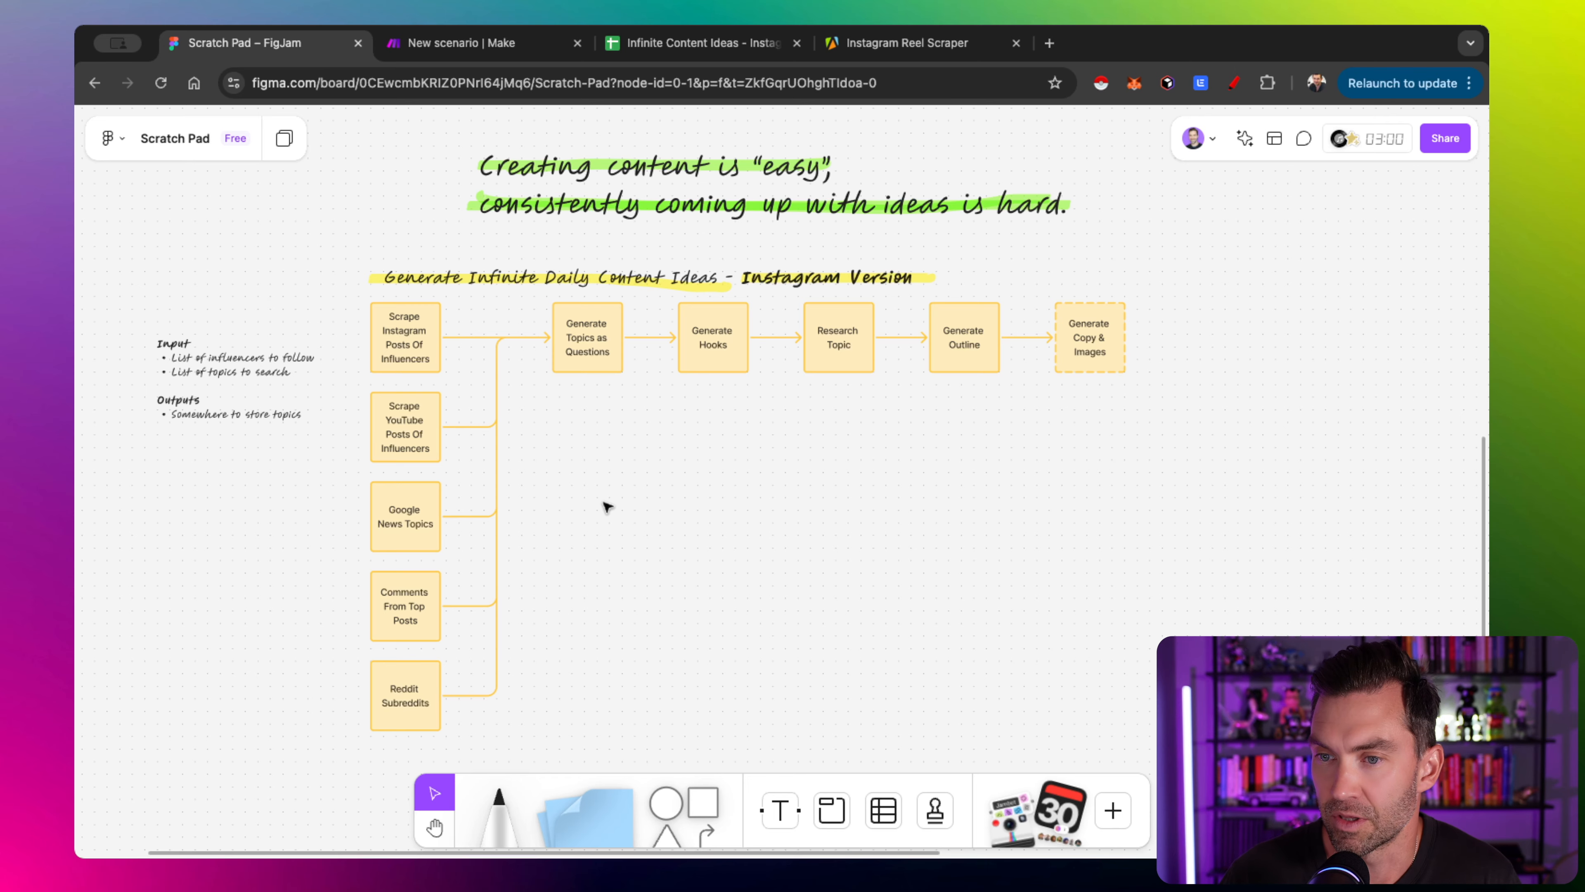
Examine the Generate Infinite Daily Content Ideas flowchart, from the influencer and topic sources through the topic, hook, research and outline stages
scroll(608, 503, "up", 5)
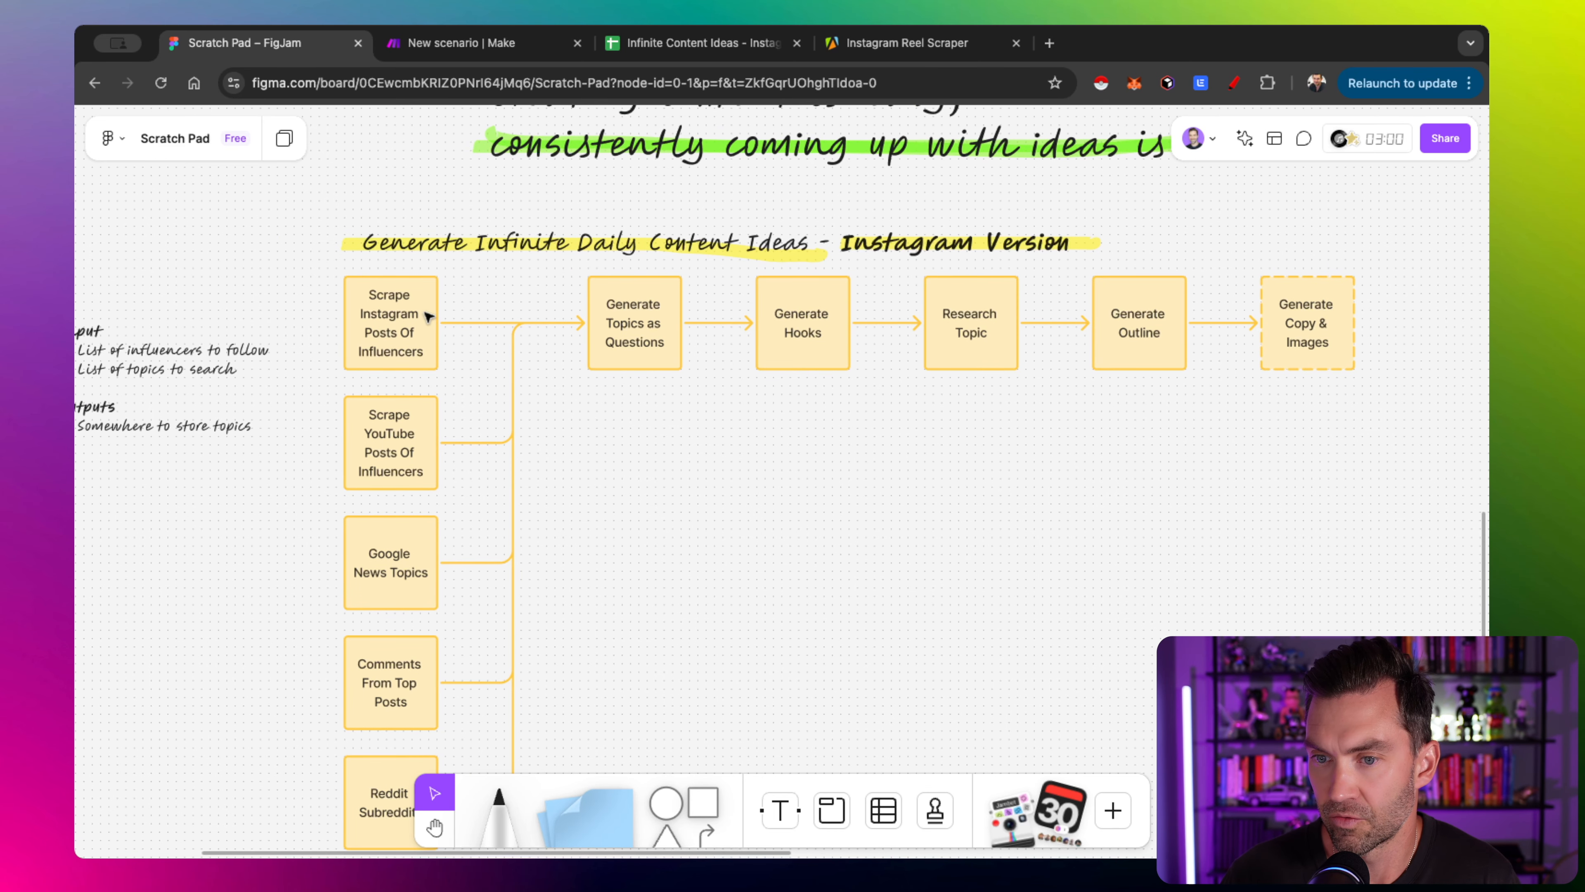
scroll(391, 421, "down", 3)
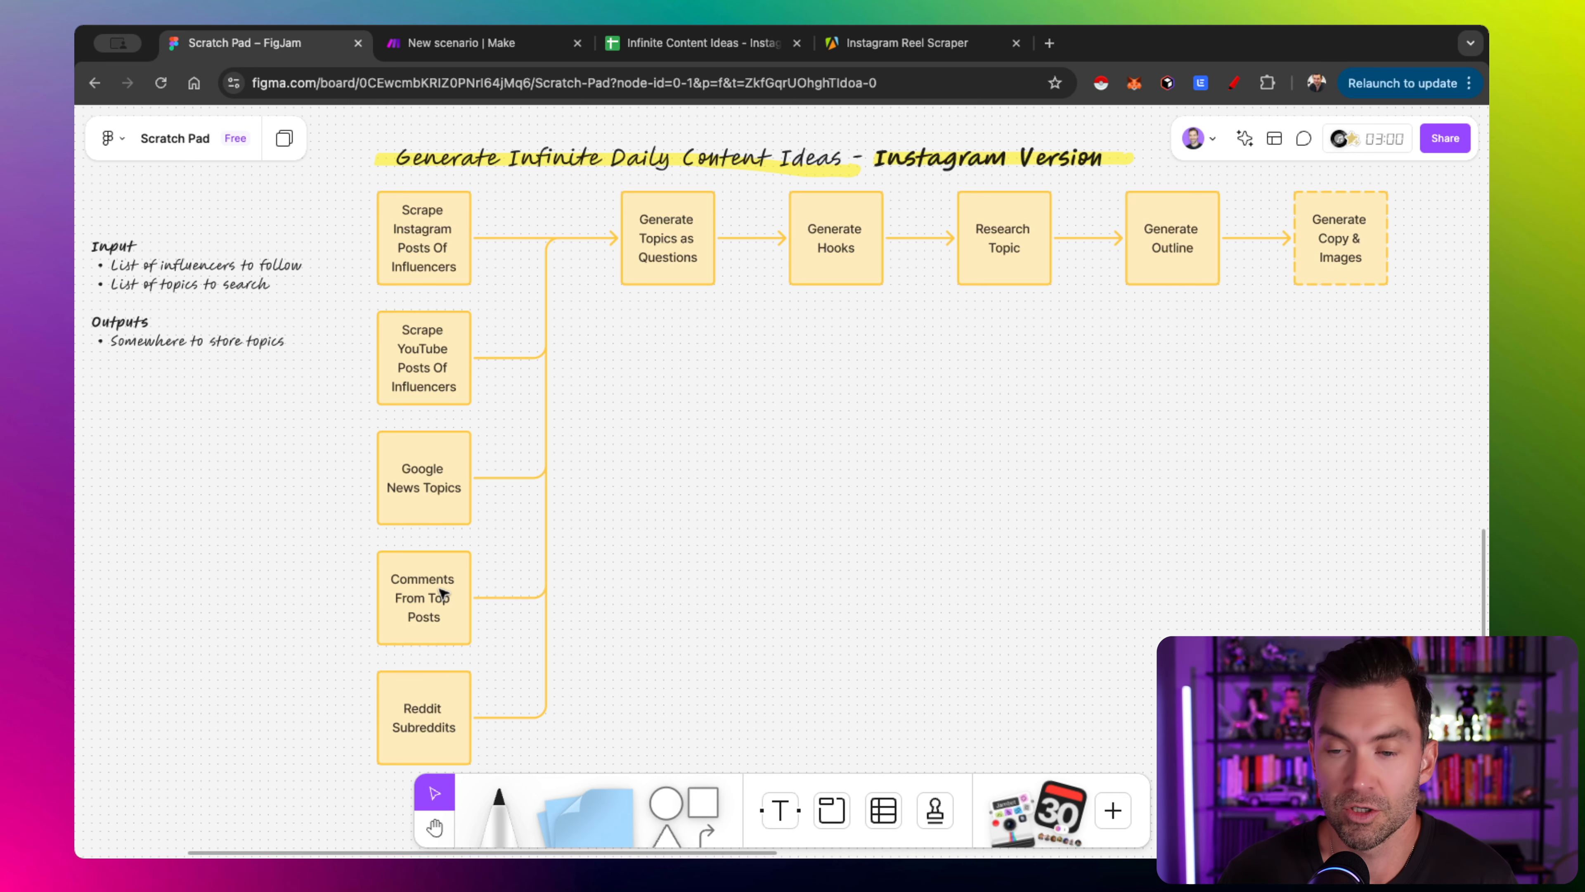
scroll(486, 675, "up", 5)
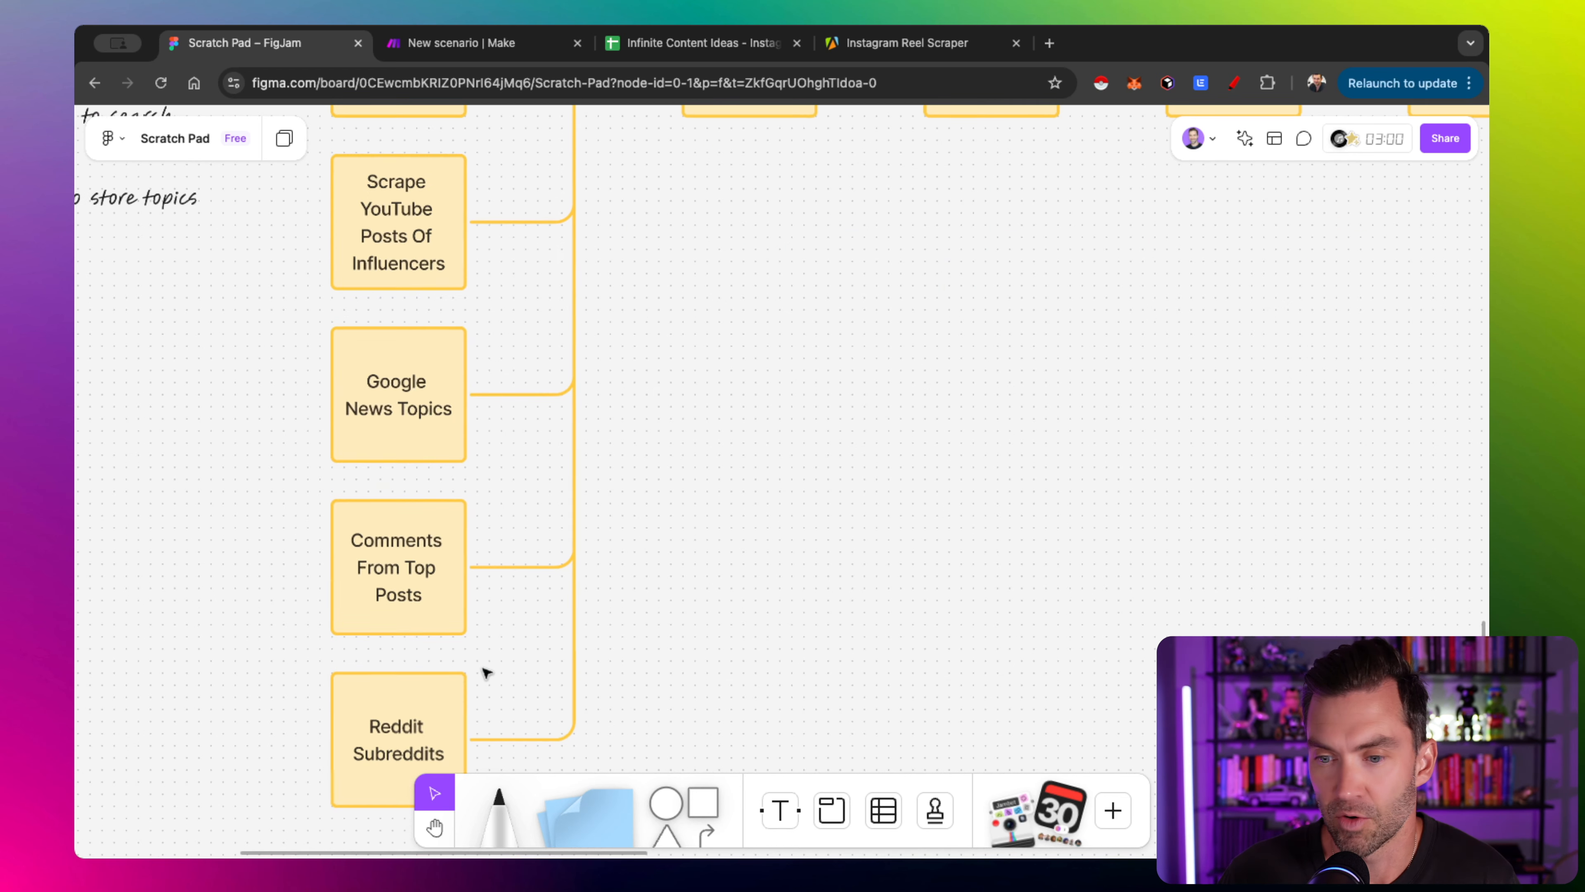
scroll(549, 644, "down", 3)
scroll(523, 492, "up", 3)
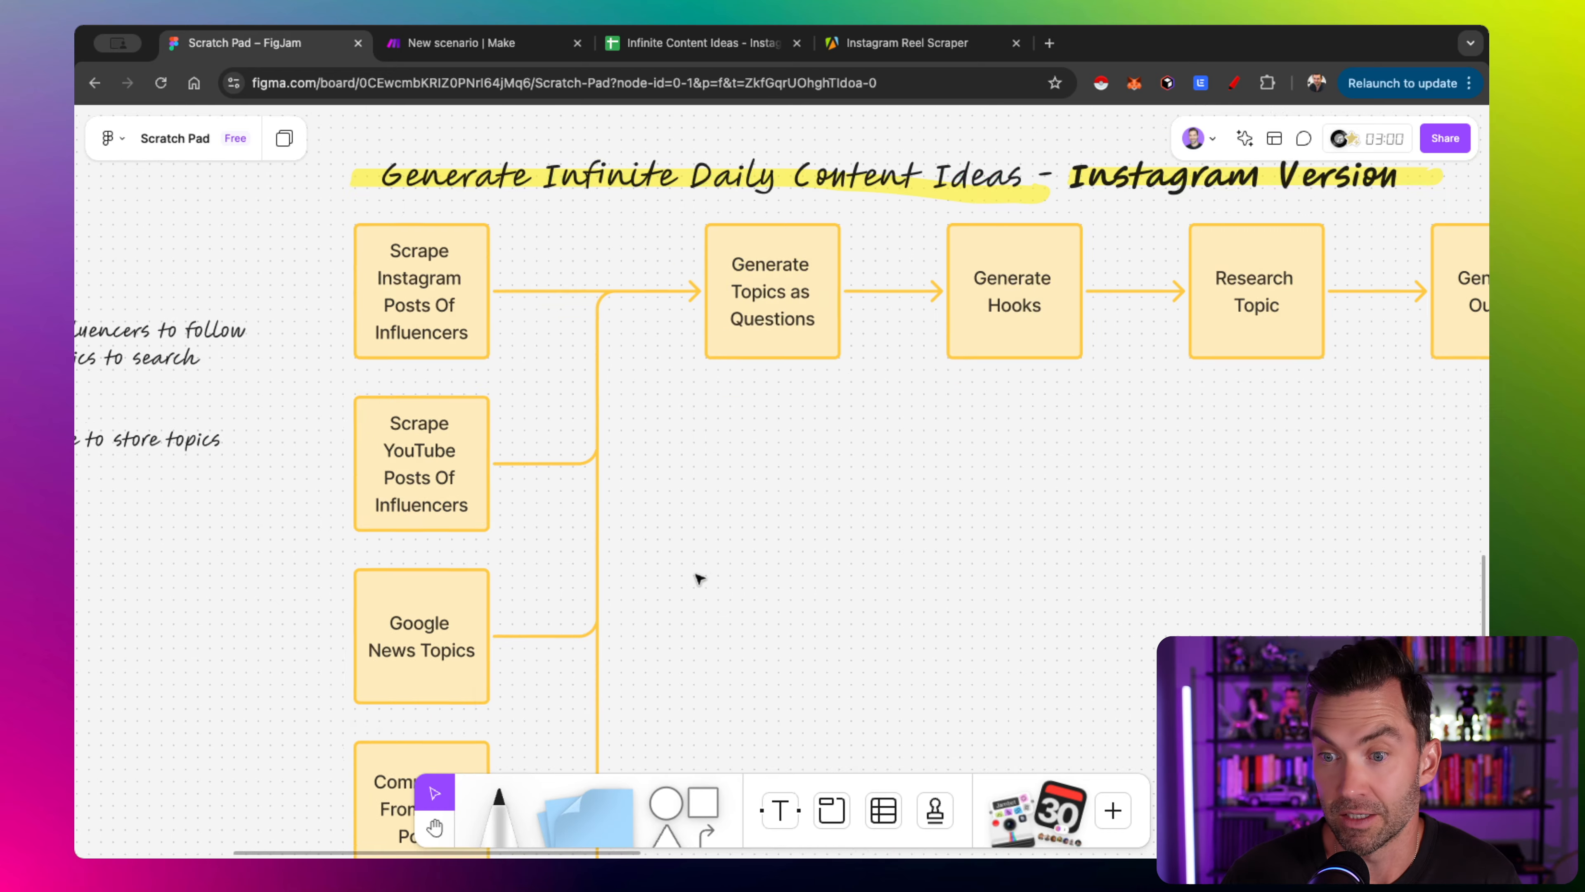
scroll(699, 579, "down", 6)
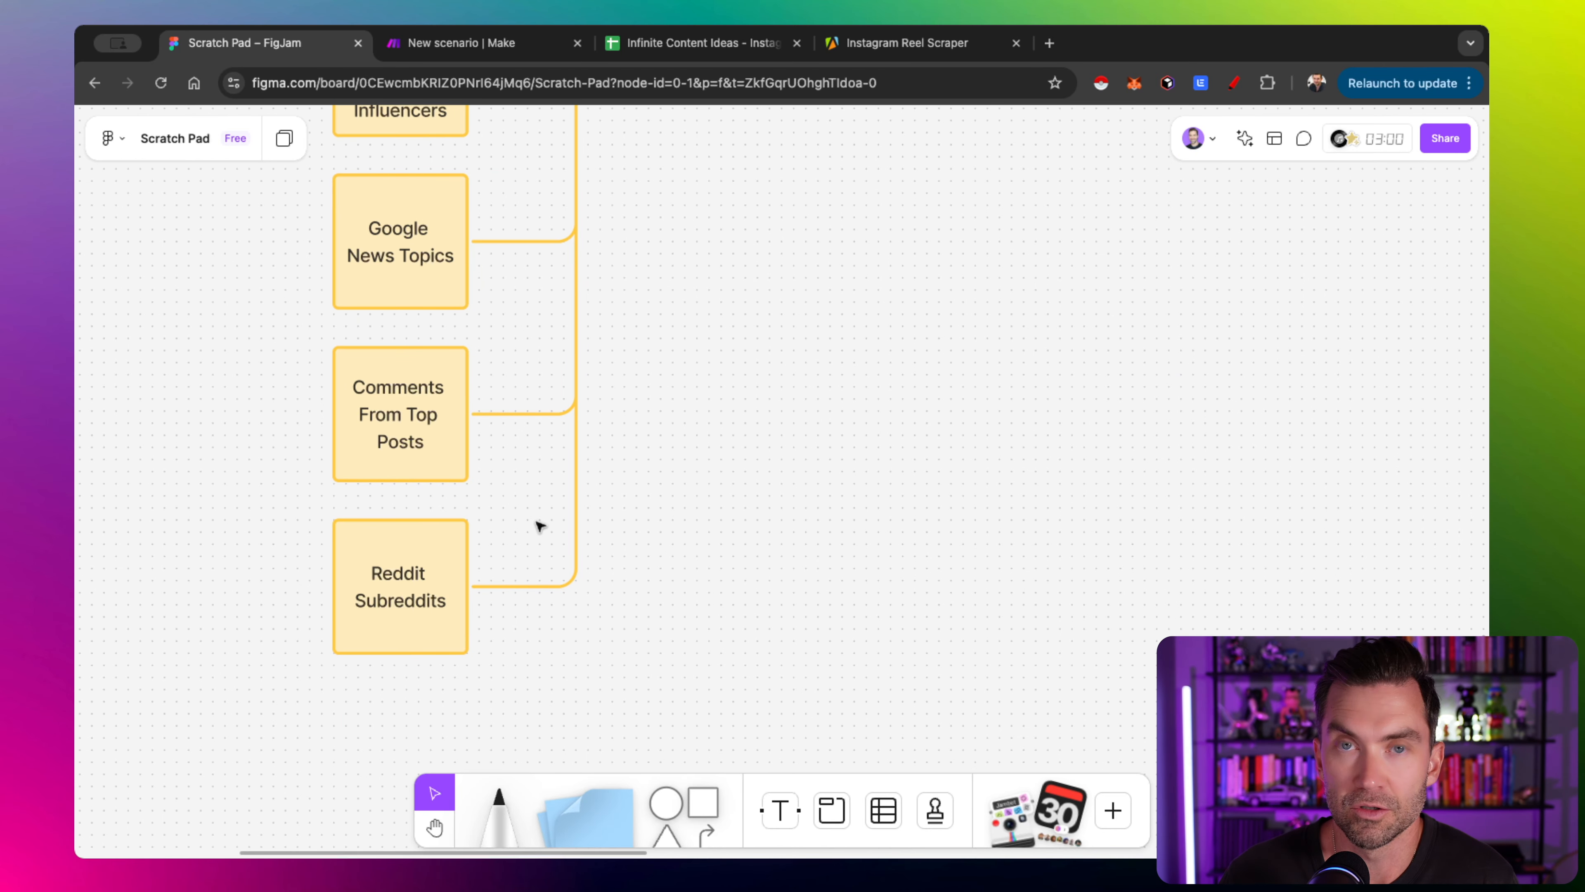
scroll(643, 360, "up", 6)
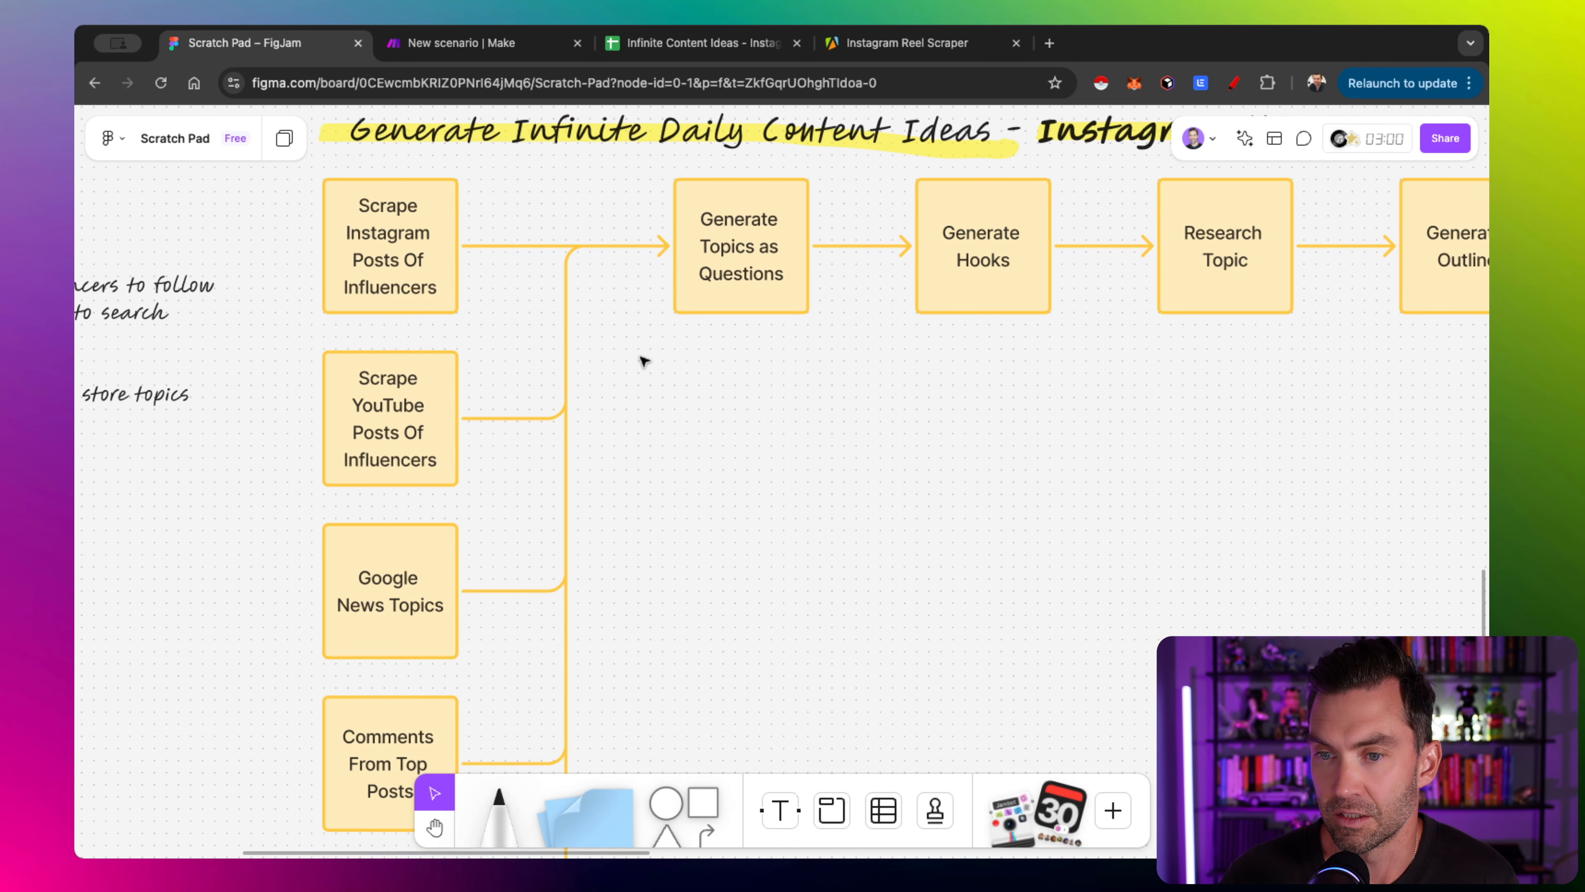
scroll(643, 360, "down", 1)
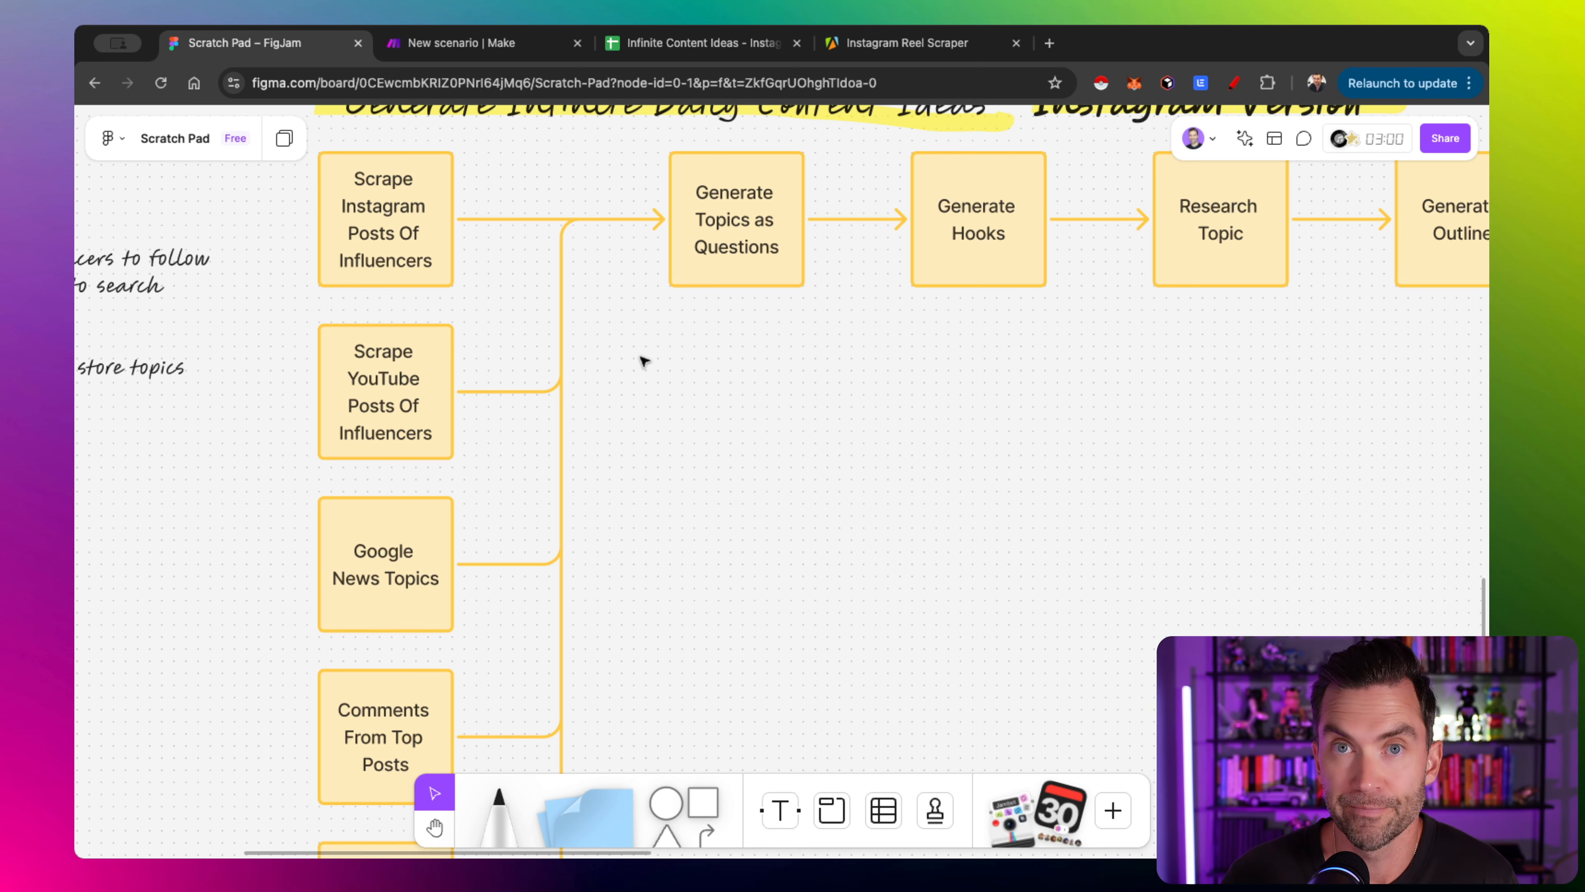
scroll(643, 359, "up", 1)
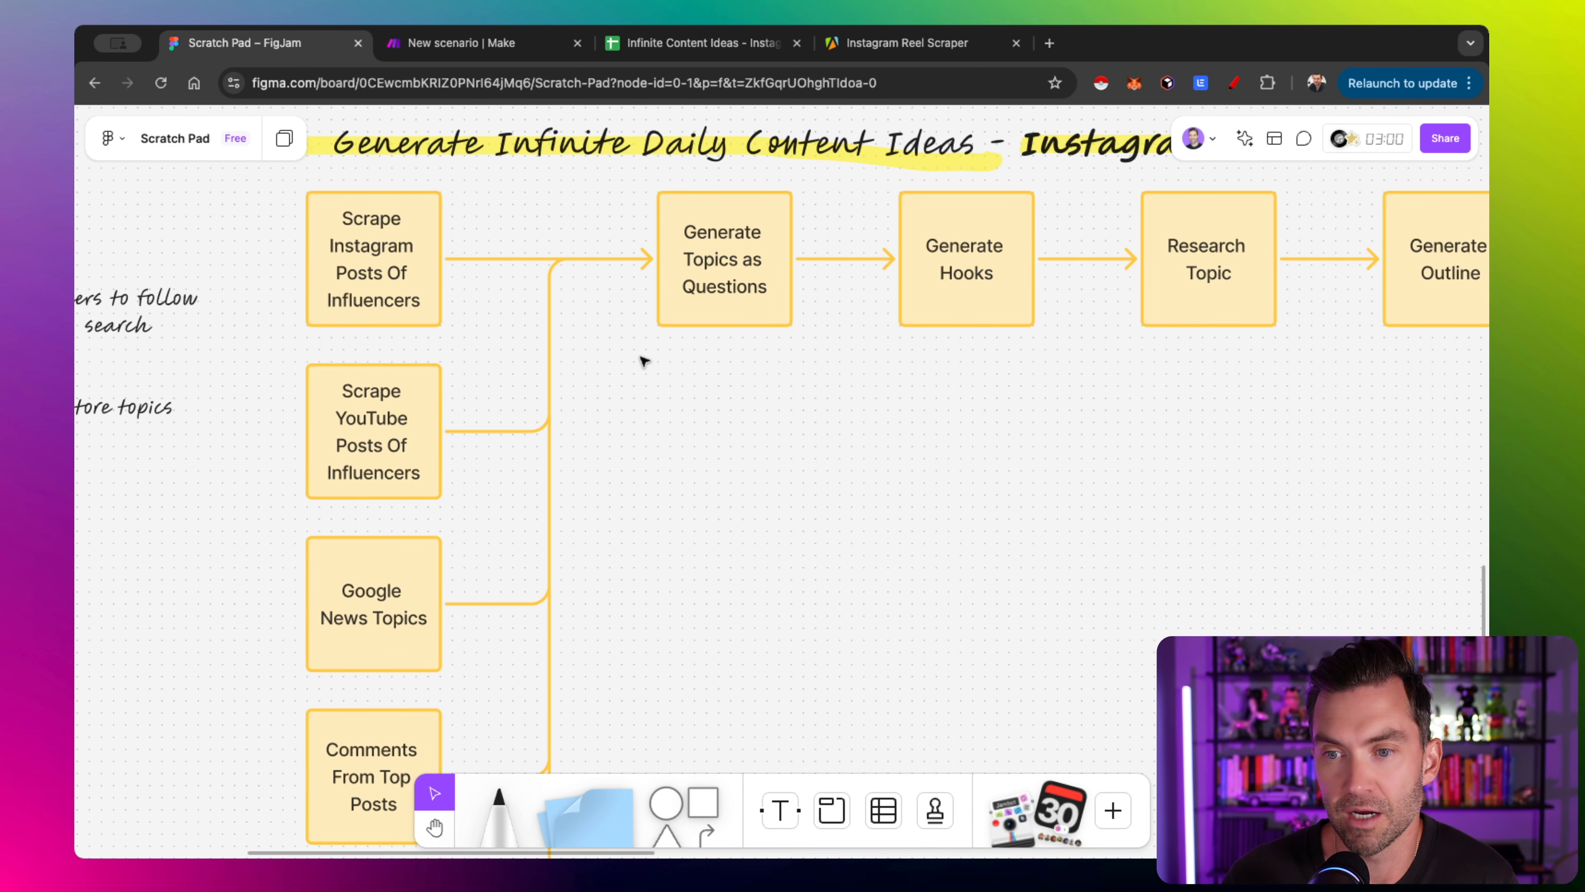
scroll(643, 360, "left", 6)
Switch to the new Make scenario and add a Google Sheets Get Range Values module as its first module
left_click(457, 43)
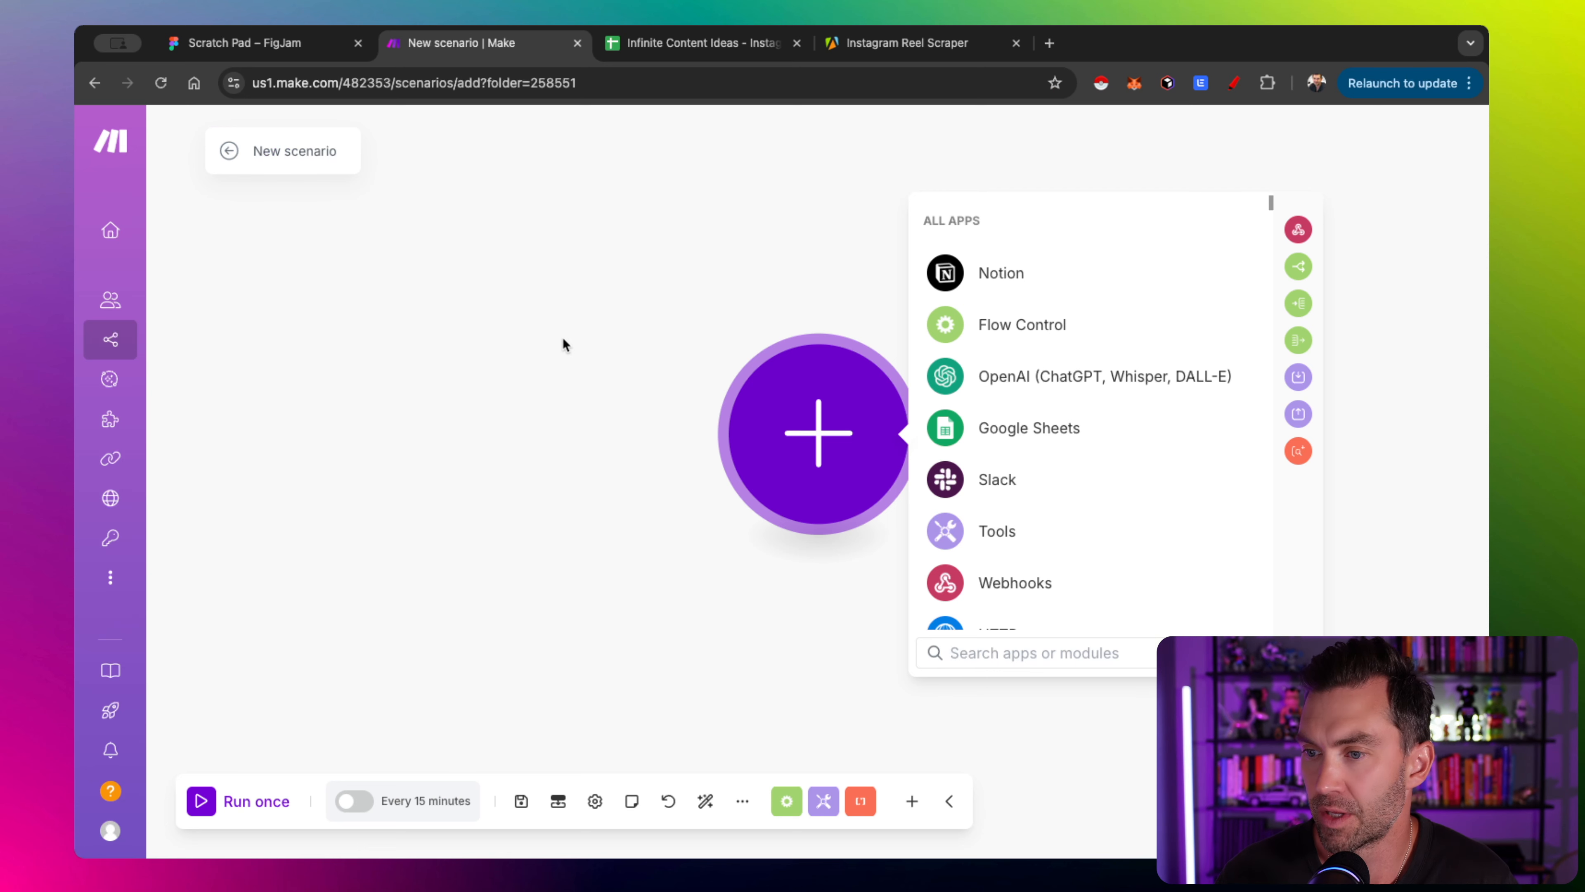
left_click_drag(605, 339, 421, 319)
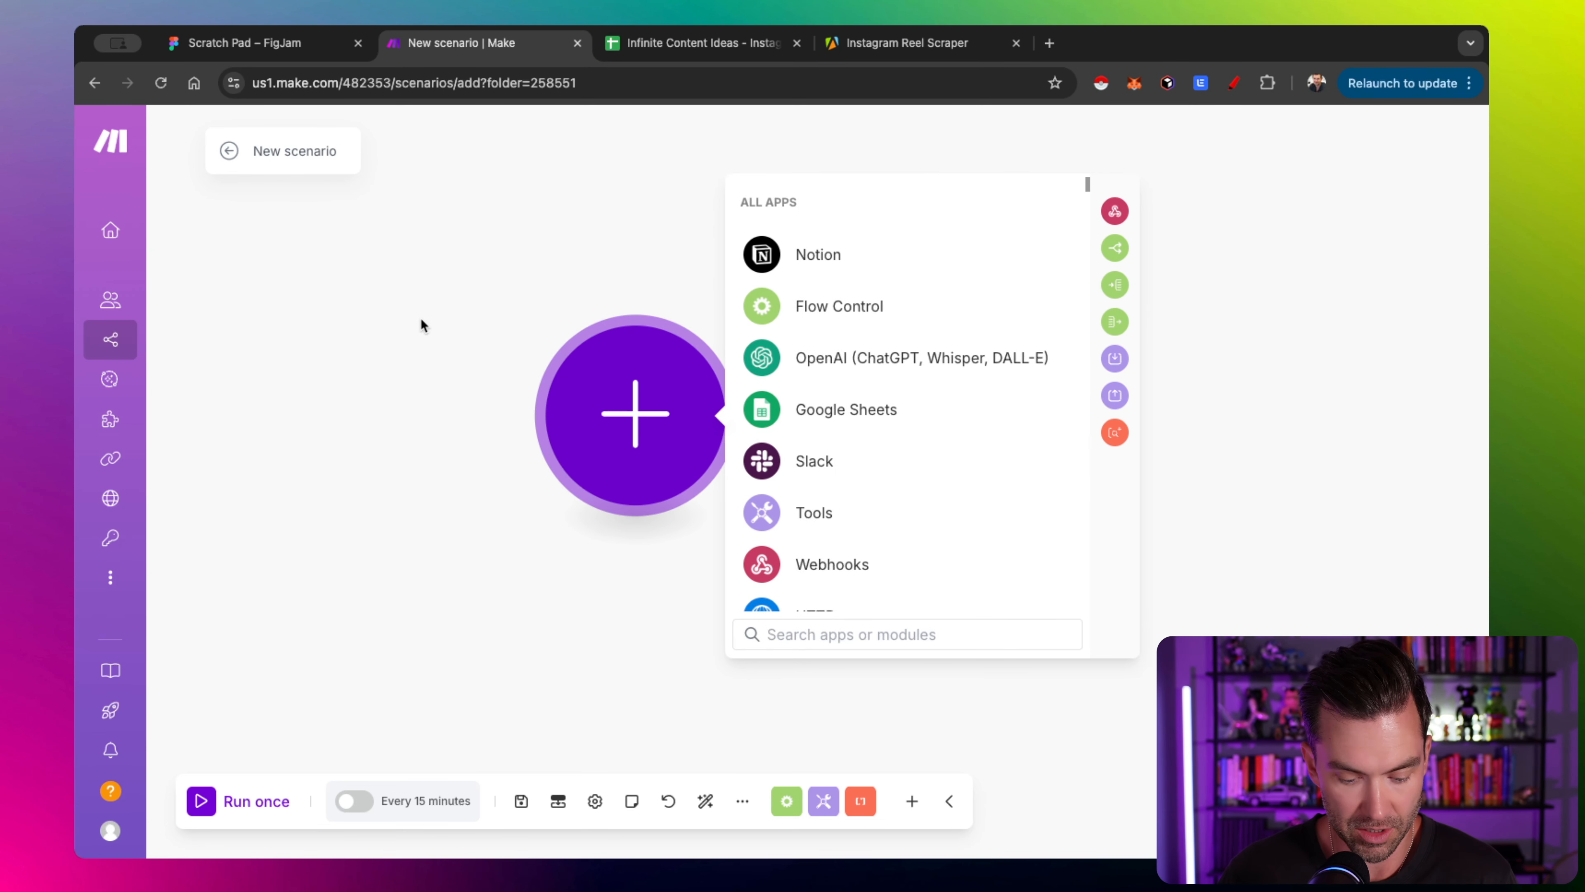
left_click(856, 425)
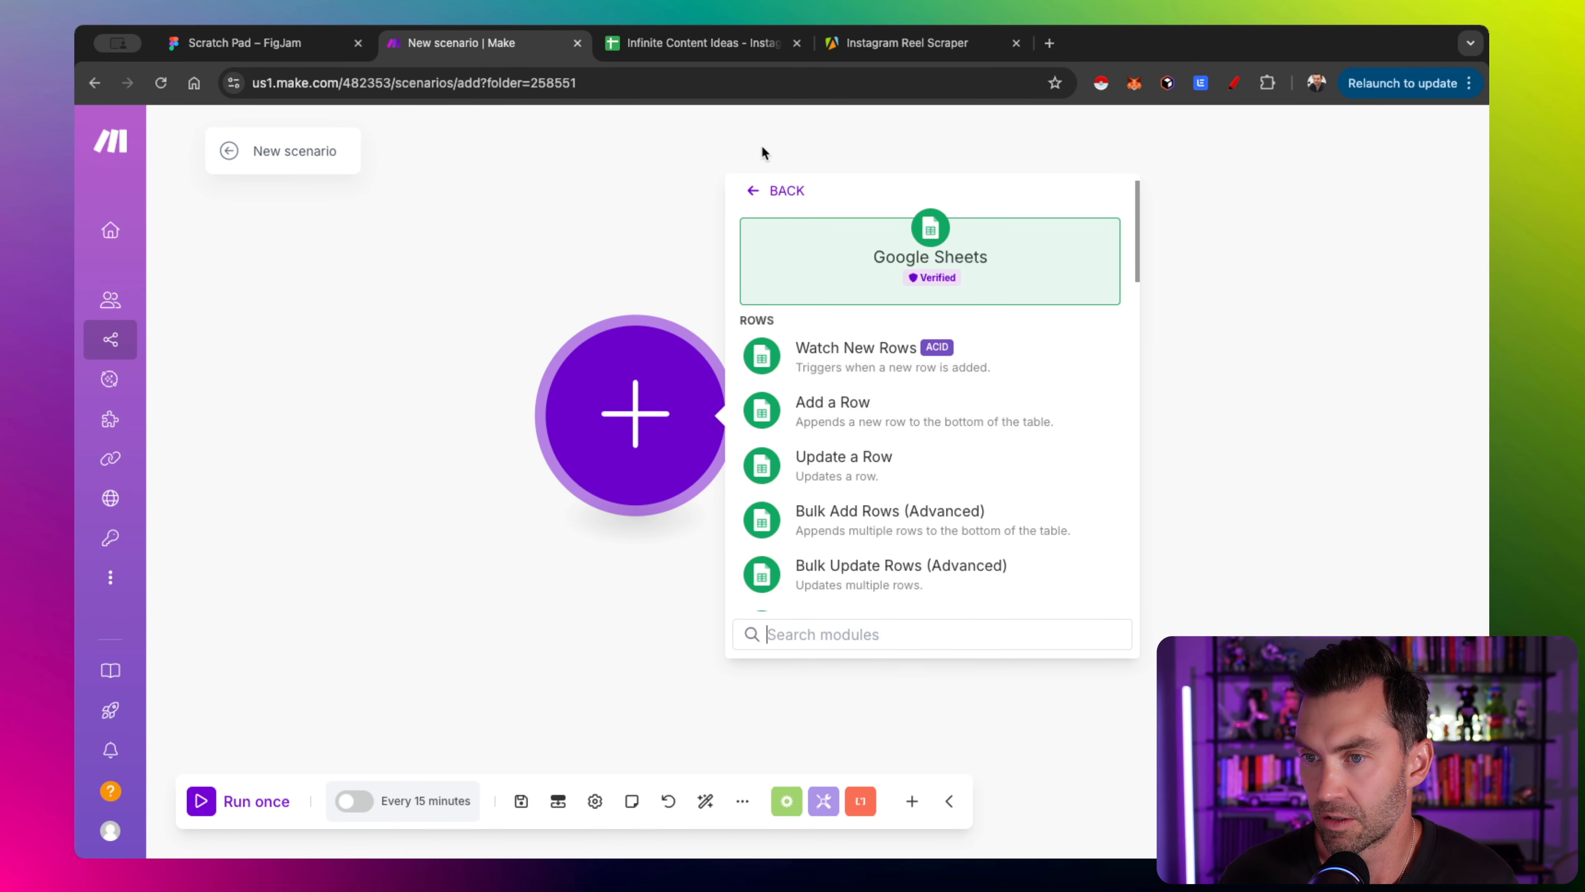
left_click(699, 43)
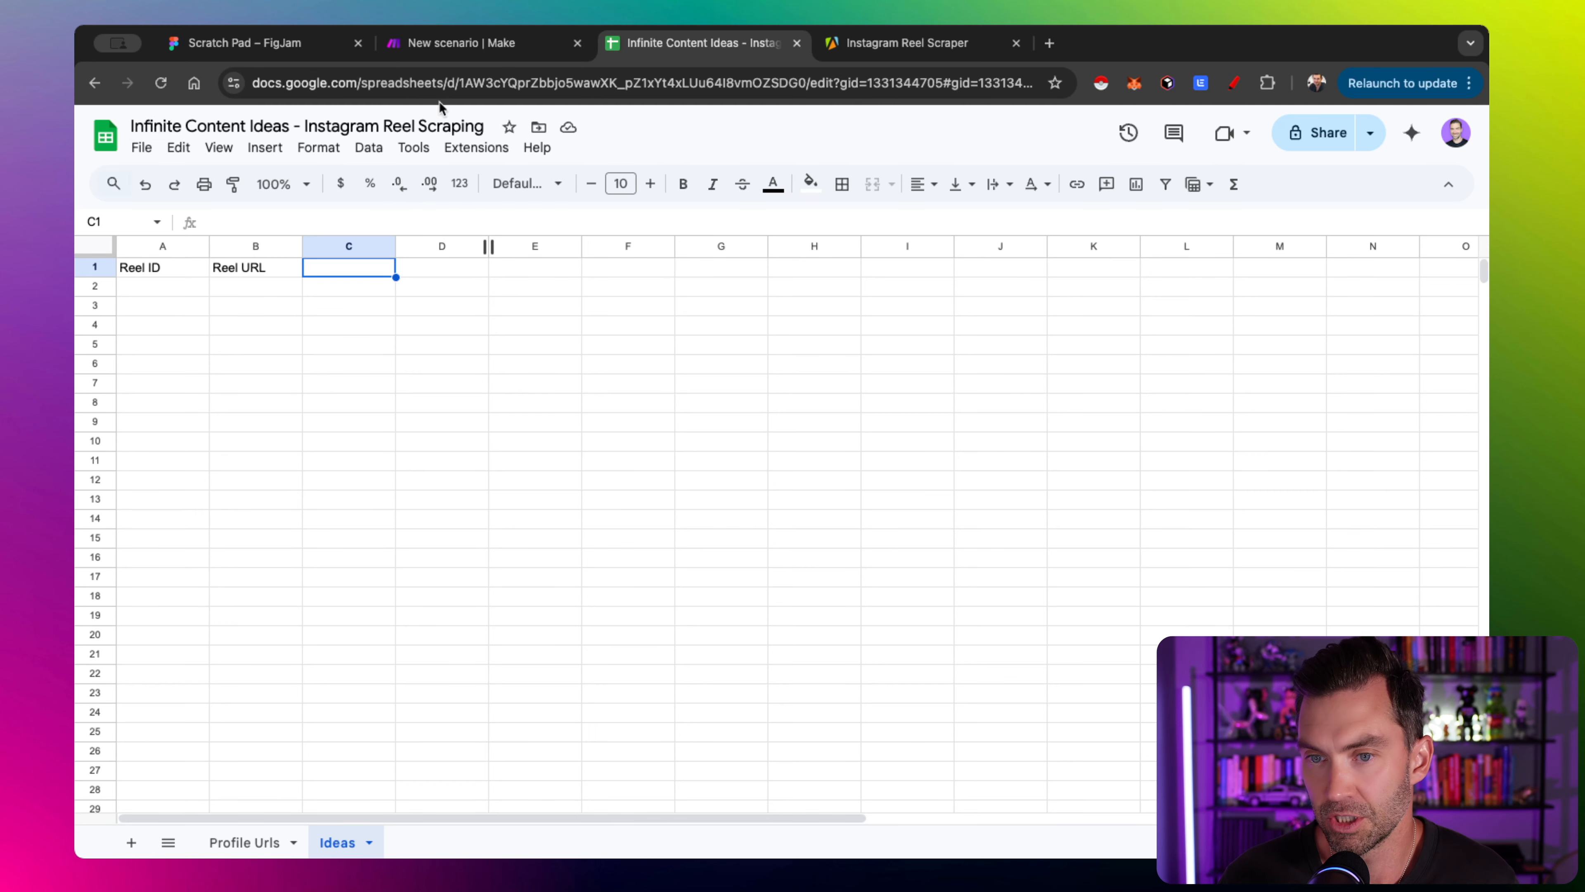
left_click(493, 42)
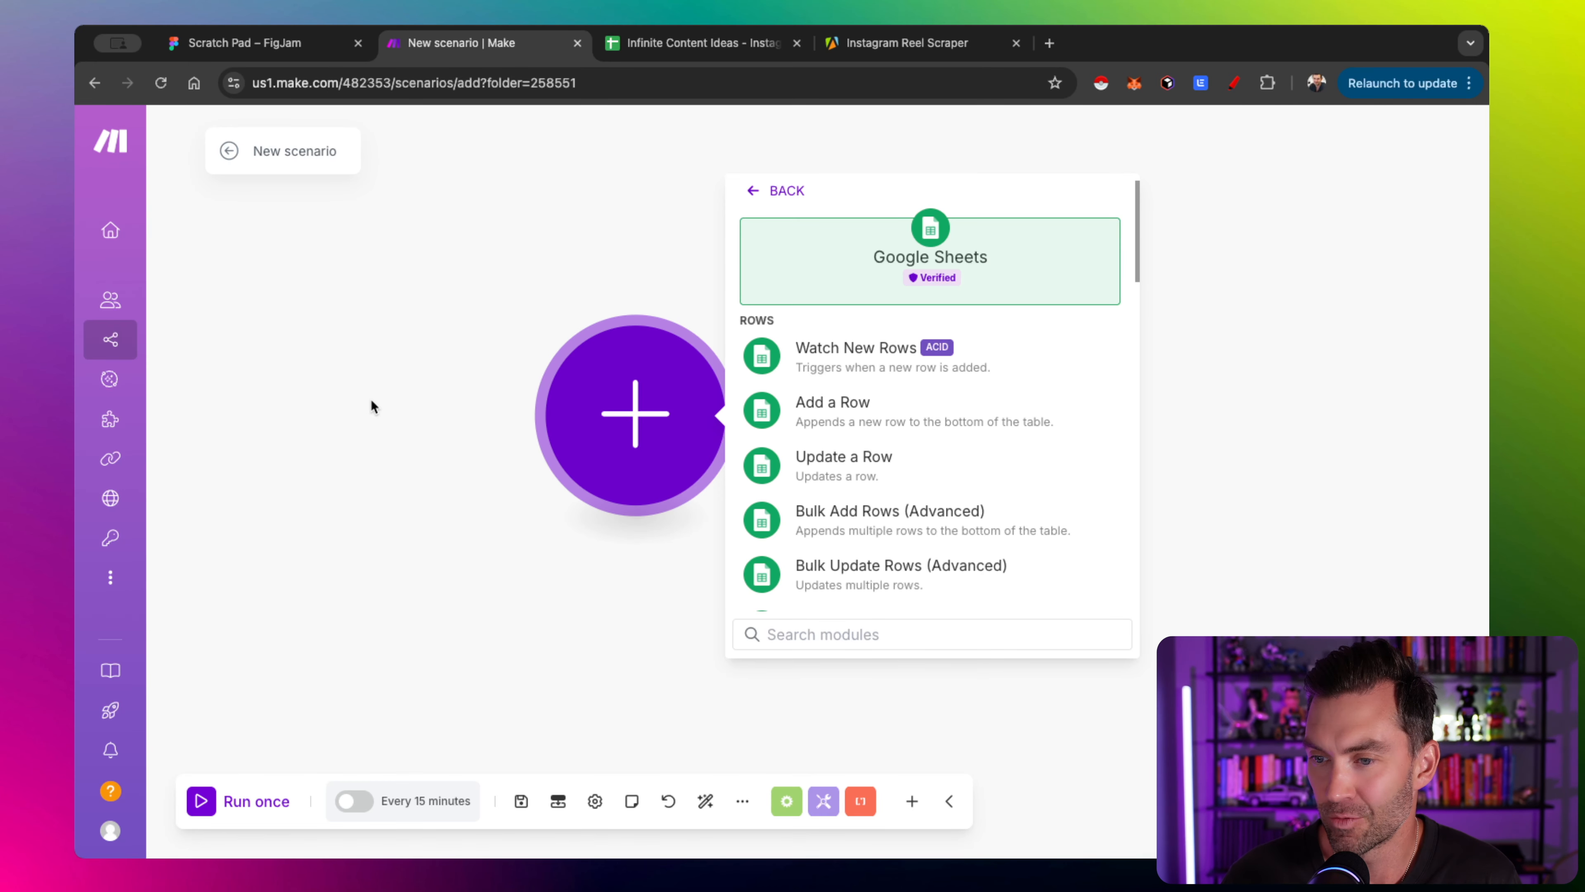
type("get")
left_click(868, 431)
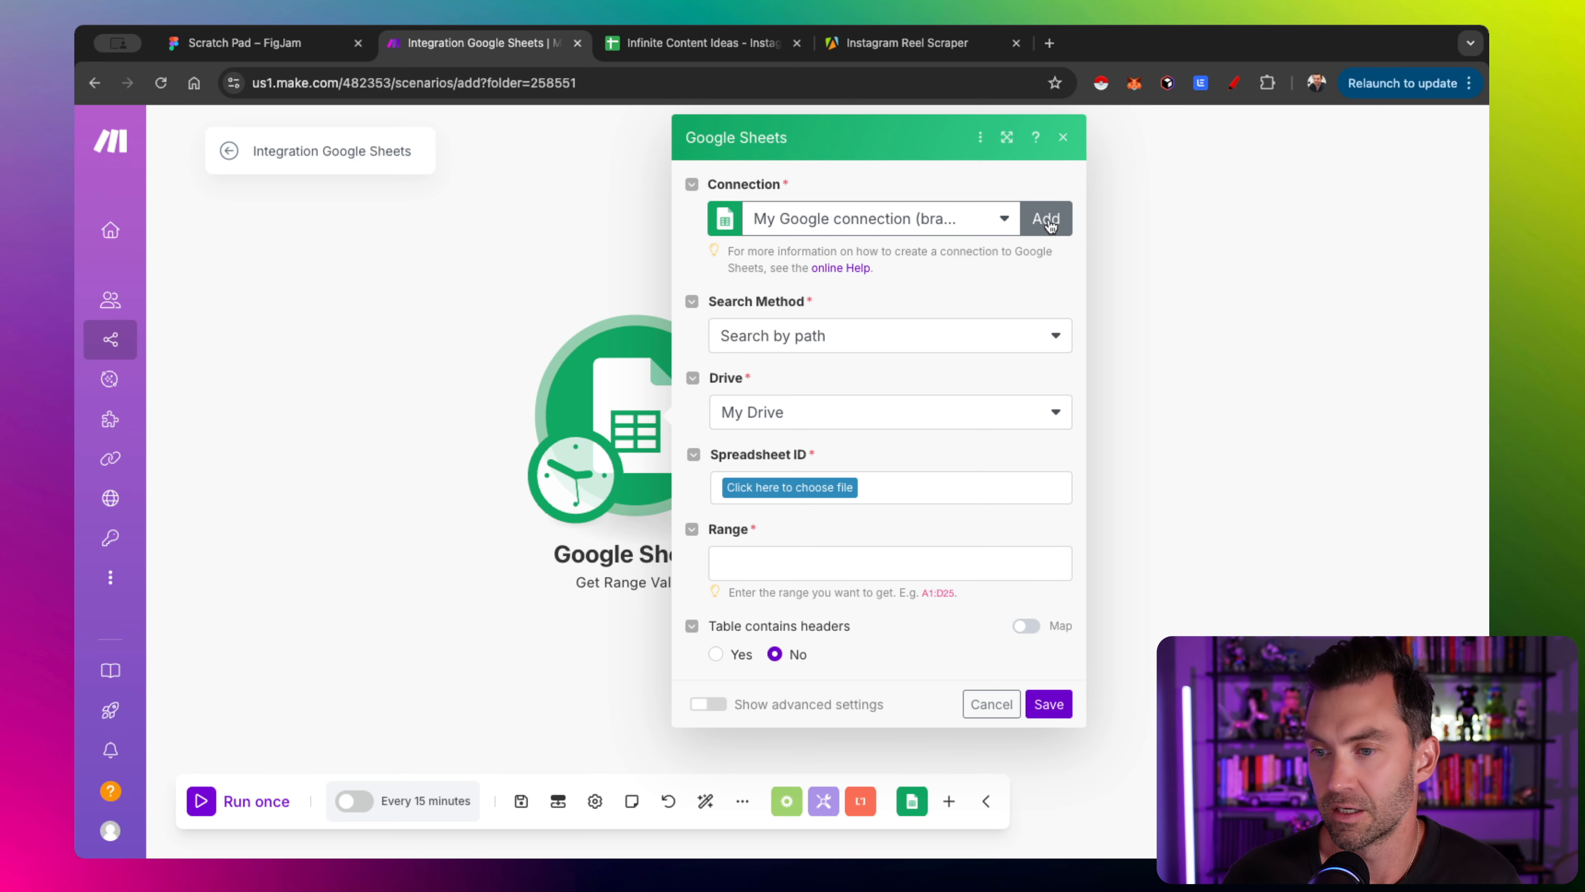
Choose the spreadsheet Examples / Make Tests / Sheets / Infinite Content Ideas - Instagram Reel Scraping and its Profile Urls sheet as the module's source
left_click(833, 490)
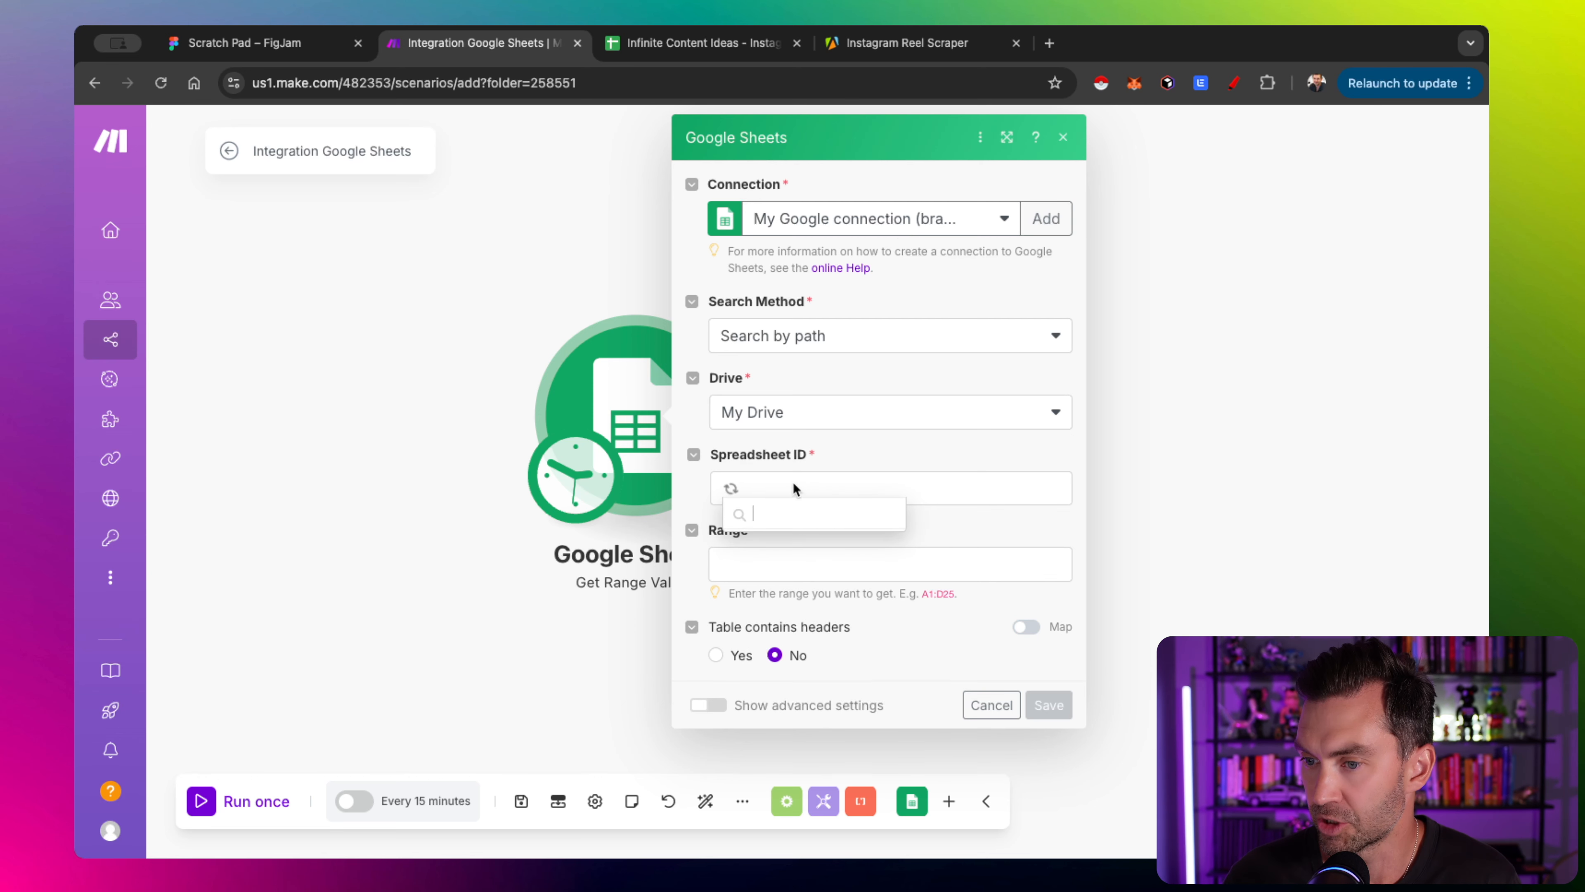
left_click(795, 575)
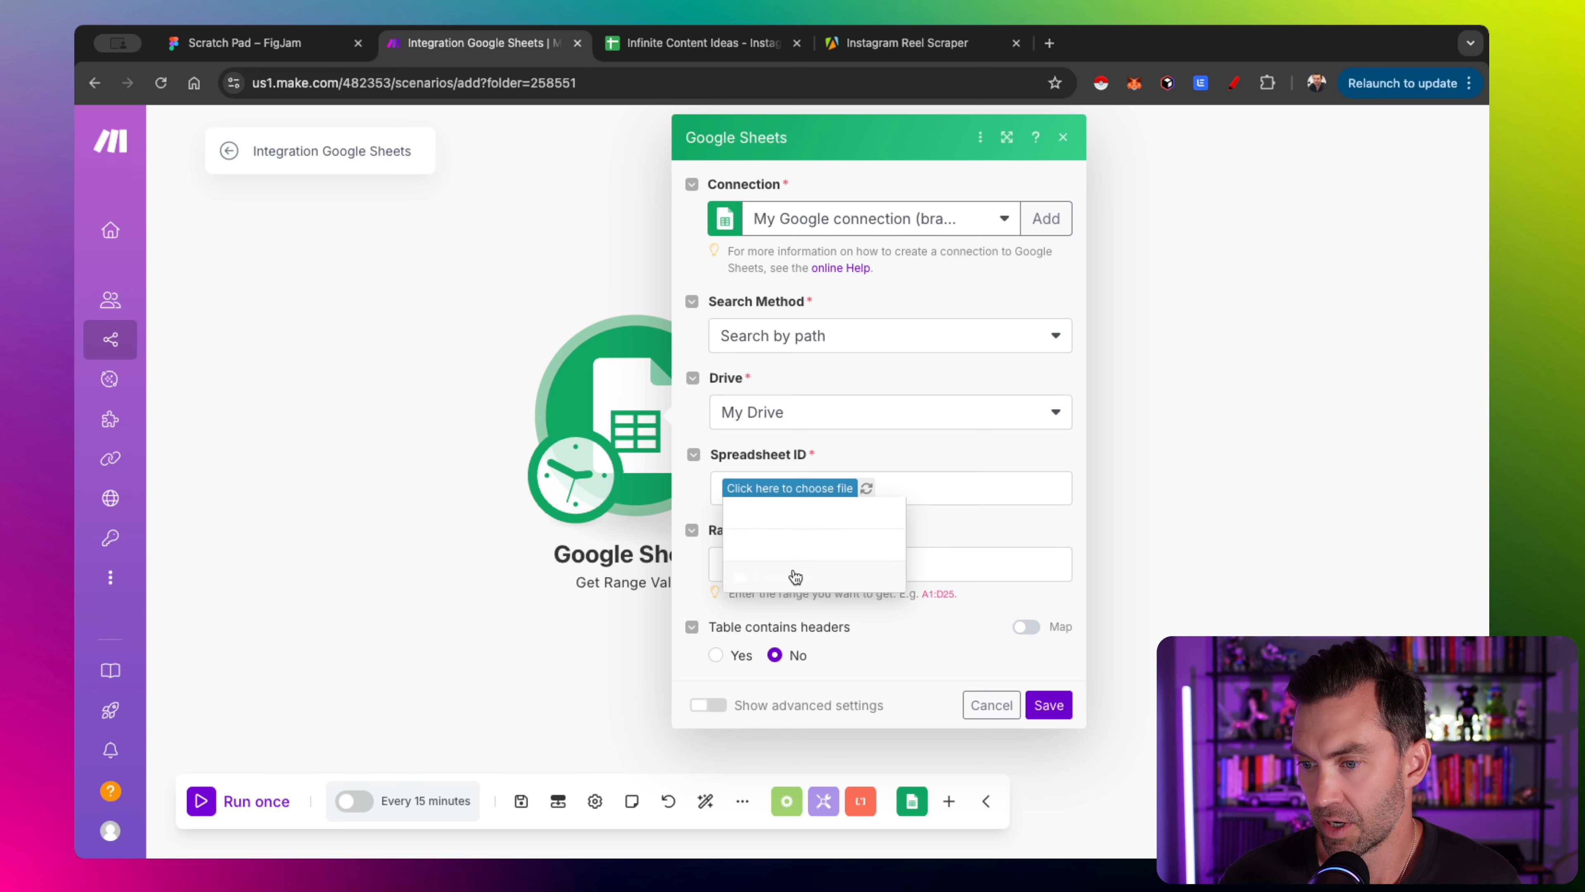
left_click(853, 515)
left_click(961, 546)
left_click(1051, 519)
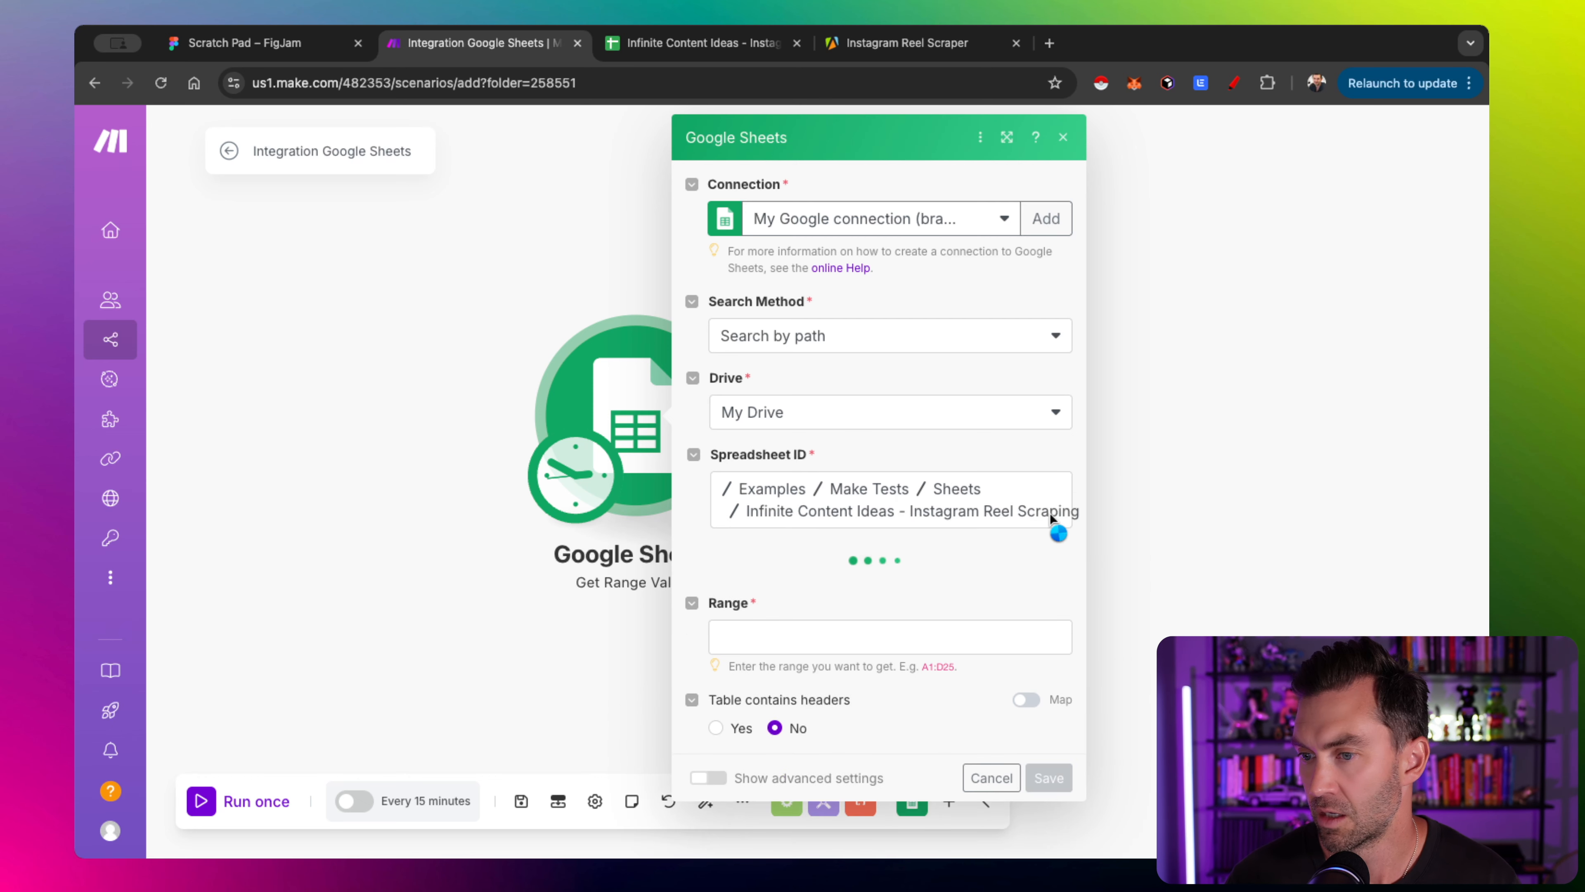
left_click(767, 591)
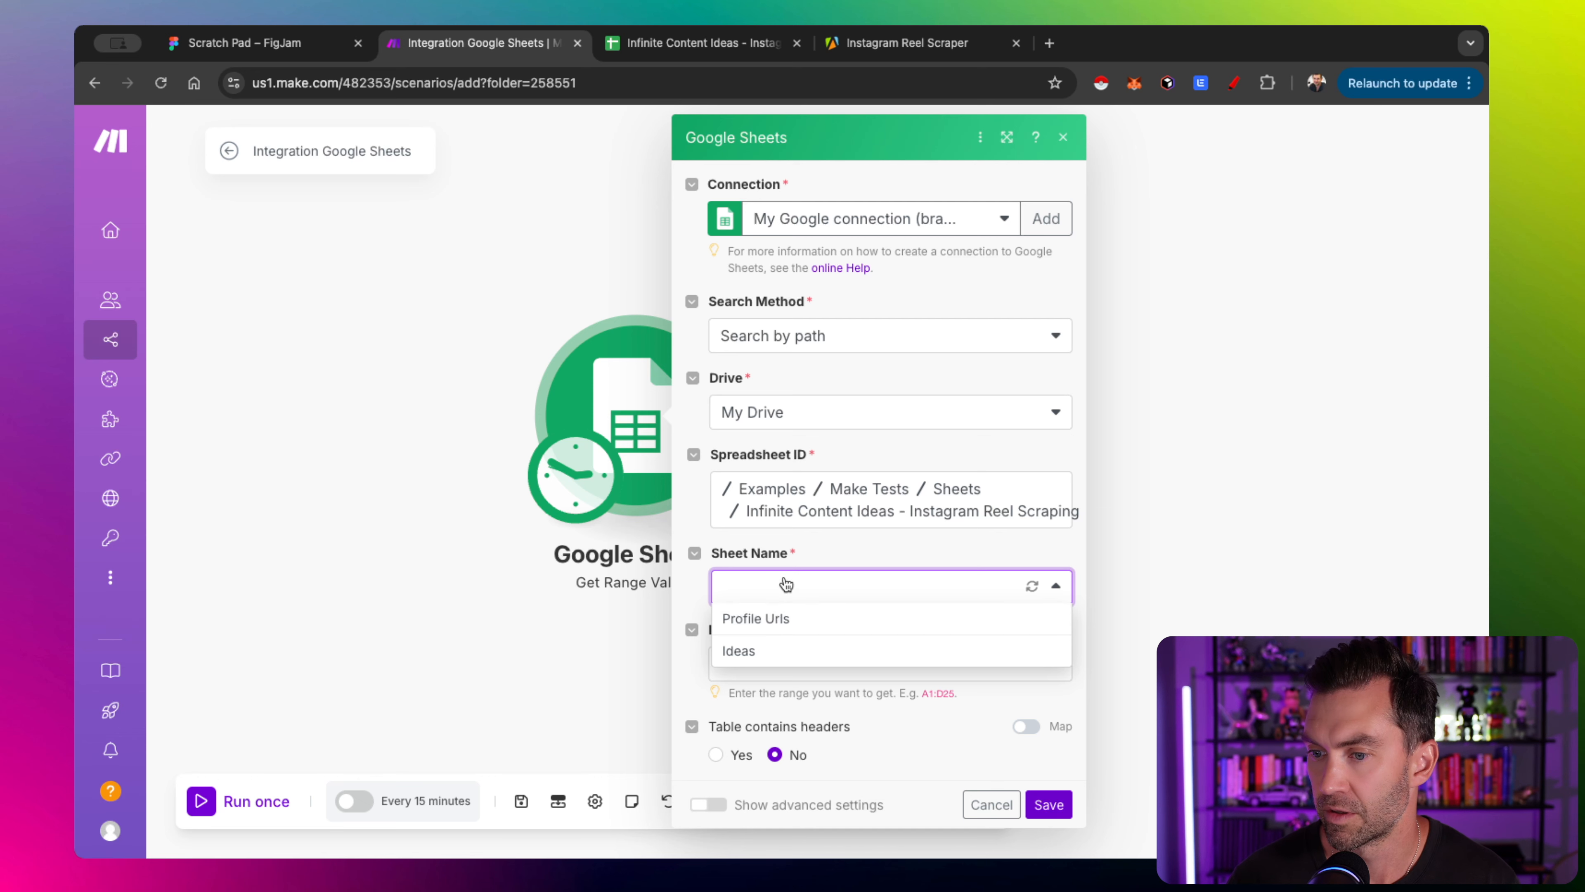
left_click(789, 623)
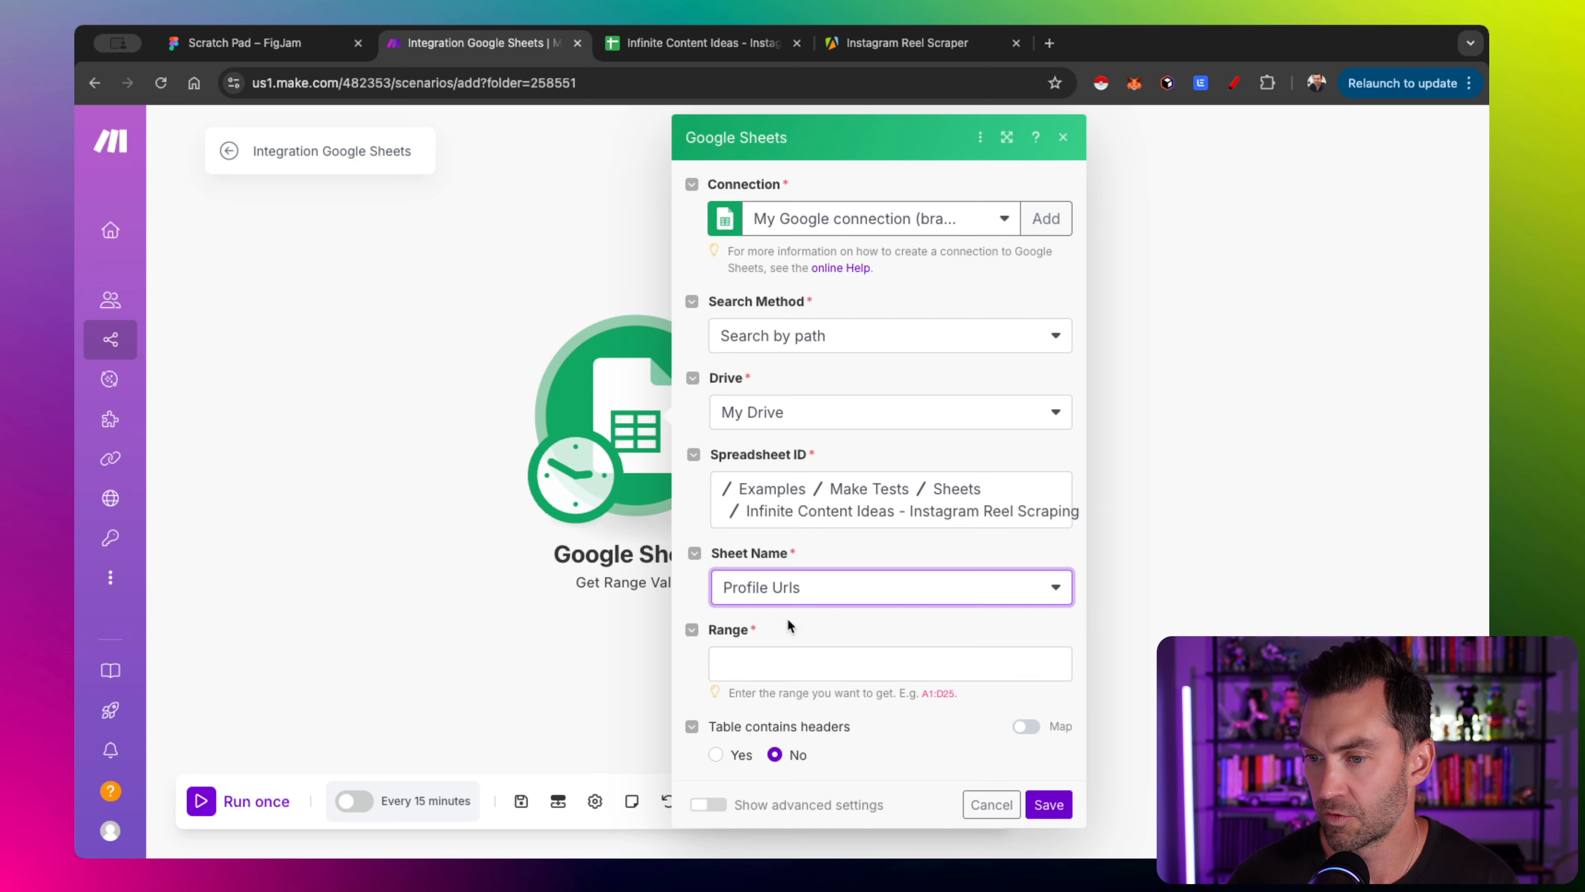
Check the Profile Urls sheet's column layout in the spreadsheet and set the Google Sheets module's range to A2:A4
left_click(765, 656)
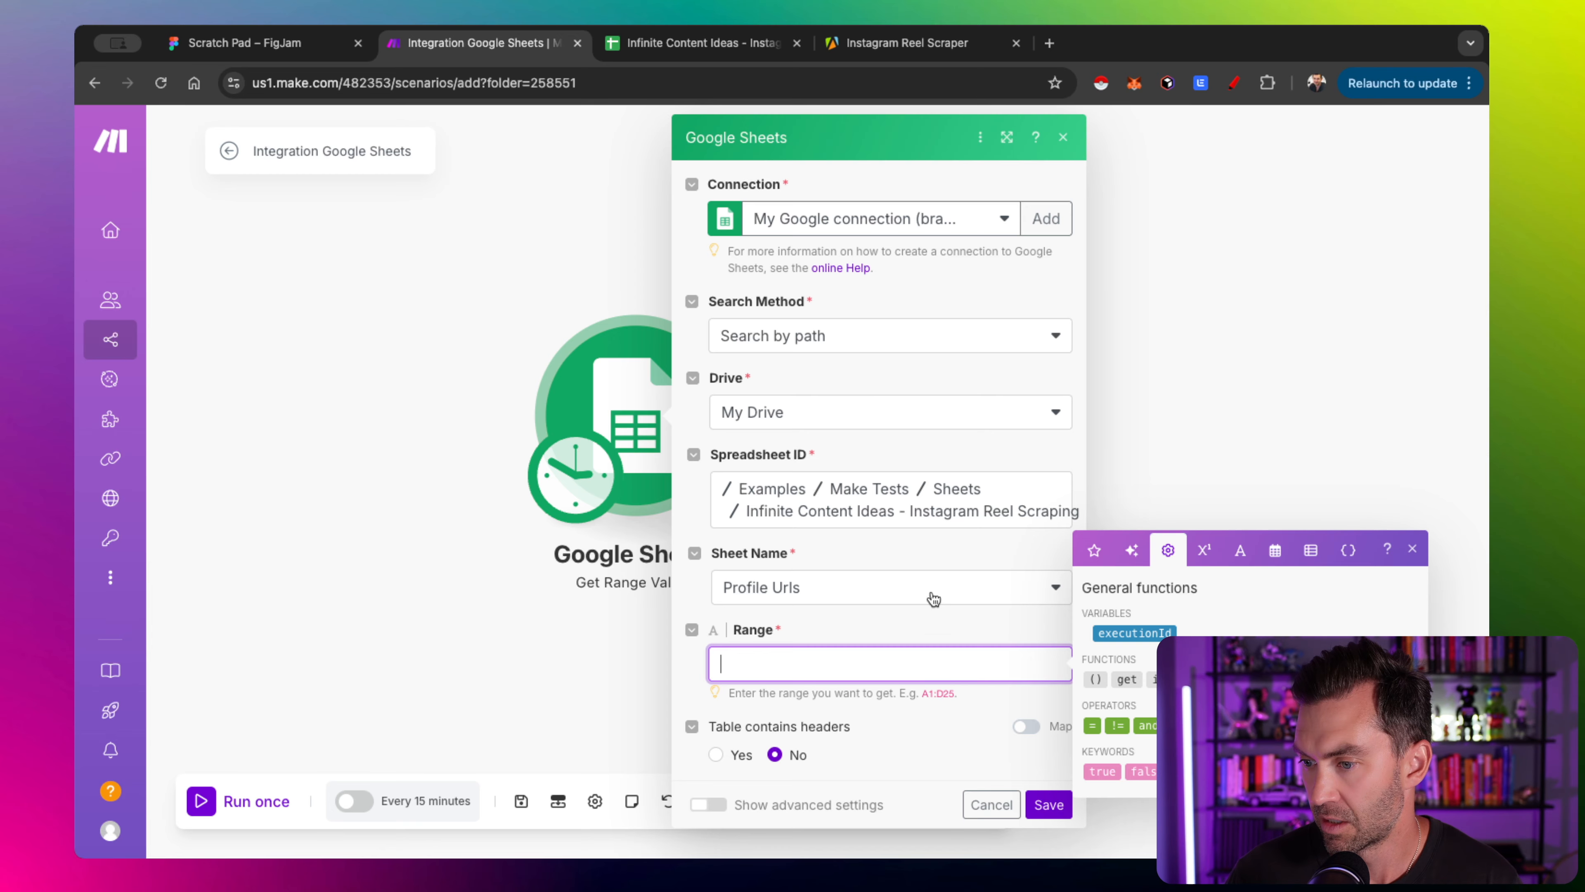
key("ctrl+Tab")
left_click(254, 840)
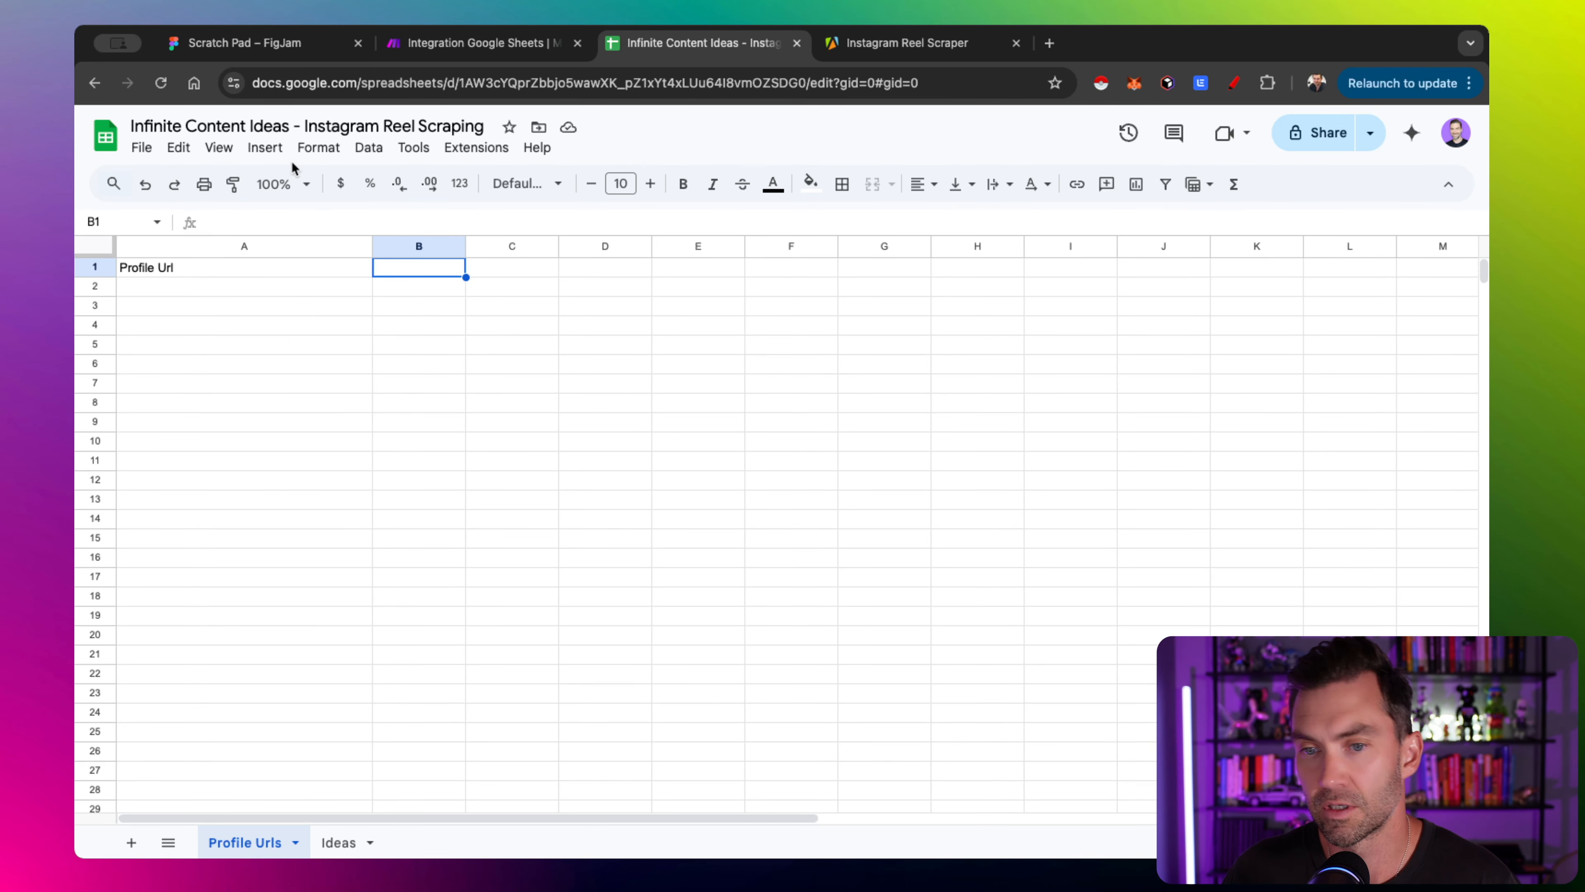
left_click(537, 42)
type("A2:")
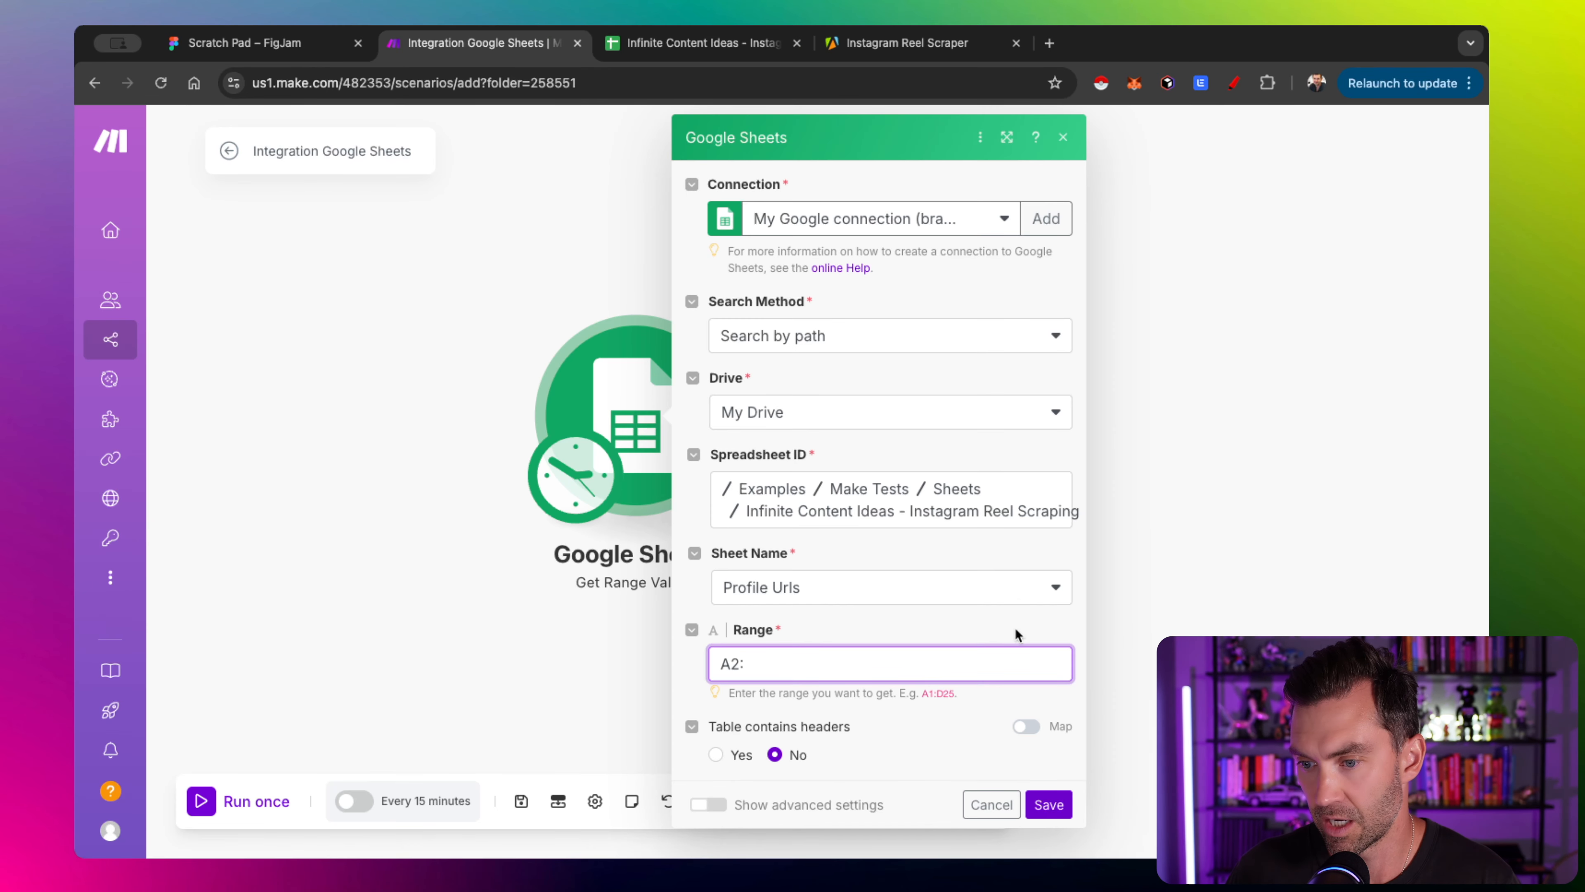
type("A")
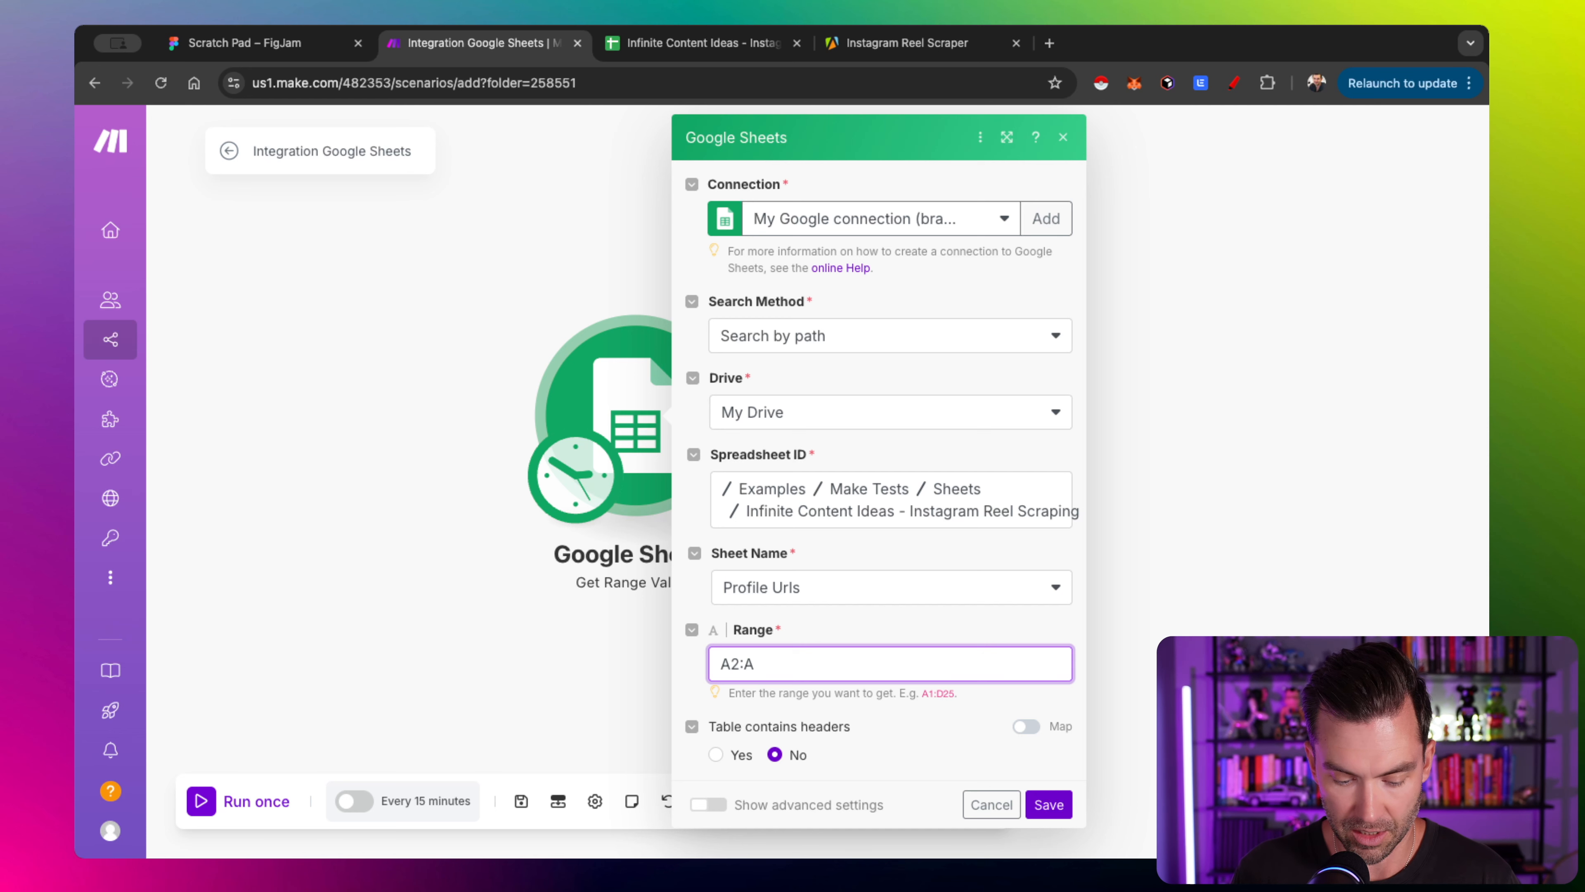
type("4")
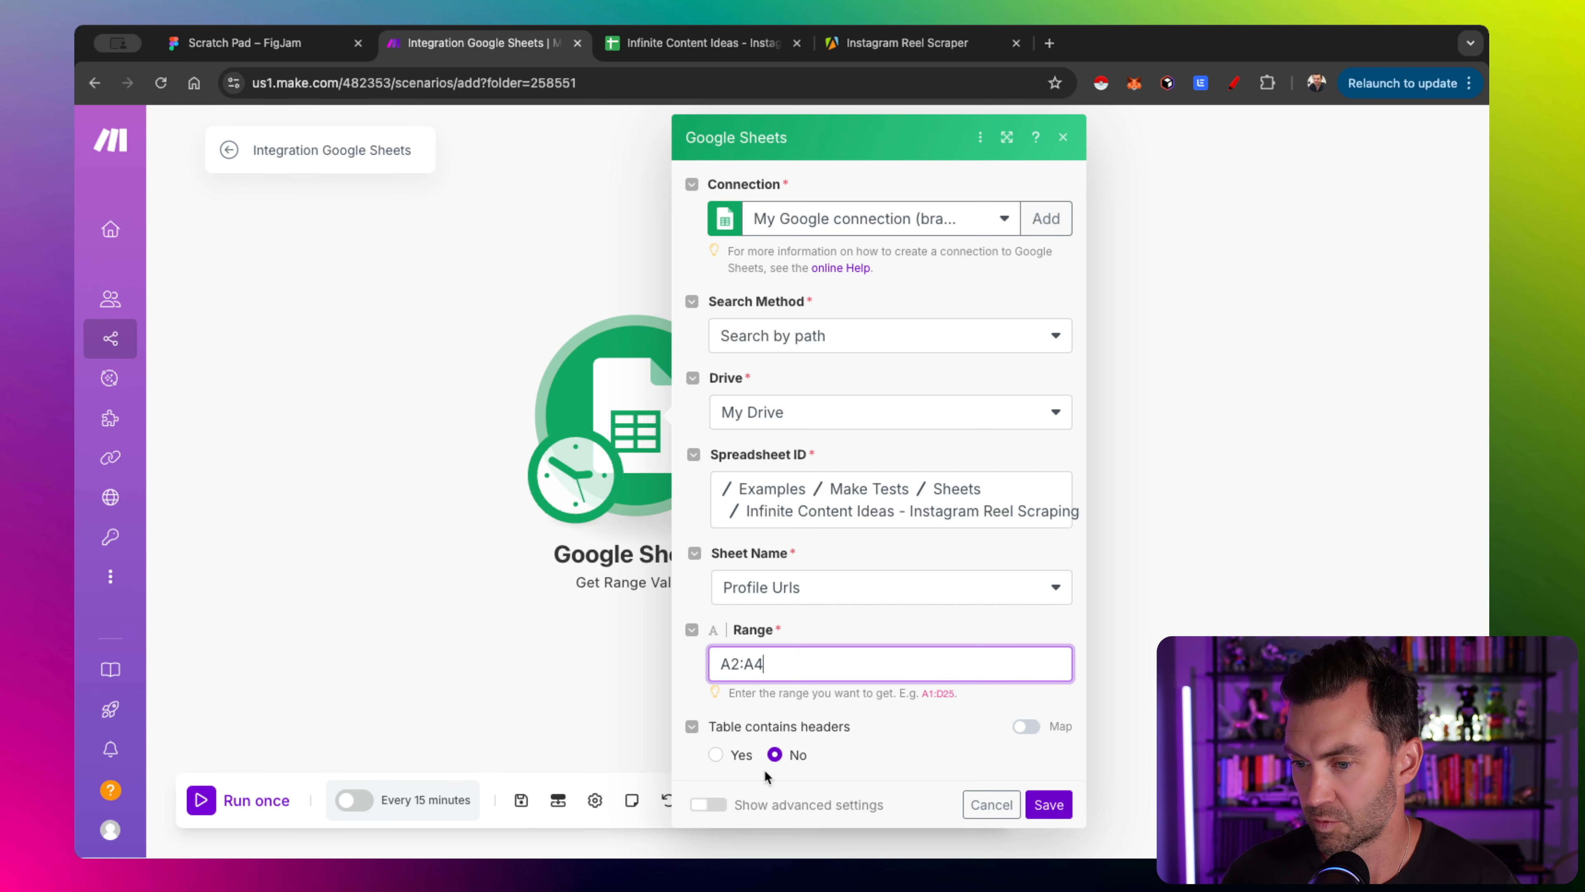
Show the Google Sheets module's advanced settings and save its configuration
left_click(710, 806)
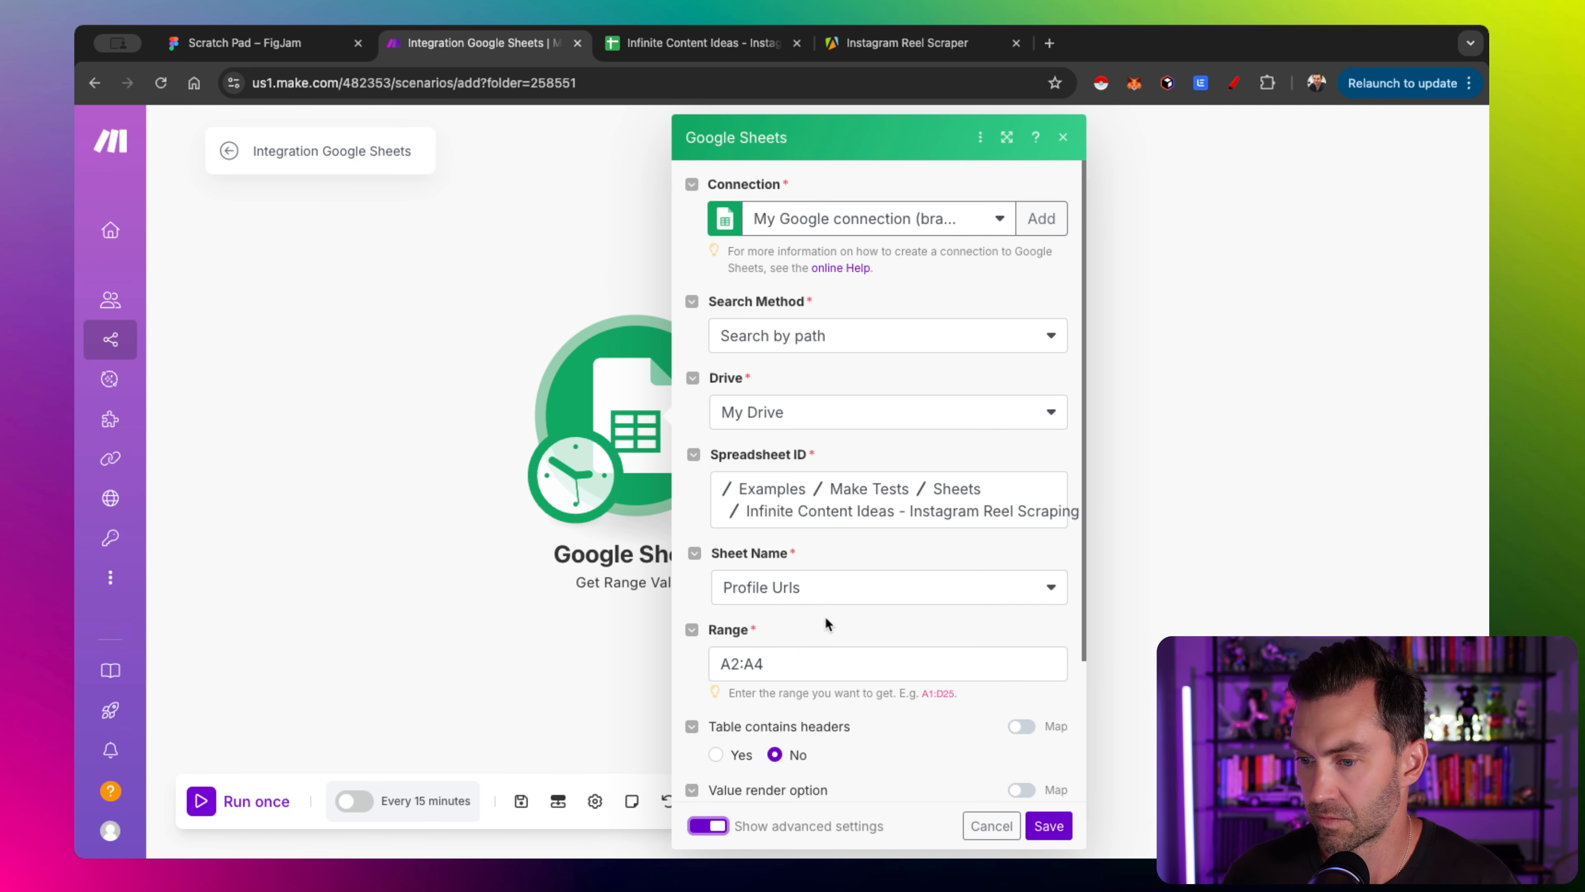
scroll(827, 624, "down", 3)
left_click(1049, 824)
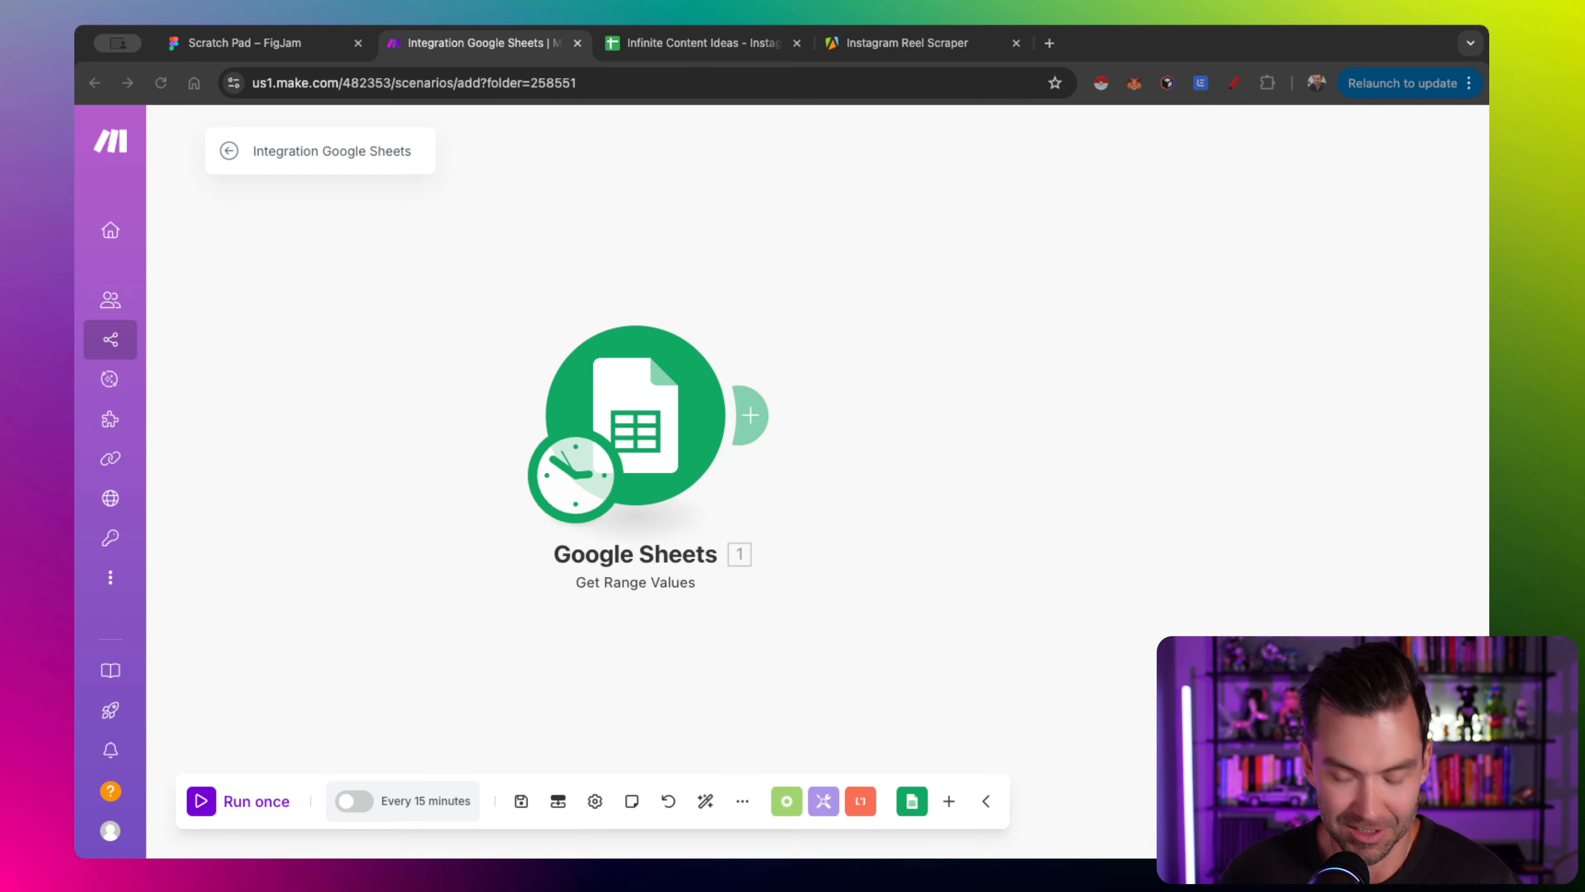
left_click(706, 42)
left_click(265, 287)
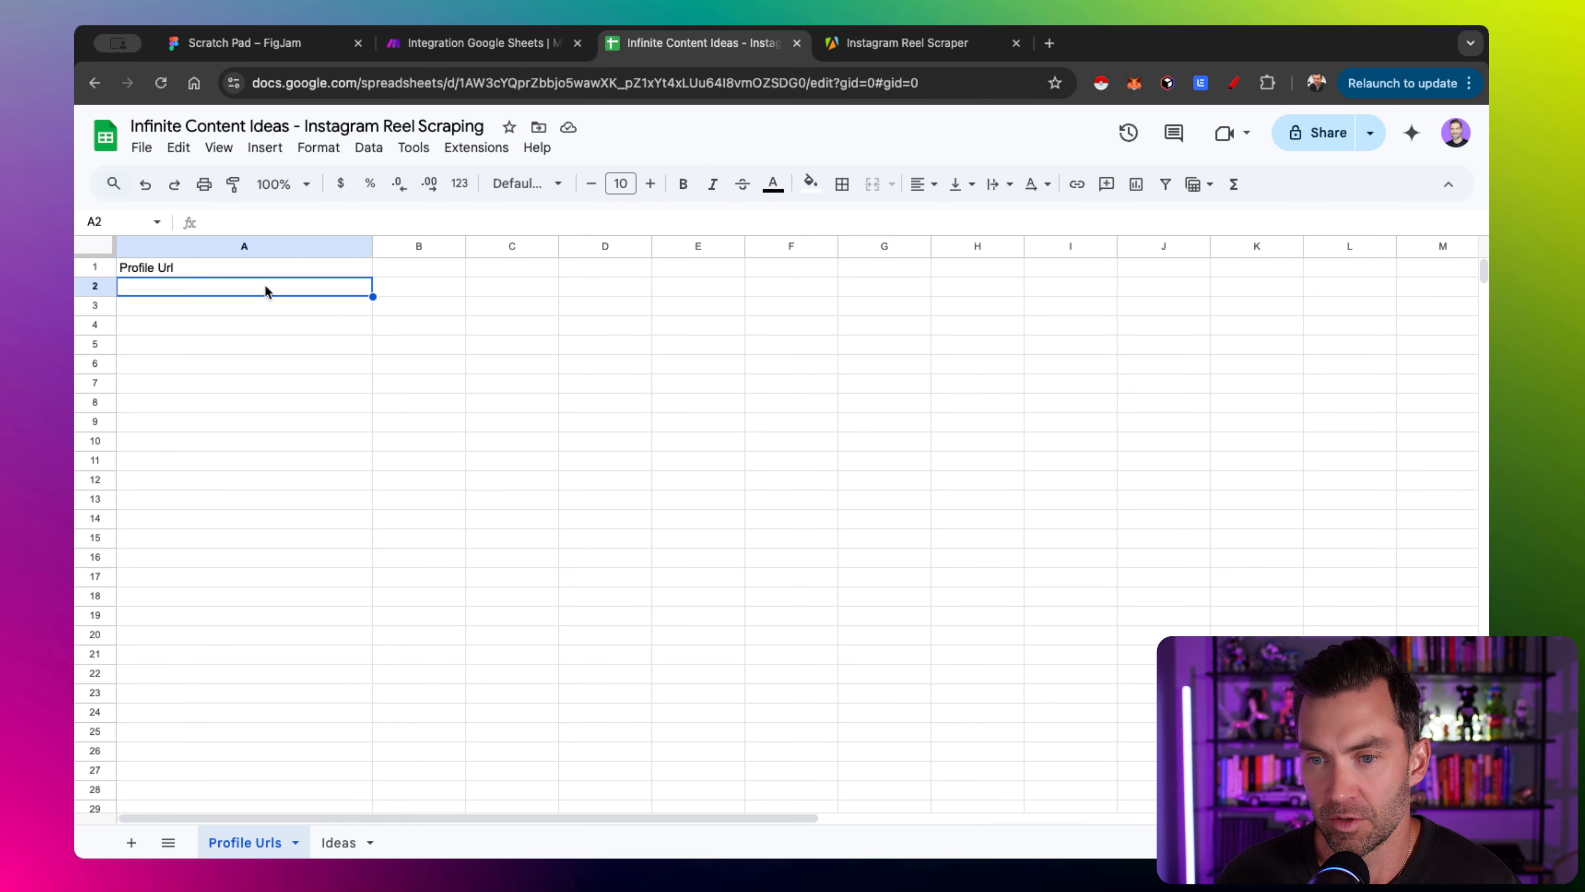
type("mr.eflow")
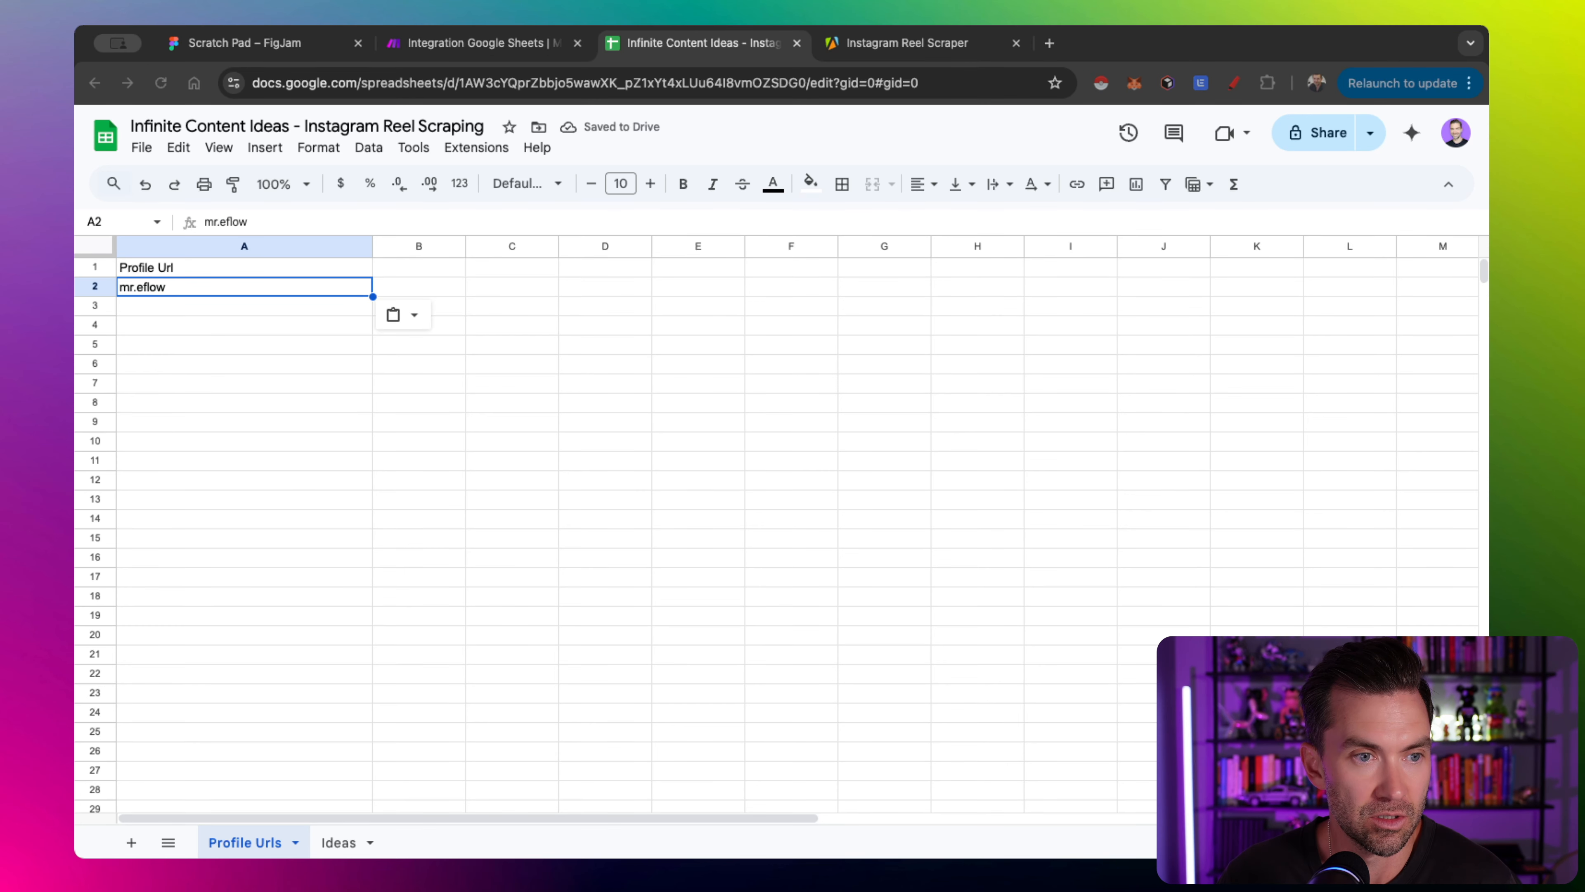
Open the Instagram reels page of mr.eflow in a new browser tab
key("super+t")
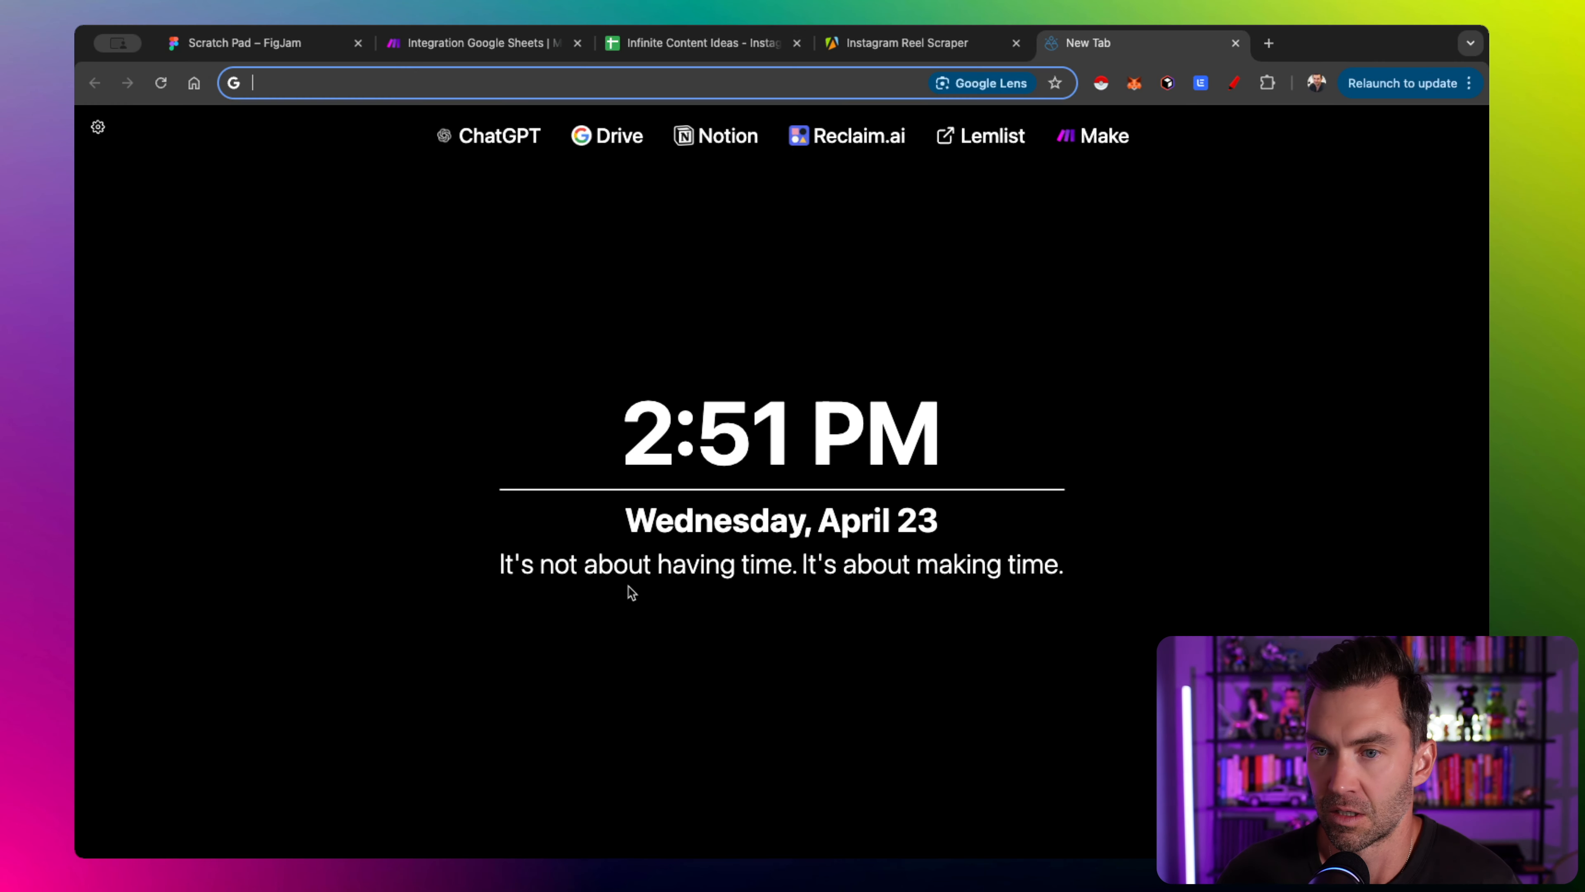
type("https://www.instagram.com/mr.eflow/reels/")
key("Return")
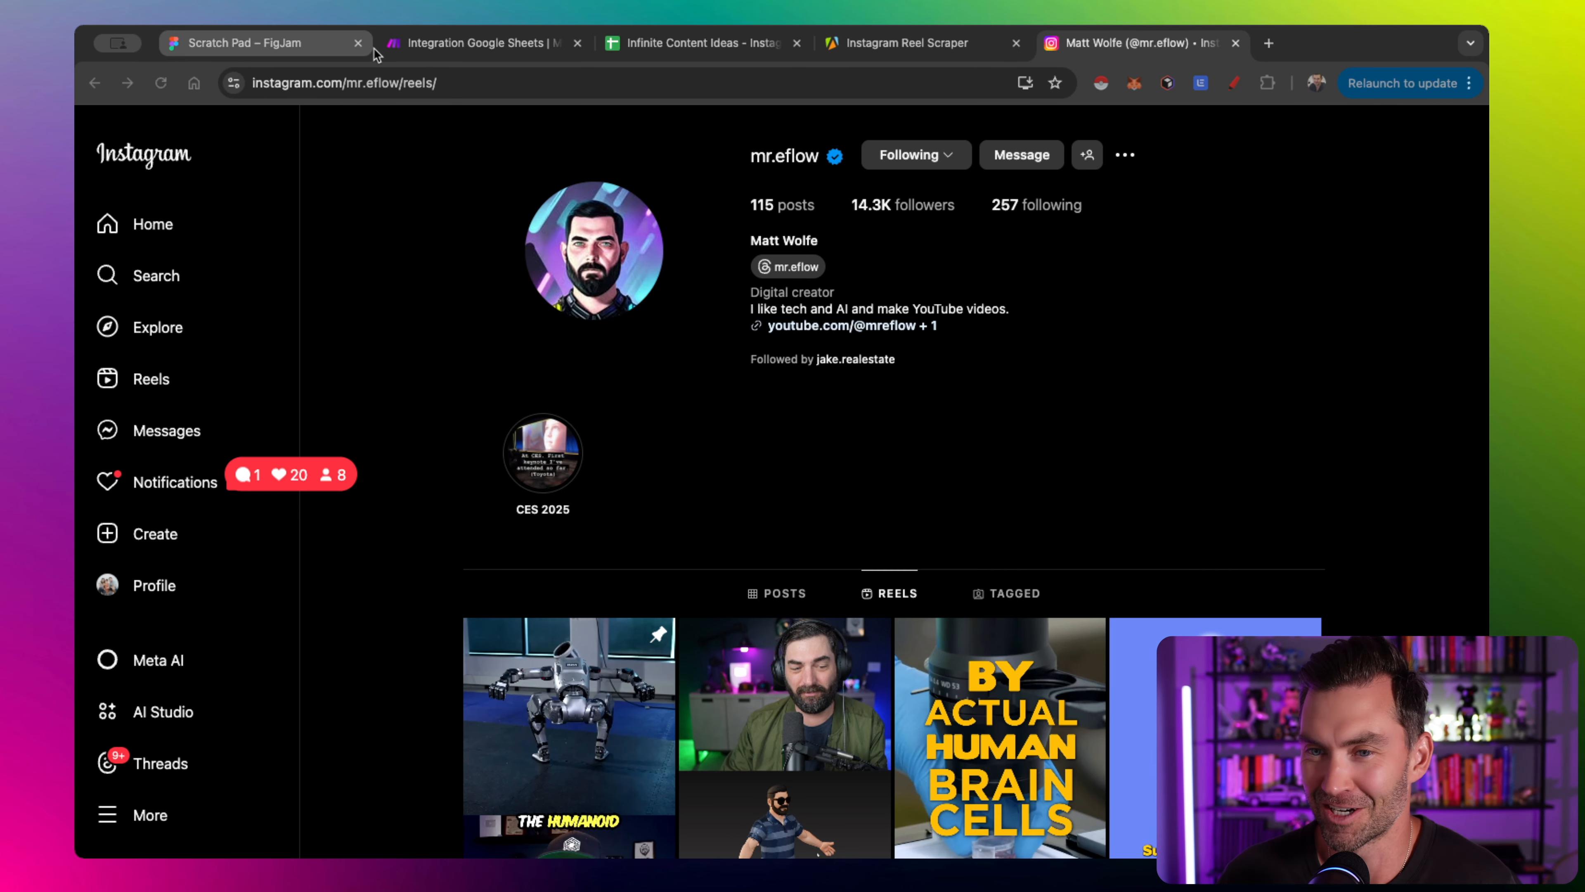
Return to the Profile Urls sheet and enter the Instagram handle kevinstratvert in cell A3
left_click(689, 43)
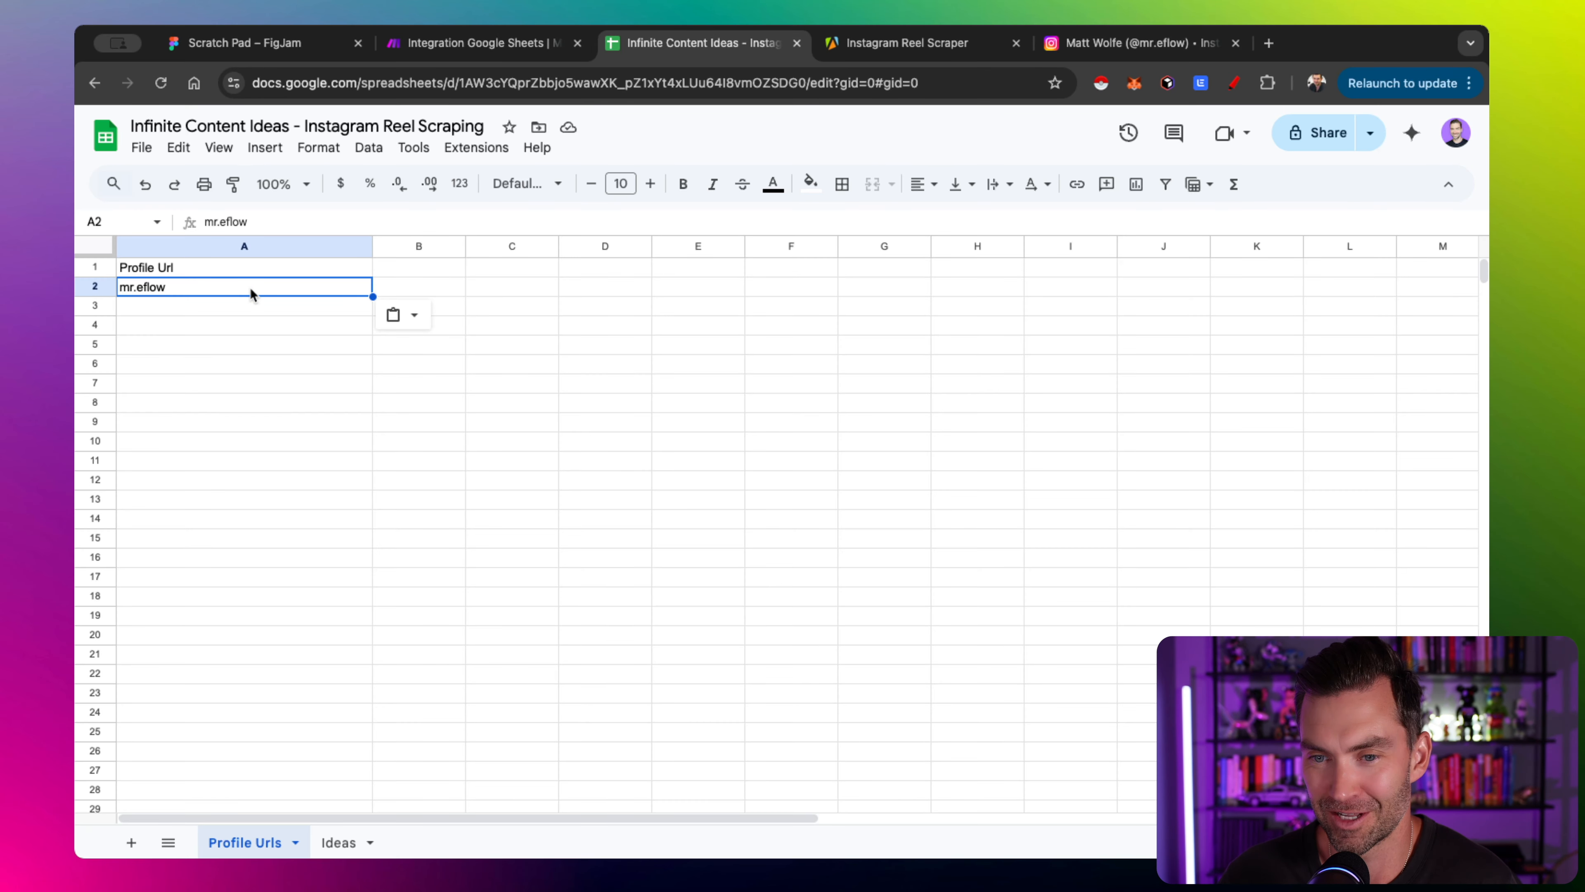
left_click(246, 306)
type("kevinstratvert")
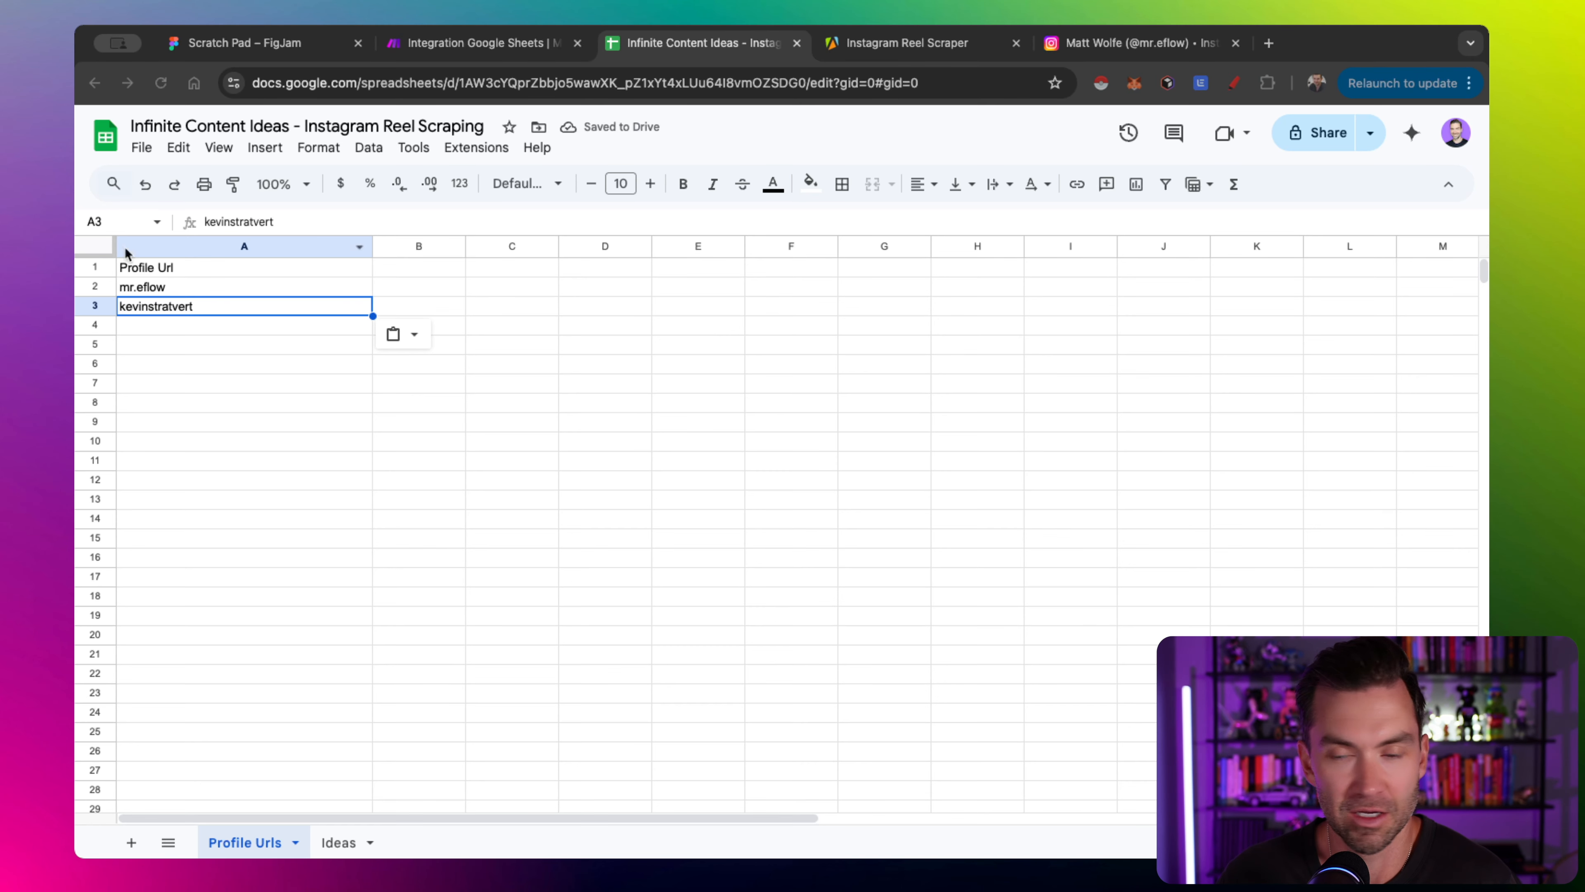
Open the Instagram reels page of kevinstratvert in a new browser tab and compare the profile's follower count with that of mr.eflow
left_click(903, 472)
key("super+t")
type("instagram.com/kevinstratvert/reels/")
key("Return")
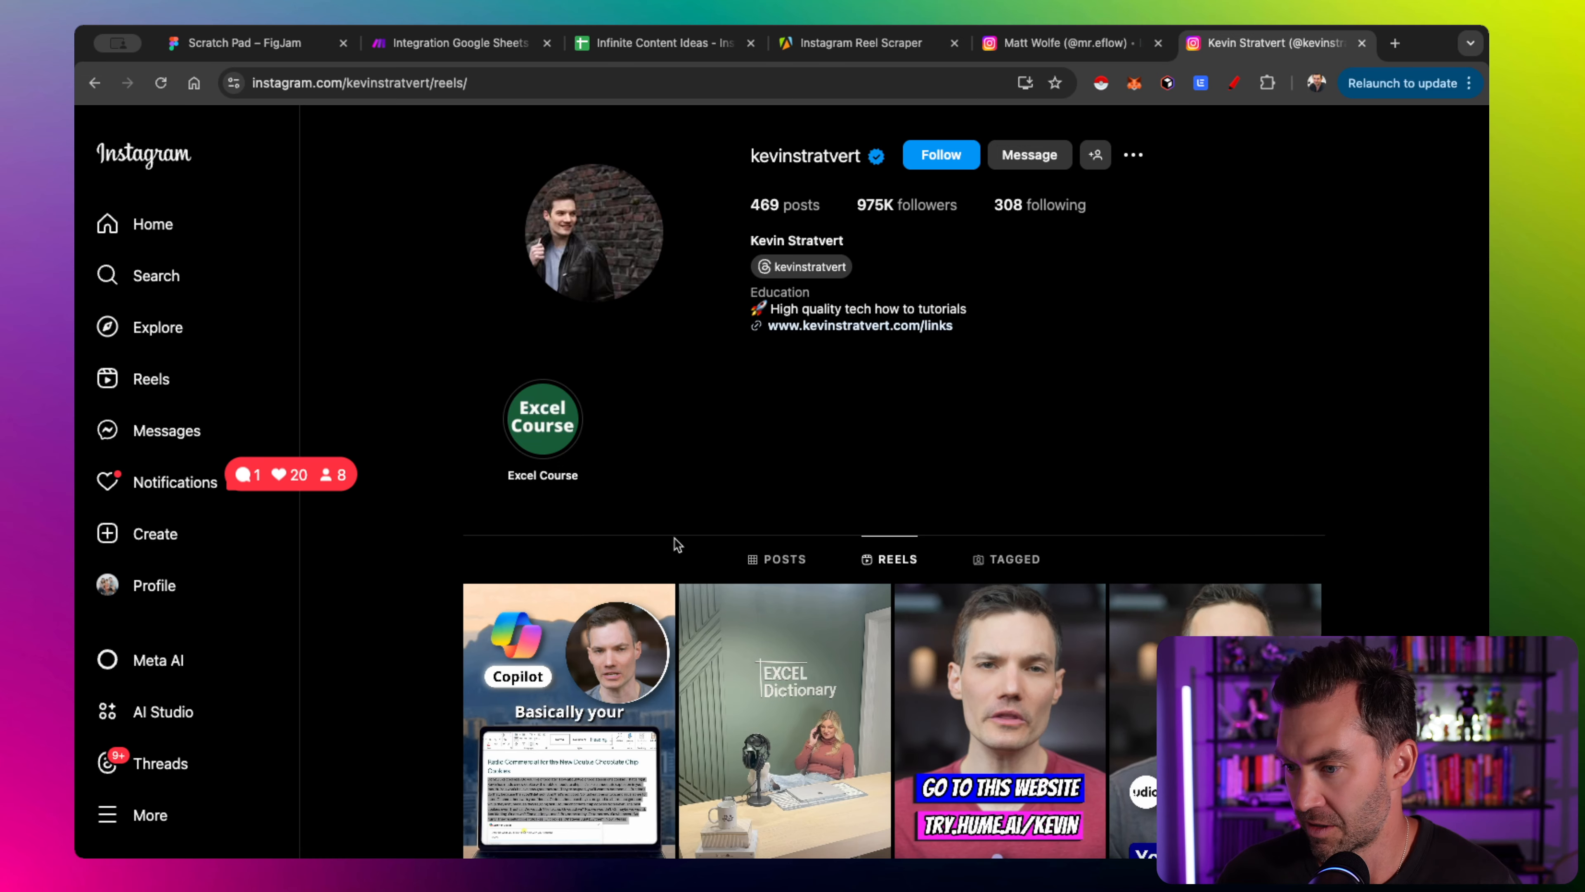
scroll(672, 543, "down", 3)
scroll(722, 489, "up", 4)
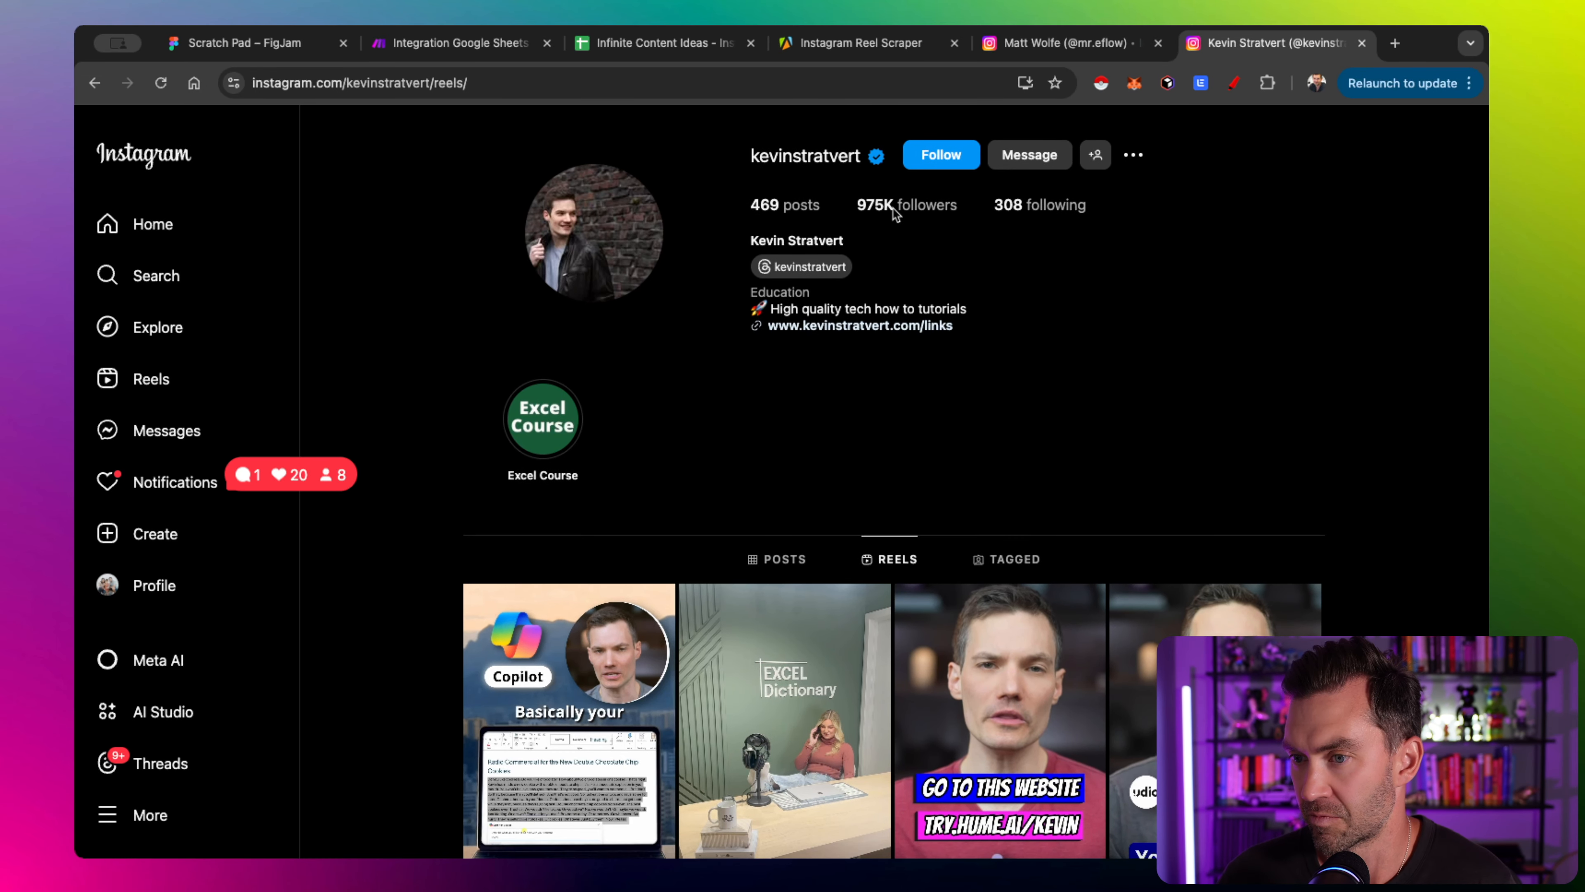
left_click(1074, 44)
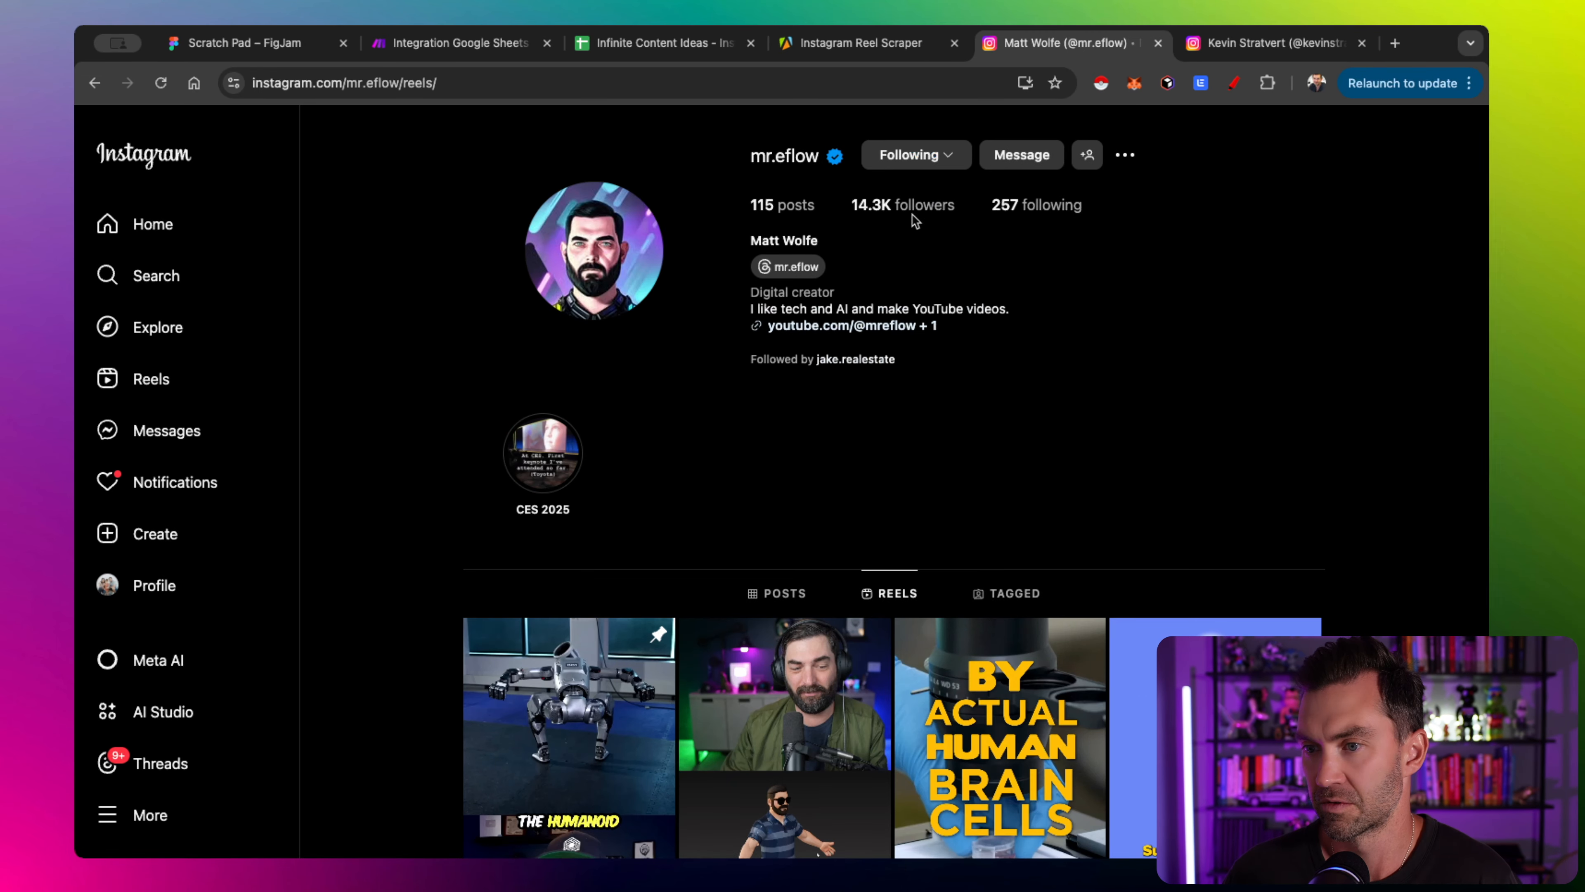
Return to the Profile Urls sheet and make the Profile Url header in cell A1 bold
left_click(865, 45)
left_click(674, 43)
left_click(419, 43)
left_click(656, 45)
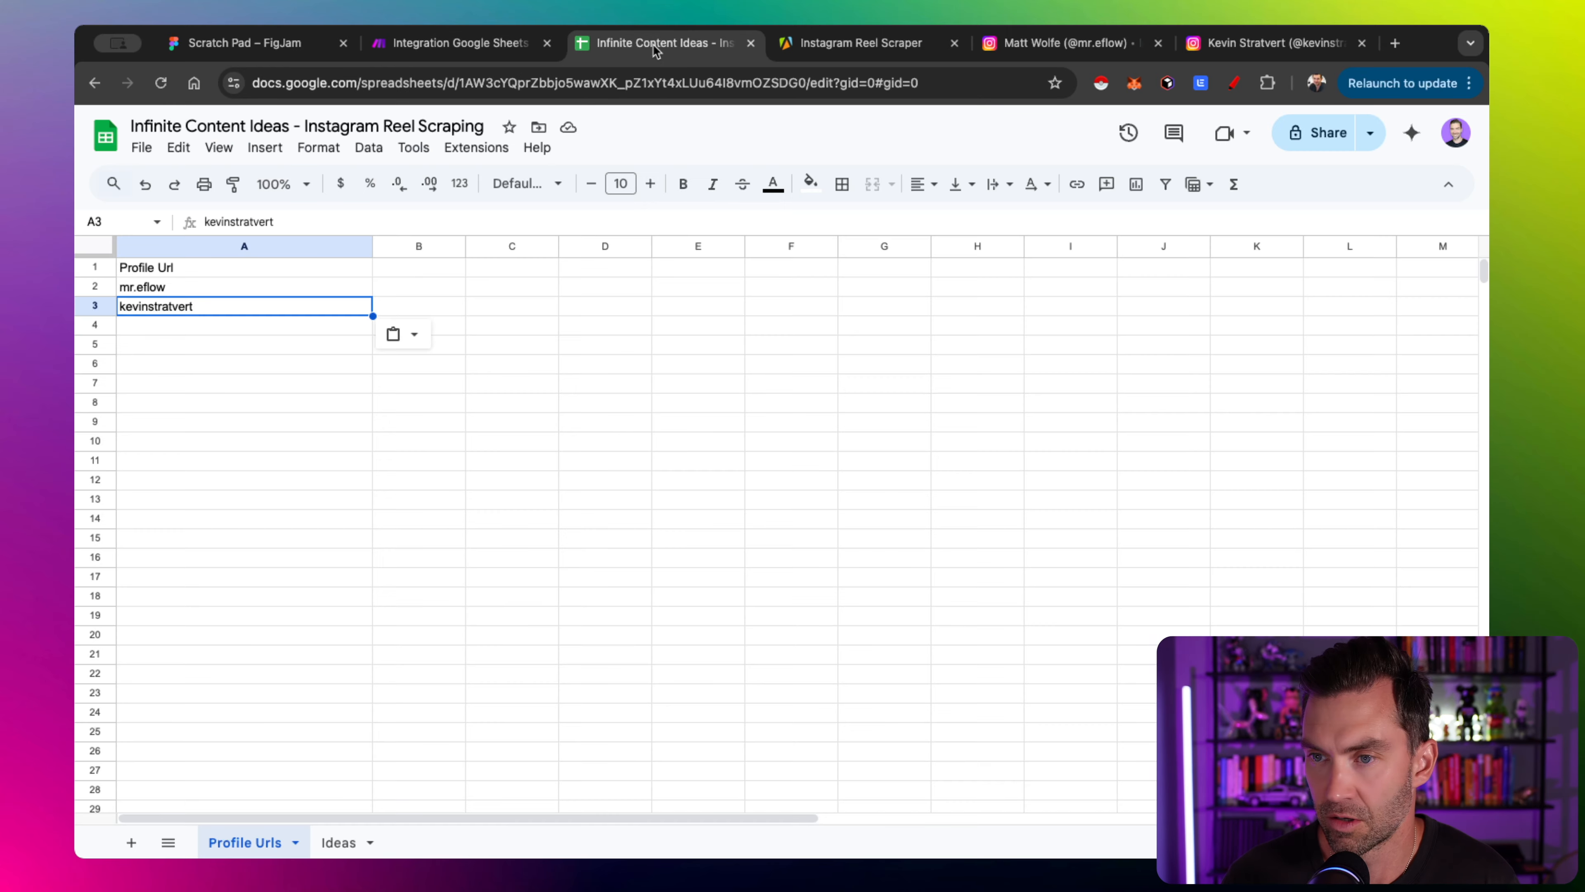
left_click(170, 269)
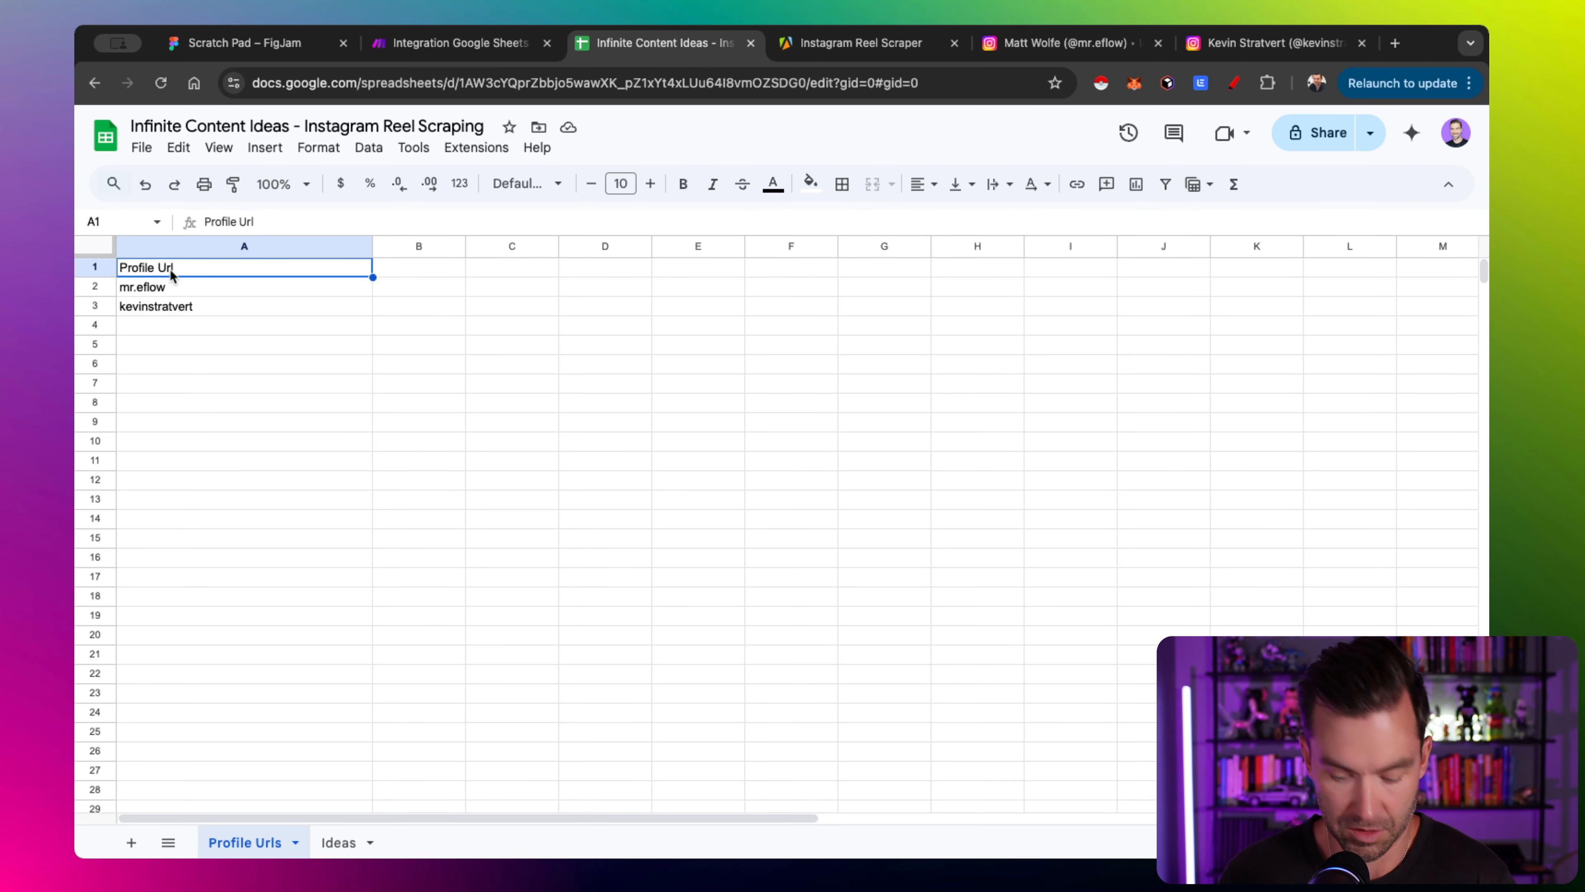
key("super+b")
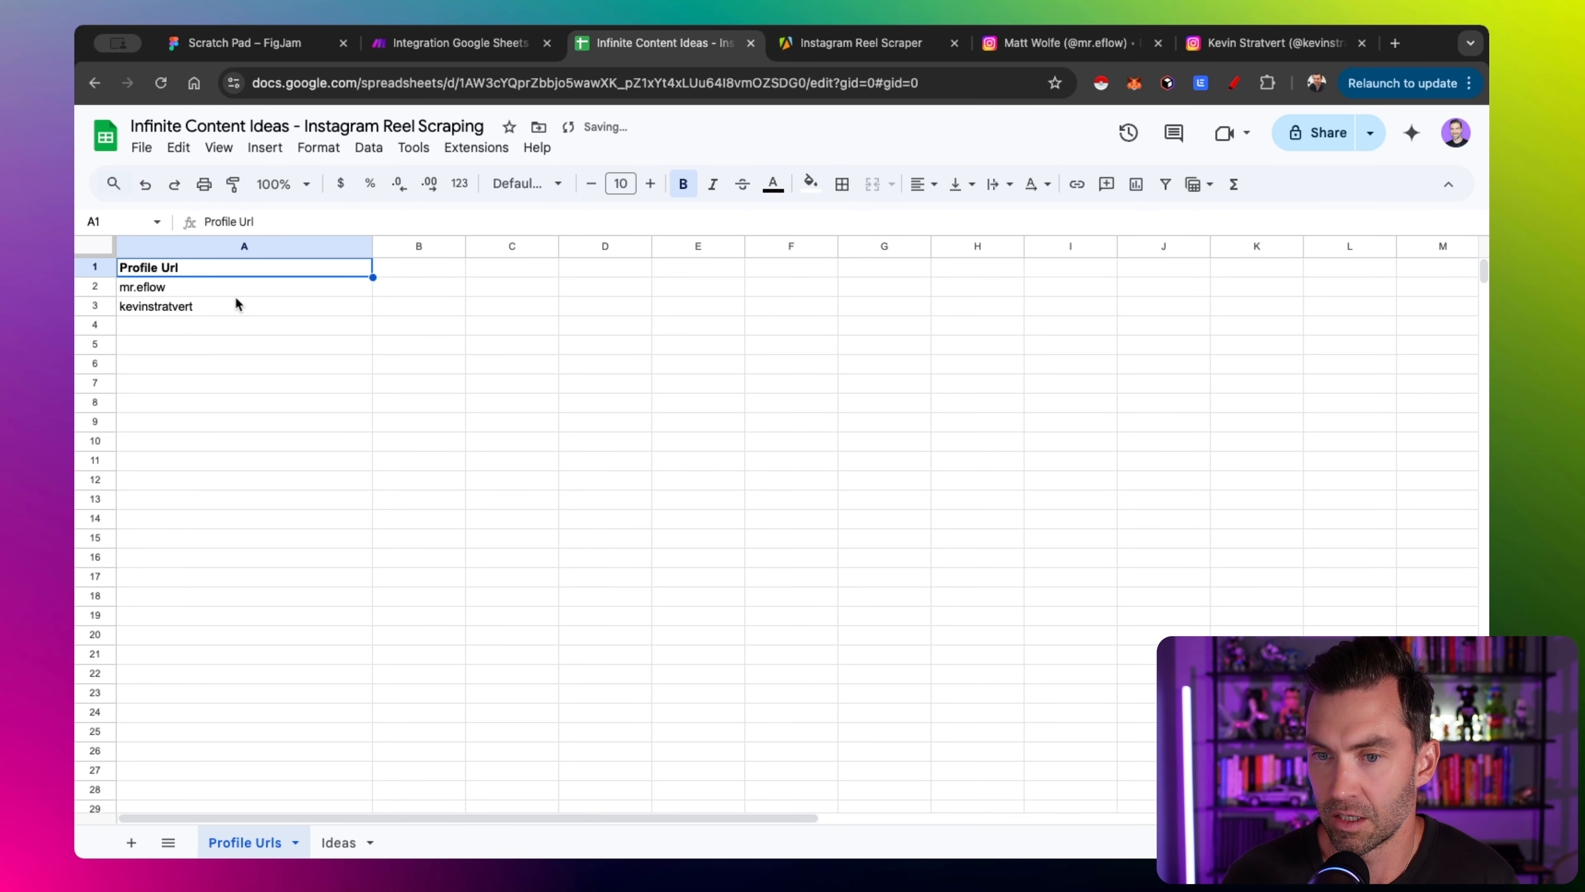
Run the Make scenario once and examine the Google Sheets module's input and output bundles
left_click(462, 44)
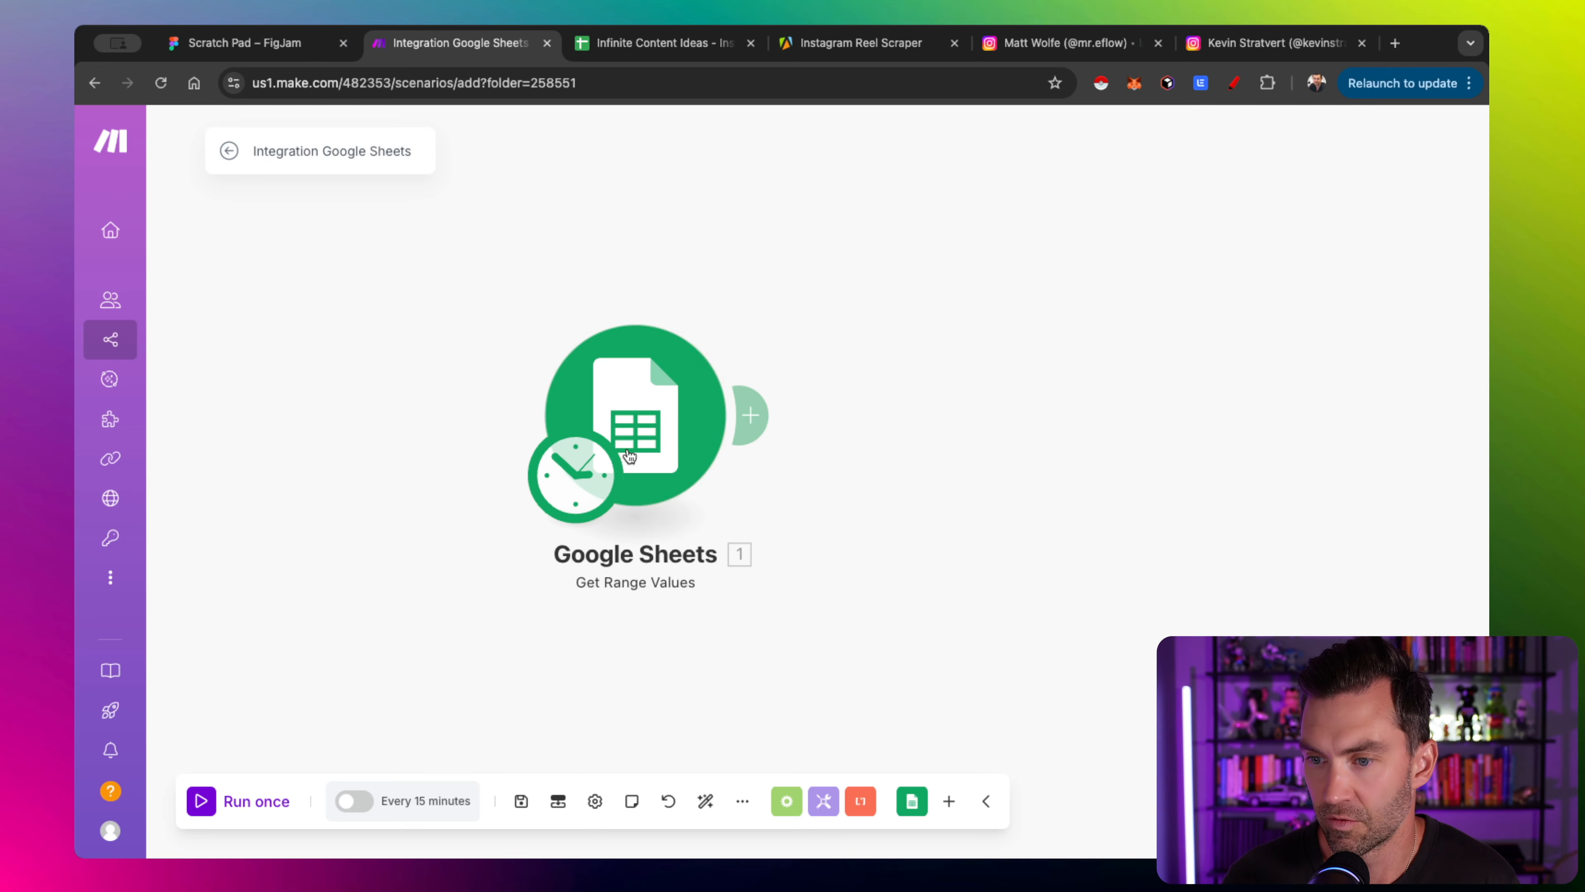
left_click(208, 802)
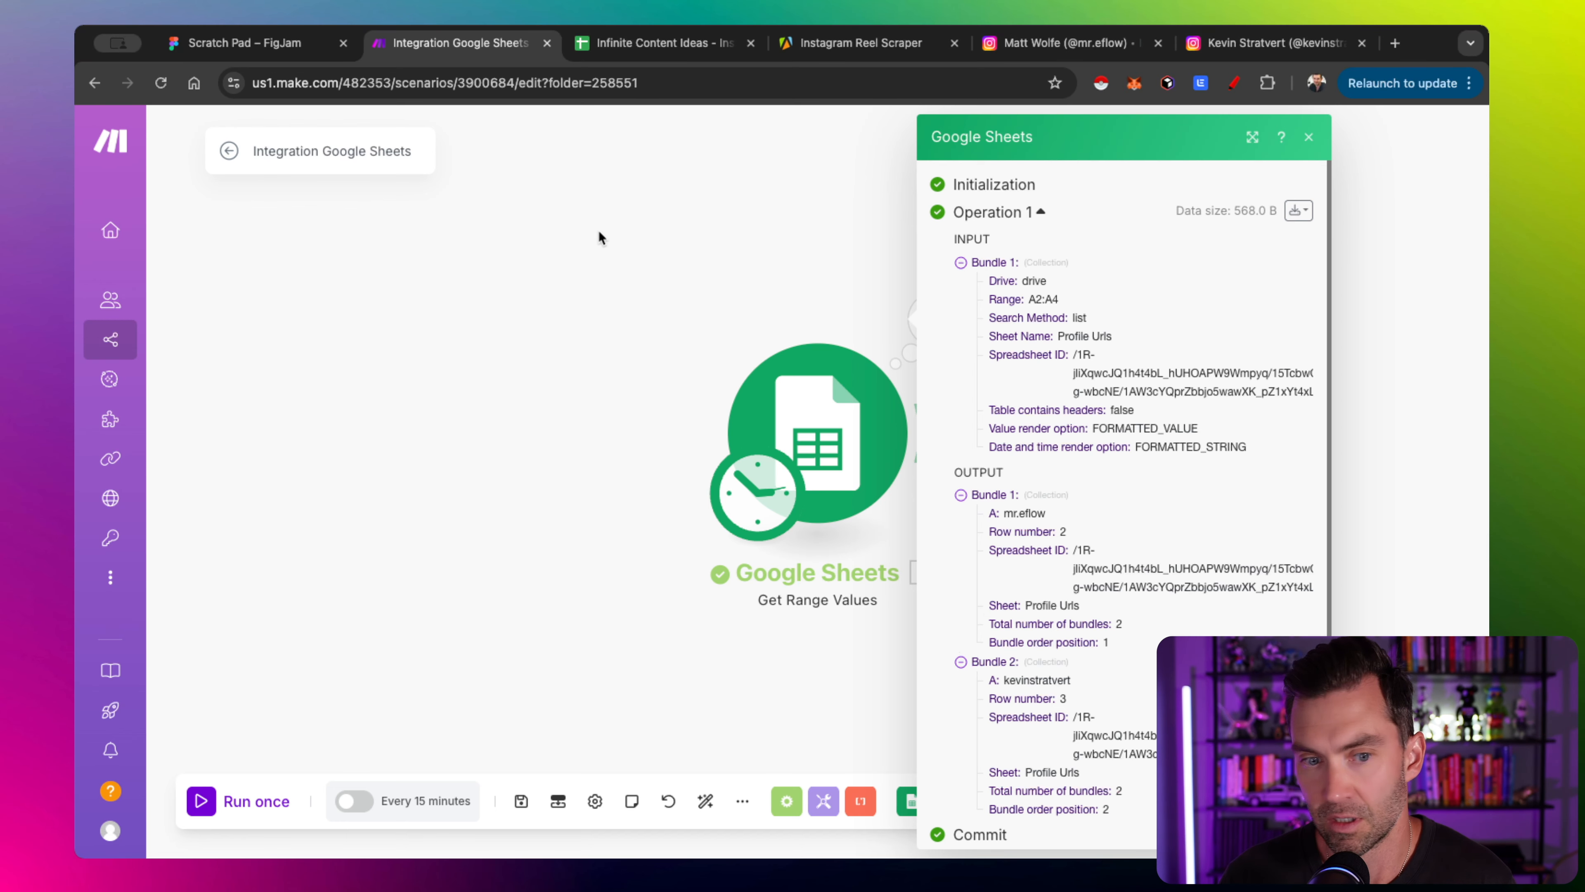
scroll(778, 307, "right", 5)
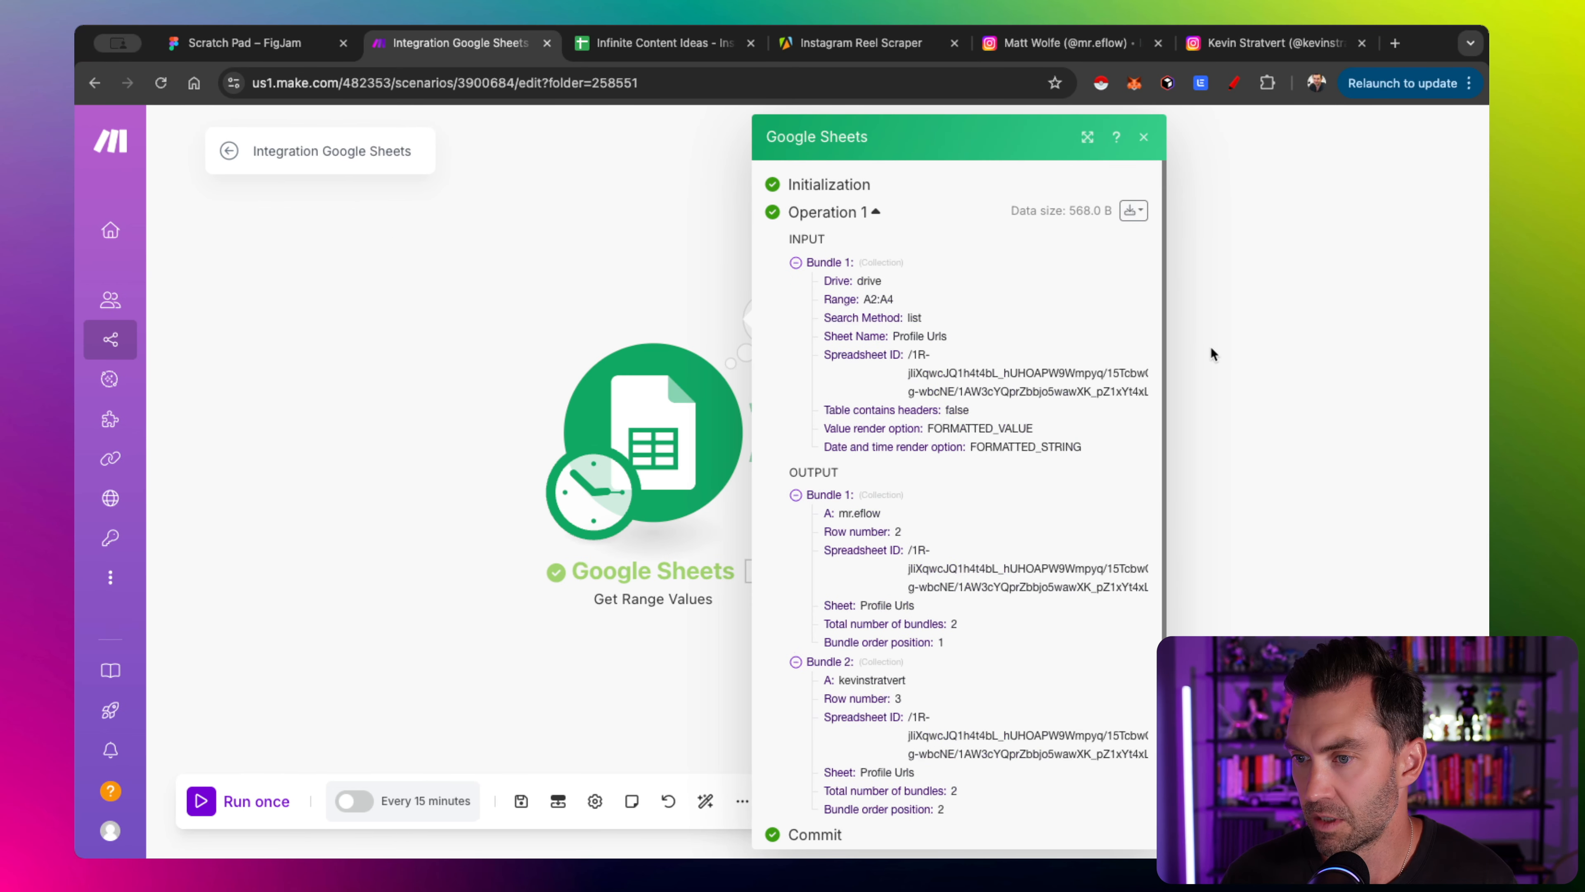
scroll(1211, 346, "down", 2)
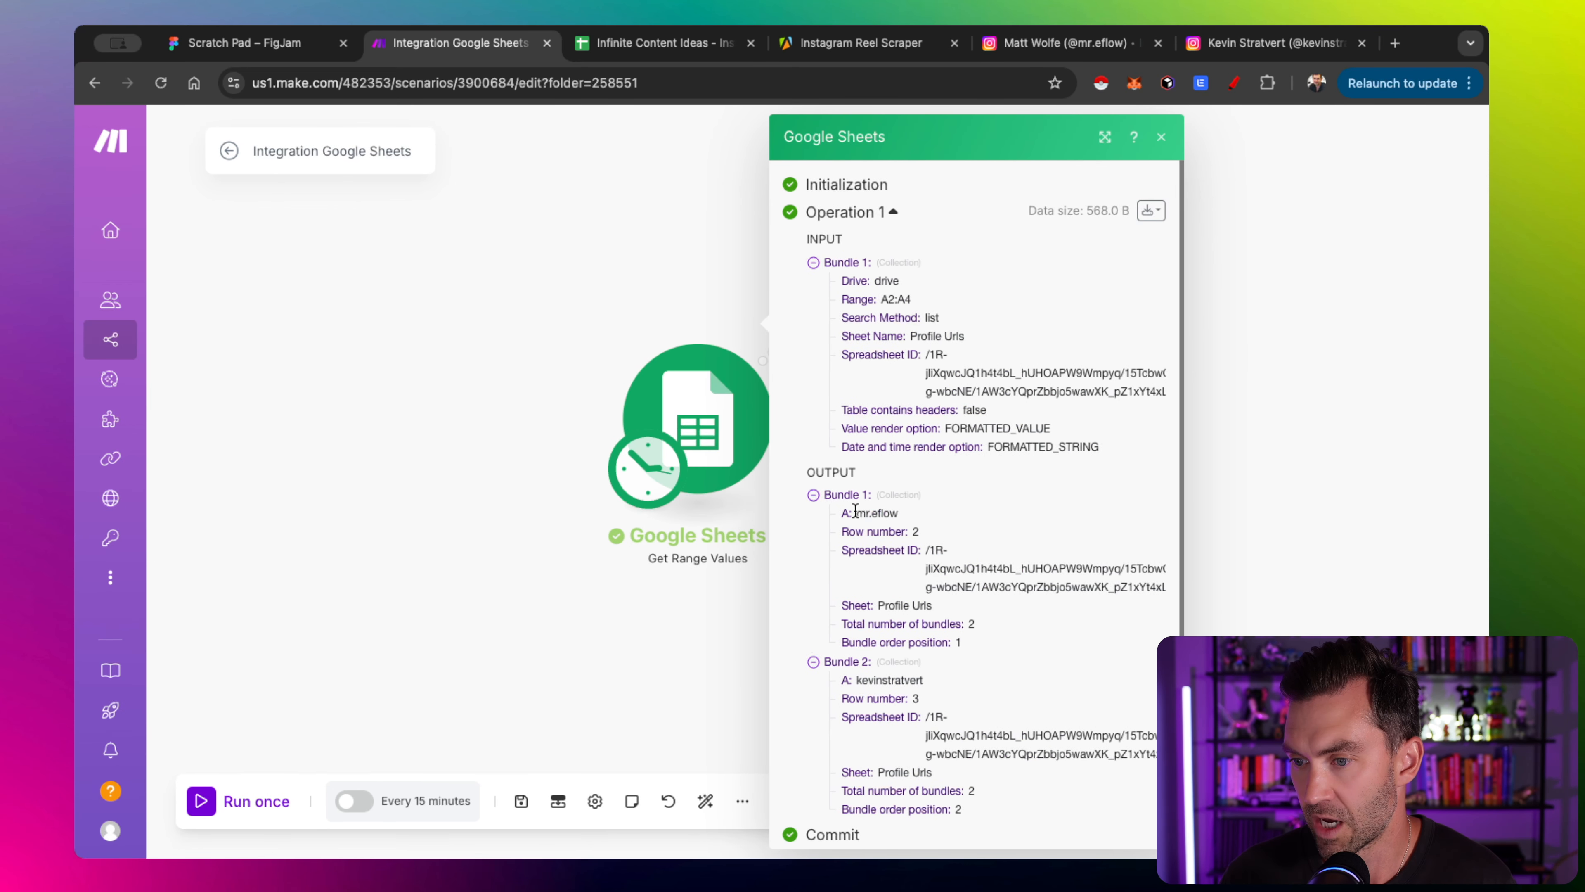
scroll(902, 722, "down", 1)
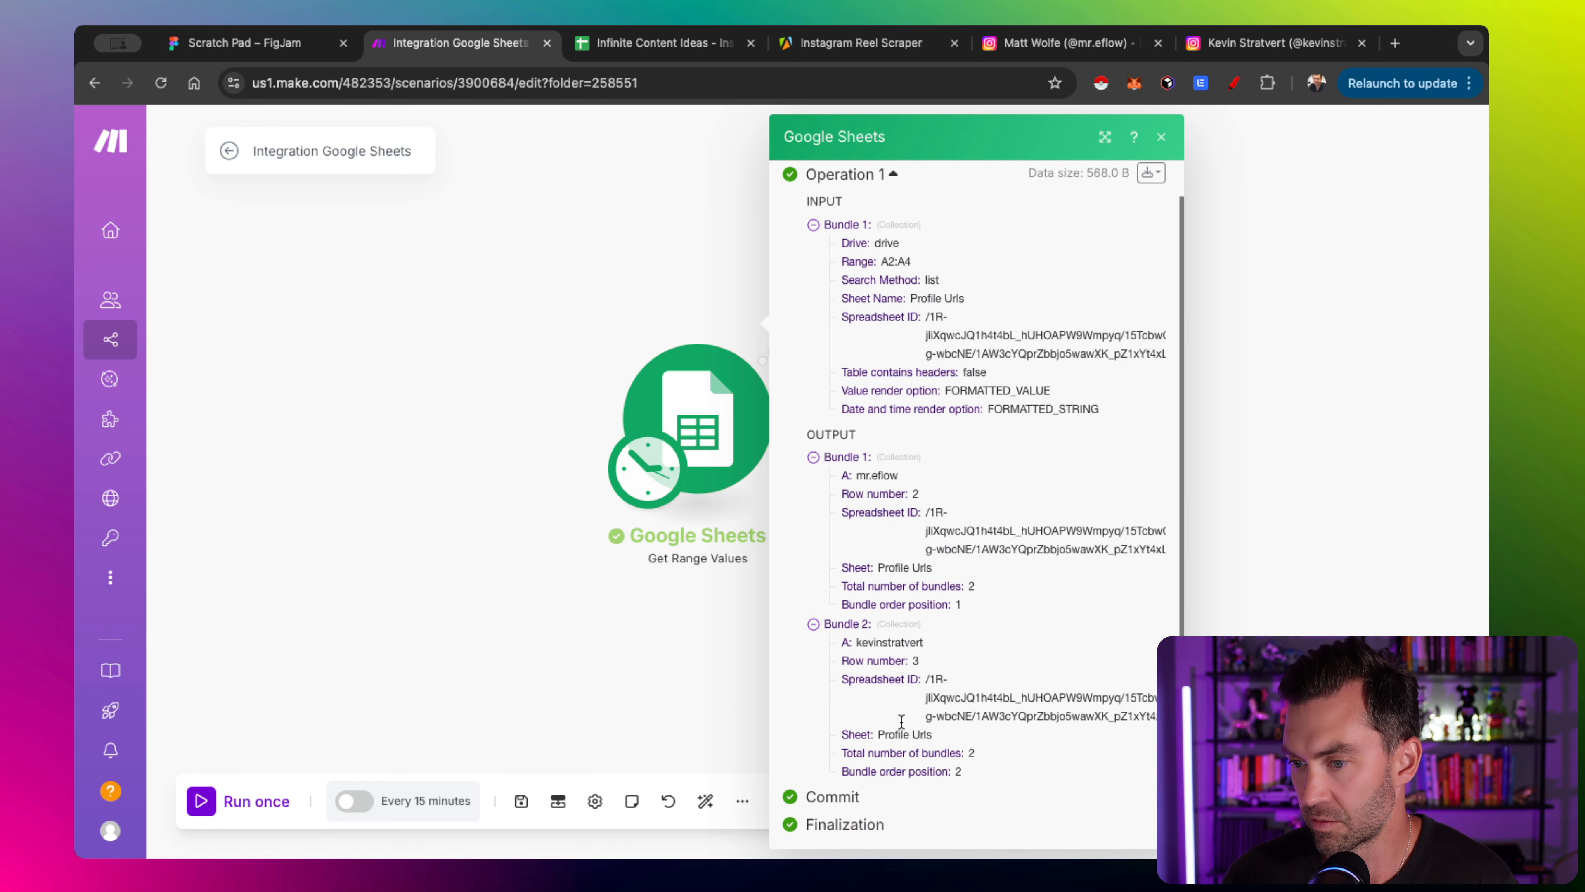
left_click(385, 392)
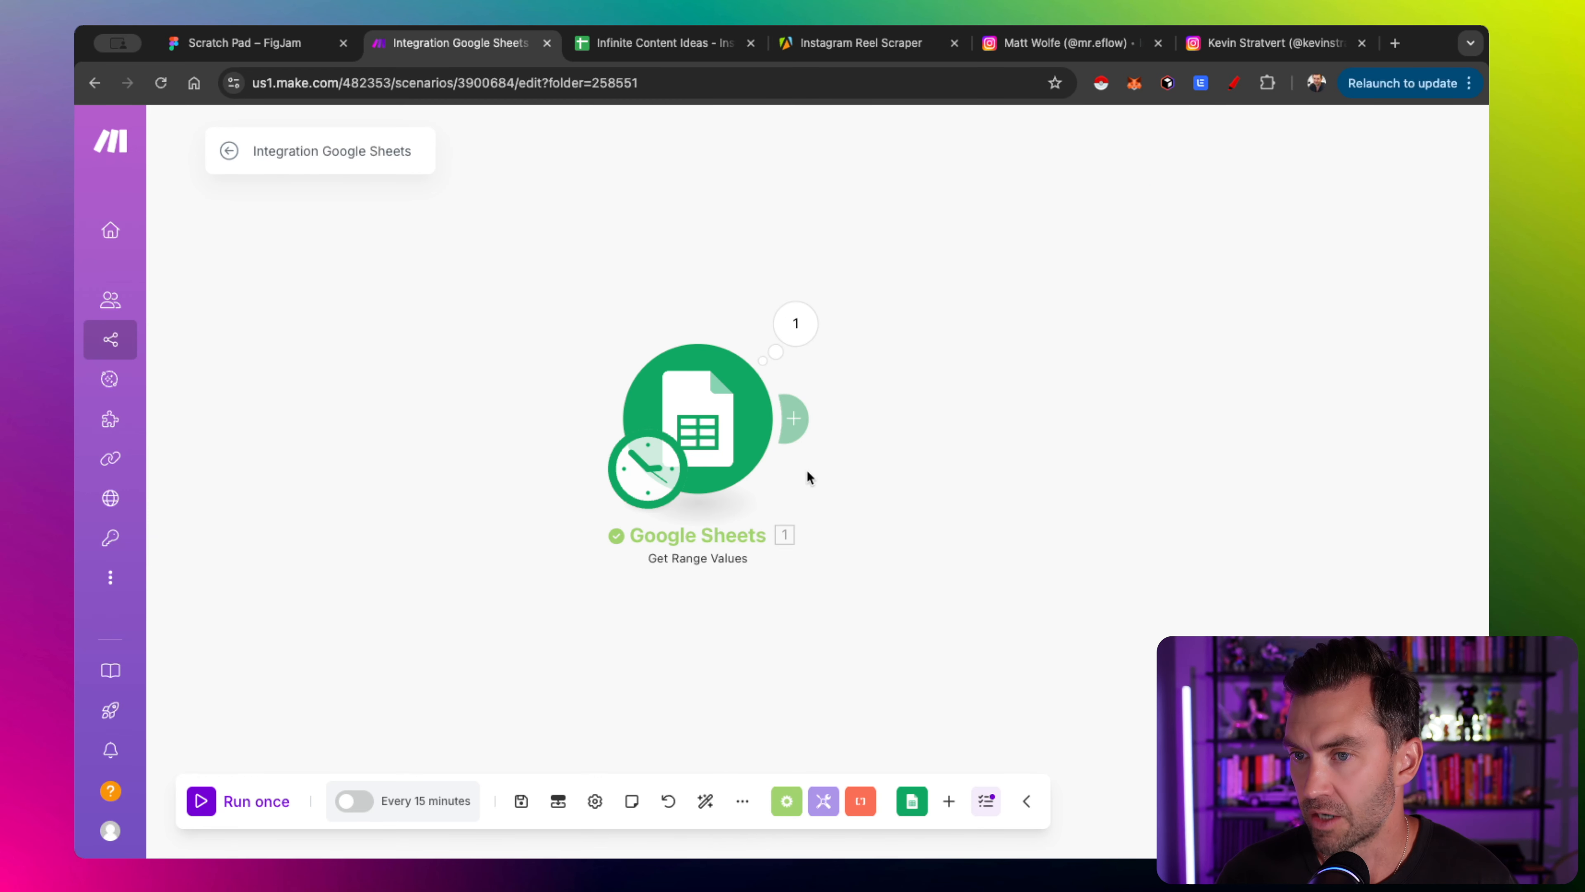
scroll(933, 362, "down", 1)
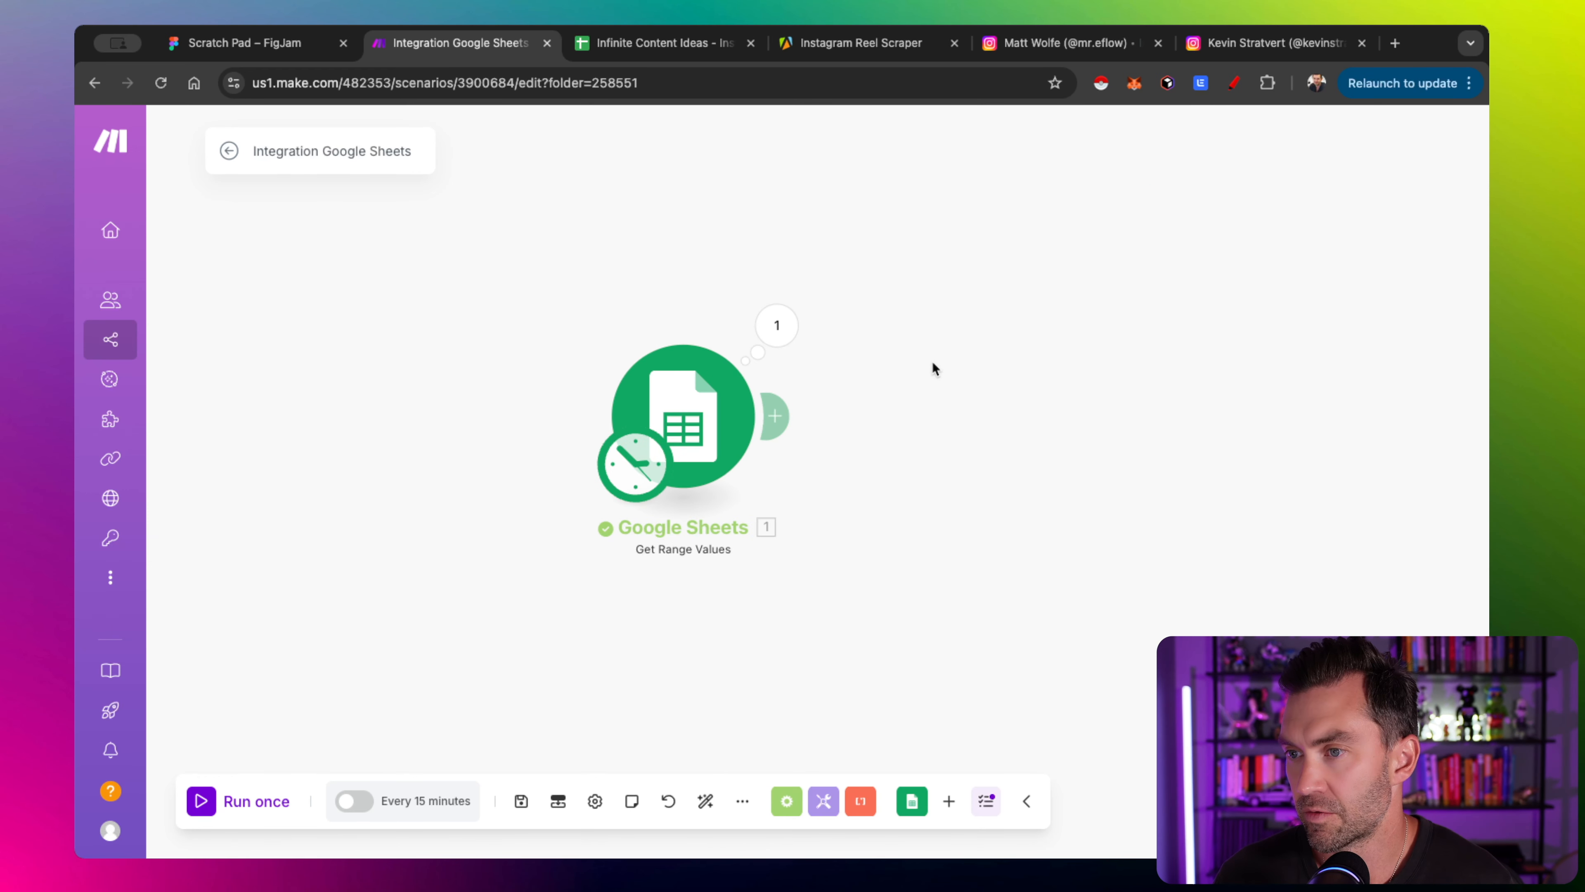
left_click_drag(934, 361, 716, 315)
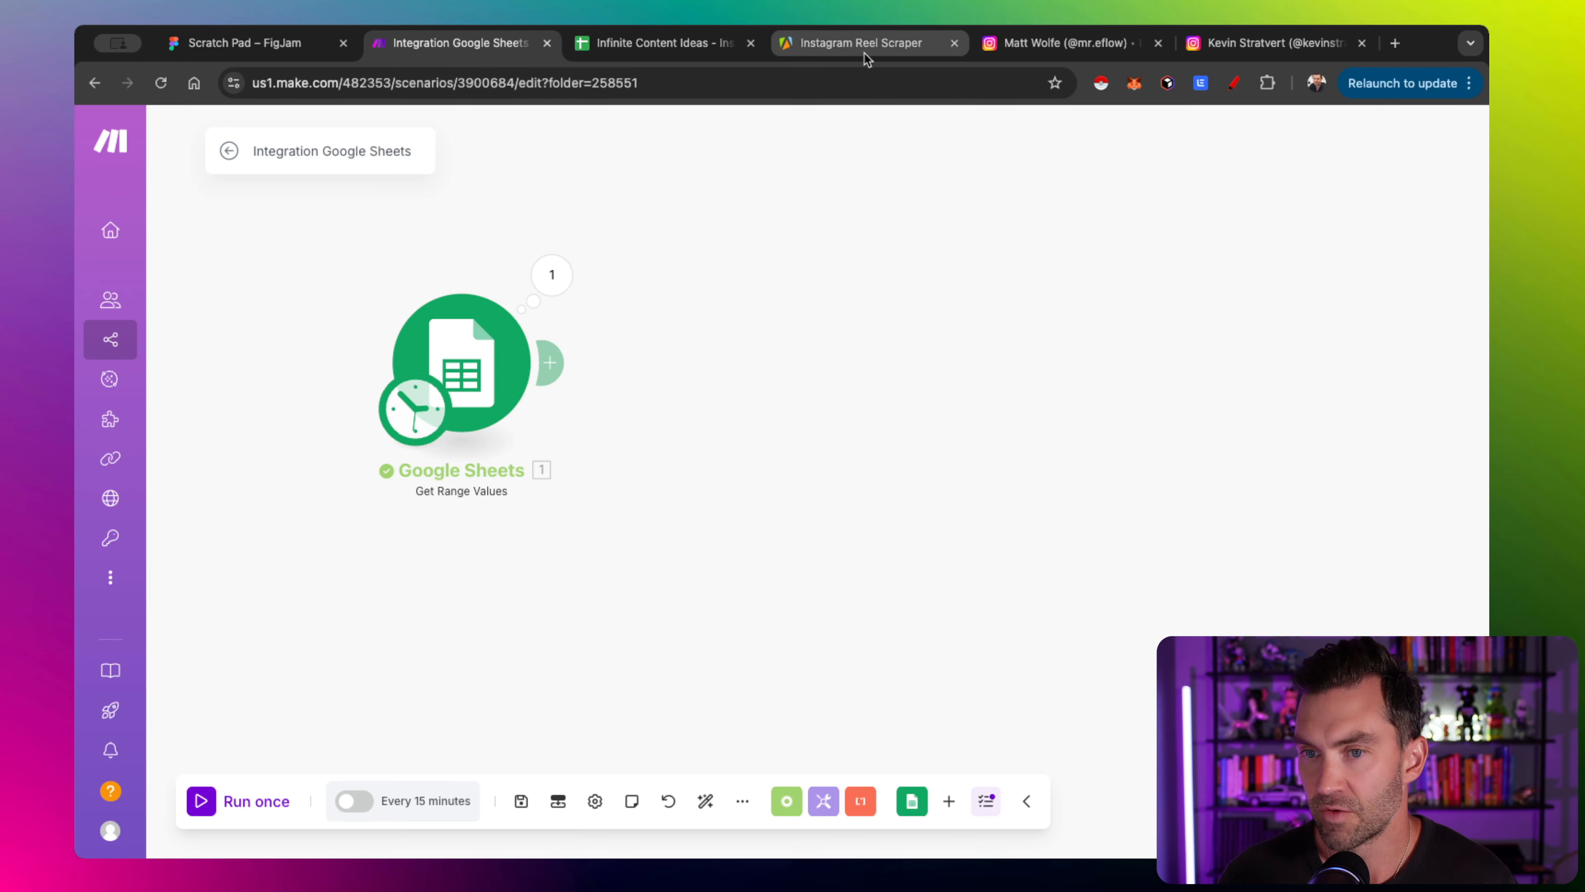
View the apify.com homepage in a temporary tab, and show the list of recently used actors in the Apify console
key("super+t")
type("apif")
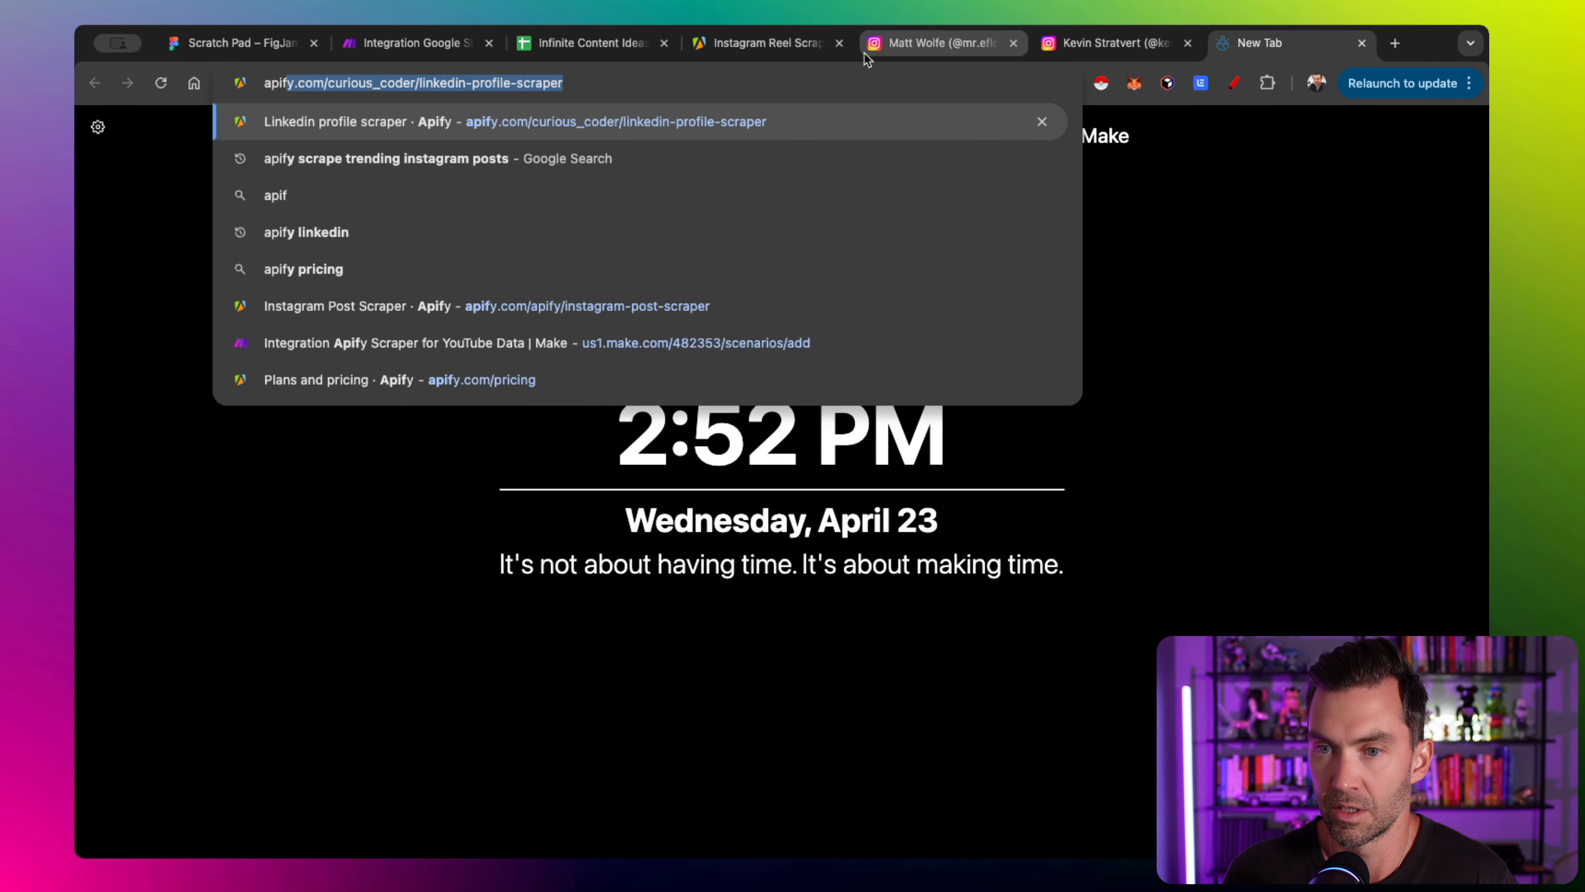
type("y.com/")
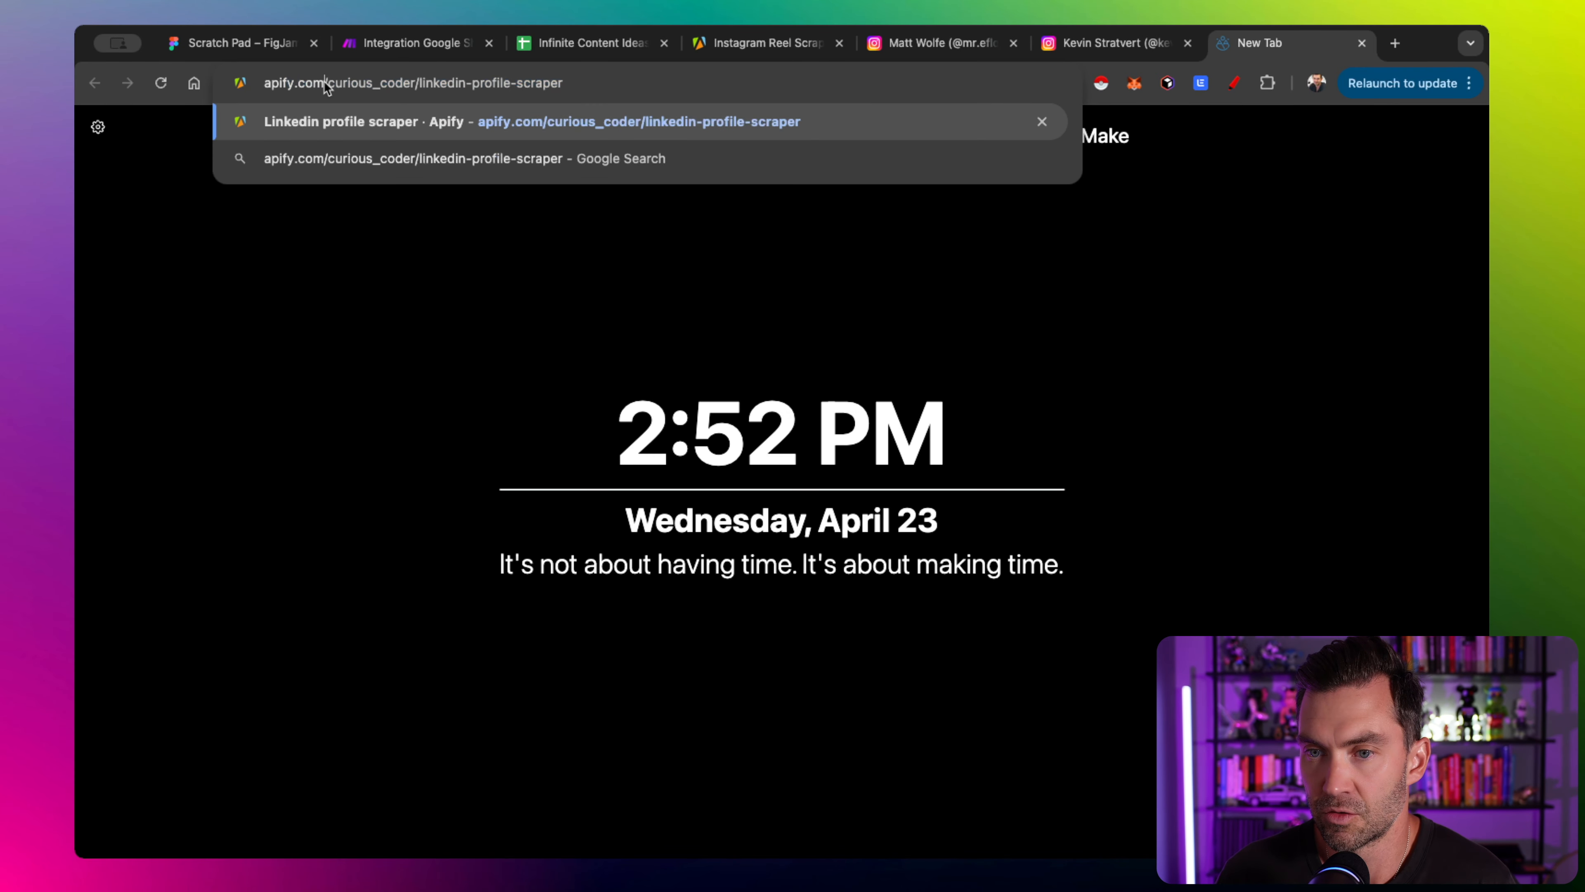
key("BackSpace")
key("Return")
type("Scrape TikTok pr")
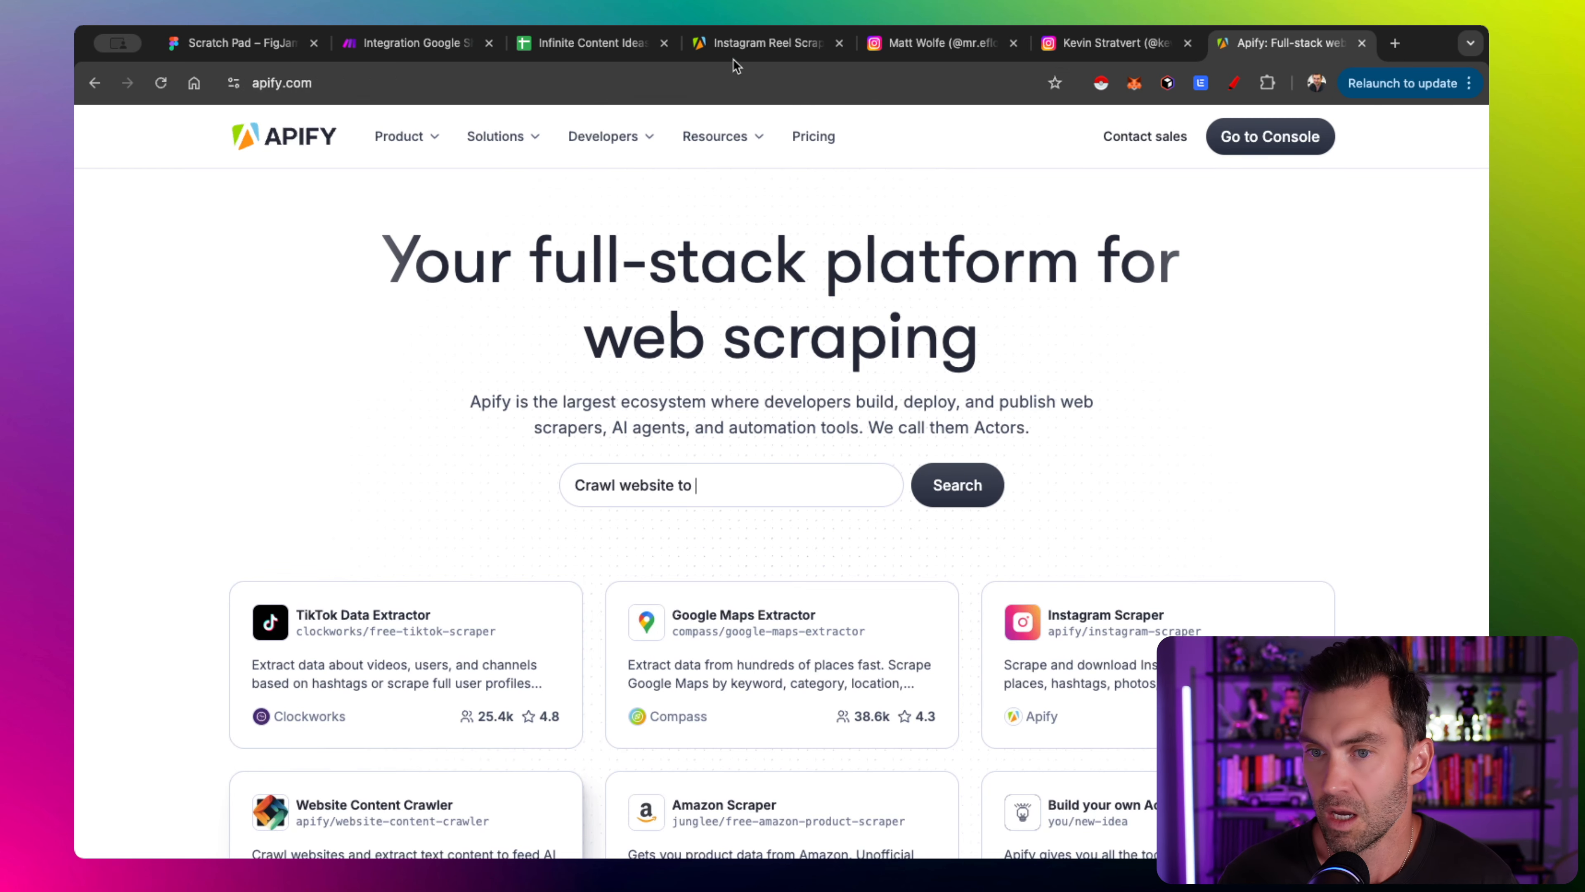
key("super+w")
left_click(837, 51)
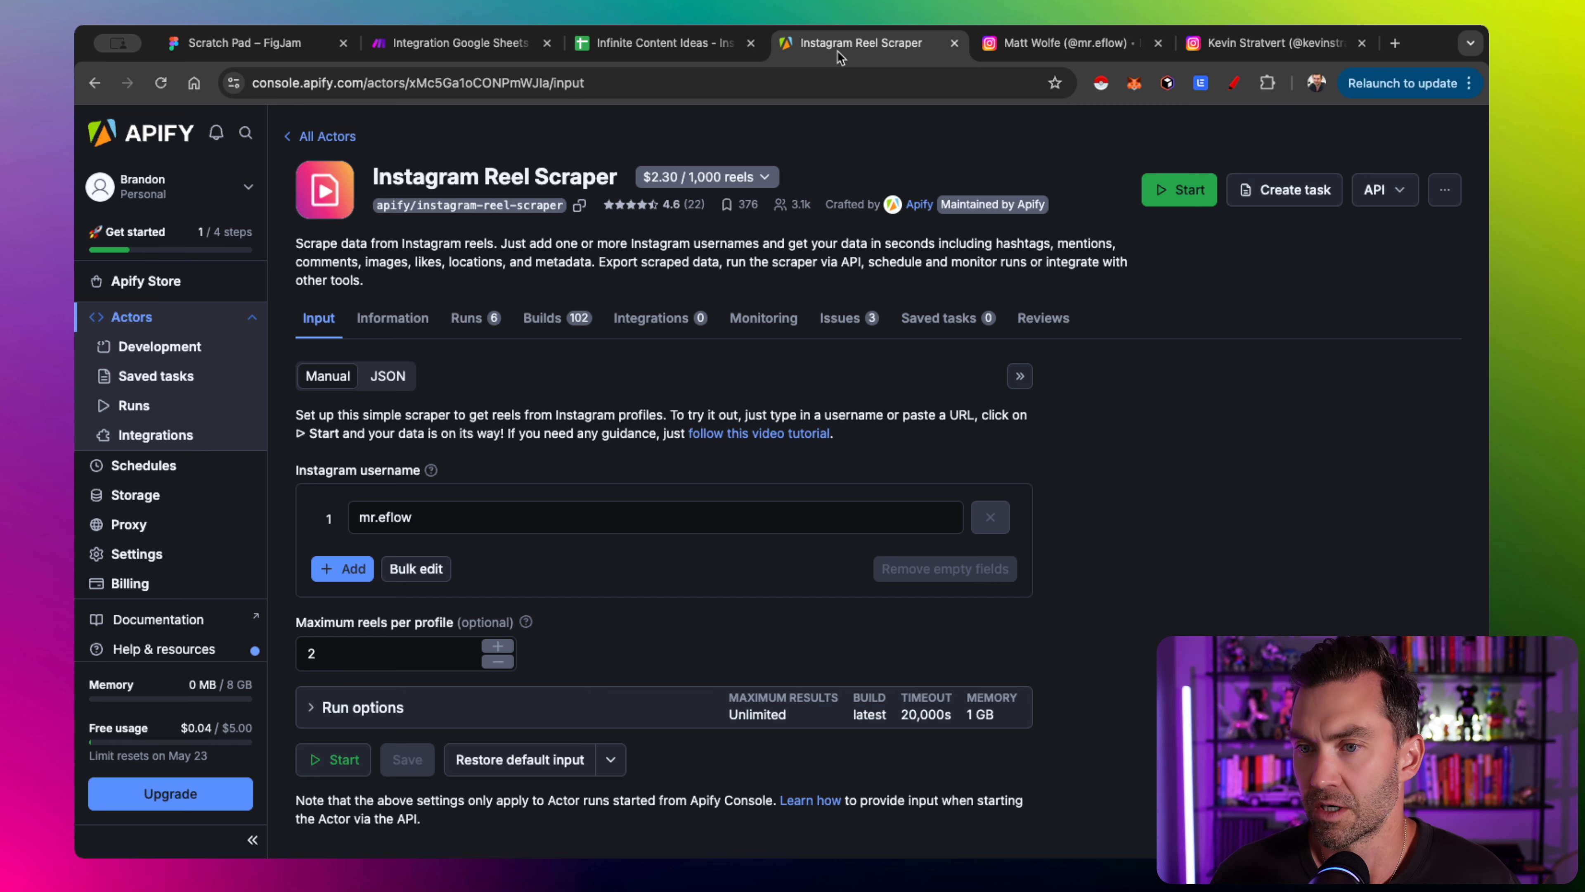
left_click(133, 316)
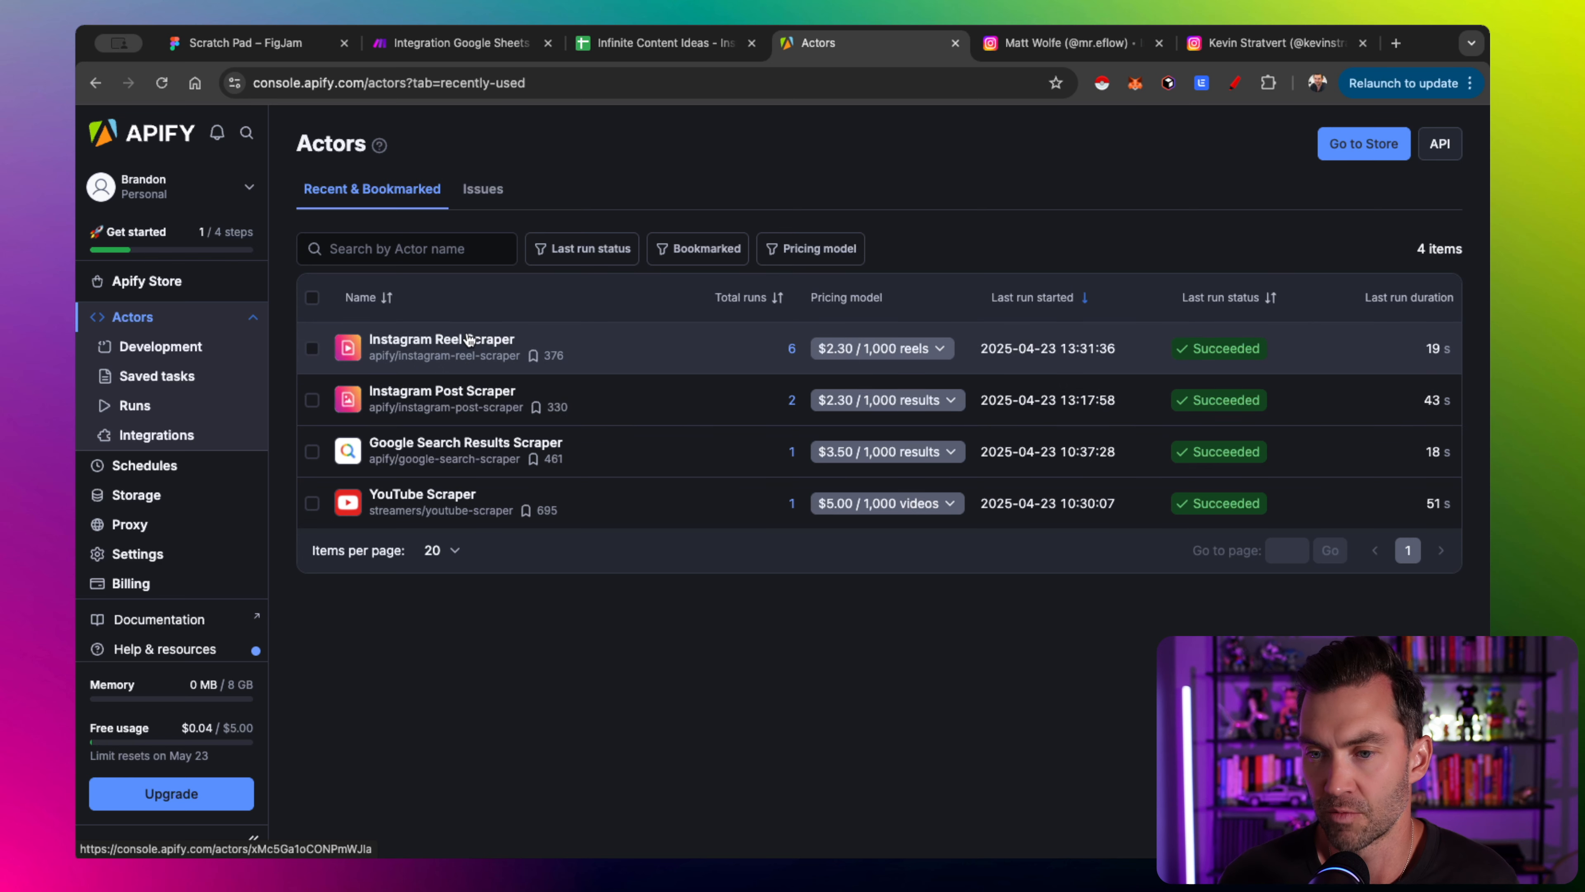
Return to the Make scenario, search the available apps for apify, and open the verified Apify app's modules
left_click(487, 39)
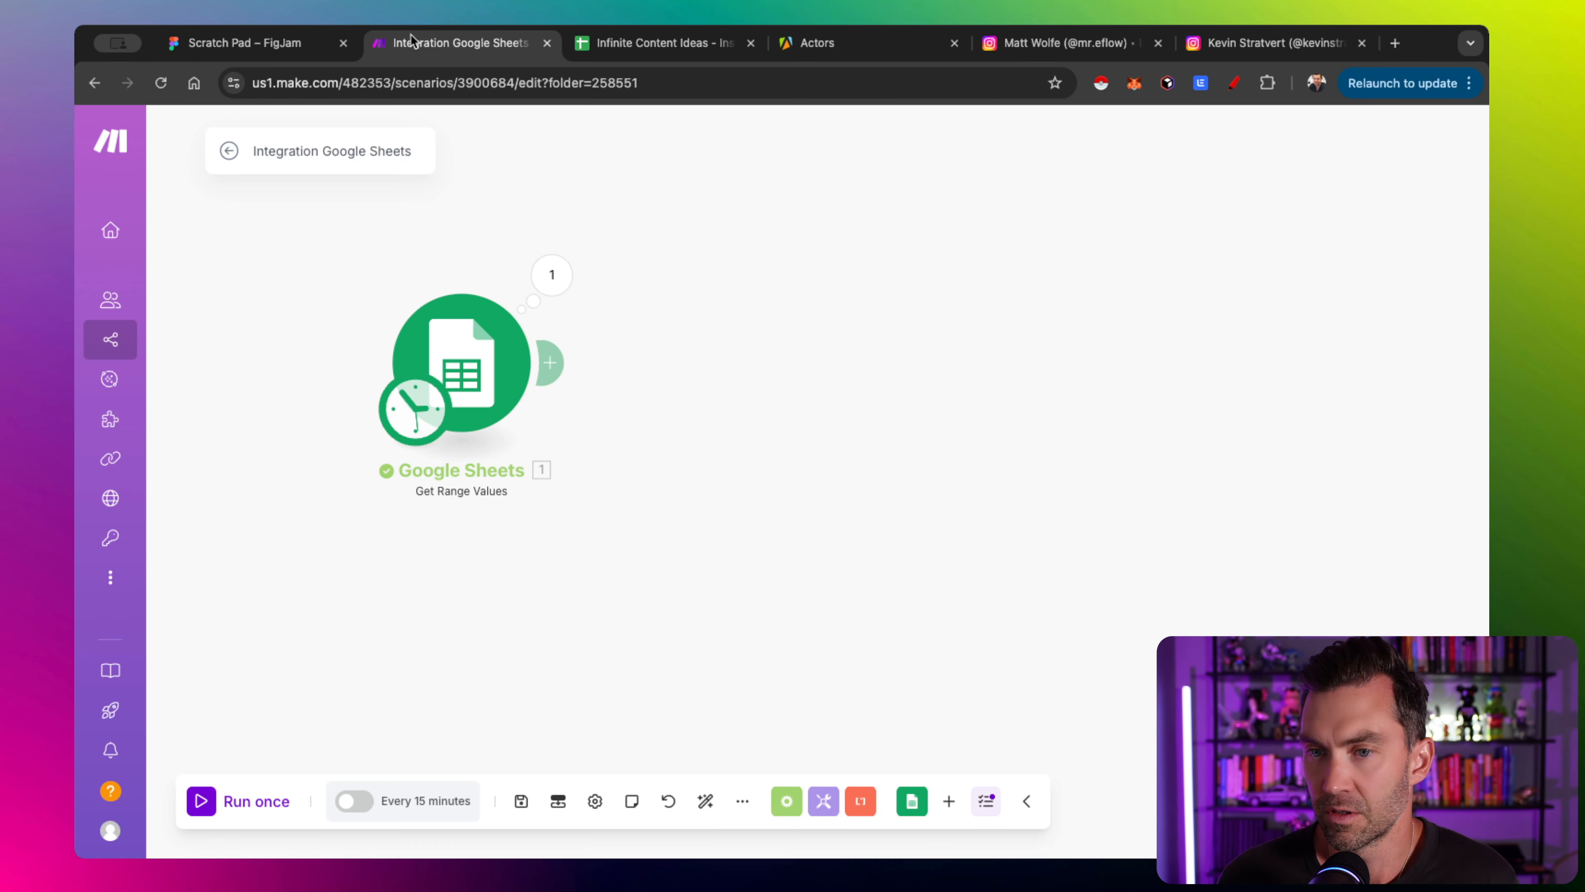
left_click(949, 801)
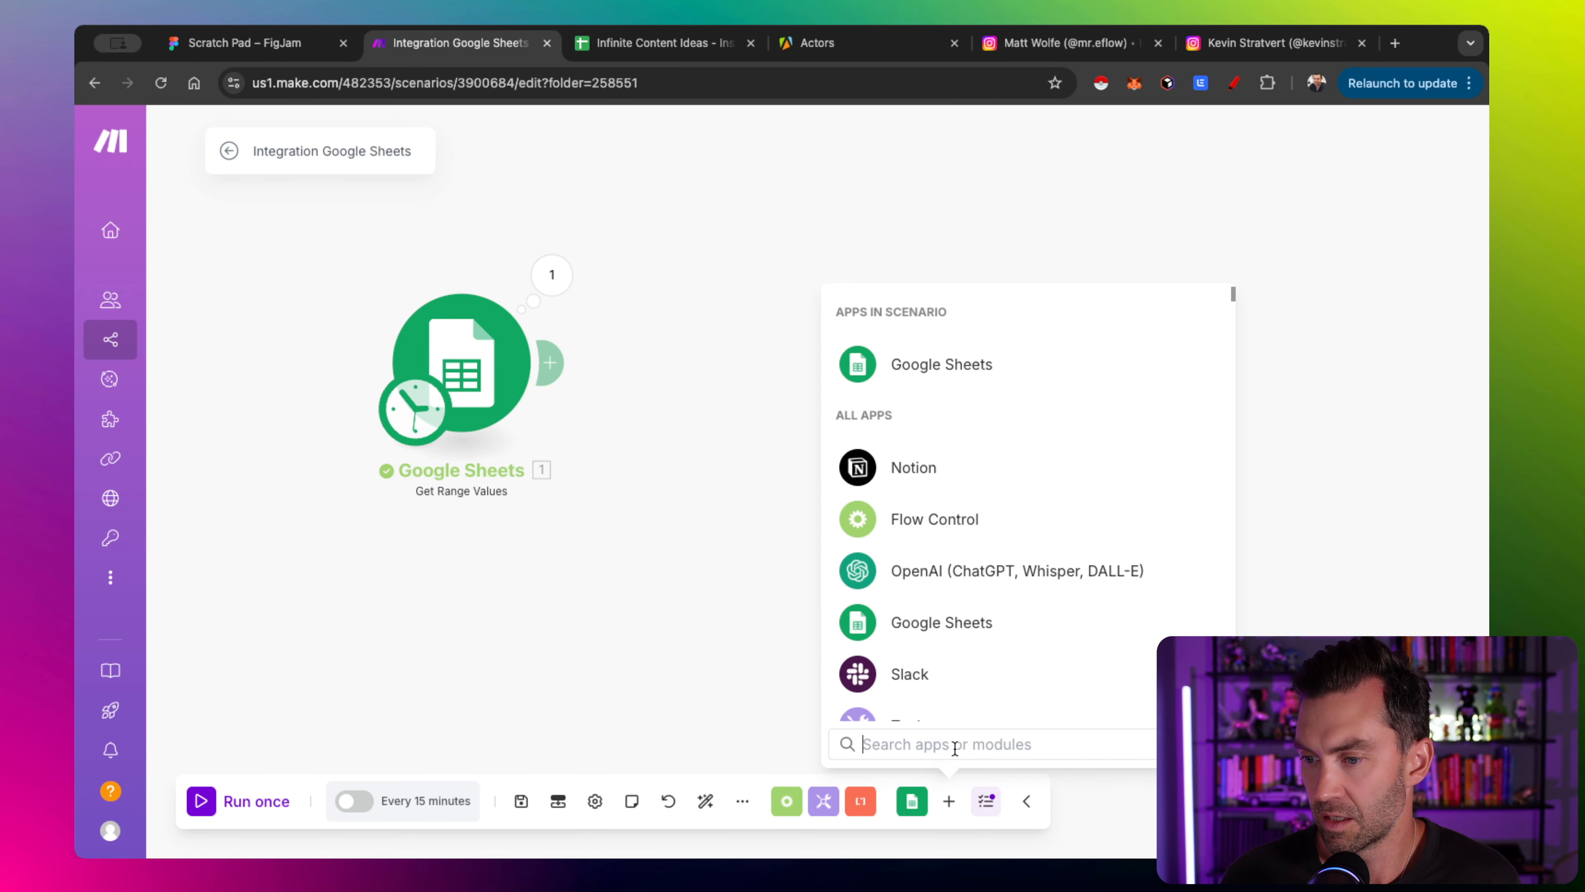
type("pify")
key("BackSpace")
key("BackSpace")
key("BackSpace")
key("BackSpace")
type("apfiy")
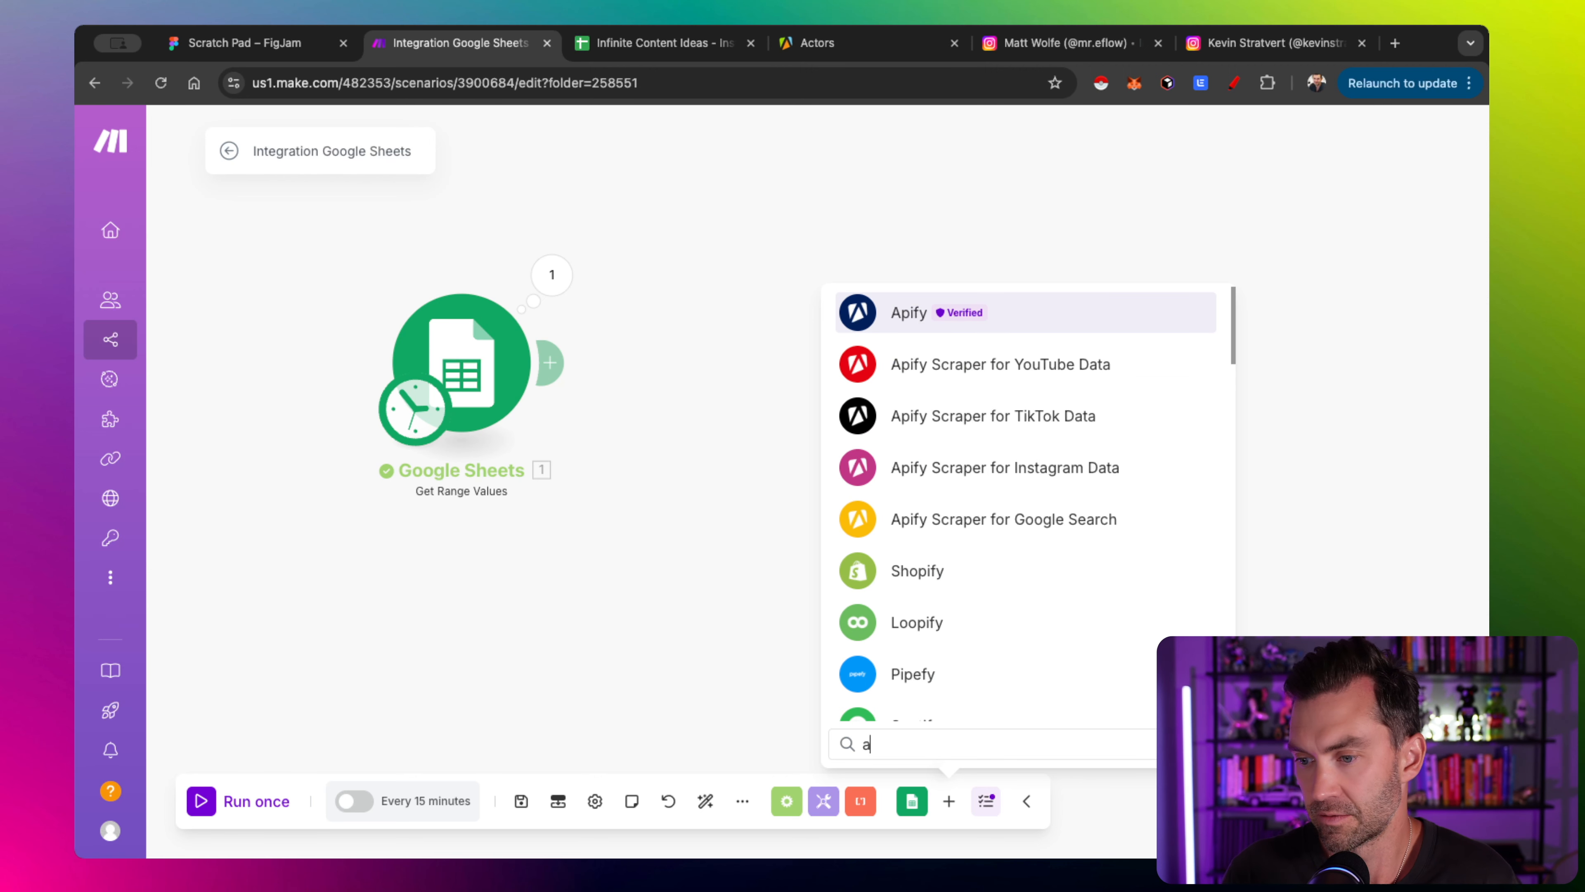
key("BackSpace")
key("BackSpace")
key("BackSpace")
type("ify")
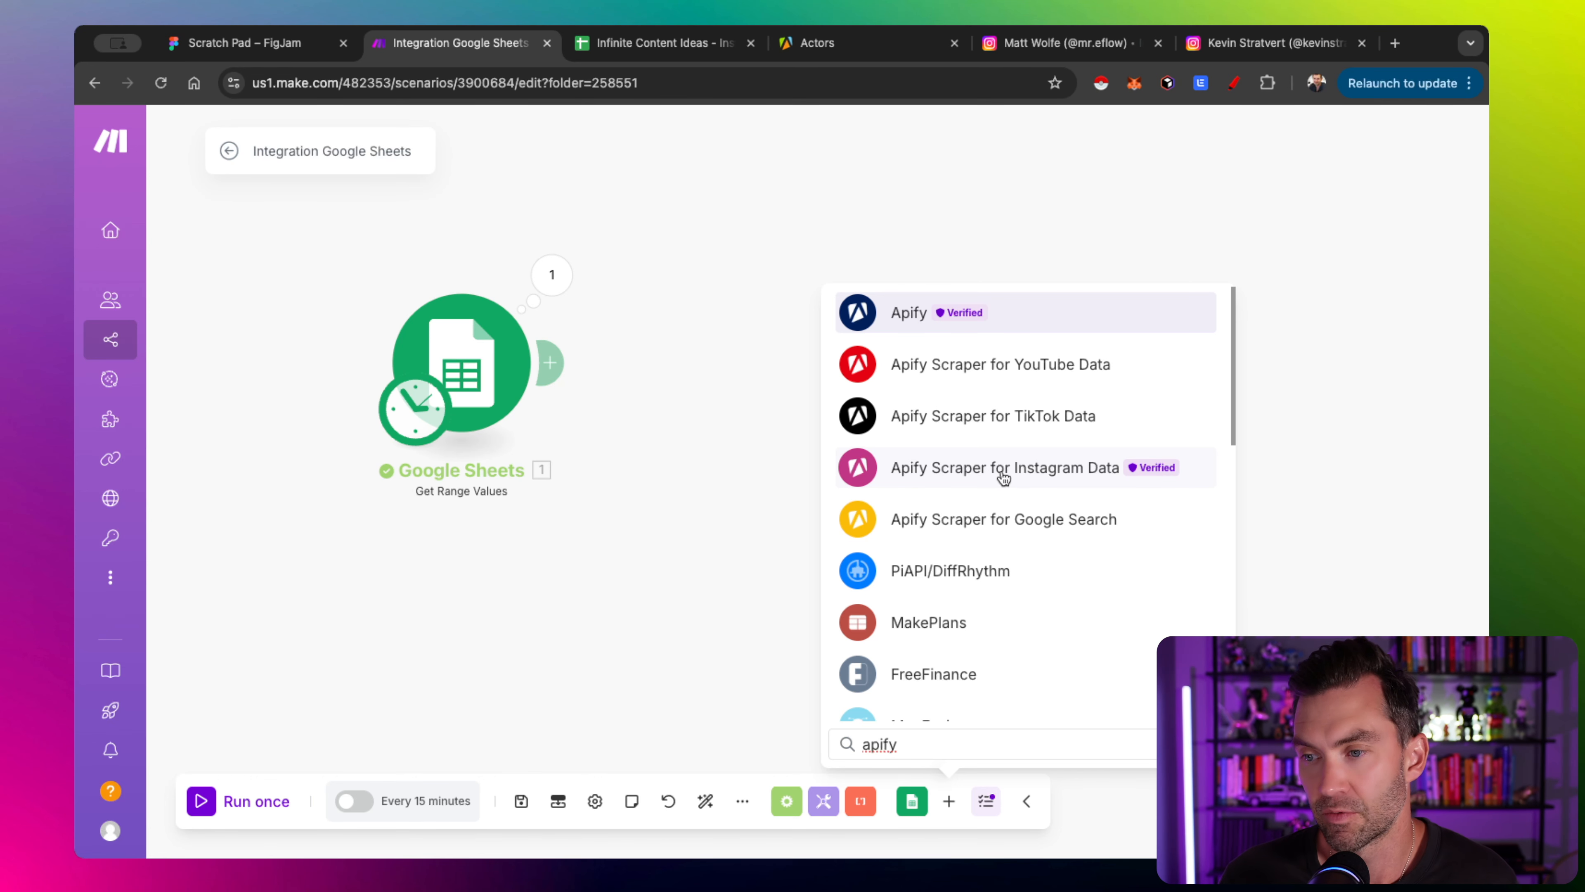
left_click(902, 319)
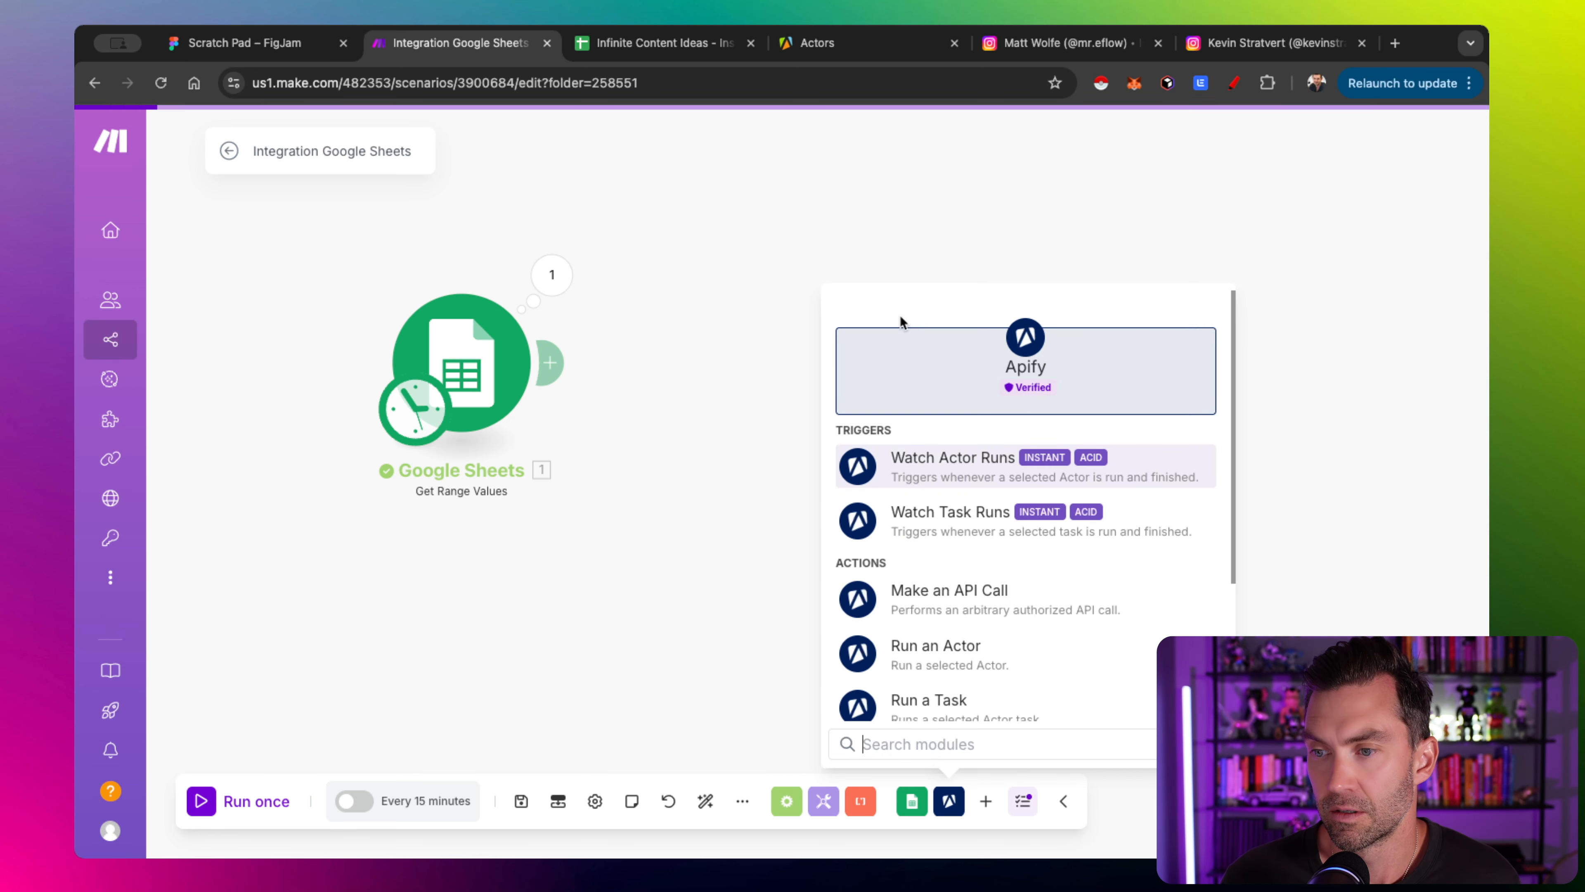
Add Apify's Run an Actor module to the scenario after the Google Sheets module
scroll(937, 493, "down", 1)
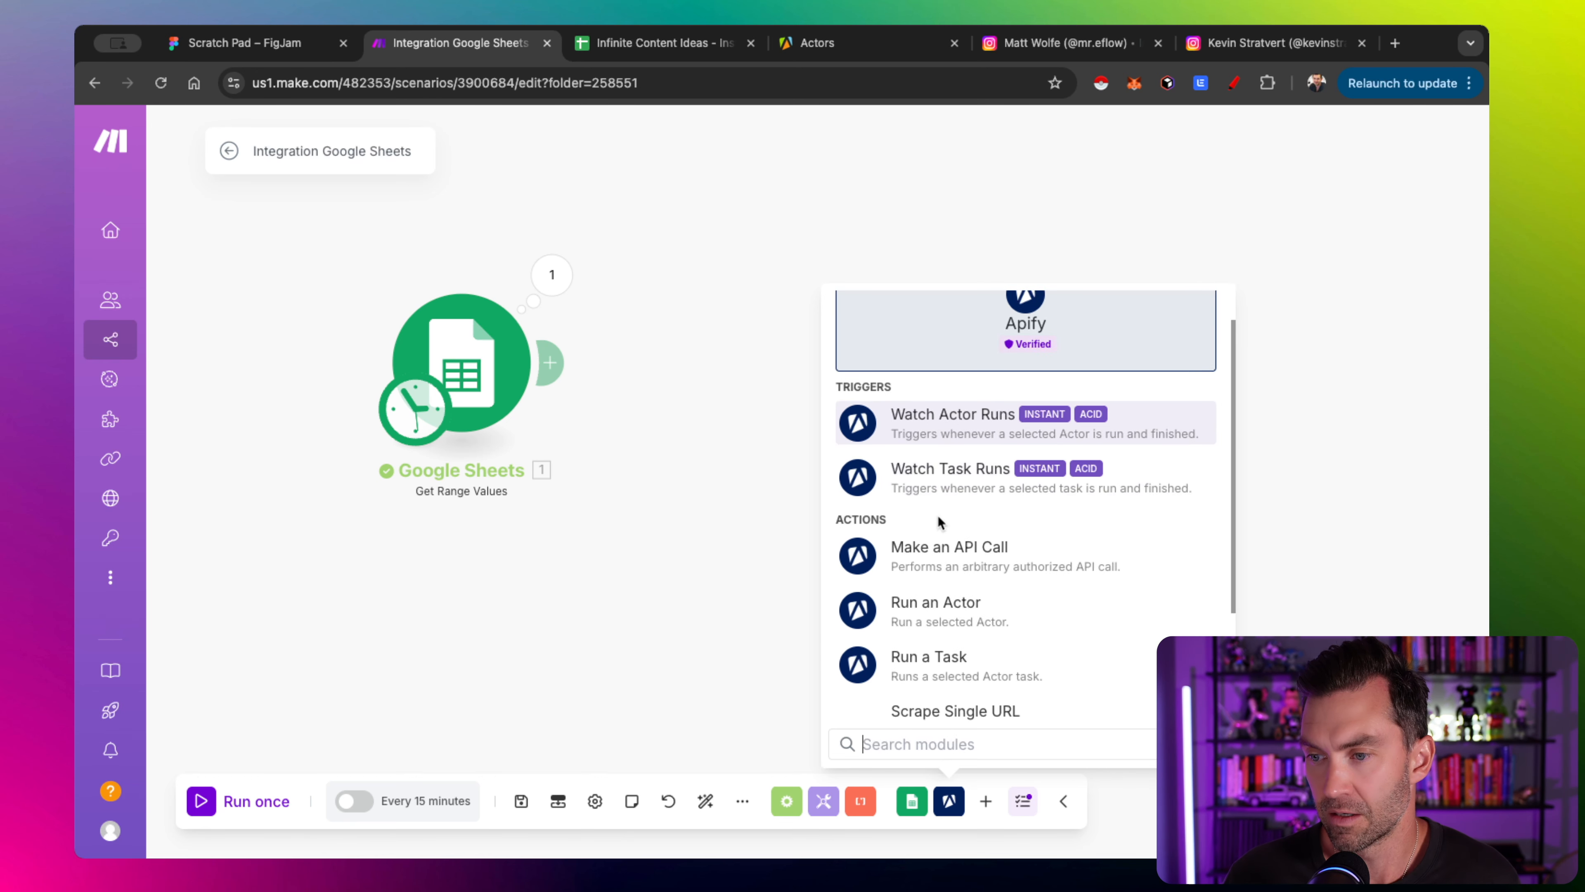
scroll(938, 519, "down", 2)
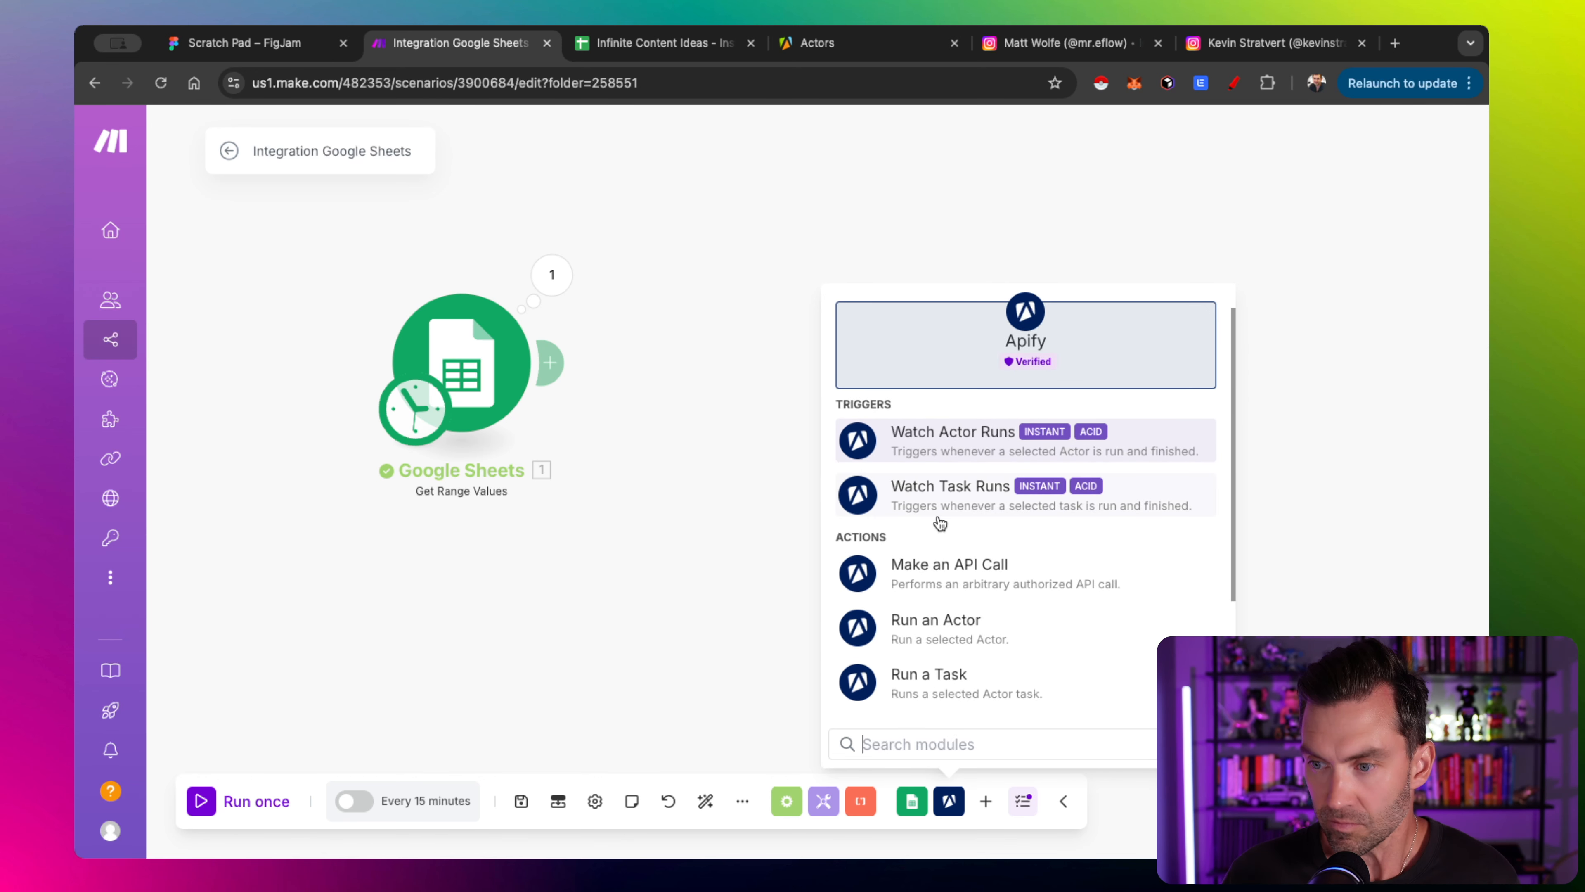
scroll(940, 524, "up", 3)
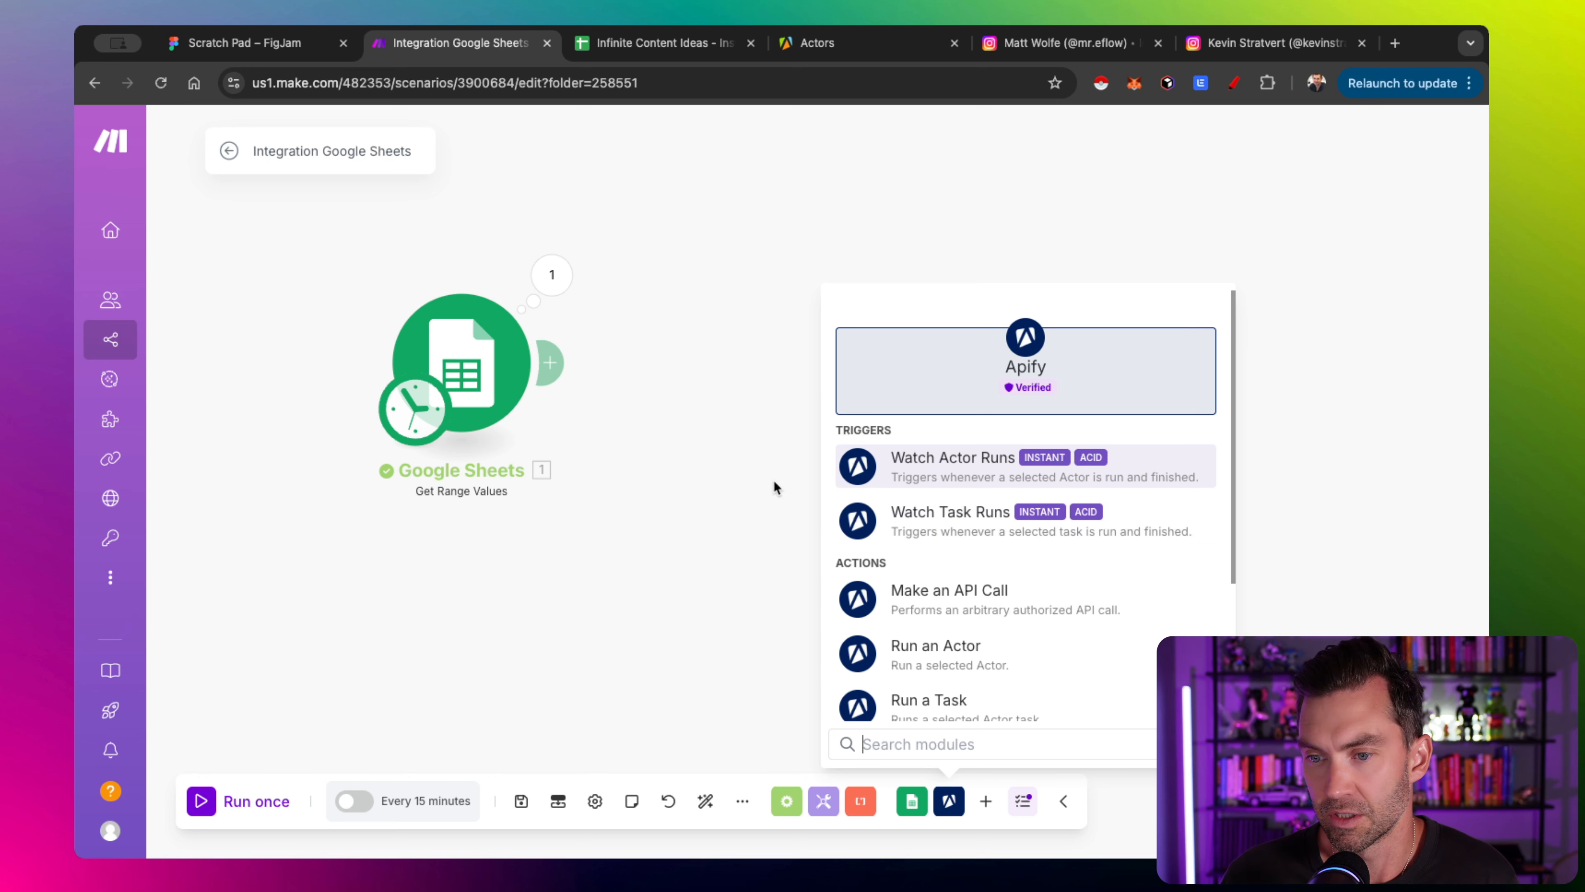
scroll(924, 519, "down", 1)
scroll(930, 522, "down", 3)
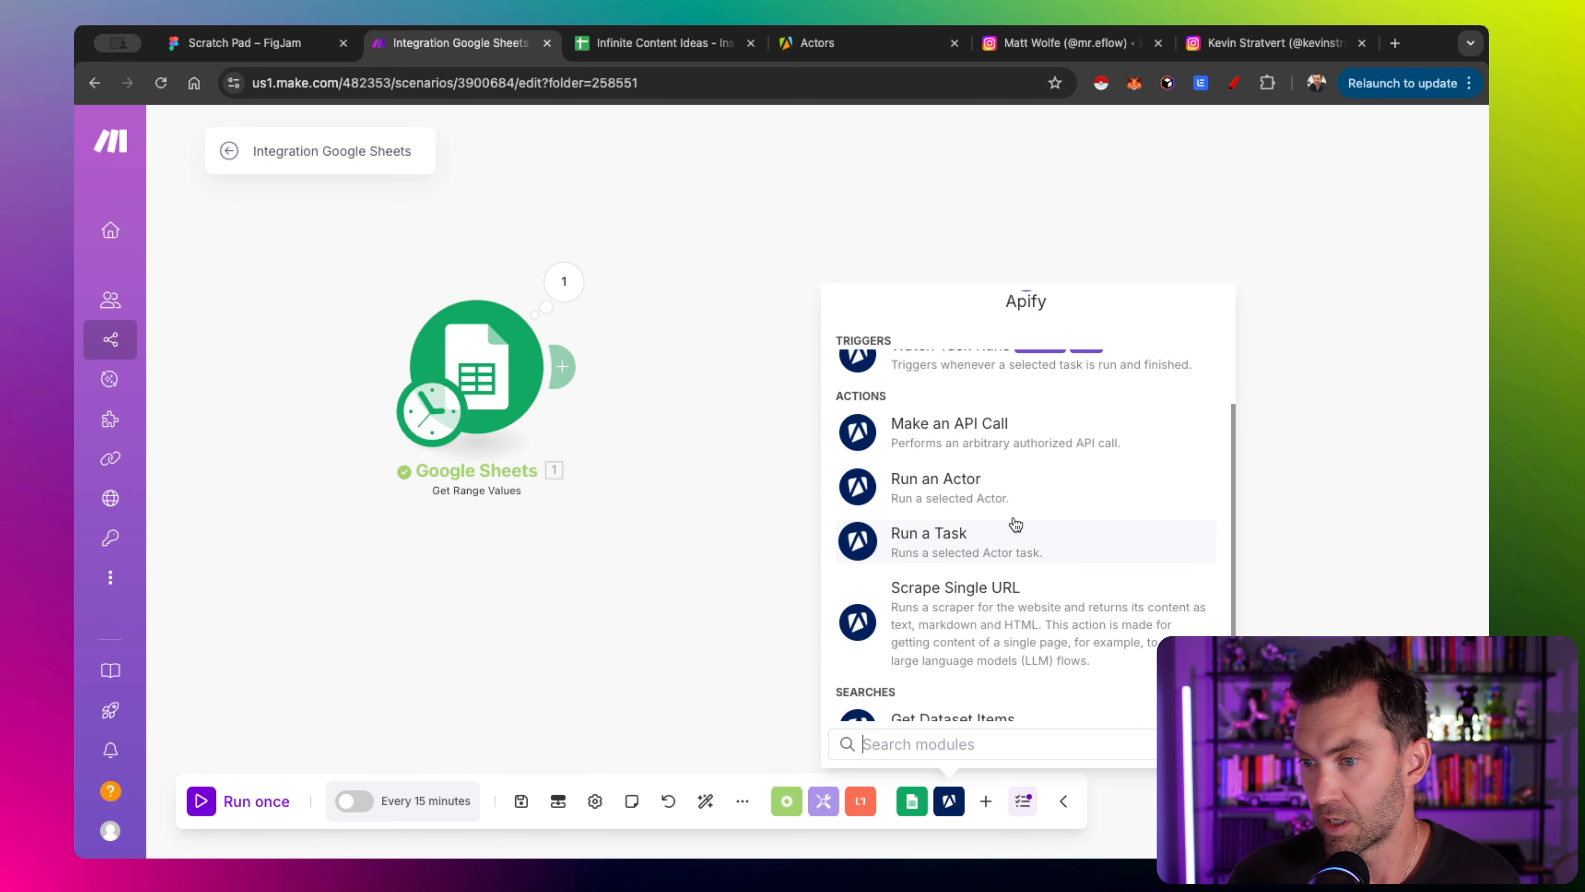
left_click(939, 493)
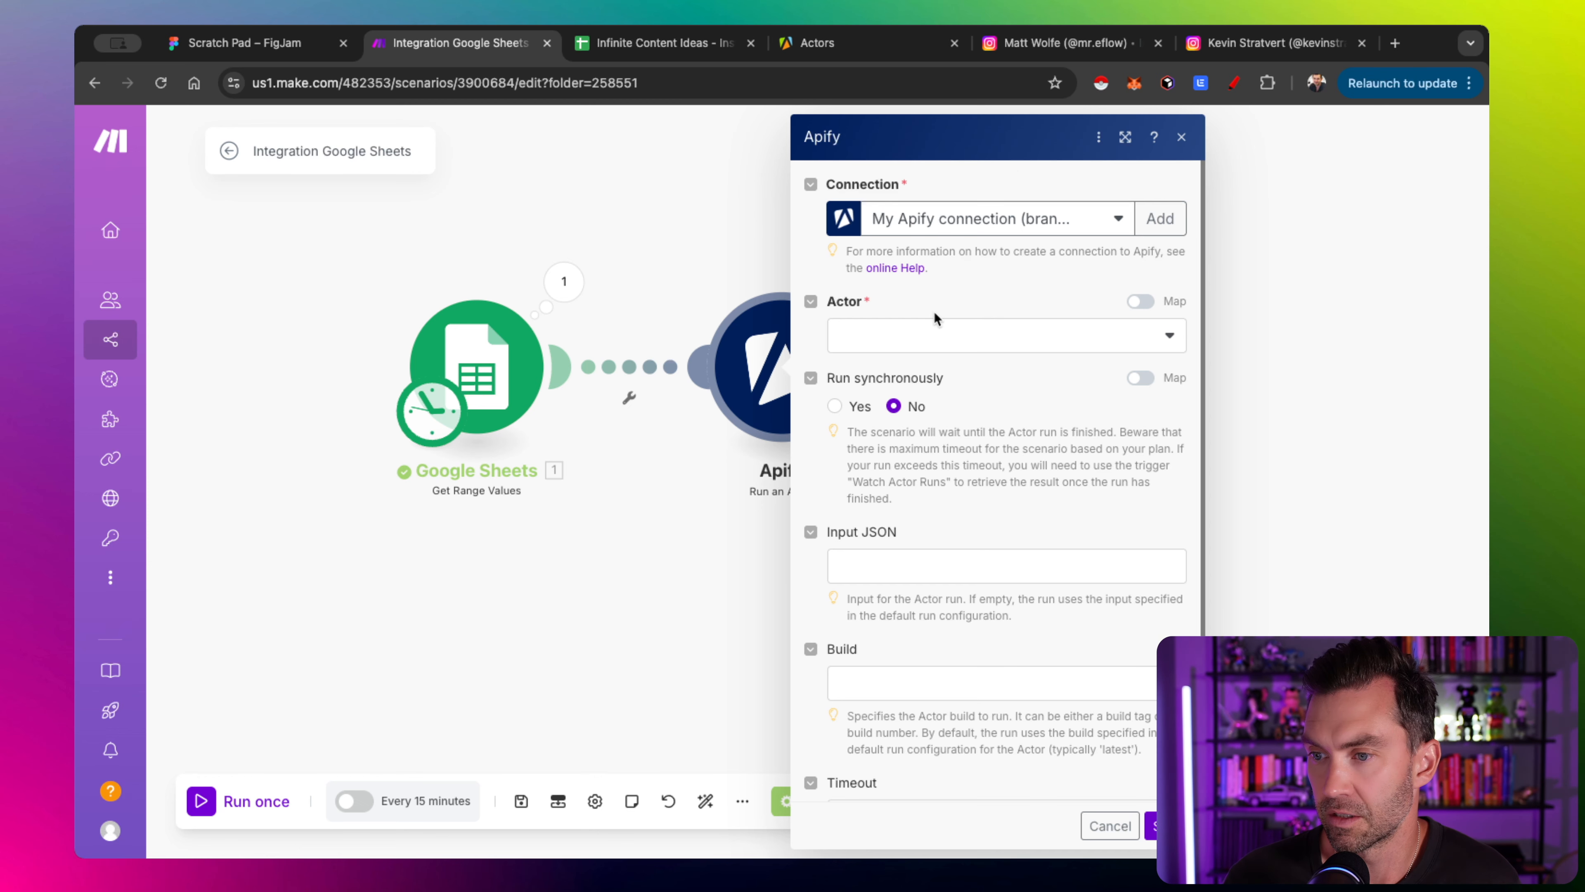
Choose Instagram Reel Scraper as the Apify module's actor and set Run synchronously to Yes
left_click(931, 335)
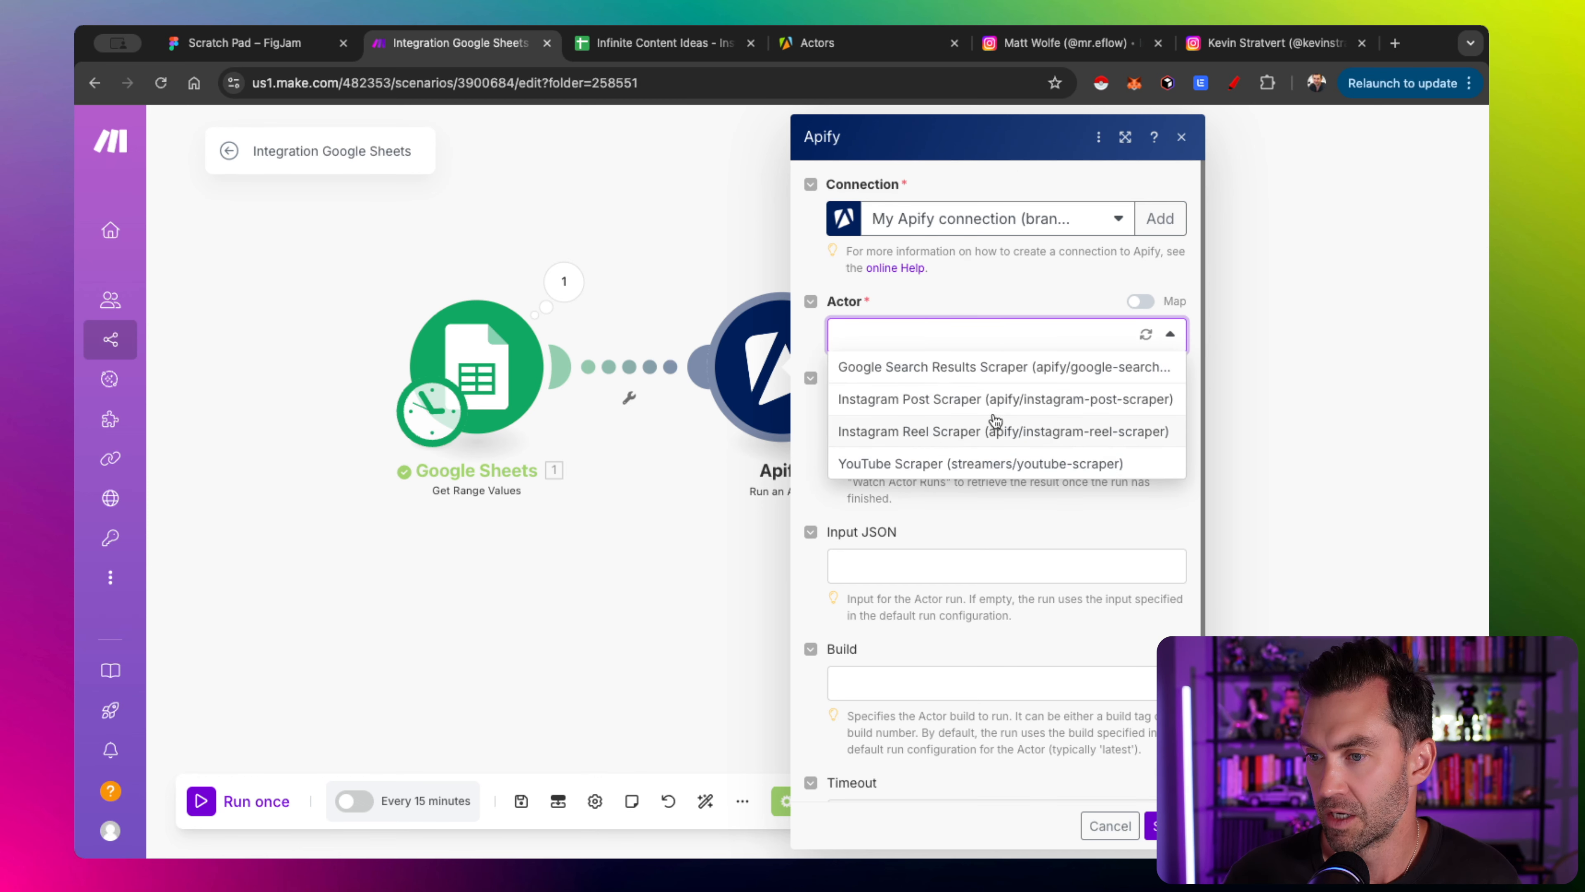
left_click(943, 433)
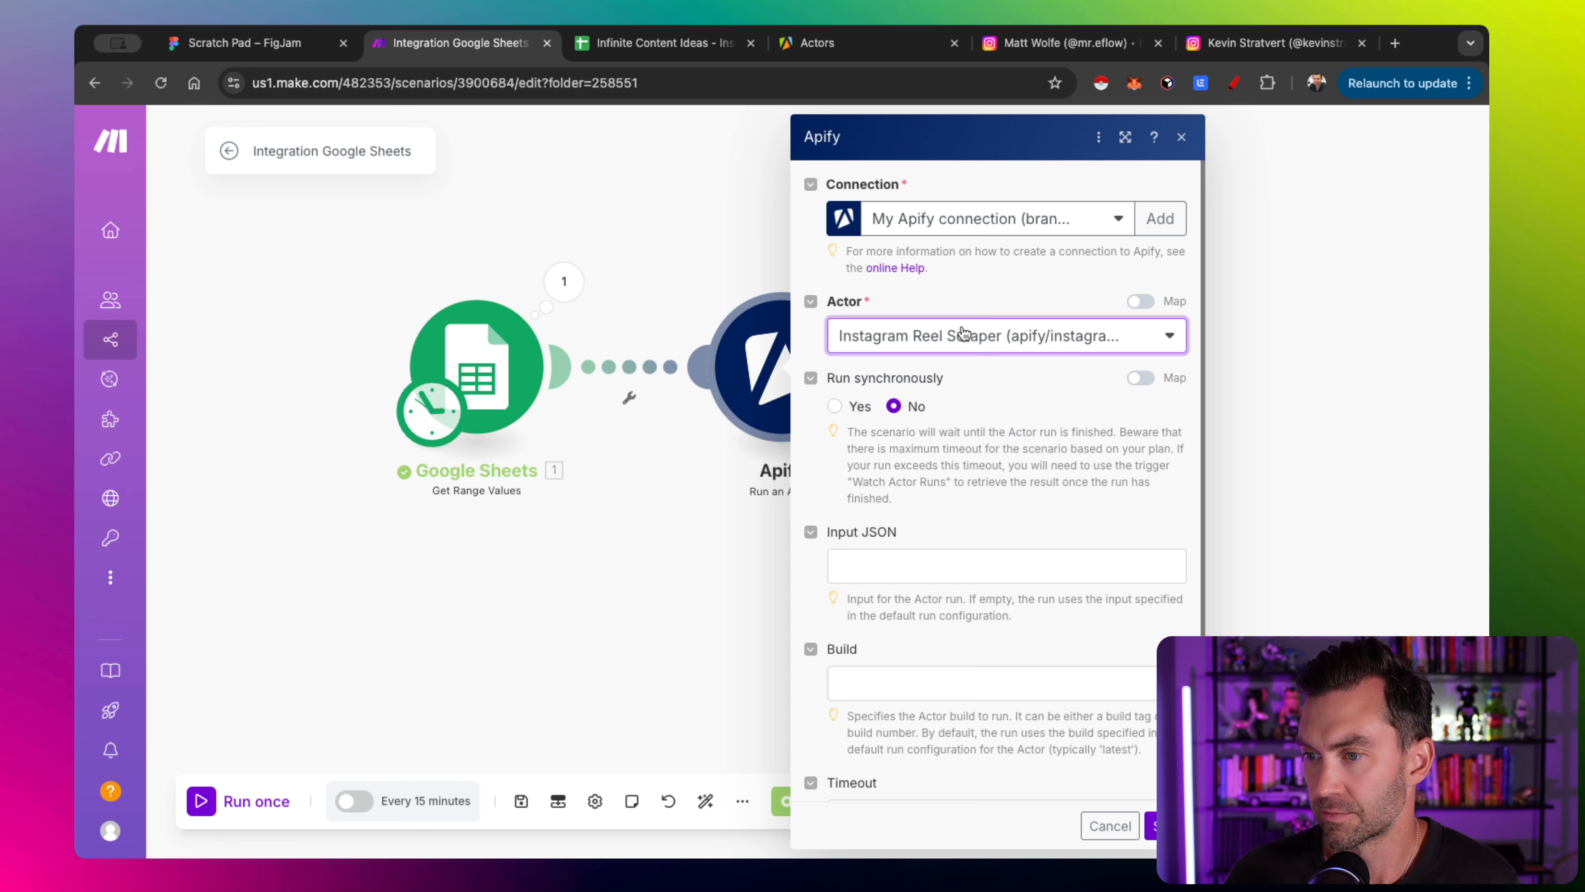
scroll(874, 517, "down", 2)
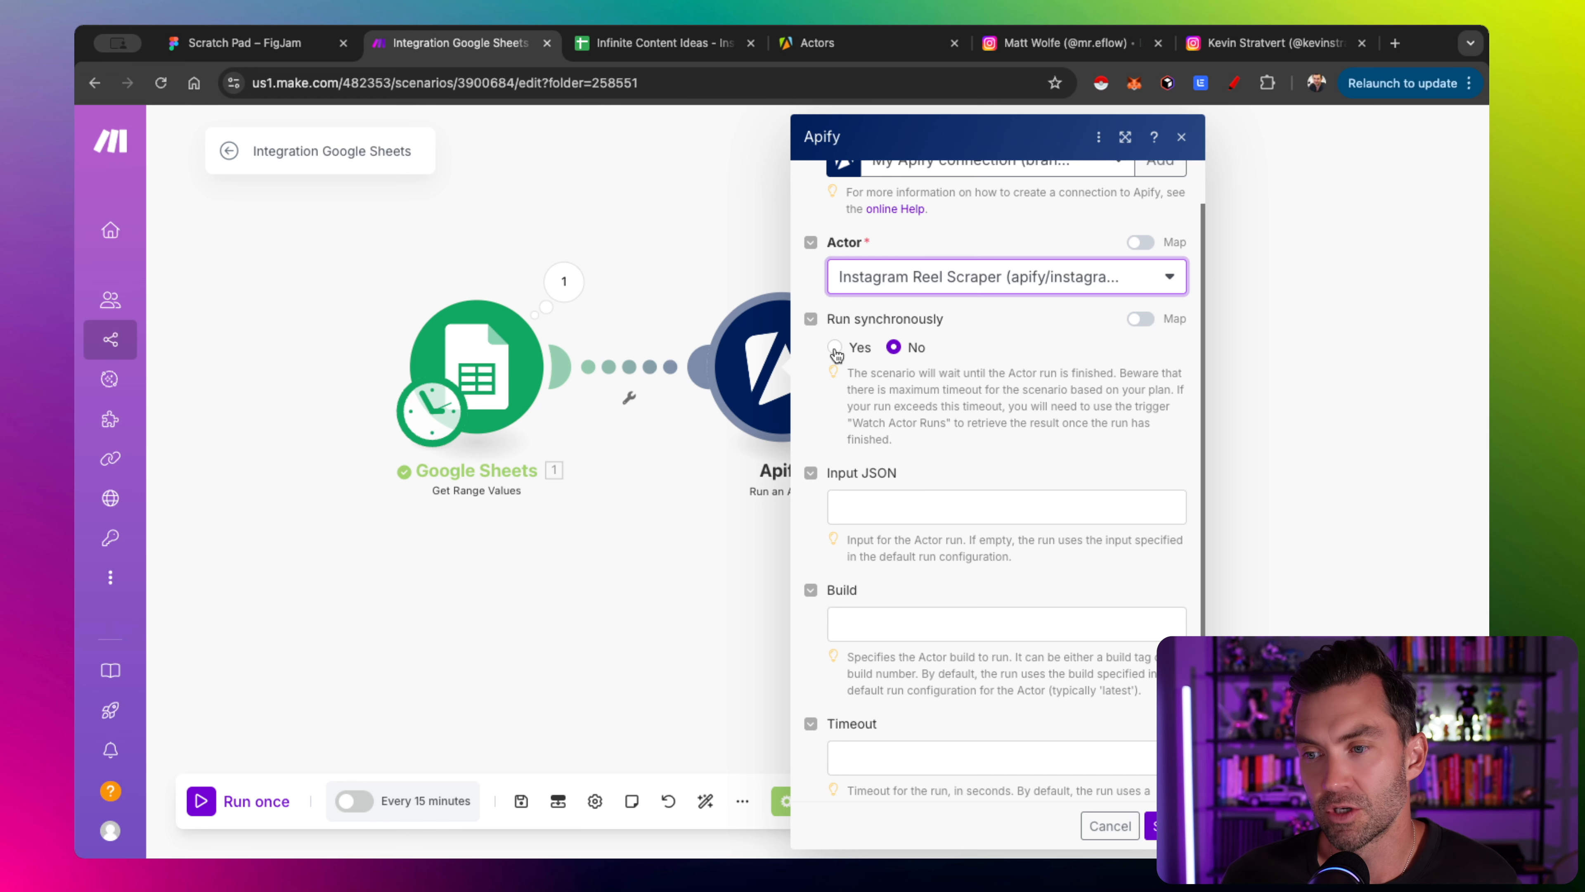
left_click(836, 348)
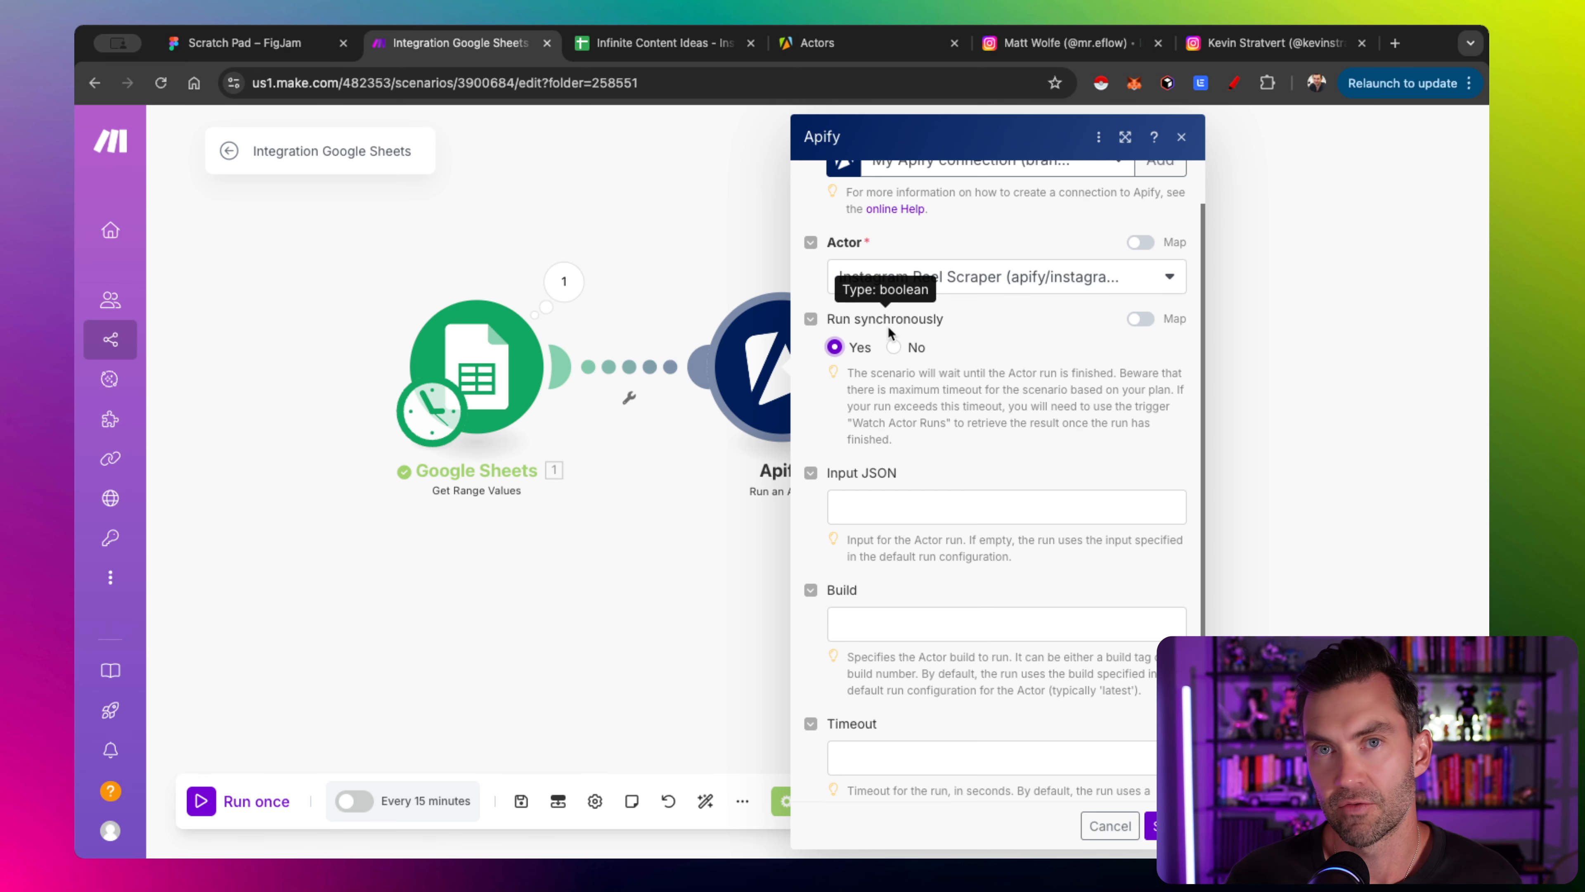
scroll(888, 326, "down", 2)
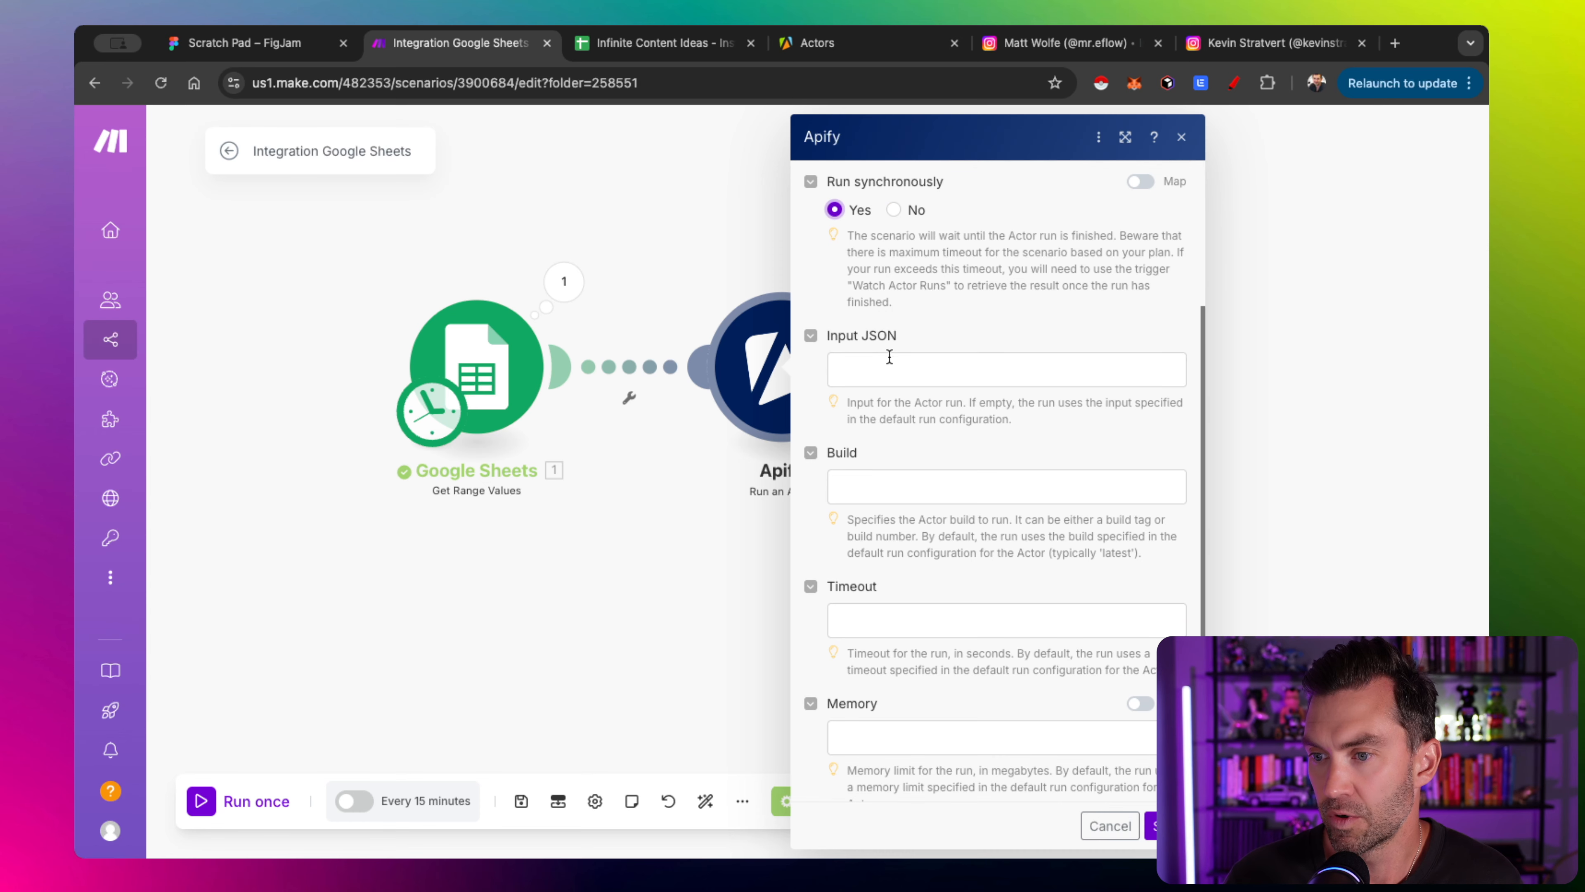
Open the Instagram Reel Scraper actor in the Apify console and compare its JSON and manual input views
left_click(849, 50)
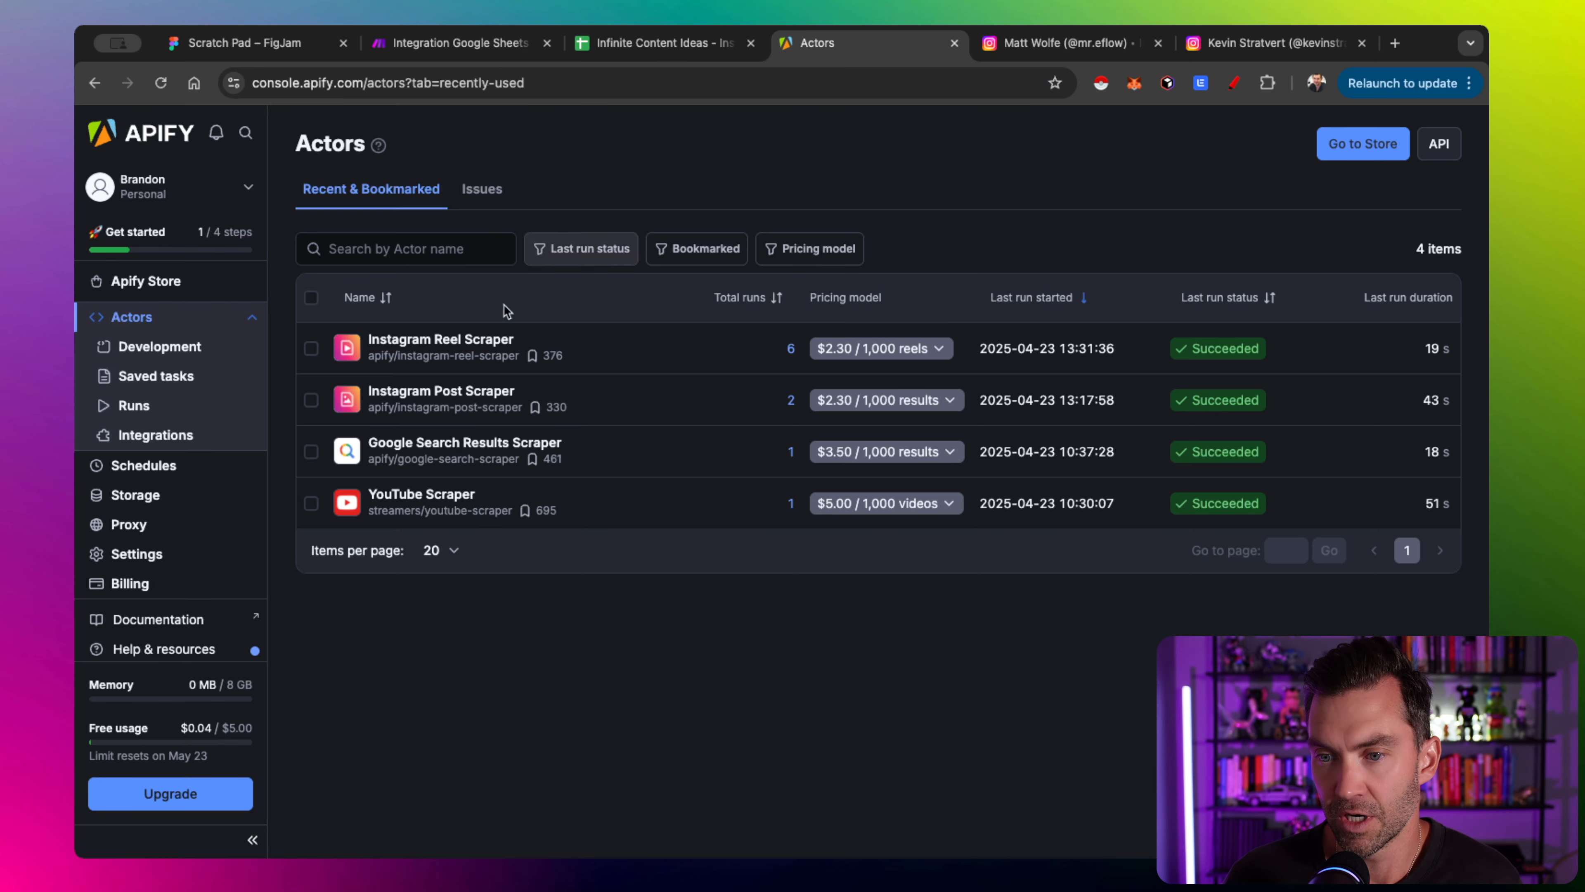
left_click(420, 339)
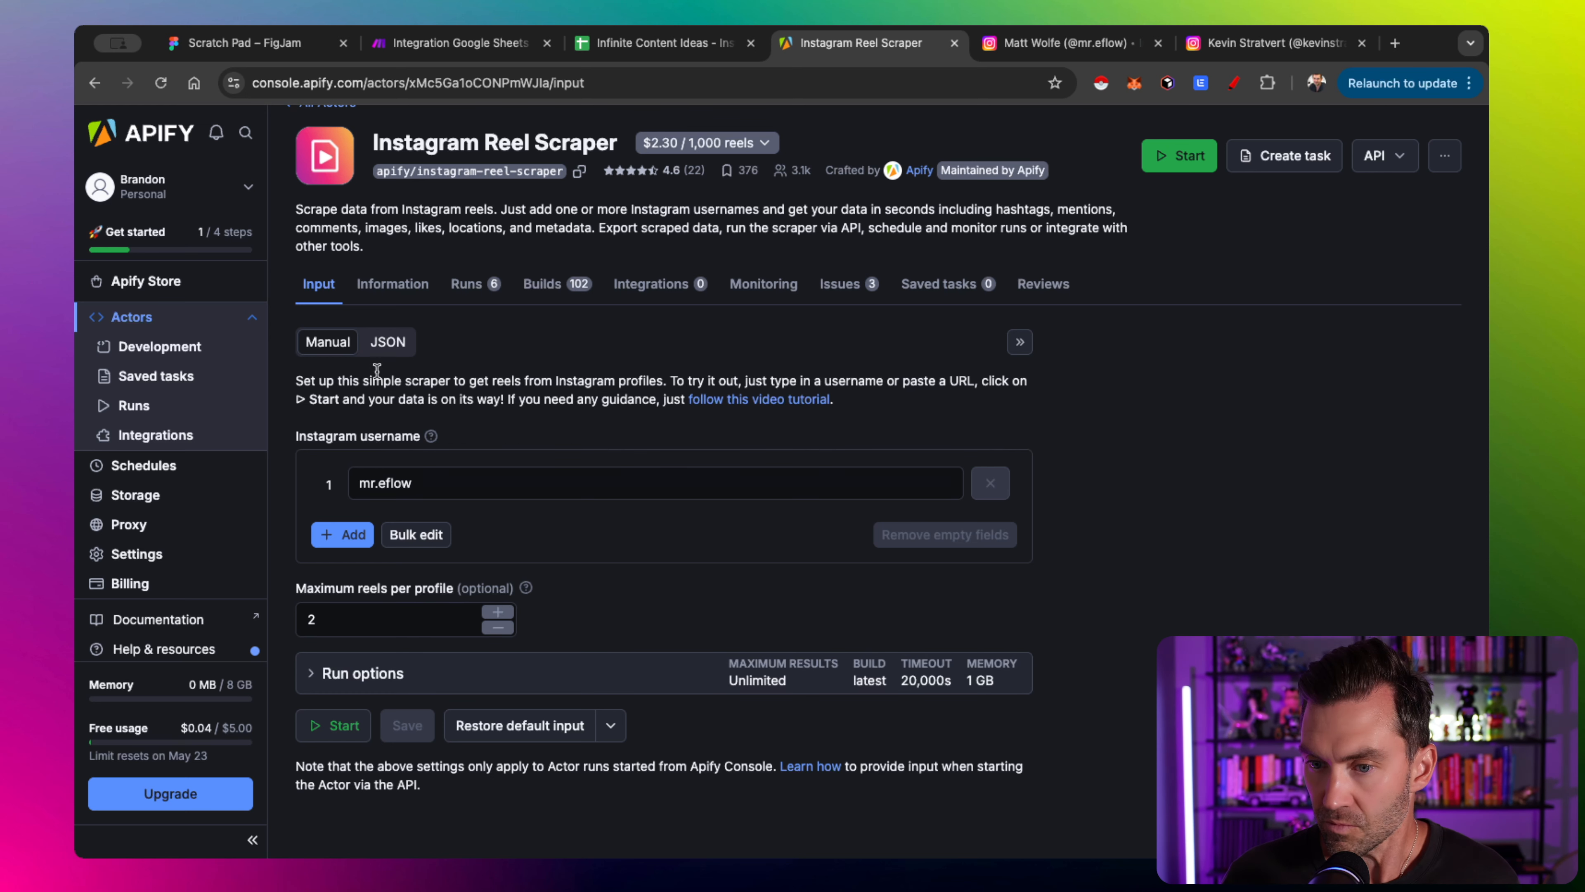
left_click(387, 345)
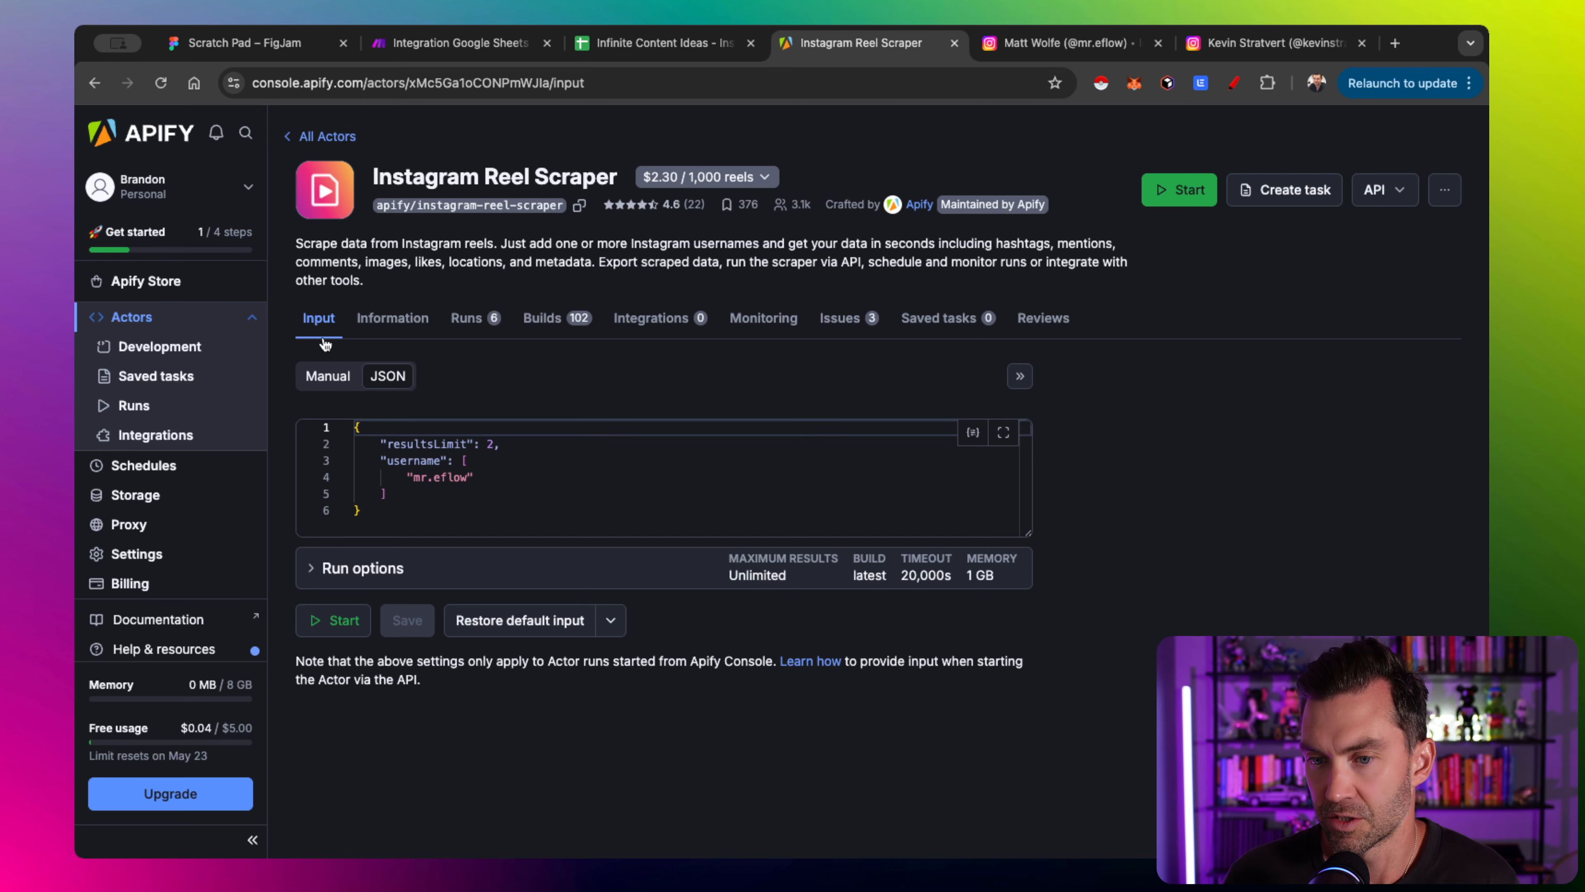
left_click(335, 384)
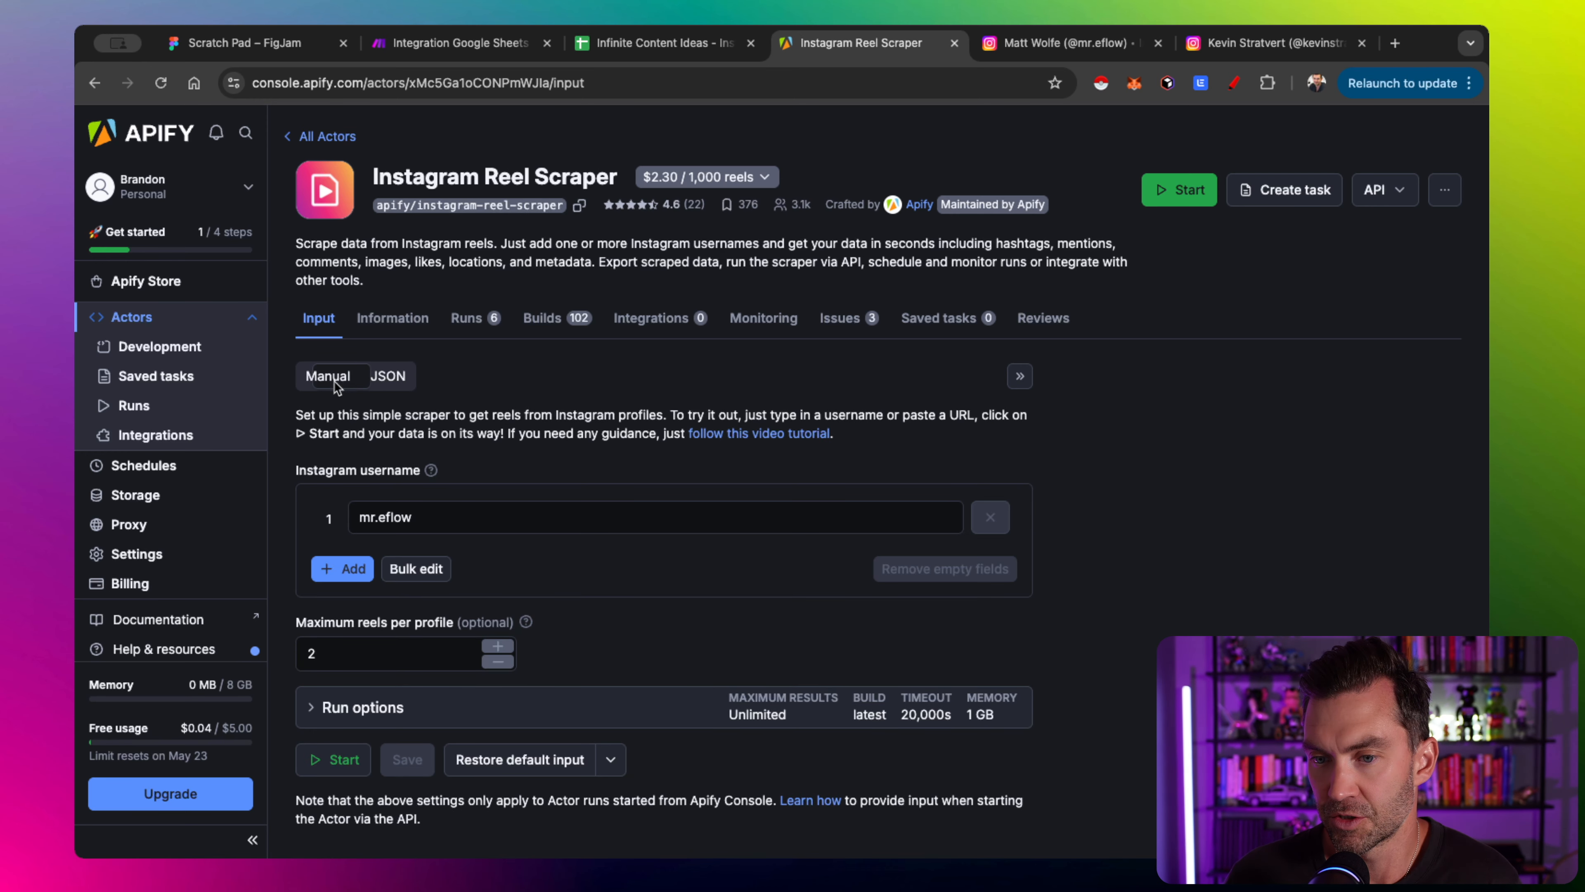
Copy the Instagram Reel Scraper's complete JSON input from the Apify console
left_click(388, 376)
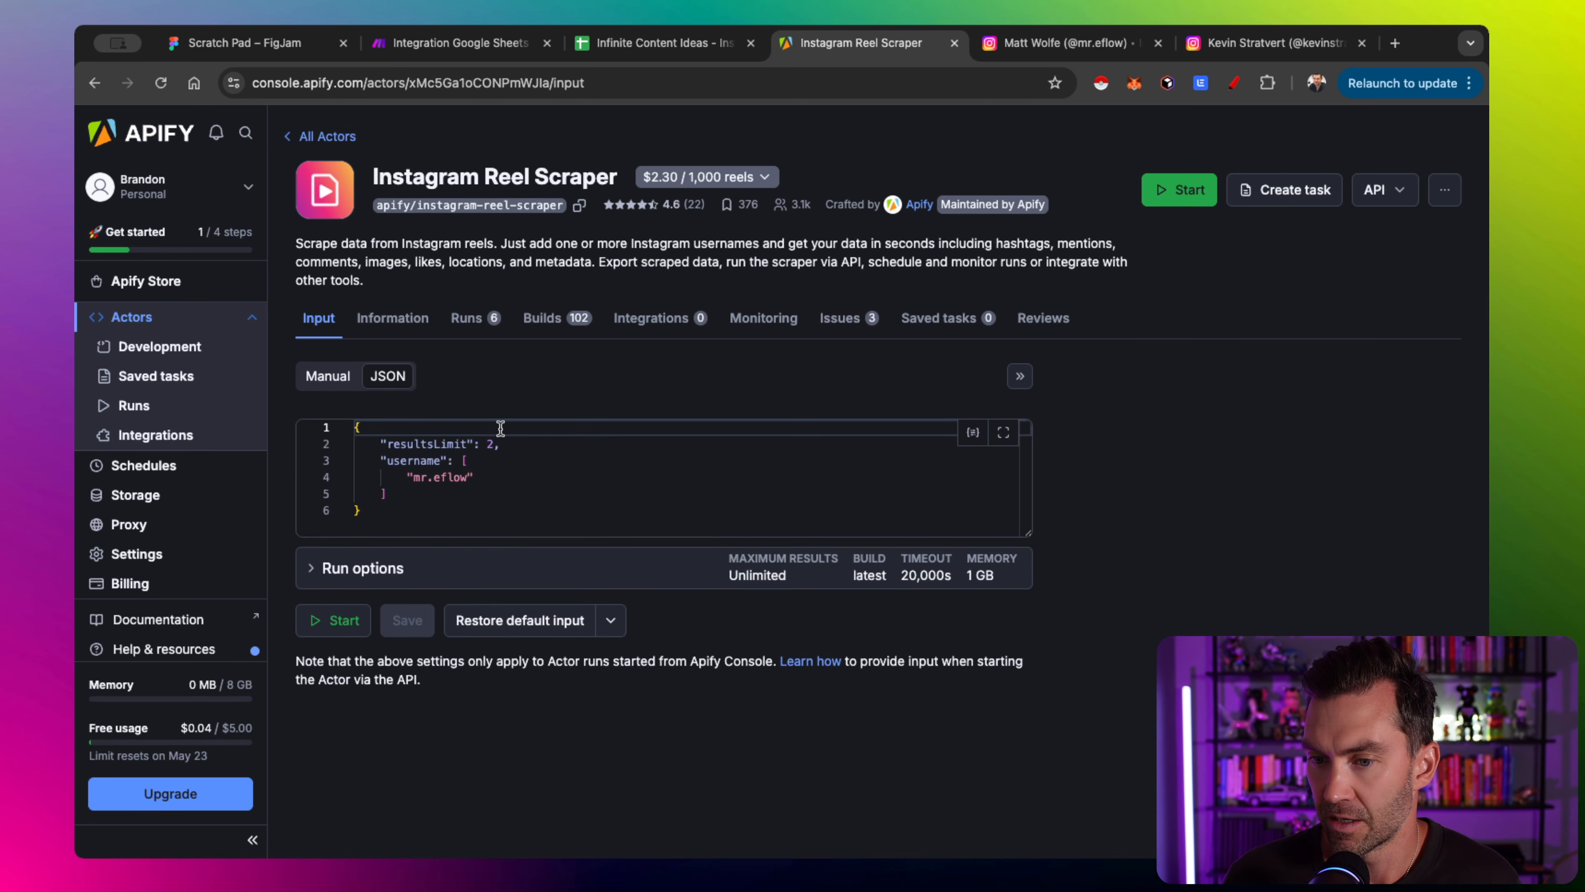
left_click_drag(379, 523, 342, 430)
key("super+c")
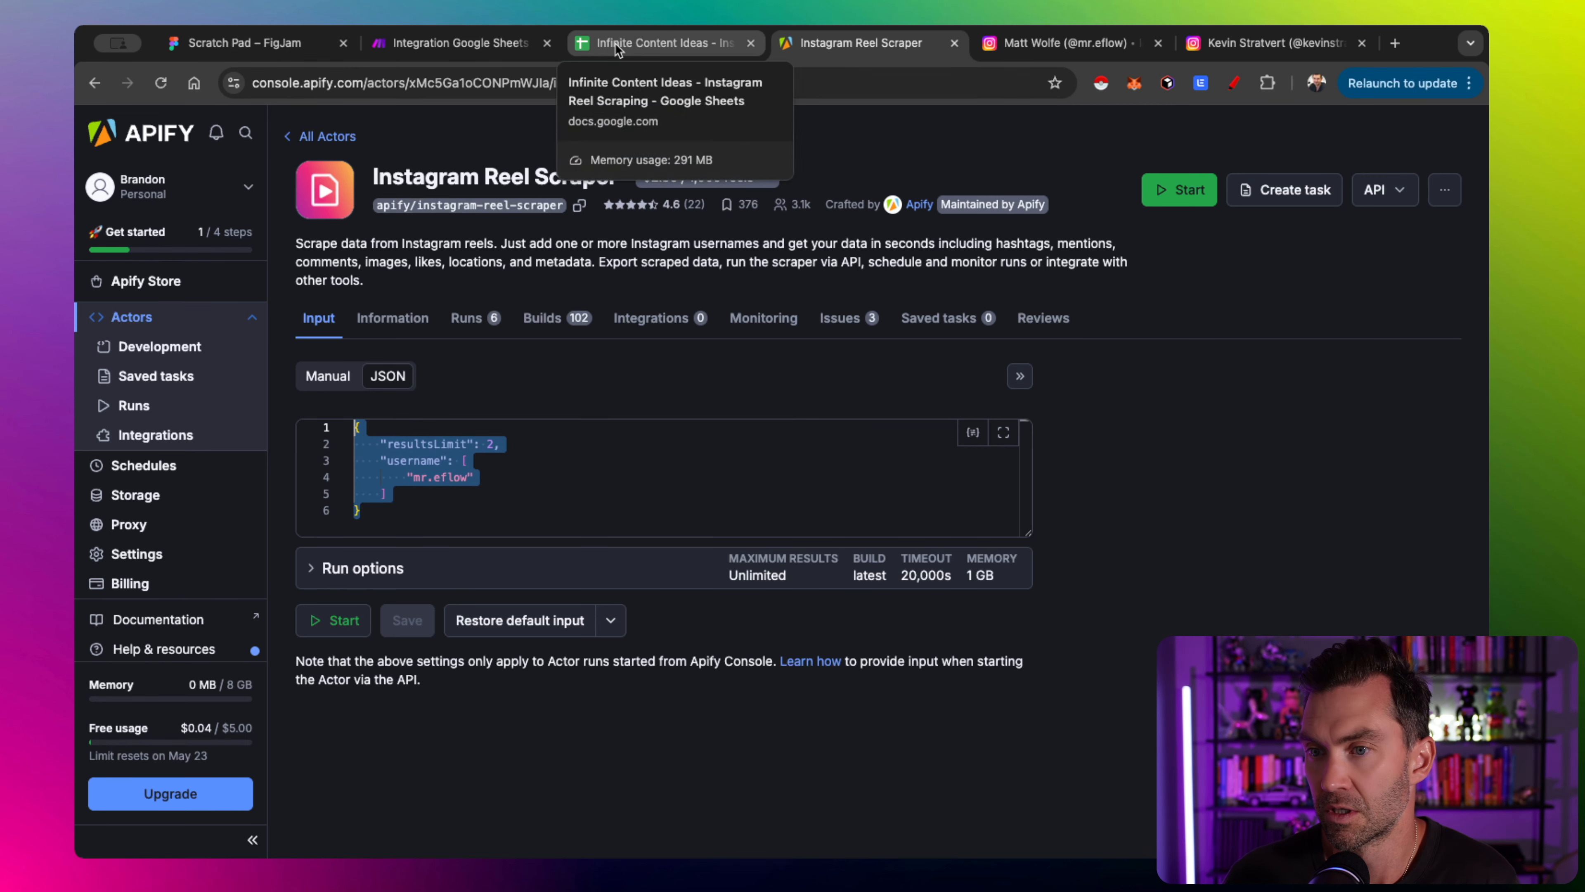
Return to the Make scenario, paste the copied JSON into the Apify module's Input JSON, and save the module
left_click(458, 44)
left_click(858, 375)
key("super+v")
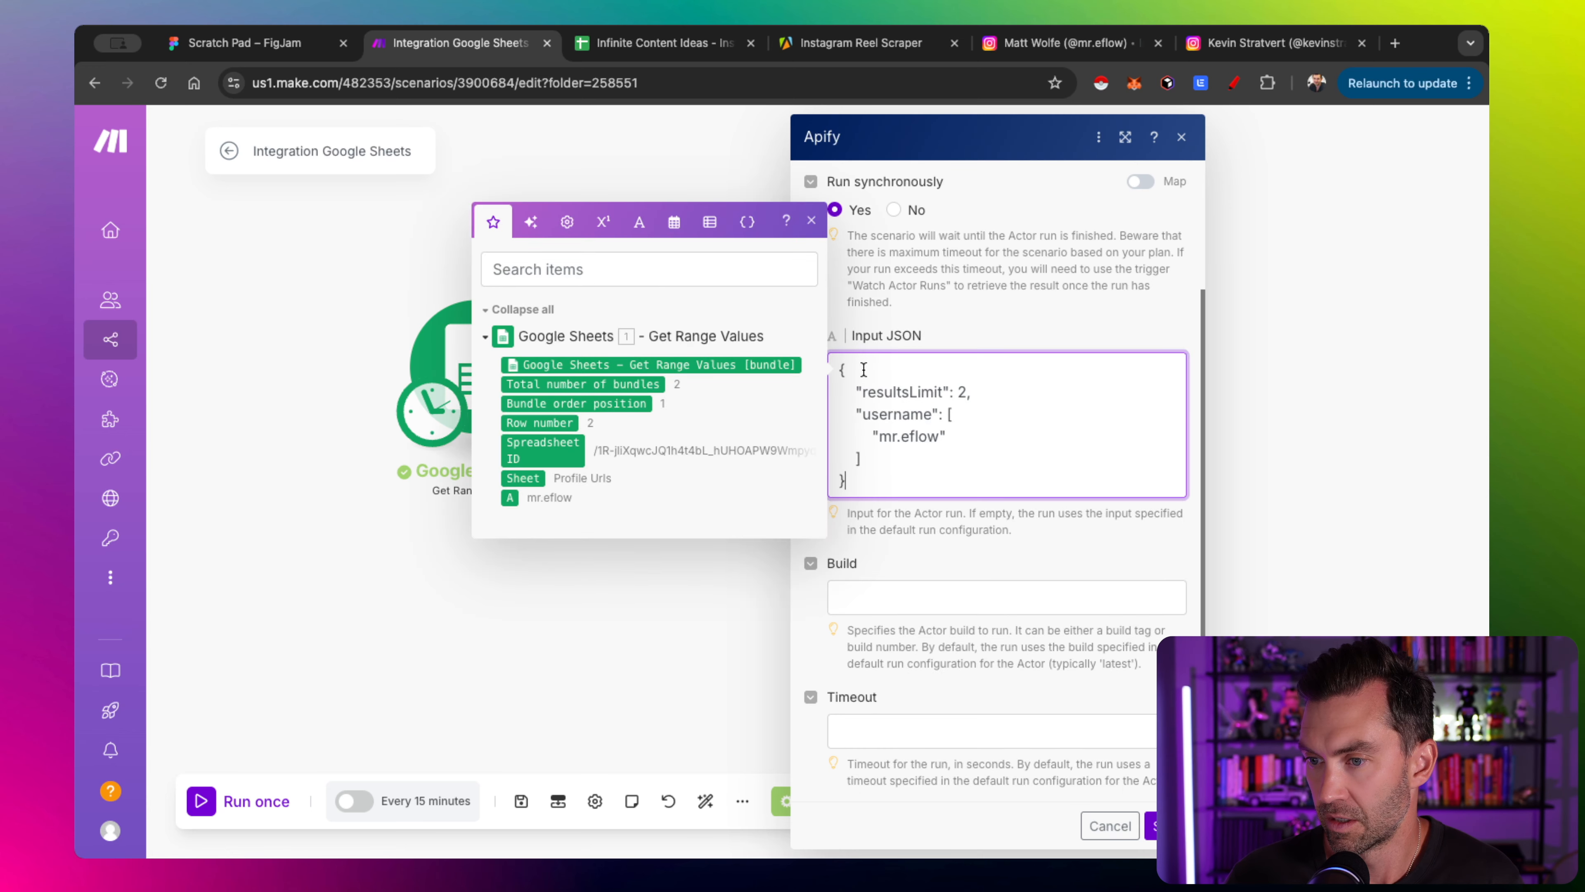
scroll(911, 356, "down", 3)
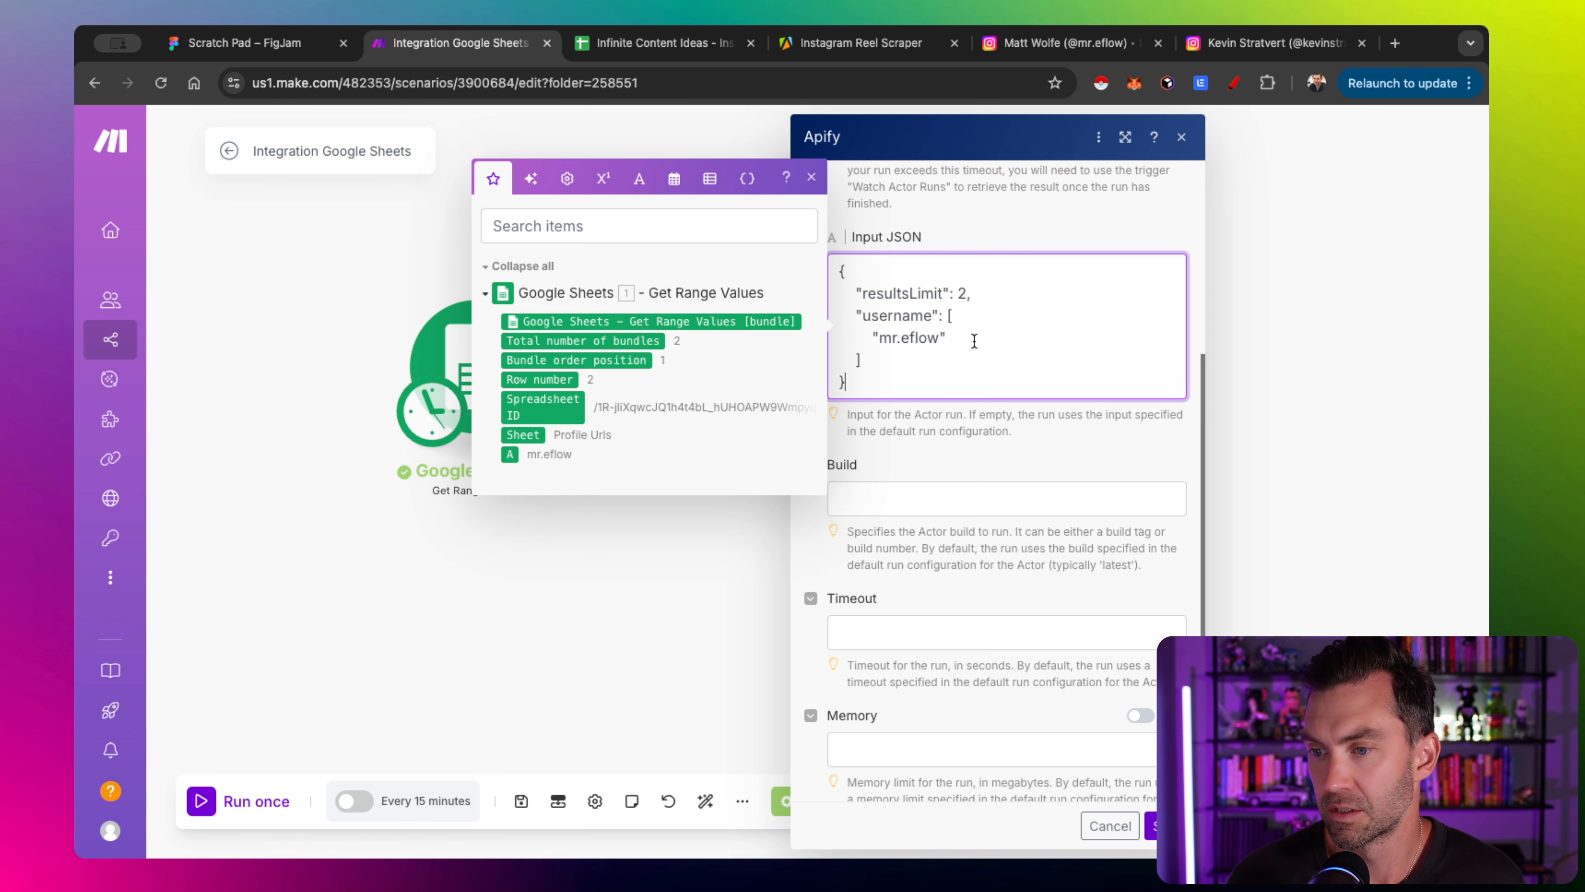
scroll(954, 347, "down", 1)
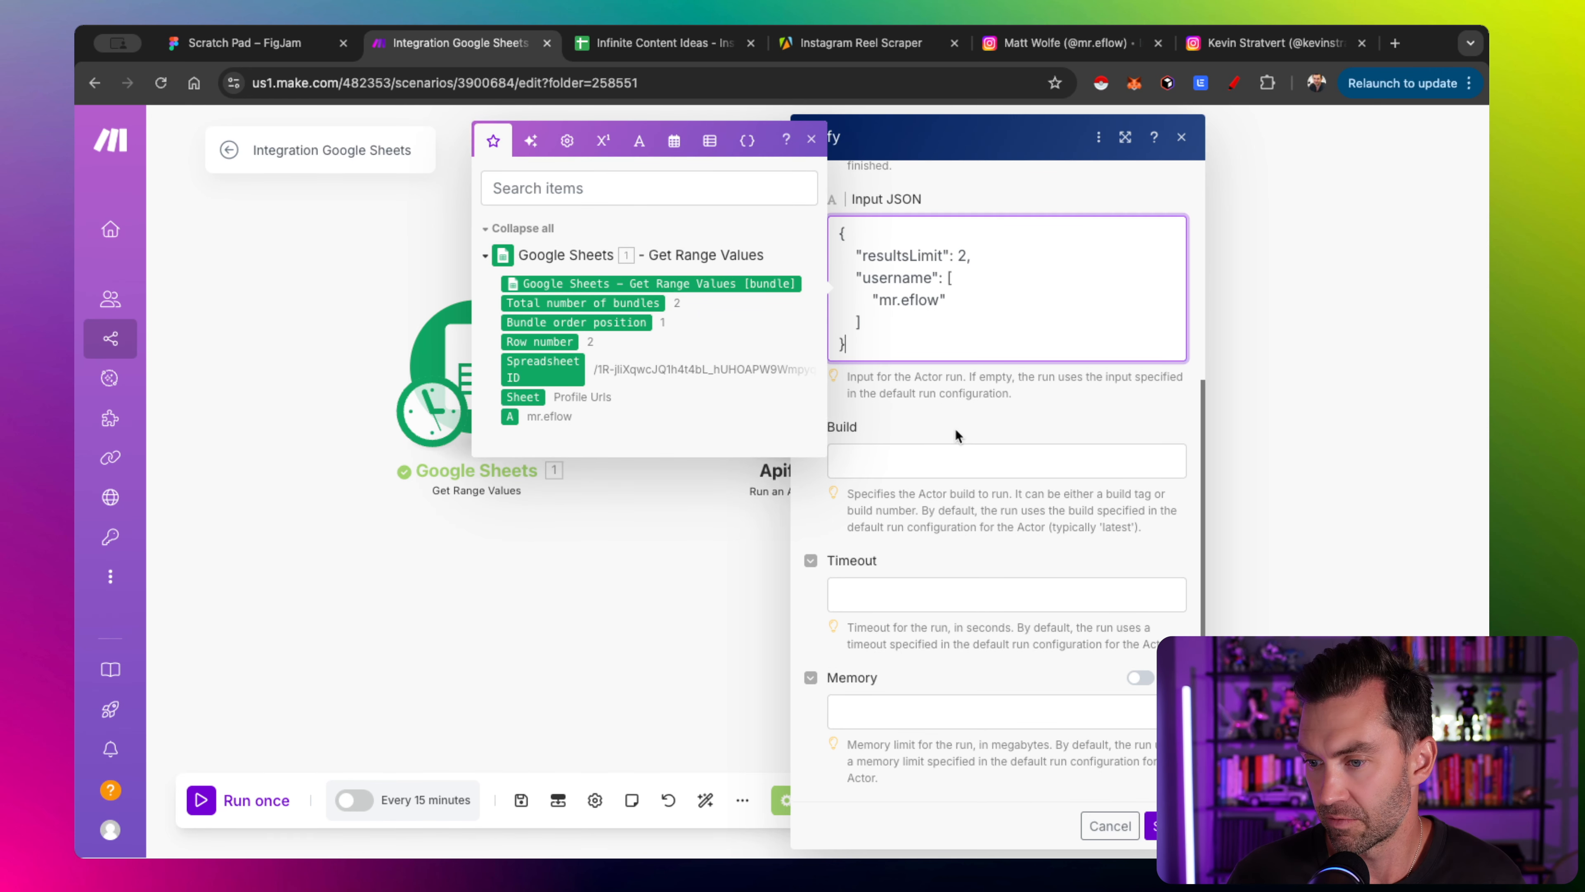
left_click(925, 465)
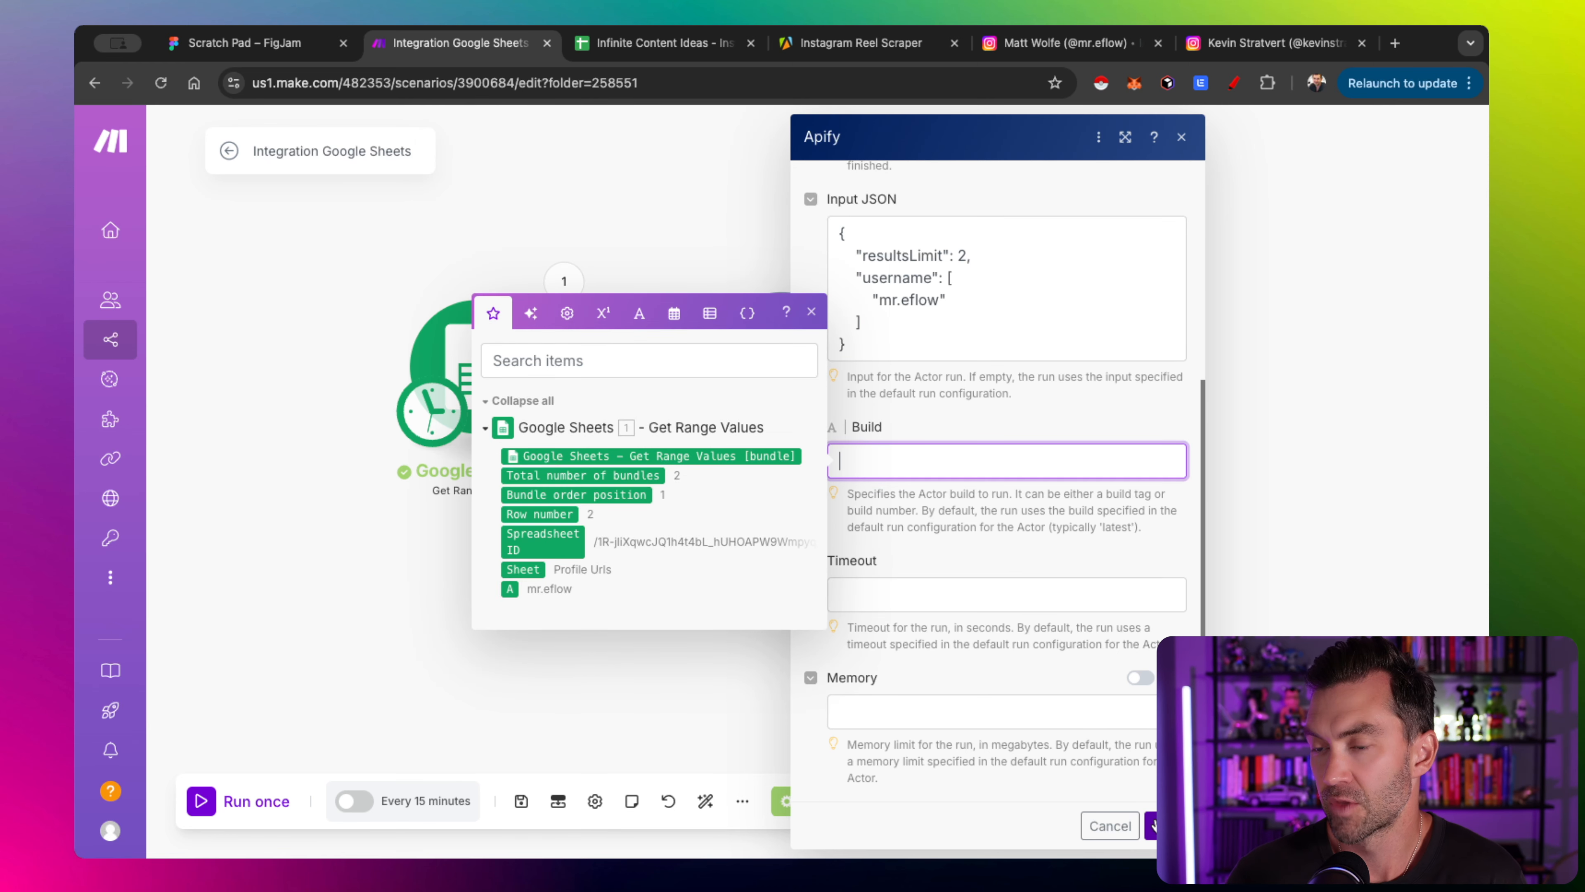
left_click(1166, 825)
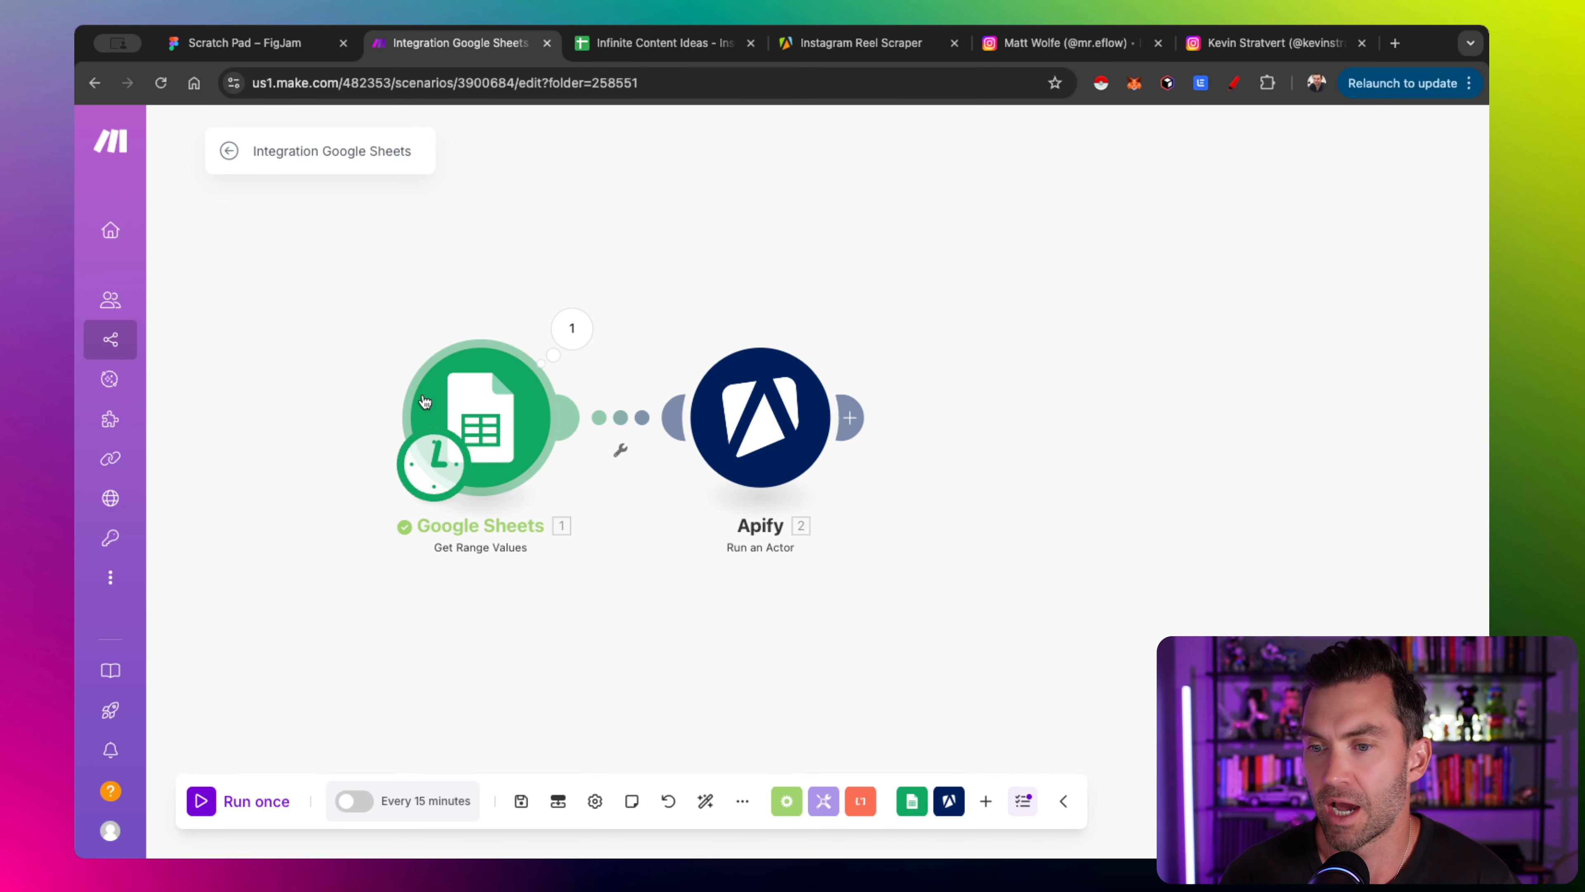
Insert a Text aggregator between the Google Sheets and Apify modules and map column A of the sheet as its text
left_click_drag(757, 430, 854, 429)
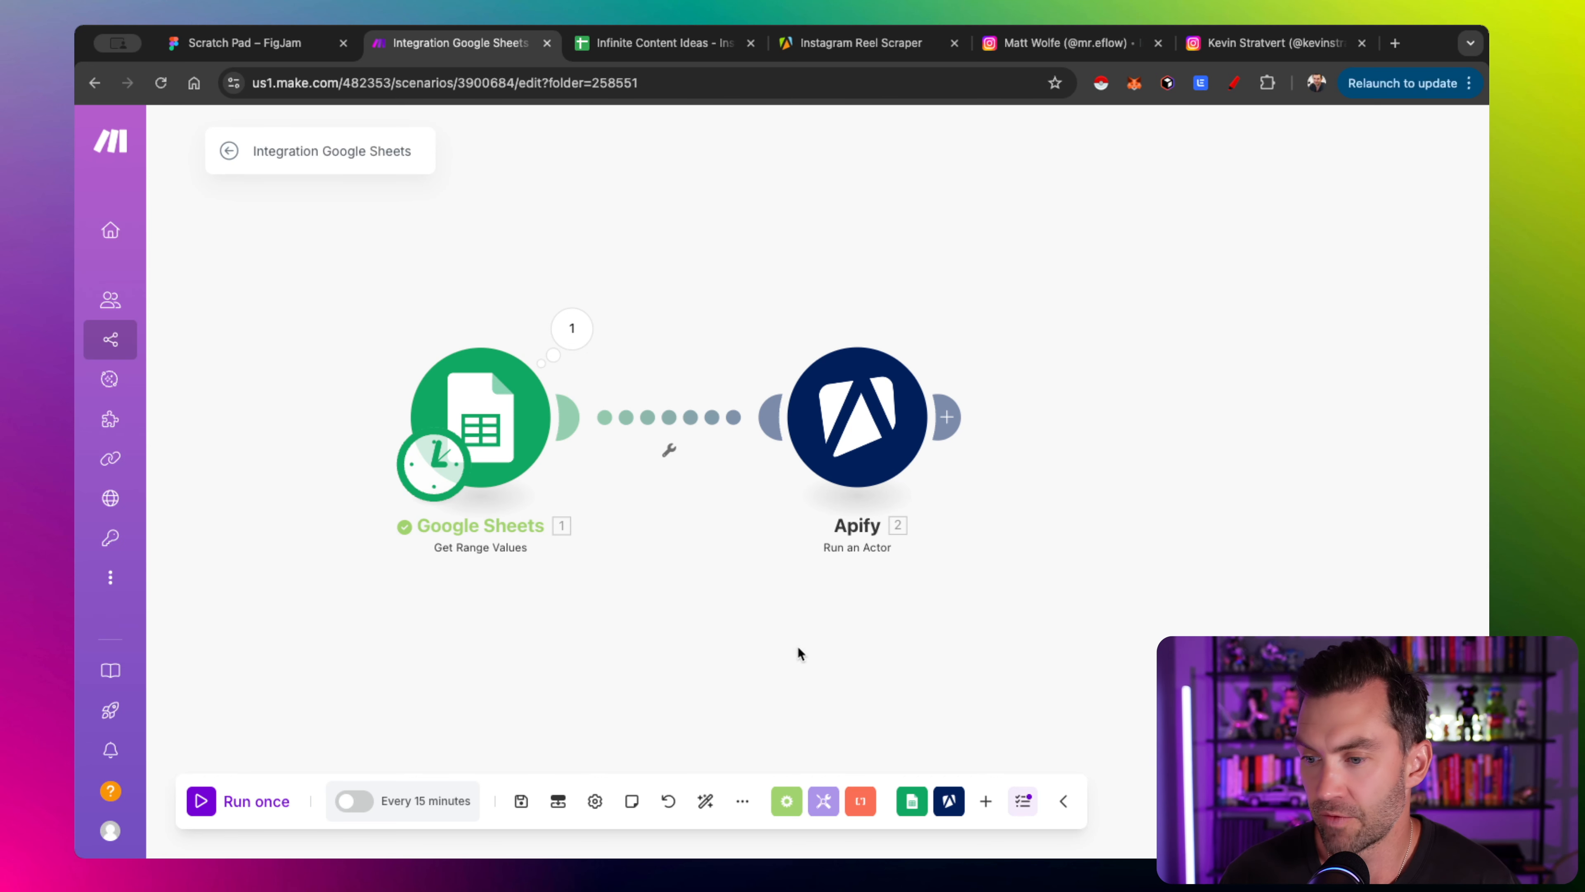
left_click(824, 801)
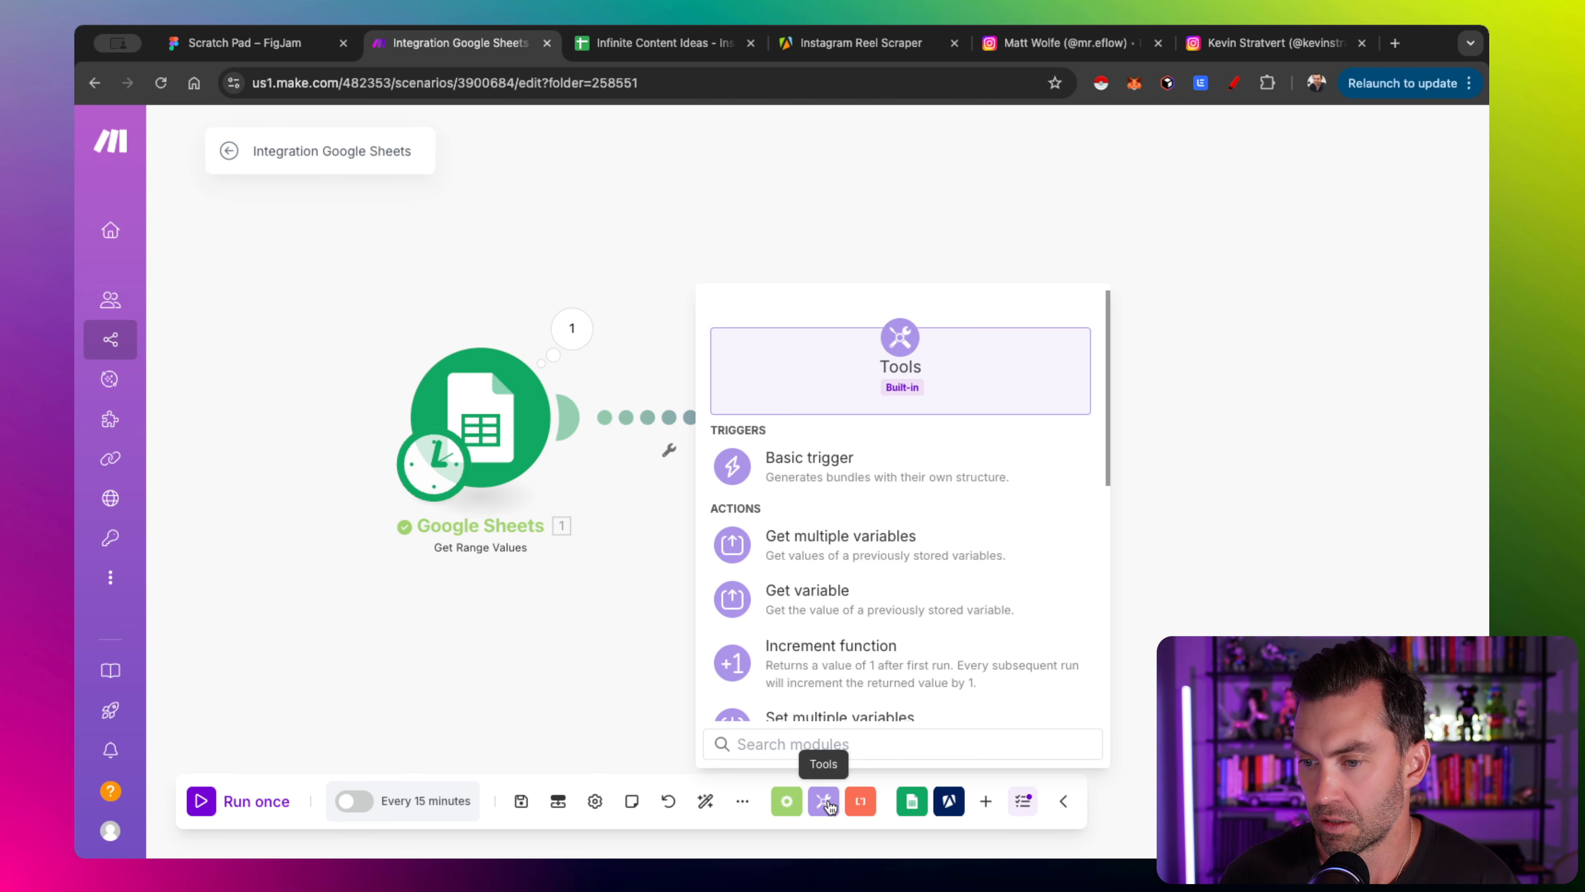
scroll(846, 615, "down", 5)
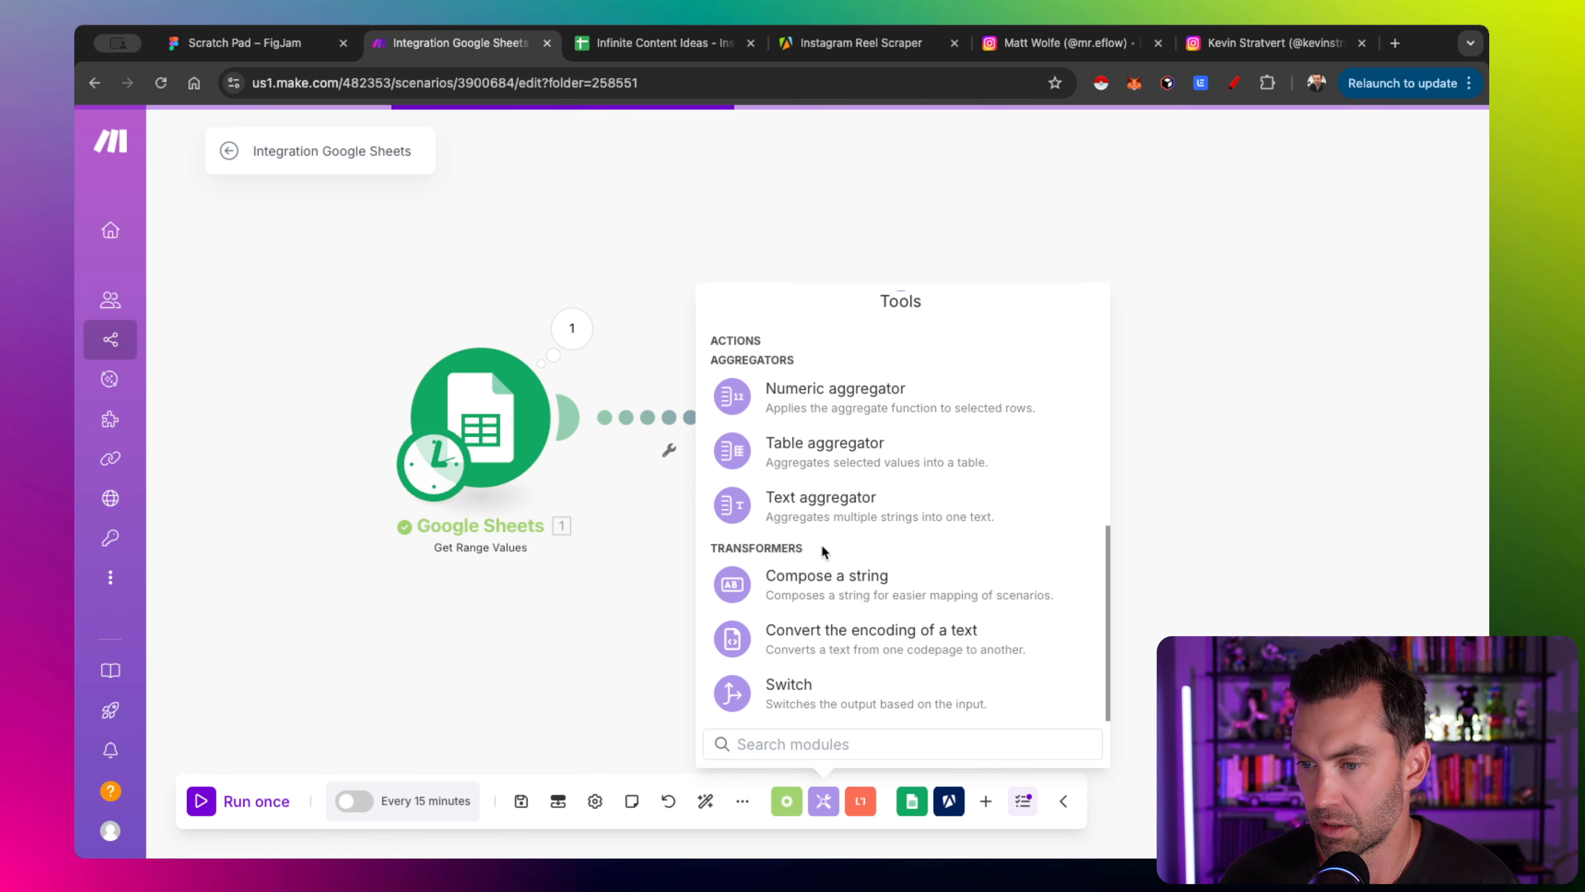
left_click(823, 524)
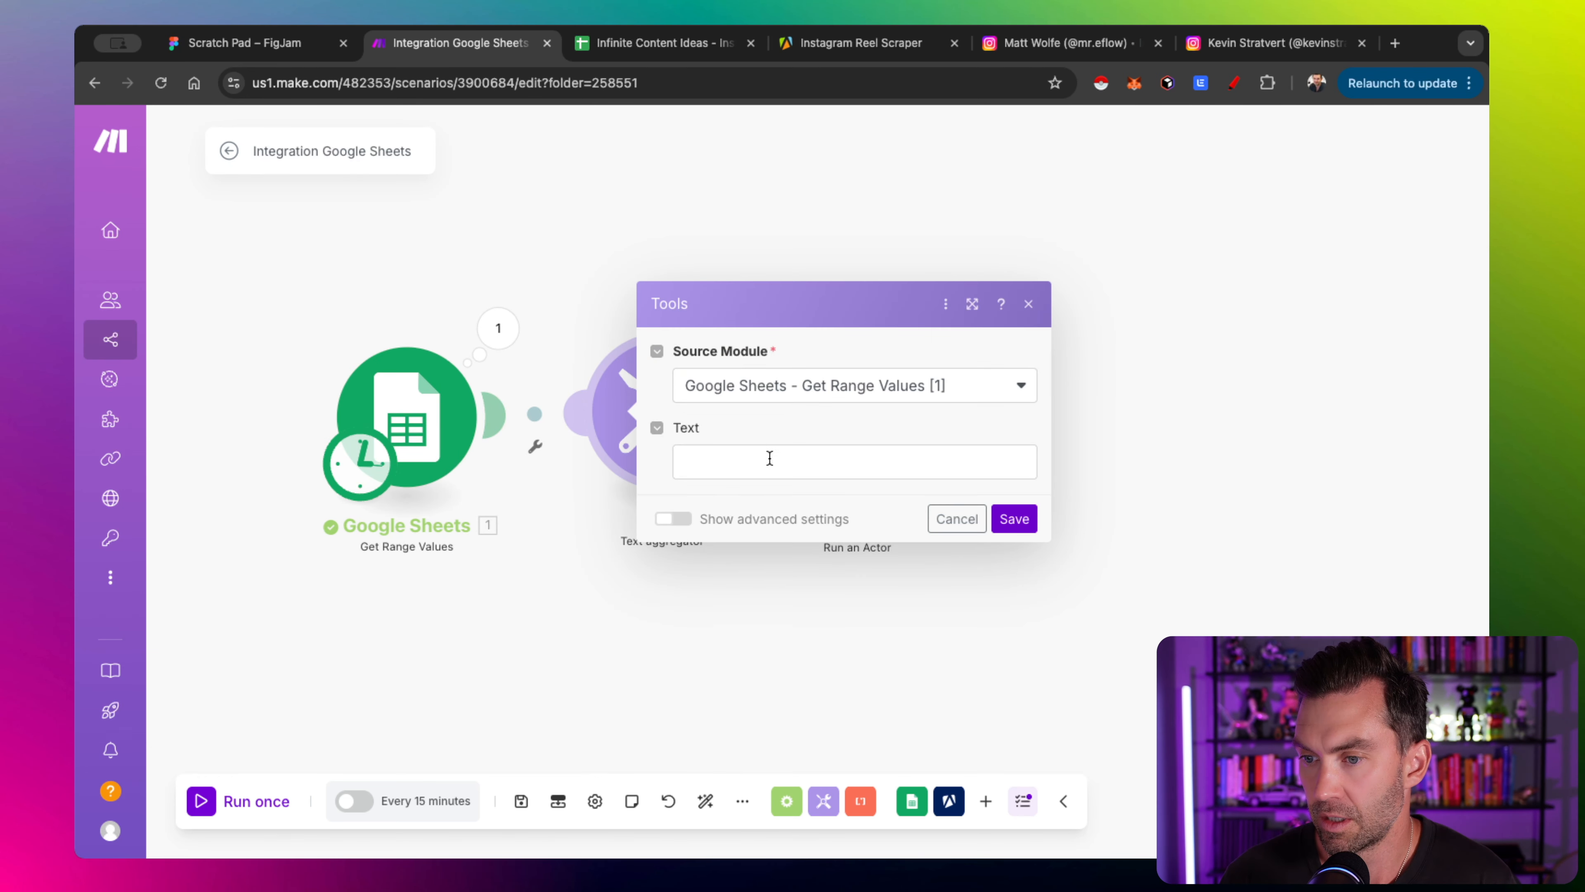
left_click(789, 459)
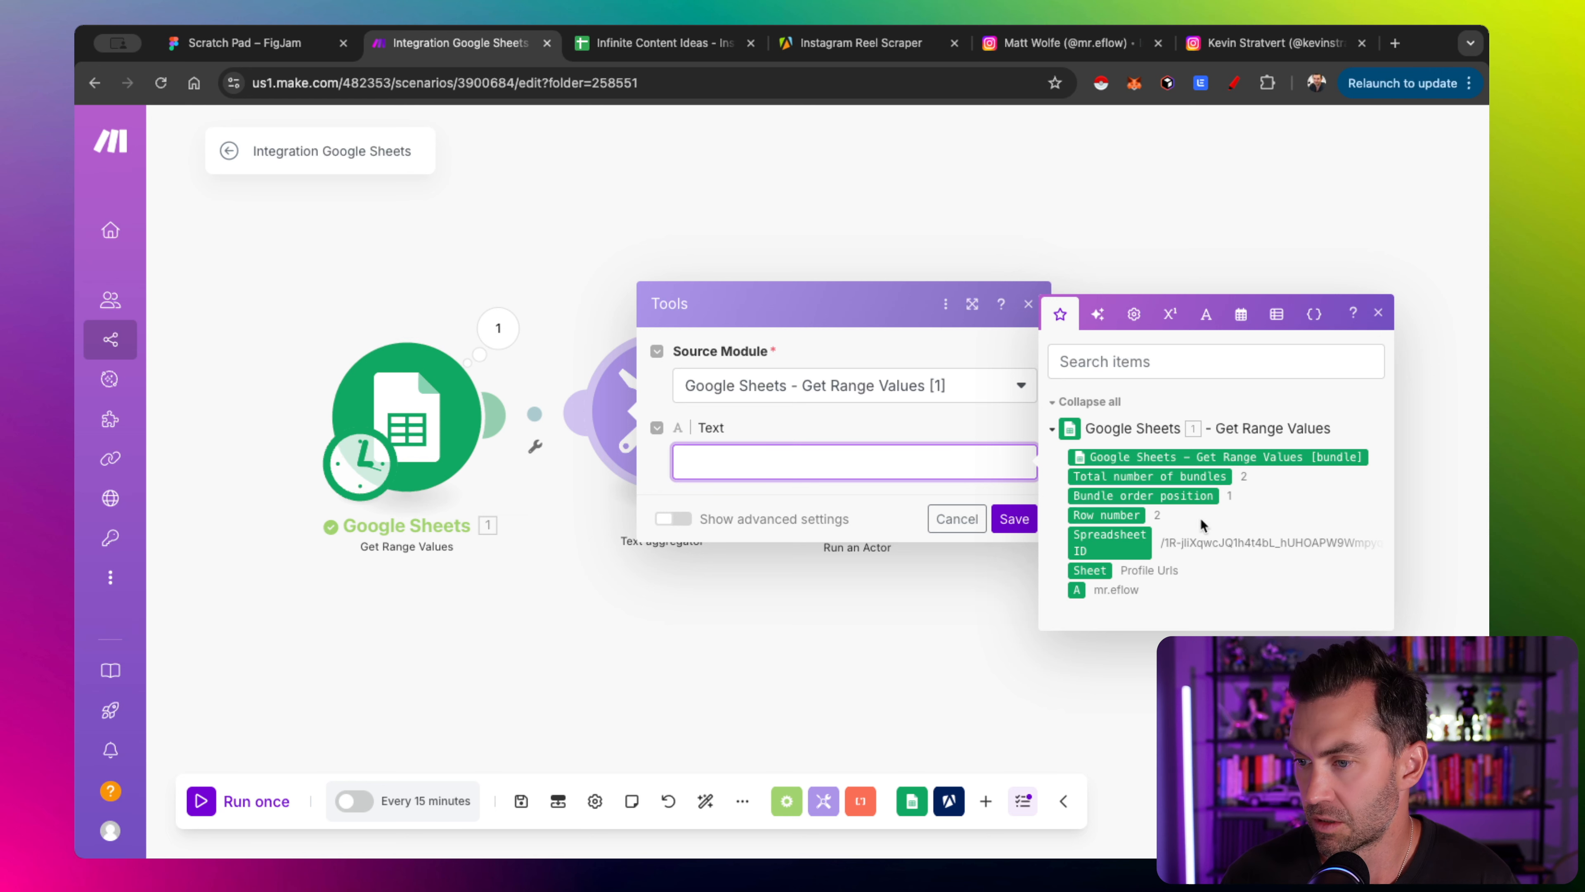
left_click(1077, 589)
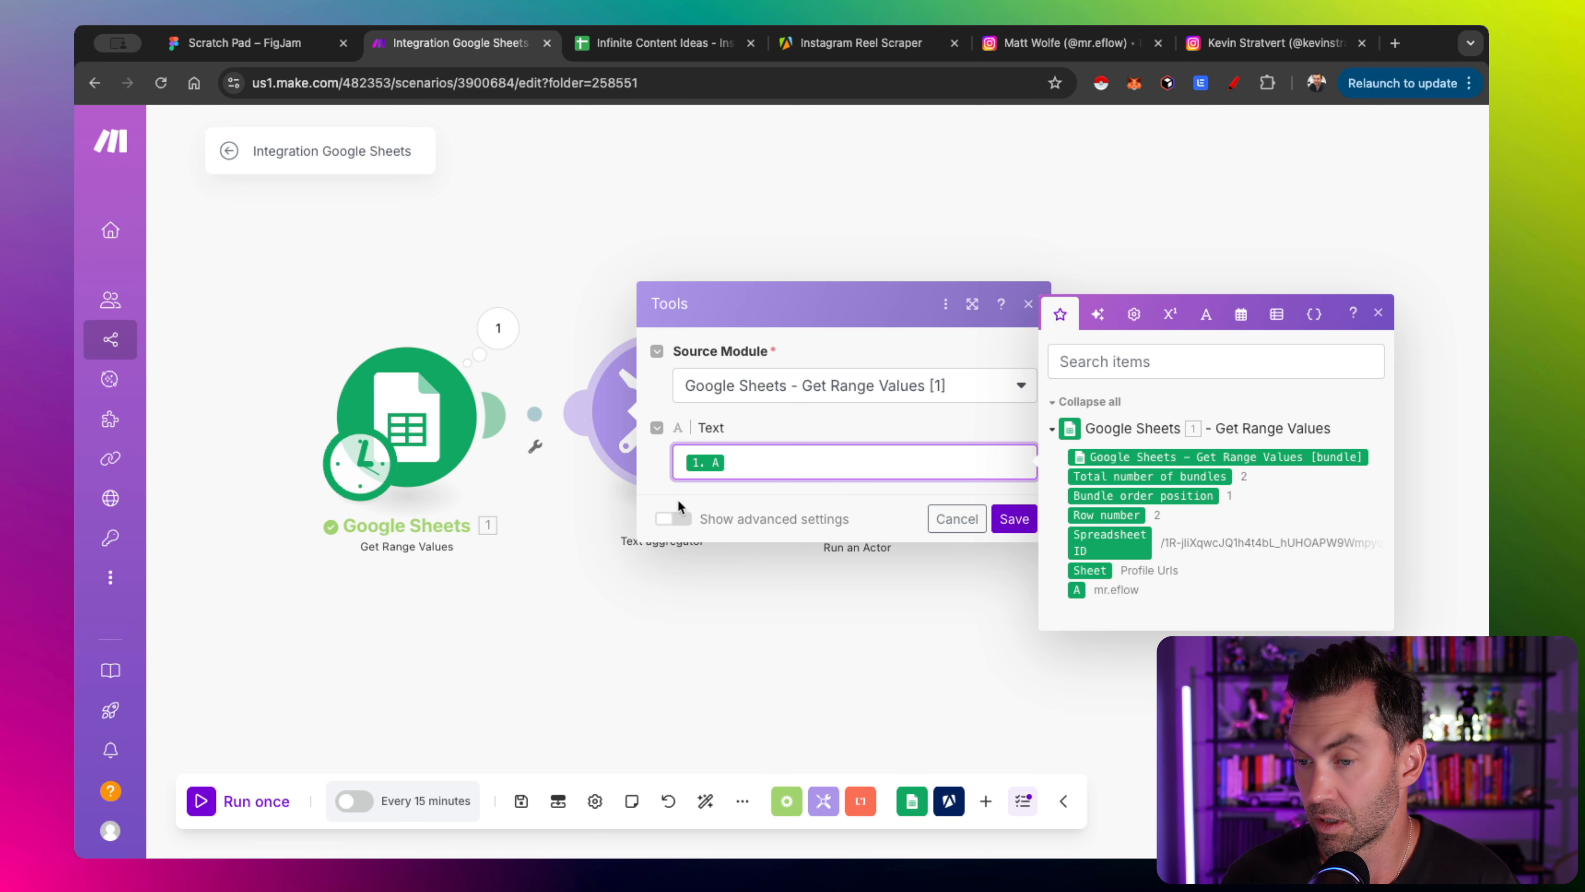
Show the Text aggregator's advanced settings and set the row separator to Other with a comma
left_click(669, 519)
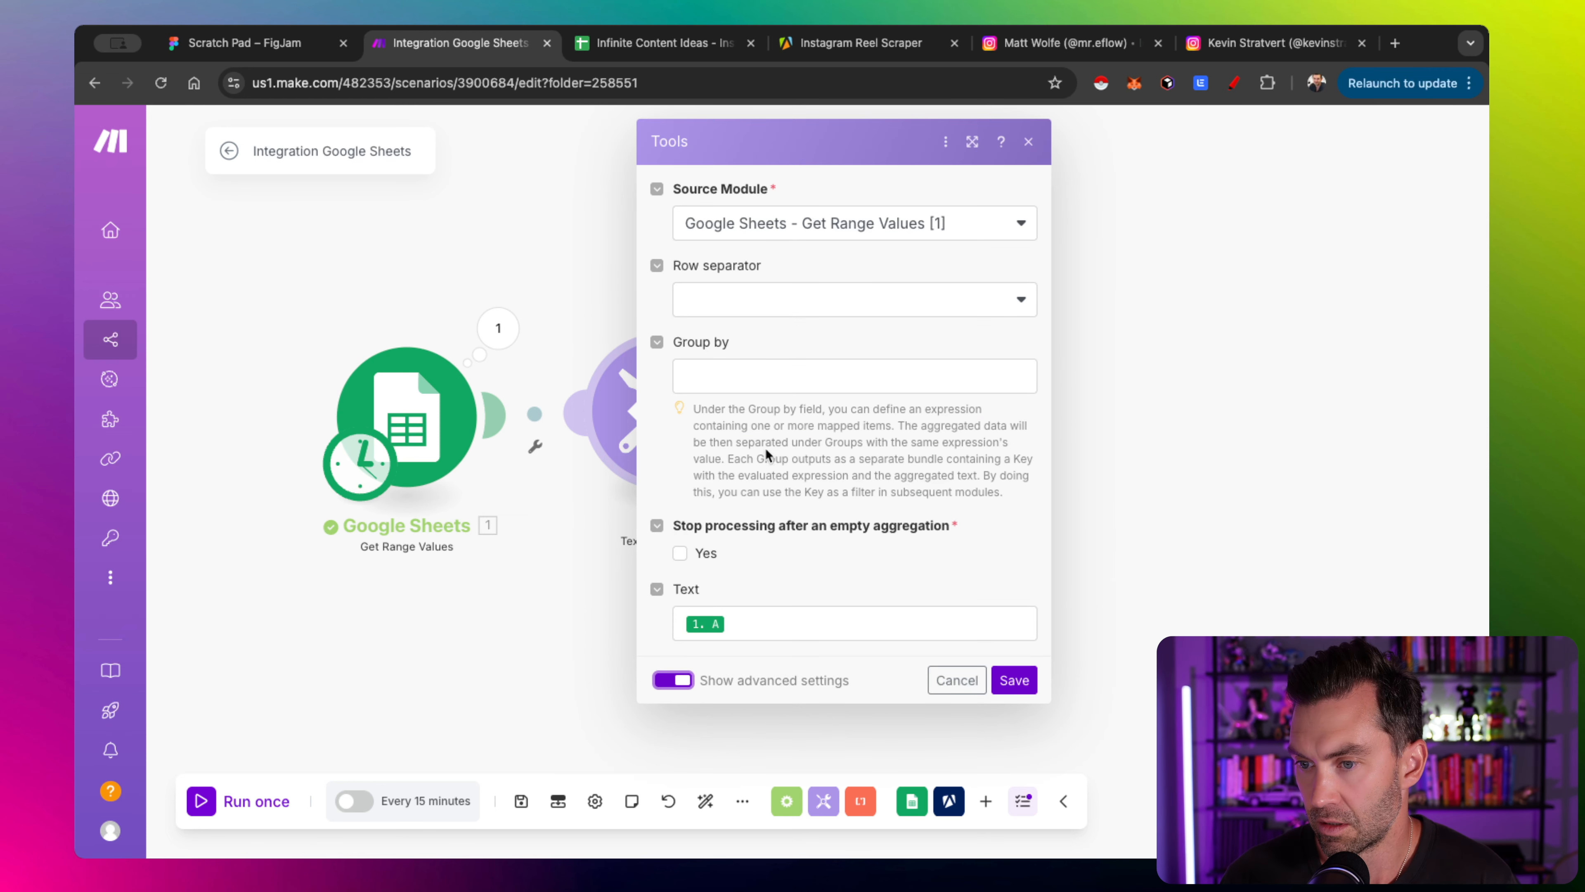
left_click(744, 309)
left_click(729, 431)
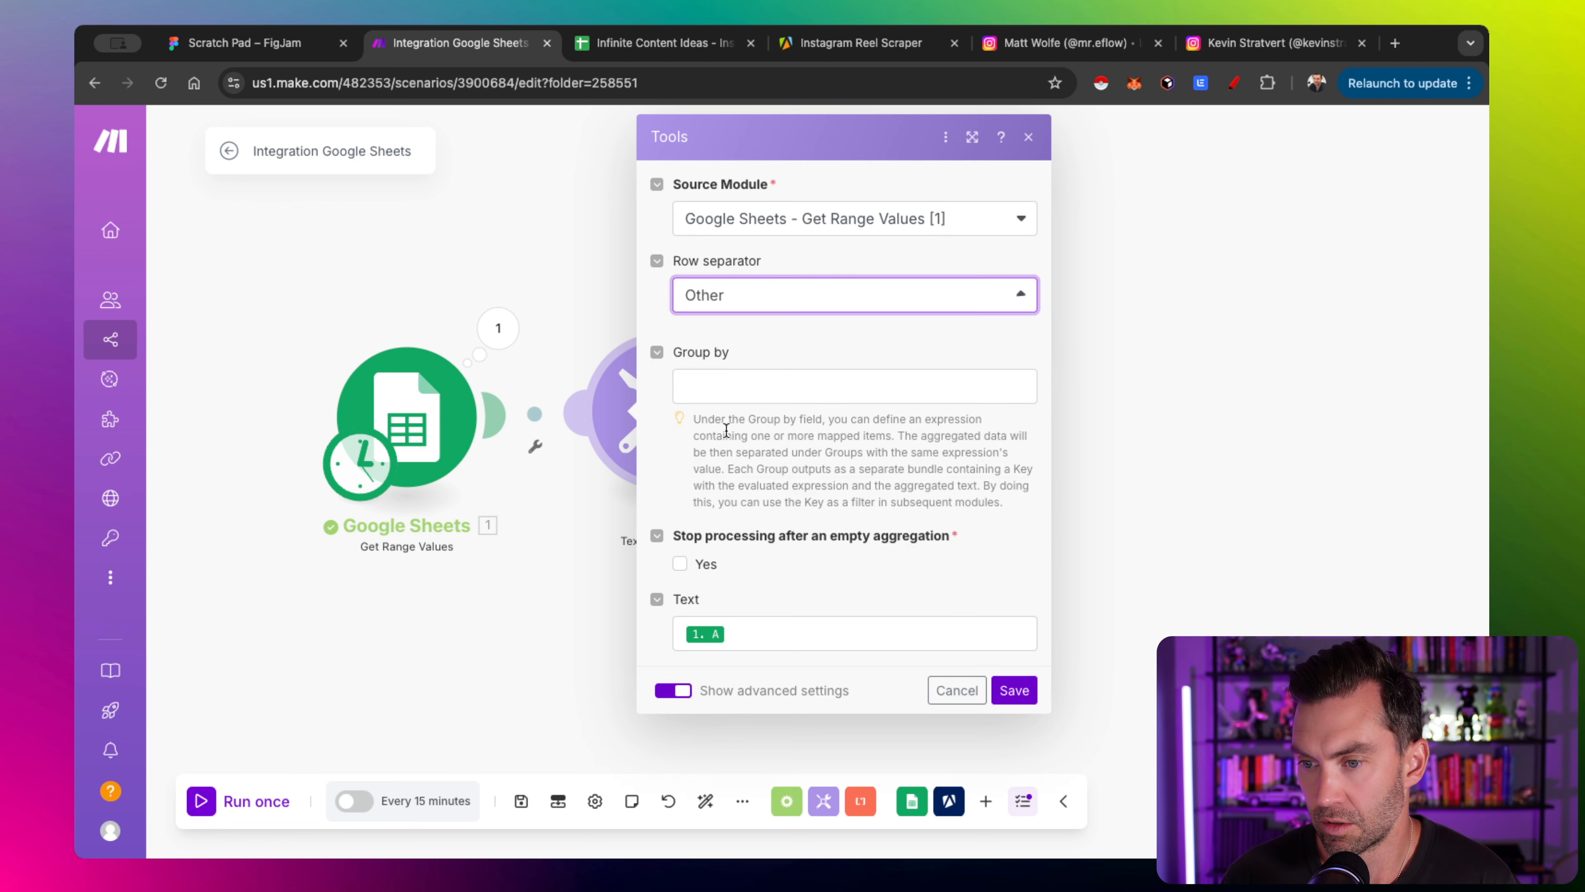
left_click(753, 369)
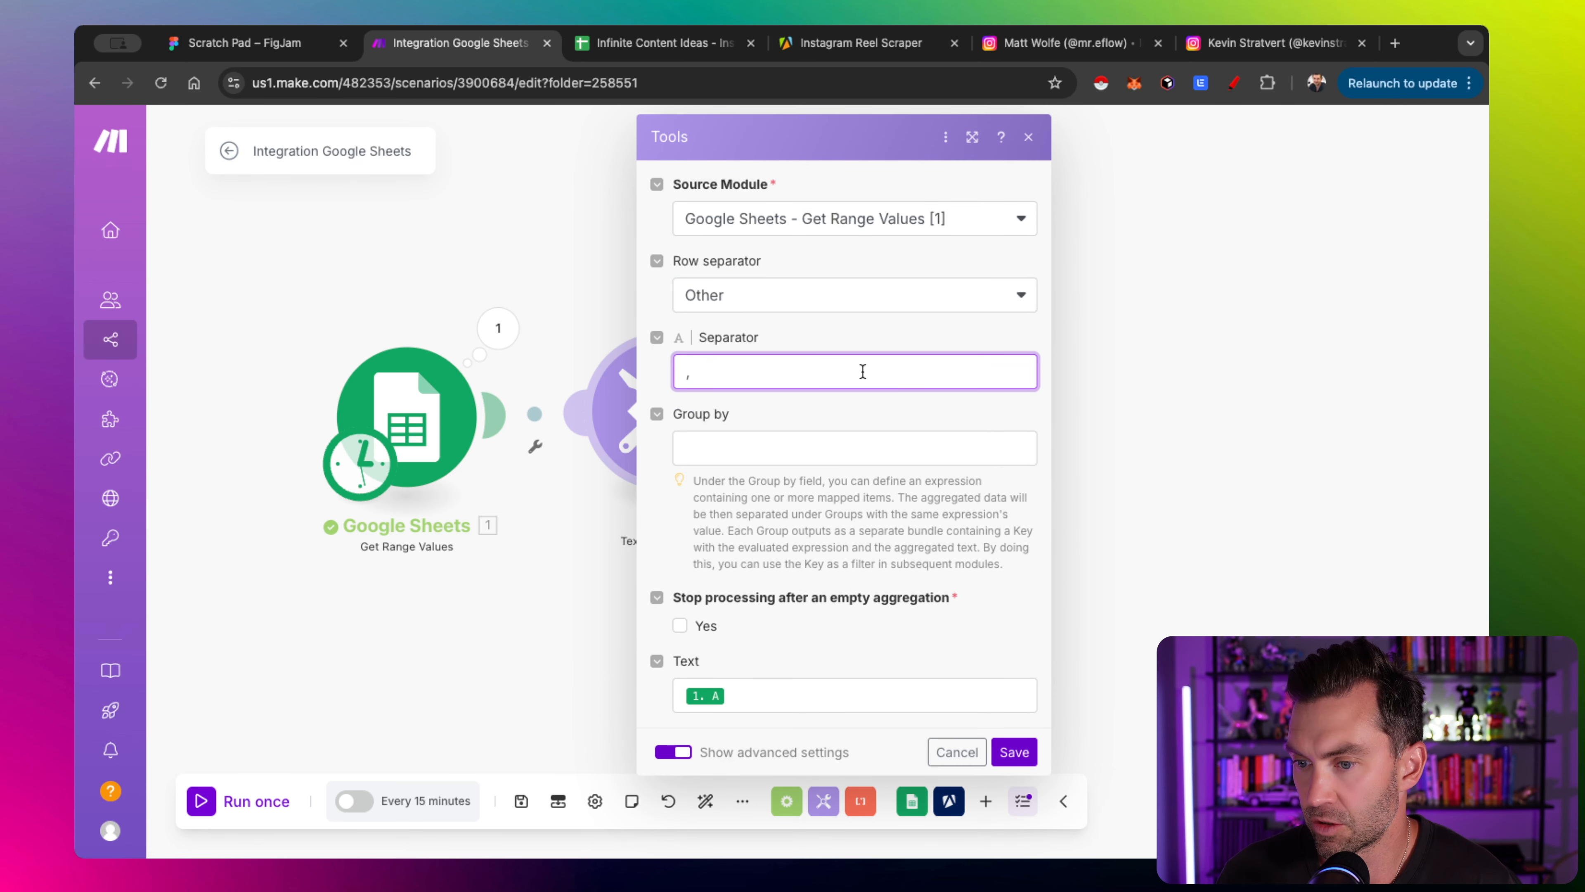
Wrap the aggregator's mapped column A value in double quotes and save the module
left_click(793, 705)
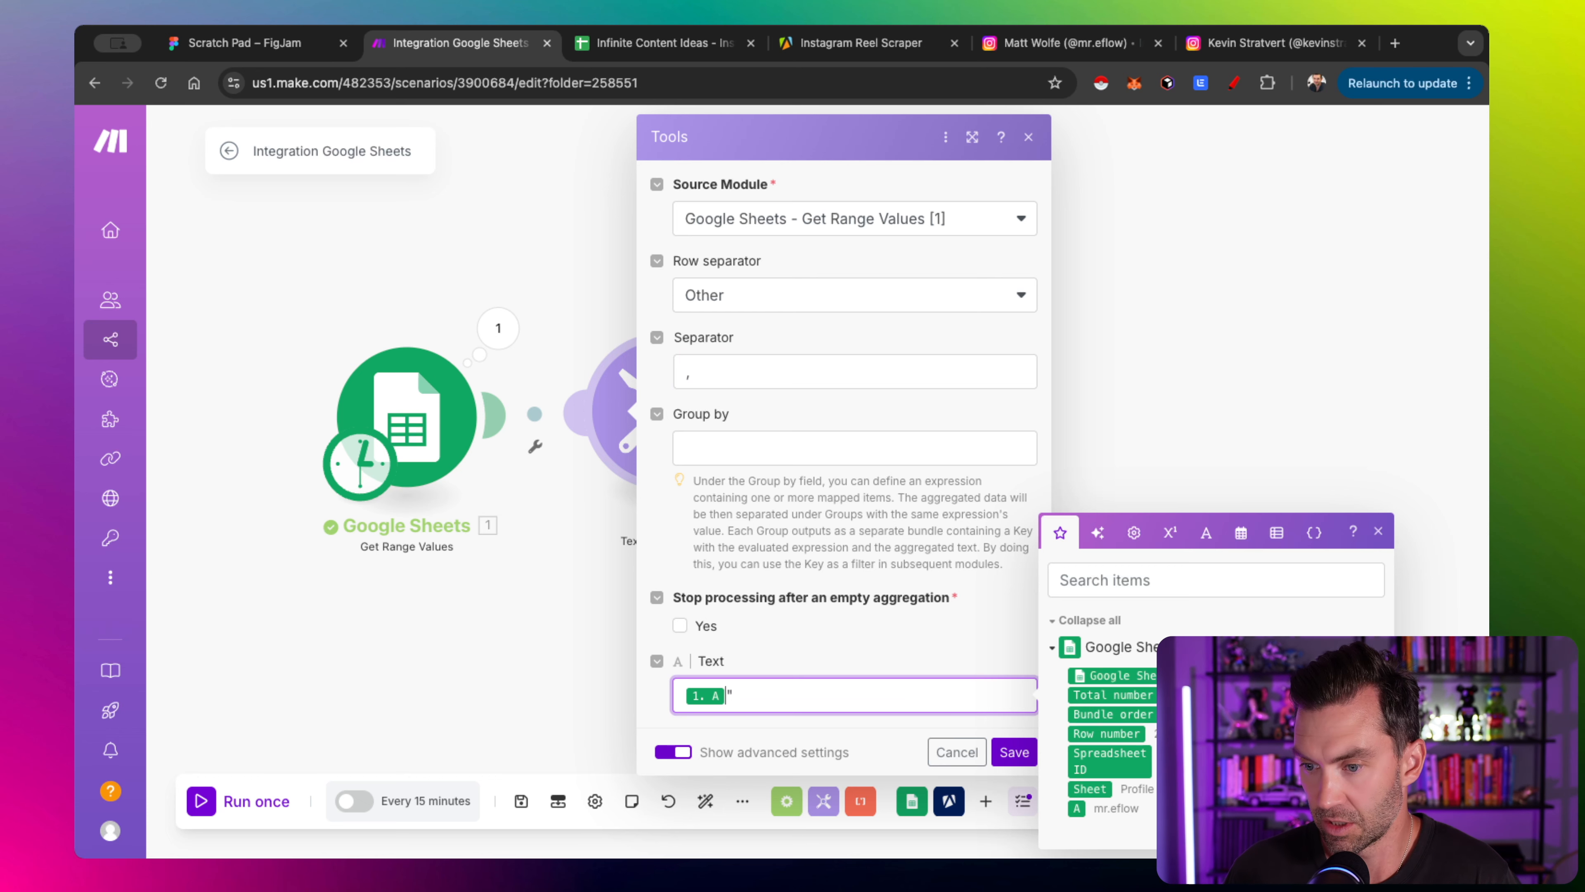
type("\"")
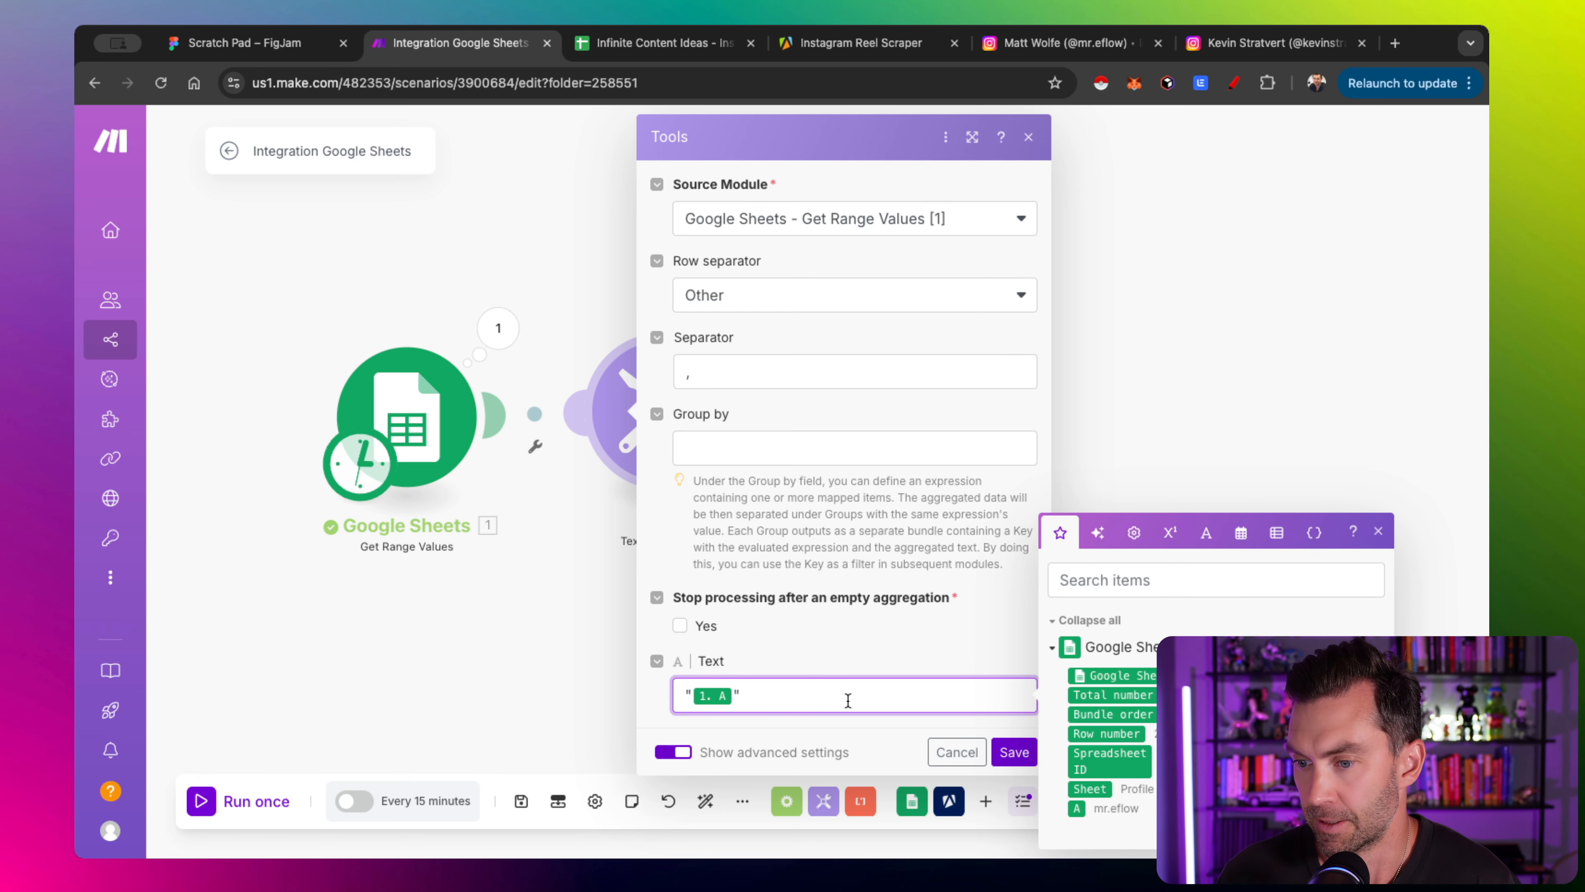
left_click(1014, 753)
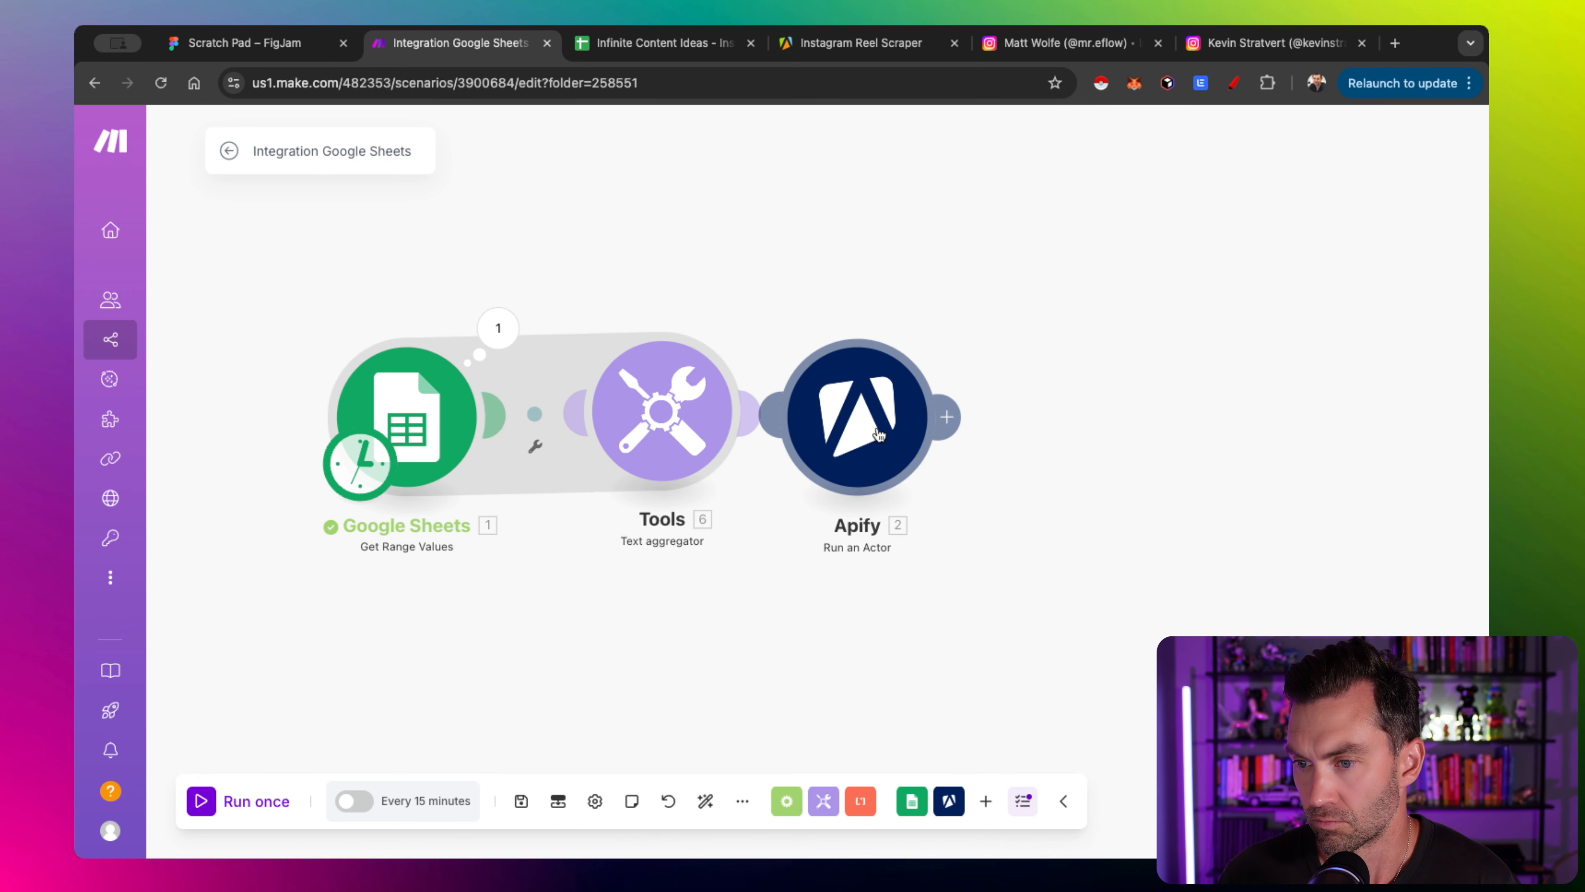
Disconnect the Apify module from the Text aggregator and run the scenario once despite the warning
left_click_drag(880, 435, 975, 435)
left_click(810, 443)
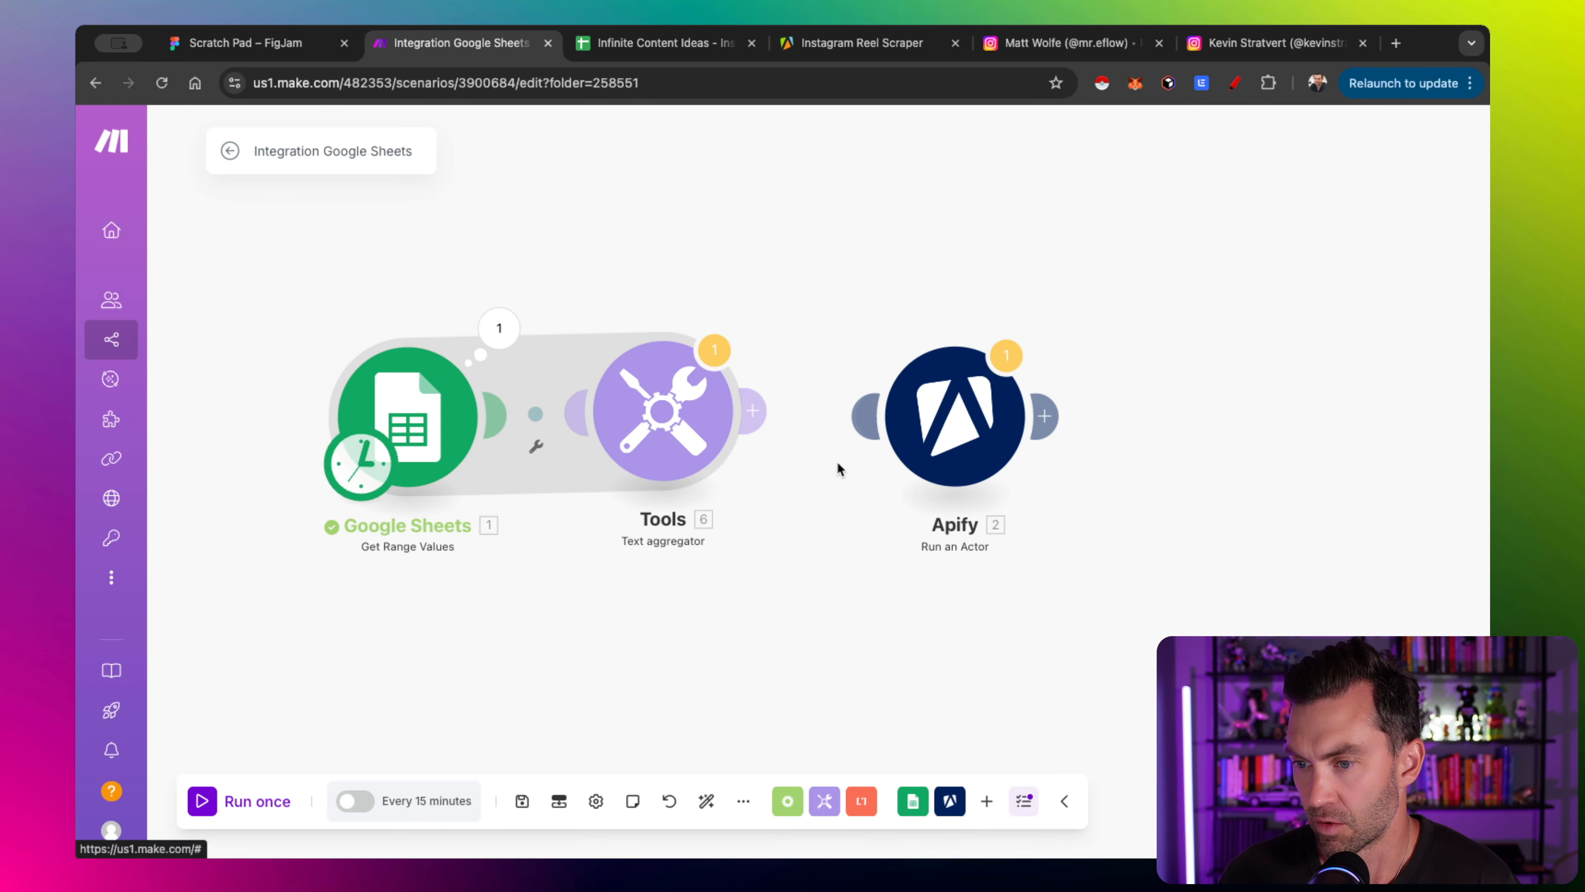
left_click(211, 805)
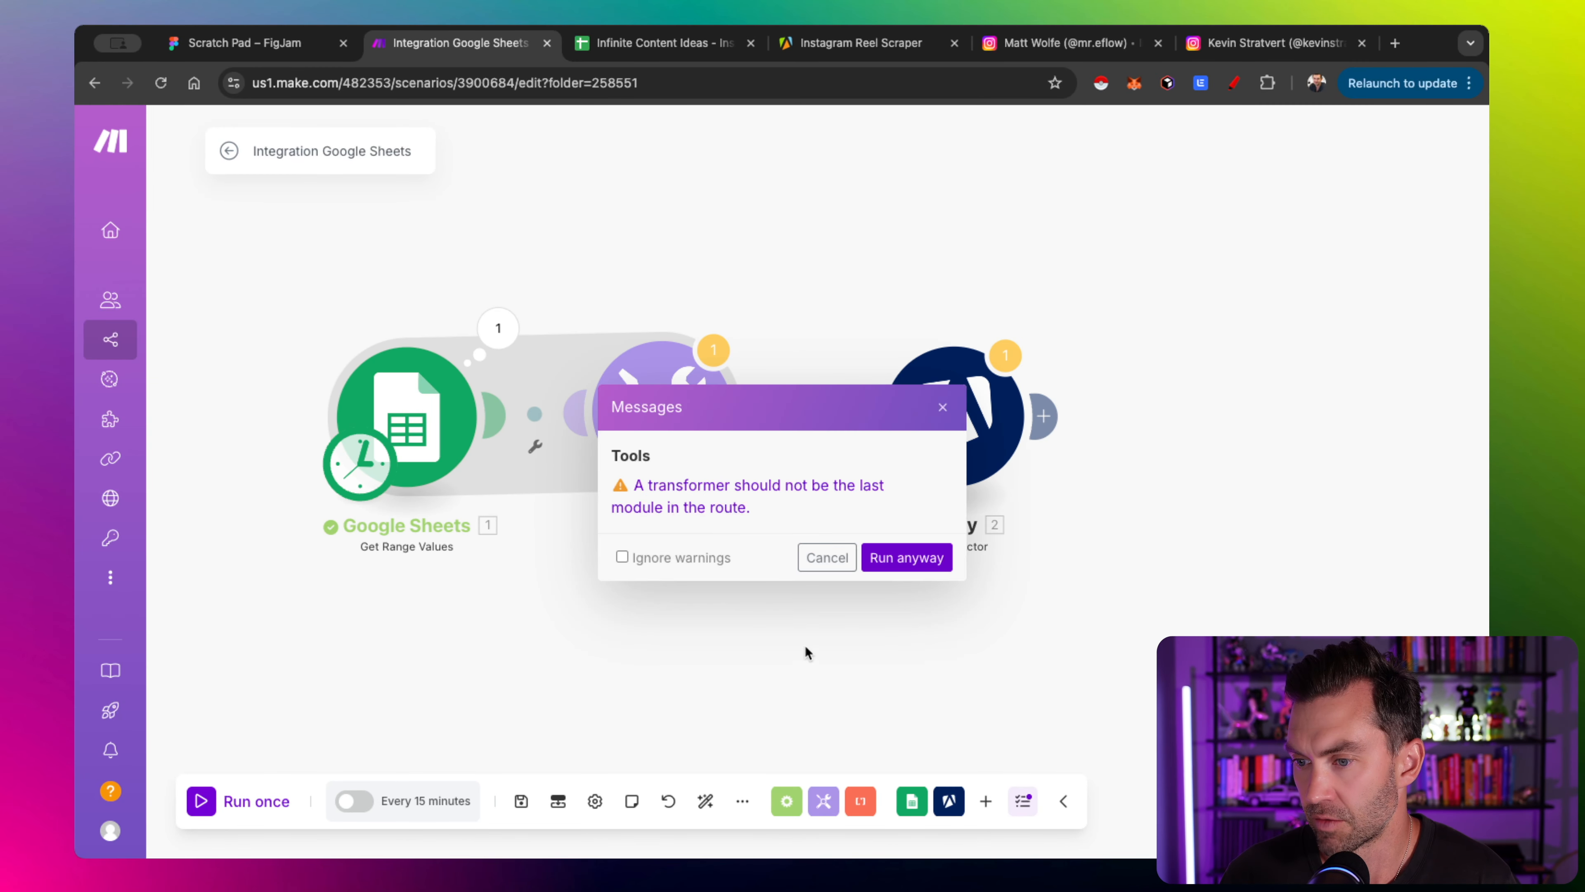
left_click(900, 557)
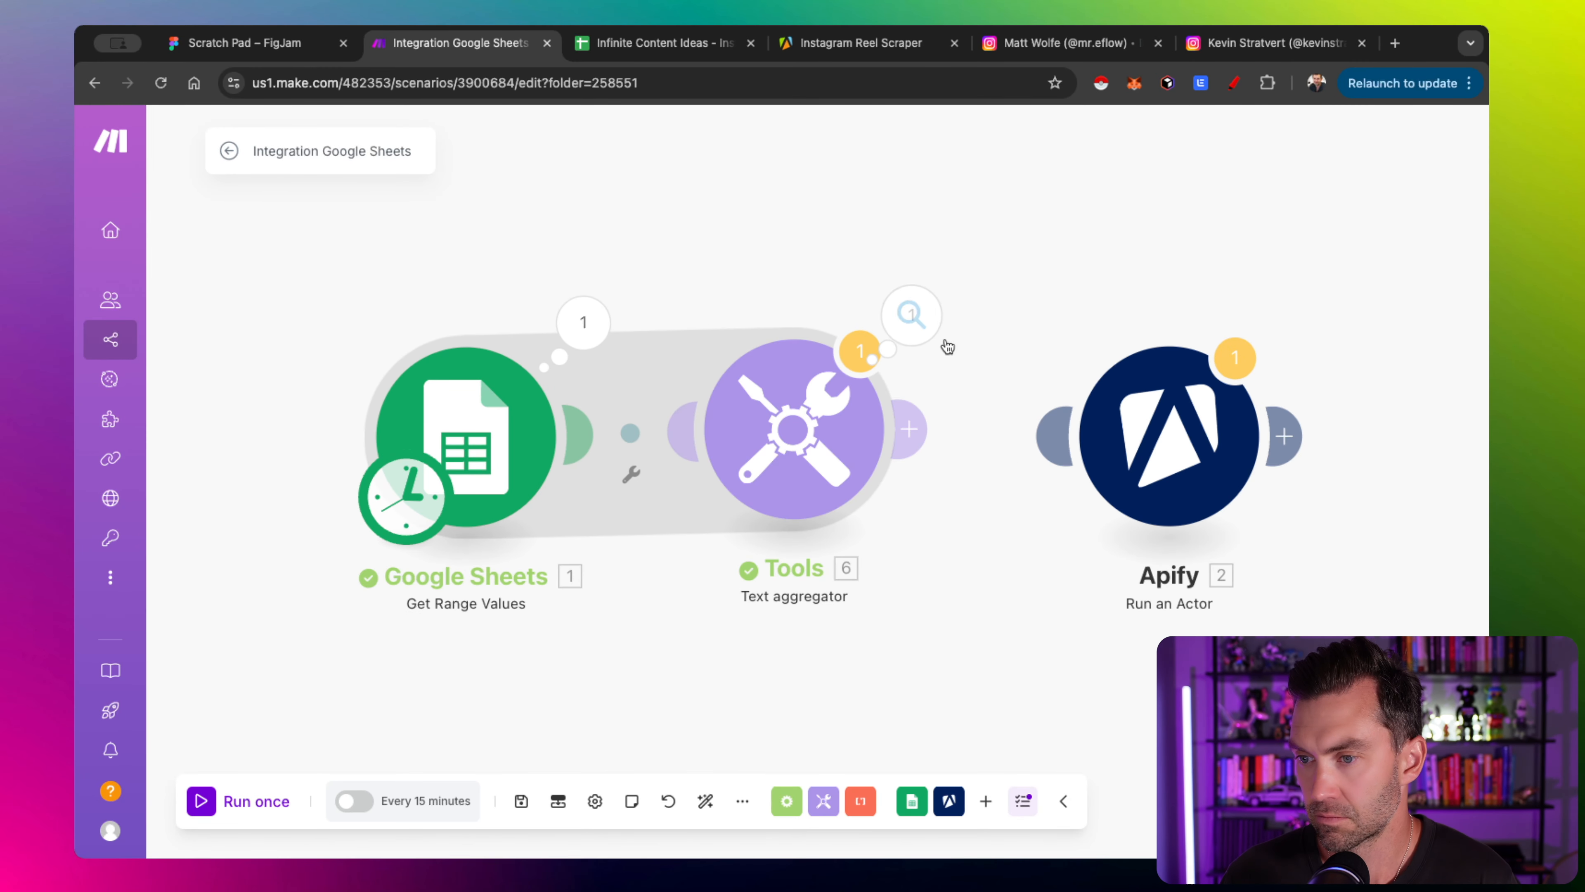
Inspect the Text aggregator's output bundle to check how the Instagram usernames are combined
left_click(914, 316)
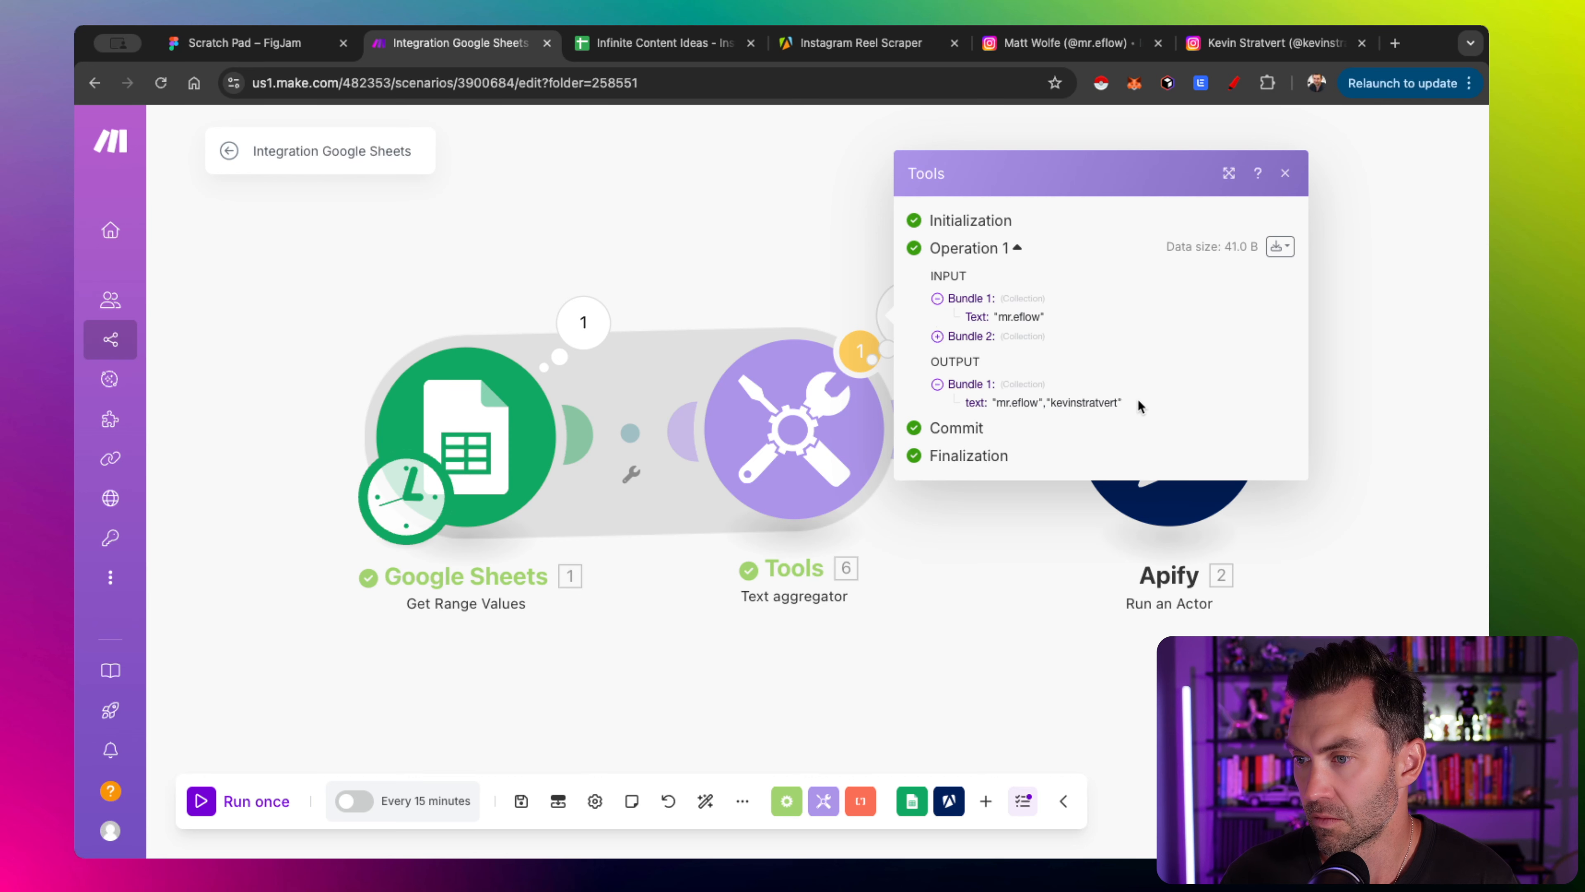
left_click_drag(1127, 403, 993, 397)
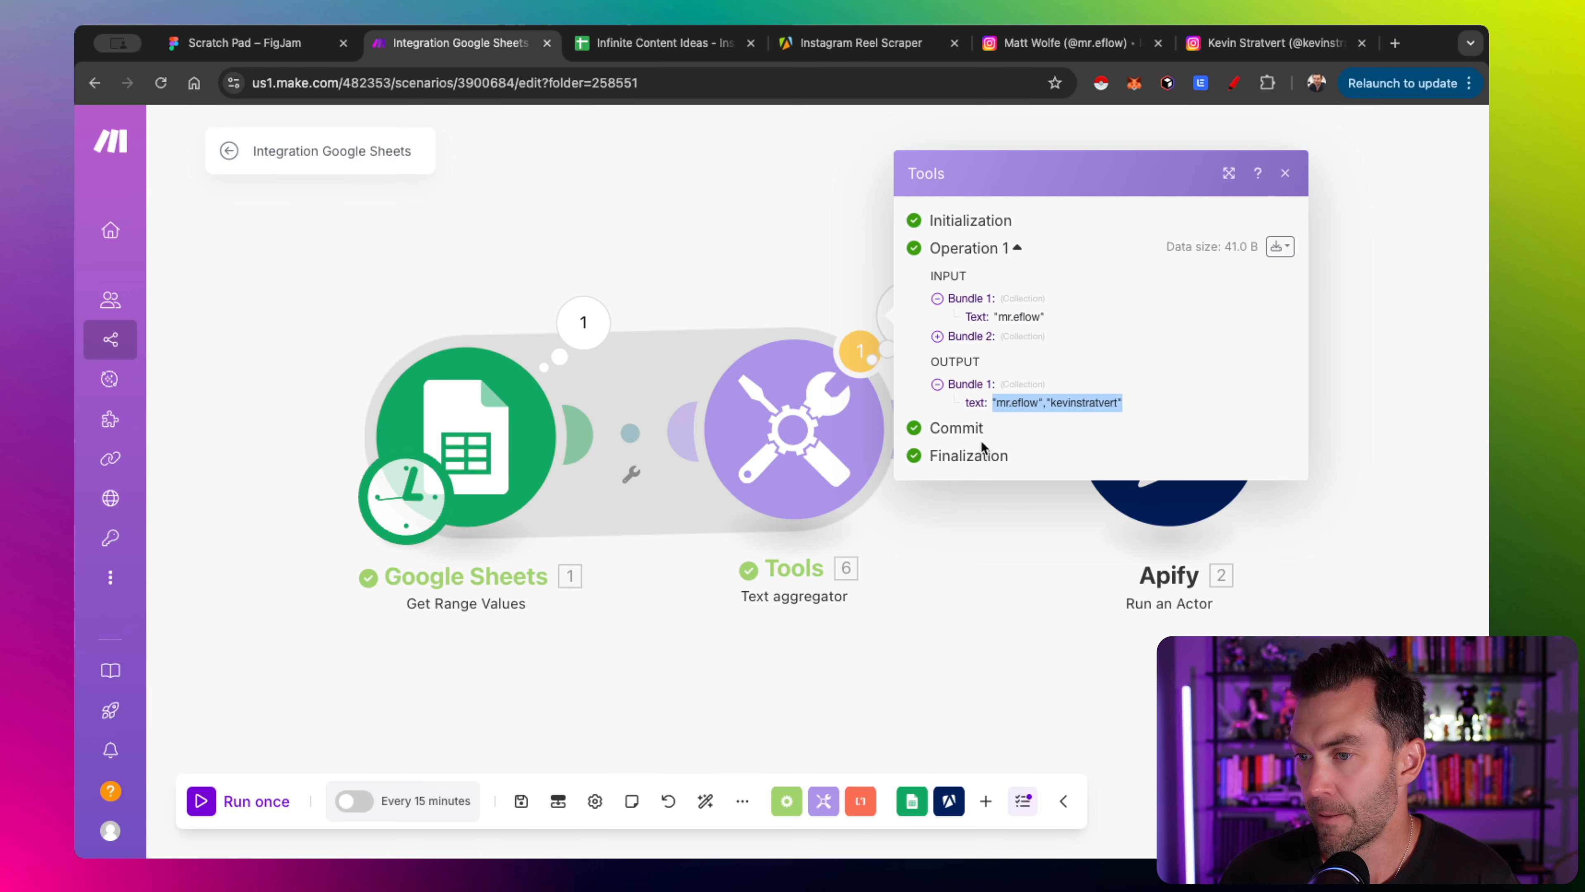
left_click(961, 562)
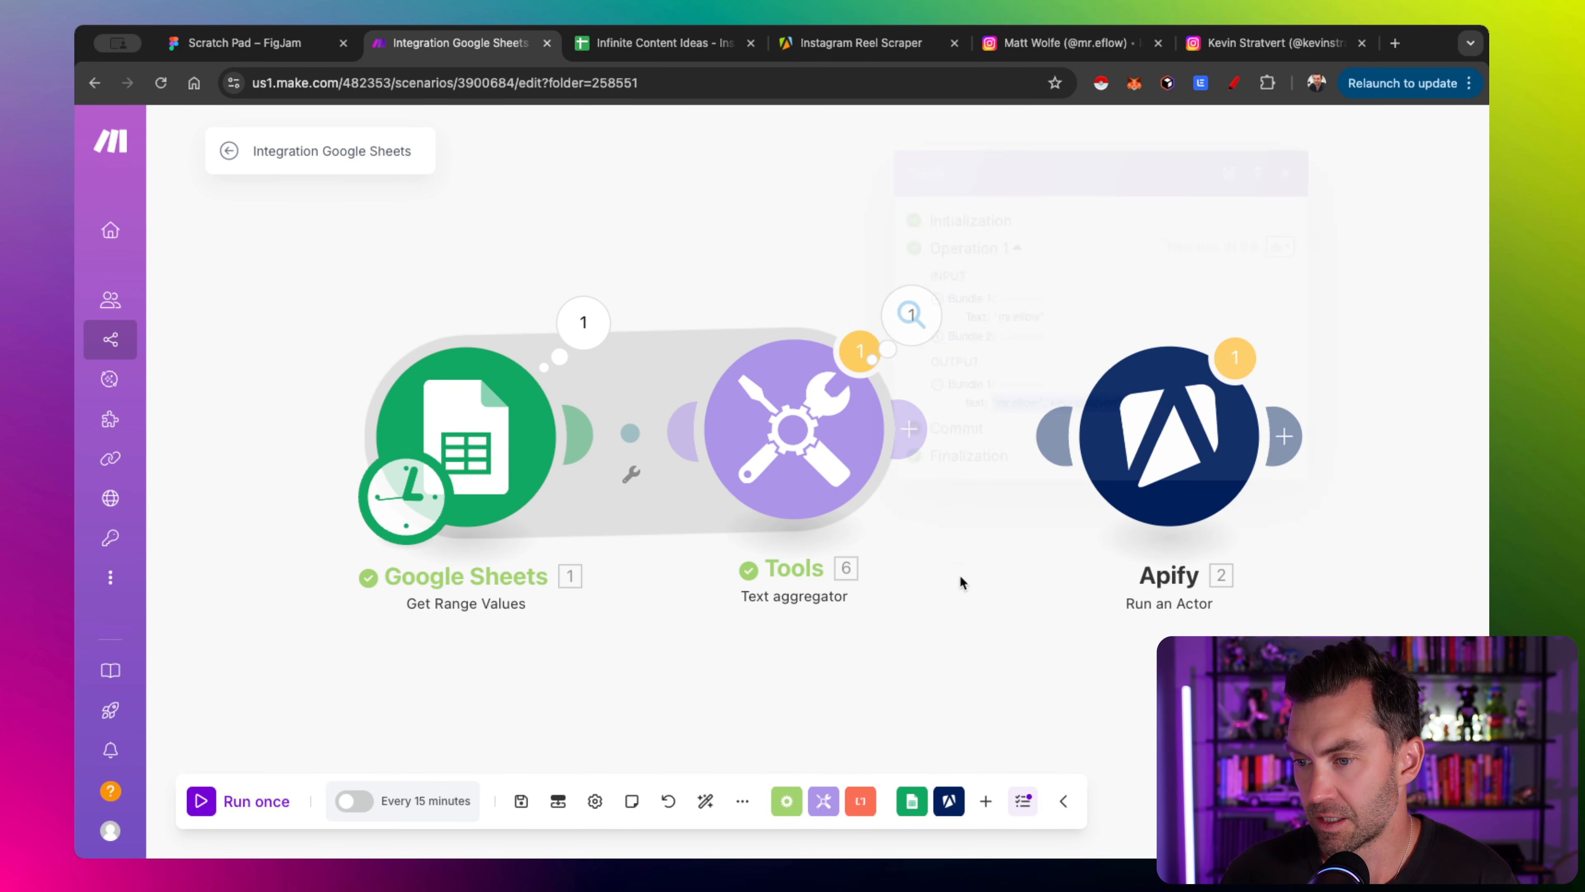
With the Apify module reconnected, replace the username in its Input JSON with the Text aggregator's text output and save
left_click(1161, 462)
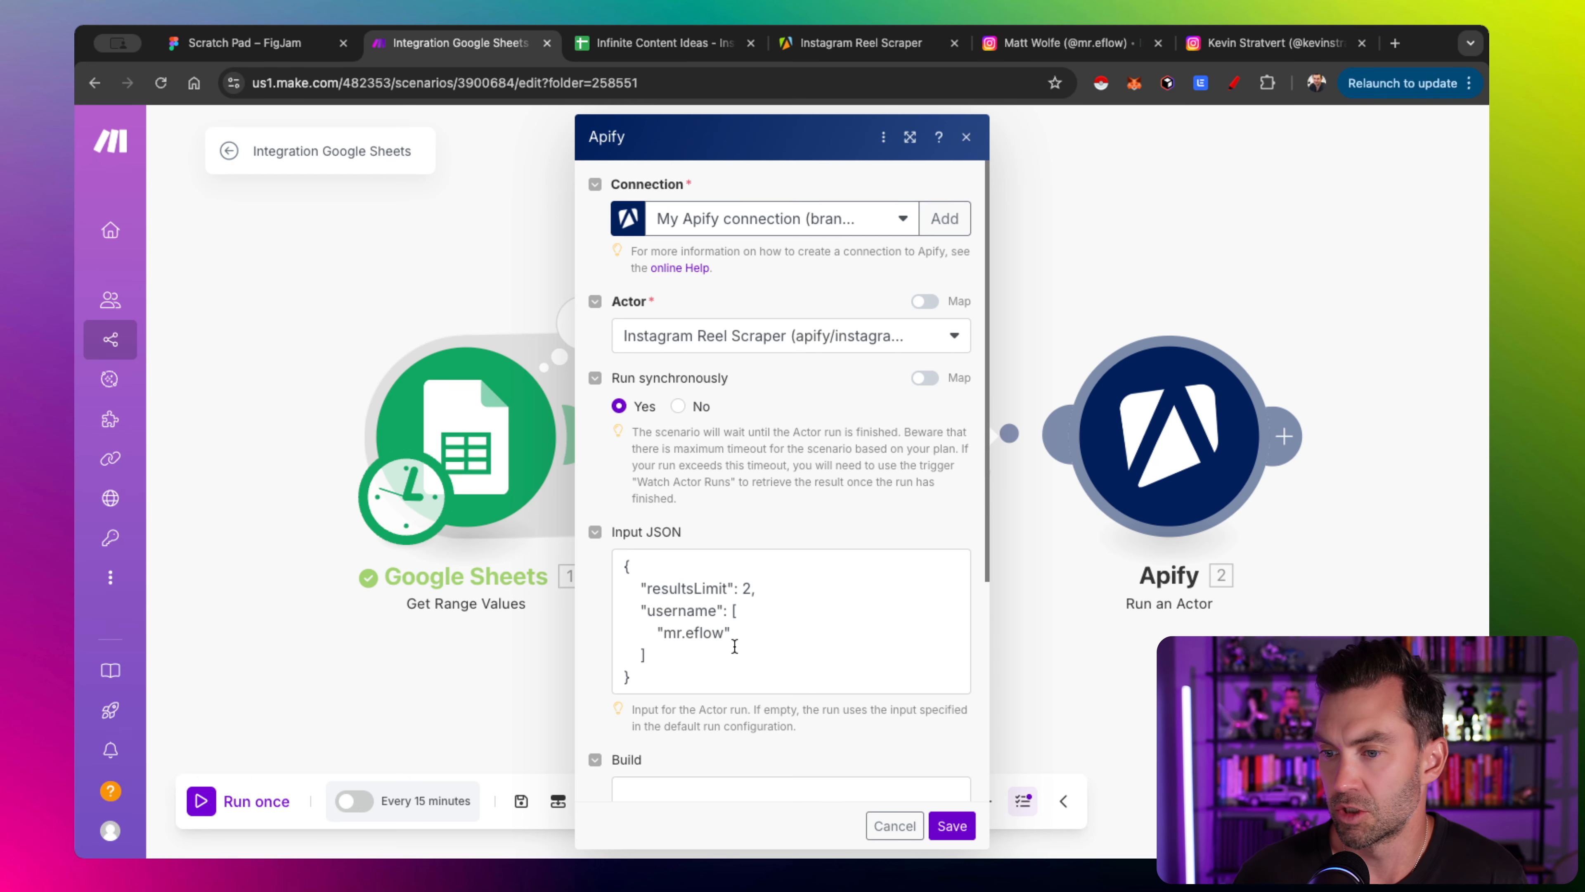
left_click_drag(732, 633, 653, 629)
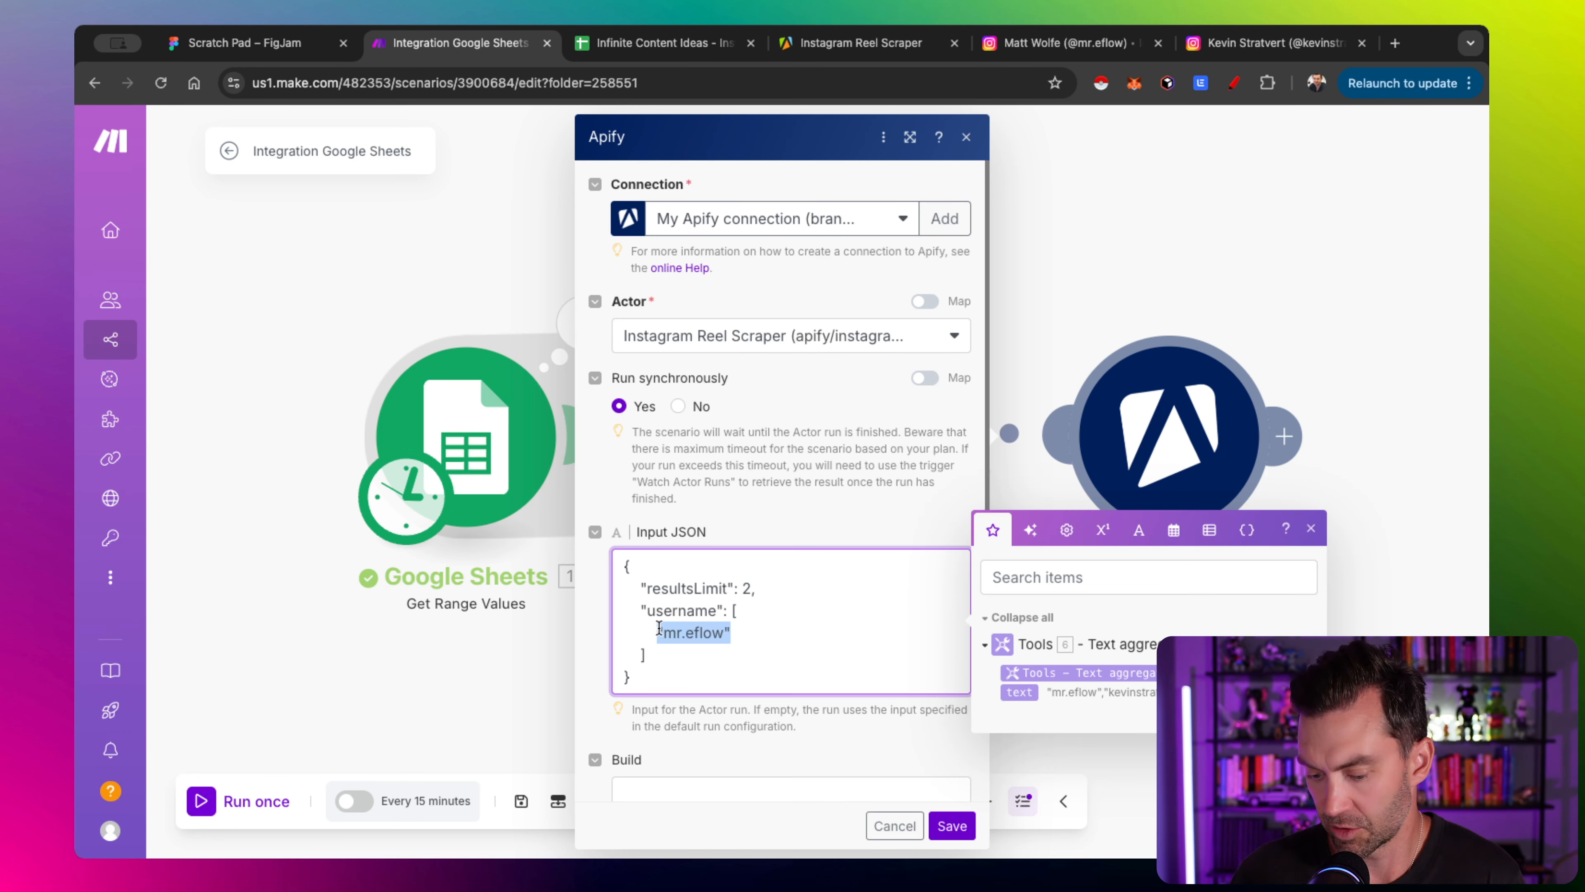
key("BackSpace")
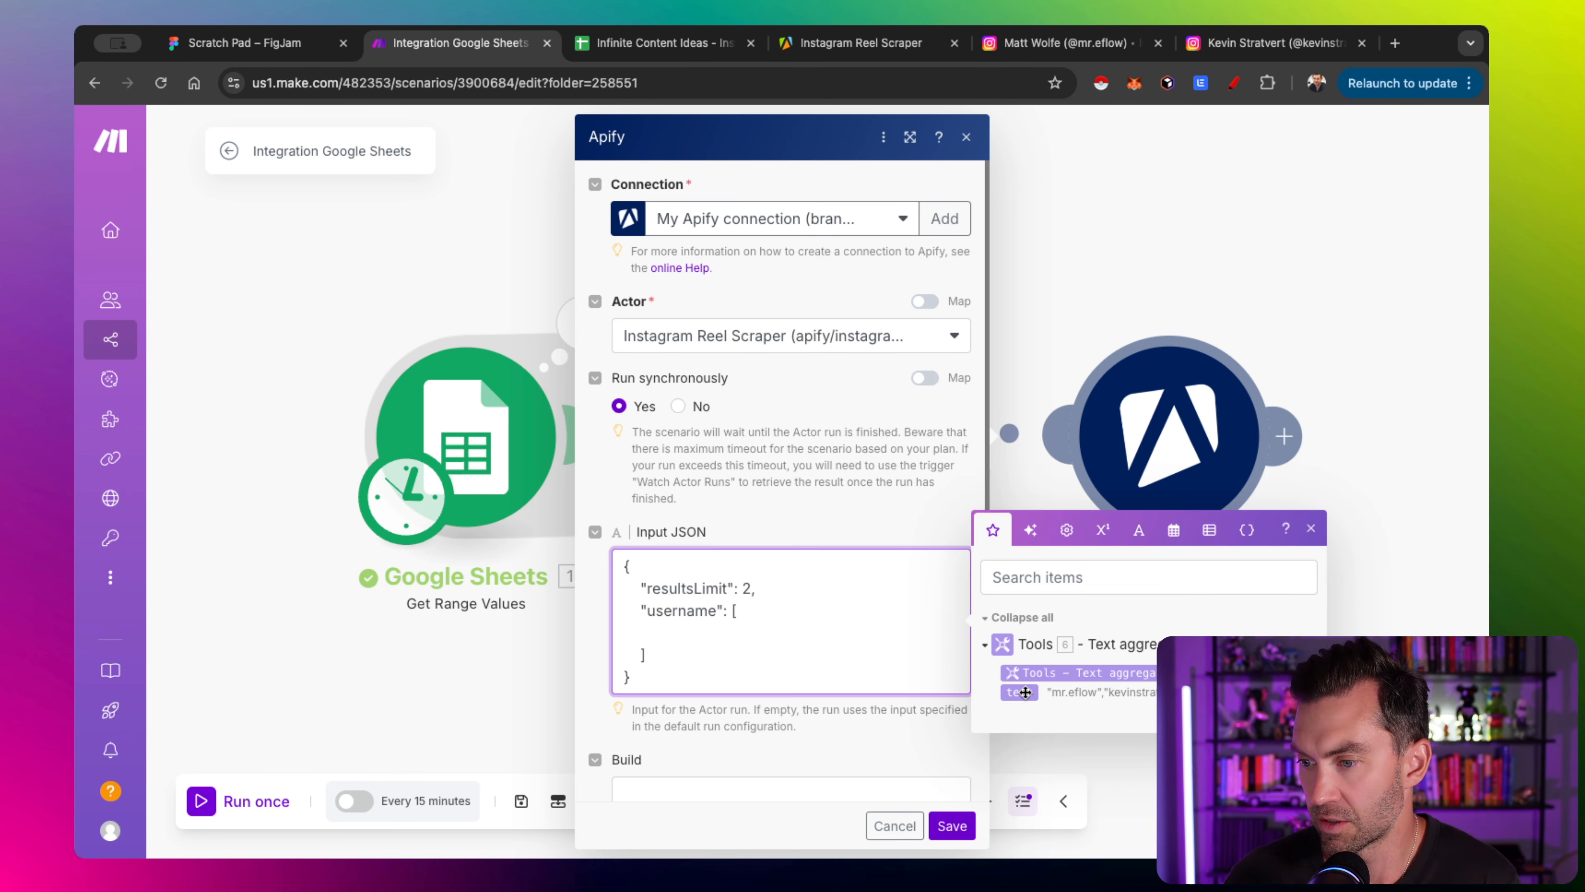
left_click_drag(1016, 701, 687, 633)
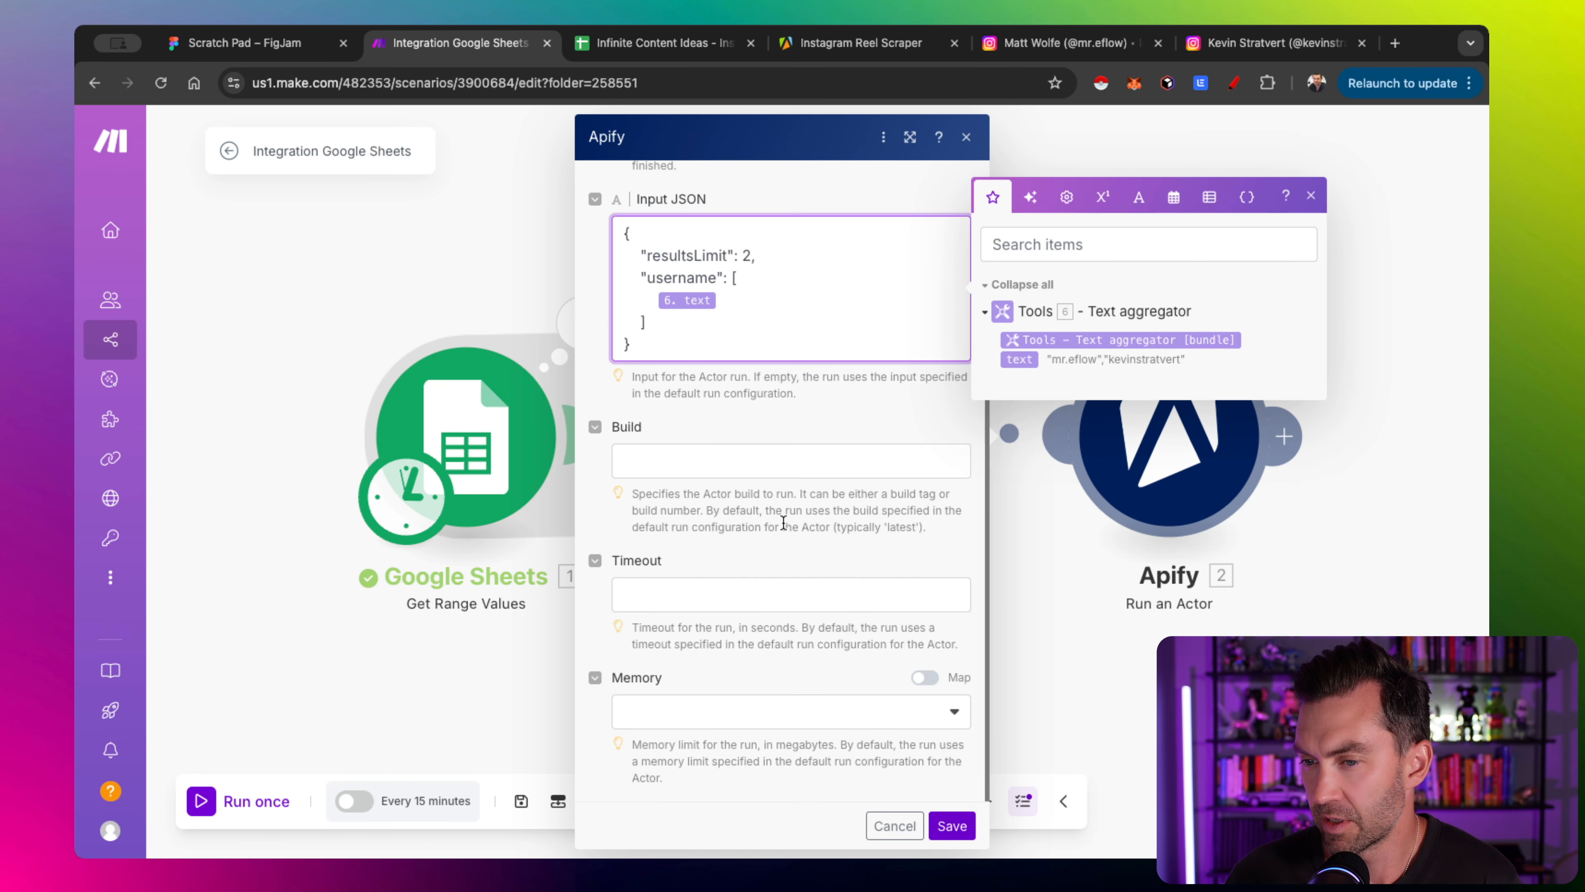
scroll(915, 757, "down", 5)
left_click(952, 826)
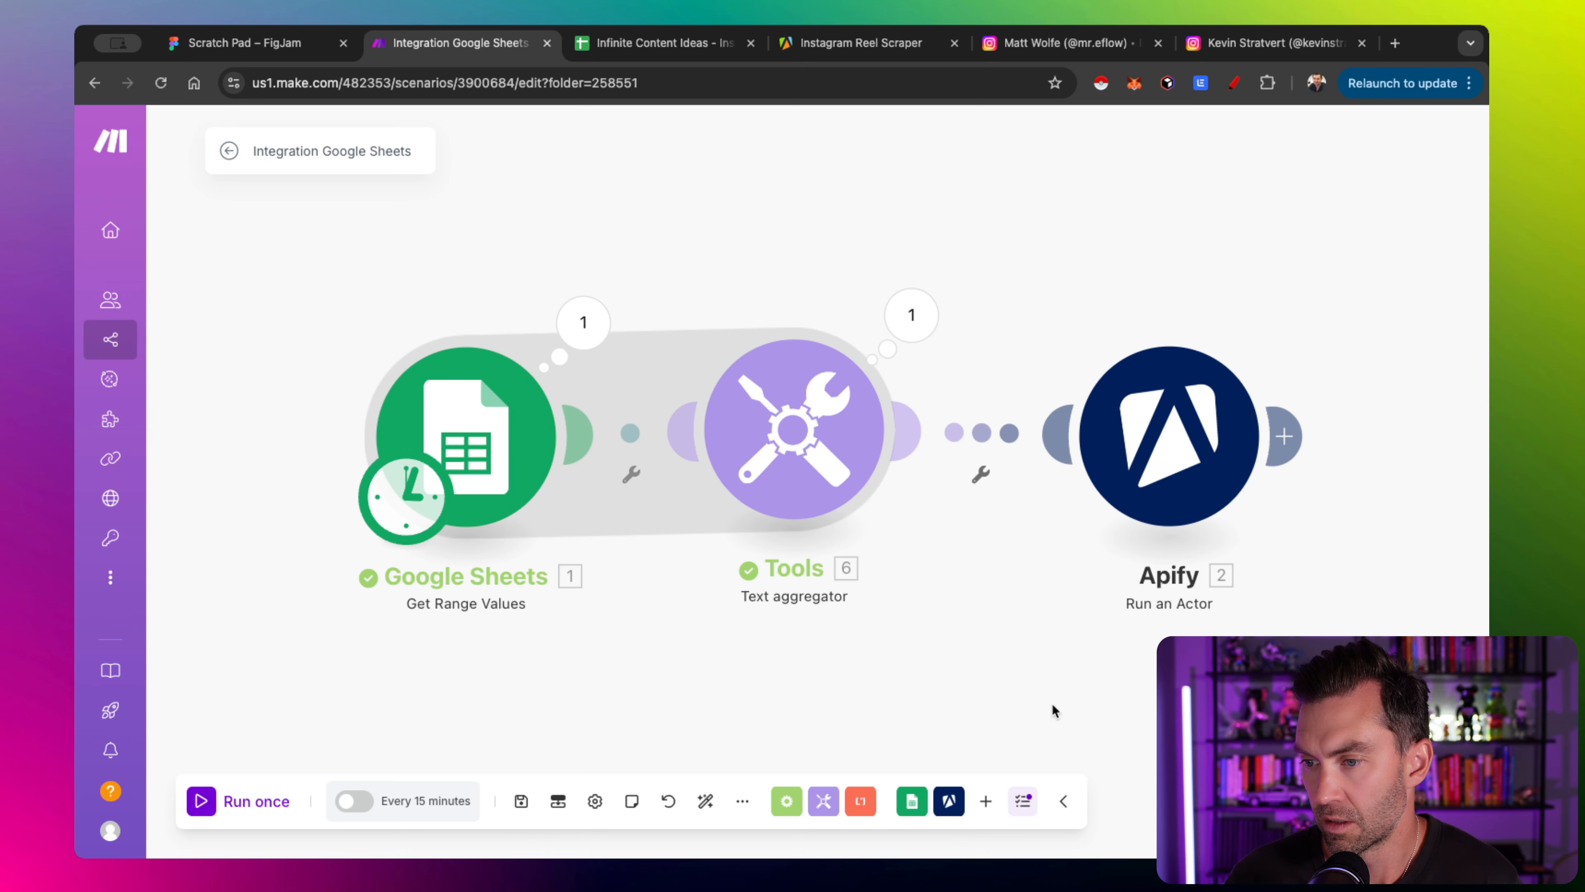
Add Apify's Get Dataset Items module and connect it after the Run an Actor module
left_click_drag(1052, 703, 992, 657)
left_click_drag(1130, 415, 1109, 399)
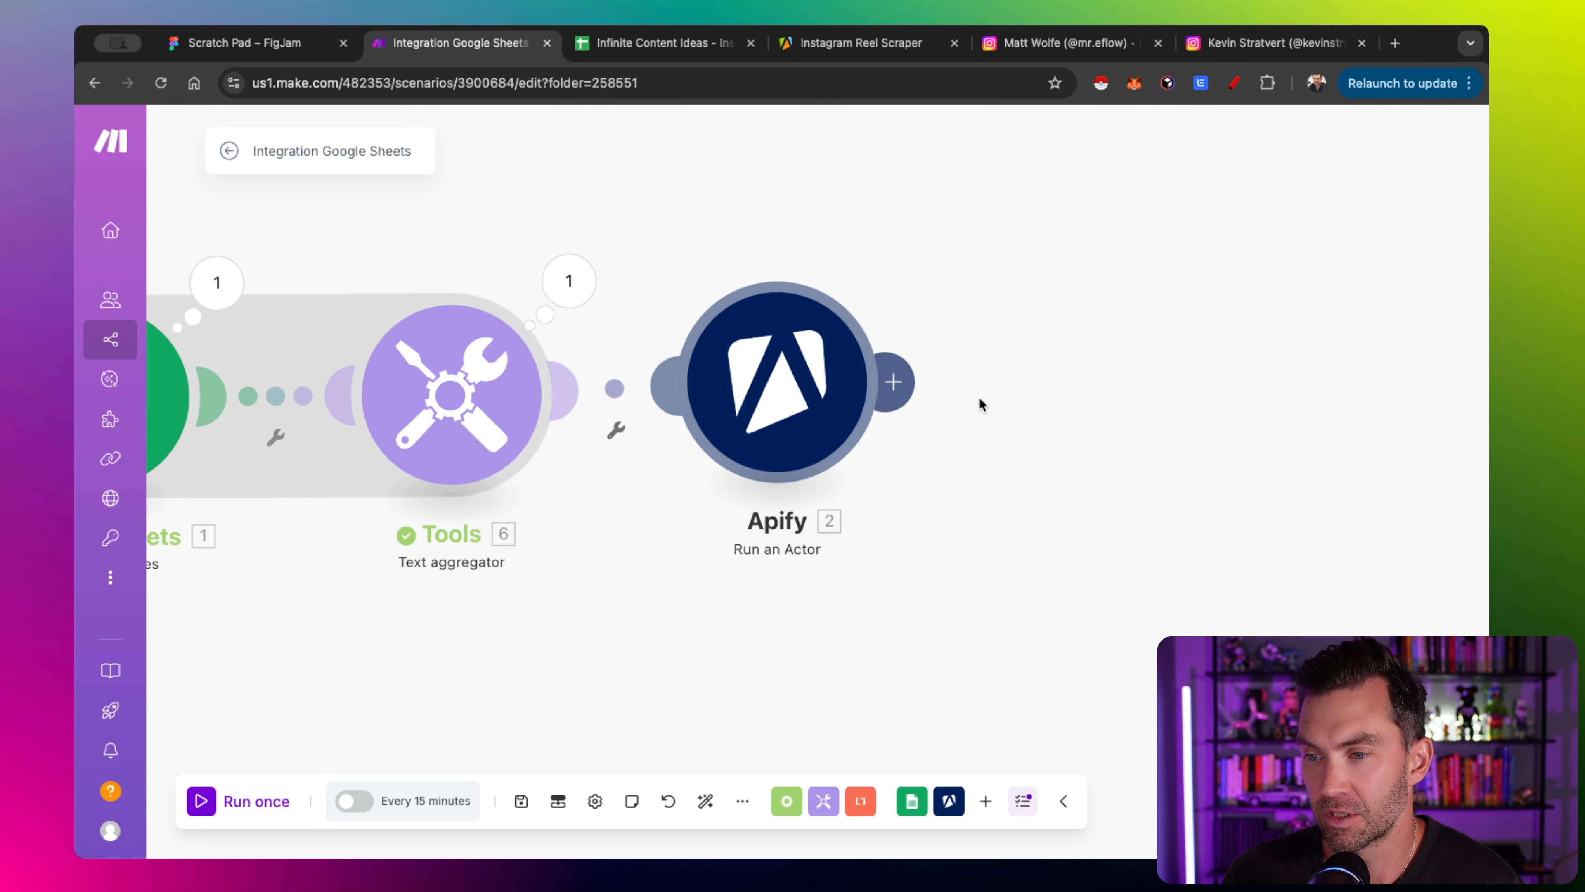
scroll(993, 420, "right", 3)
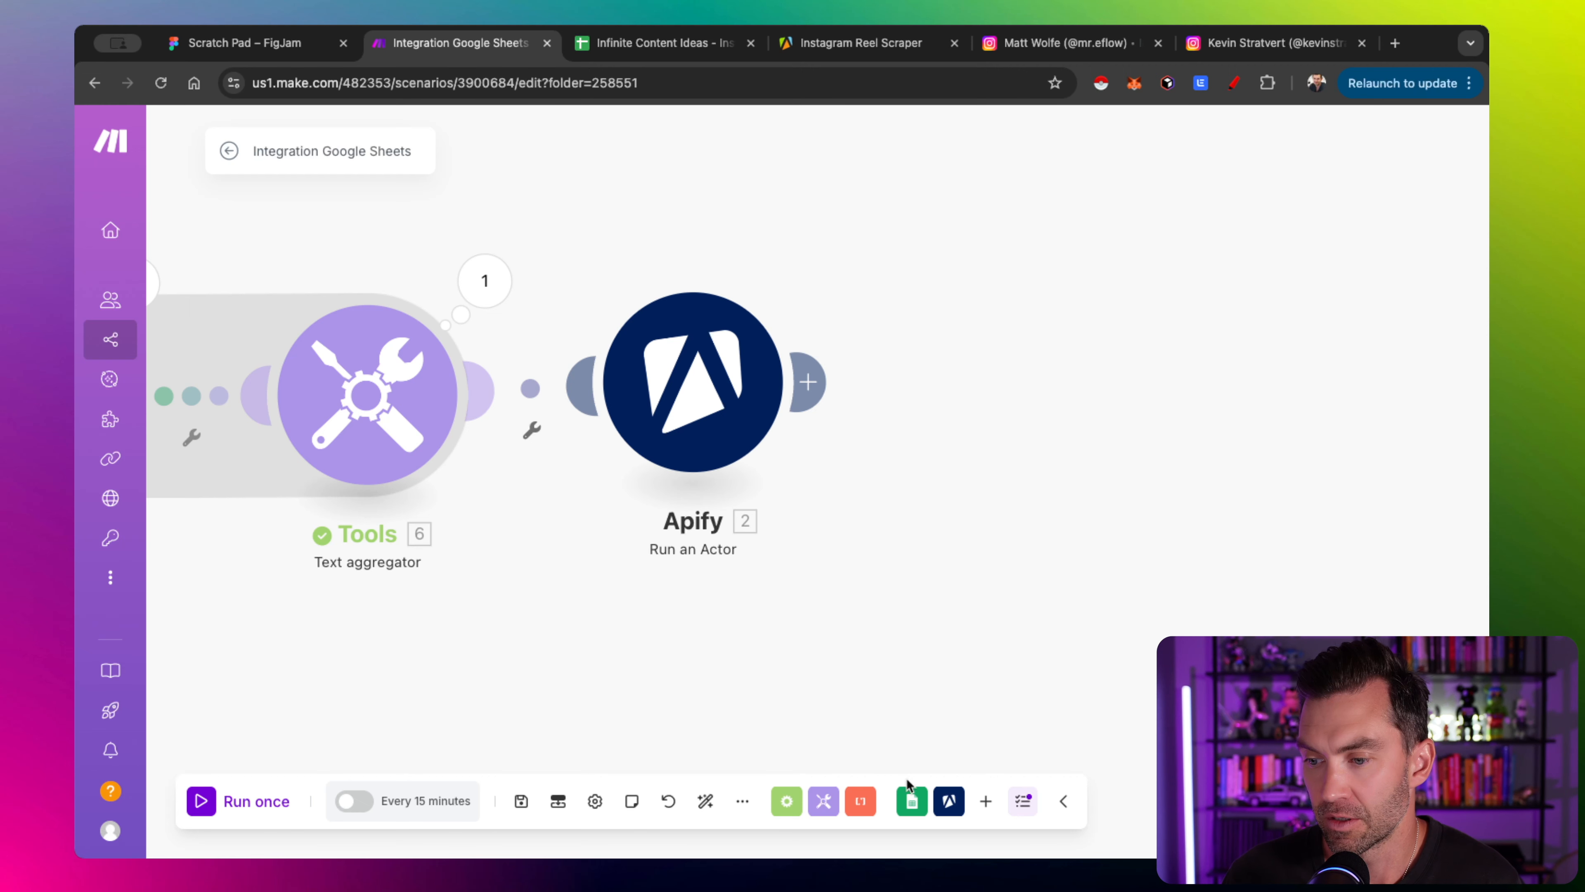
left_click(958, 810)
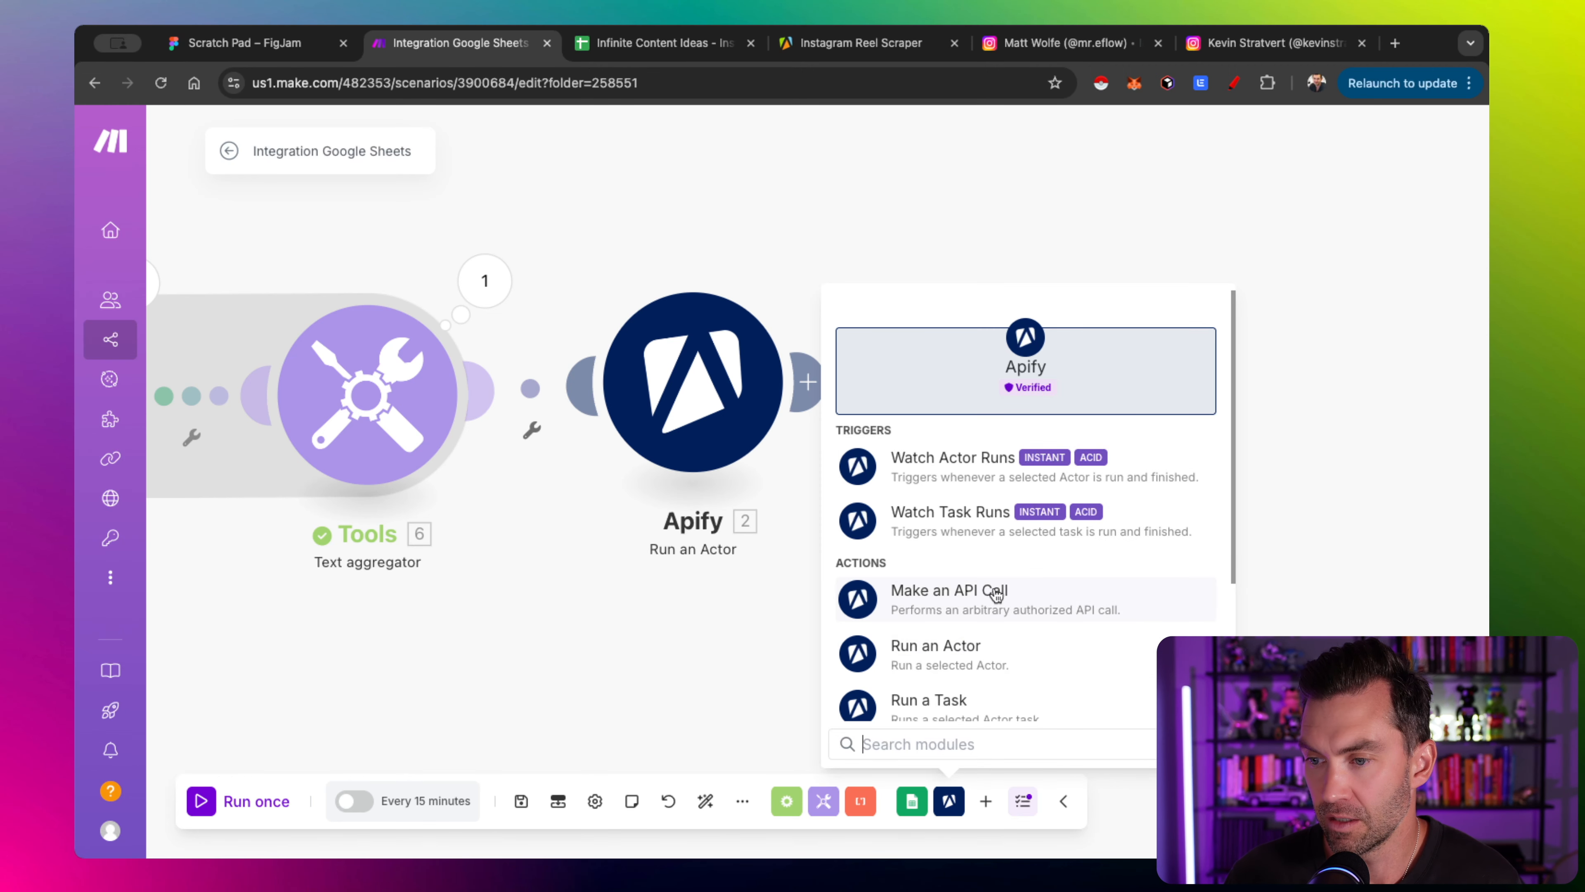
scroll(994, 590, "down", 3)
left_click(950, 690)
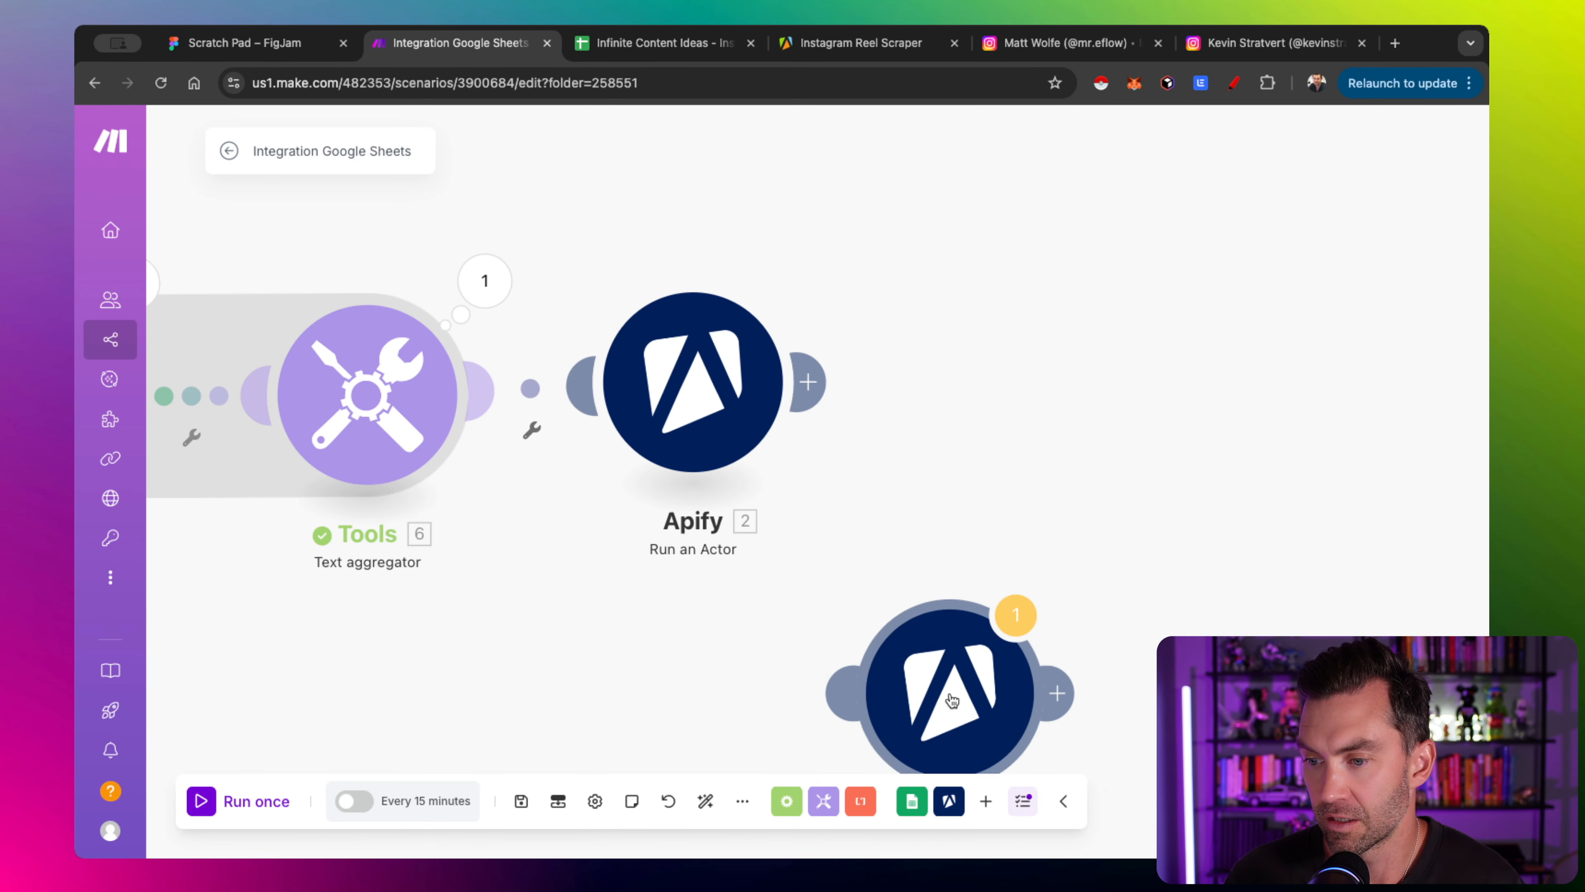
left_click(947, 361)
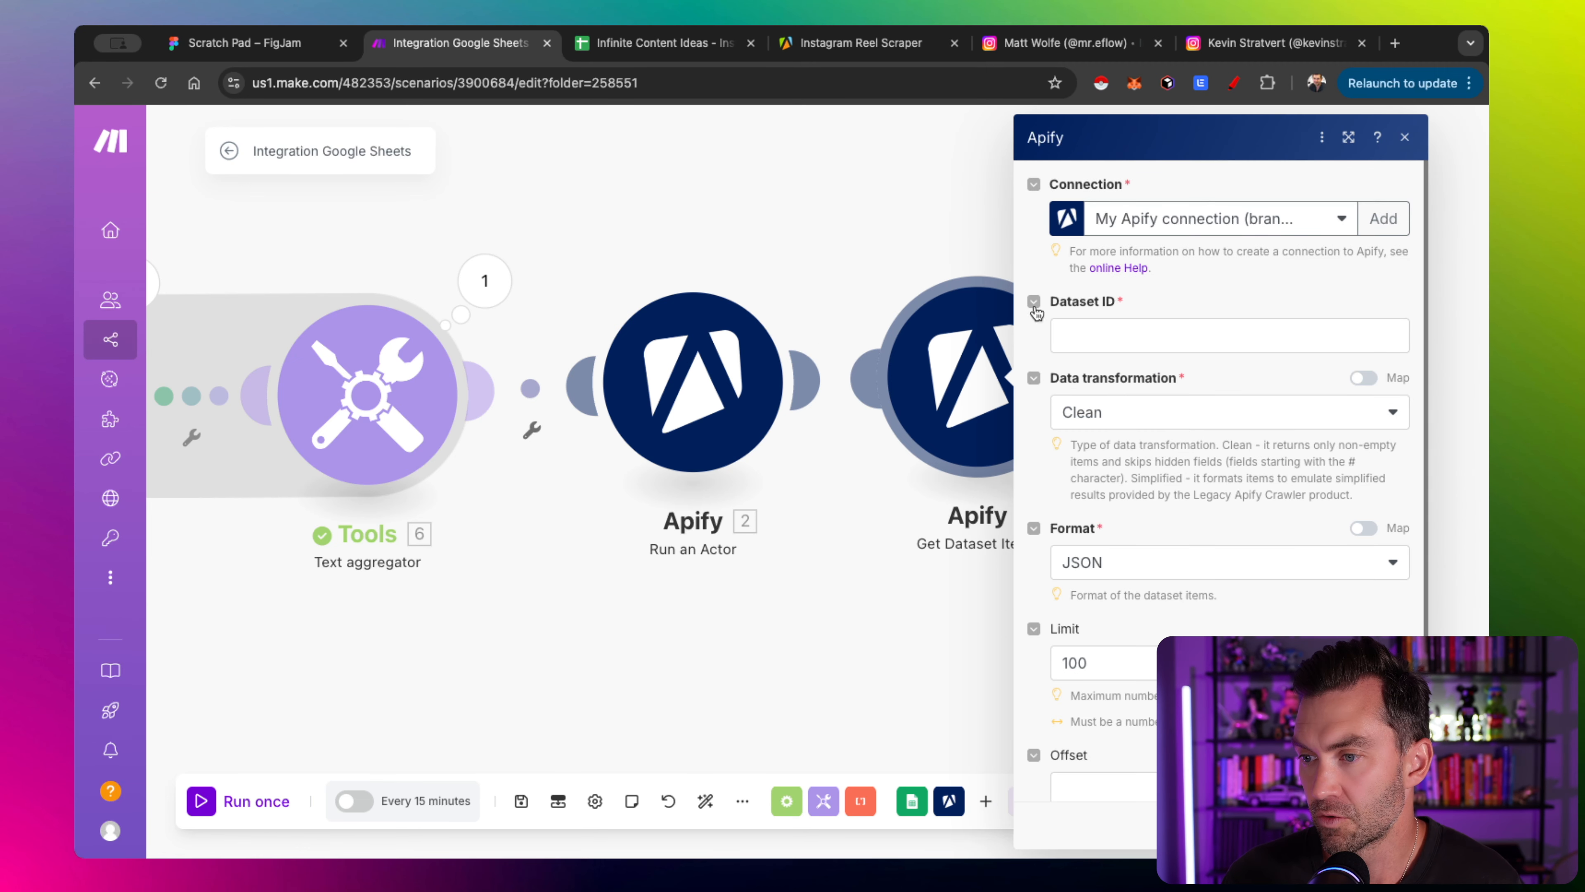
Map the Dataset ID of Get Dataset Items to defaultDatasetId from Run an Actor and save the module
left_click(1087, 337)
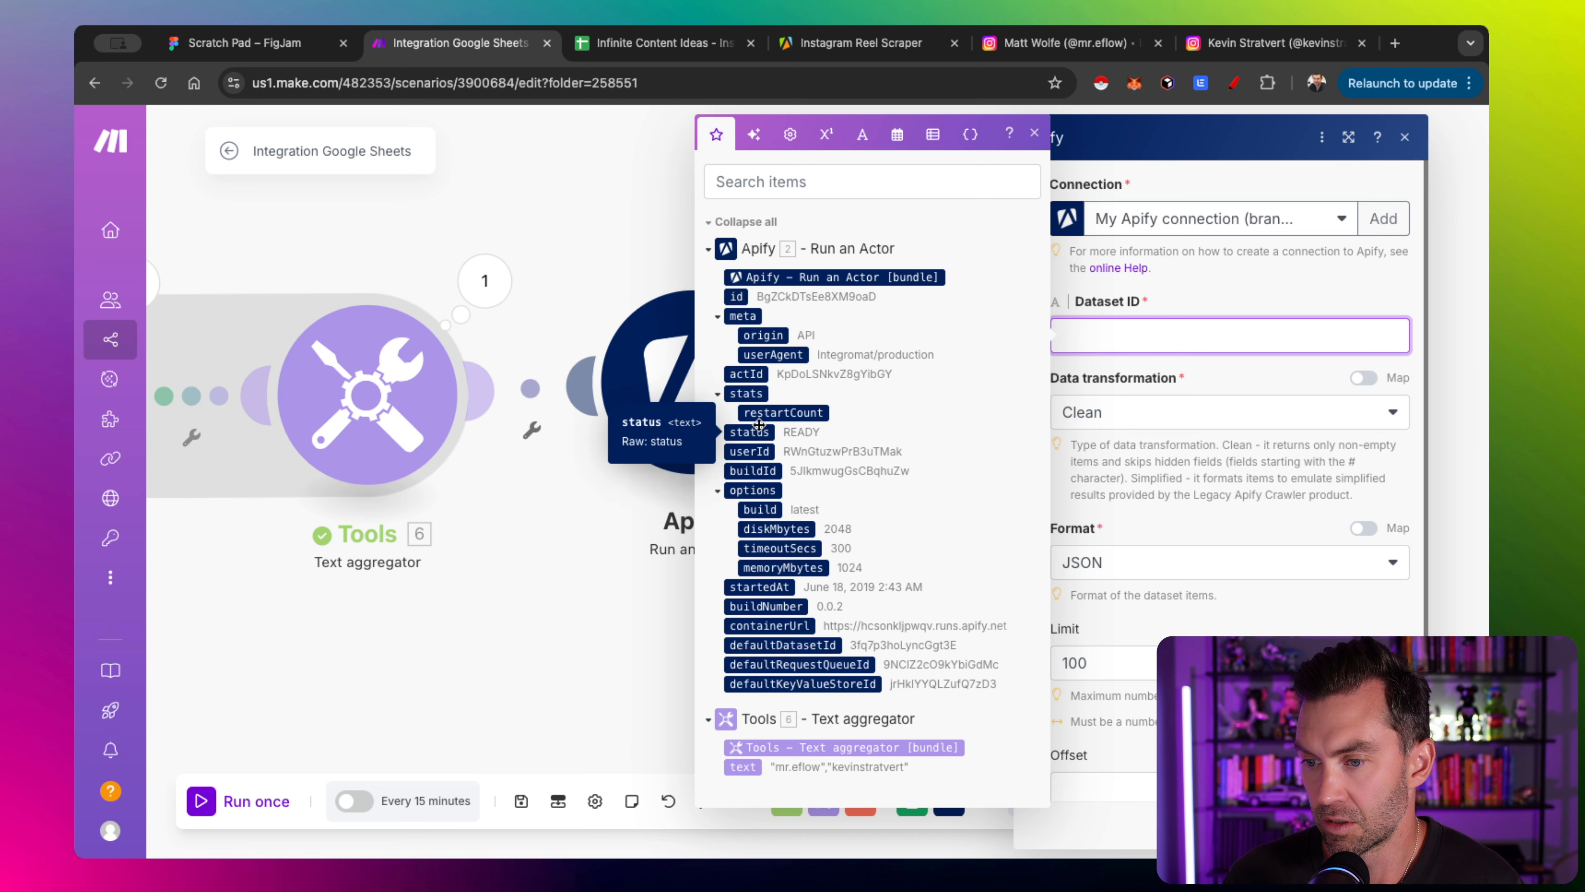
left_click(743, 645)
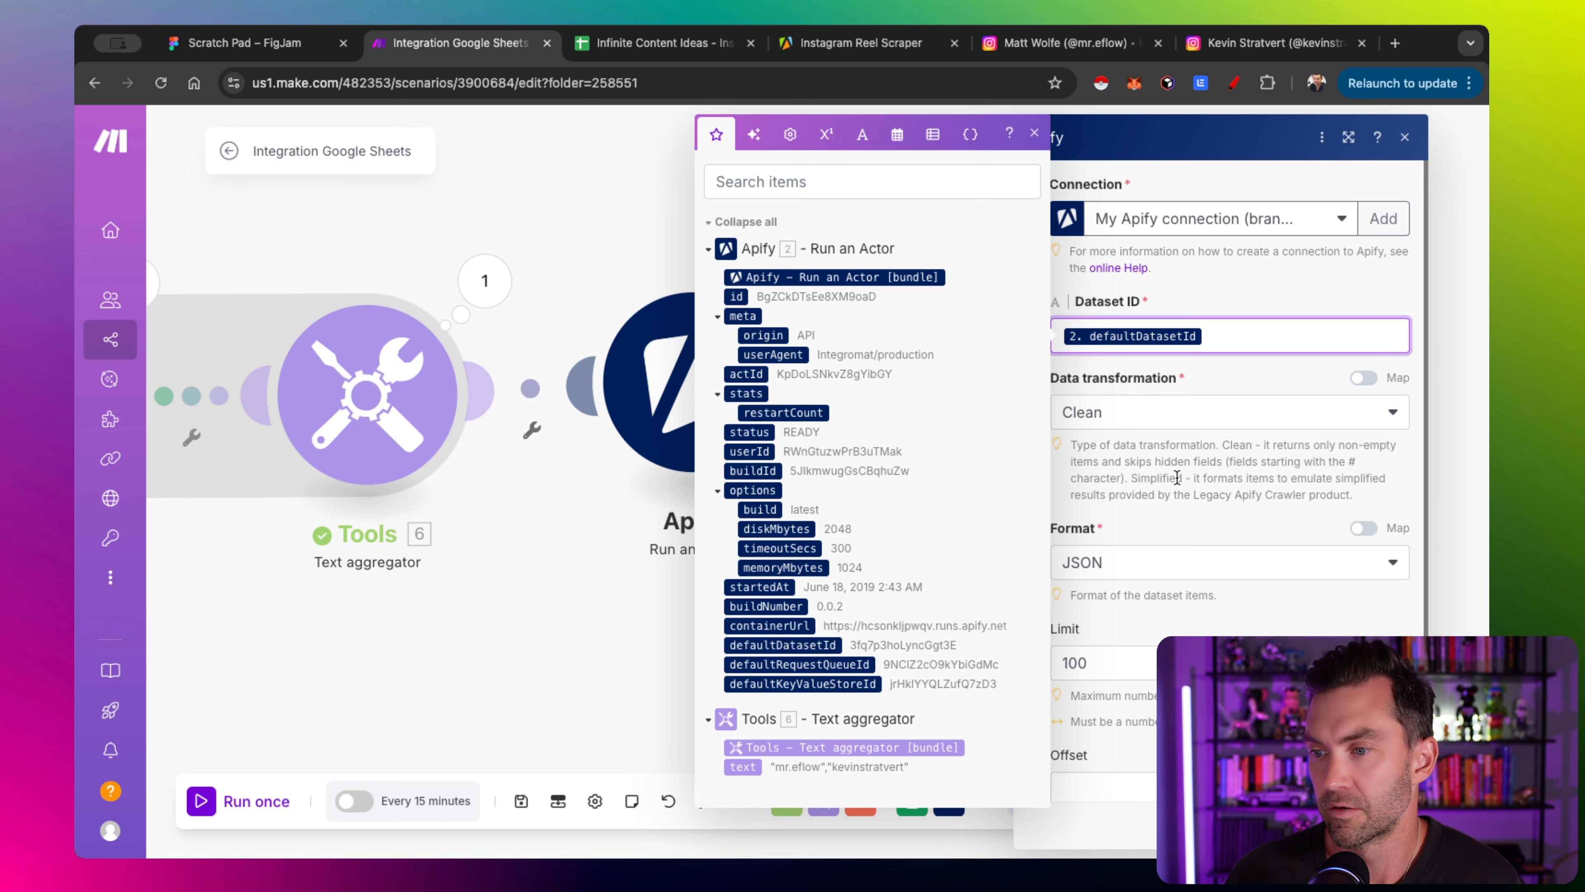
scroll(1177, 478, "down", 1)
left_click(1183, 467)
scroll(1185, 567, "down", 1)
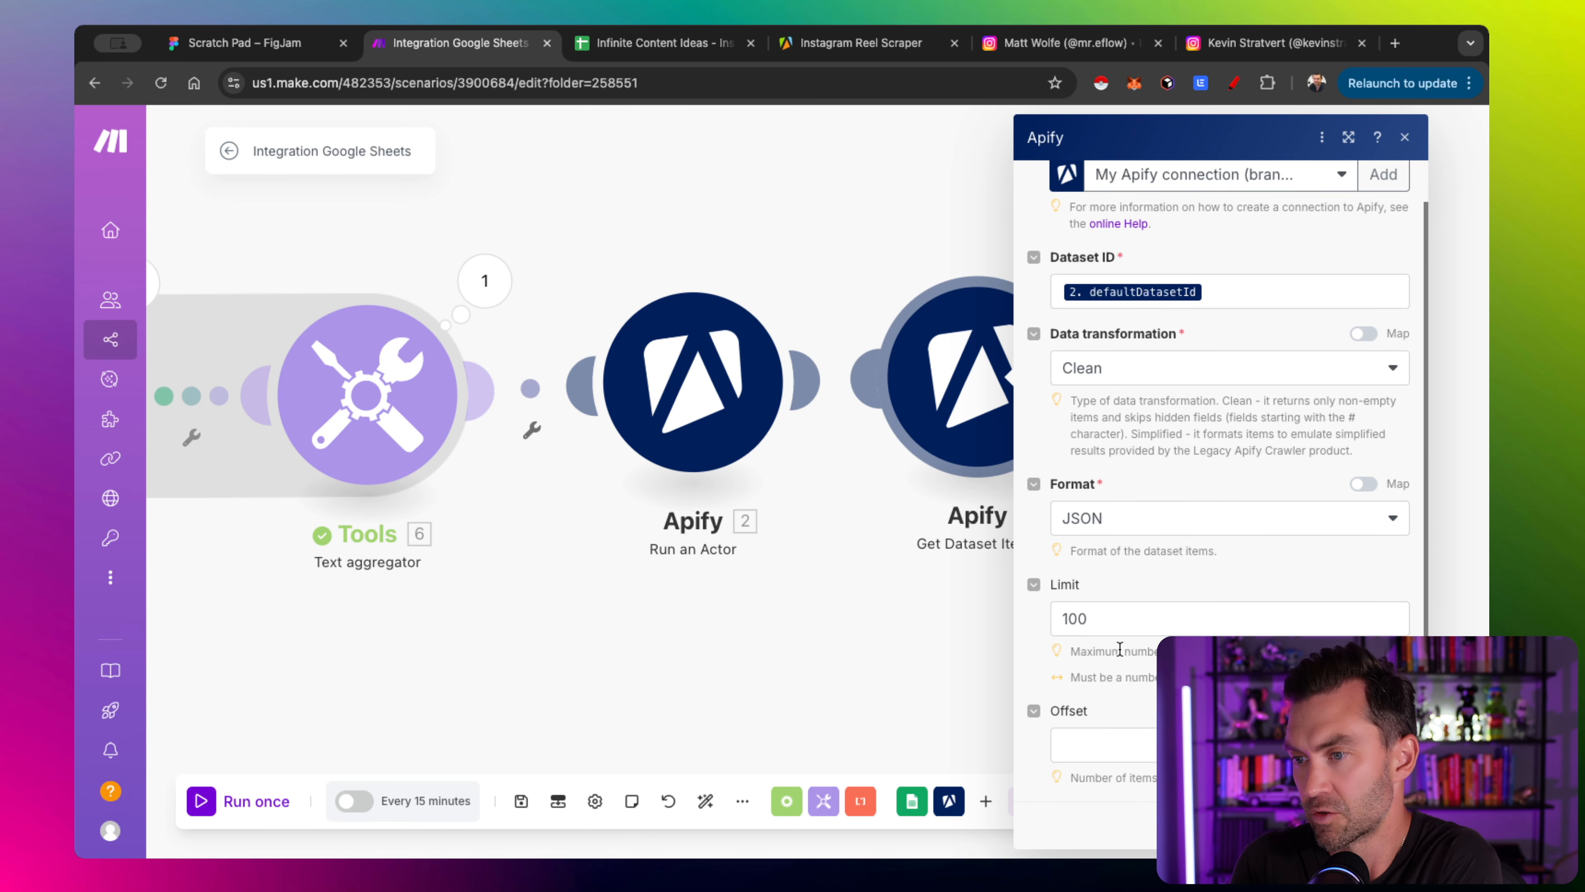
left_click(1387, 825)
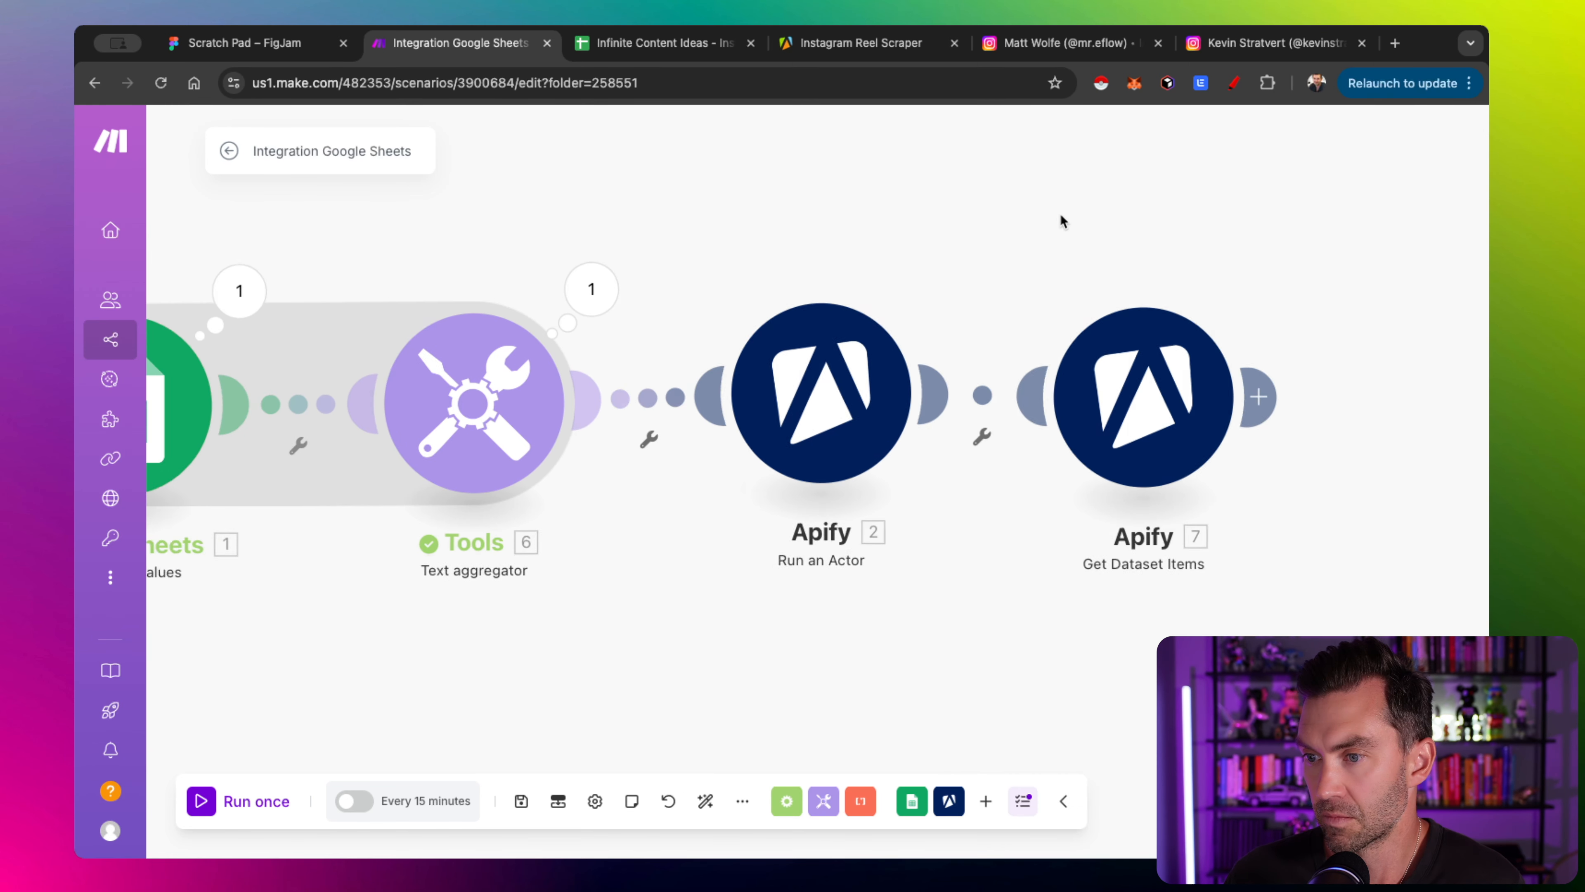
left_click_drag(1062, 215, 964, 215)
right_click(685, 395)
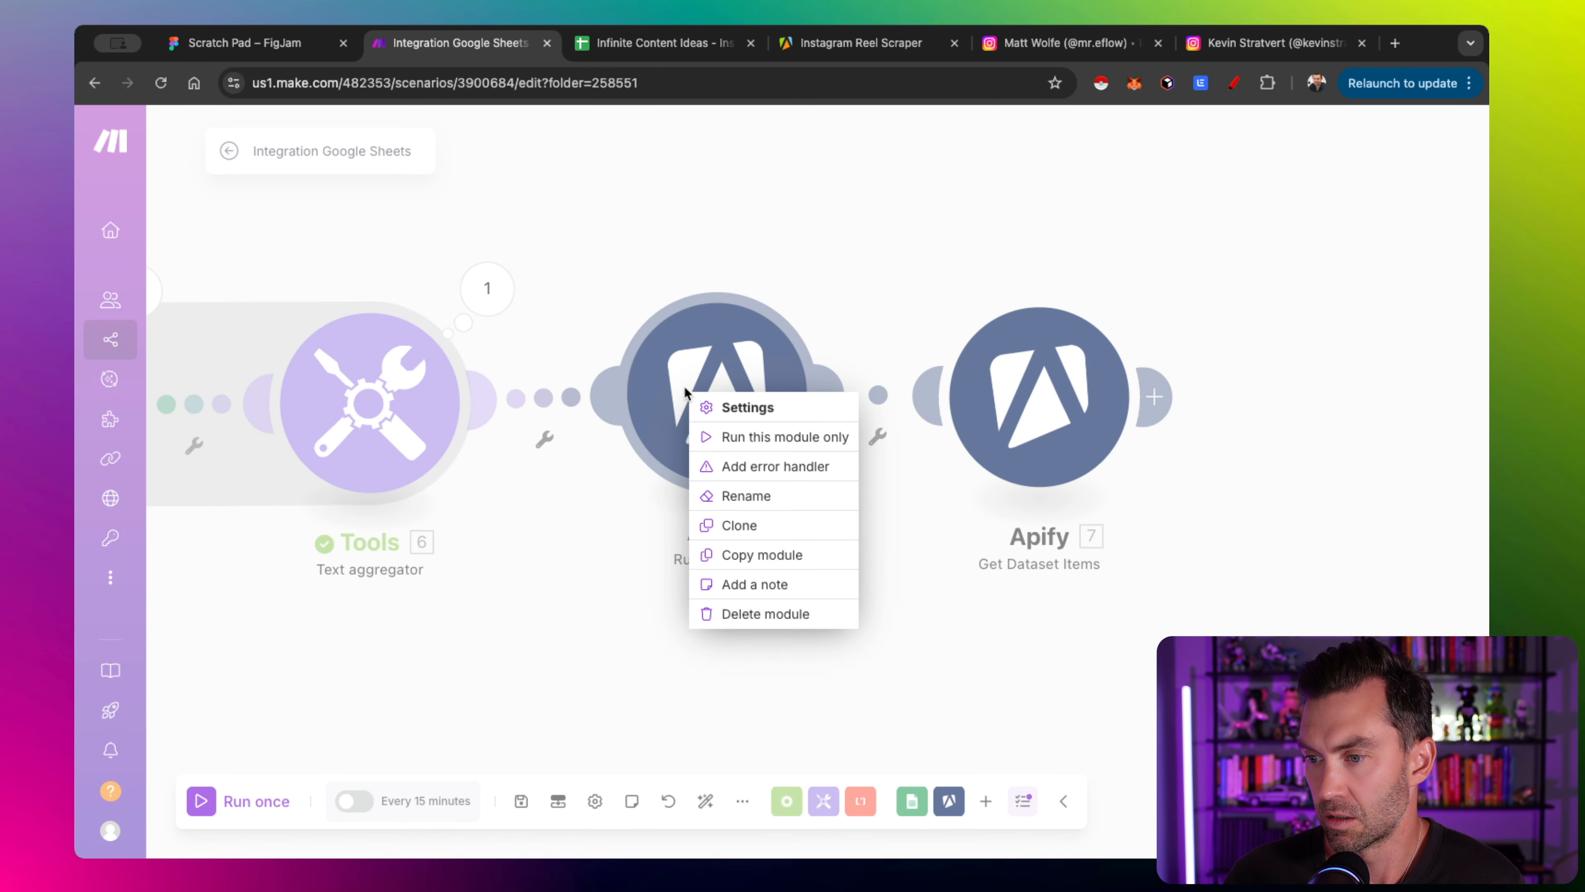
left_click(876, 199)
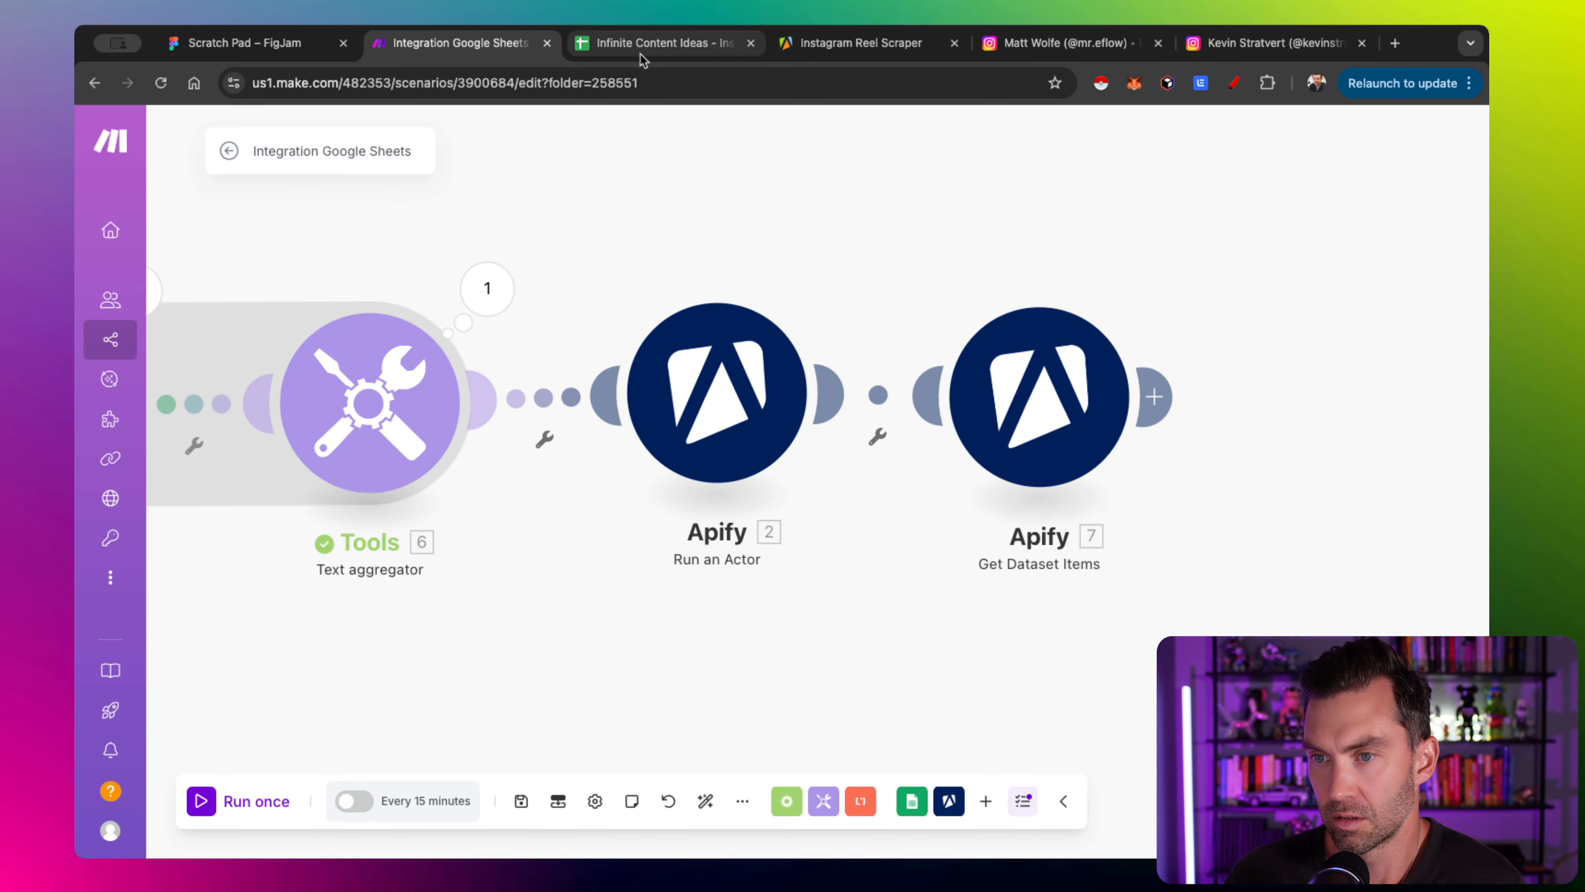
Switch to the Google Sheet and delete the second Instagram username in cell A3 of the Profile Urls sheet
left_click(627, 42)
left_click(212, 307)
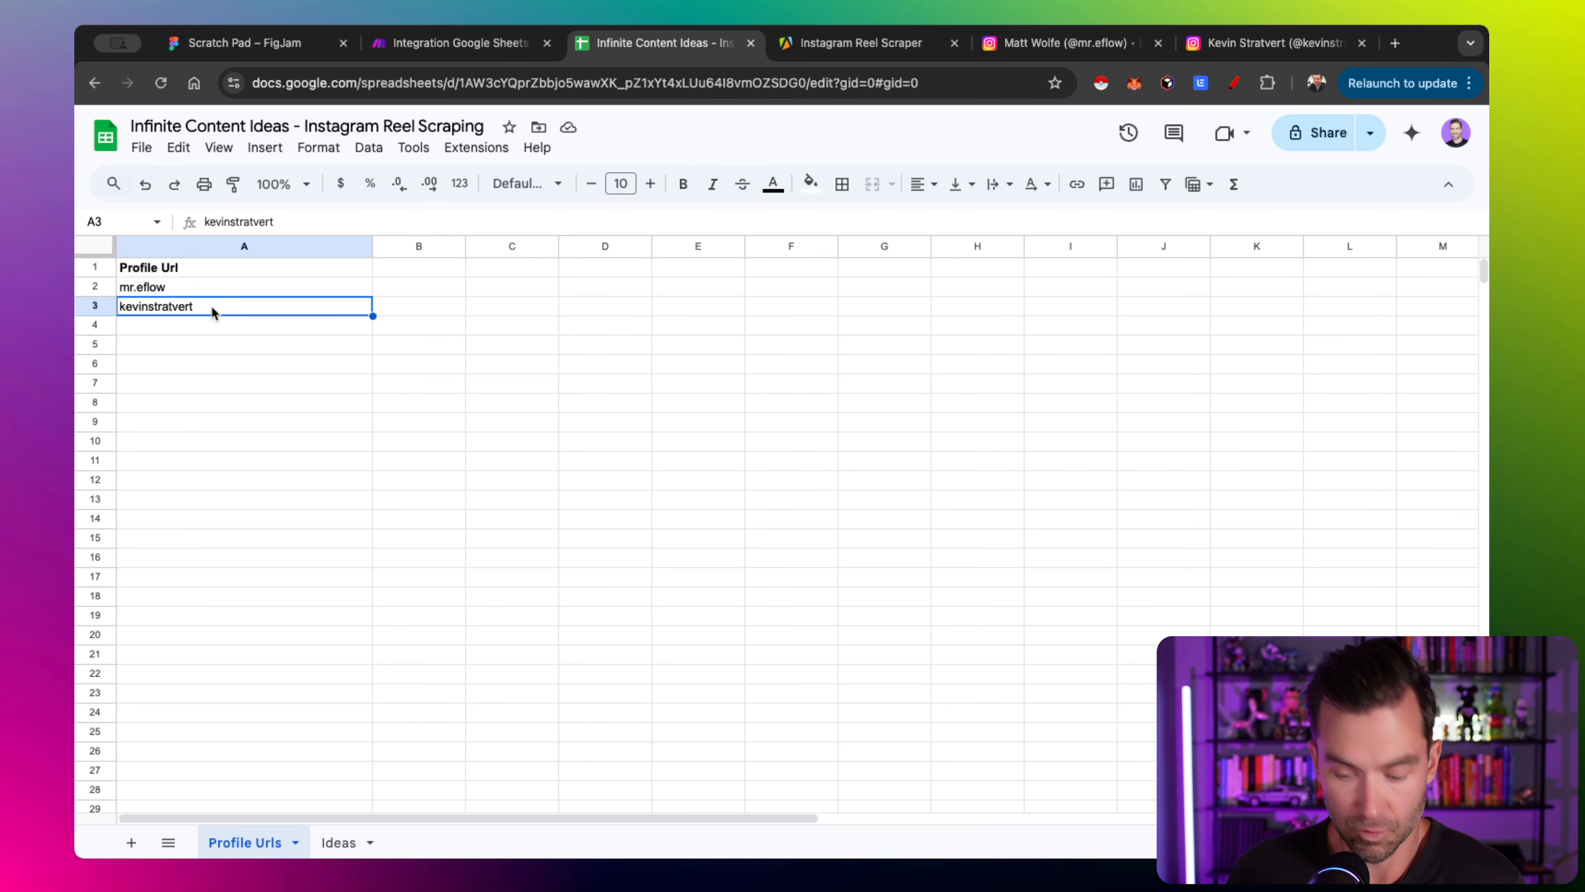
key("BackSpace")
left_click(256, 368)
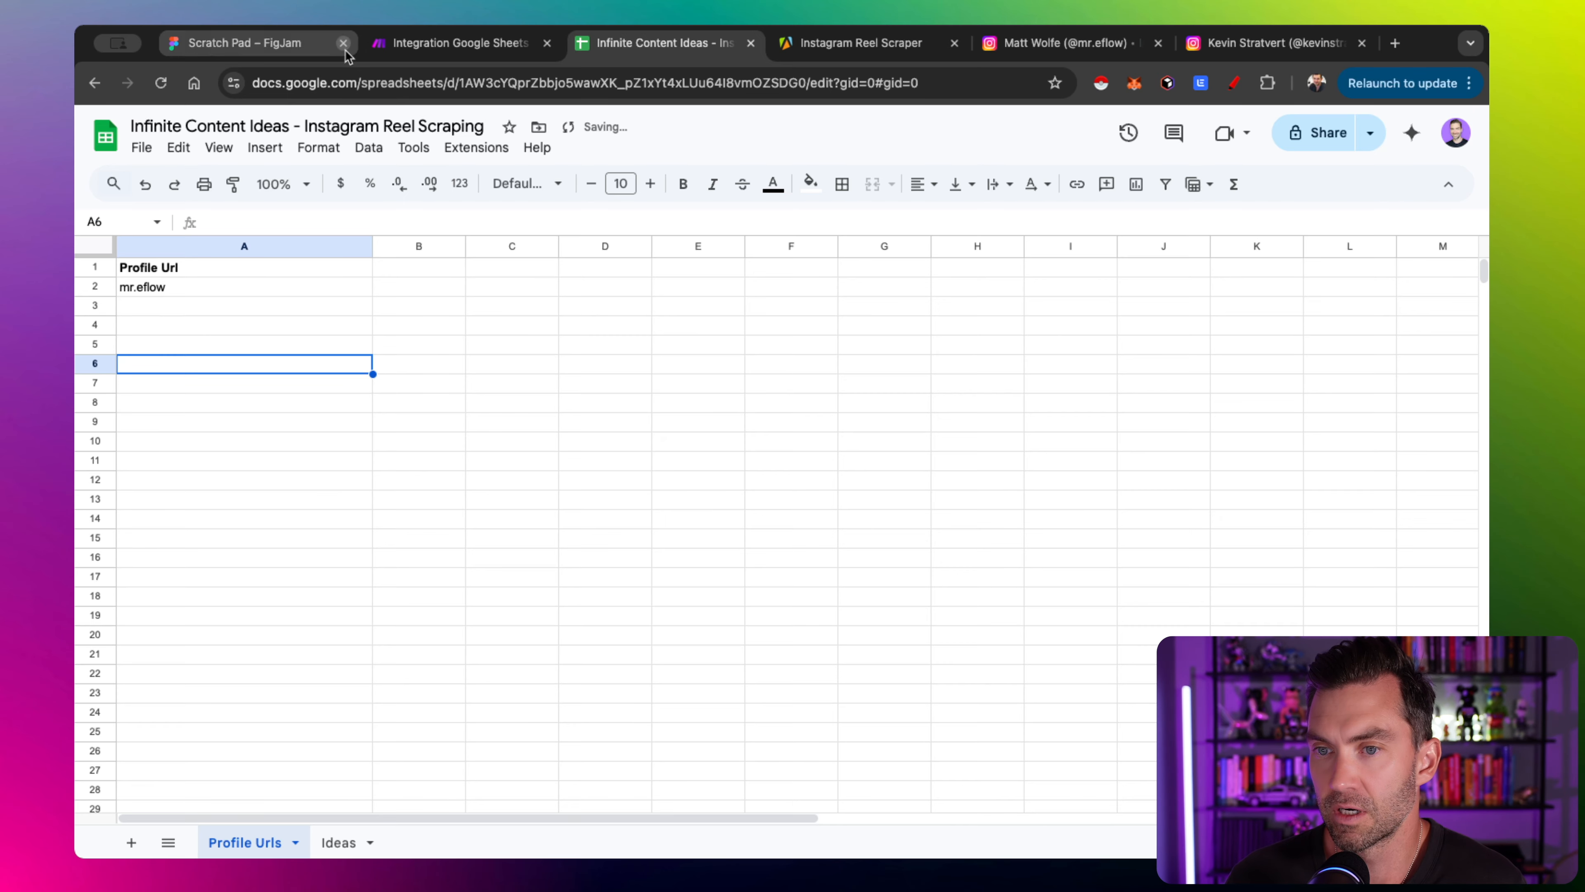
Return to the Make scenario and run it once with all four modules
left_click(437, 45)
left_click_drag(428, 238, 633, 225)
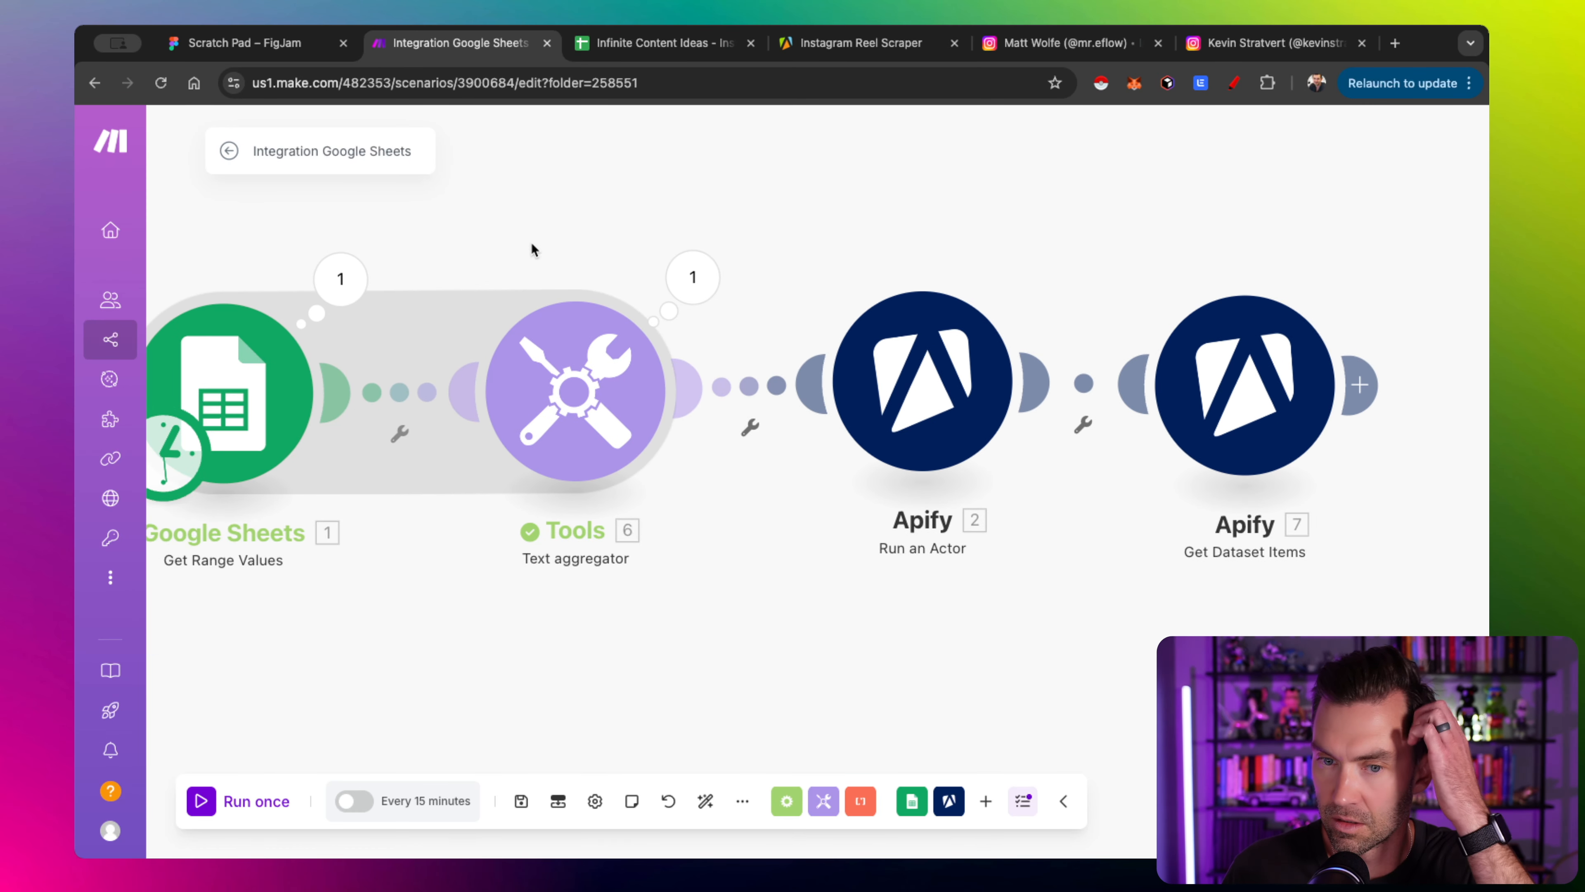
left_click_drag(532, 242, 611, 244)
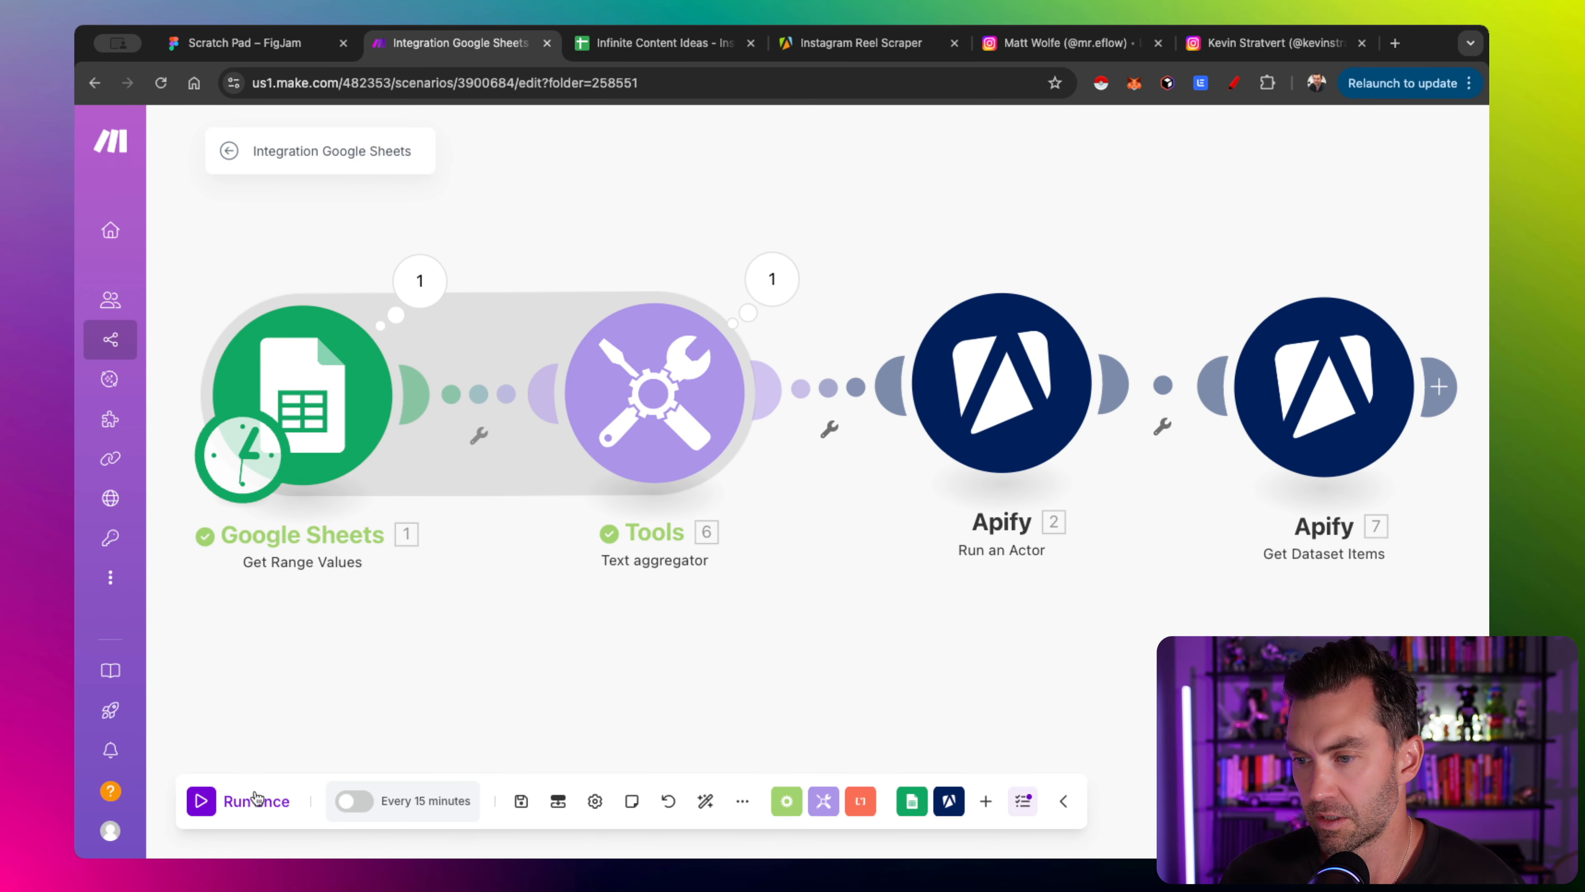
left_click(201, 803)
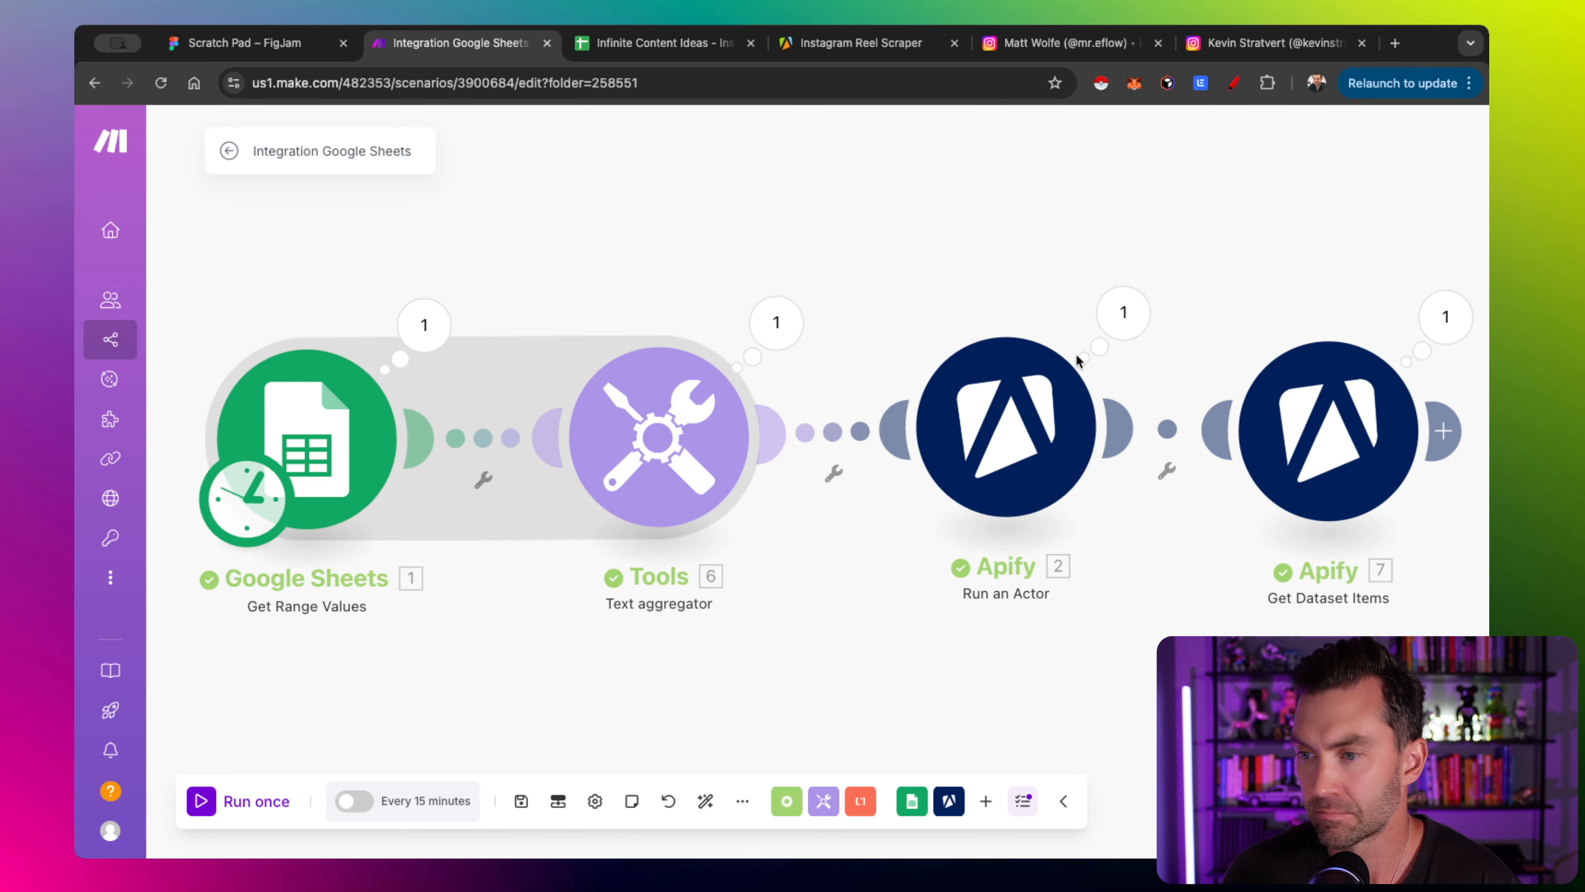
Inspect the Run an Actor results, checking the Input JSON that was sent and the output bundle, and close them
left_click_drag(1226, 266, 1014, 269)
left_click(913, 316)
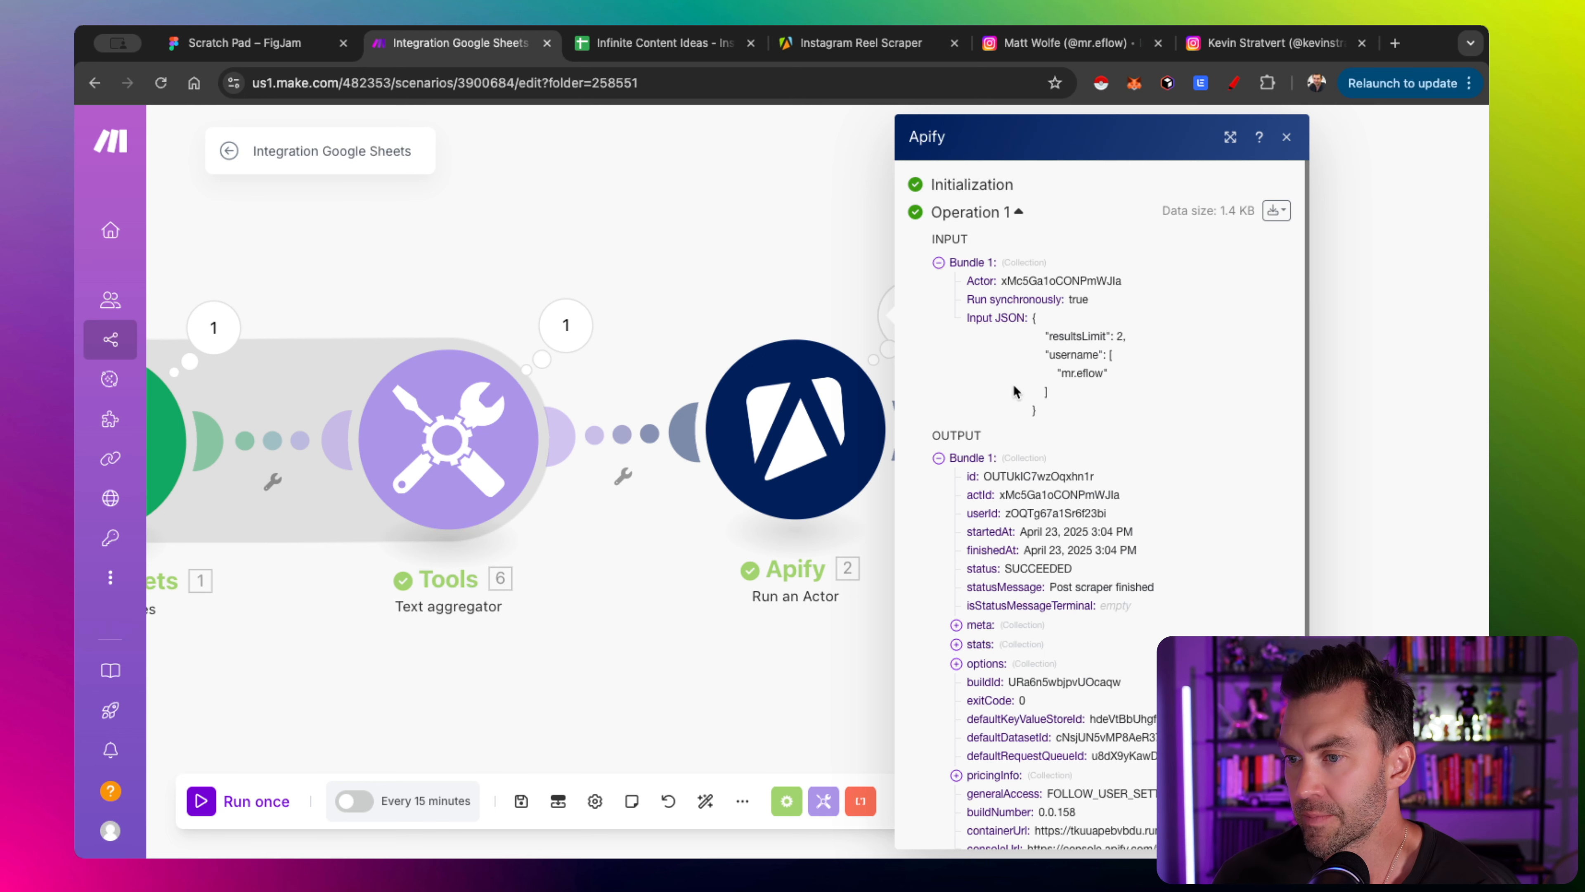
left_click_drag(1034, 332, 1073, 423)
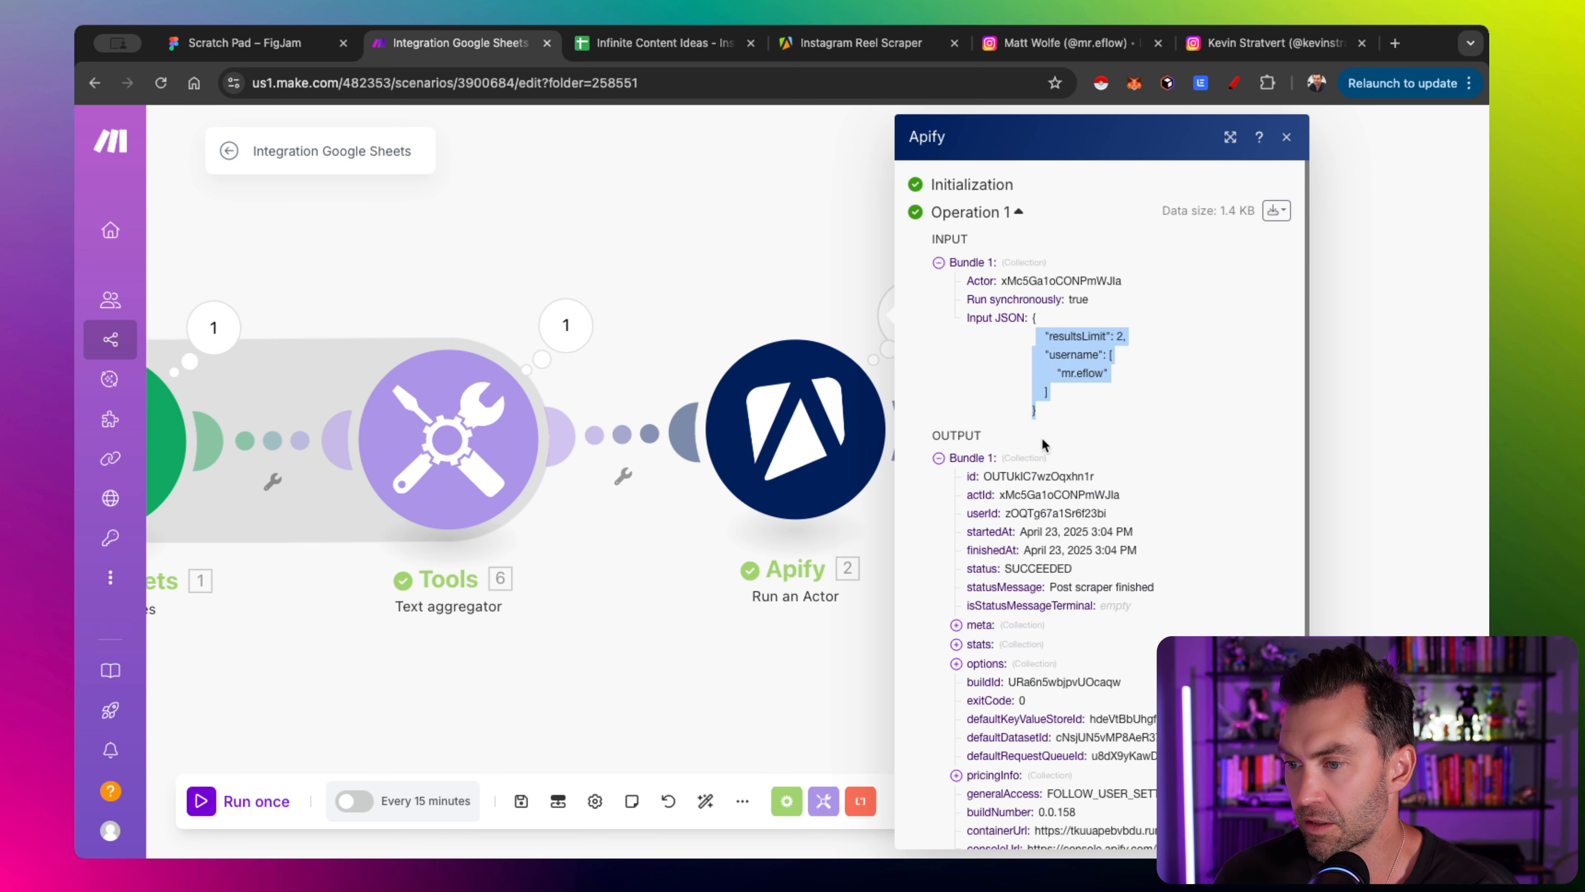
scroll(1043, 444, "down", 2)
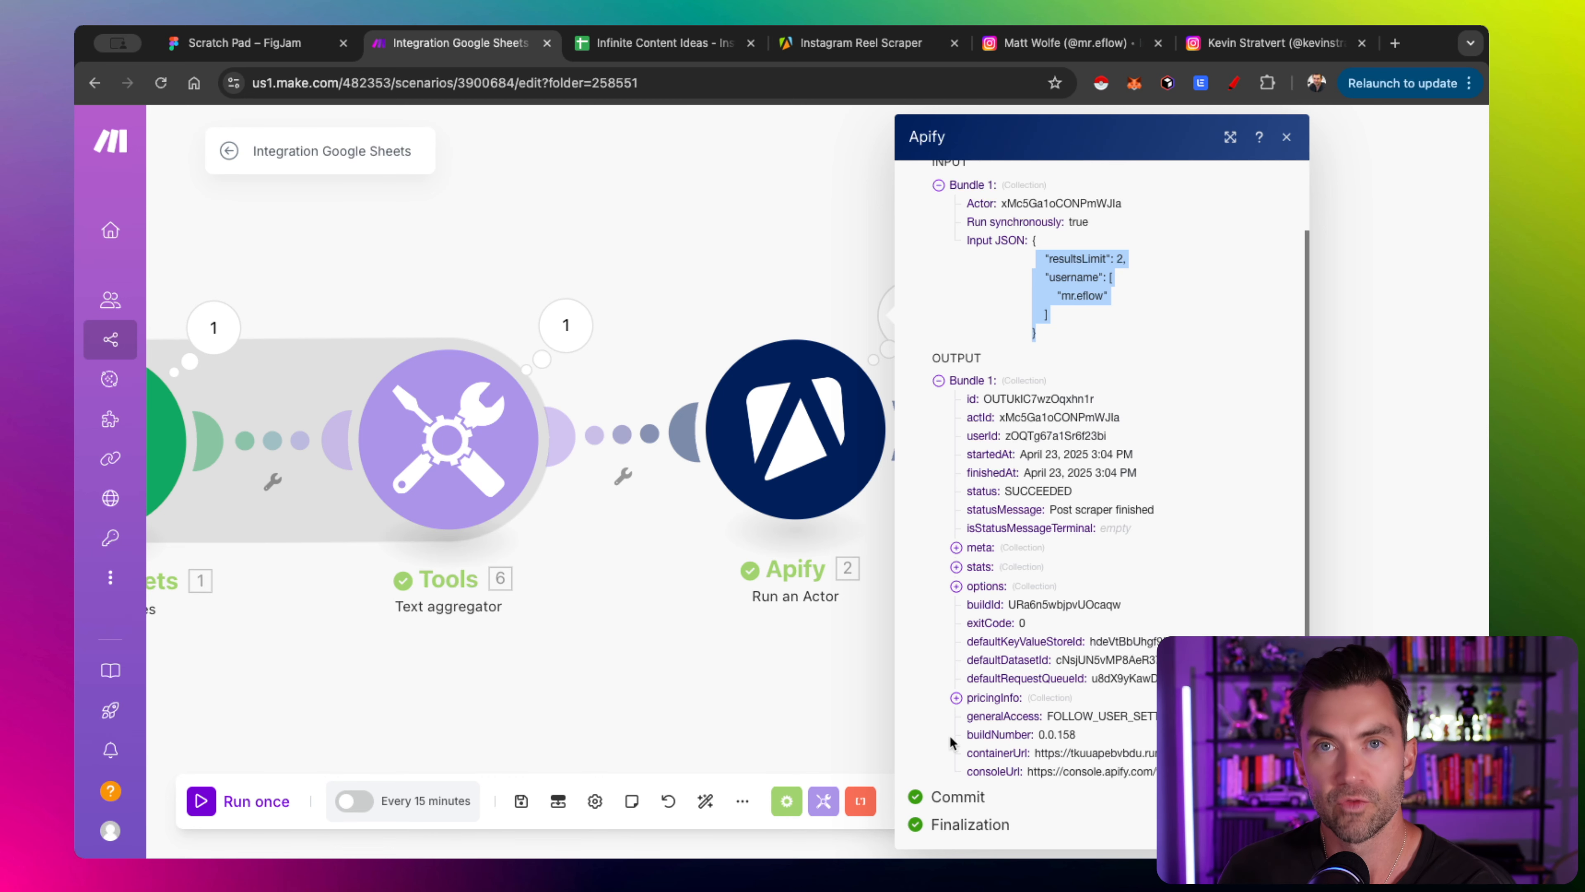
left_click(686, 231)
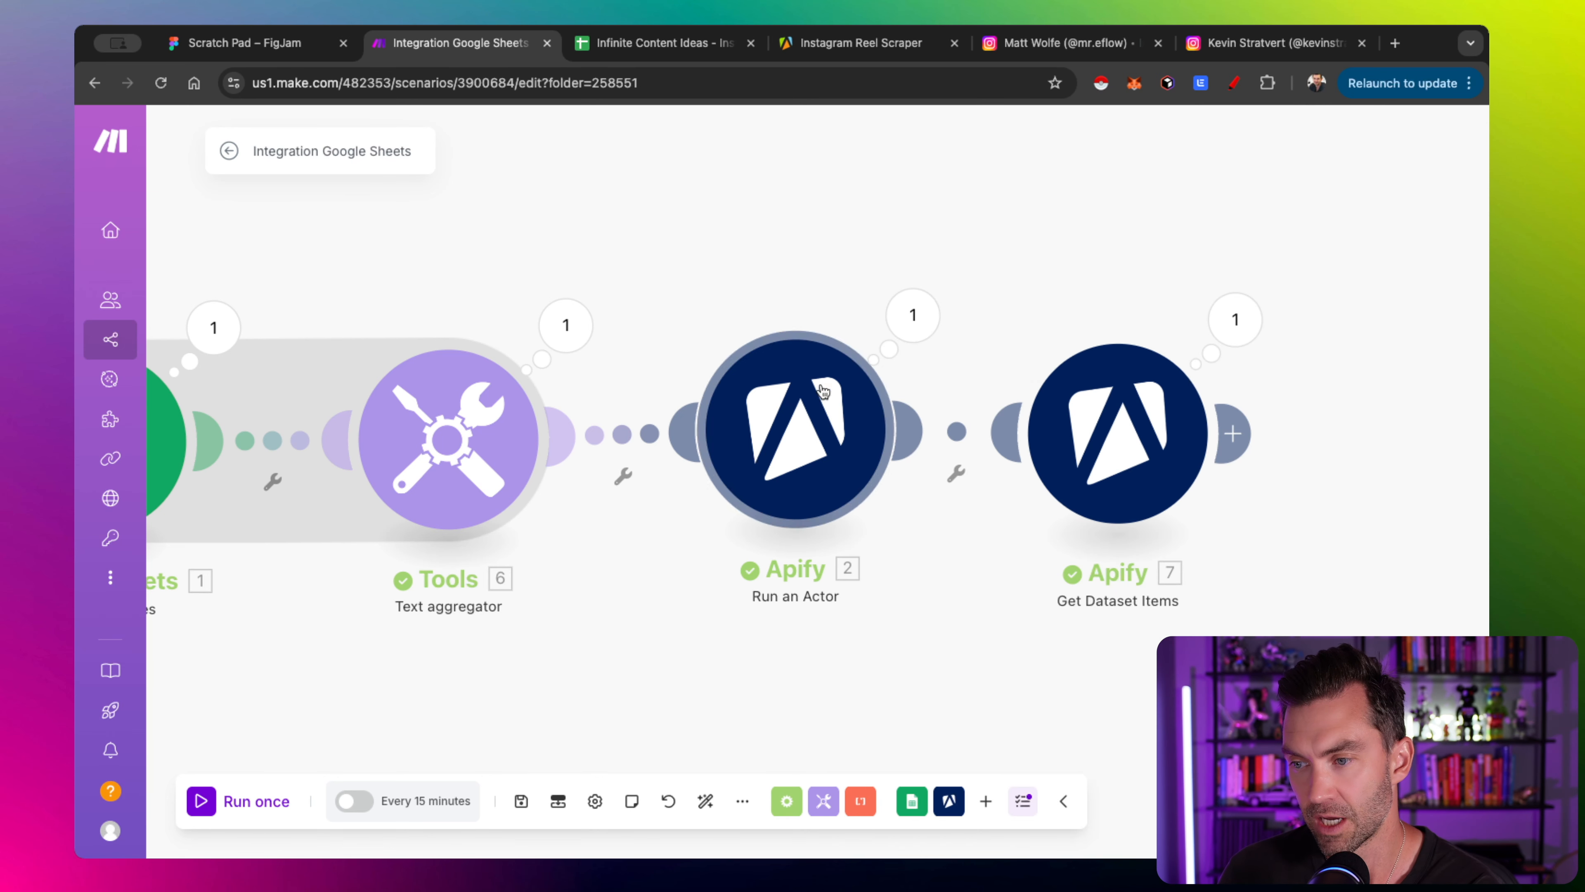
Open the Get Dataset Items results and review the output bundles returned for the scraped reels
mouse_move(1177, 445)
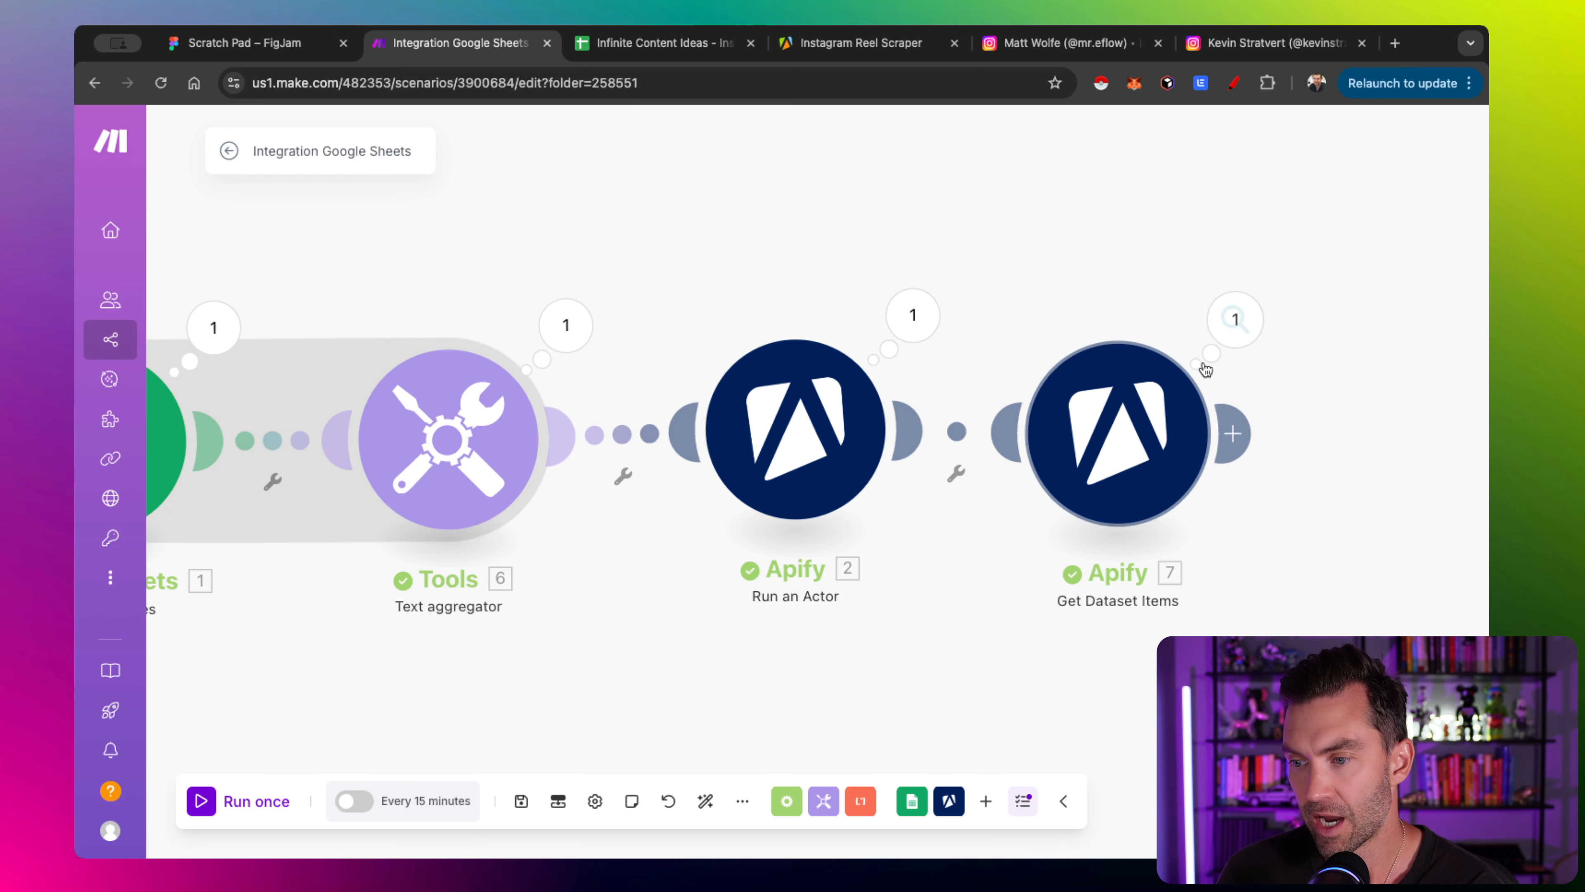
left_click(1233, 334)
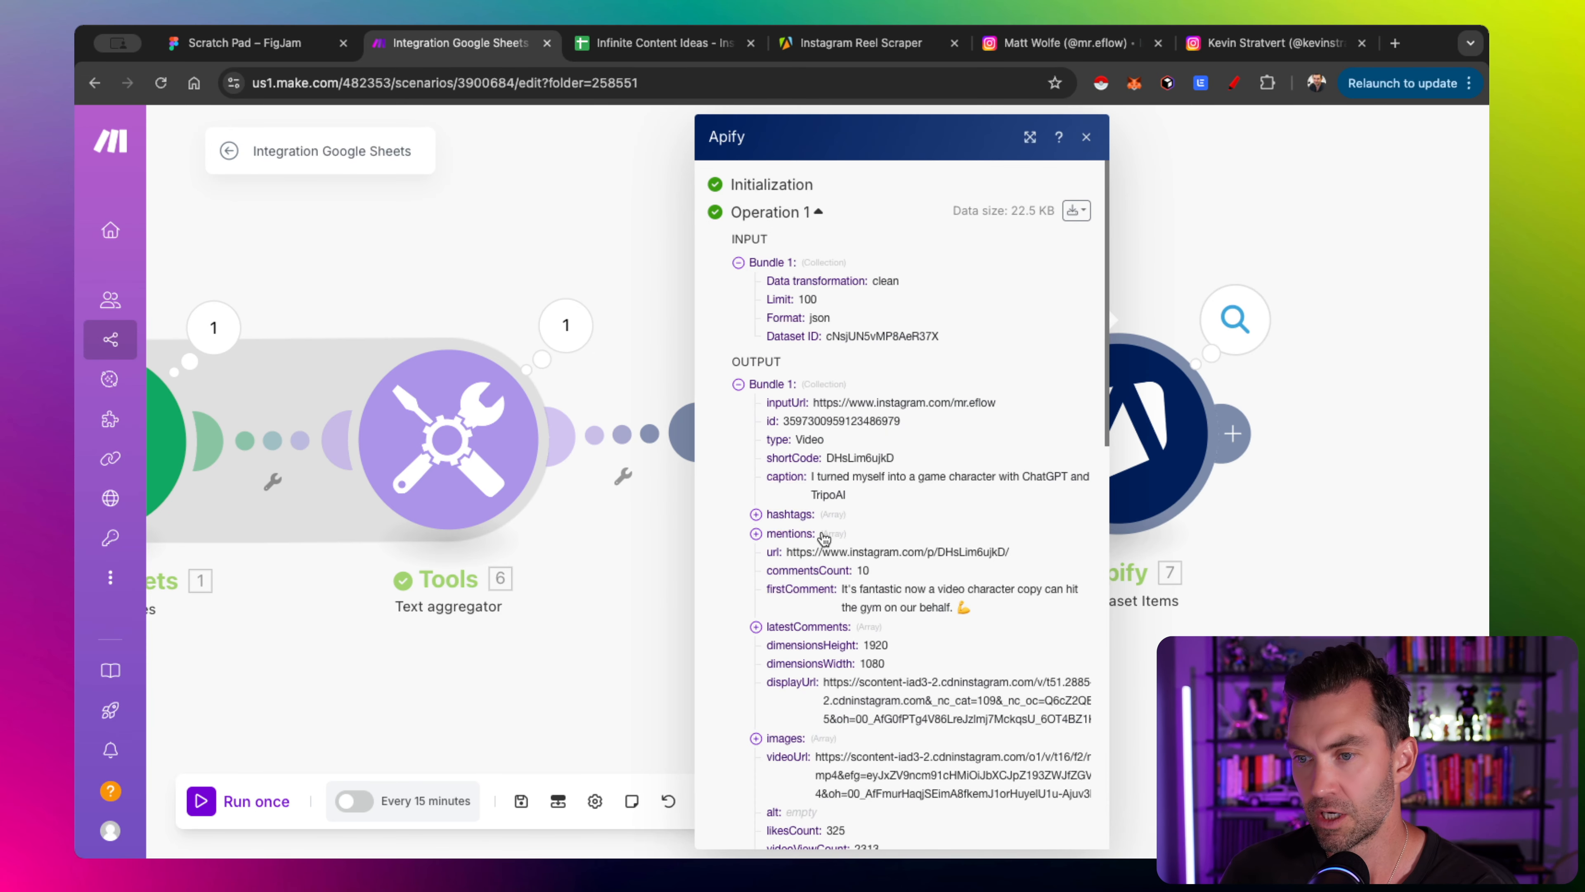
scroll(824, 539, "down", 3)
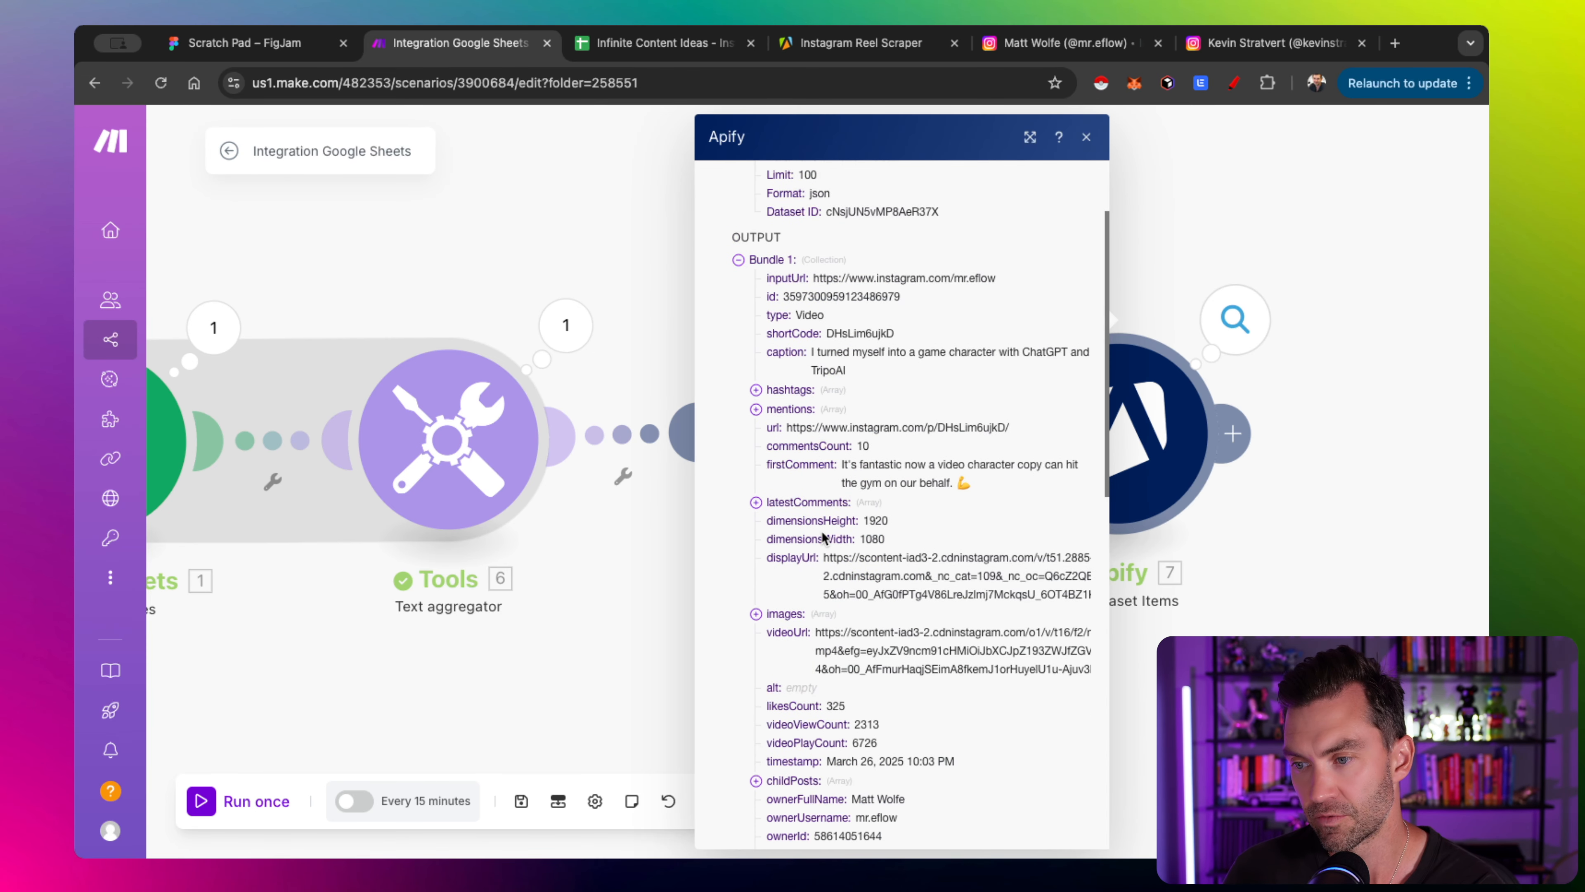
scroll(825, 539, "down", 12)
scroll(823, 536, "up", 4)
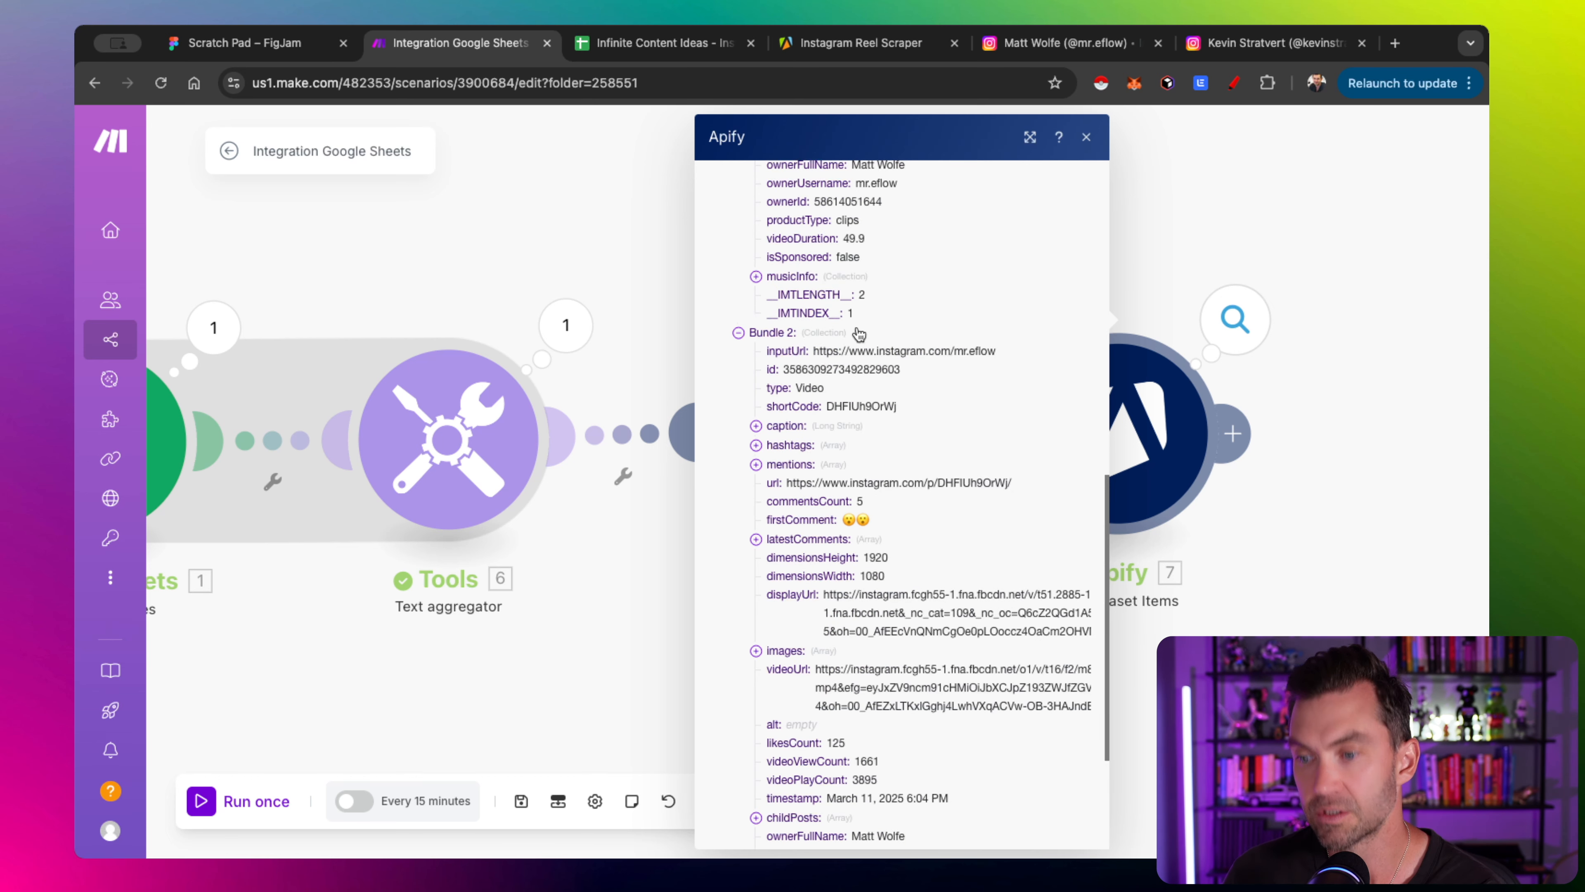
scroll(859, 335, "up", 10)
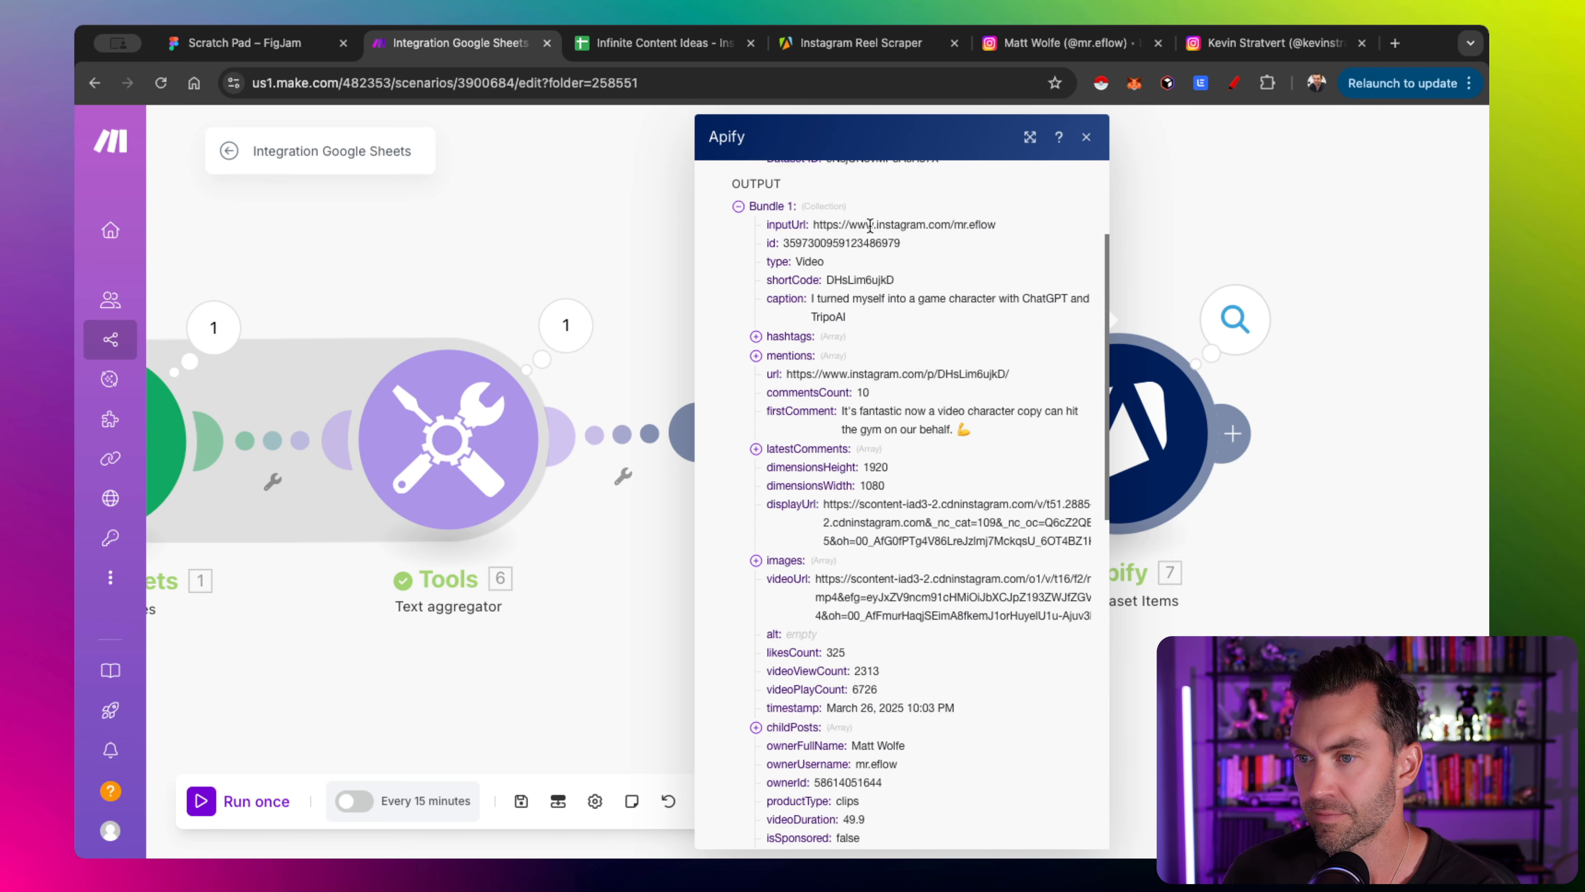
Copy the videoUrl from Bundle 1, open it in a new browser tab to check the reel, and close that tab
triple_click(896, 504)
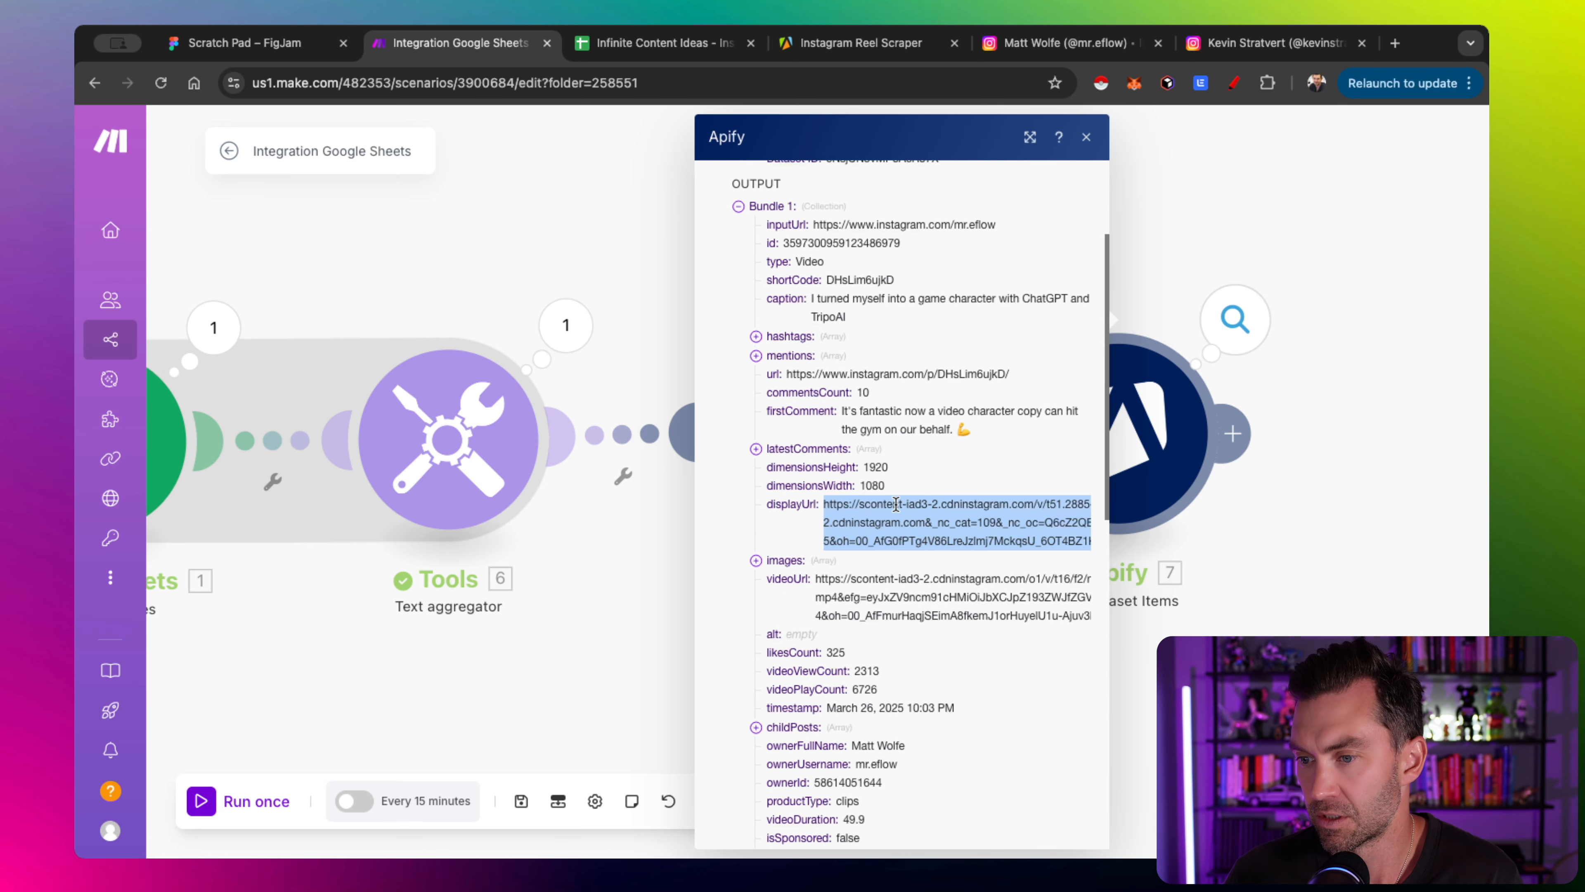
scroll(824, 537, "down", 1)
triple_click(881, 574)
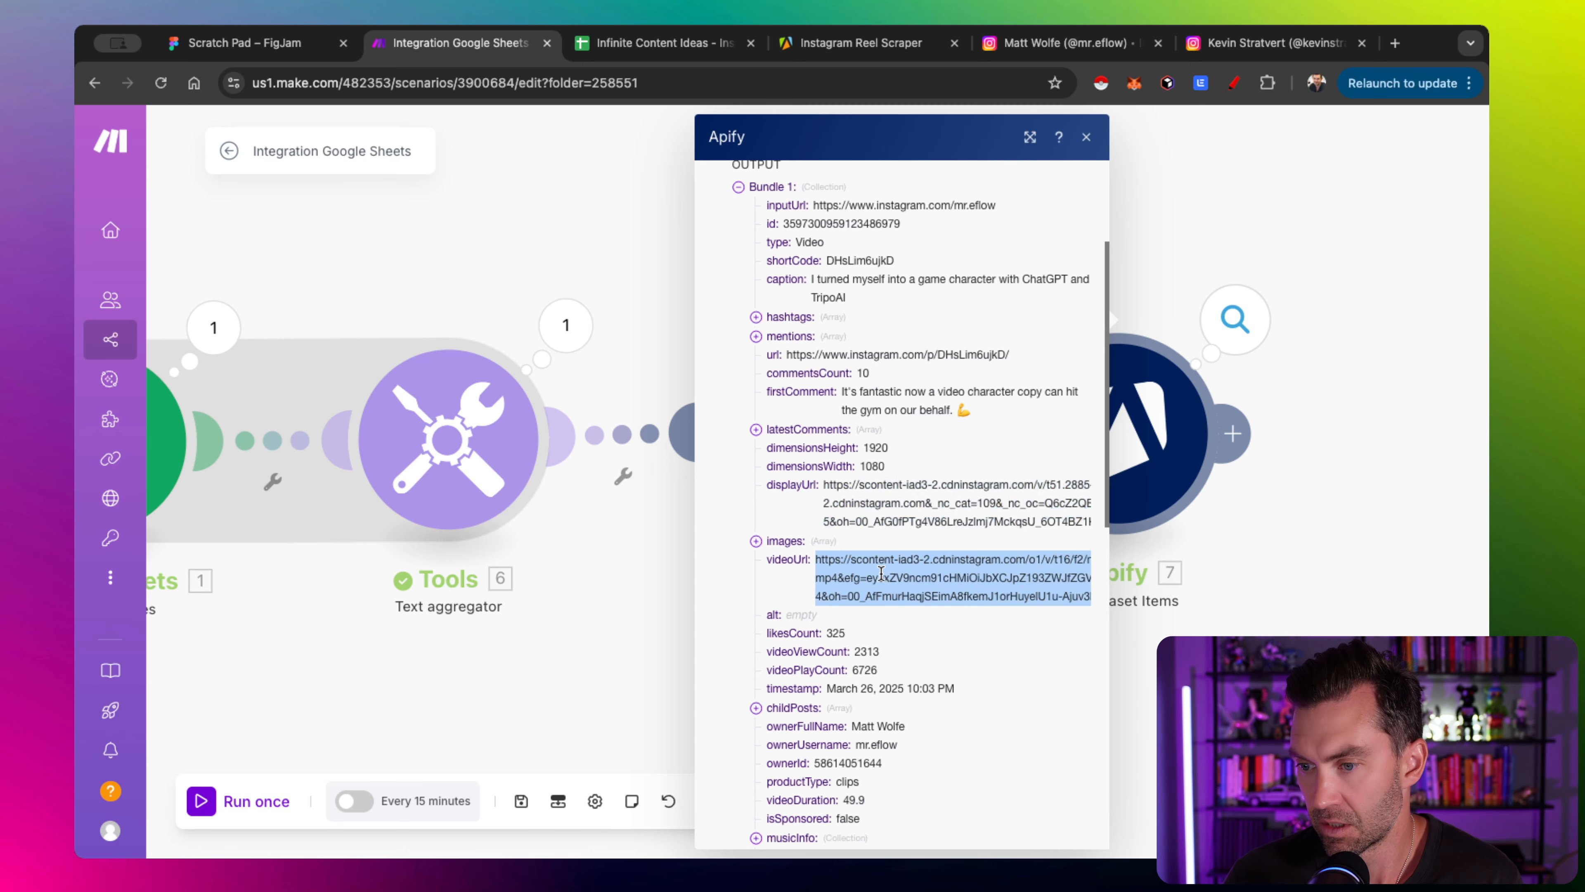
key("super+c")
key("super+t")
key("super+v")
key("Return")
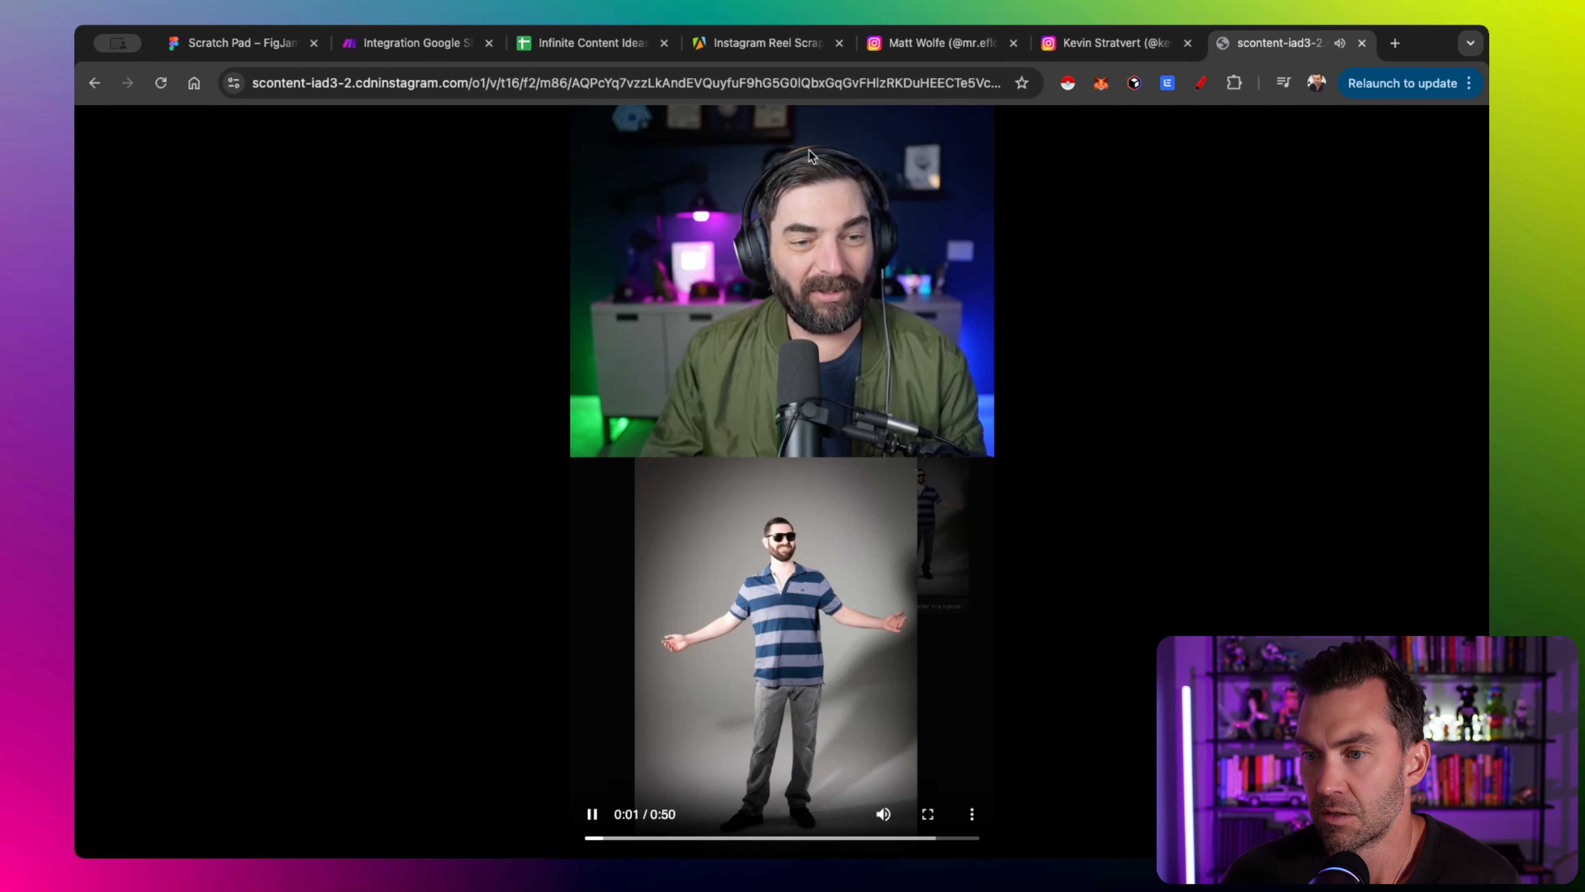
key("super+w")
Locate the videoUrl in Bundle 2 of the Get Dataset Items output and close the results
scroll(881, 462, "down", 12)
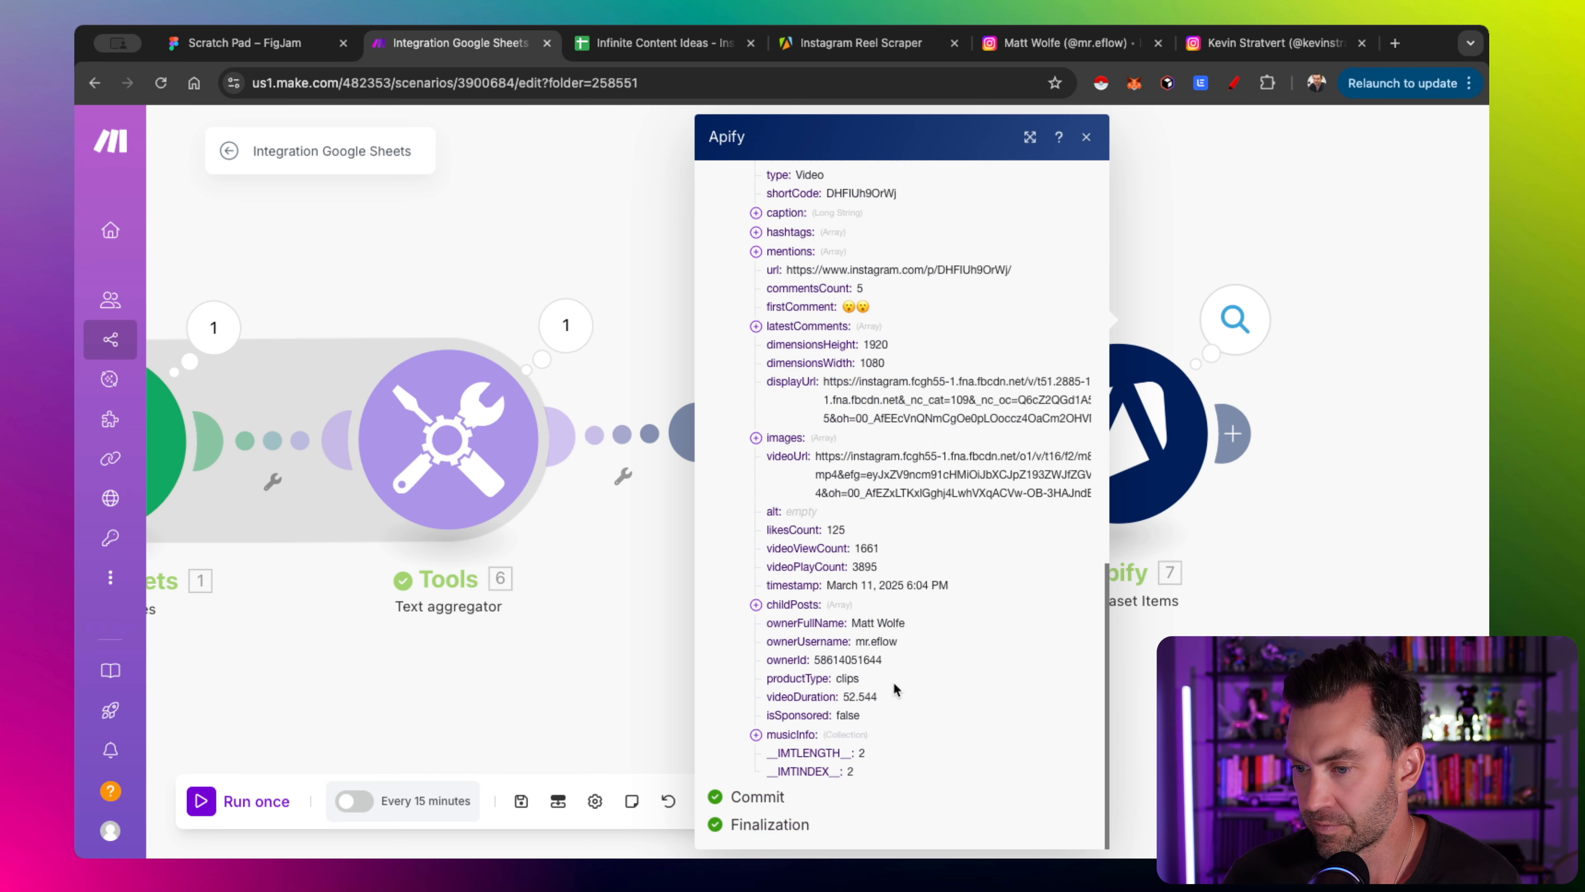
triple_click(863, 451)
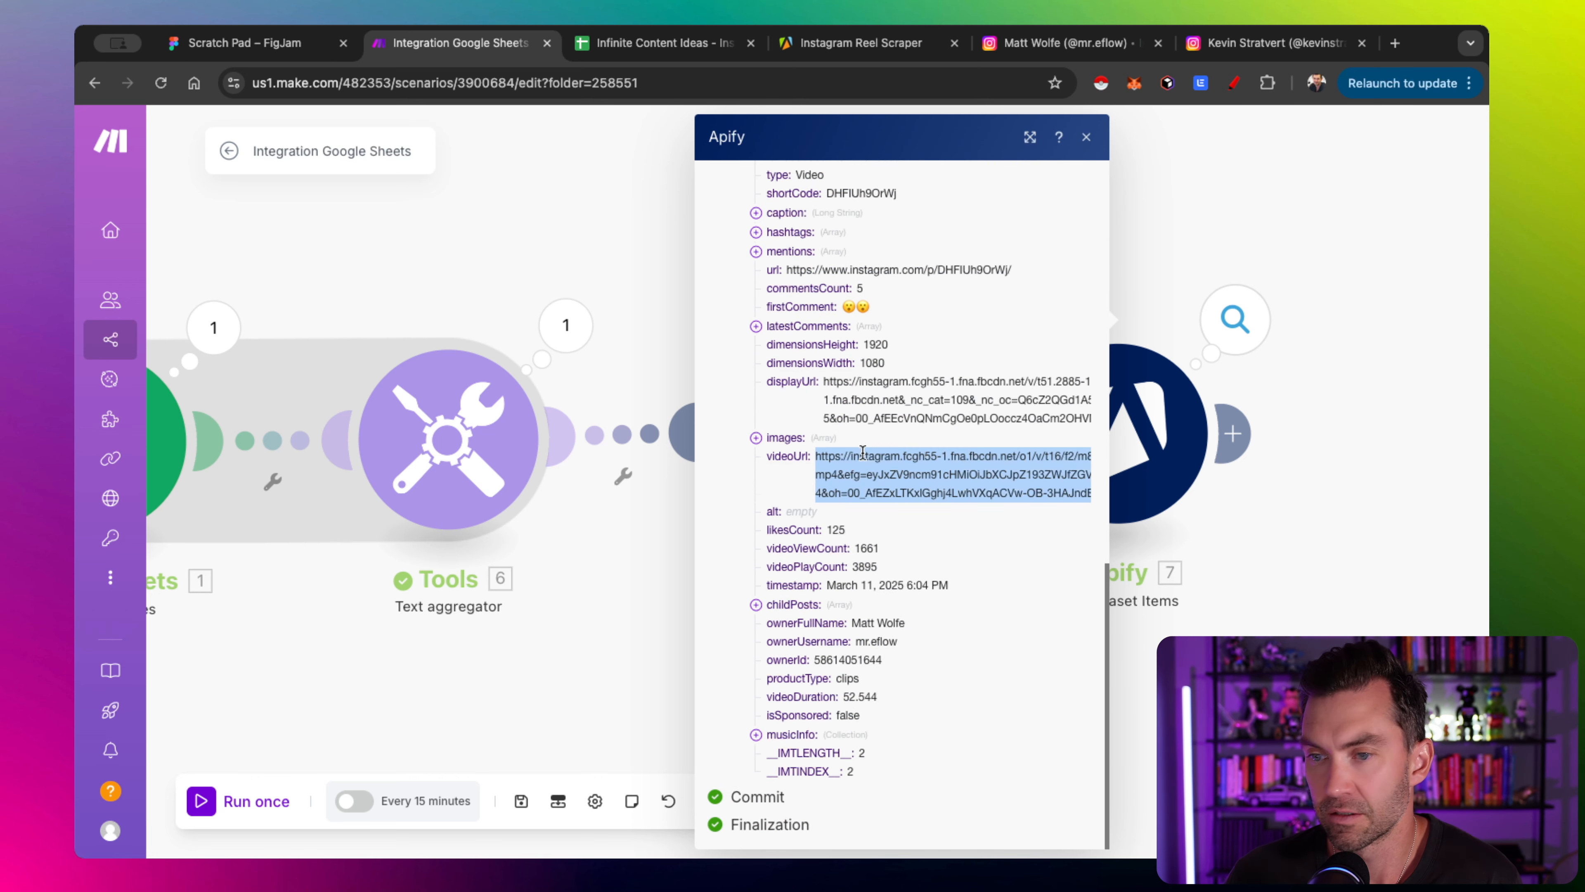
key("Escape")
scroll(999, 275, "right", 5)
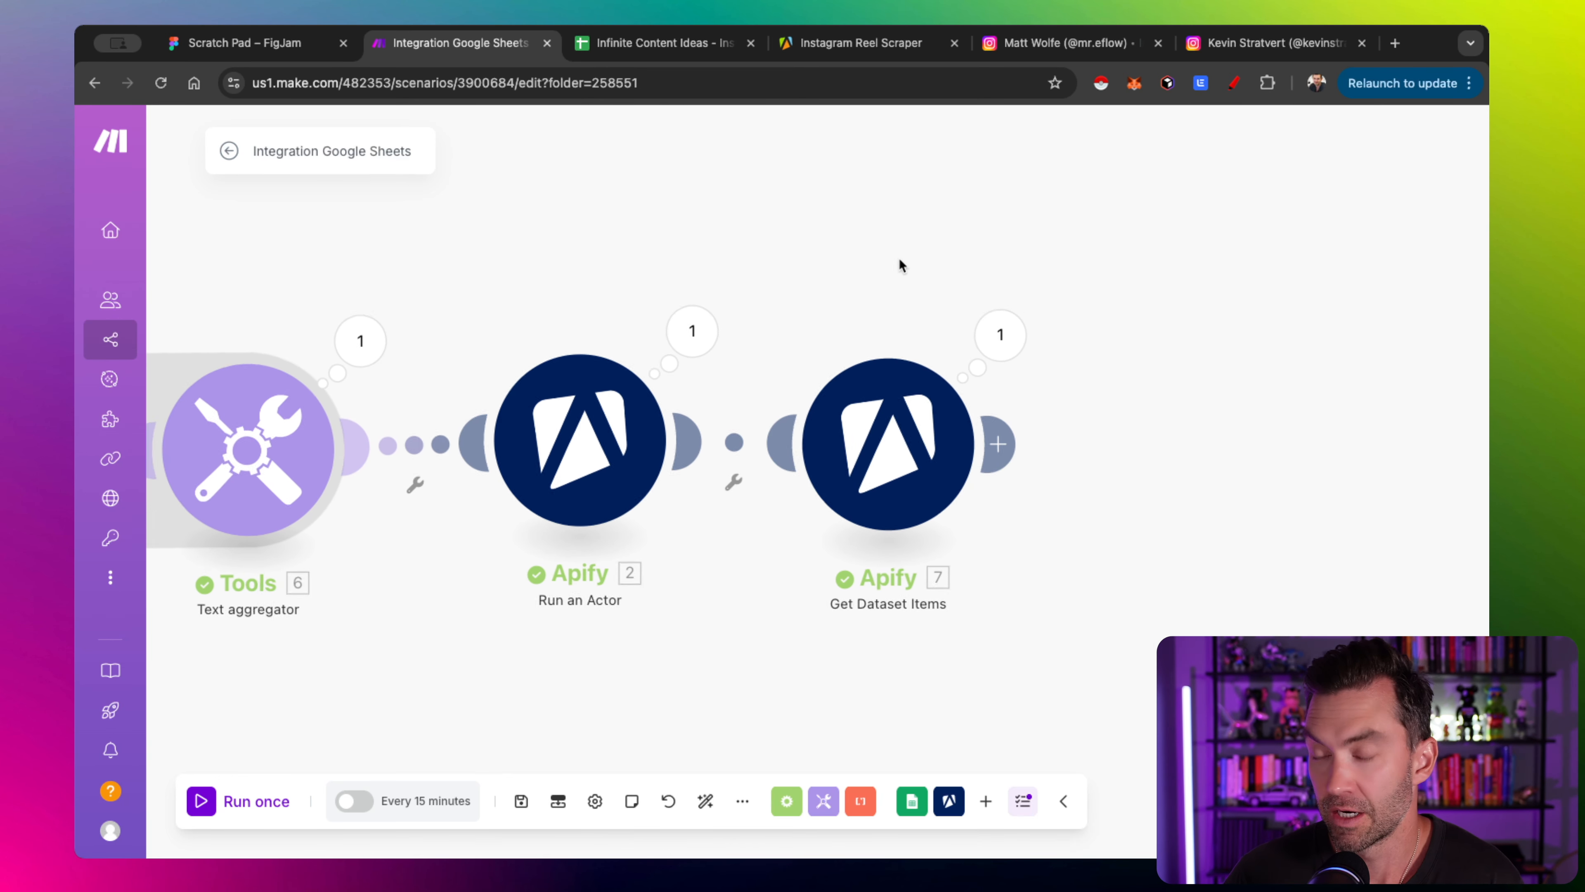
Examine the first reel's data in the Get Dataset Items output, including its first latestComments entry and its like, view and play counts
left_click(958, 324)
scroll(1053, 453, "down", 3)
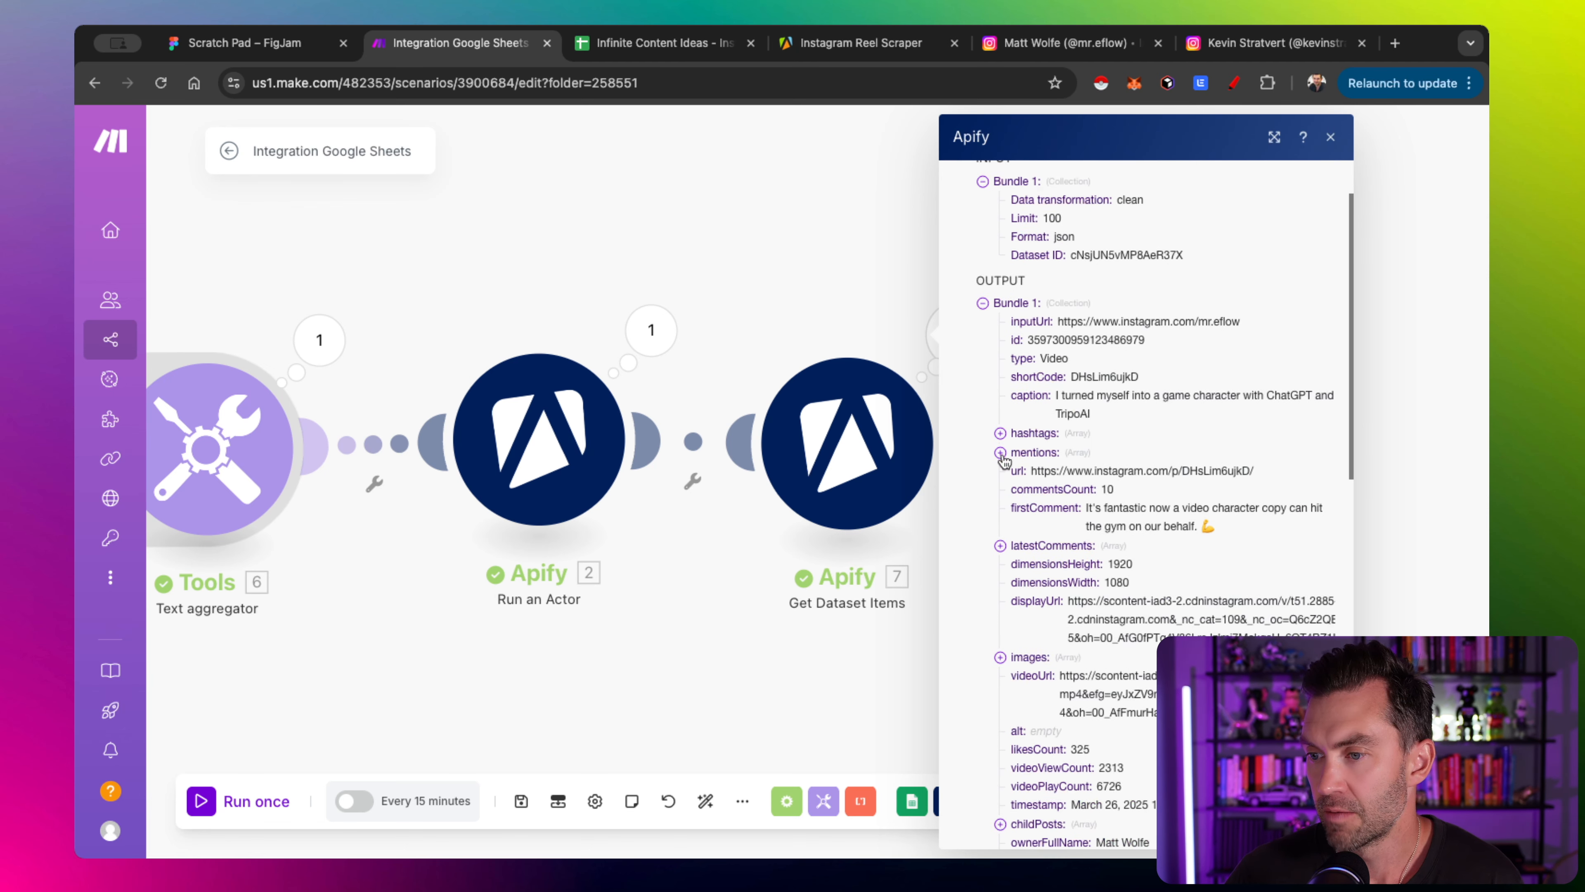
left_click(1000, 547)
left_click(1018, 565)
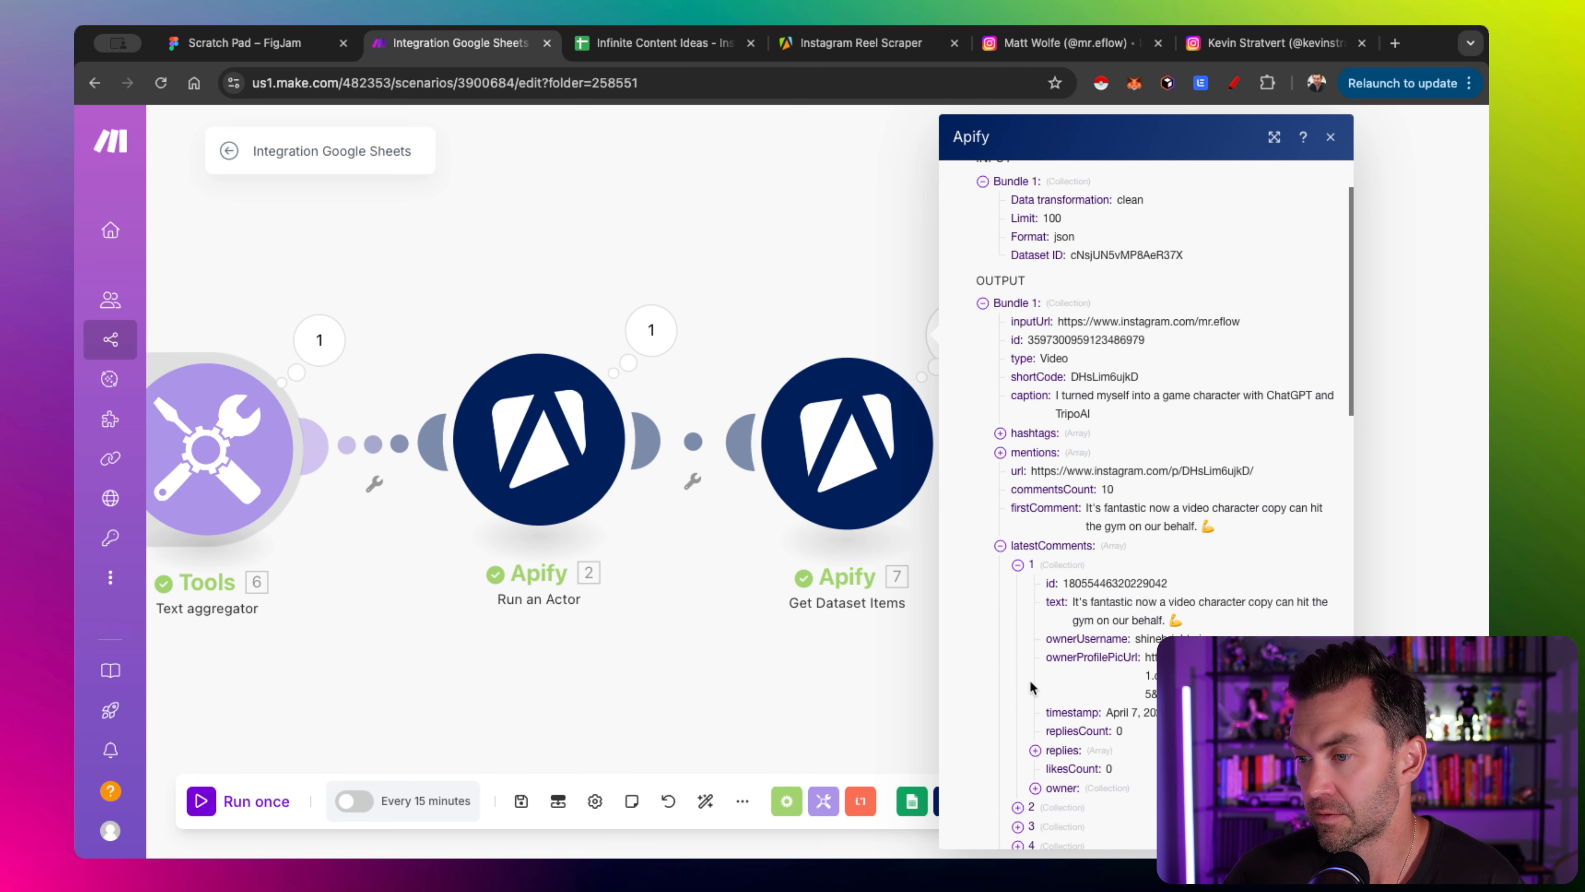
scroll(1030, 687, "down", 1)
scroll(1030, 687, "down", 2)
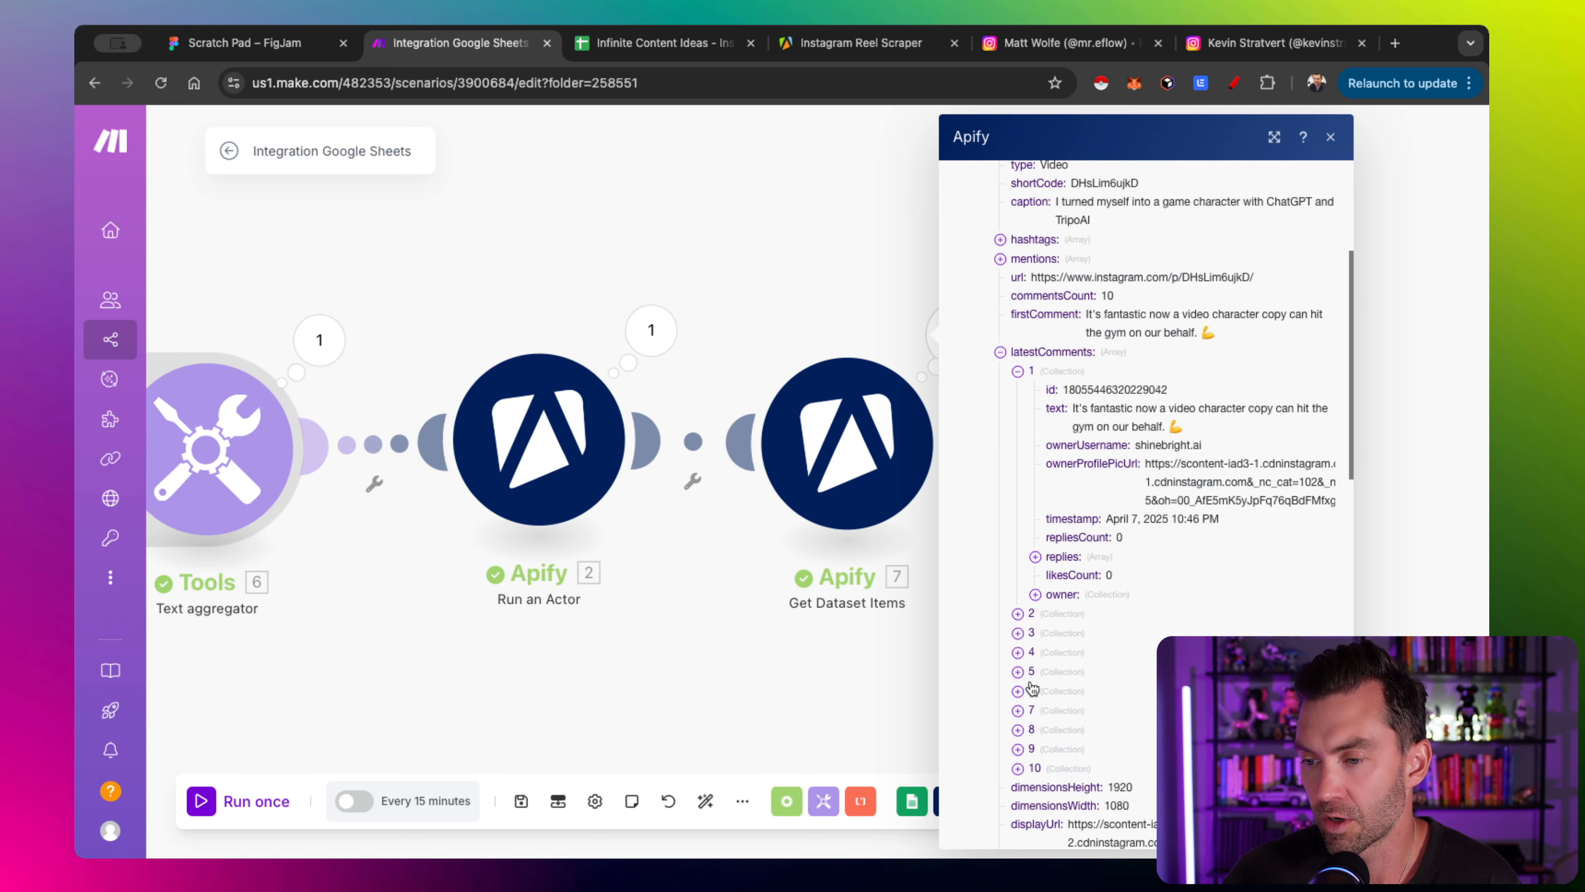
scroll(1026, 402, "down", 1)
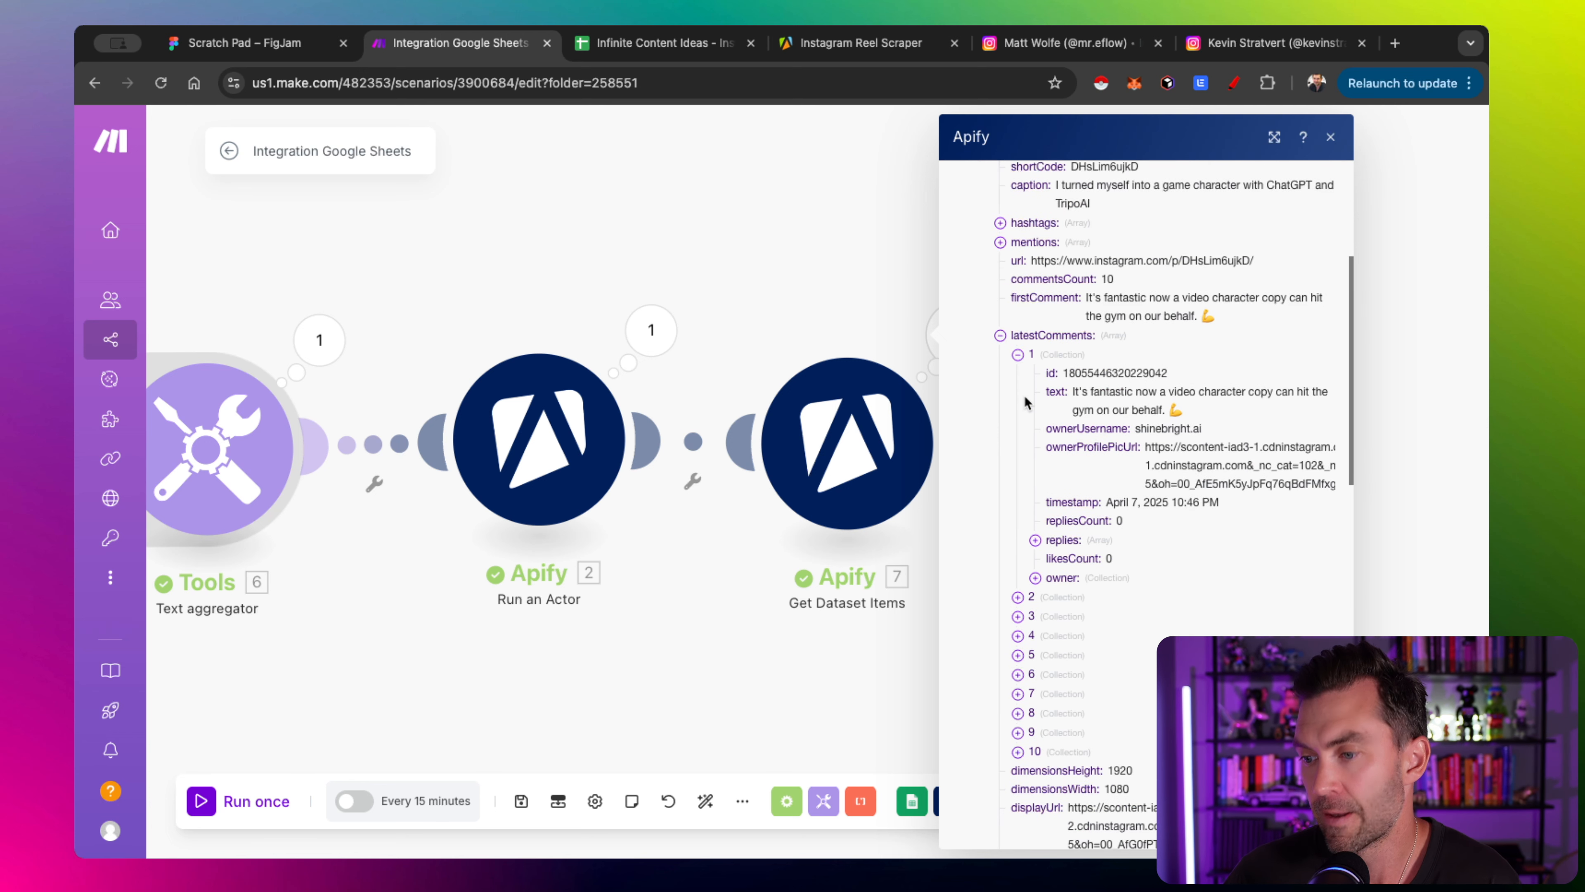
scroll(1026, 403, "down", 1)
scroll(1036, 474, "down", 10)
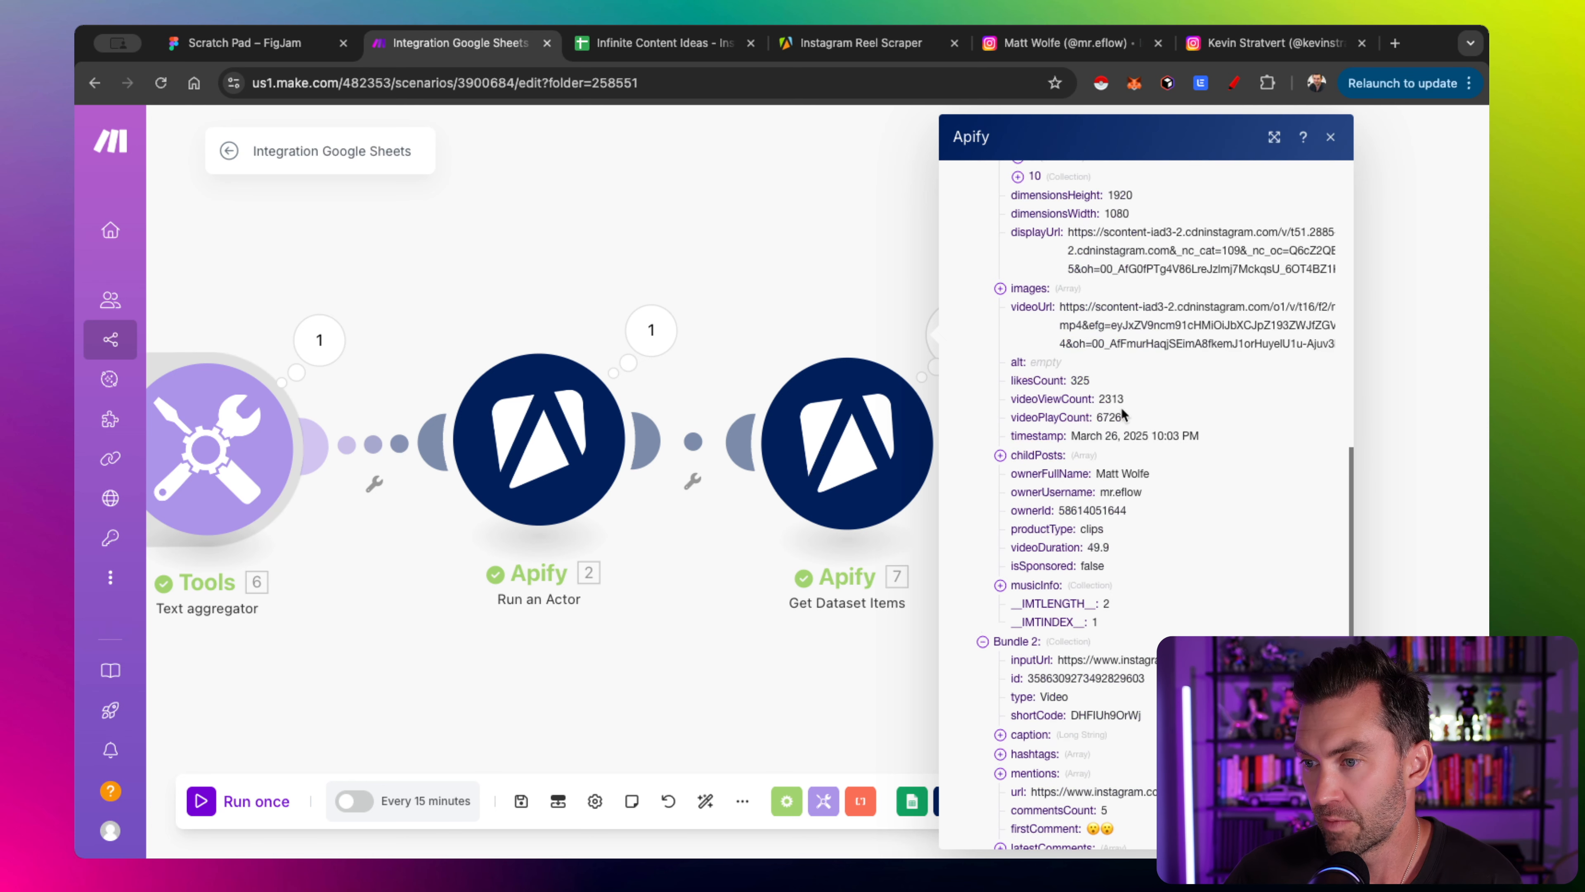
scroll(1123, 412, "up", 1)
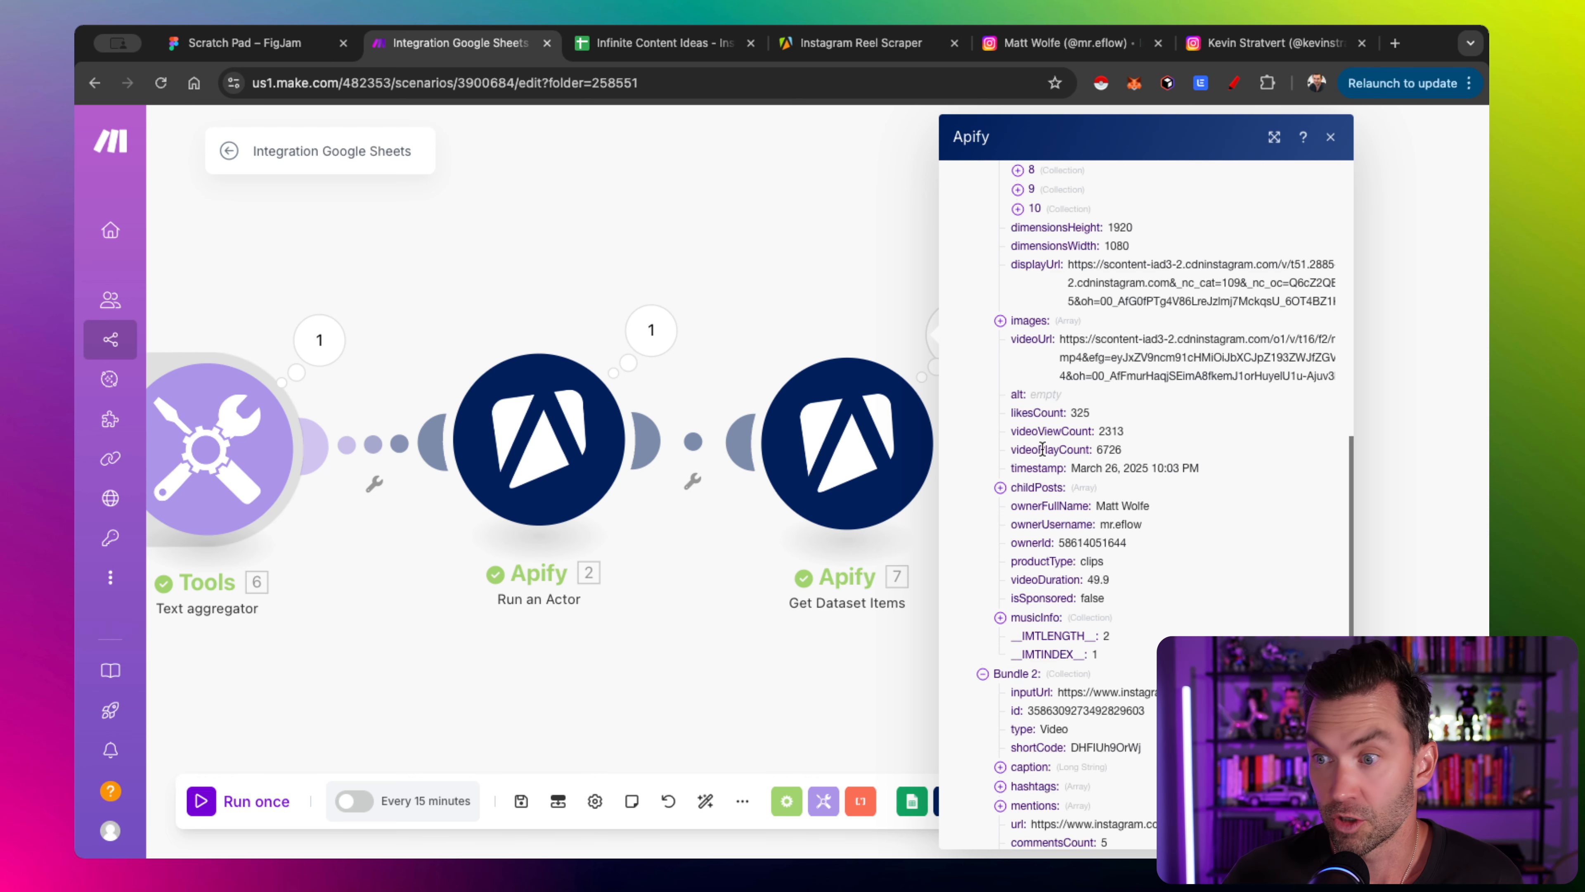
scroll(1041, 373, "up", 5)
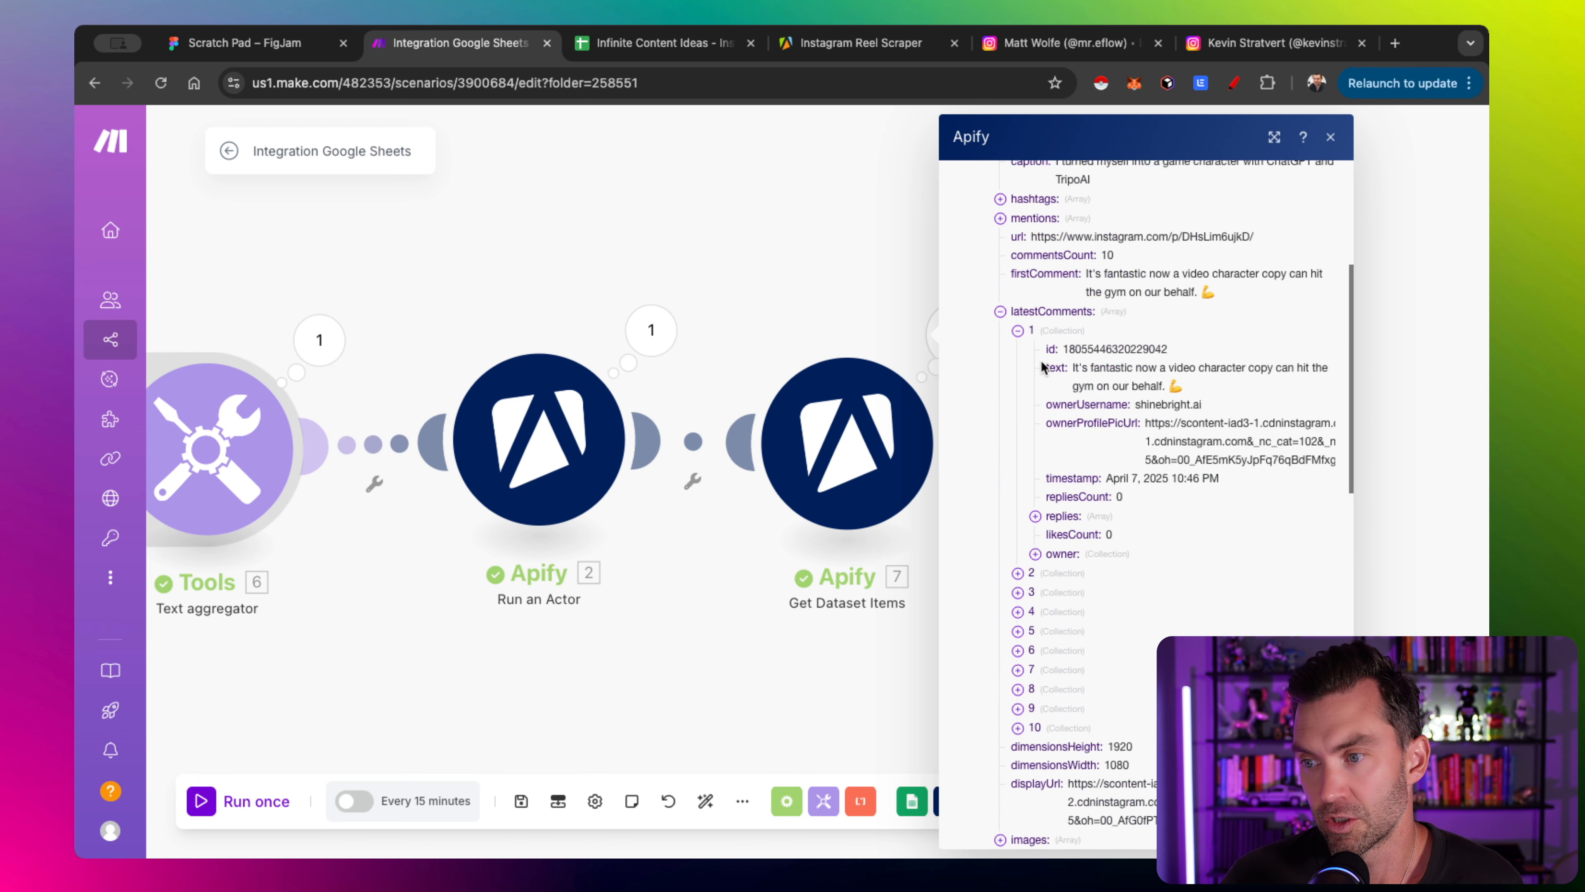
left_click(861, 241)
Add an OpenAI Create a Transcription (Whisper) module and connect it after the Apify Get Dataset Items module
left_click_drag(1132, 304, 945, 290)
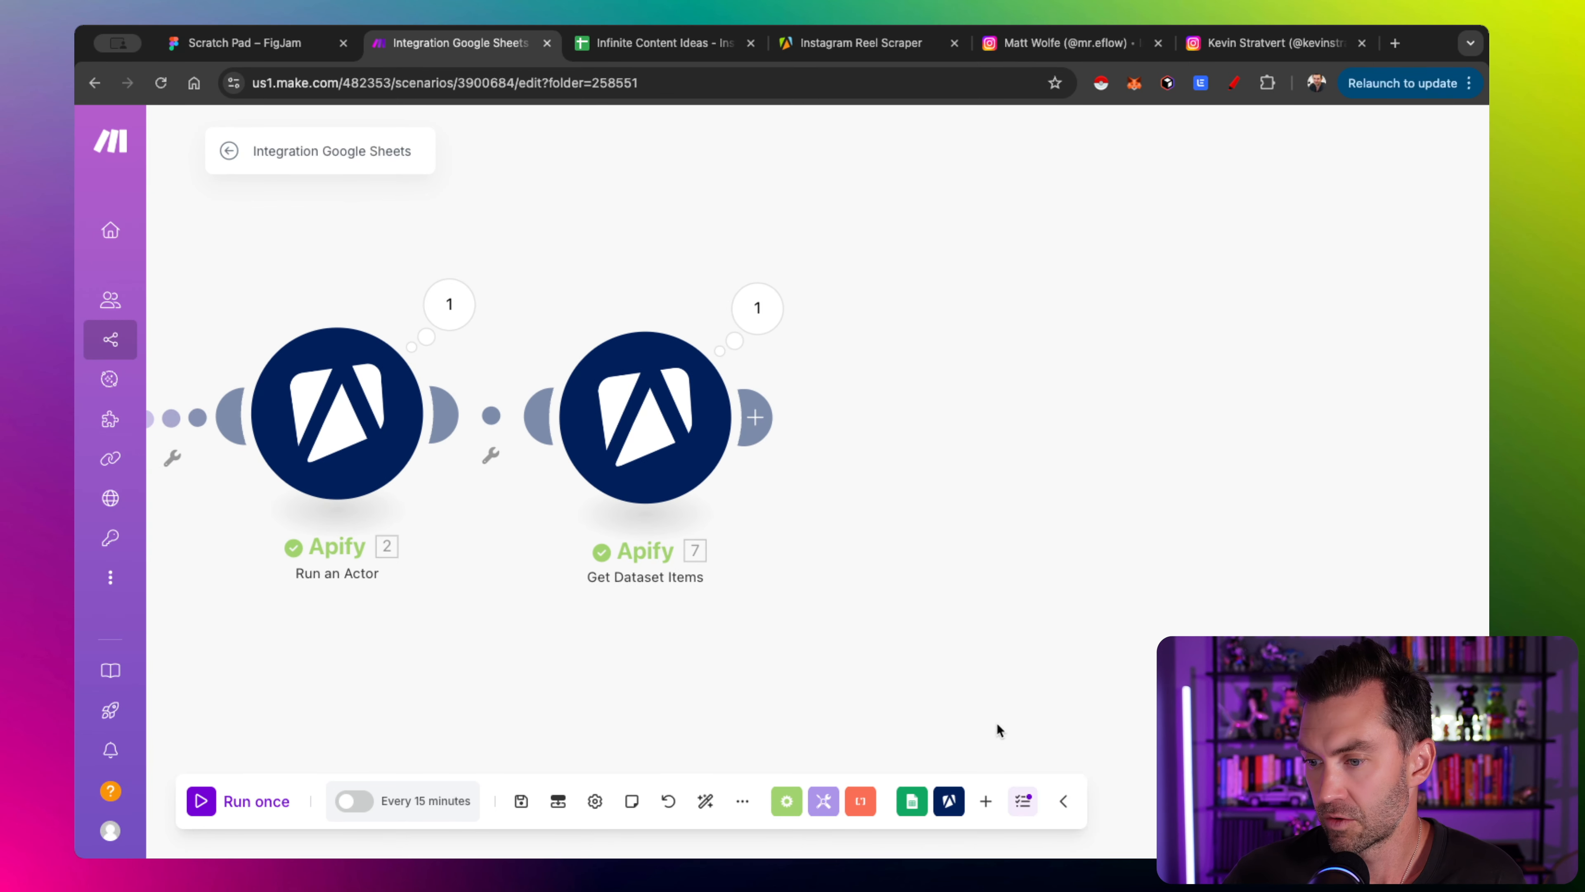
left_click(987, 804)
type("oen")
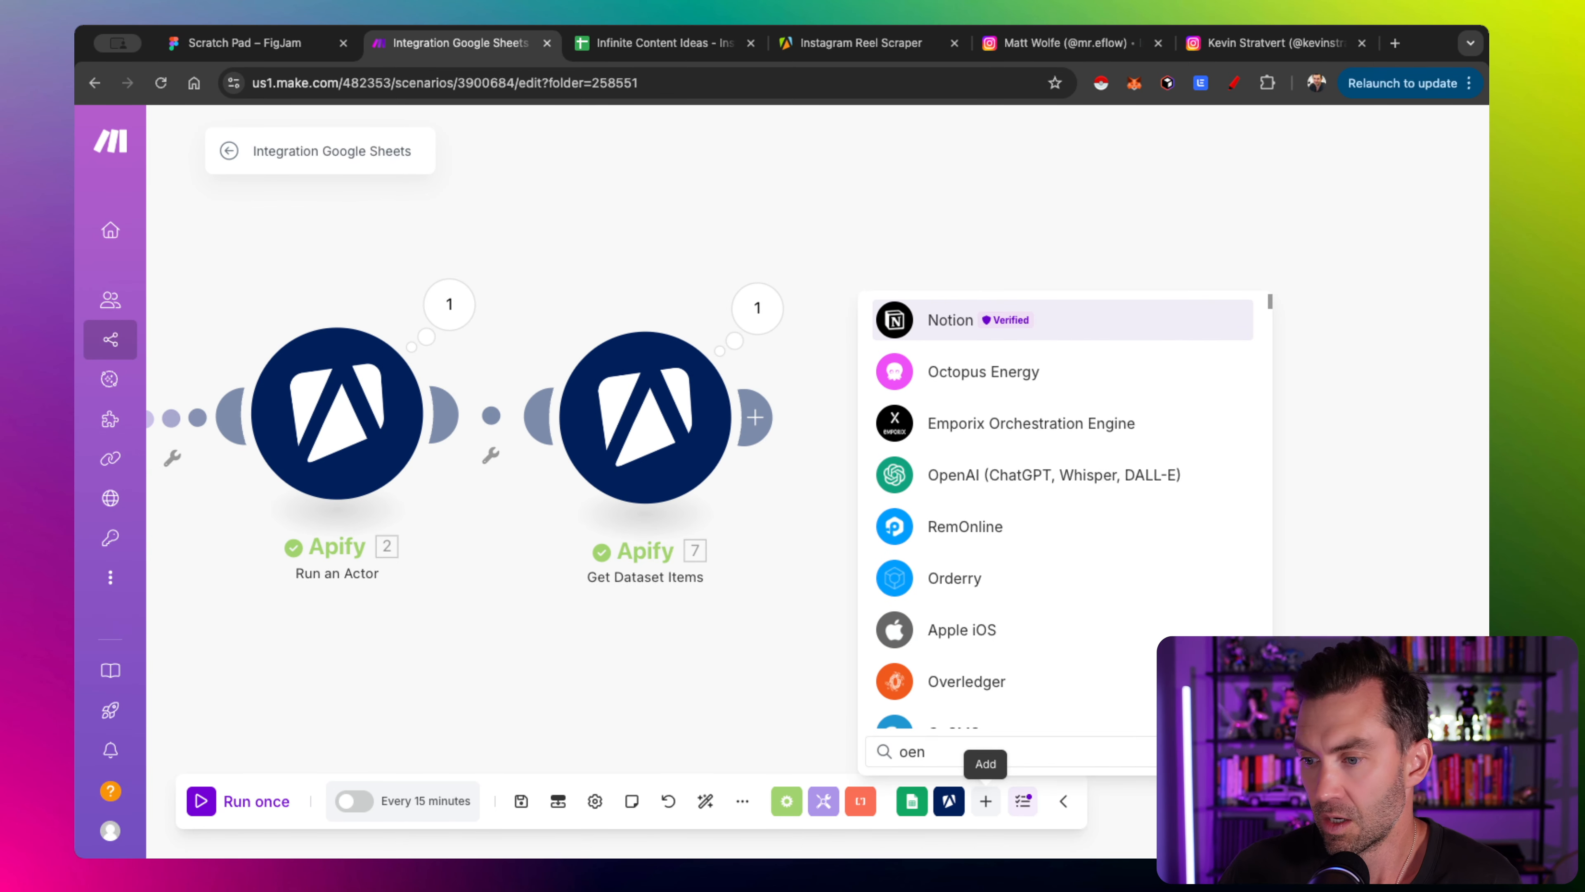
key("super+a")
type("open")
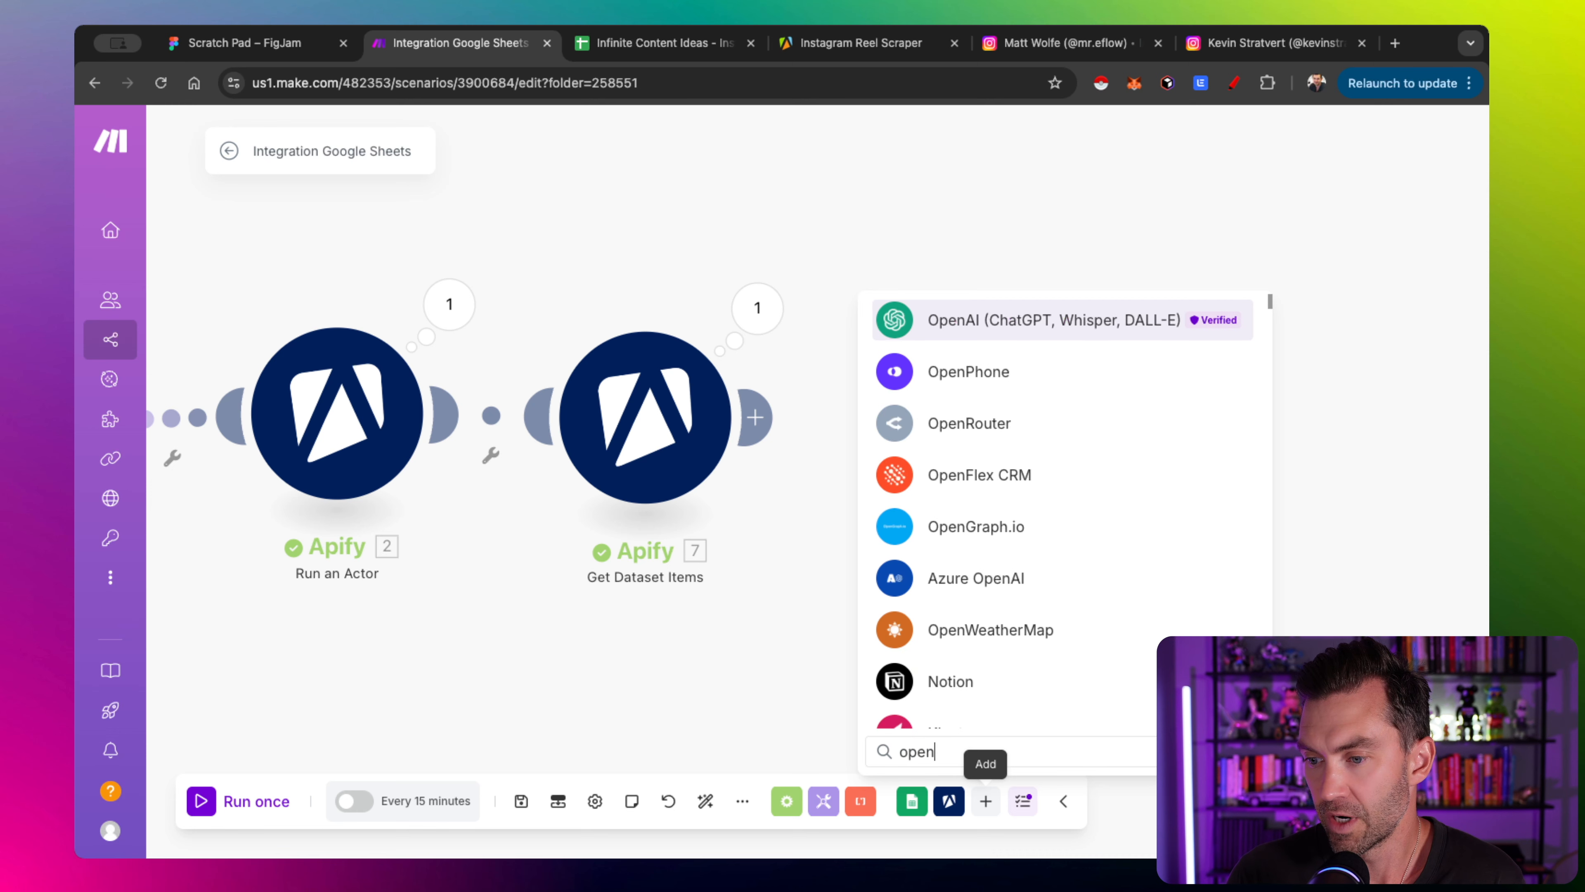
key("Return")
type("whi")
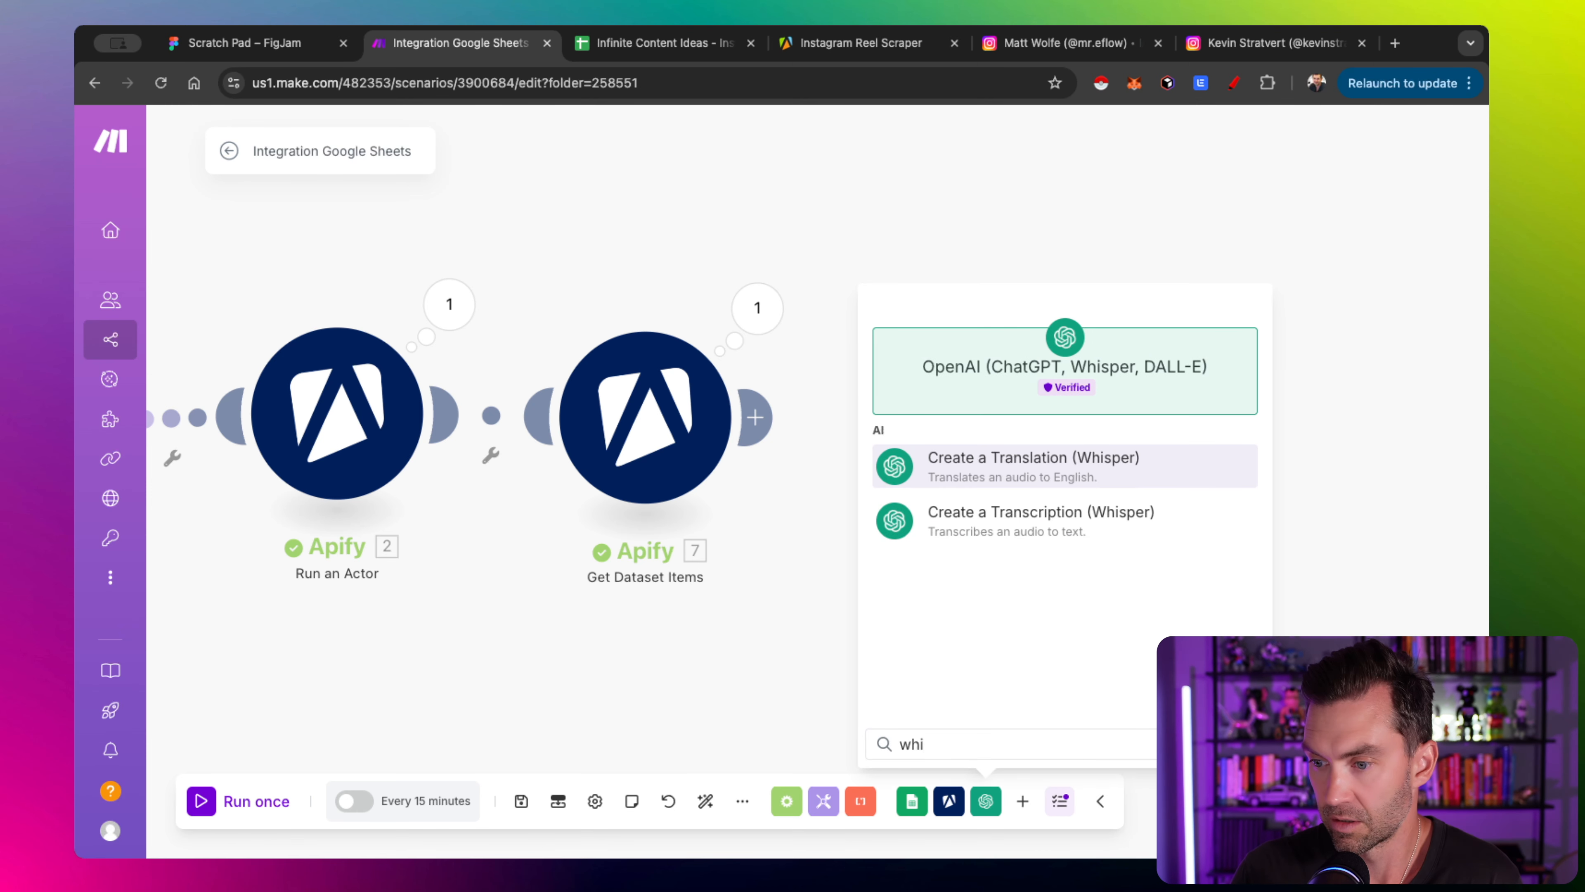
key("Down")
key("Return")
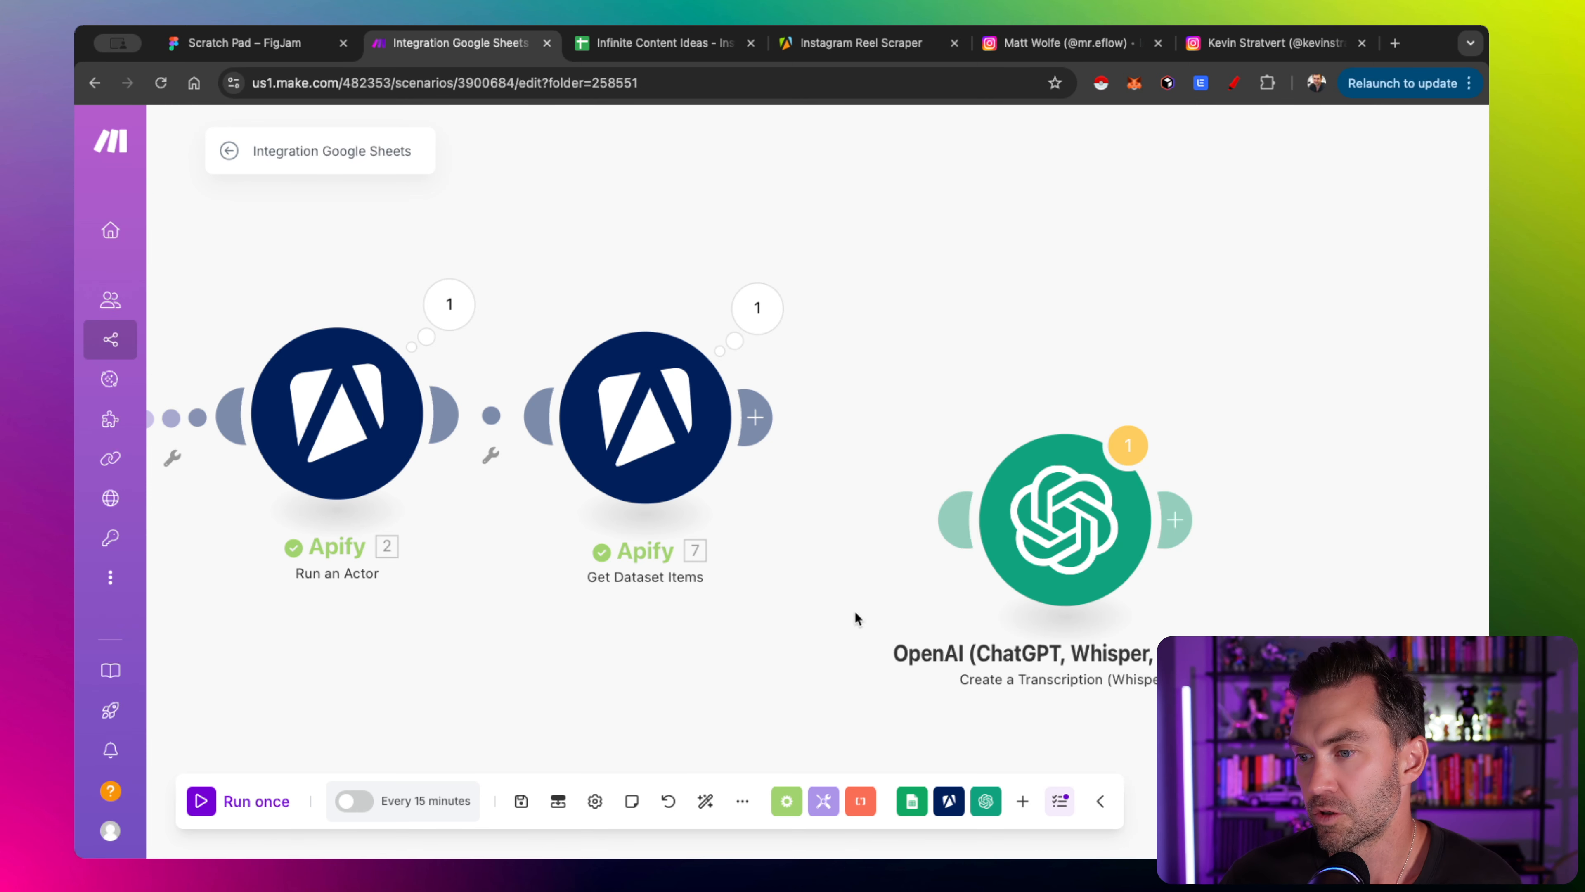
left_click_drag(1075, 547, 985, 447)
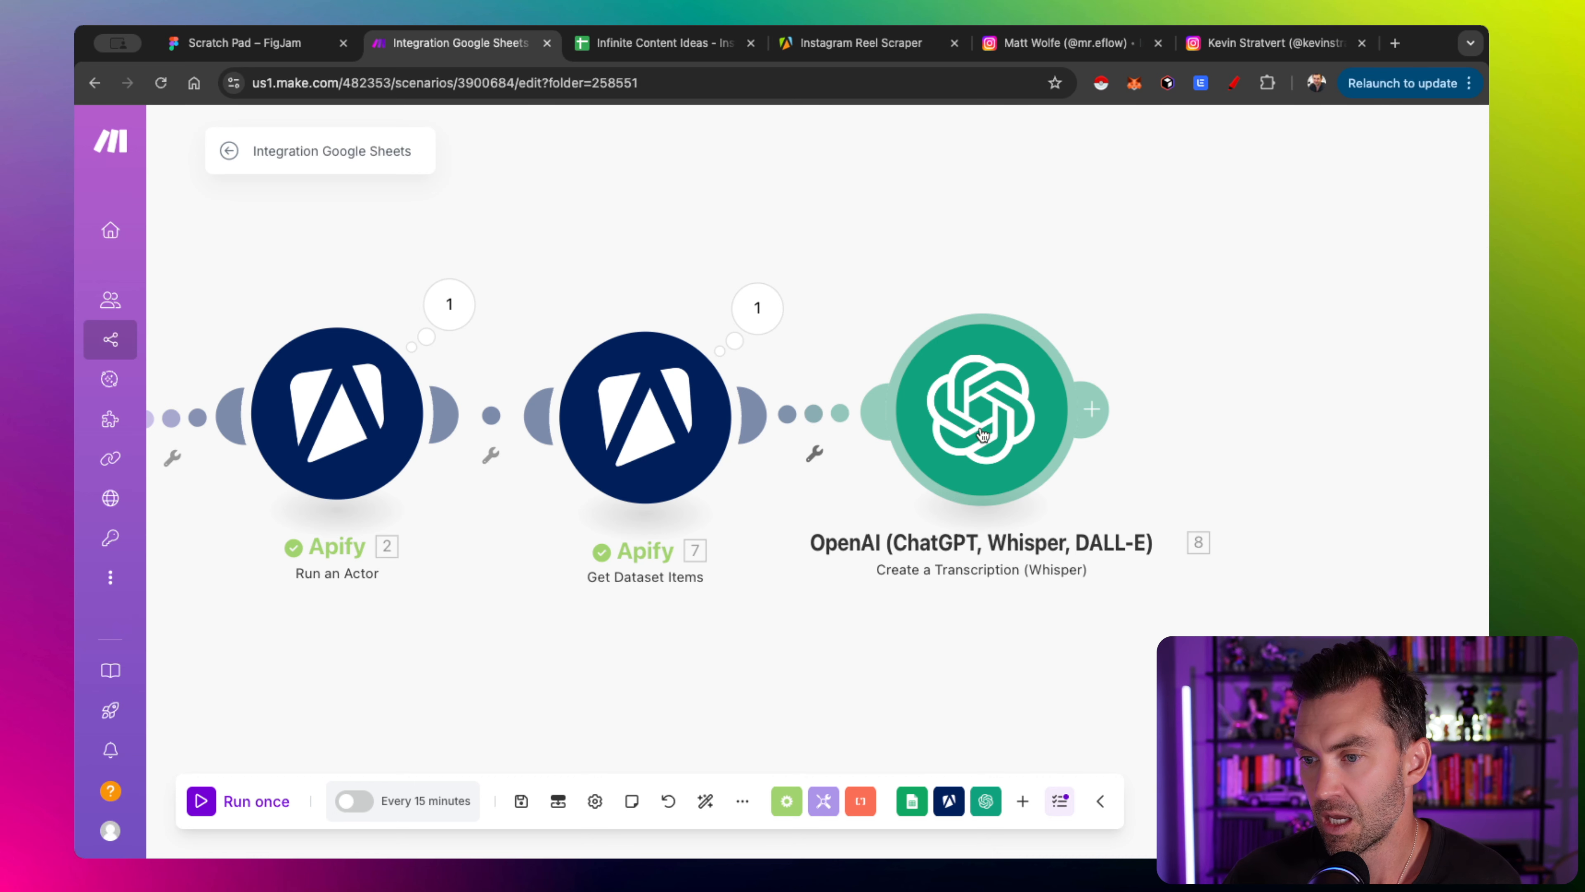
Examine the transcription module's settings, especially the required File Name and File Data inputs, and close them
left_click(983, 436)
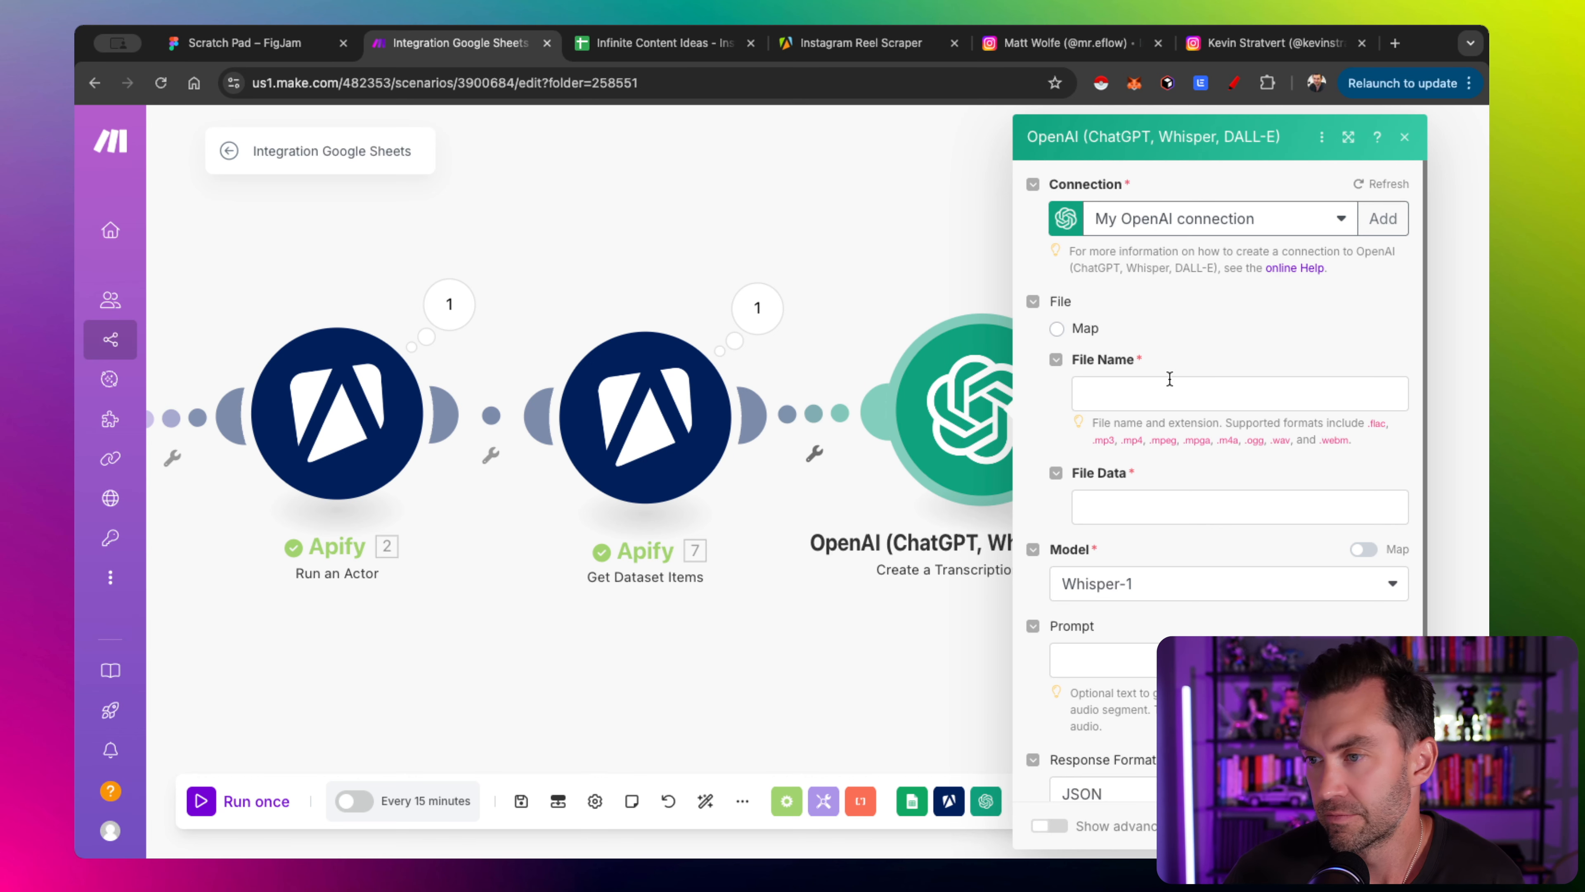
scroll(1169, 378, "down", 1)
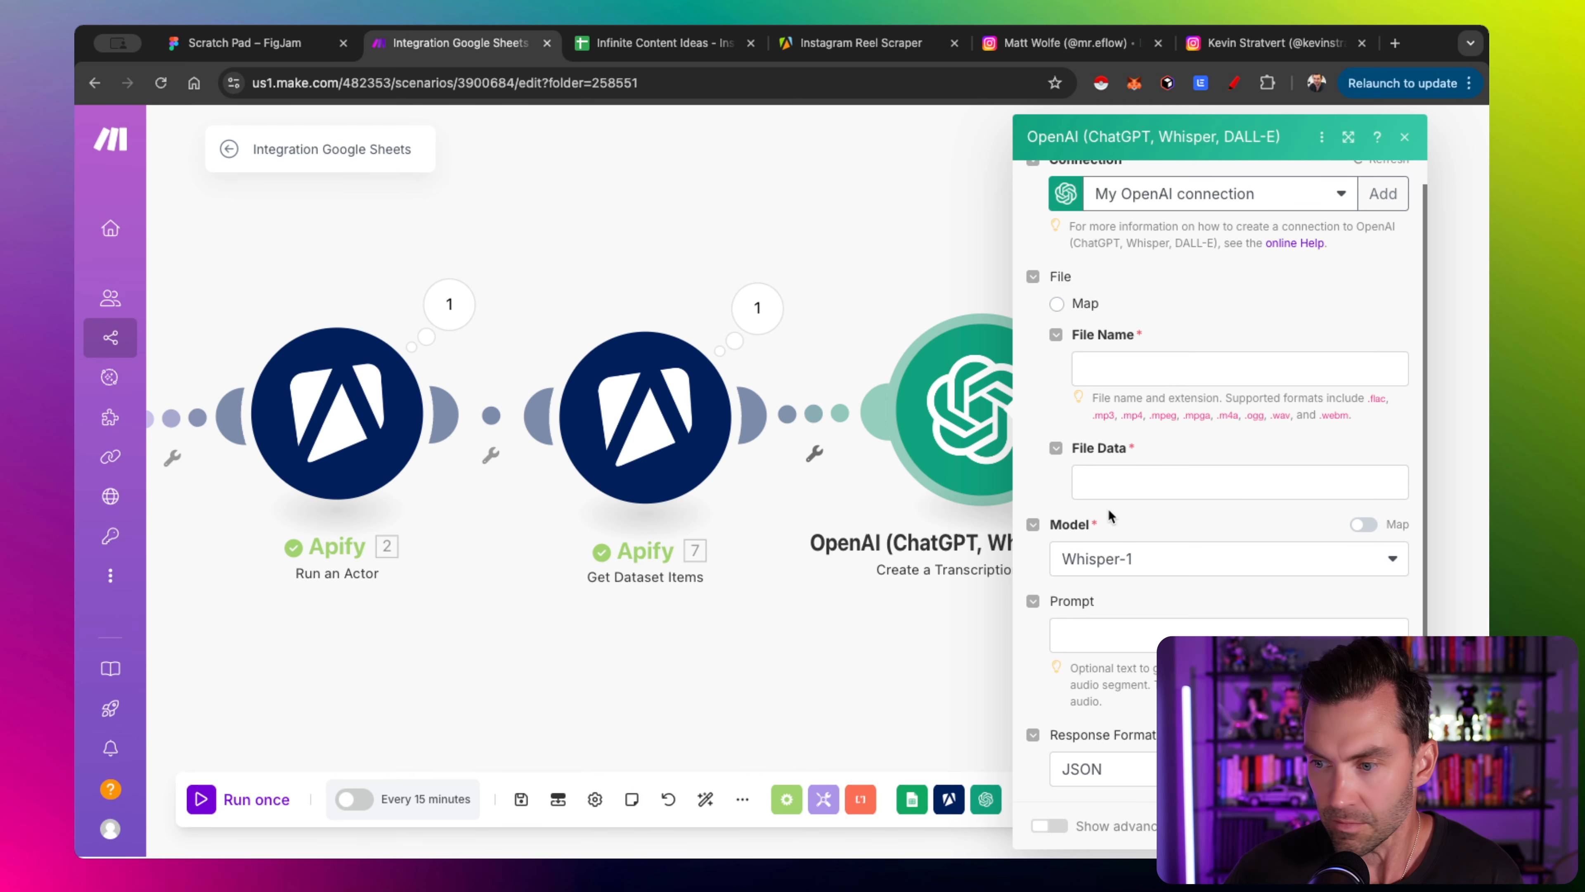
scroll(1138, 407, "up", 1)
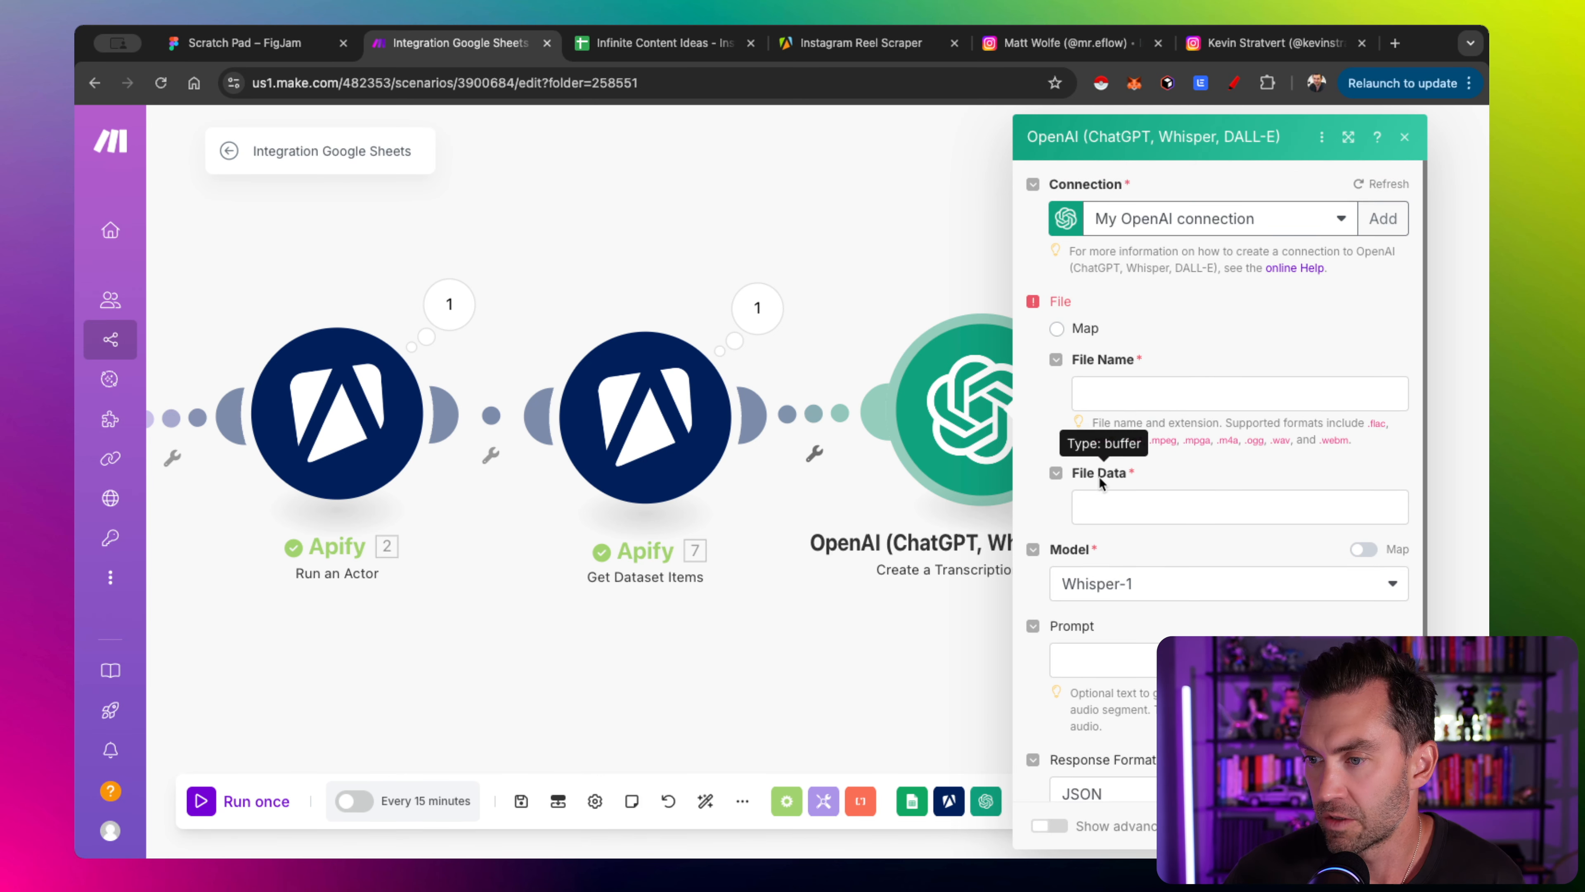
left_click(917, 266)
Add an HTTP Get a file module between Get Dataset Items and the OpenAI transcription module, spacing the modules apart
left_click_drag(976, 415, 1090, 414)
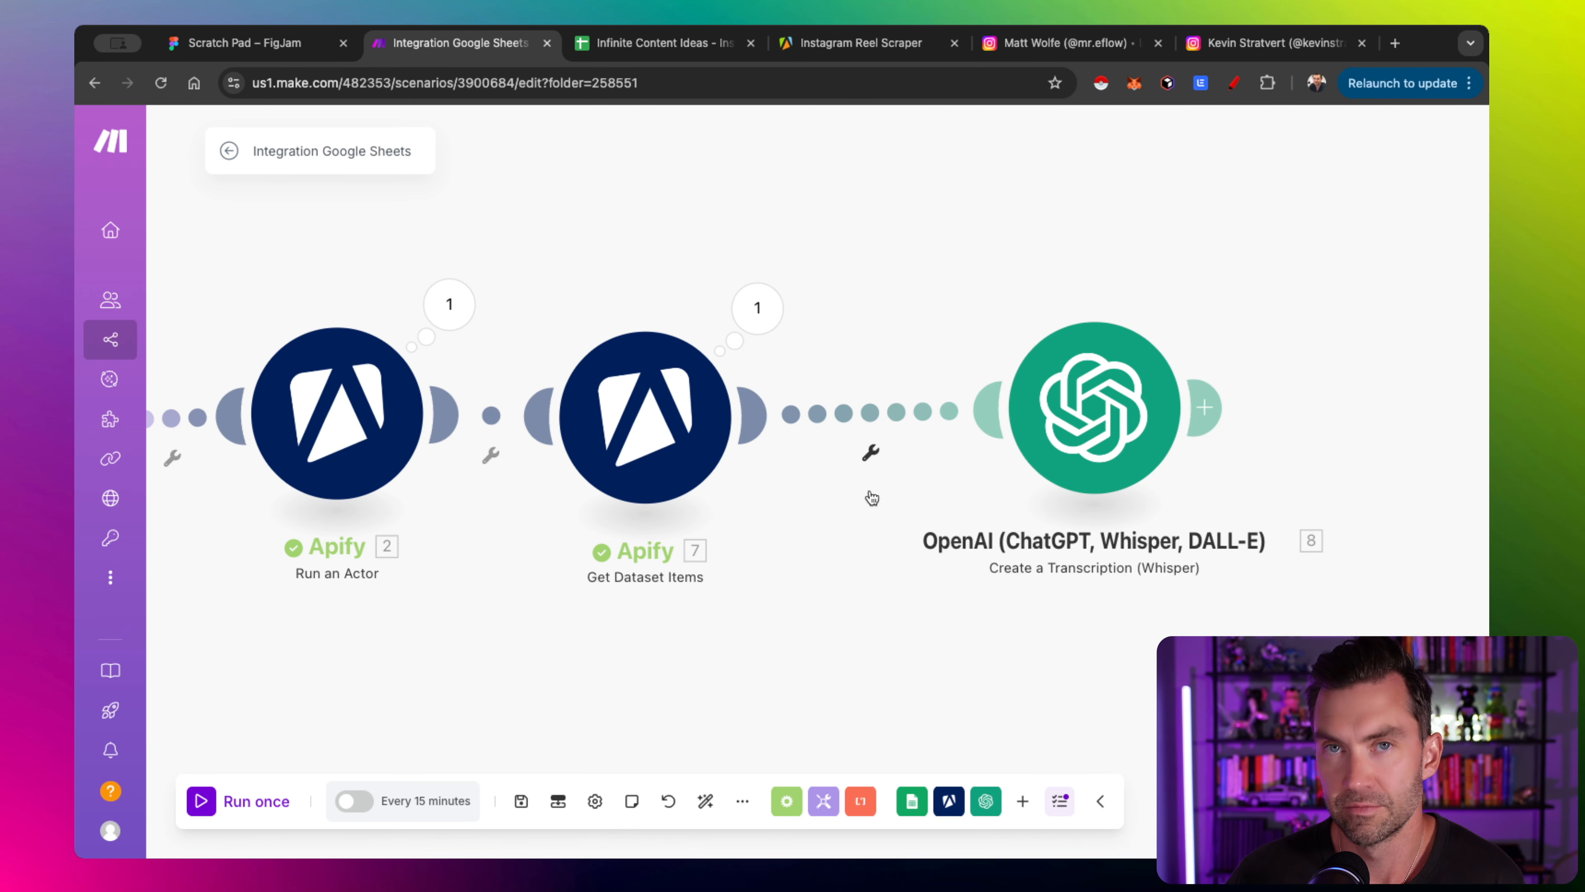
left_click(1023, 801)
type("http")
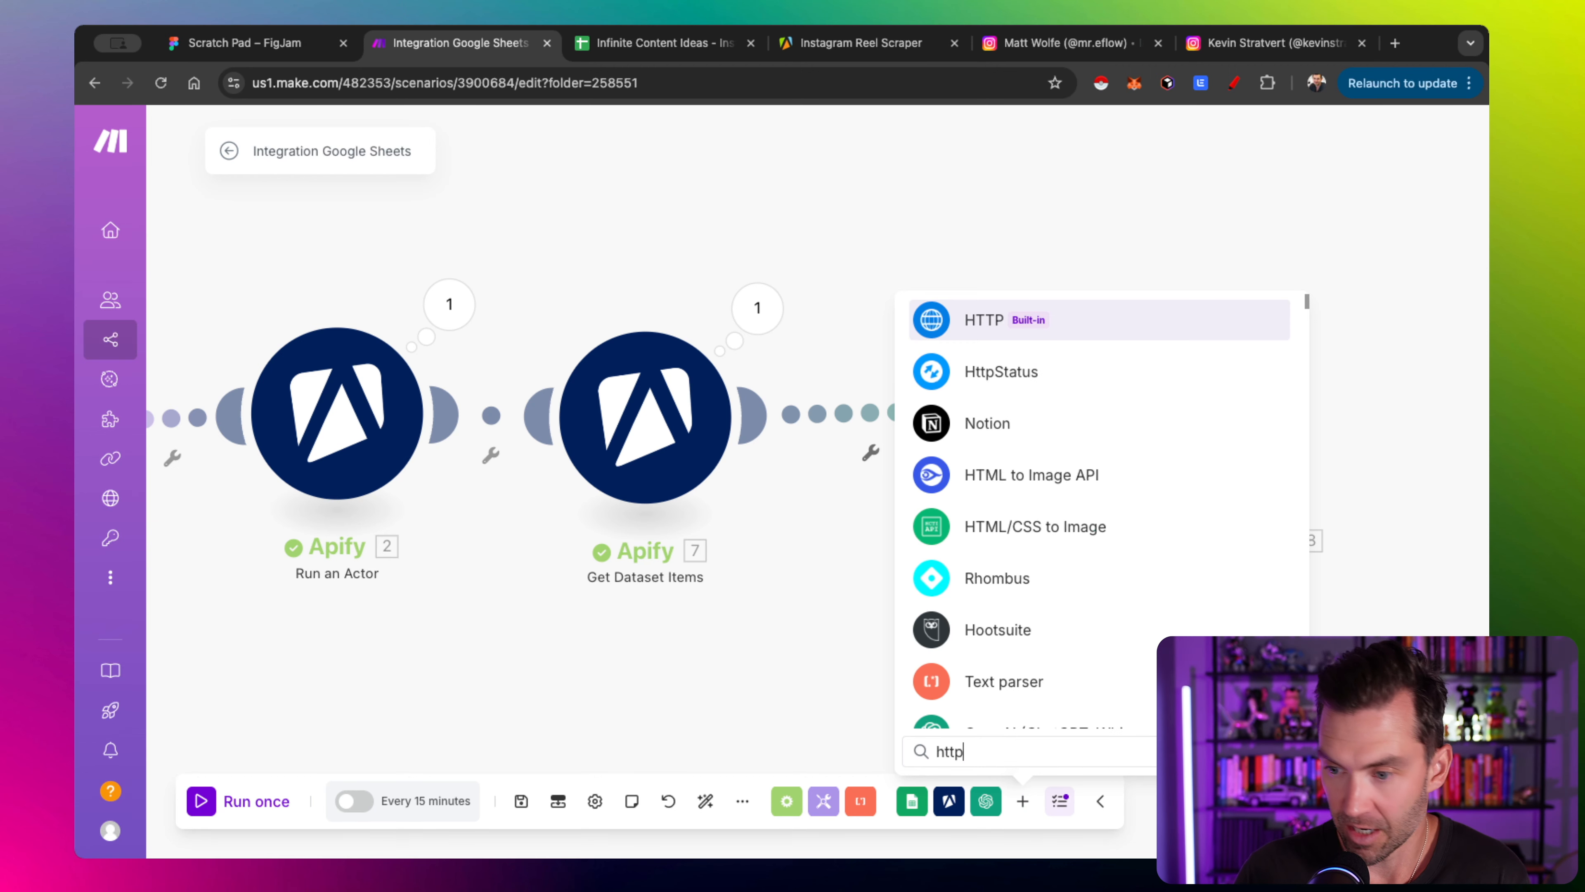
left_click(984, 321)
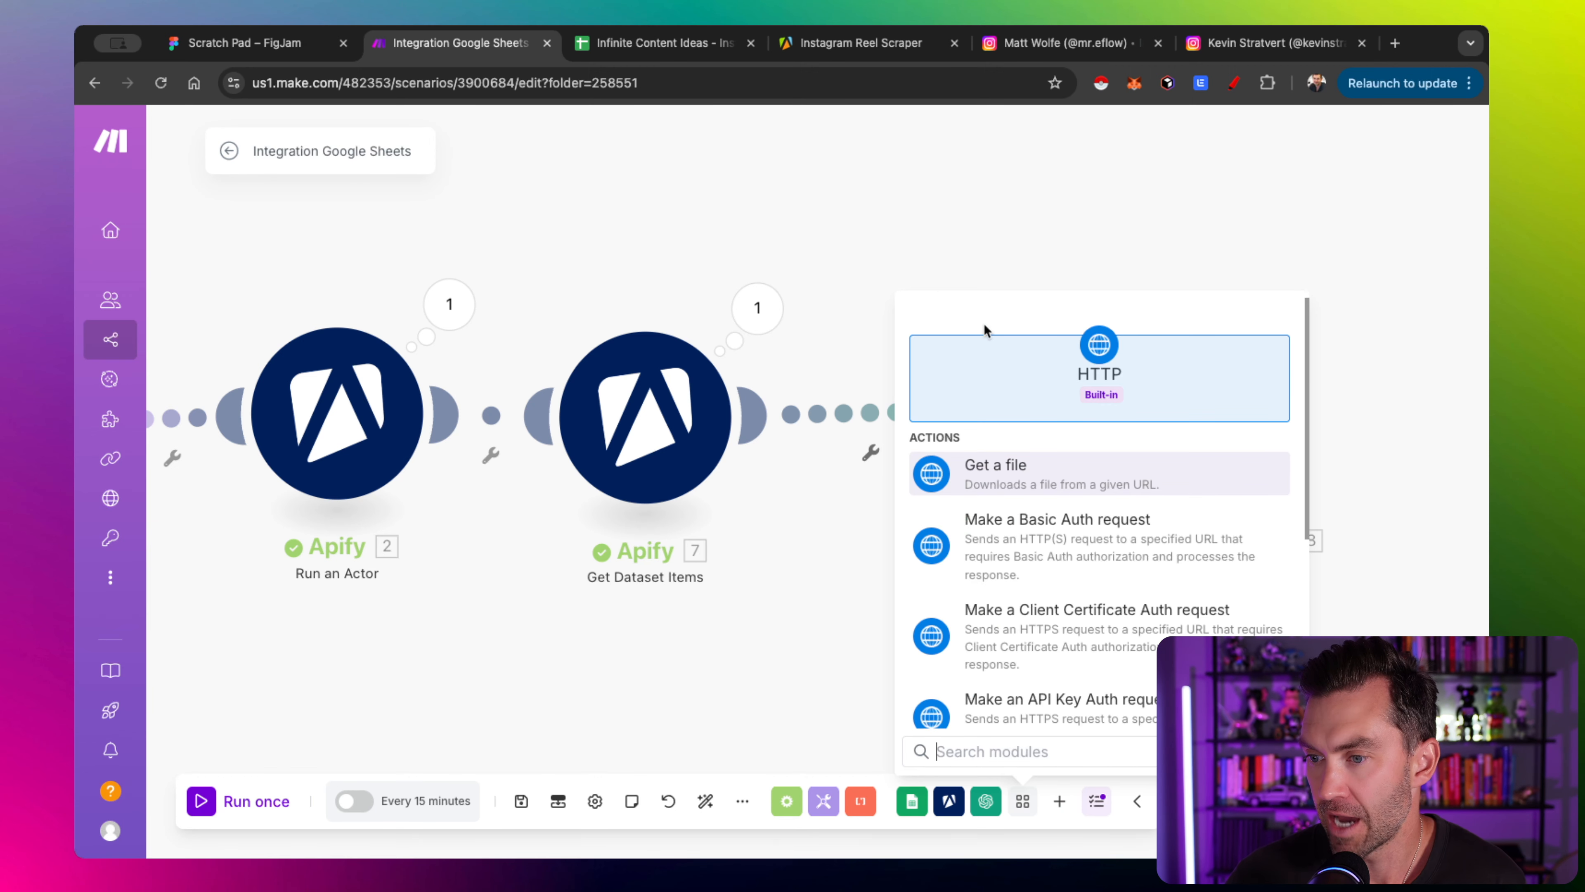
left_click(984, 465)
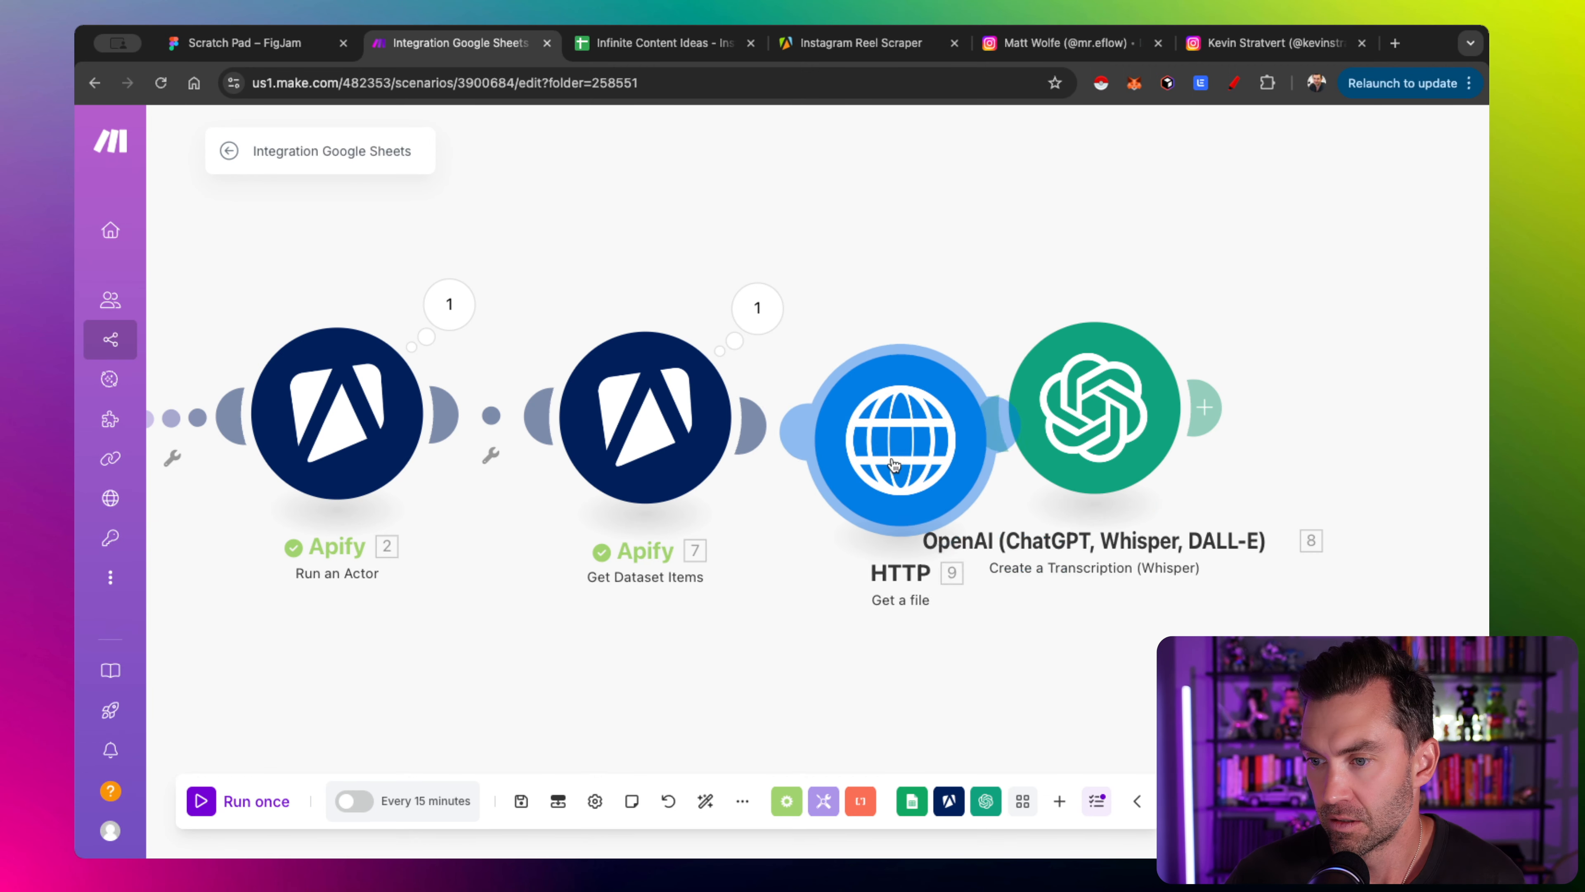
left_click_drag(1090, 415, 1260, 416)
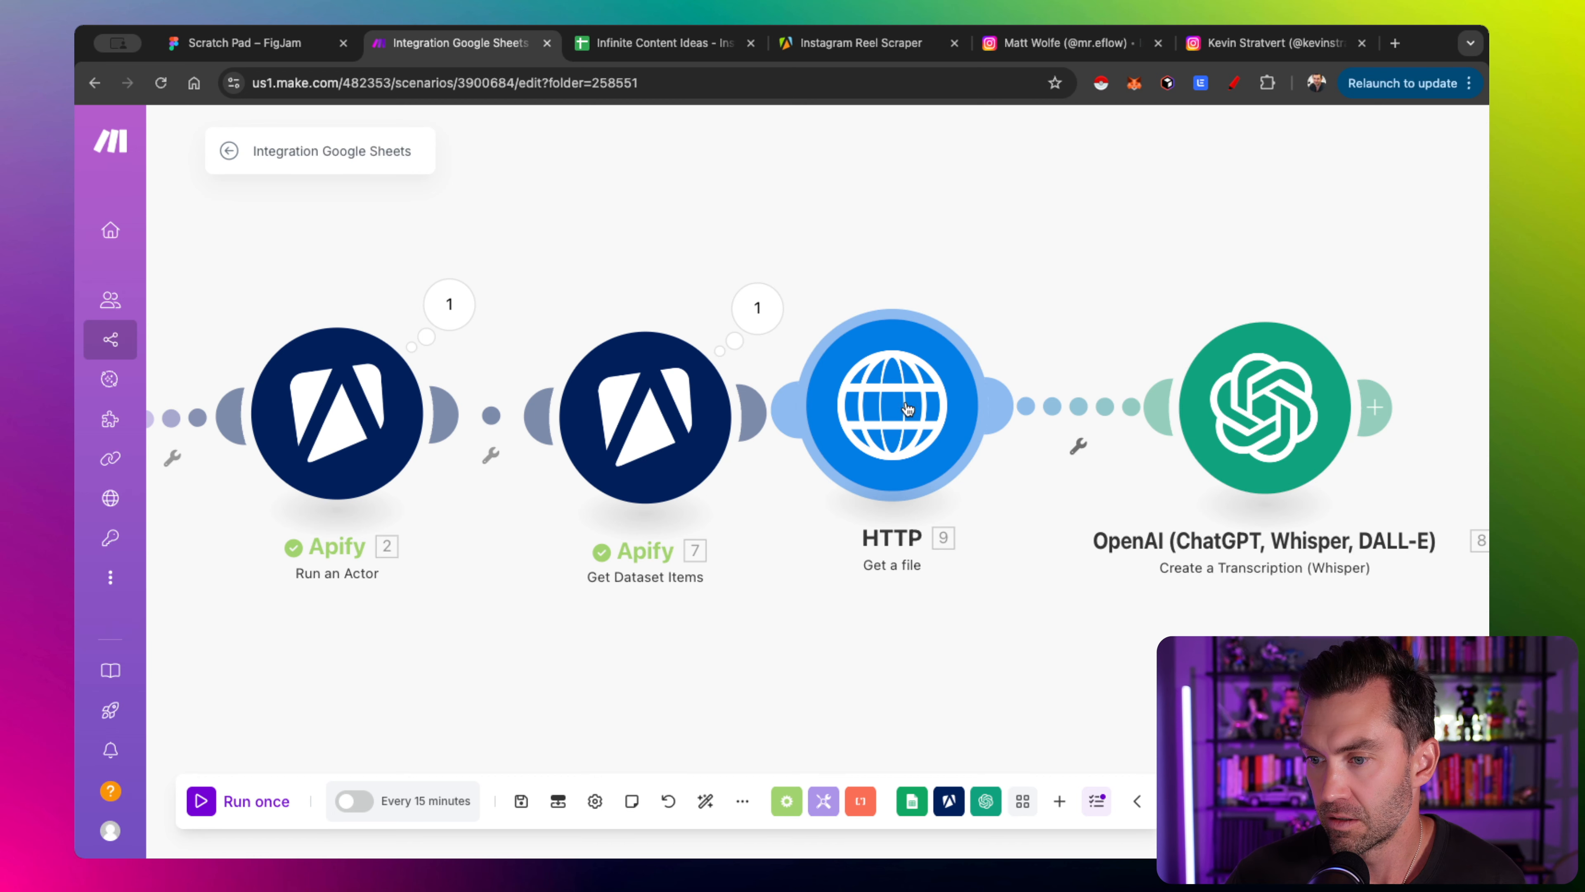
left_click_drag(907, 410, 936, 451)
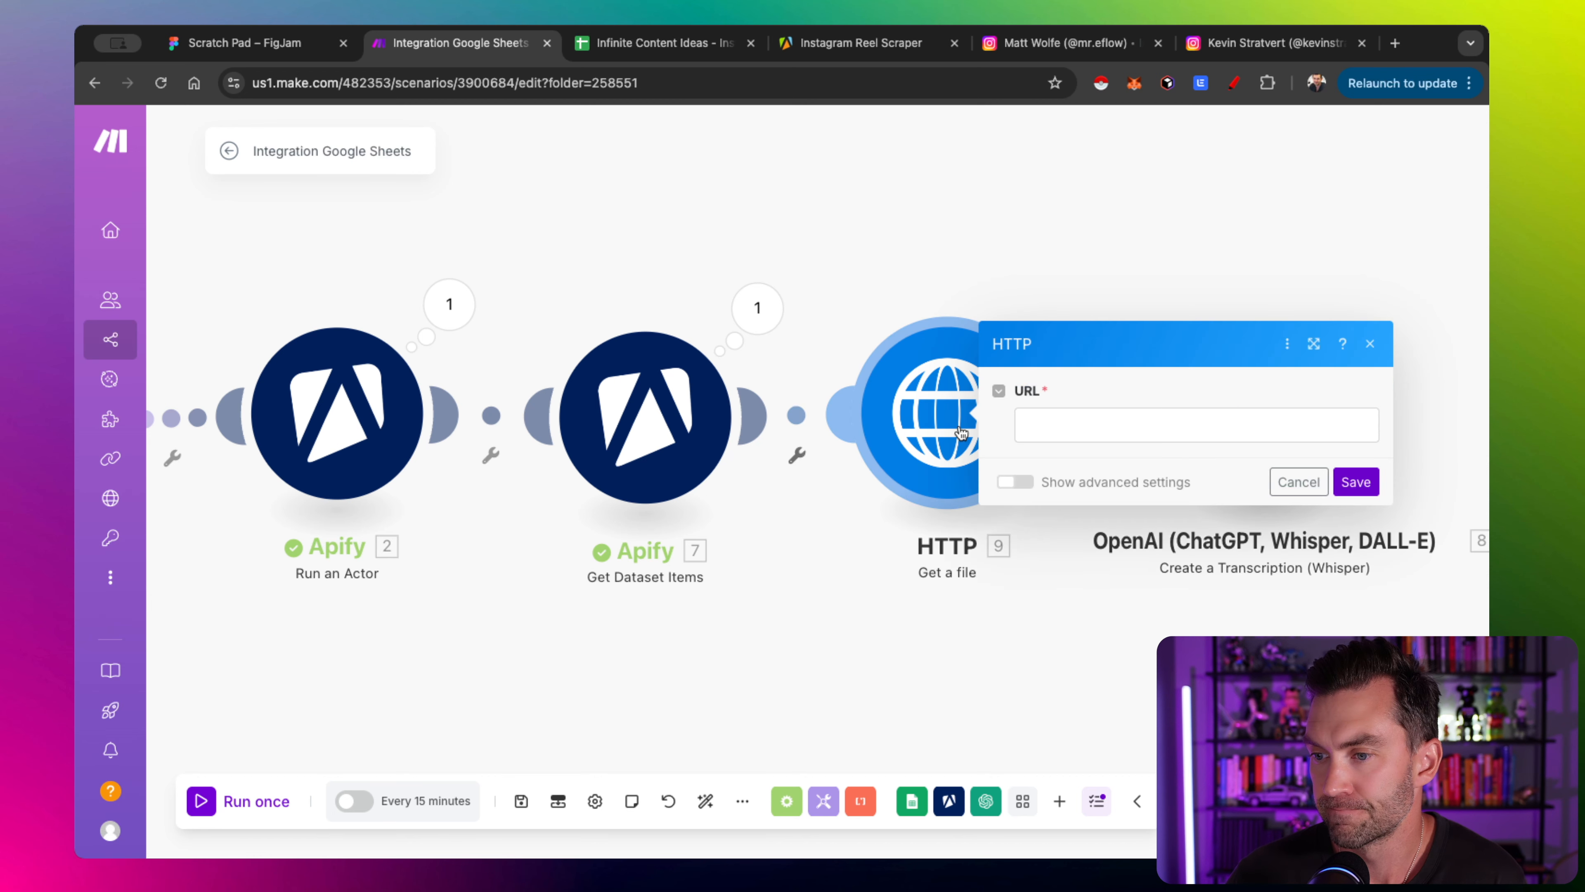
Map videoUrl from Get Dataset Items as the HTTP module's URL, show its advanced settings, and save the module
left_click(961, 433)
left_click(1059, 435)
scroll(774, 570, "down", 2)
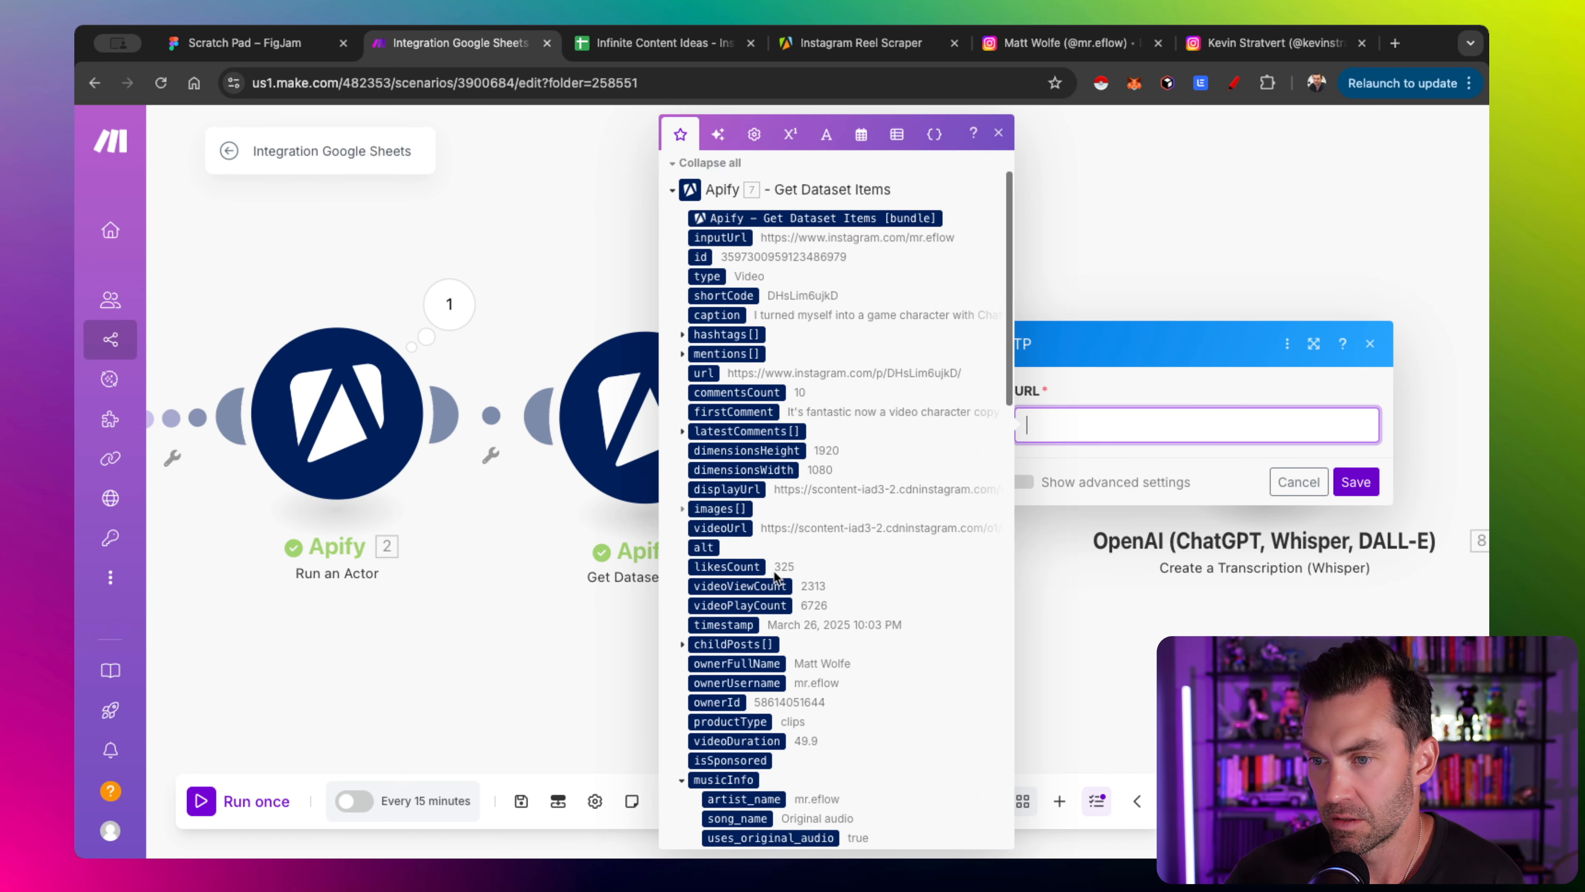
left_click(720, 516)
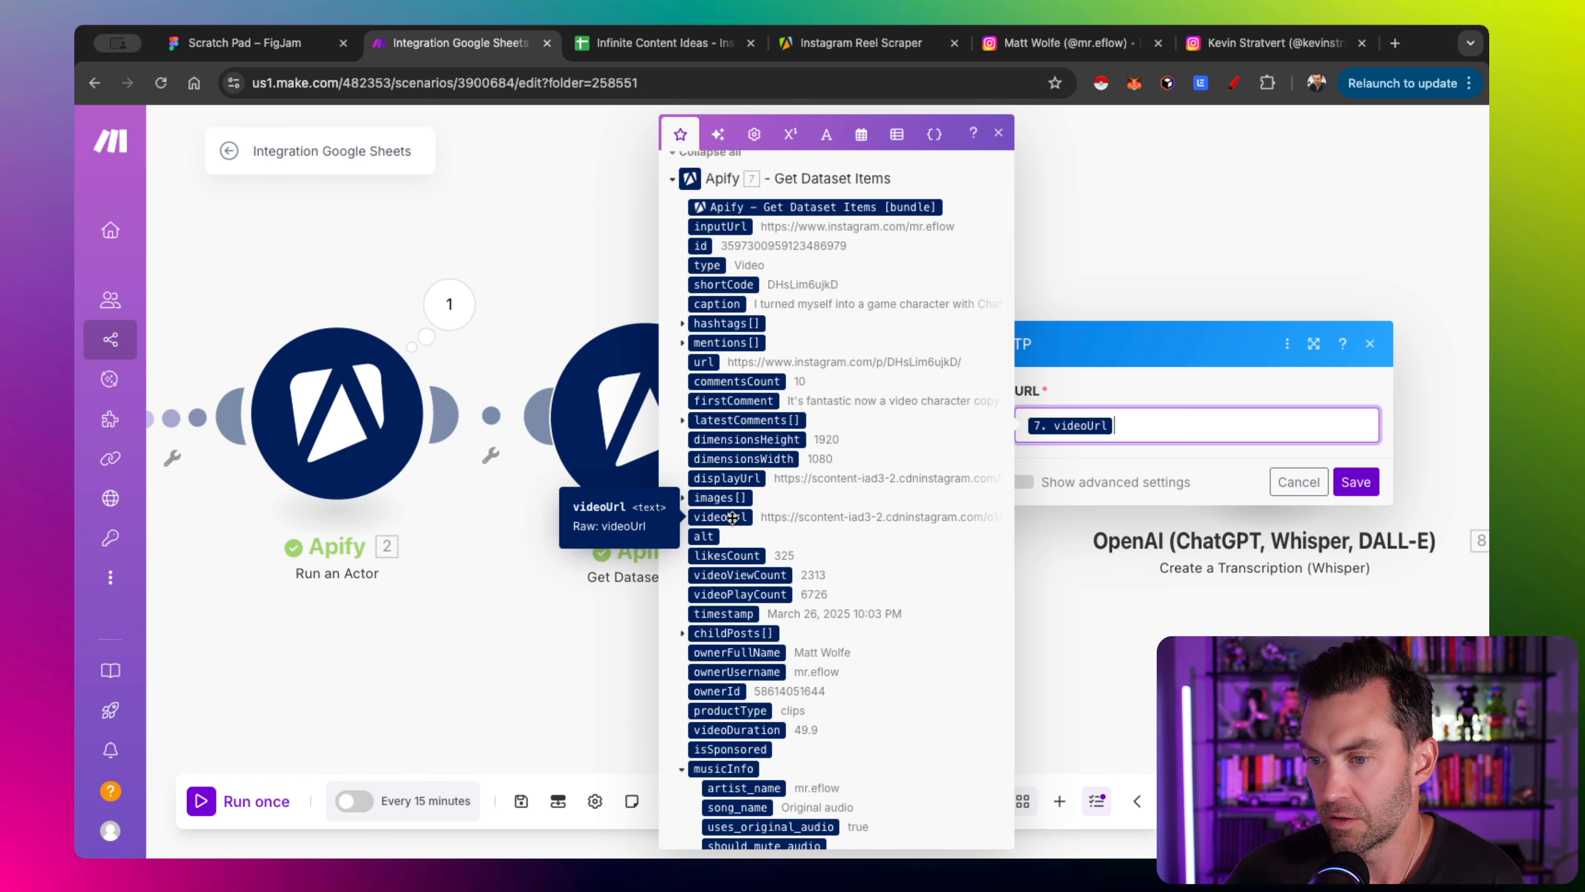
left_click(1055, 479)
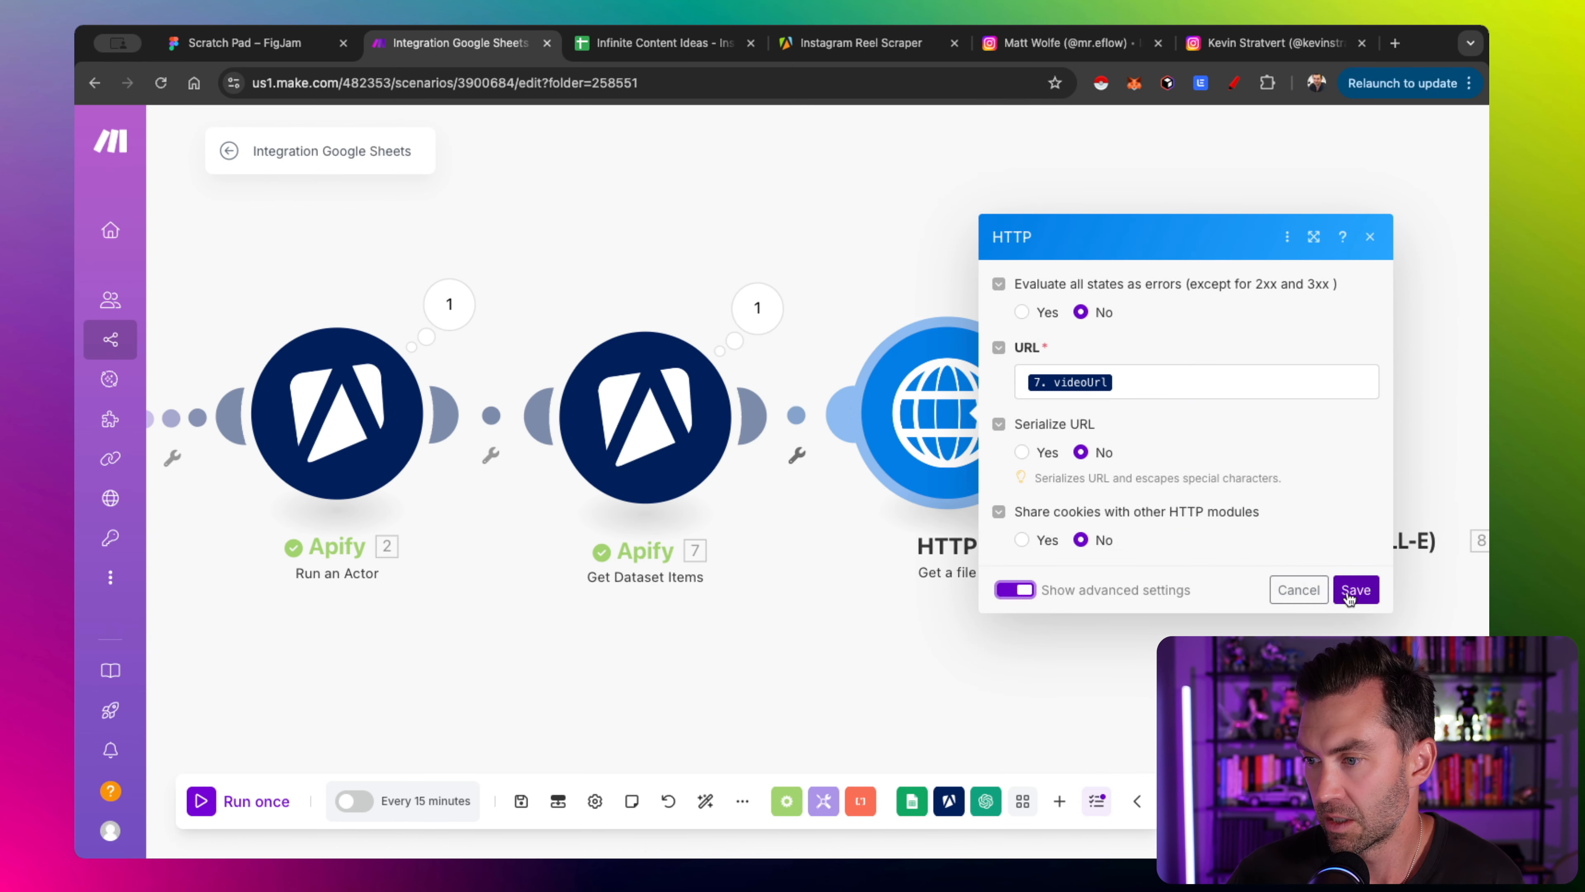
left_click(1356, 590)
Look for a file item to map into the transcription module's File Data, save it unfilled, and save the HTTP module again
left_click_drag(1305, 262, 1086, 260)
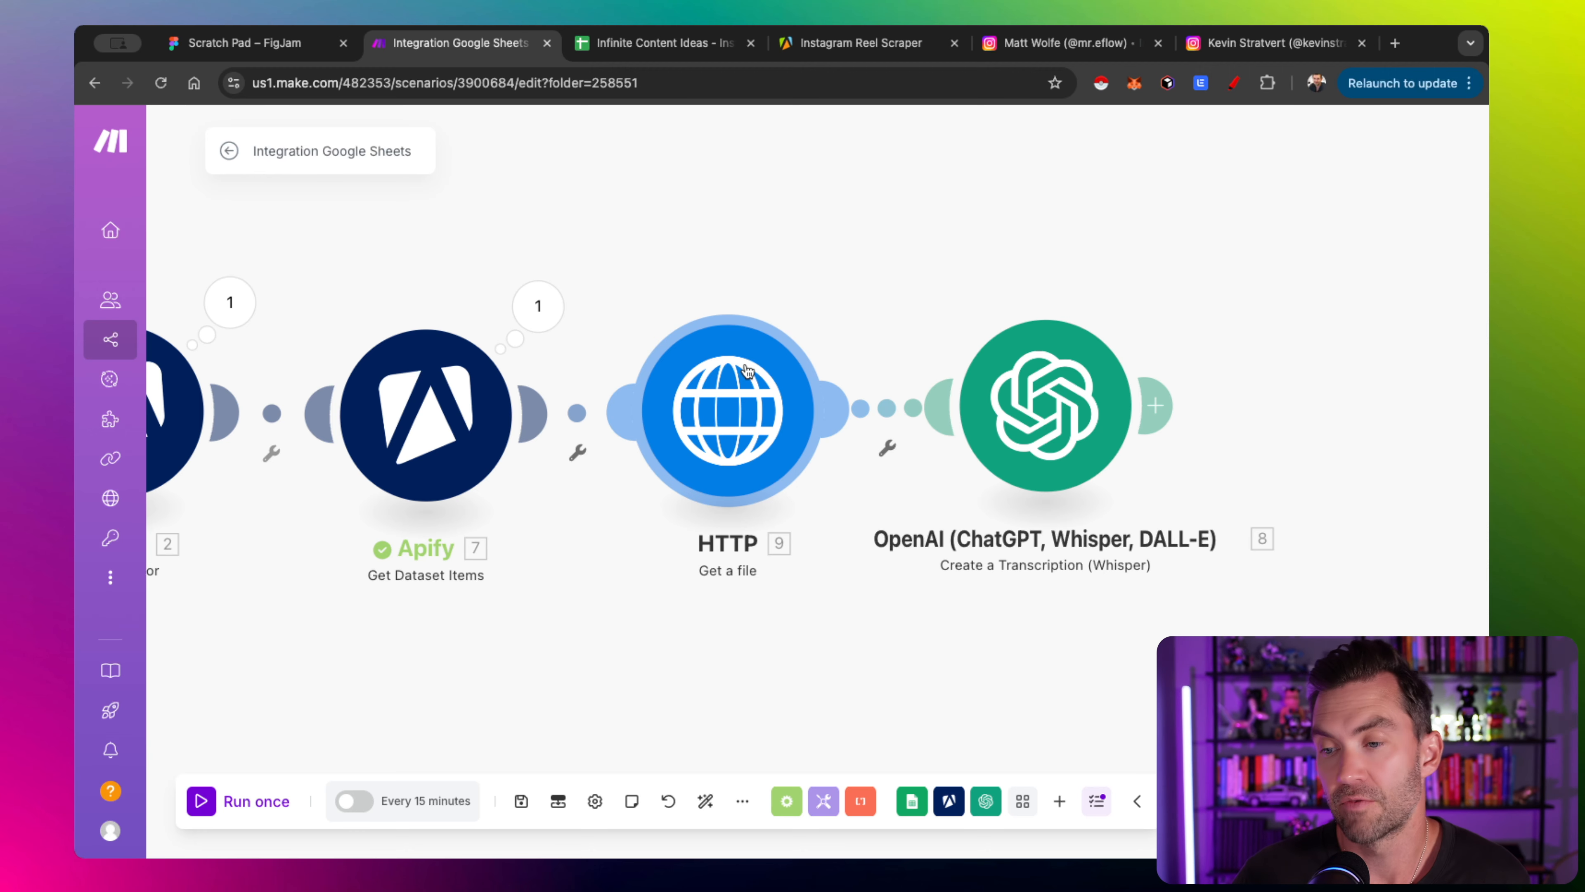
left_click(1046, 406)
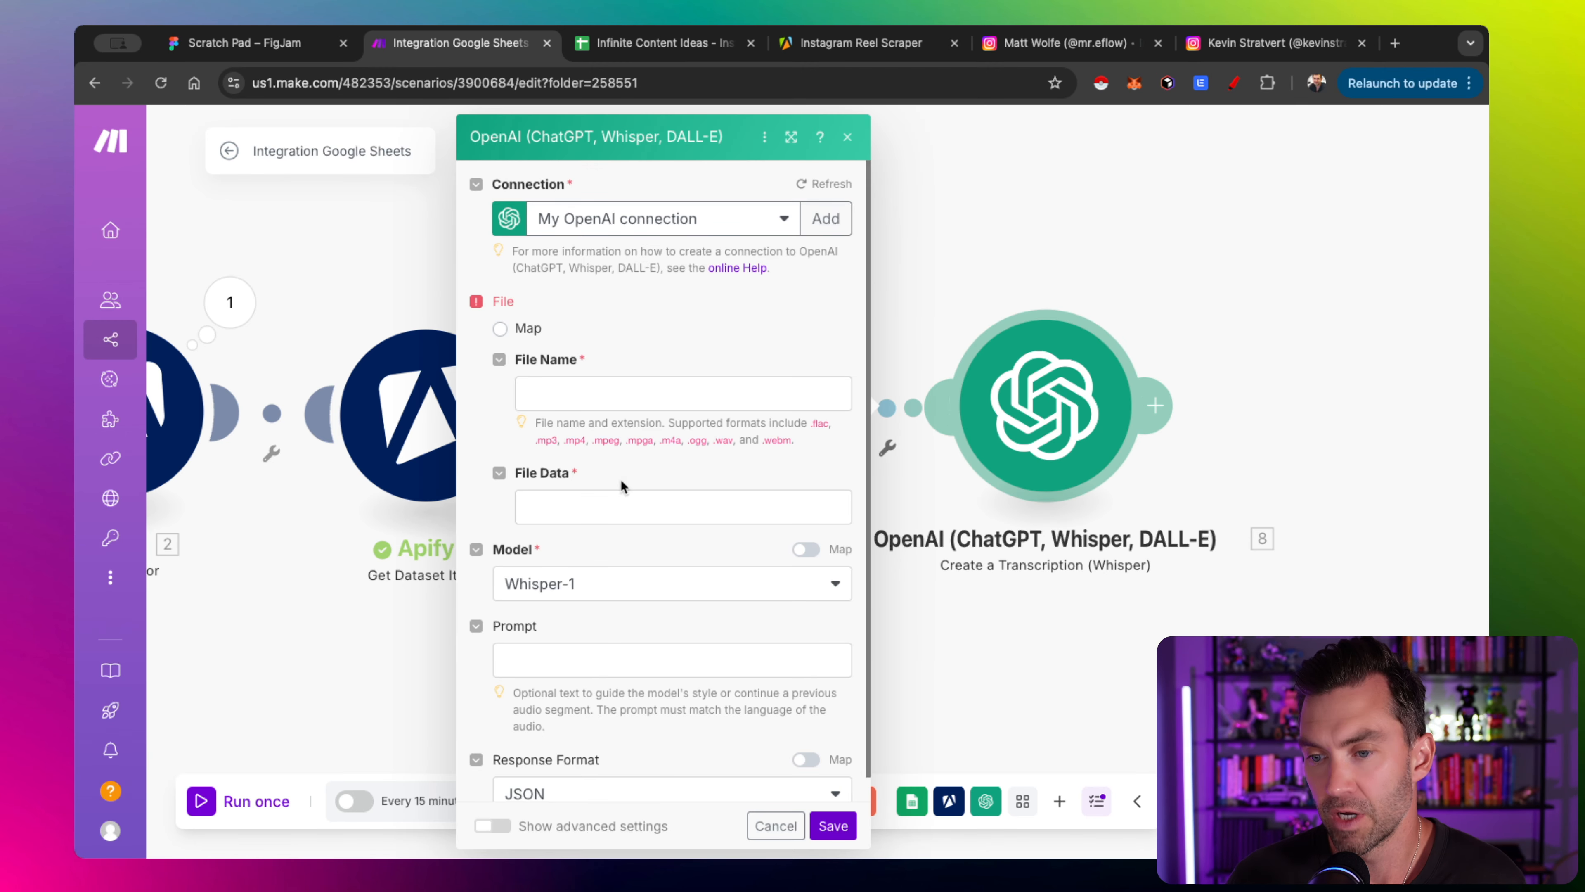
left_click(622, 506)
scroll(984, 374, "down", 20)
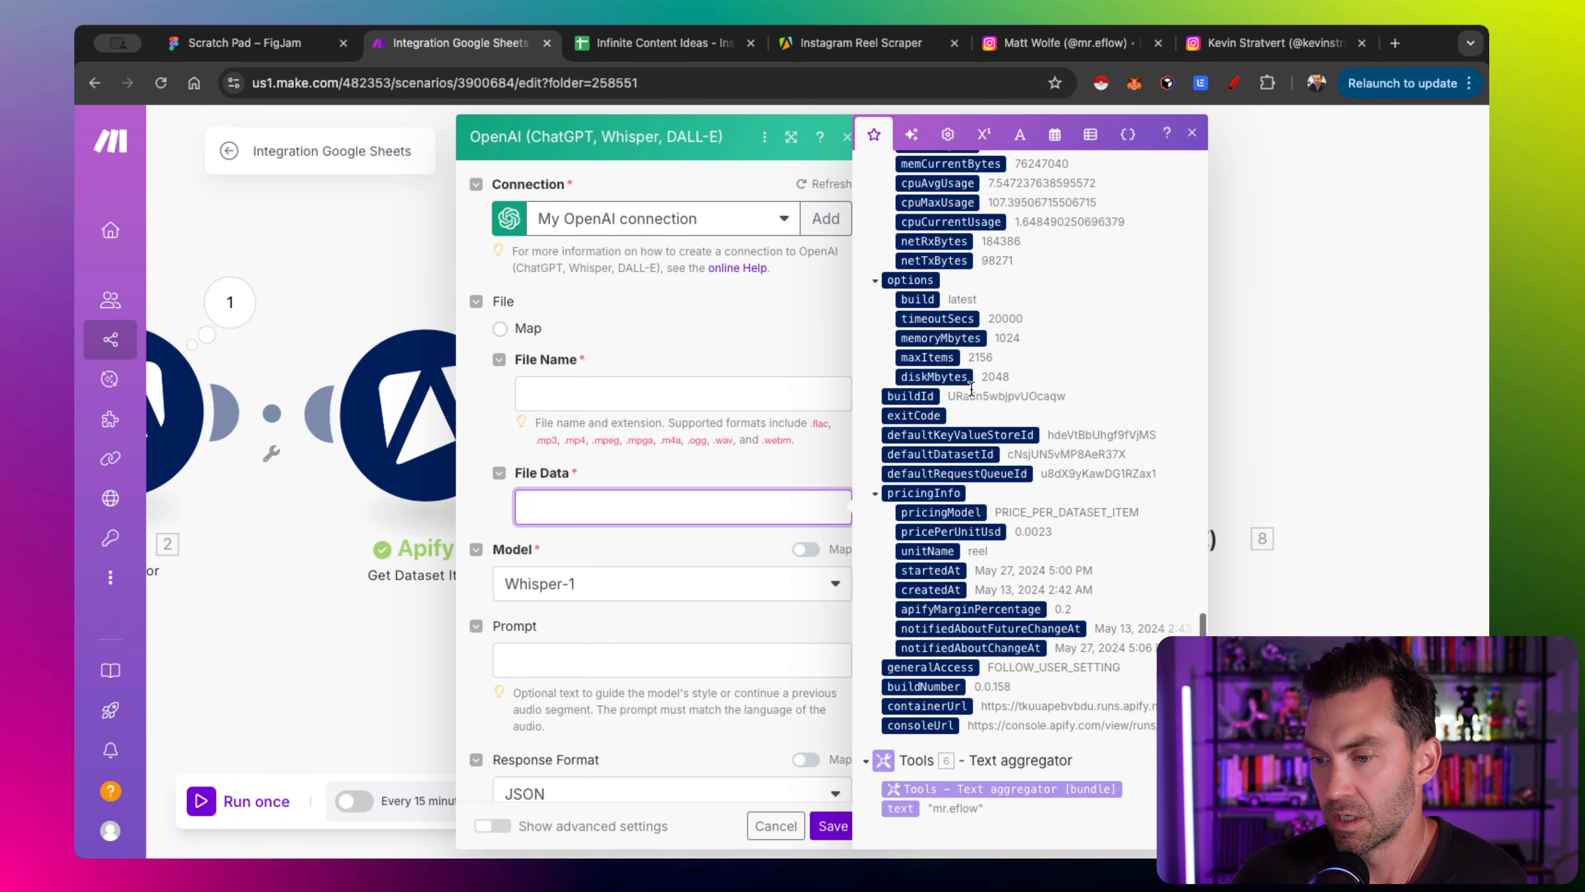
left_click(837, 827)
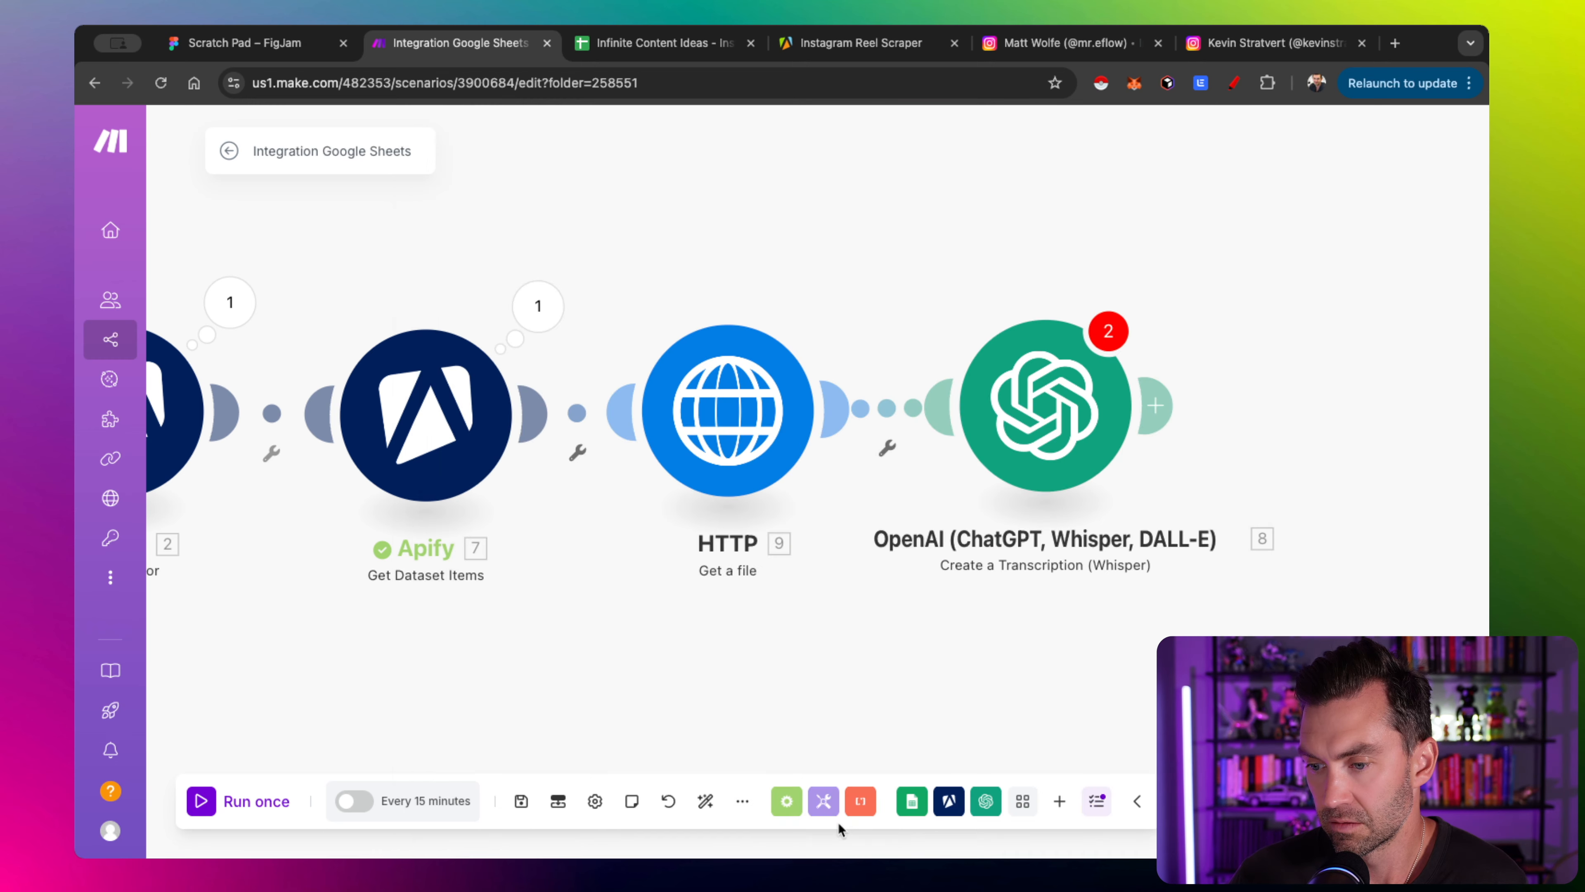
left_click(749, 412)
left_click(1138, 590)
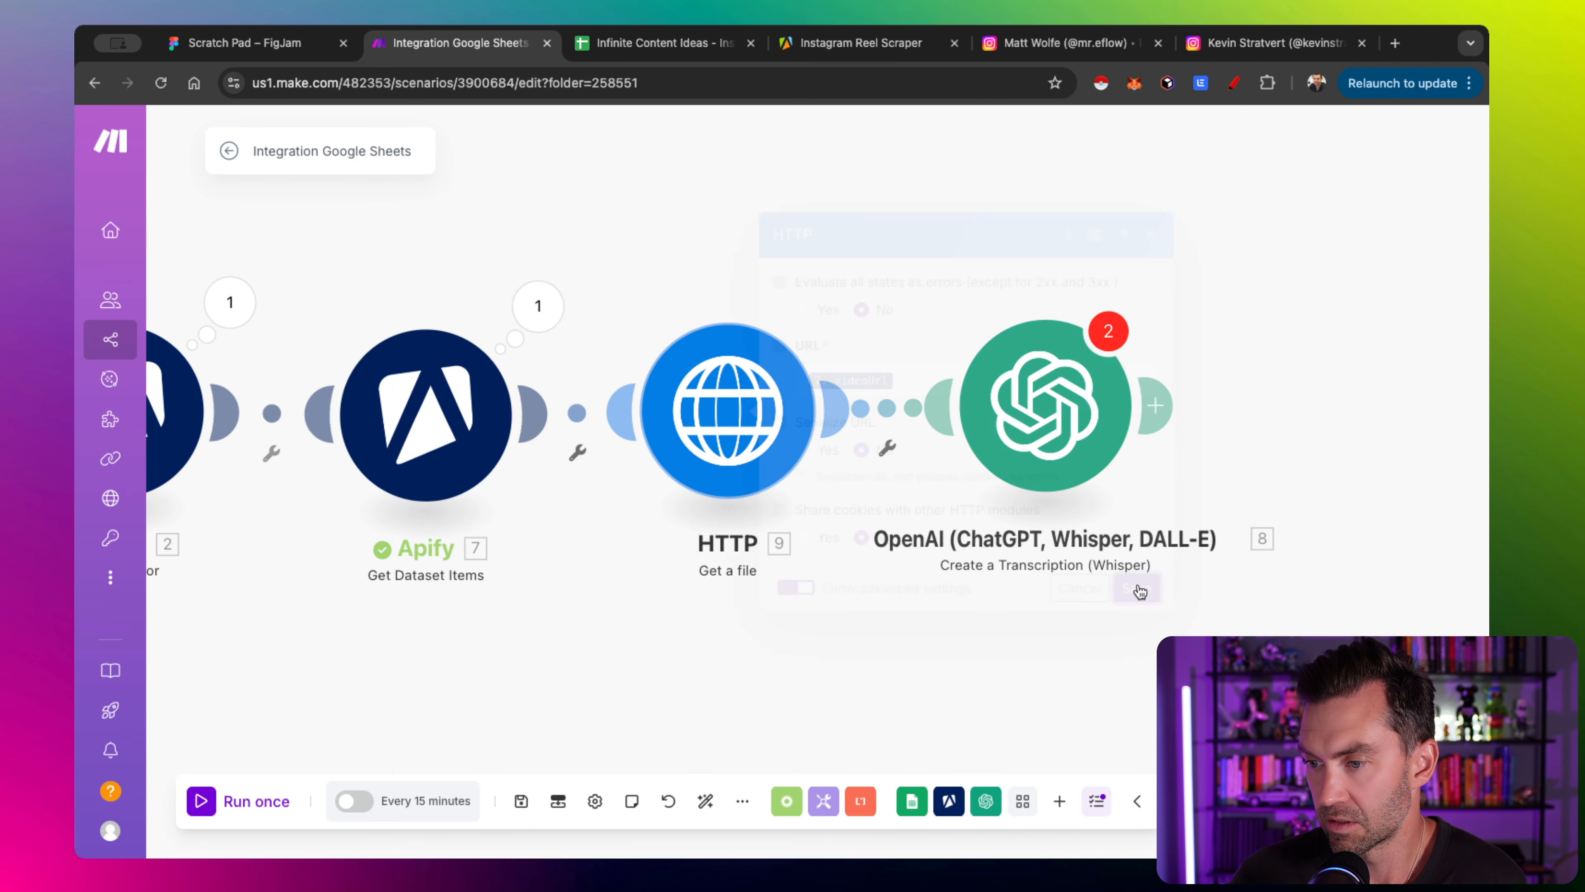
Set the transcription module's file source to HTTP - Get a file with model Whisper-1, show its advanced settings, and save it
left_click(1053, 437)
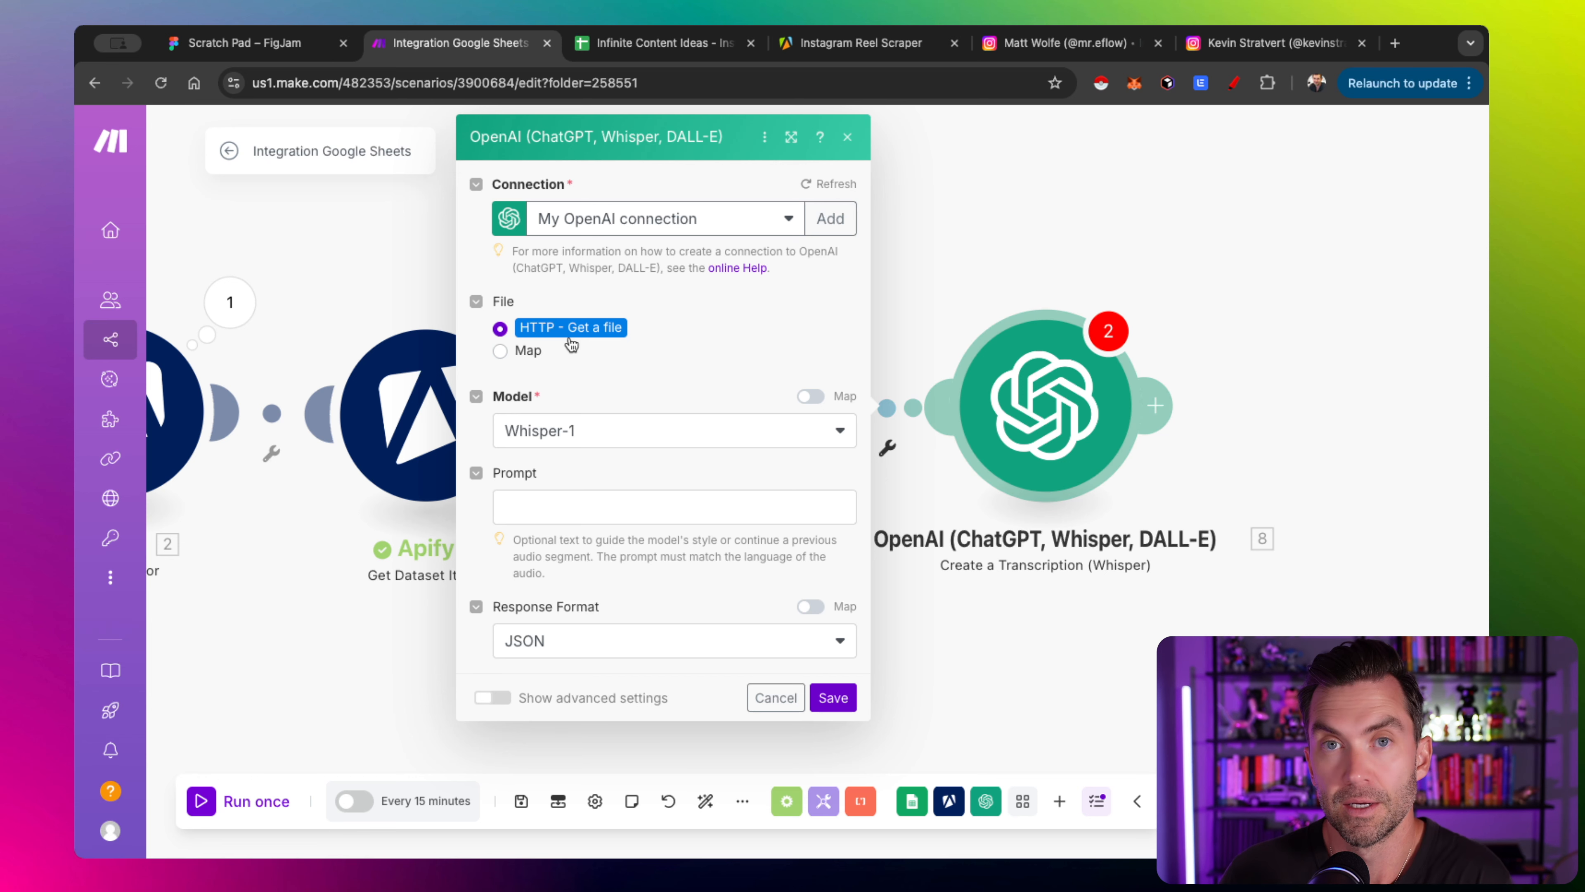
left_click(501, 351)
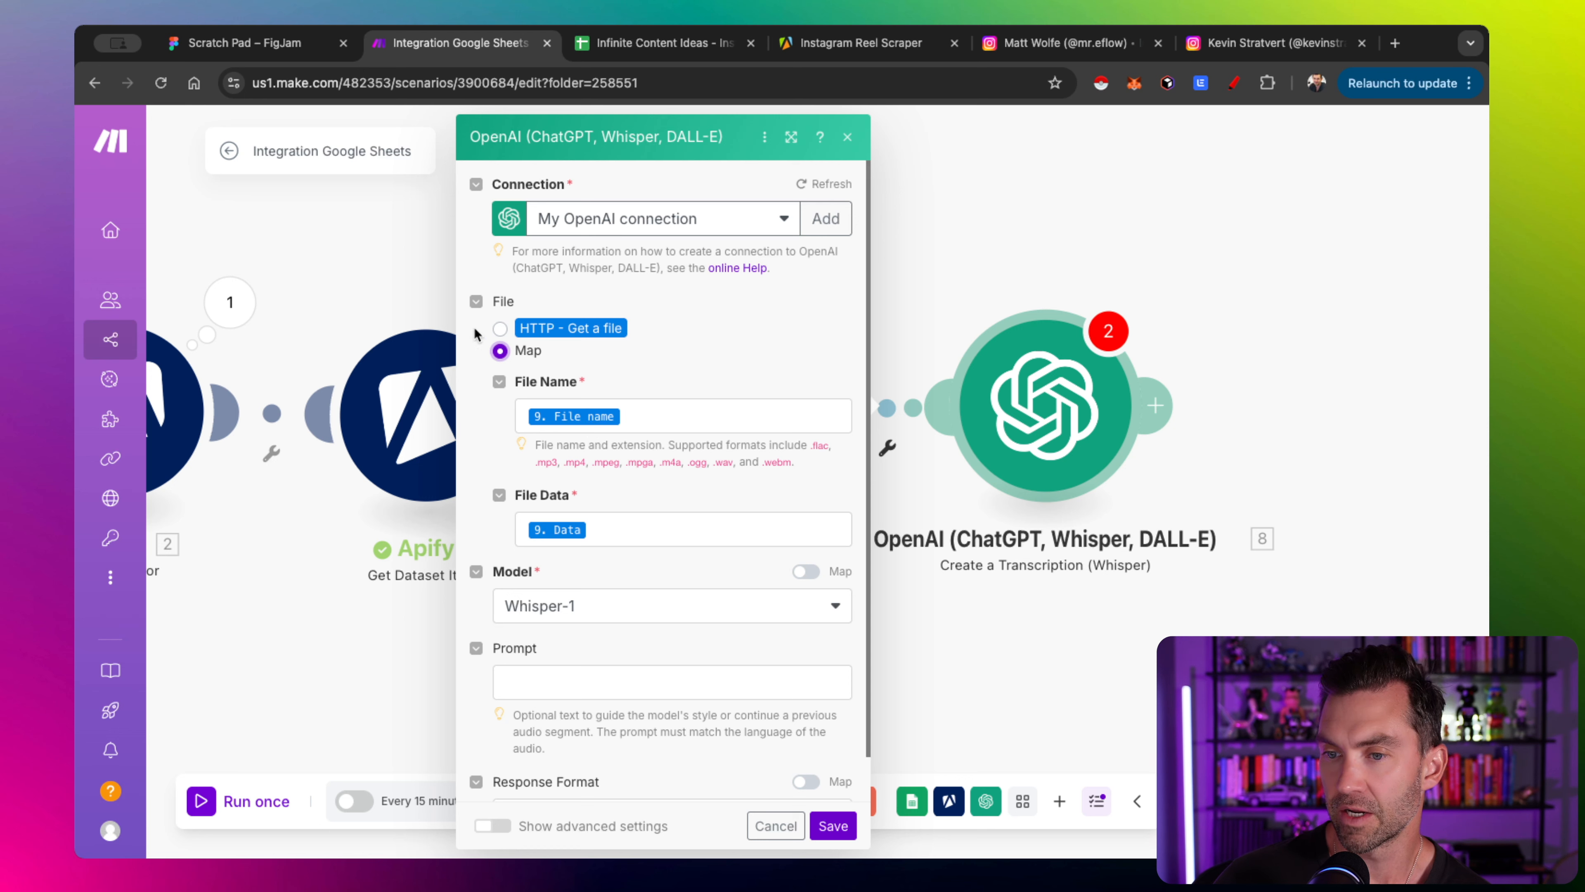
left_click(500, 330)
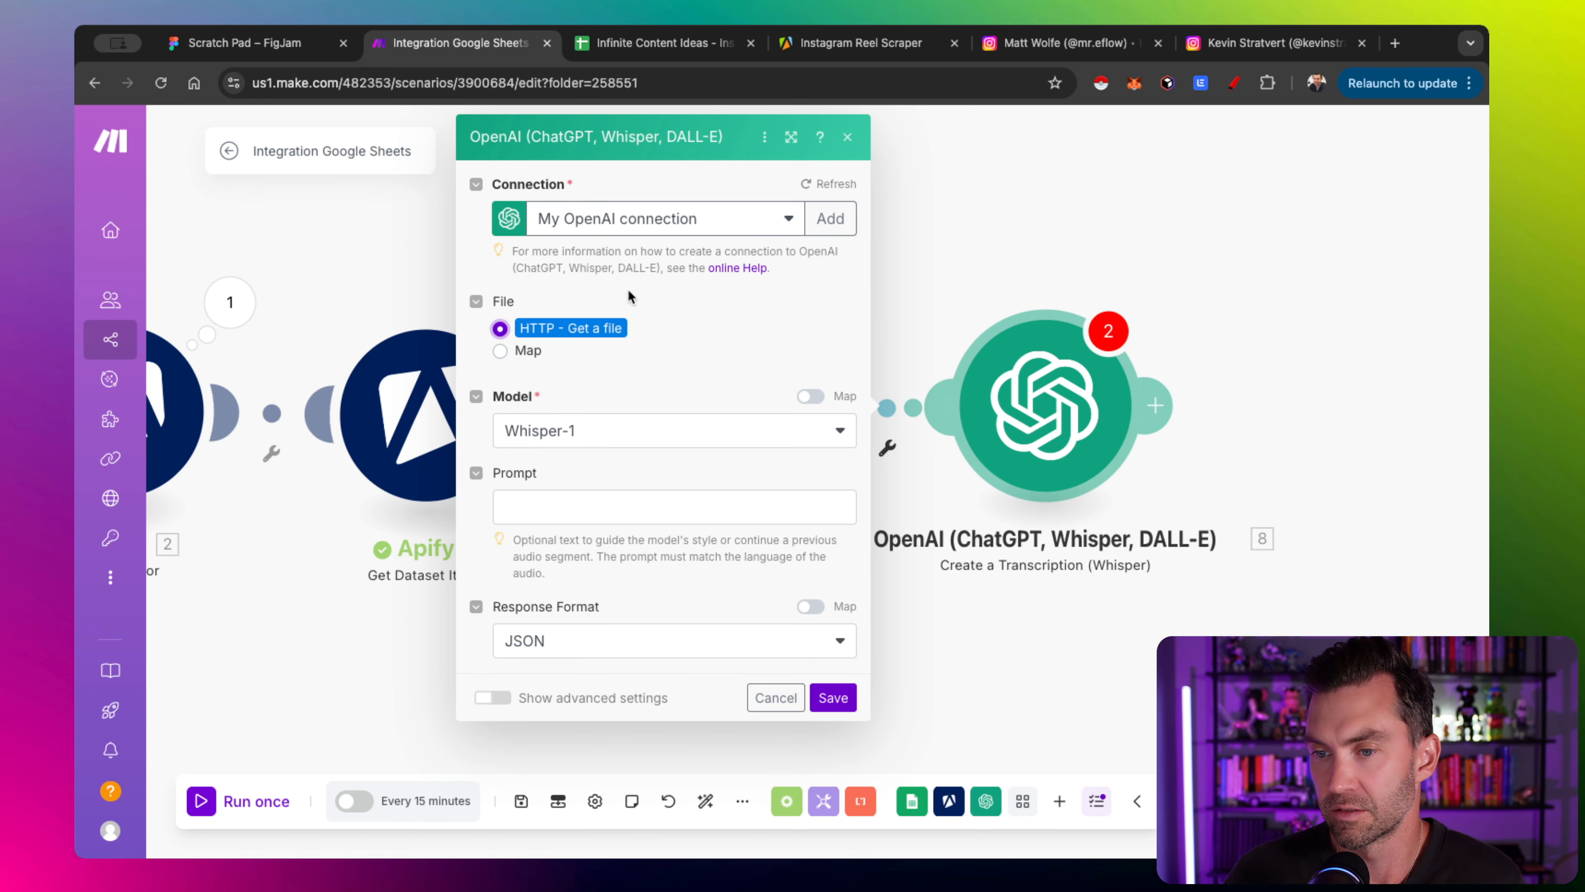
left_click(601, 435)
left_click(604, 462)
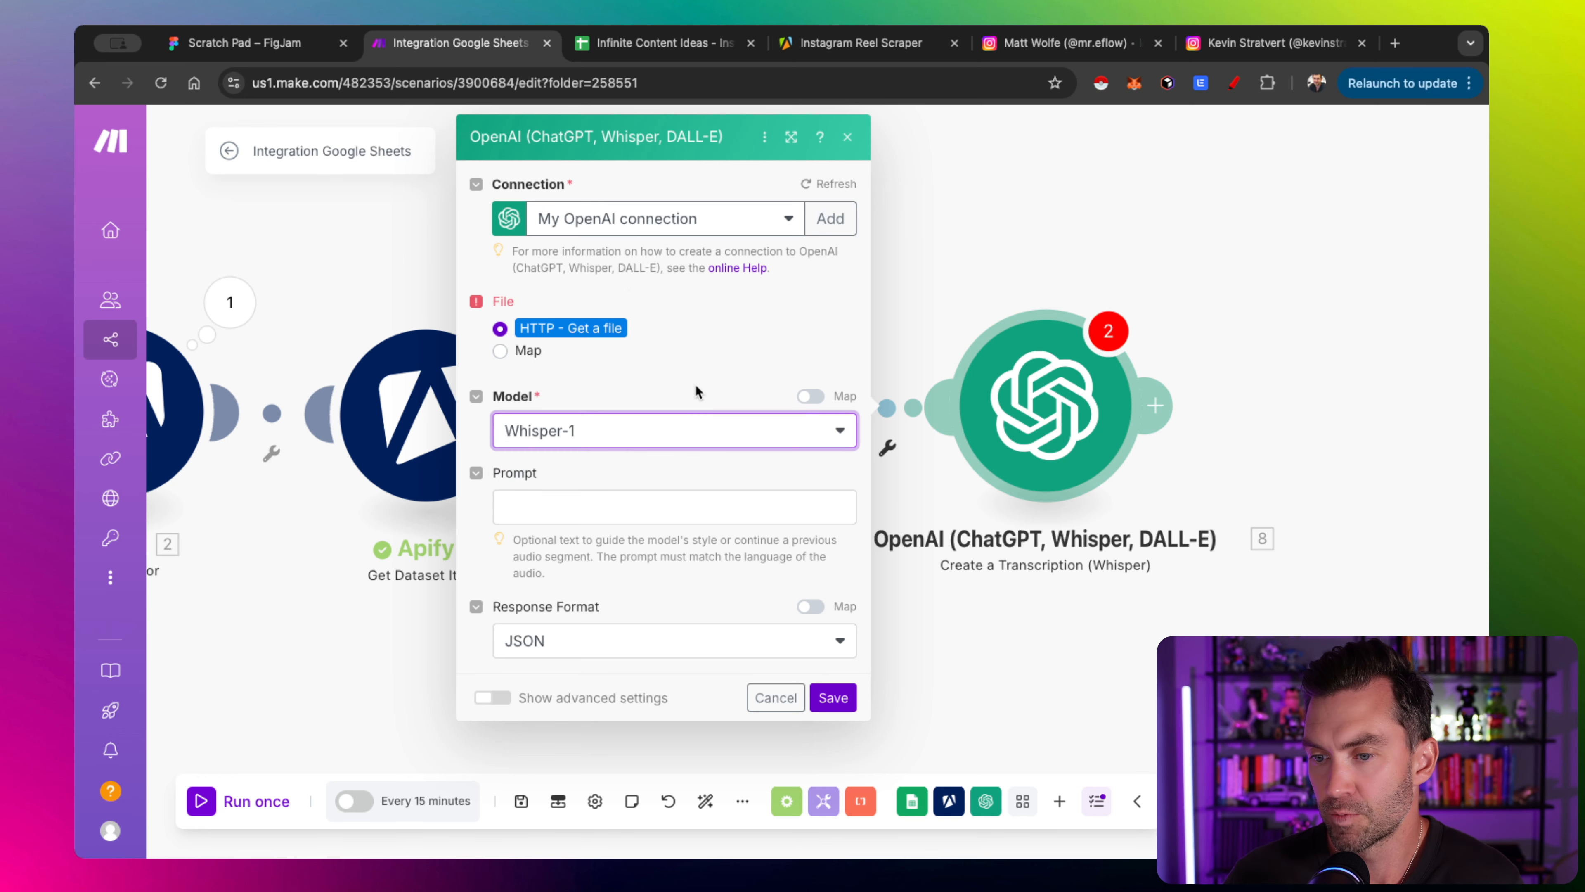
left_click(626, 506)
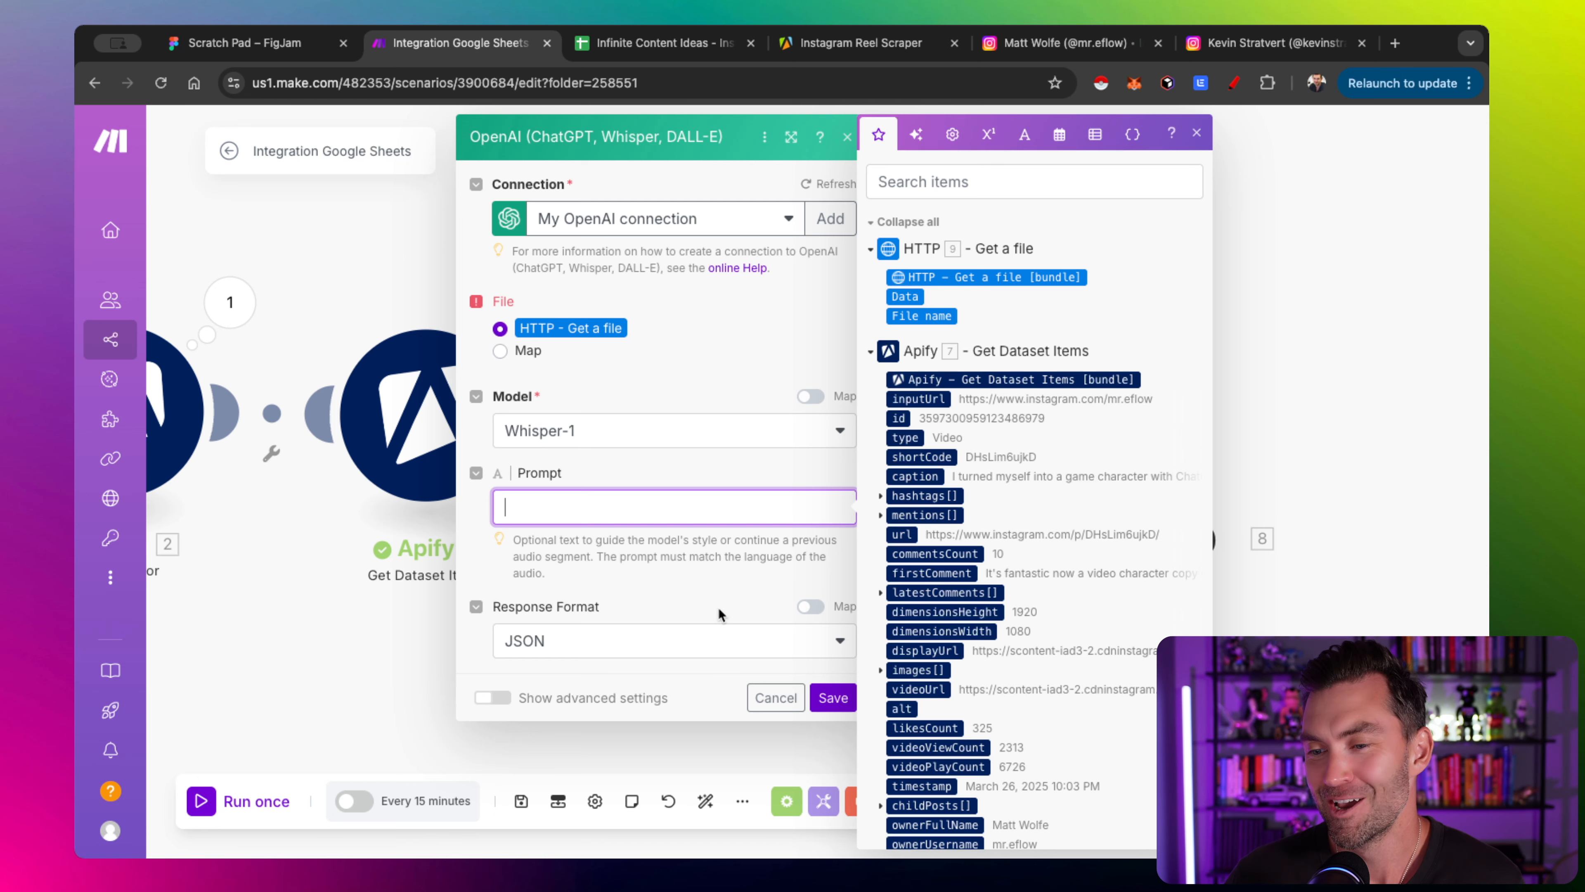
left_click(497, 692)
scroll(612, 595, "down", 3)
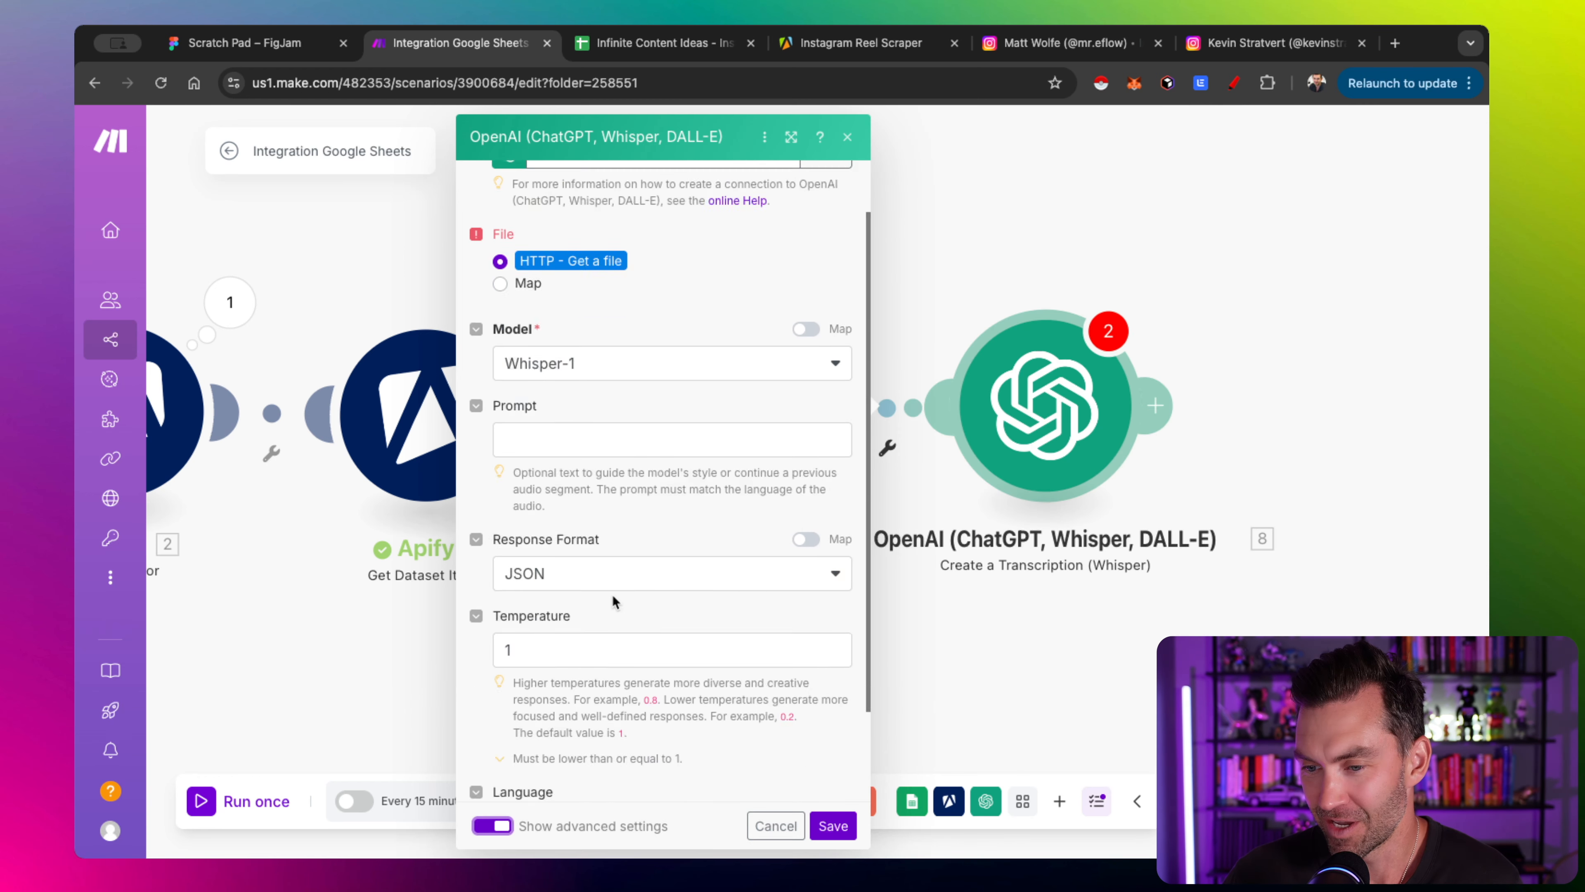
left_click(833, 825)
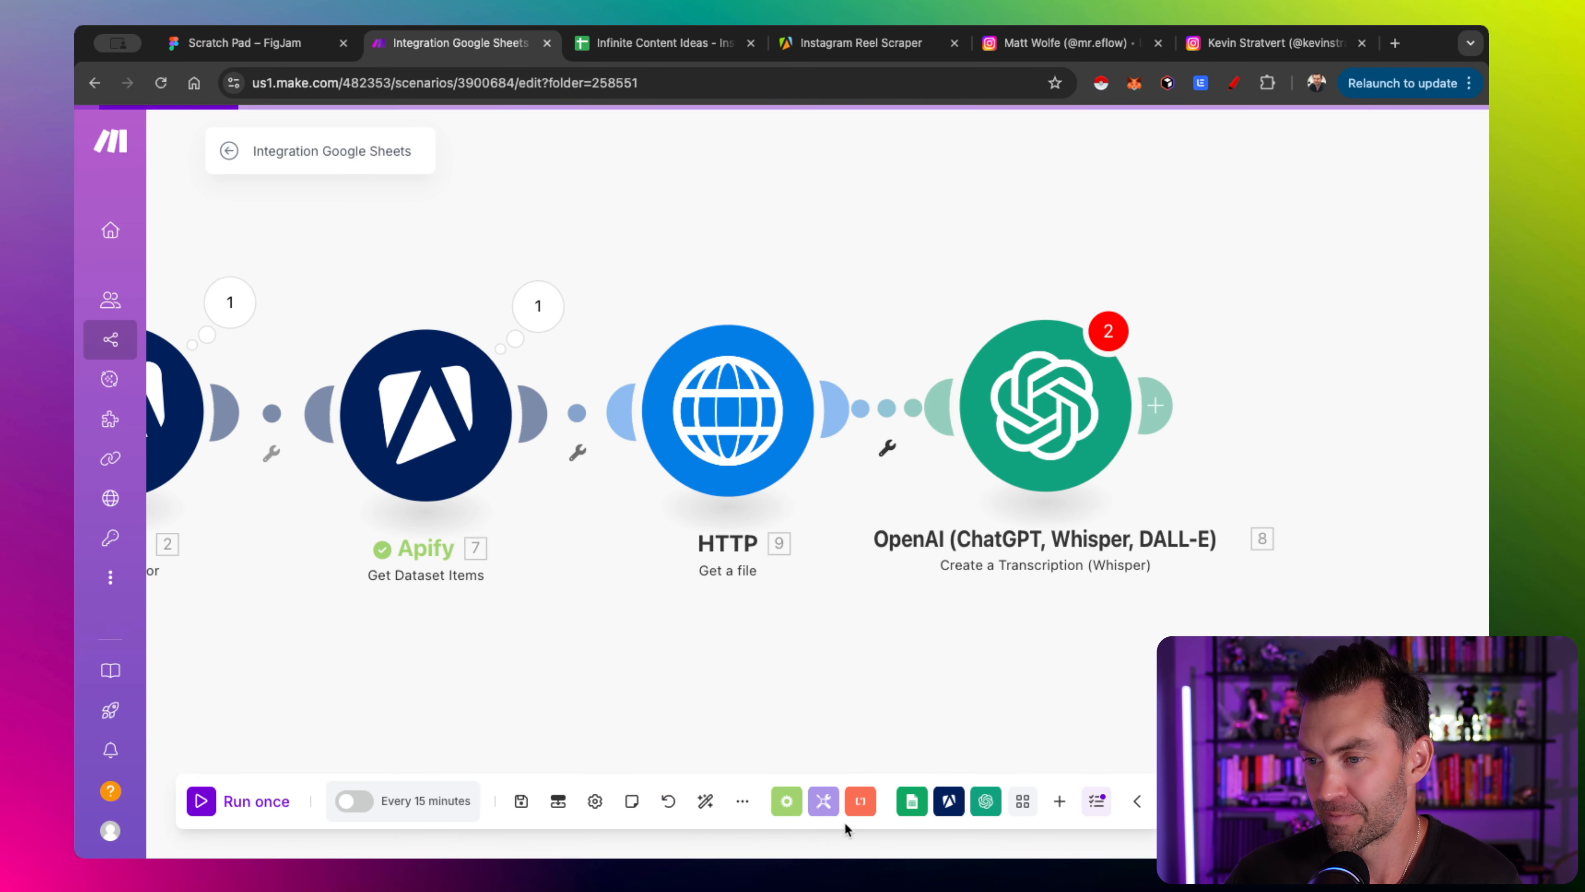
Check the transcription module's error messages, reopen its settings, and save it again with HTTP - Get a file as the file source
scroll(998, 718, "right", 3)
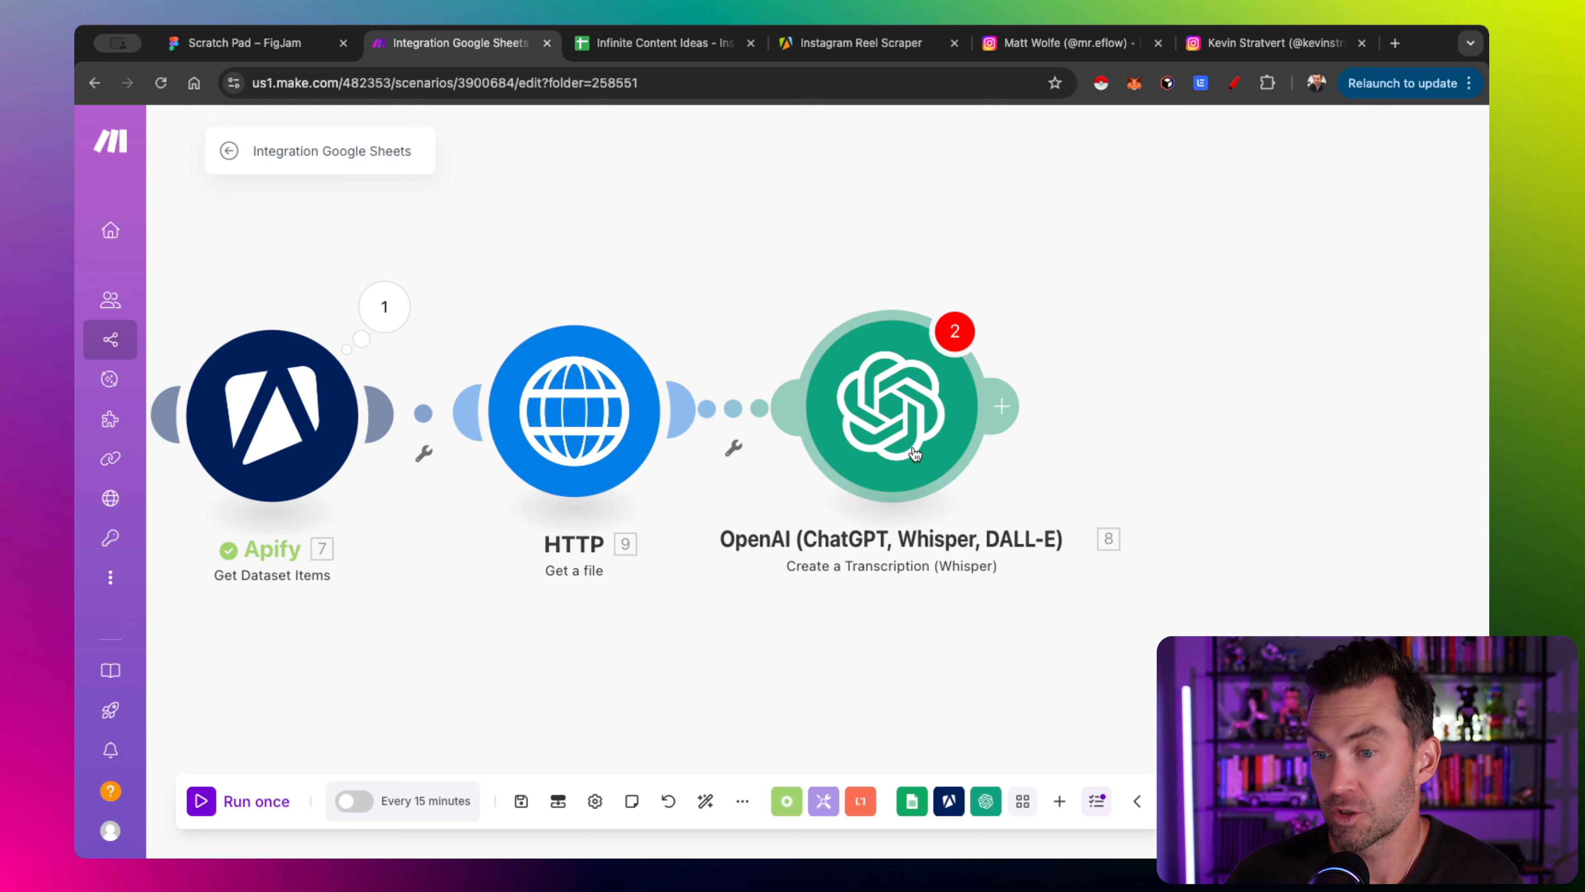
left_click_drag(1126, 403, 1037, 406)
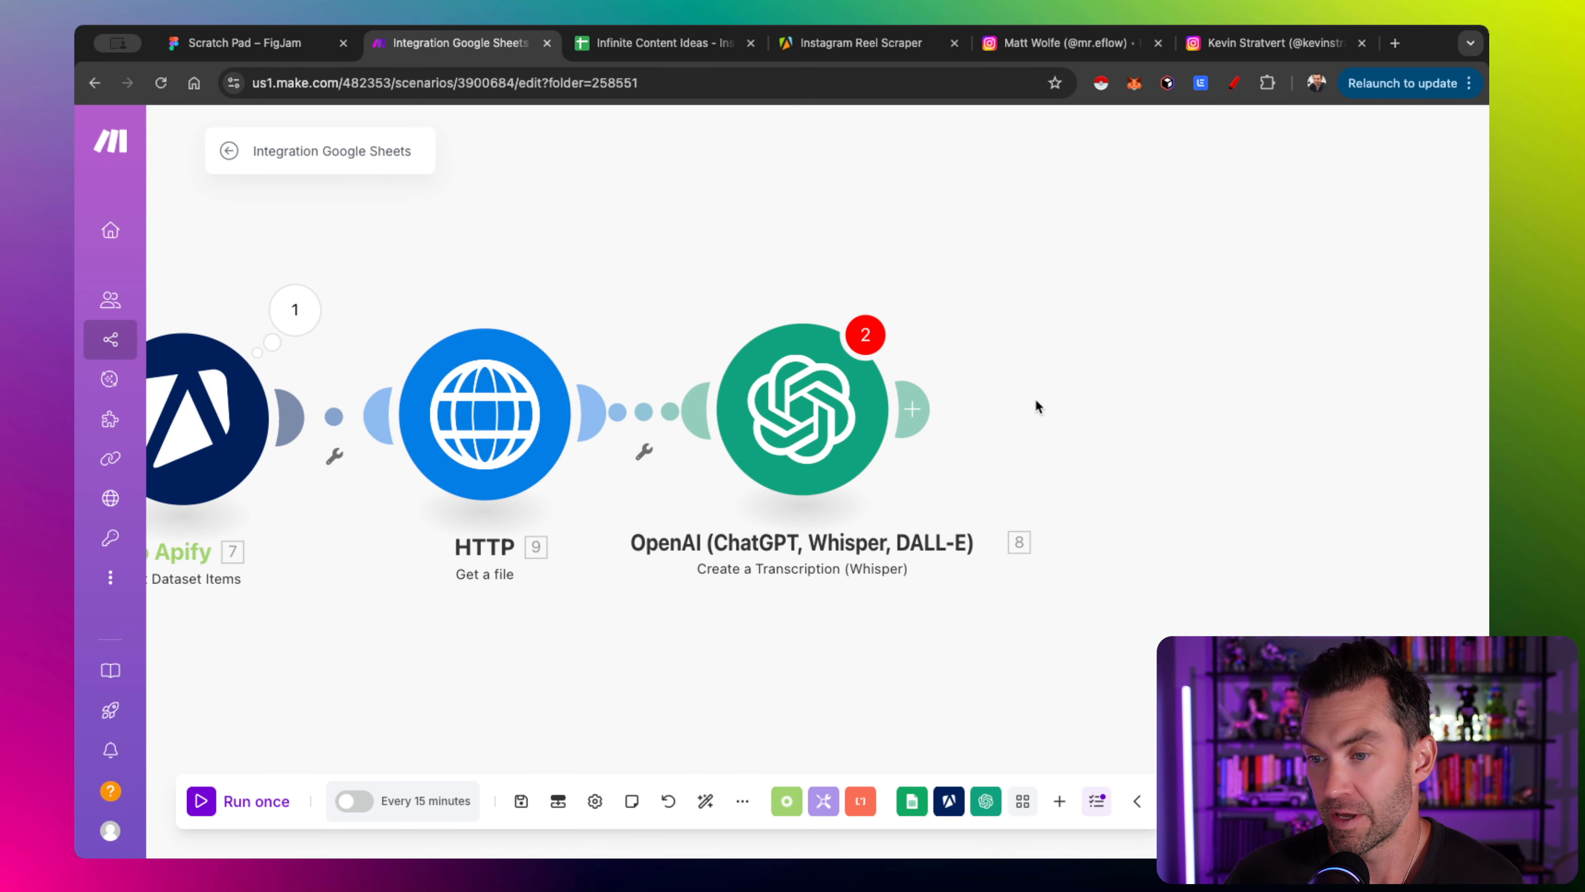
left_click(865, 335)
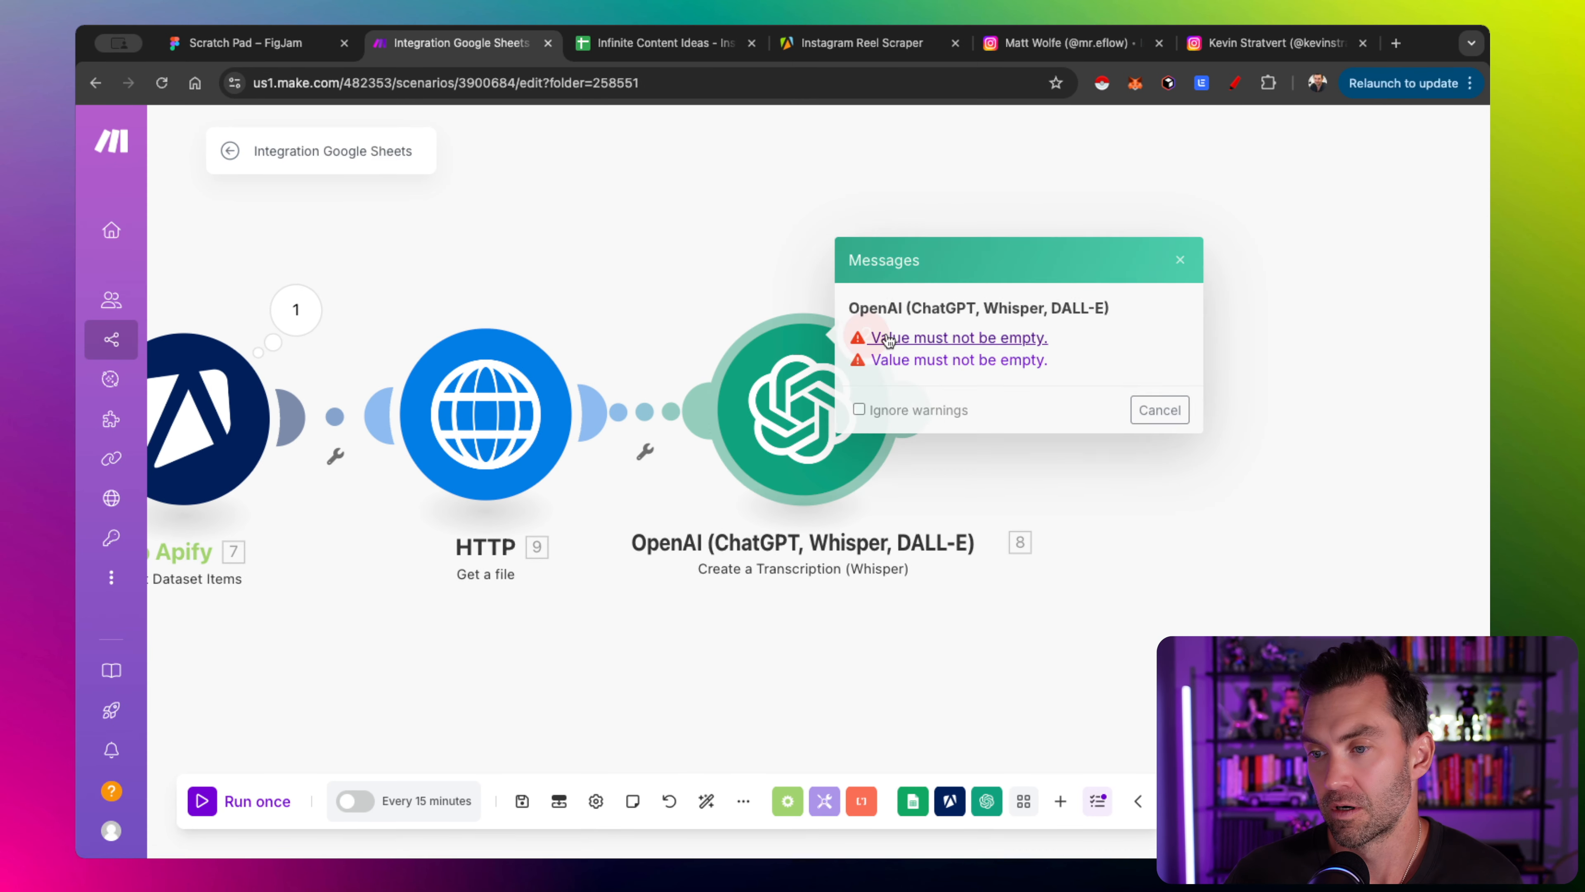
left_click(1190, 549)
left_click(780, 412)
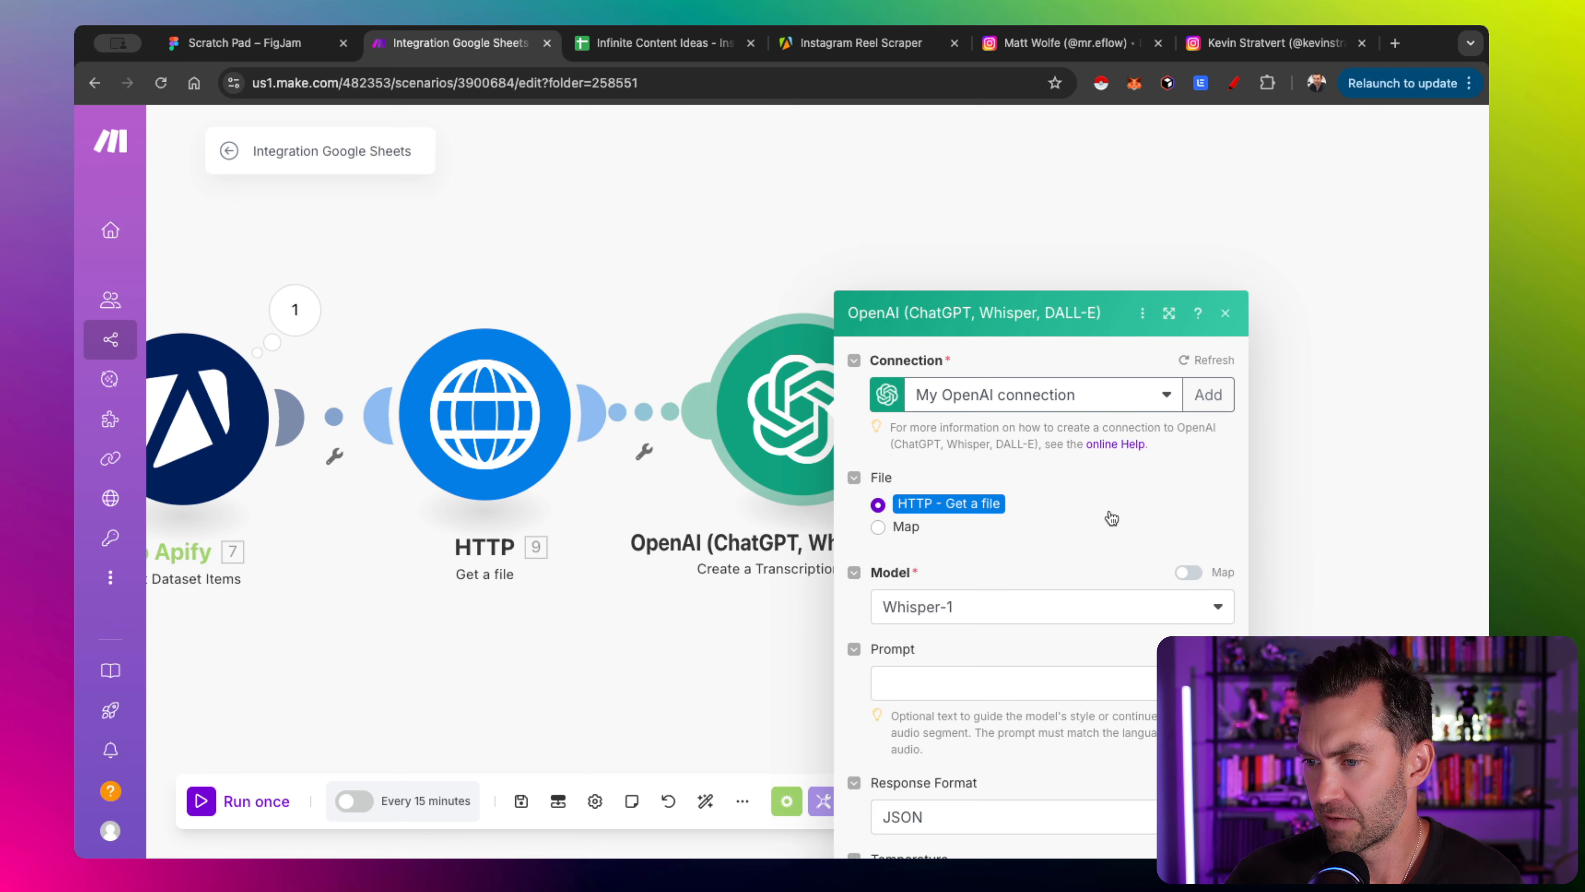
scroll(1112, 518, "down", 3)
left_click(1208, 826)
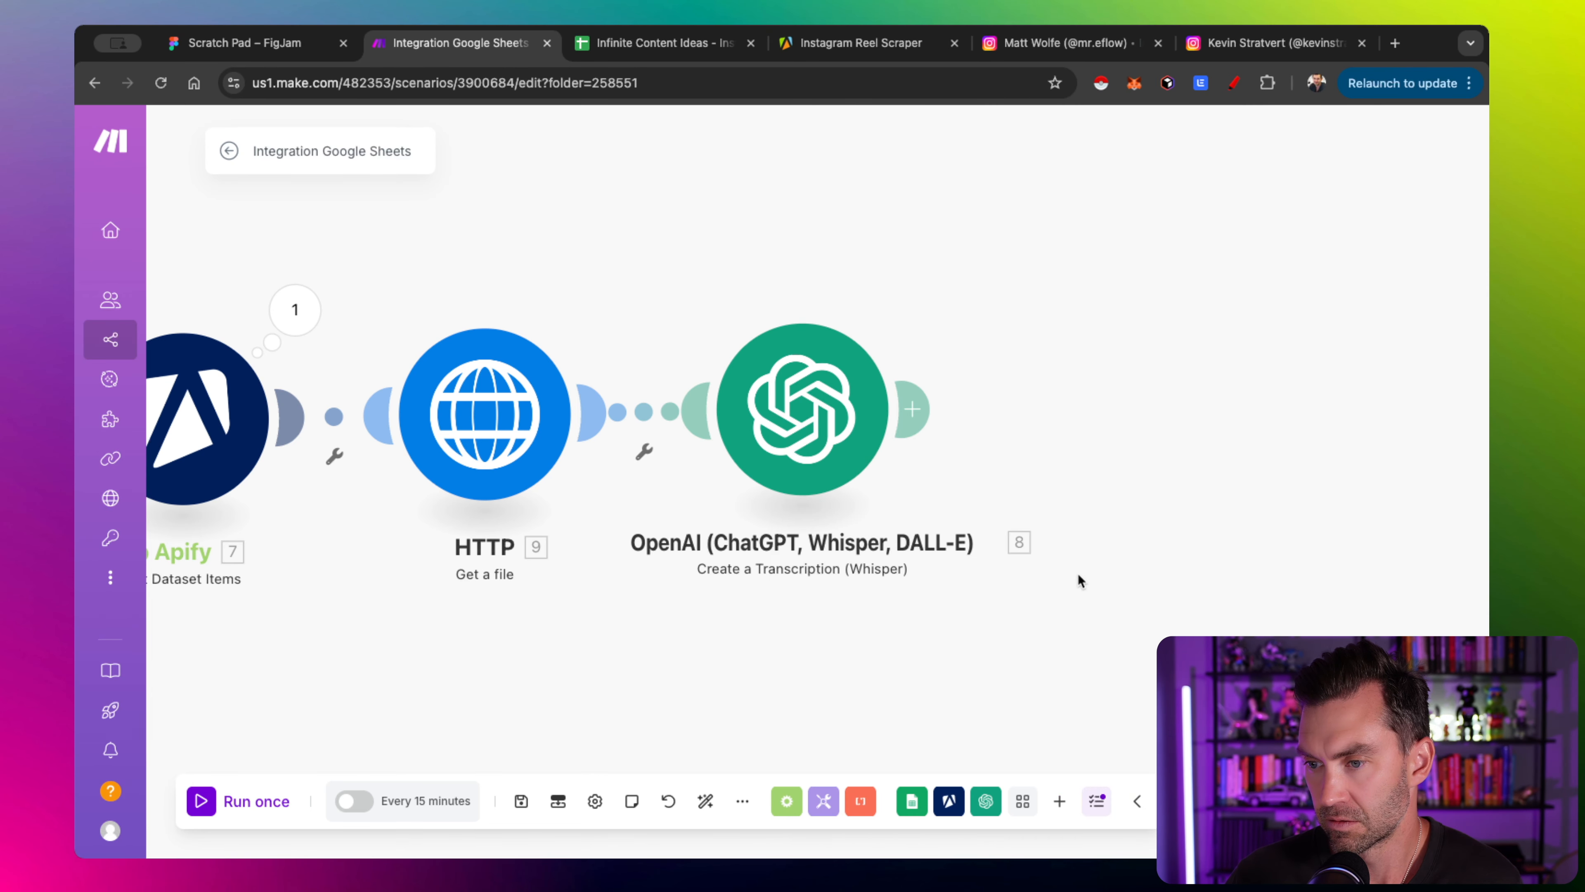
Run the whole scenario once to test the file download and the Whisper transcription
left_click_drag(1078, 574, 1116, 562)
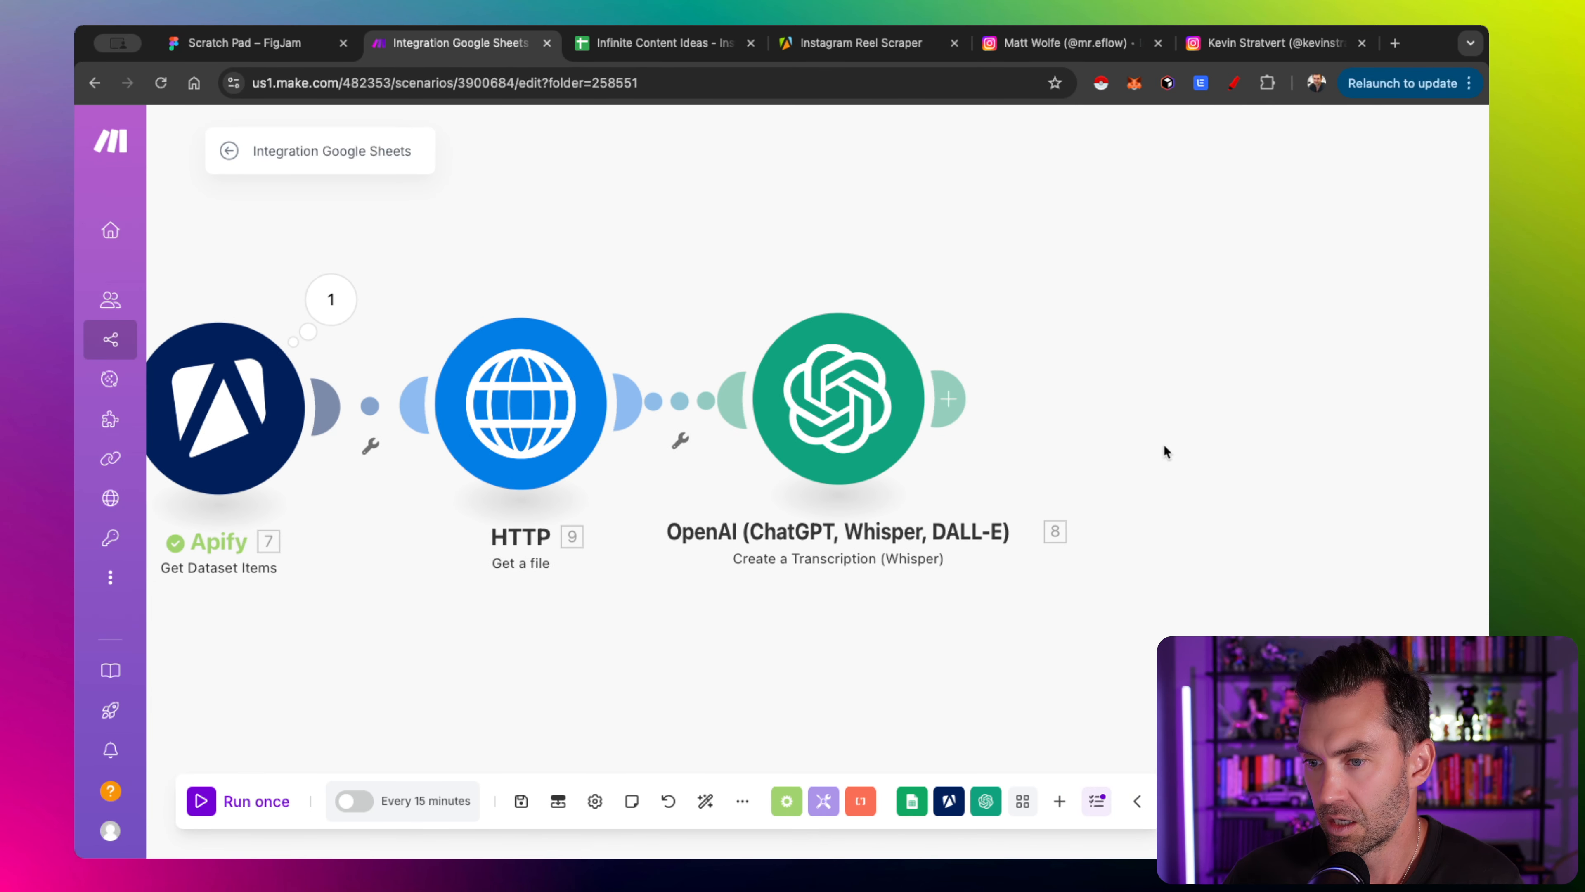
left_click_drag(1164, 450, 1179, 453)
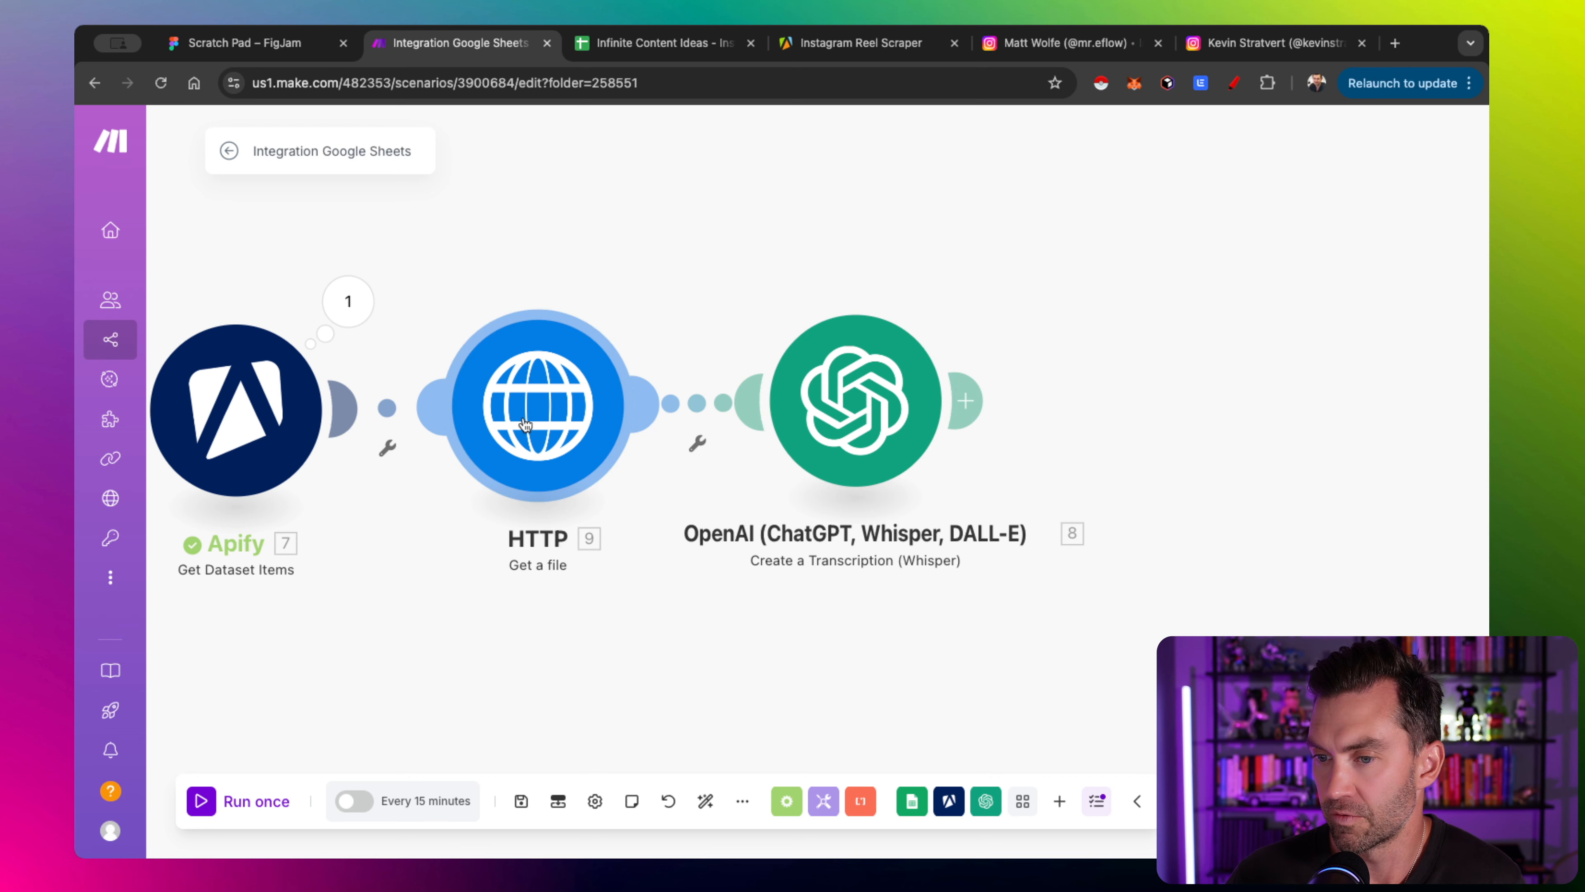
left_click_drag(604, 601, 760, 595)
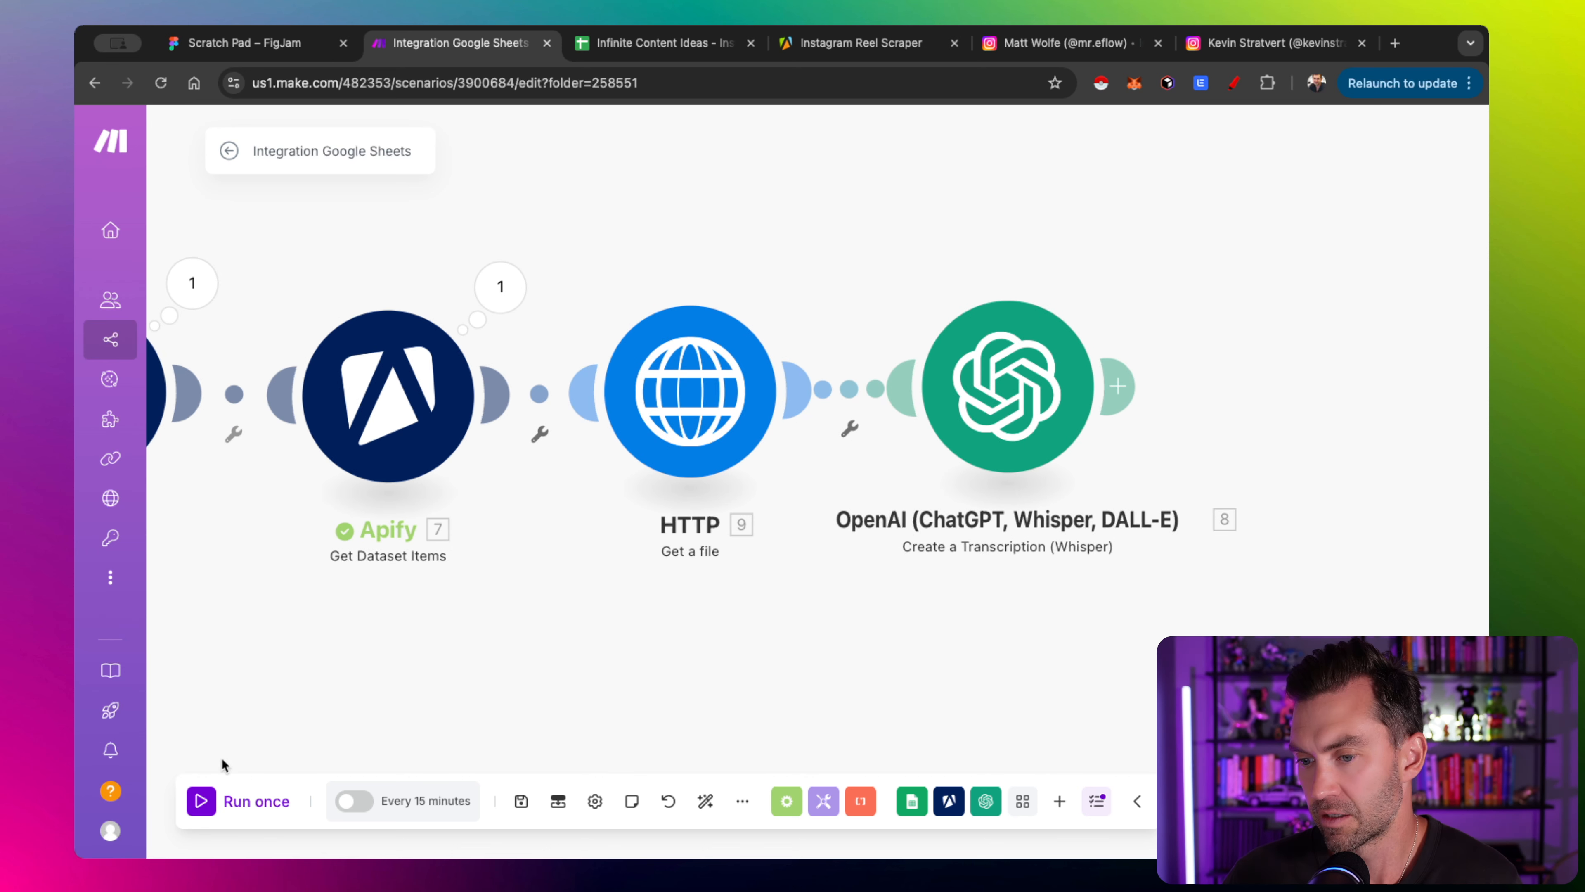
left_click(200, 803)
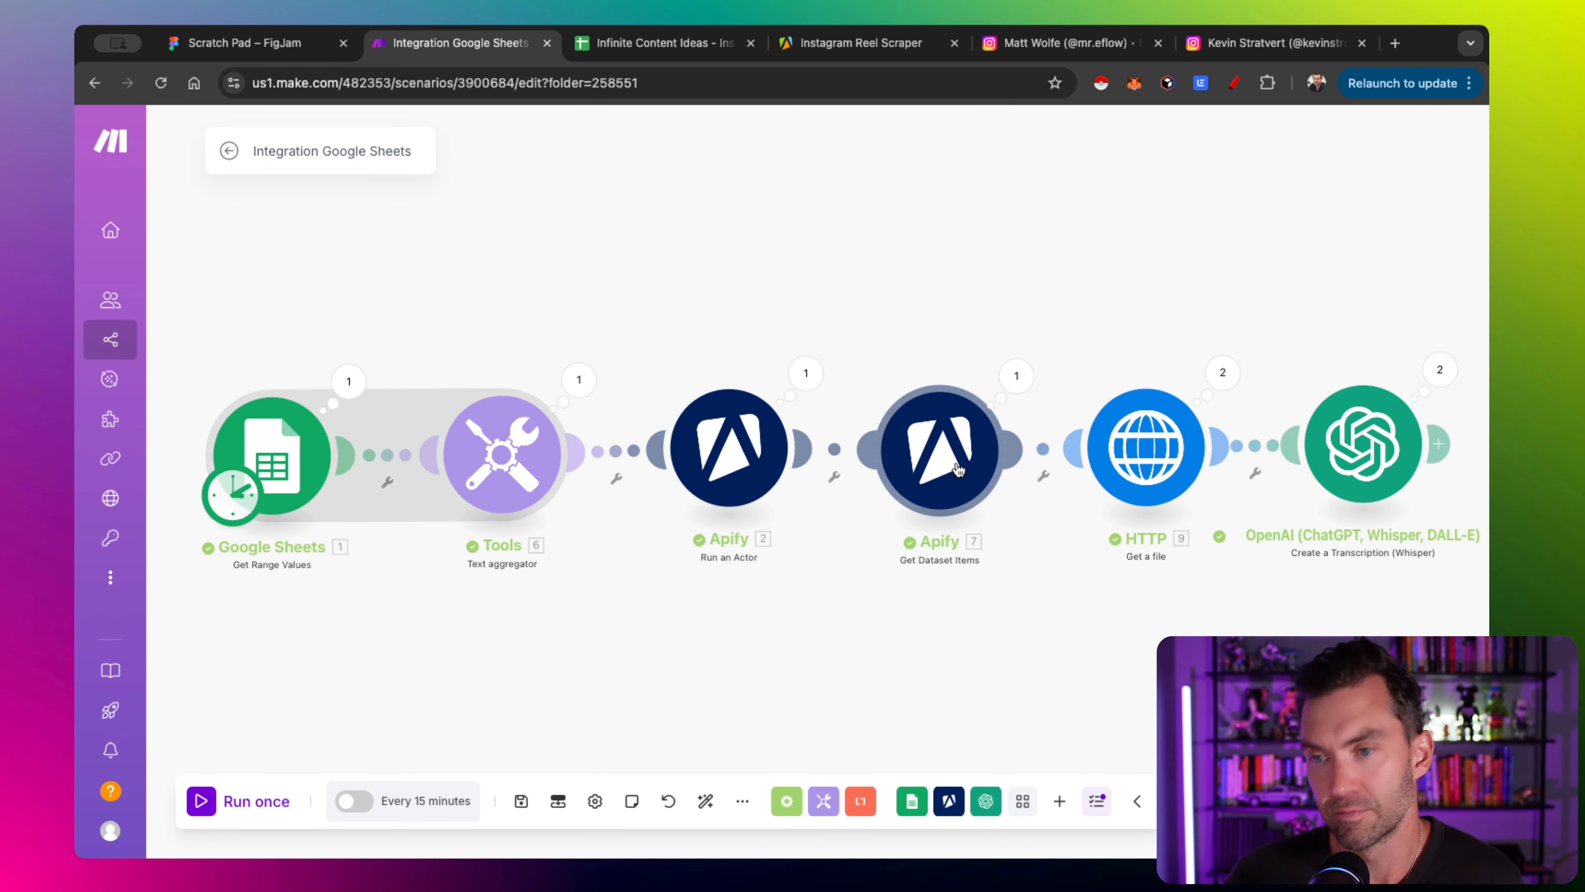
Examine the transcription module's output, reading the transcript text and input data of Operation 1 and Operation 2
left_click_drag(1239, 230, 993, 233)
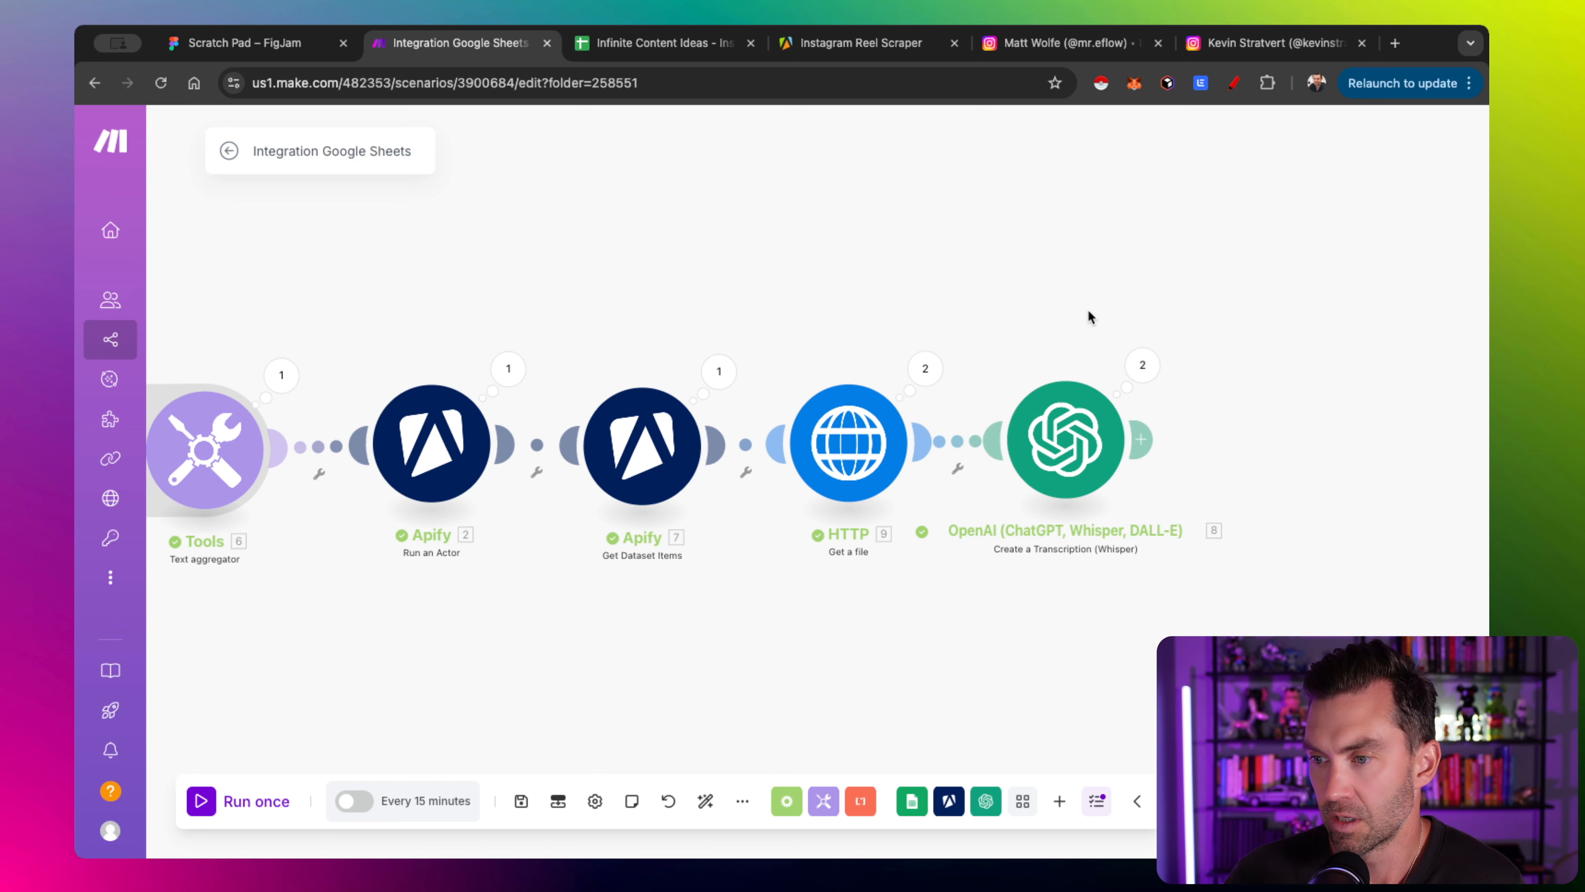
left_click(1143, 364)
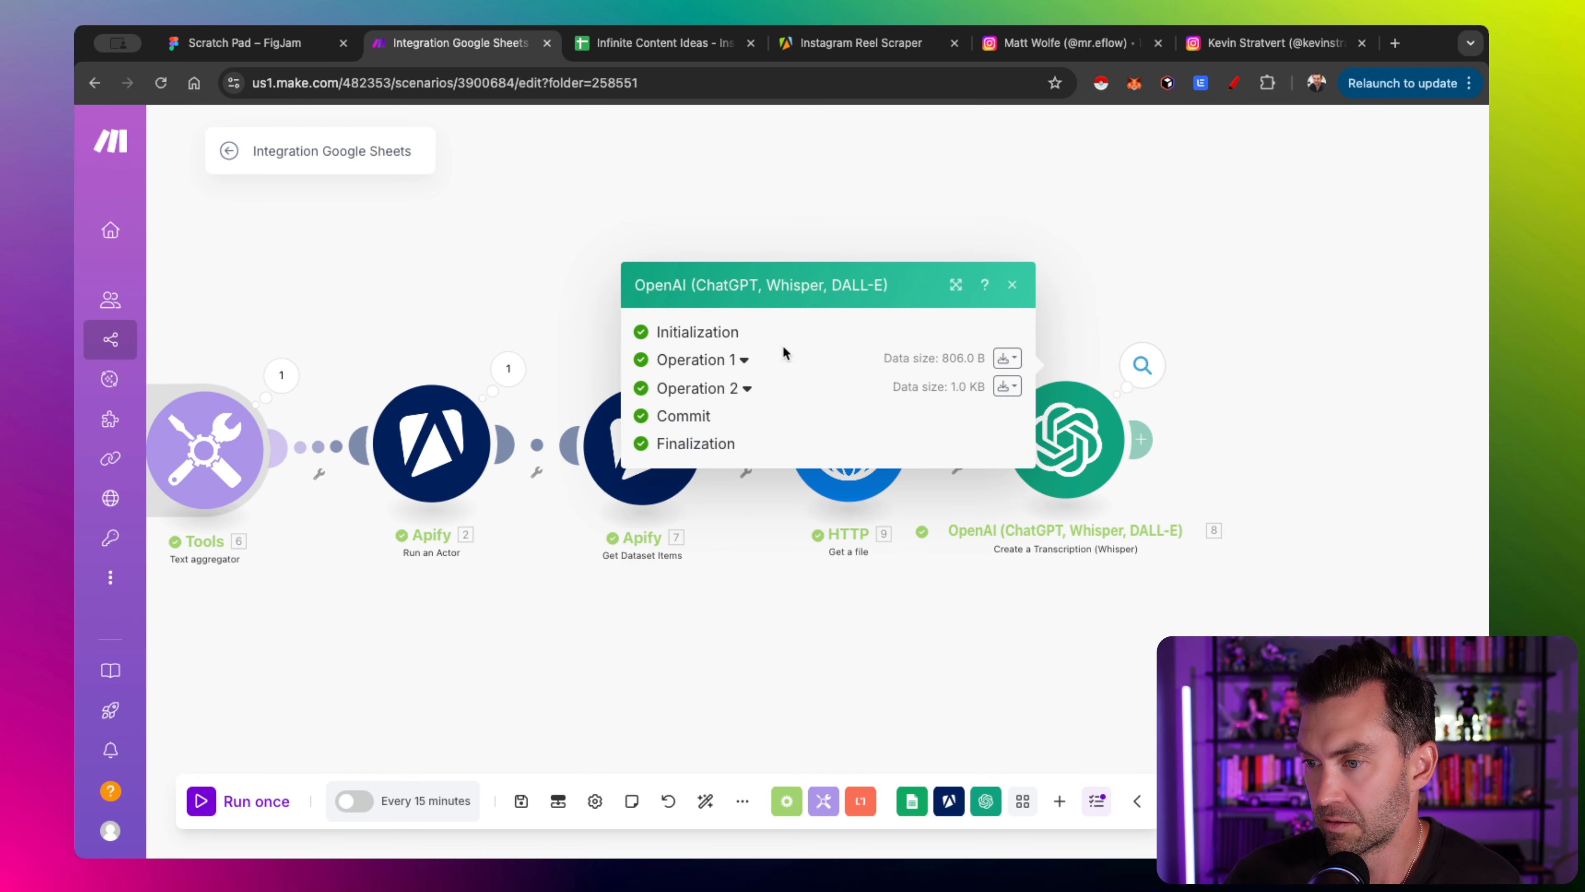
left_click(745, 361)
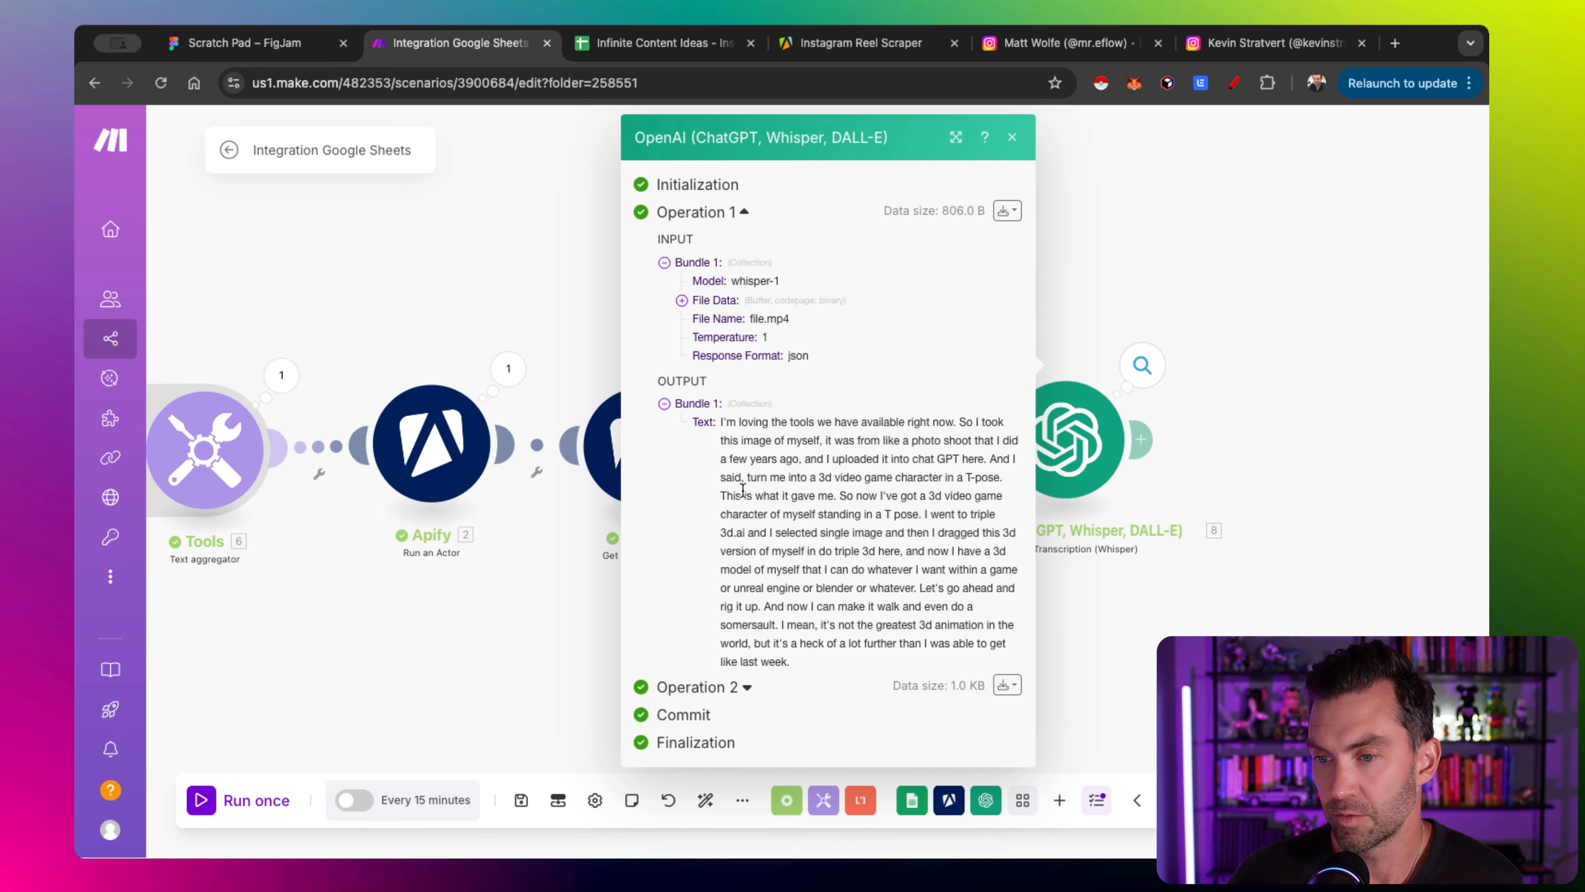
left_click(747, 687)
scroll(836, 555, "down", 2)
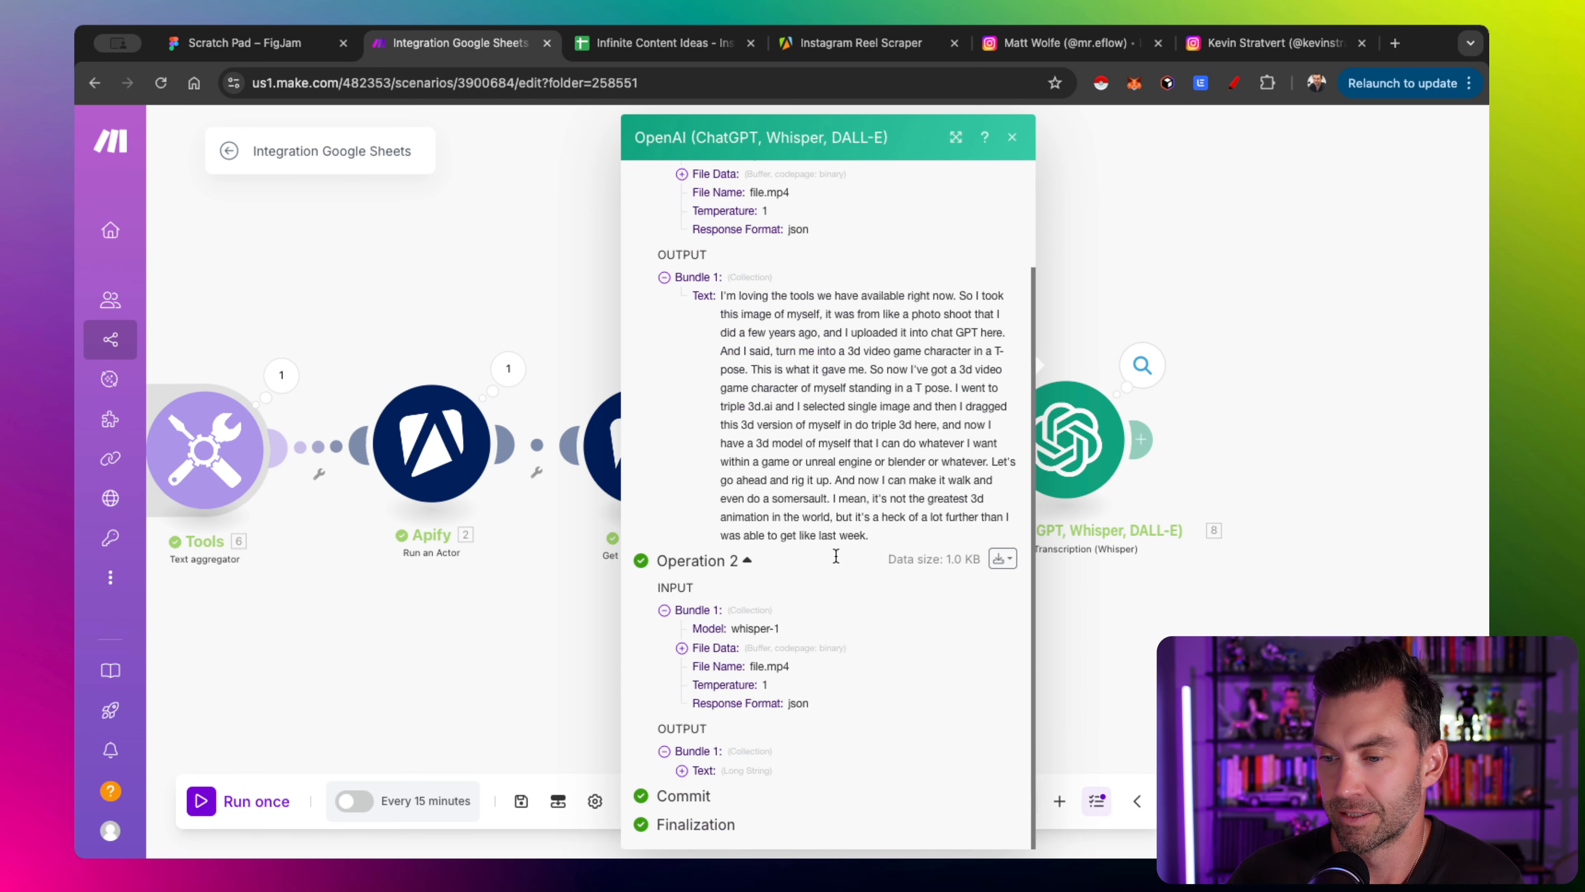
left_click(682, 647)
scroll(682, 648, "down", 1)
left_click(683, 579)
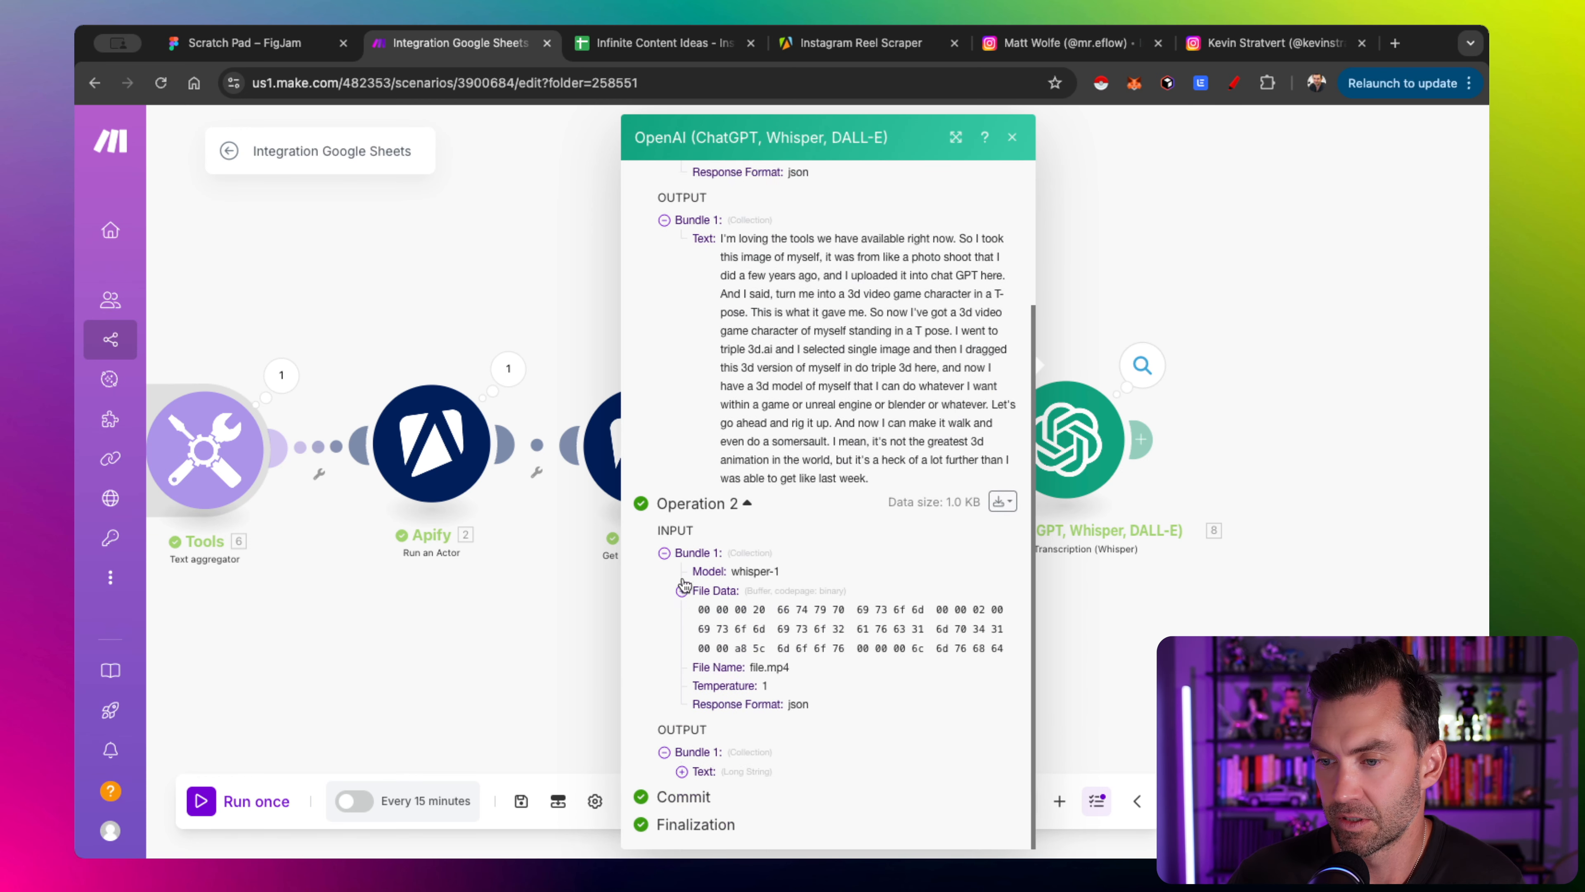
left_click(682, 771)
scroll(749, 625, "down", 5)
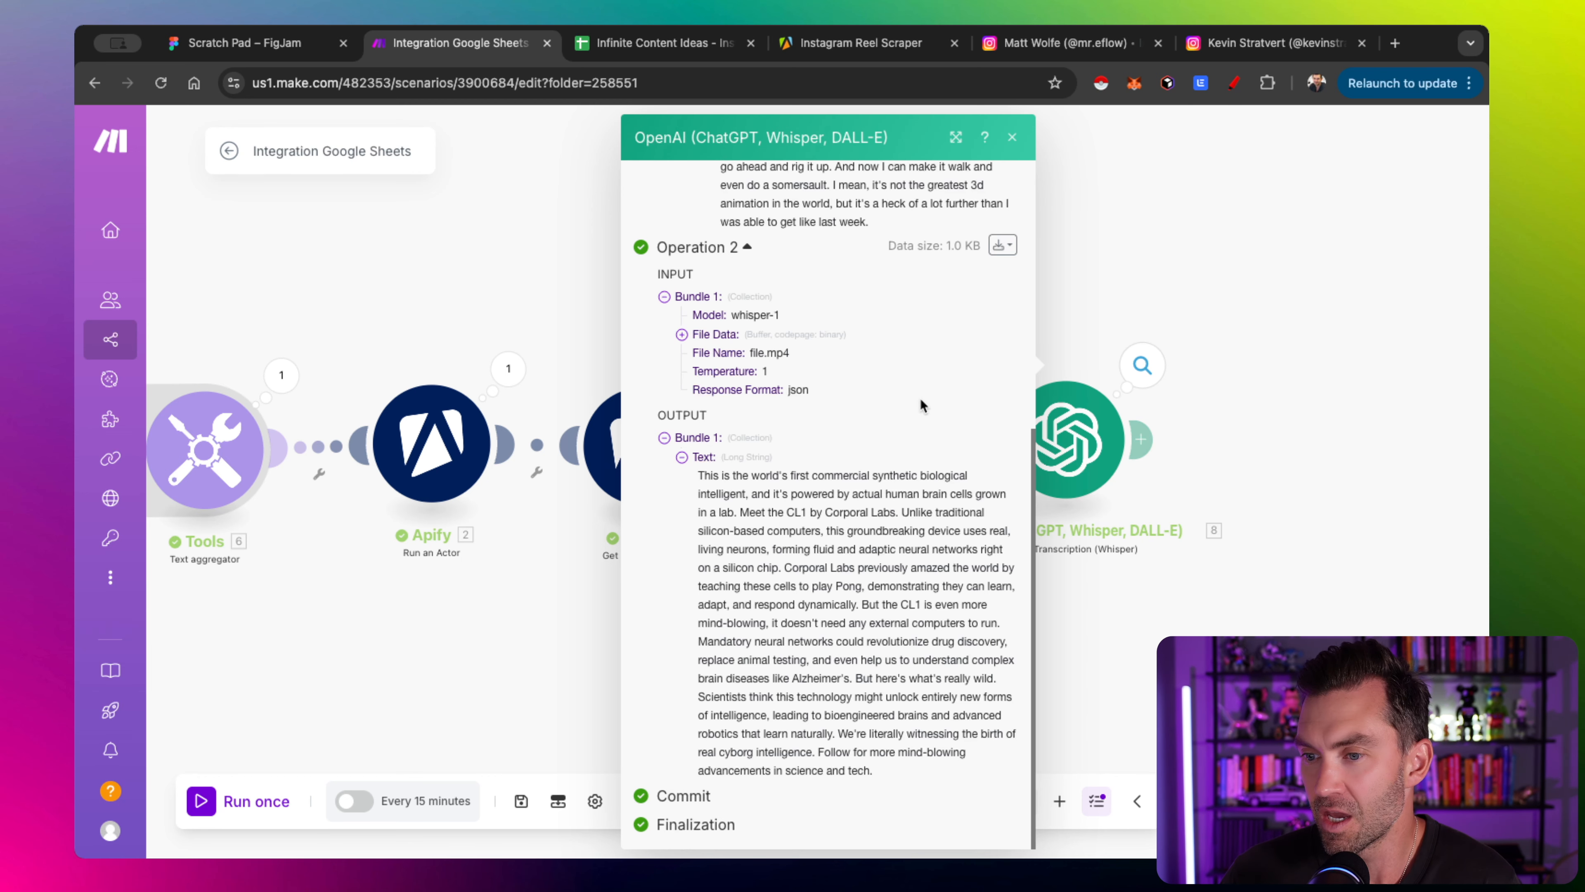
scroll(921, 405, "up", 7)
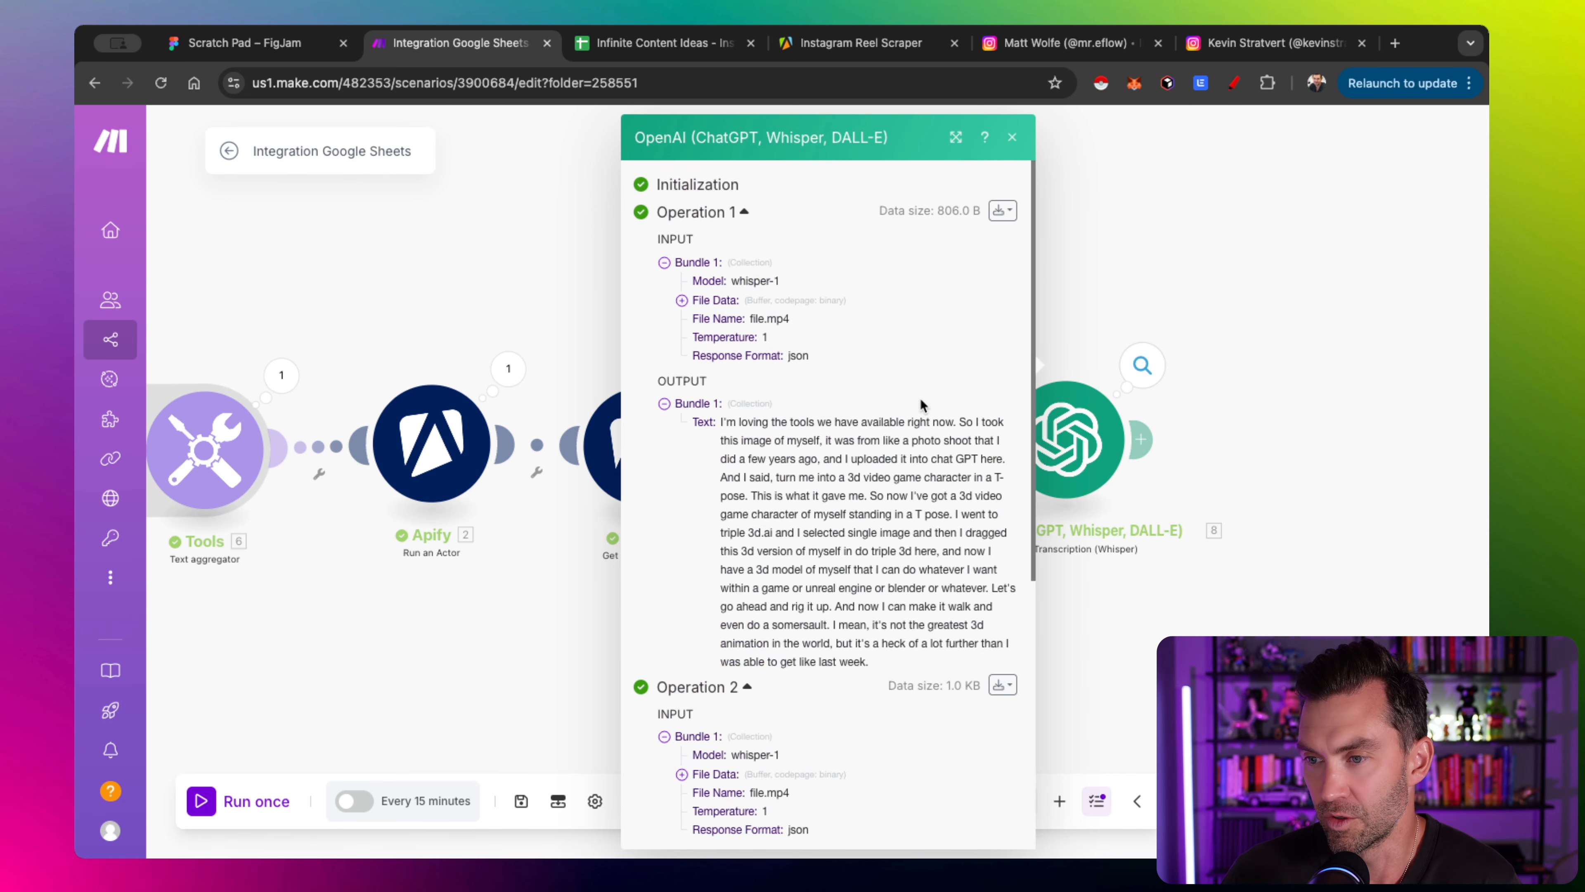
left_click(1012, 137)
Add an OpenAI Create a Completion (Prompt) module after the transcription module and set its model to o3-mini (system)
scroll(1222, 377, "right", 3)
left_click_drag(1170, 477, 1012, 478)
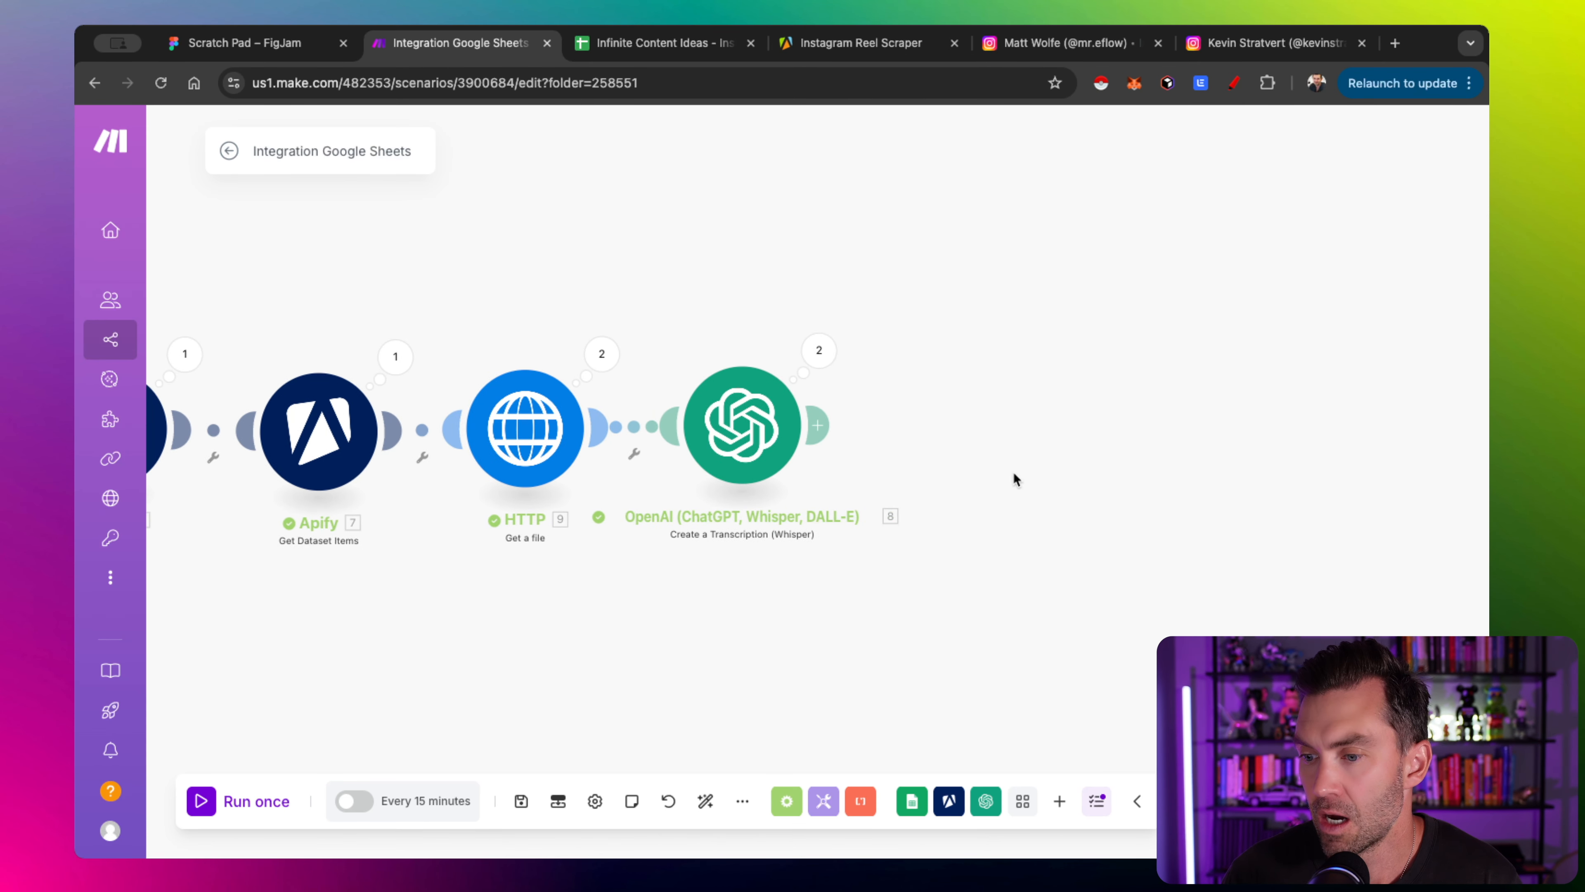
left_click(985, 800)
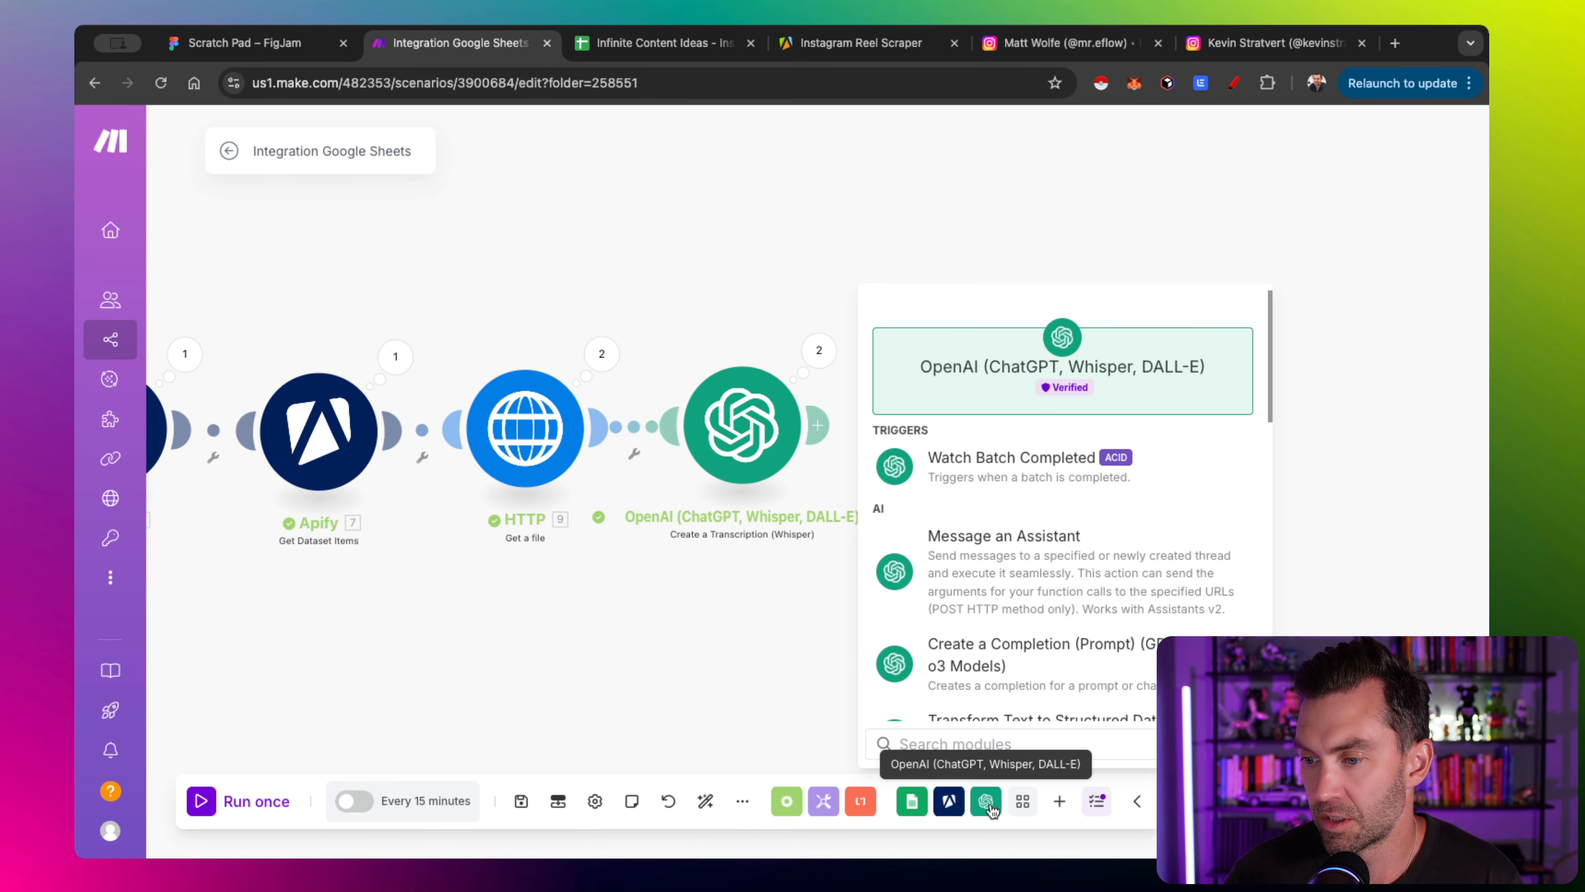
left_click(1015, 668)
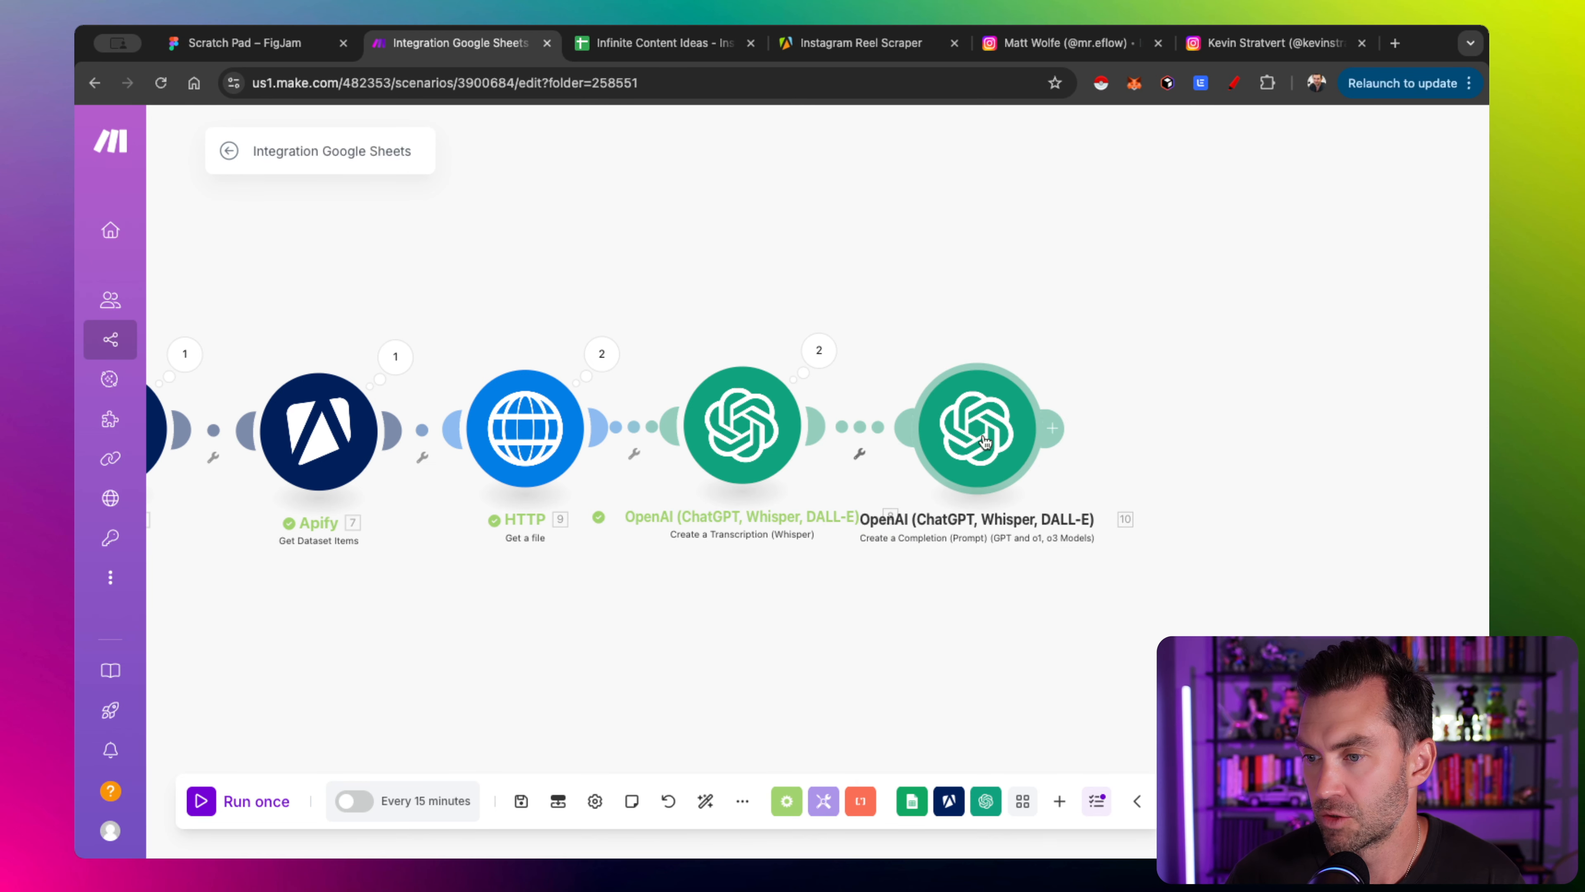
left_click(1023, 437)
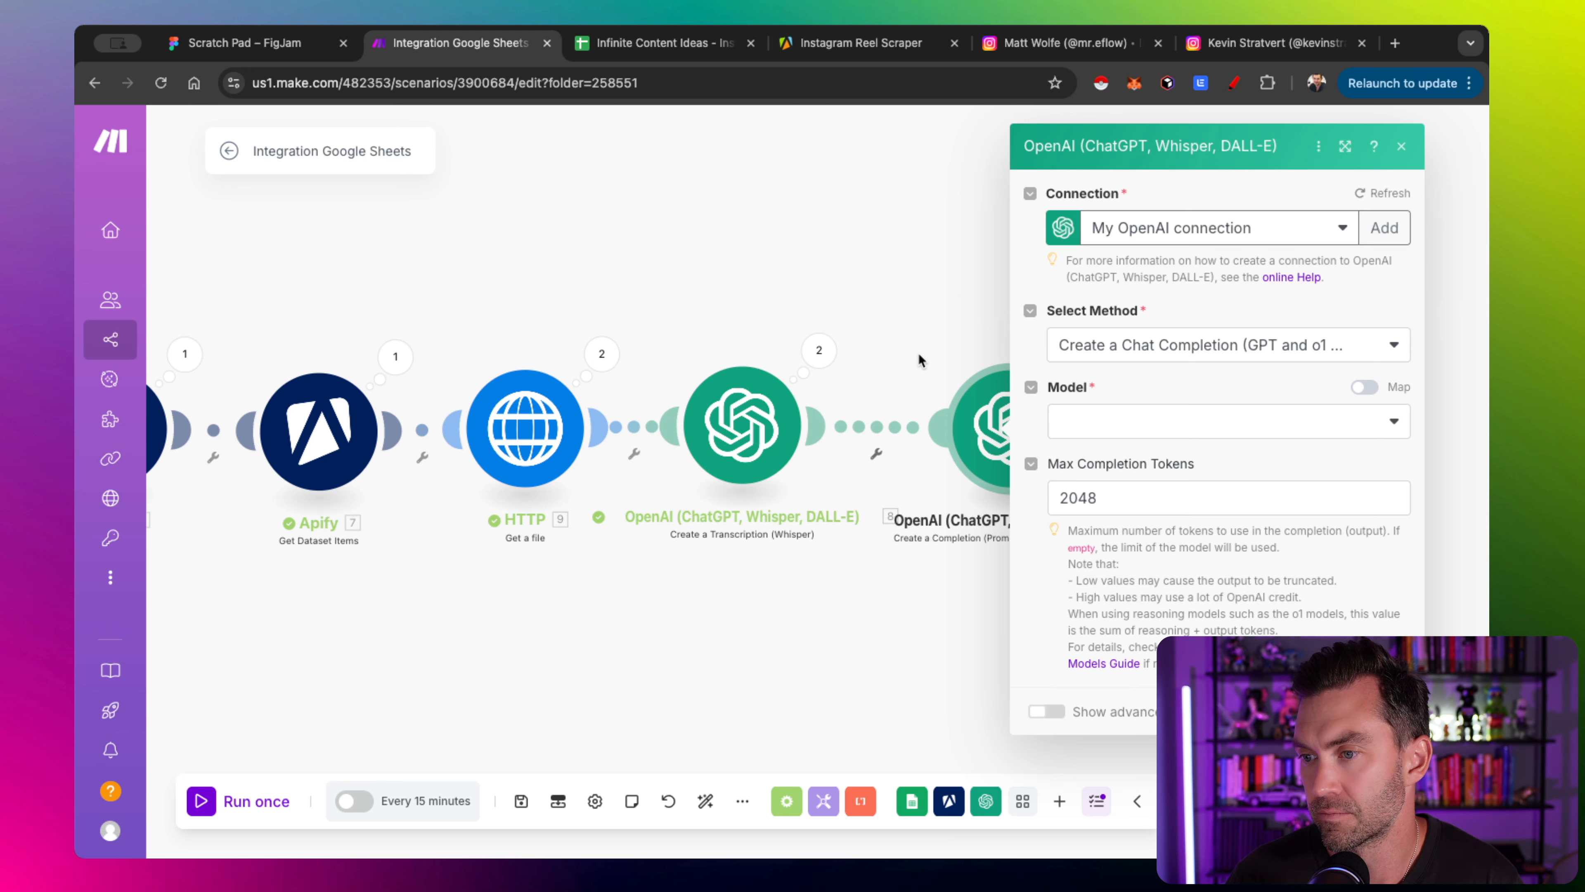
left_click(1154, 443)
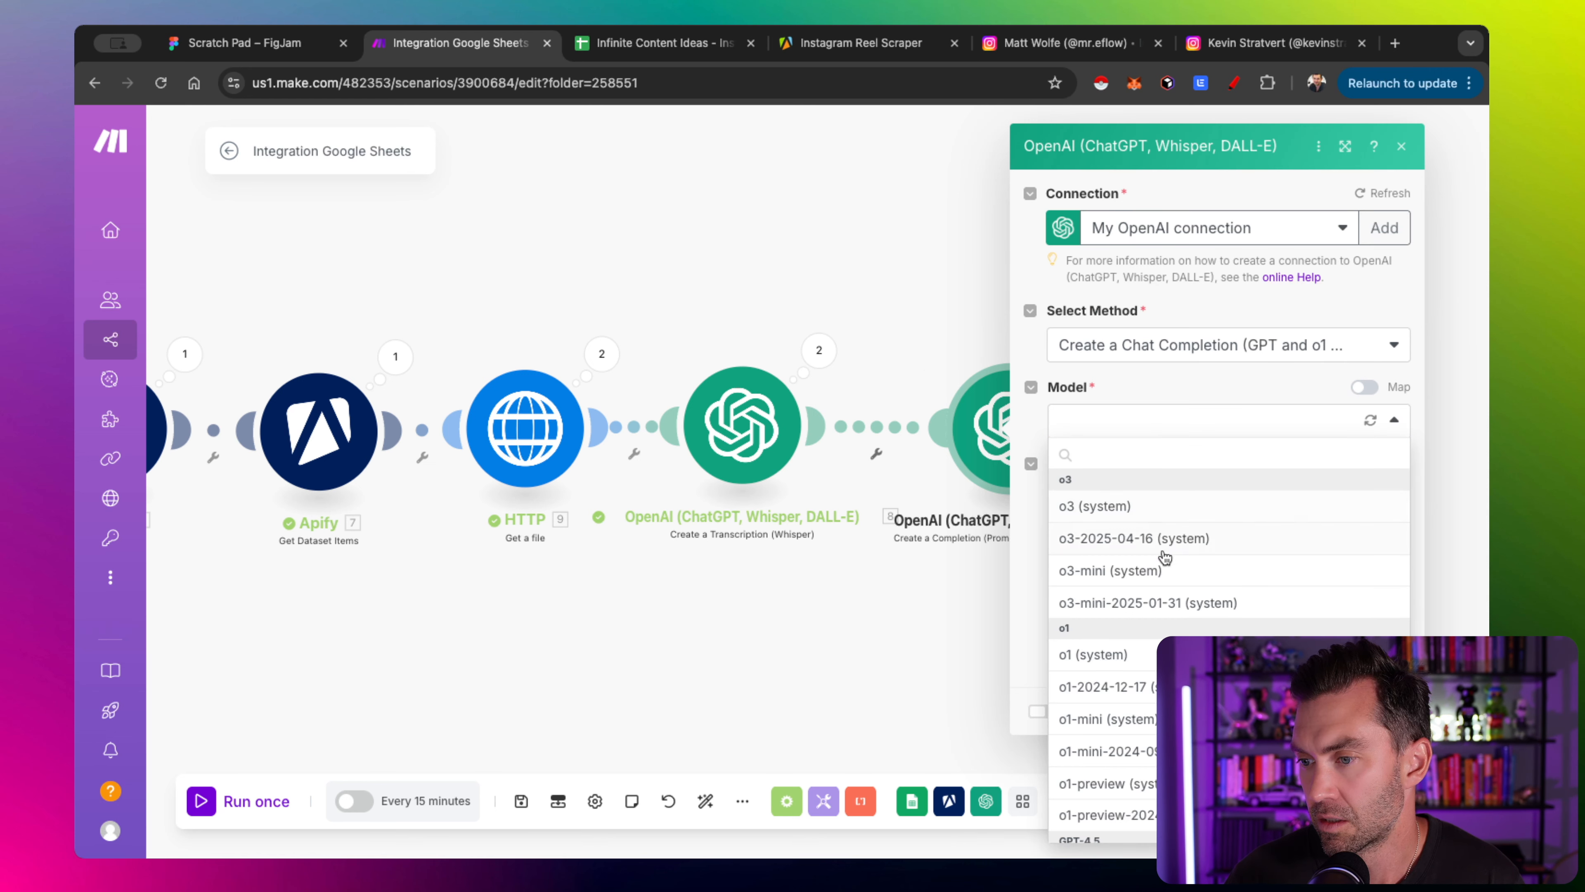
left_click(1165, 574)
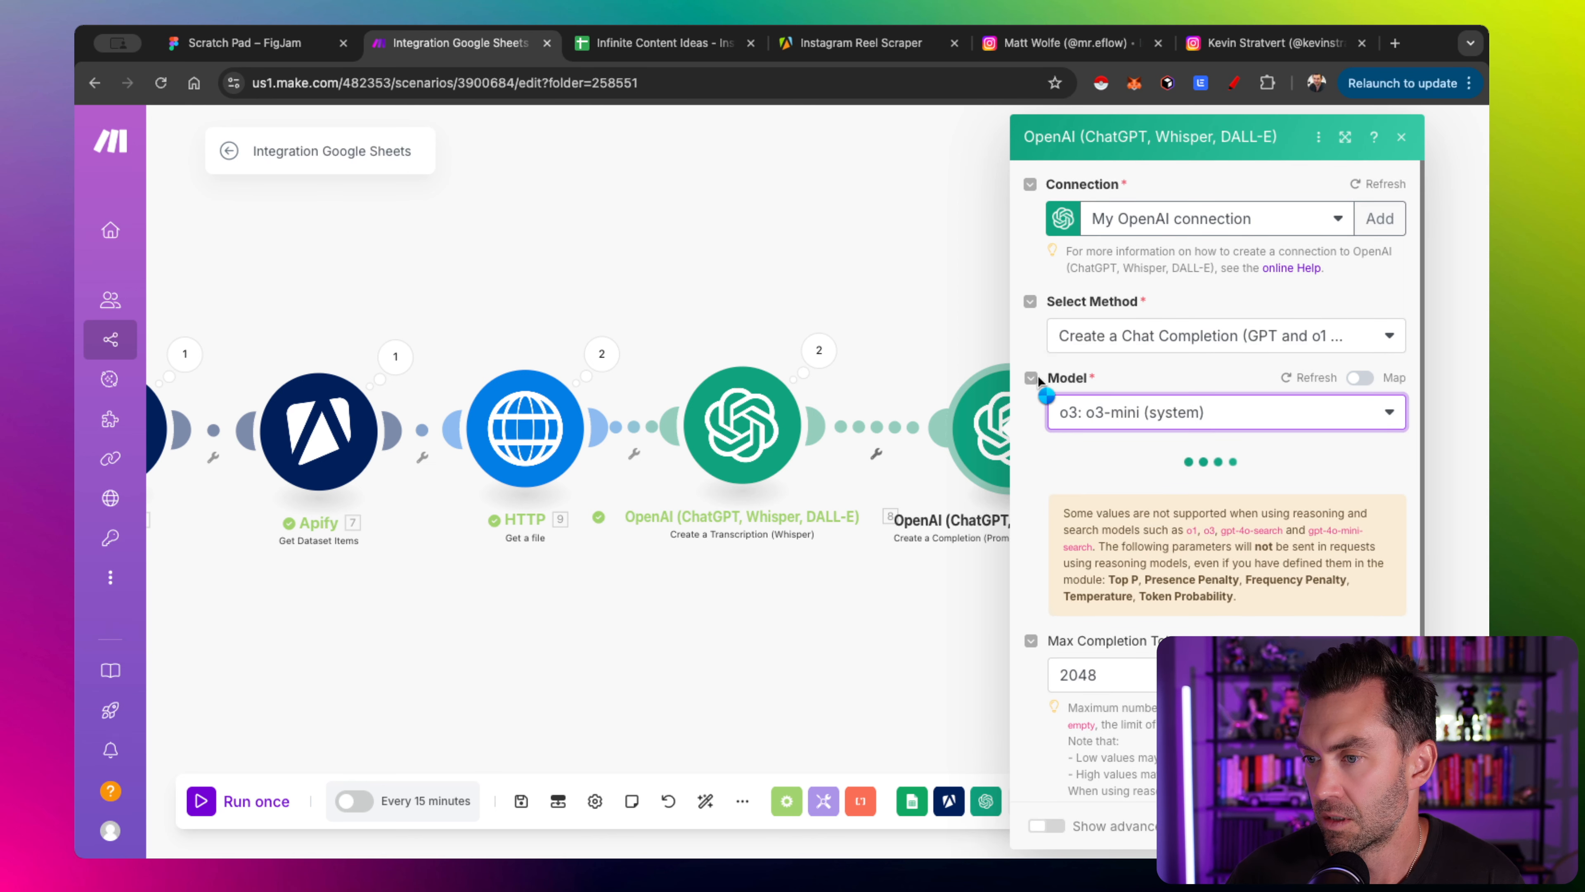
Add a first message to the completion module with the role Developer / System
scroll(1023, 407, "down", 3)
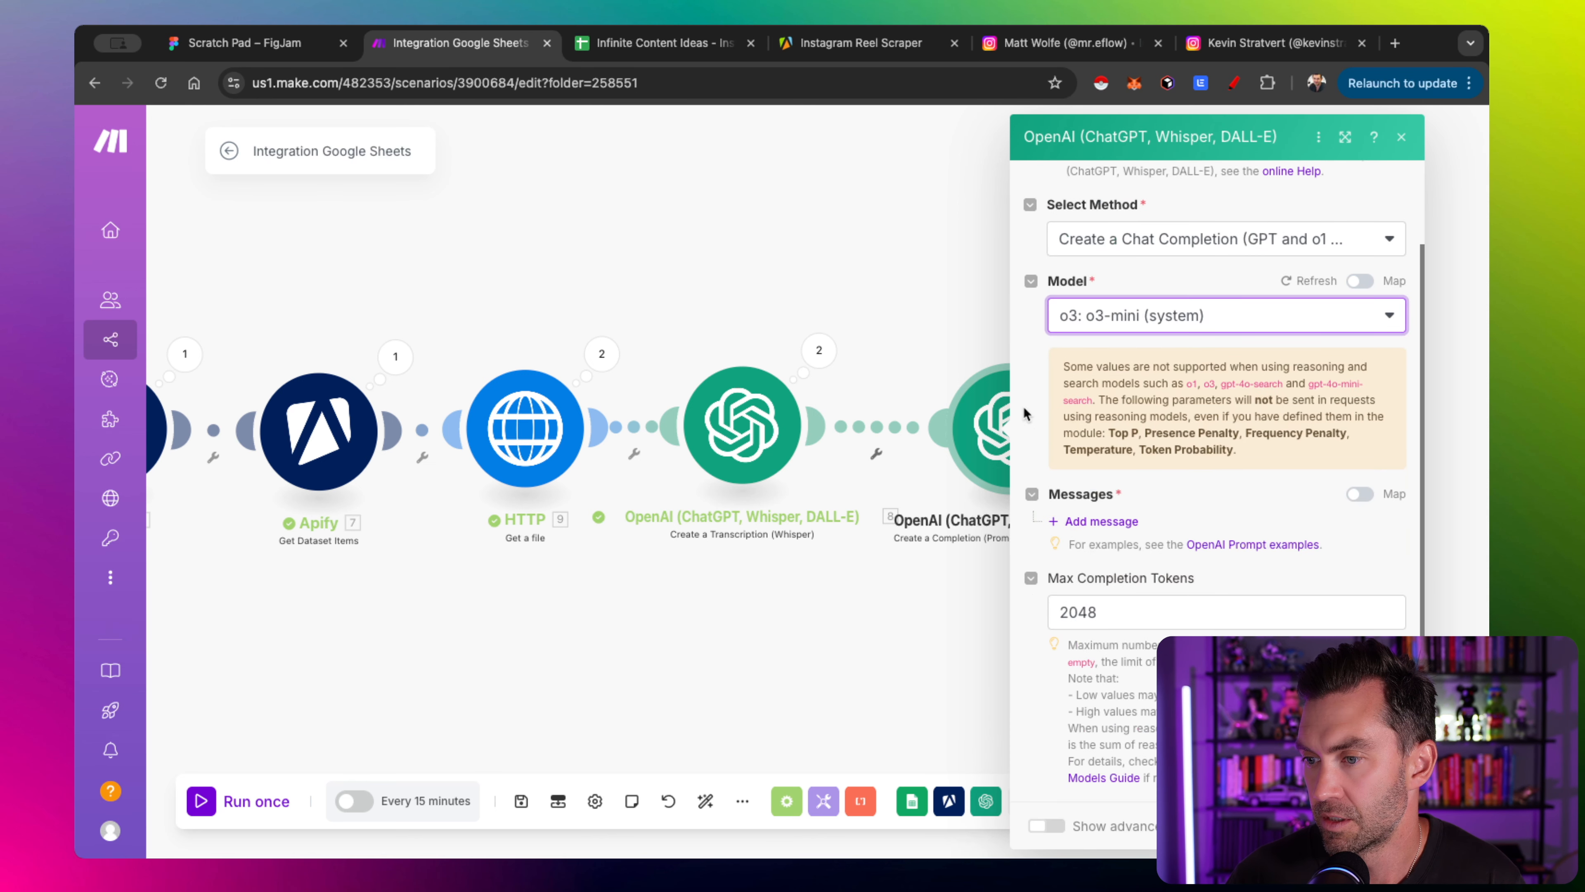
left_click(1104, 516)
scroll(1106, 520, "down", 3)
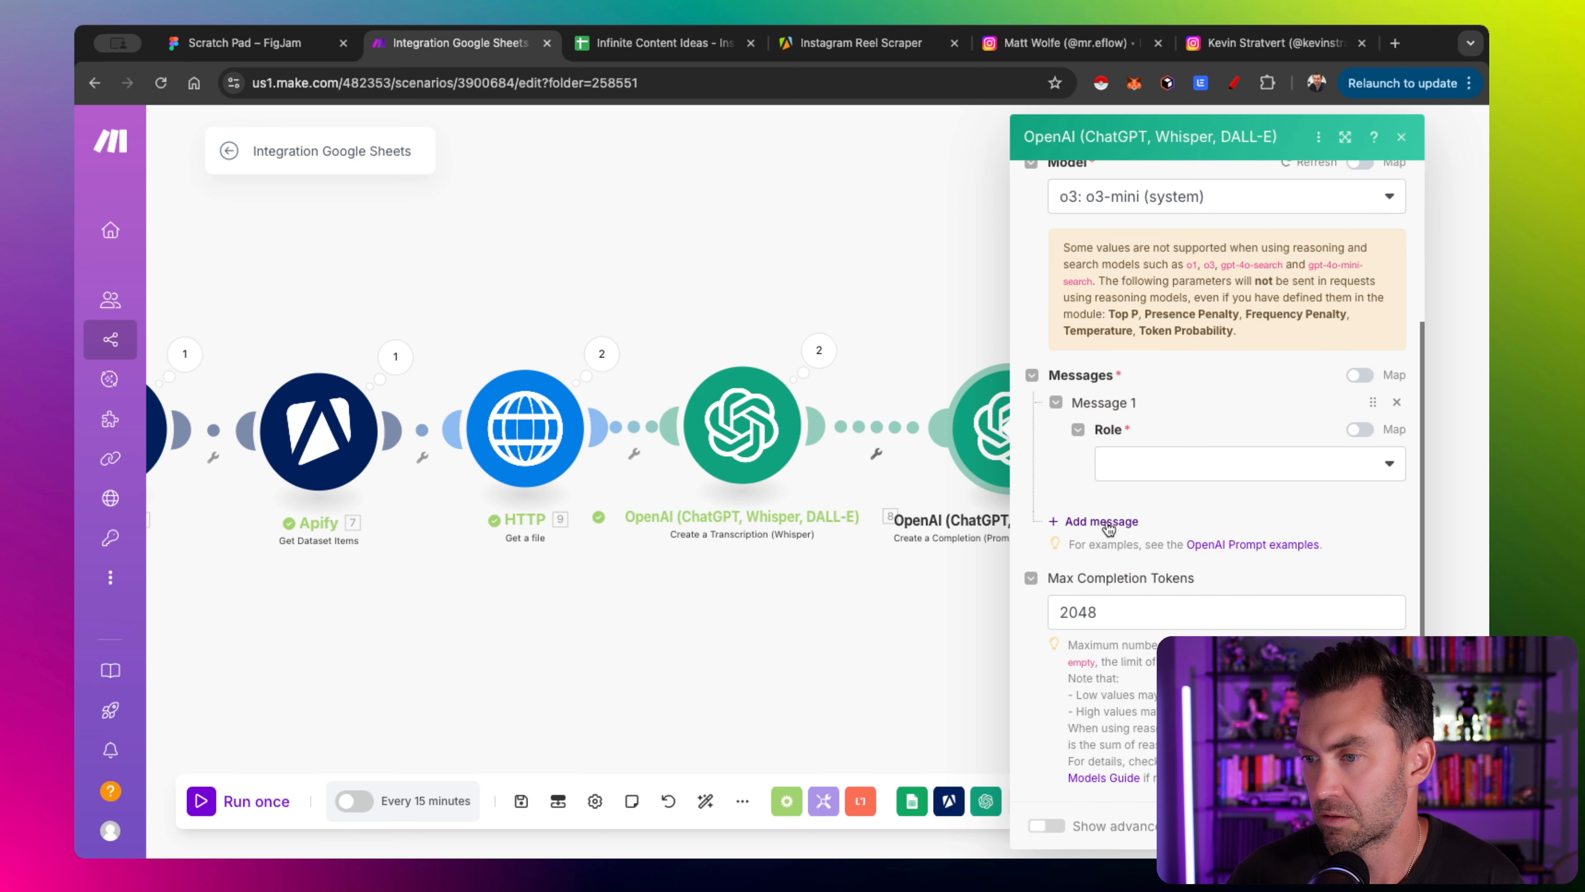
left_click(1172, 468)
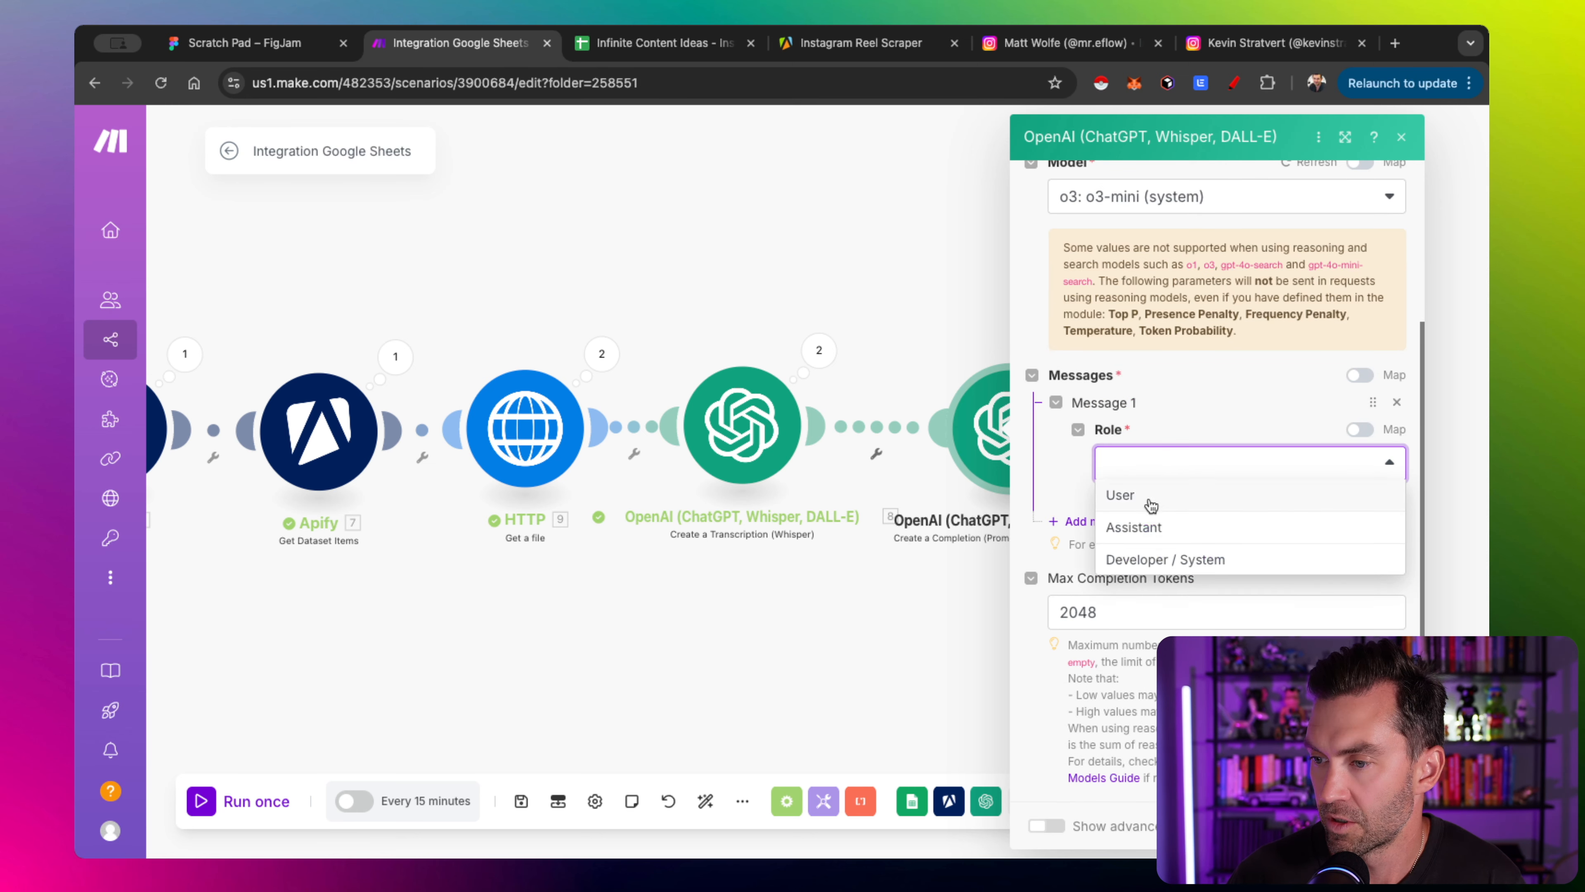
left_click(1136, 560)
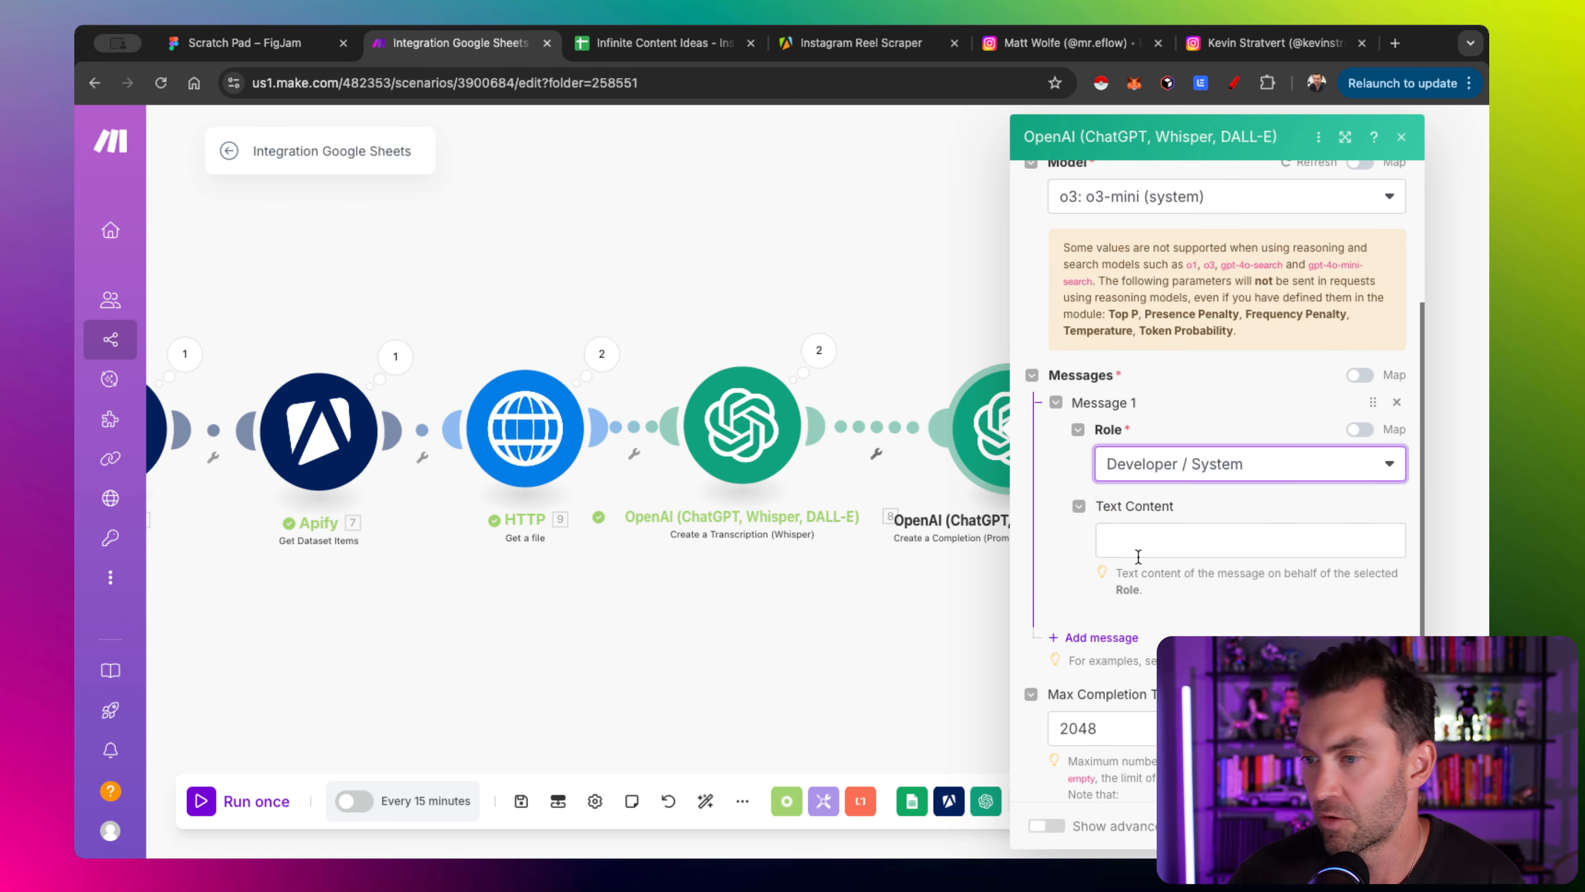
Enter "You are a helpful copywriter and content creator." as the text content of the Developer / System message
left_click(1139, 537)
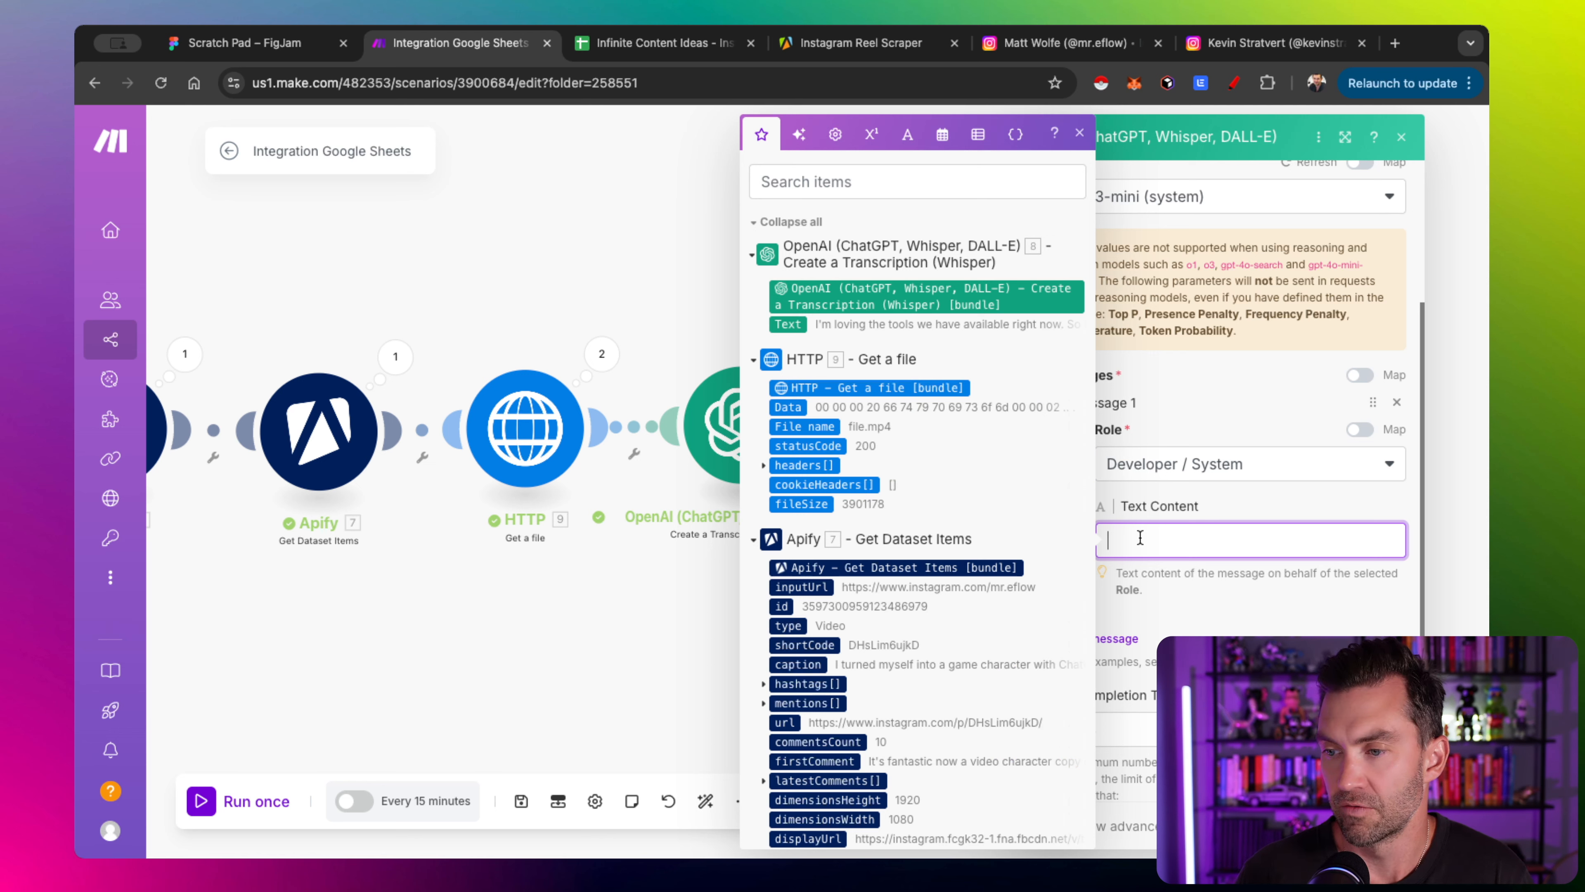
type("You are a ")
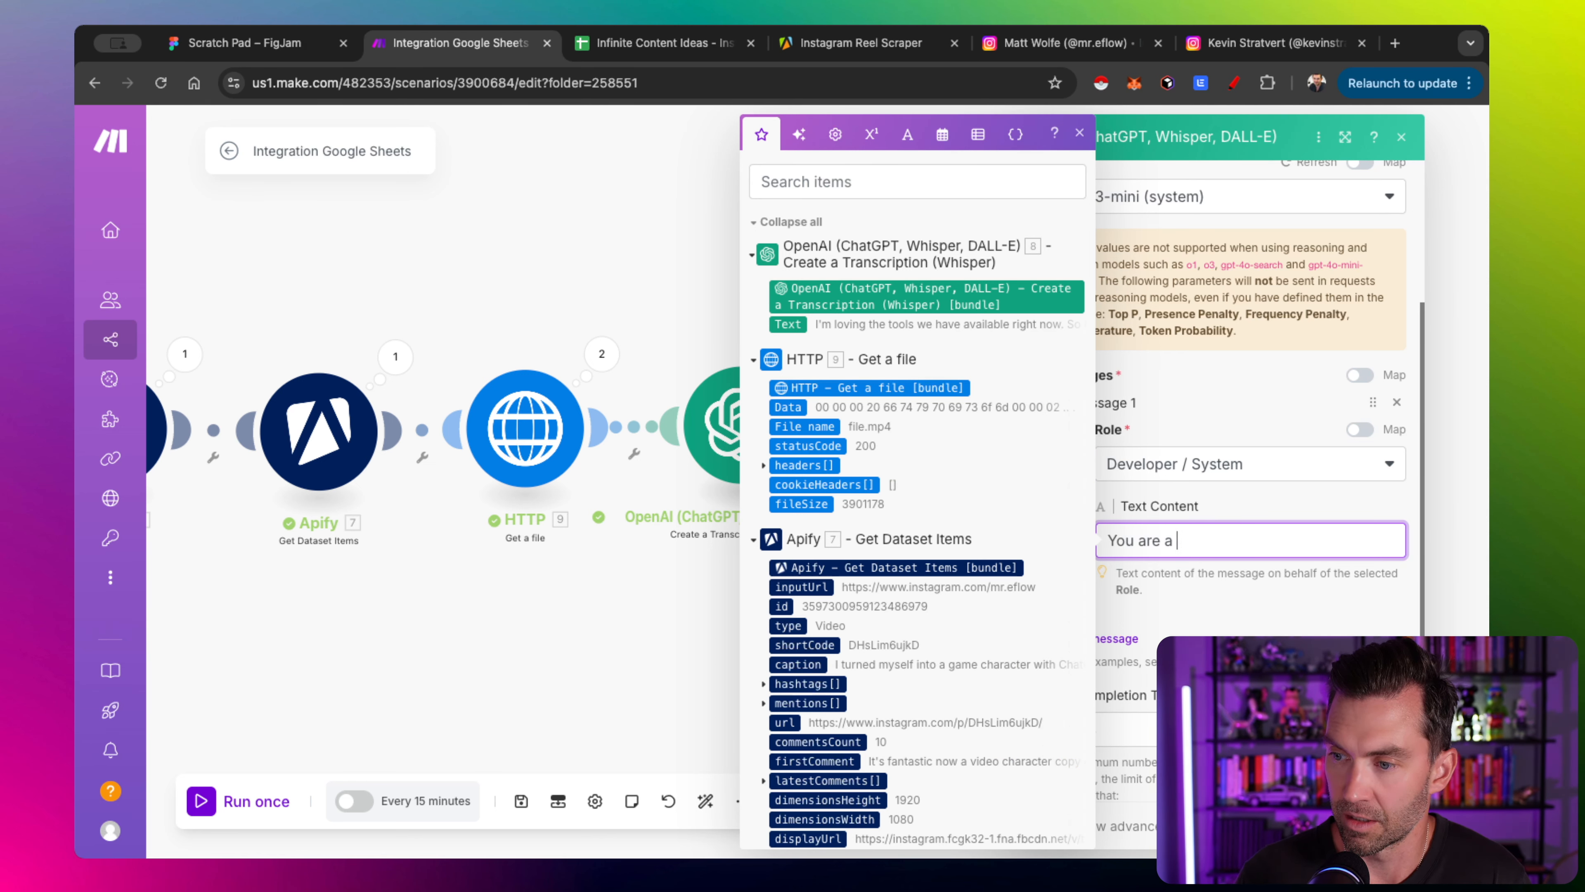
type("helpful")
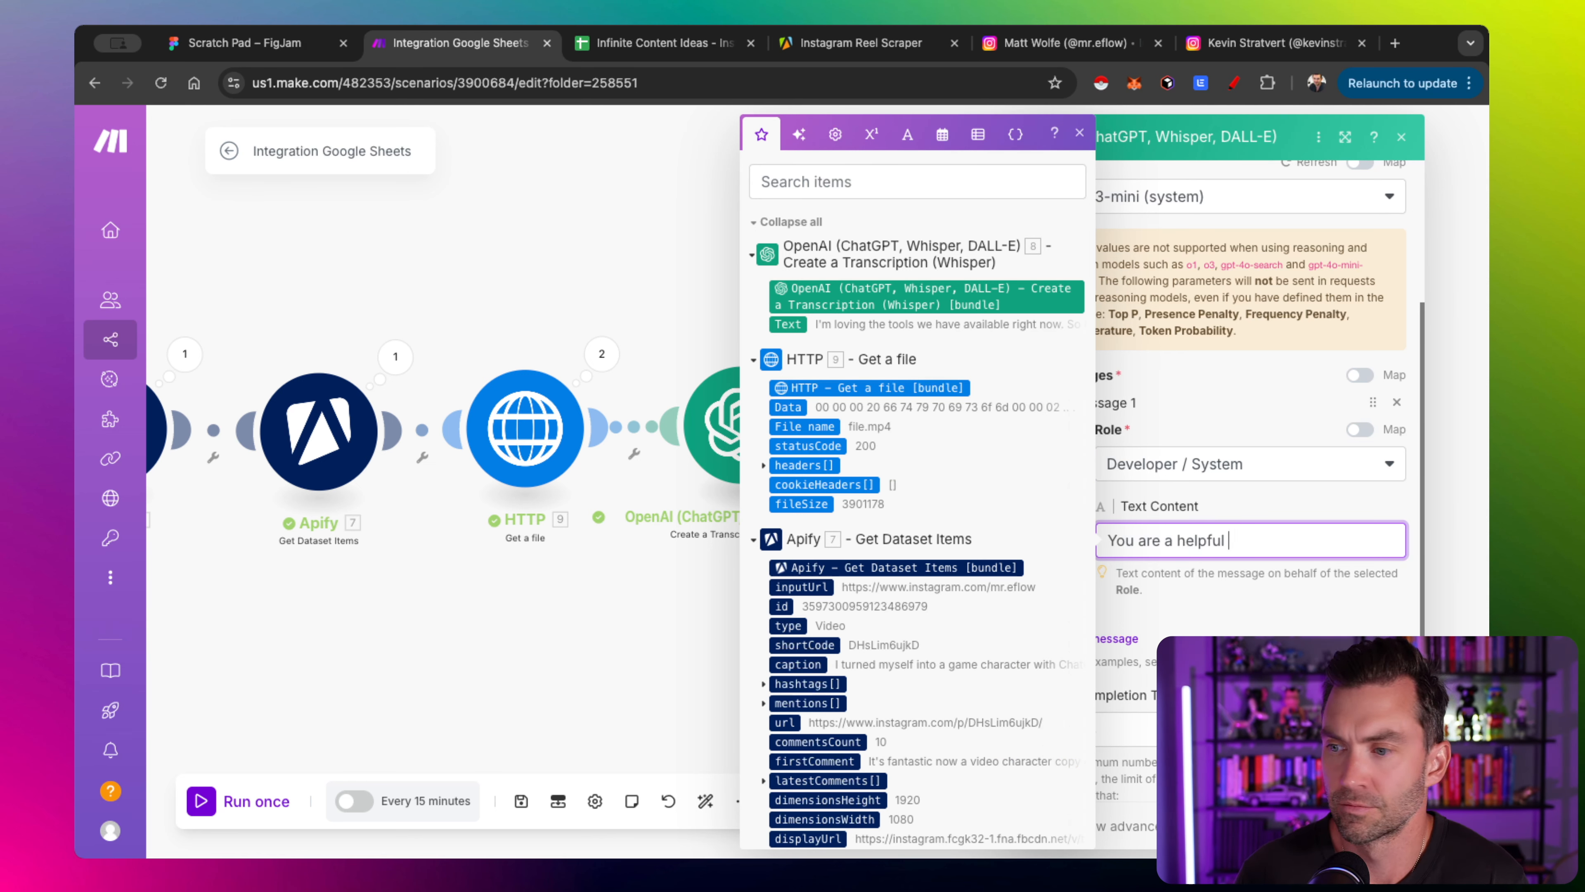
type(" copywrt")
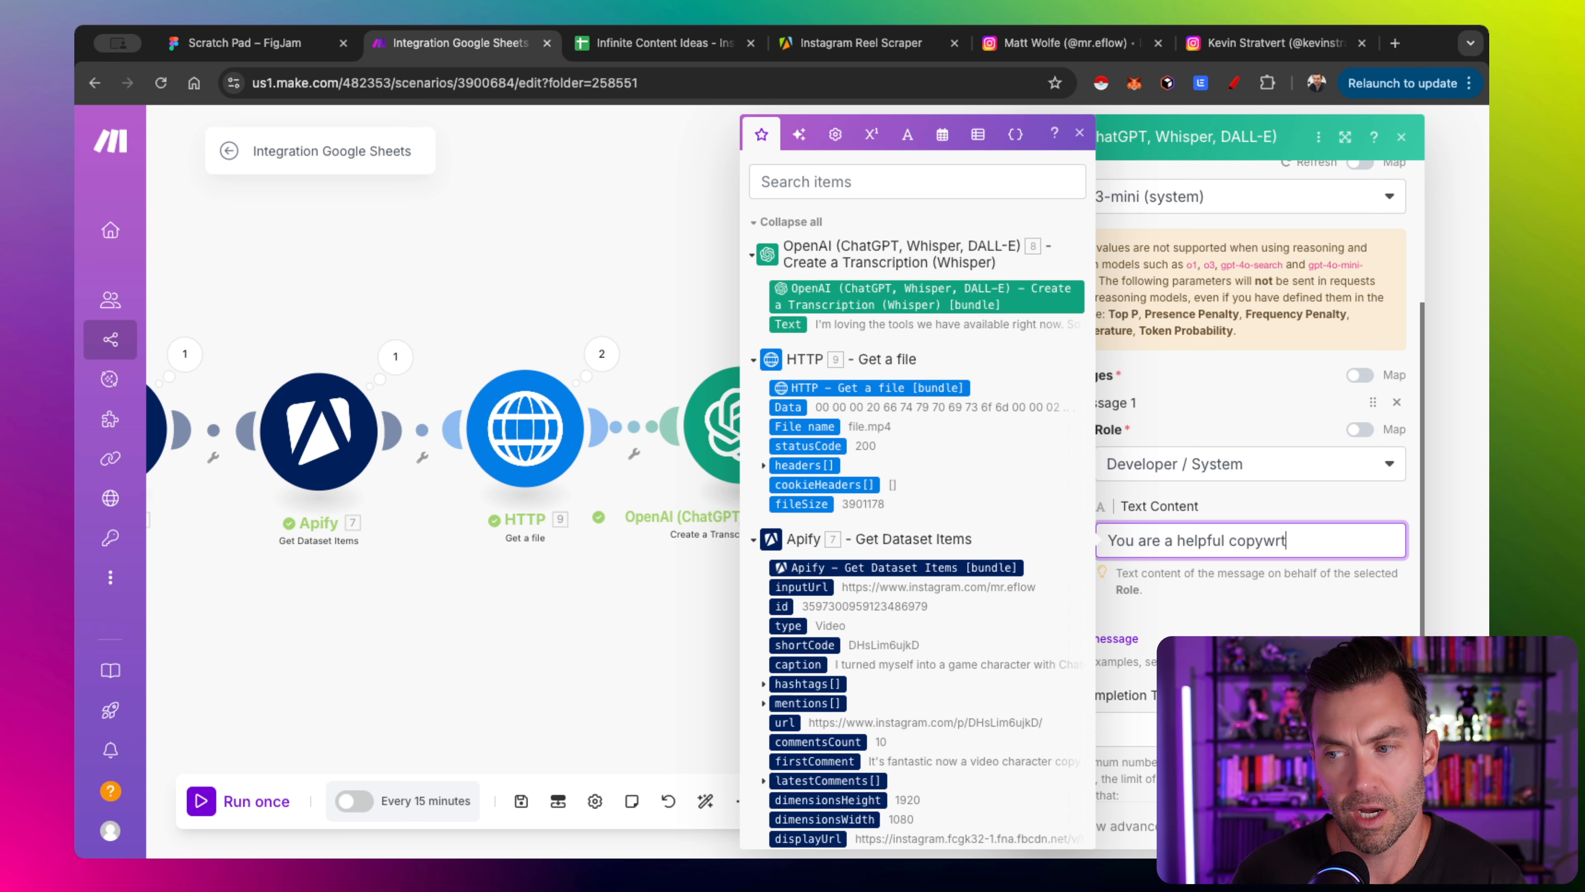
key("BackSpace")
type("iter")
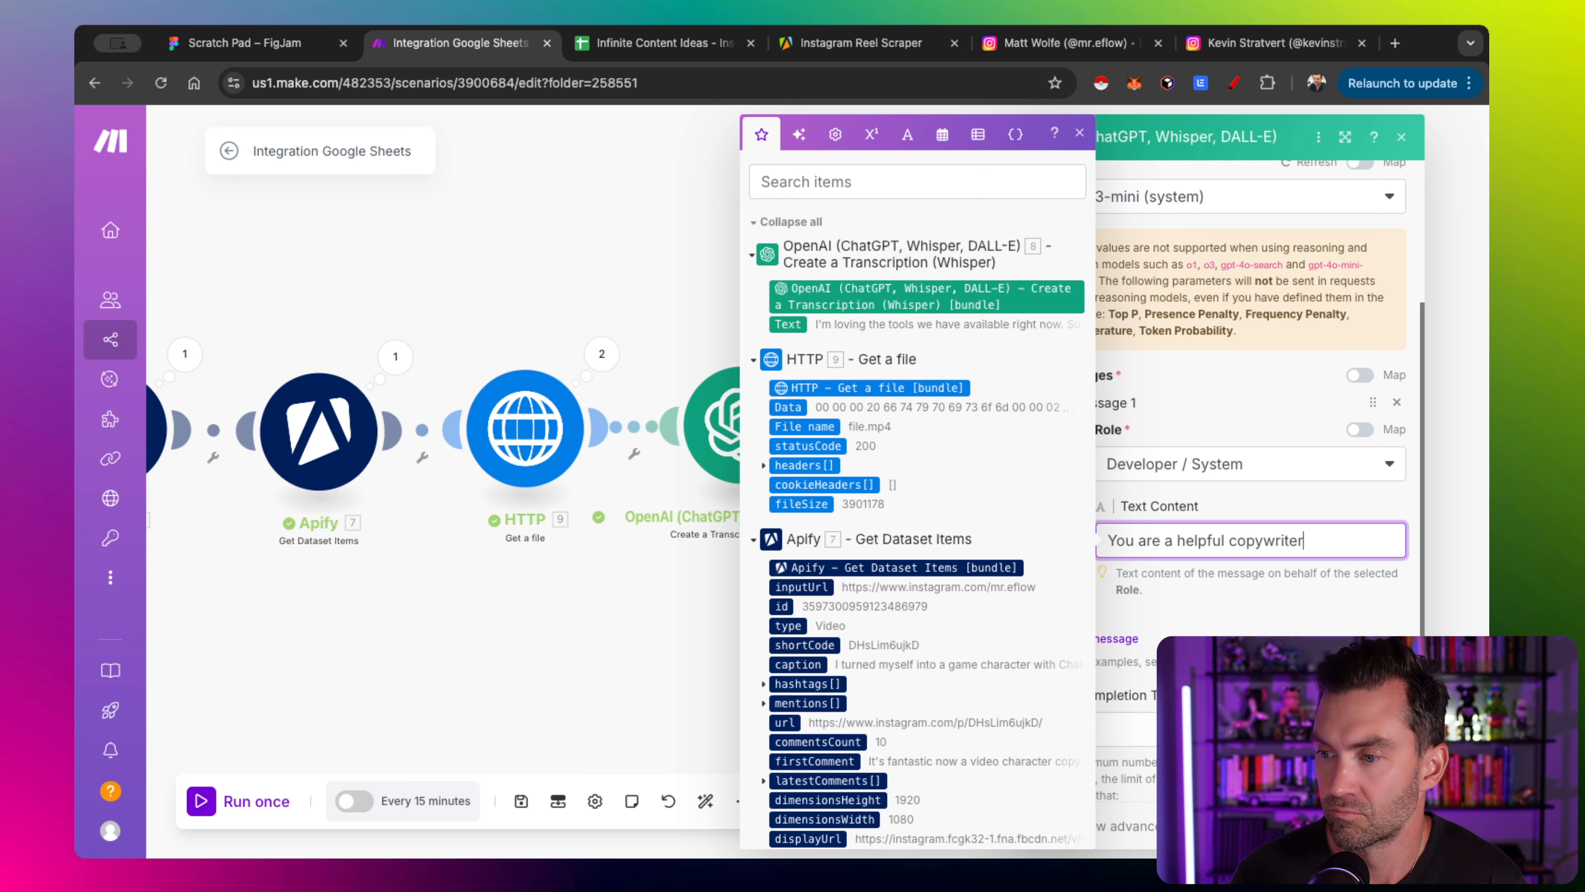
type(" and ")
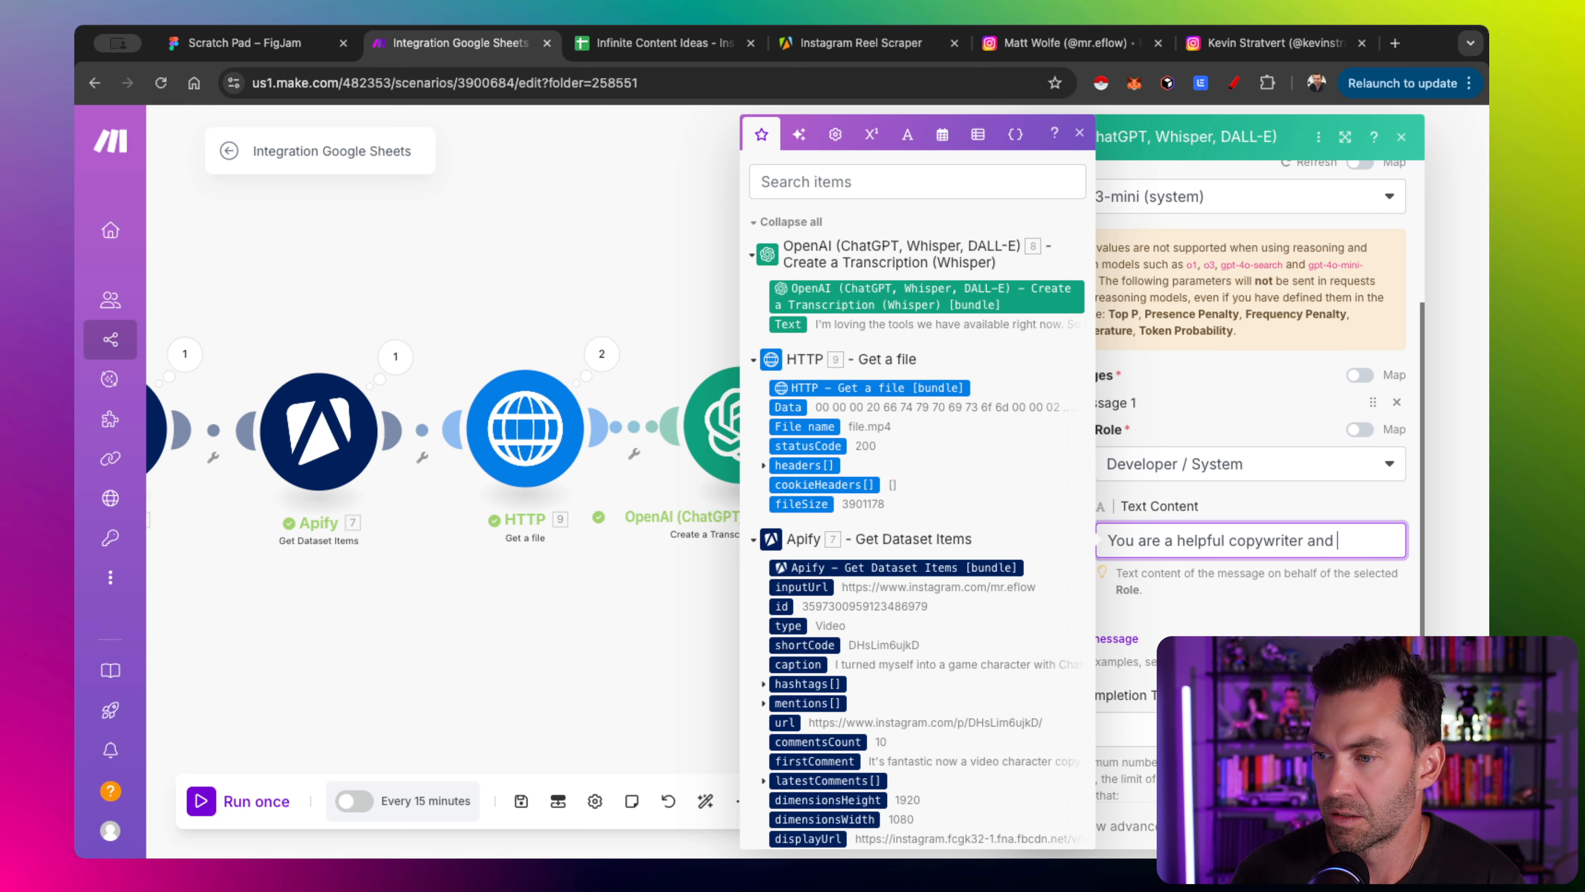
type("cote")
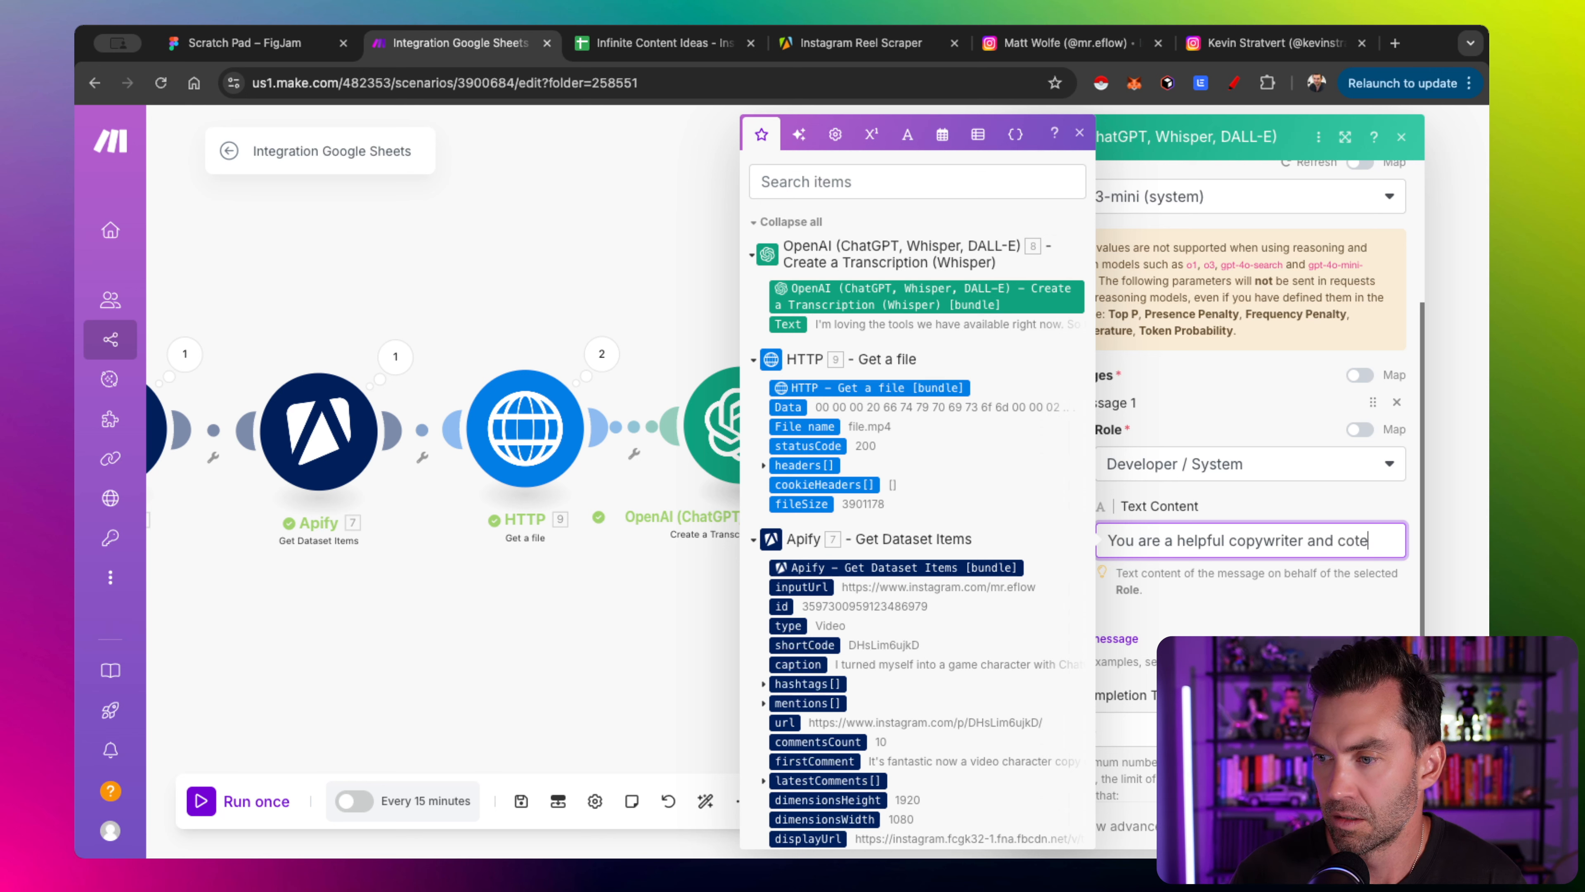
key("BackSpace")
key("BackSpace")
type("ntent creator")
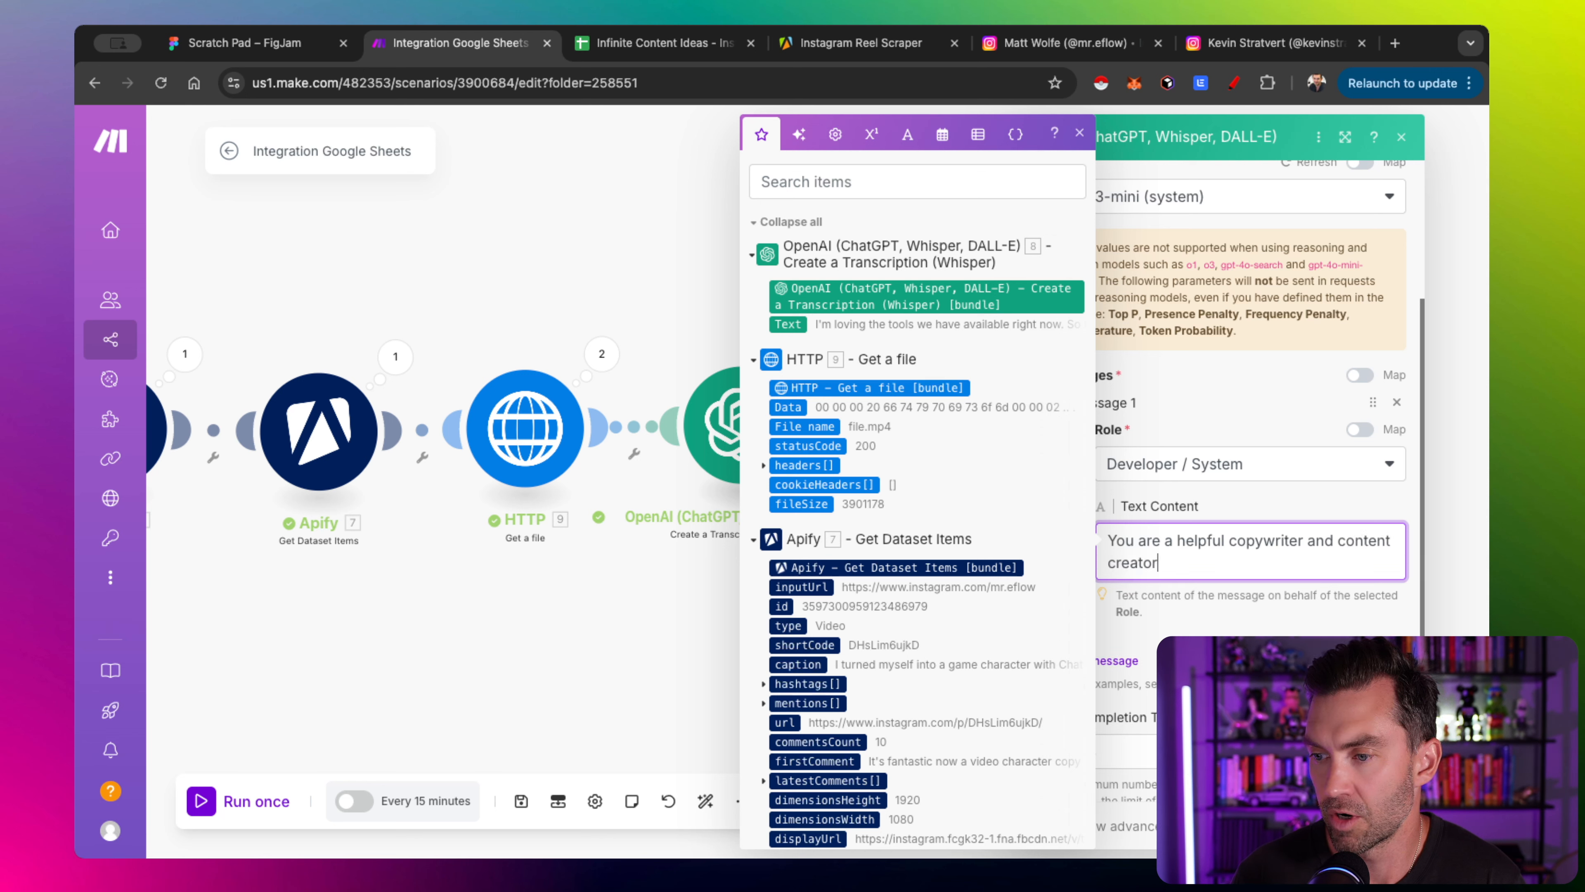
type(".")
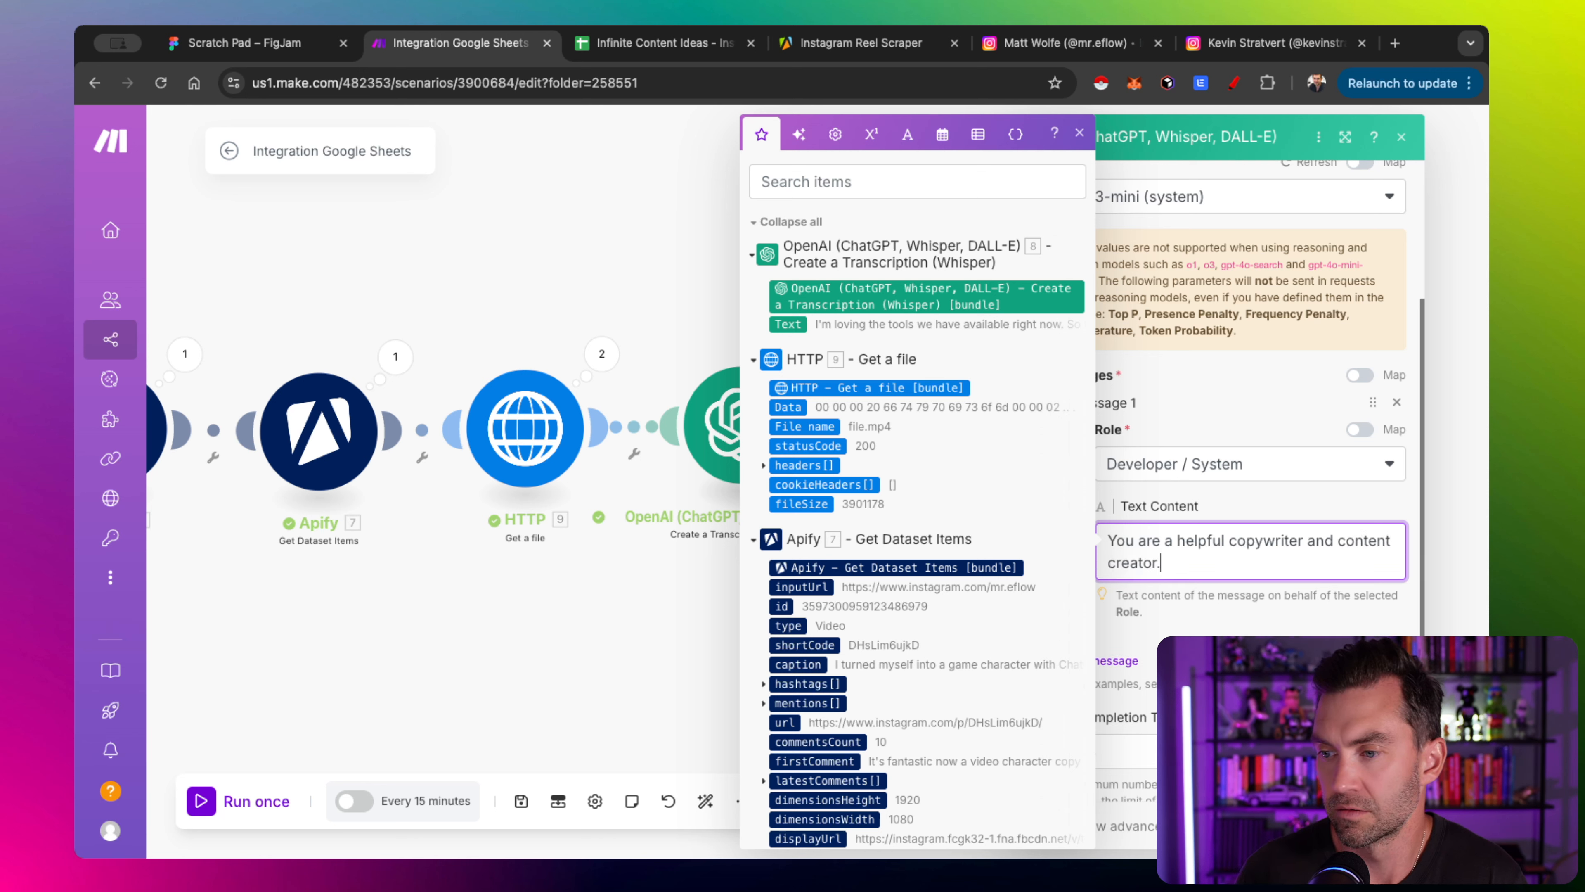
left_click(1198, 583)
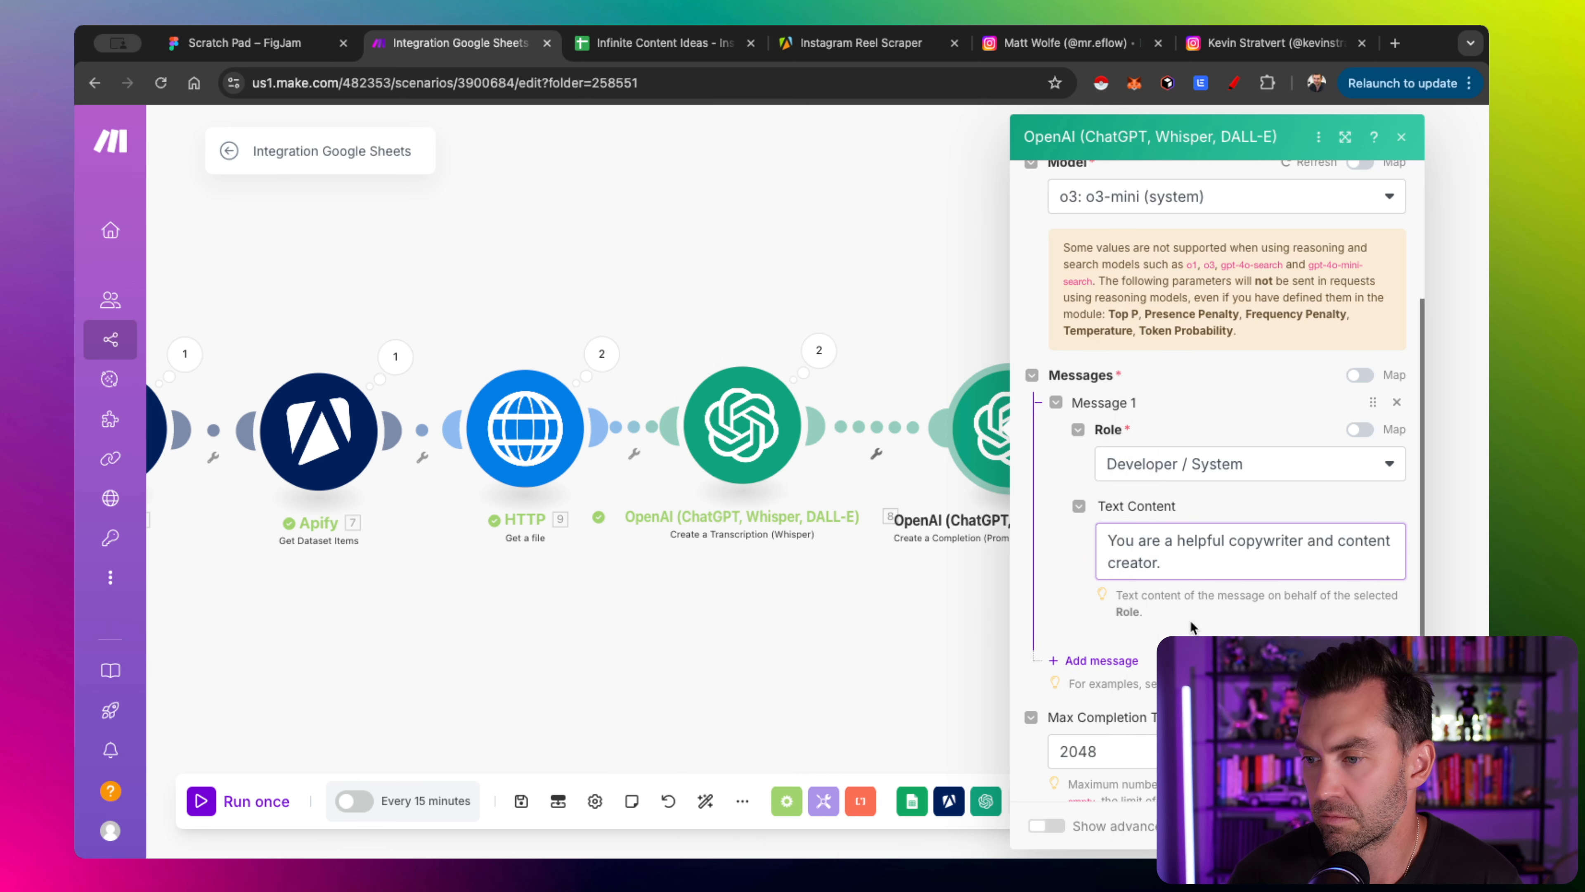
Add a second message with role User, prompting for 3 viral-hook Reel ideas from an influencer's transcript, with short bullet outlines, each line under 10 words
left_click(1117, 657)
scroll(1124, 625, "down", 2)
left_click(1157, 465)
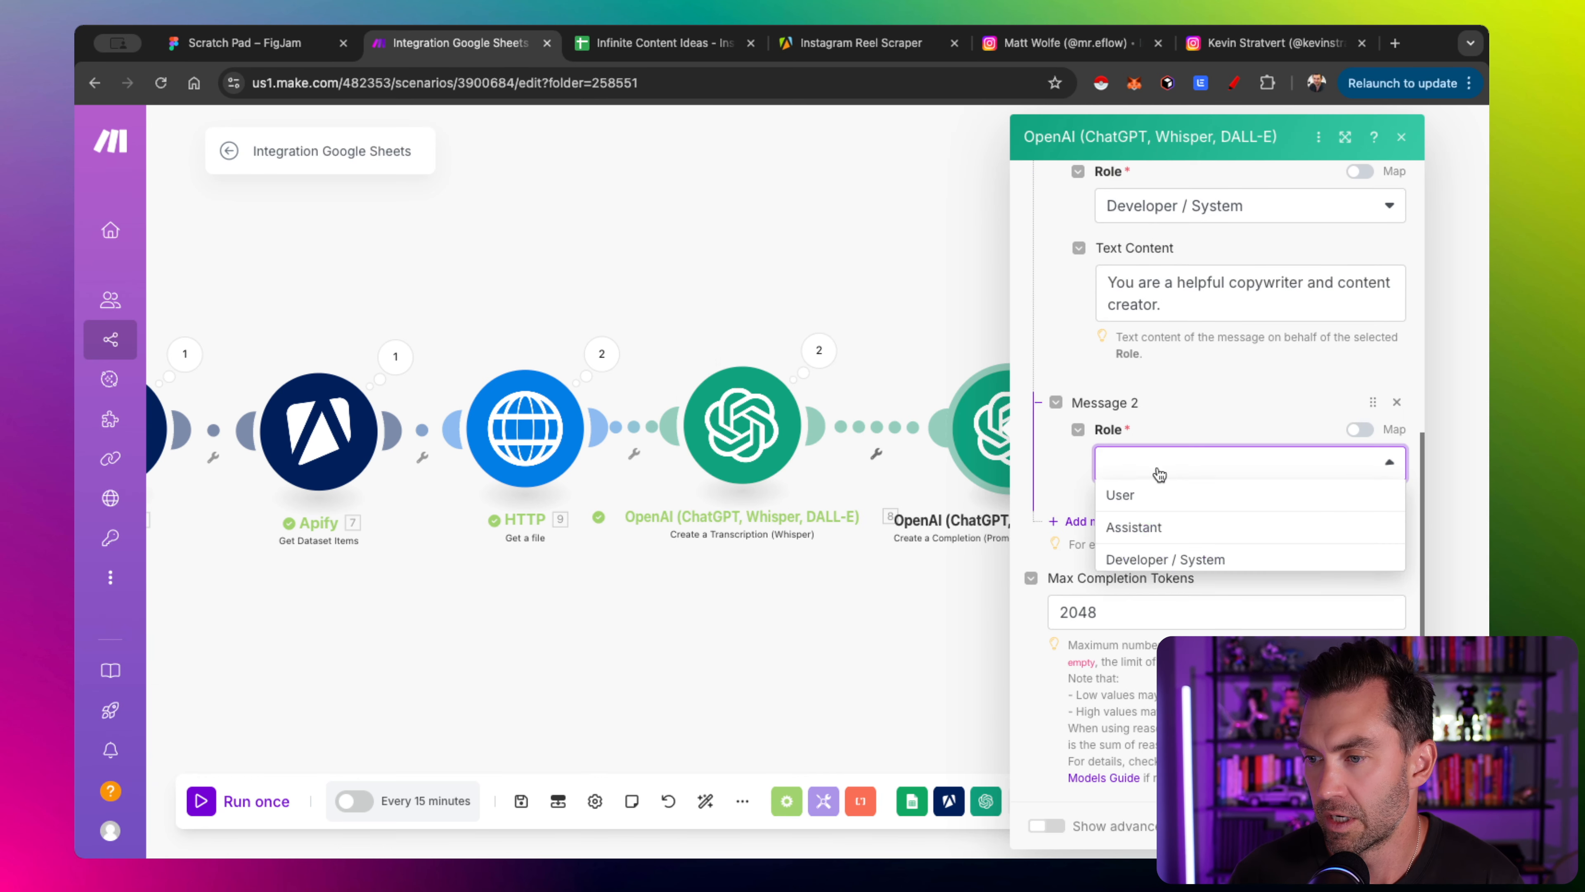
left_click(1161, 491)
left_click(1158, 539)
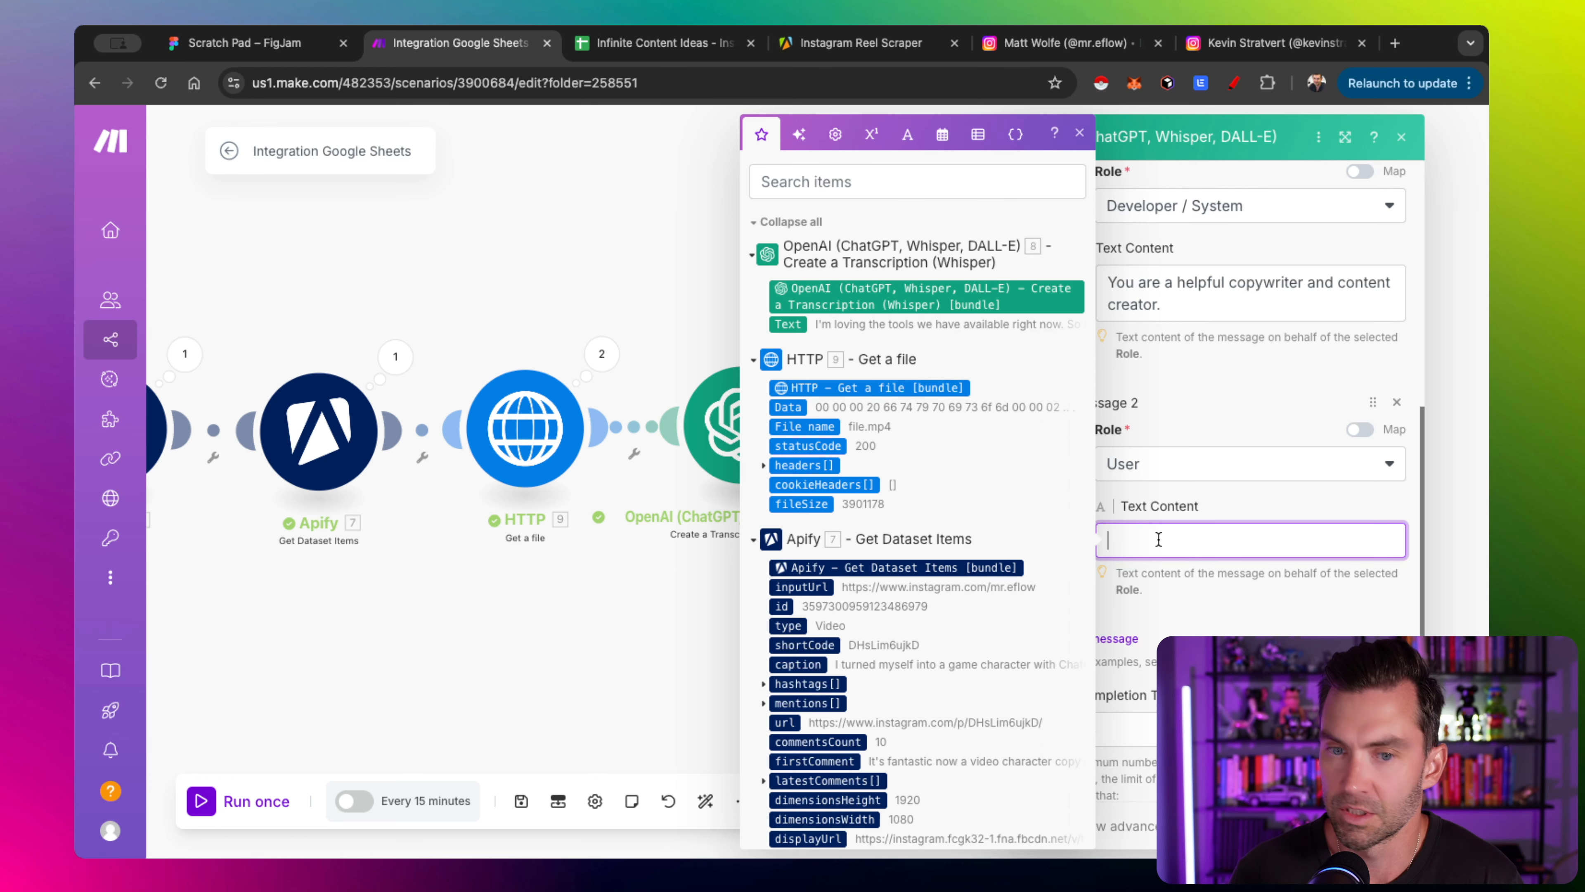
type("Please use the following content to help me brainstorm content ideas for my own Instragram Reels.  The following includes the transcript from a Reel of an influencer in my space. I want to use it to brainstorm topics I could also talk about.  Please brainstorm 3 ideas and include a short bullet point outline with each idea. Keep each line under 10 words.  Write the ideas as Hooks that would go viral.  Return only the ideas and their outline.")
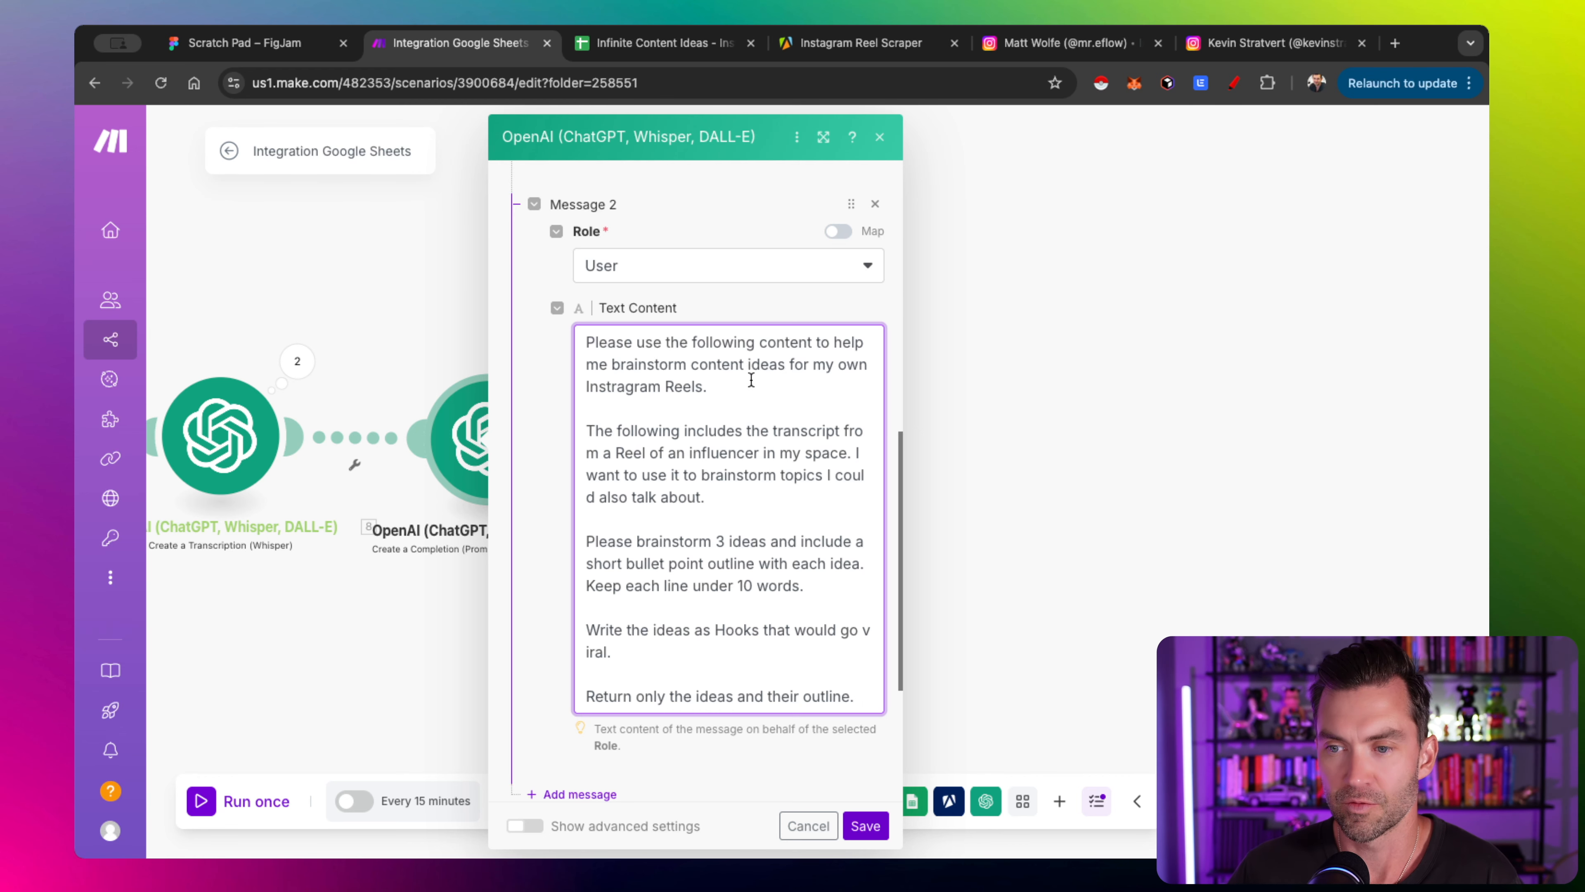
scroll(746, 378, "down", 1)
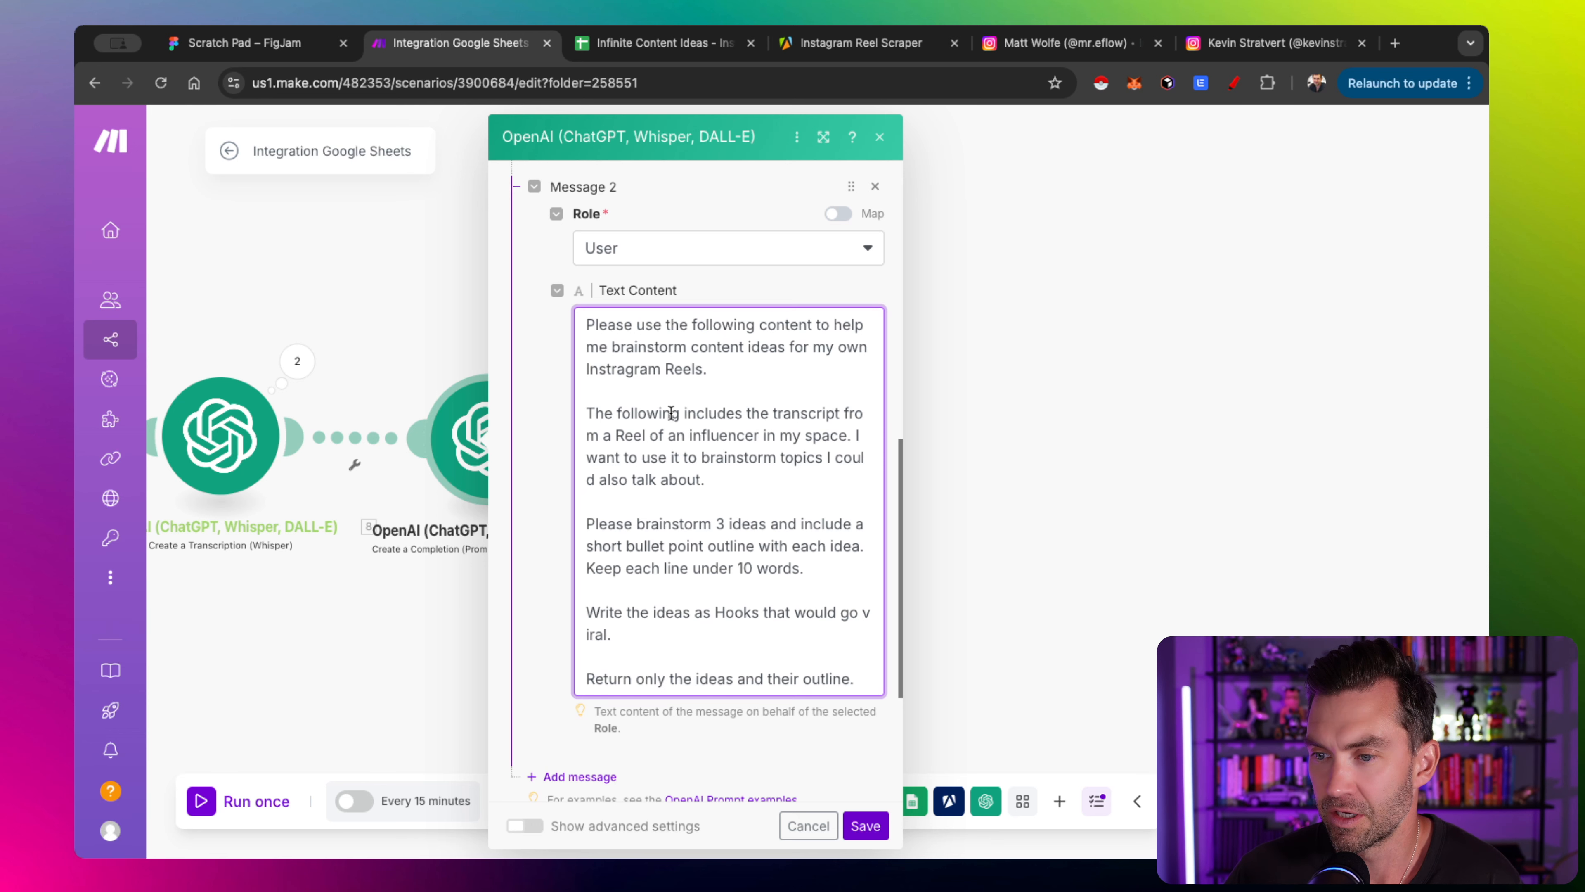
End the User message with the line "Here is the transcript:" followed by the Text output of the Whisper transcription module
scroll(629, 441, "down", 2)
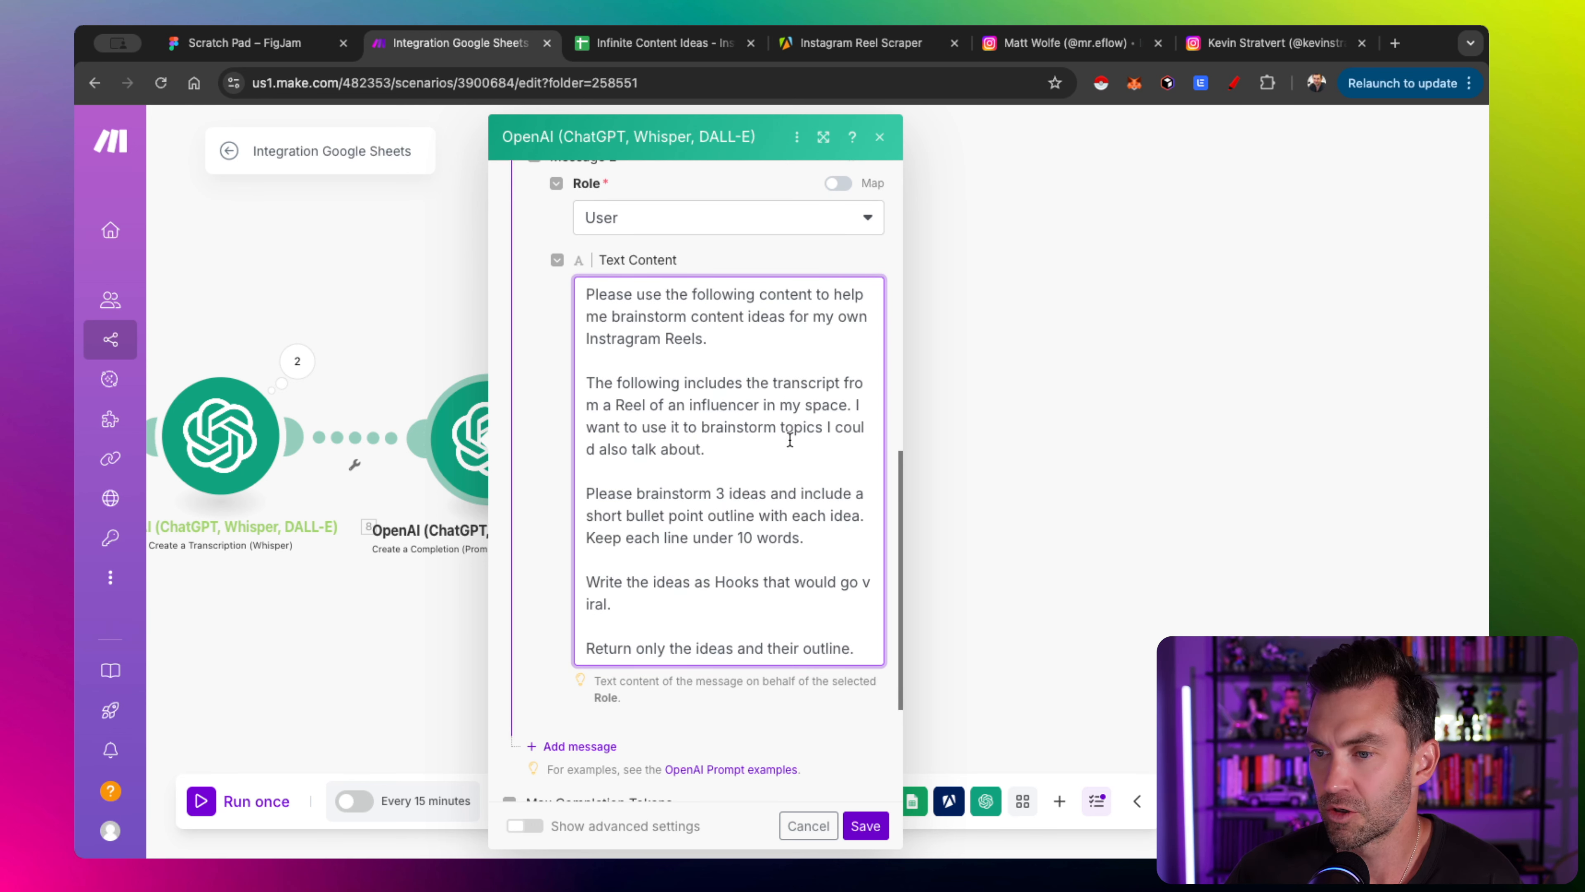
scroll(724, 446, "down", 1)
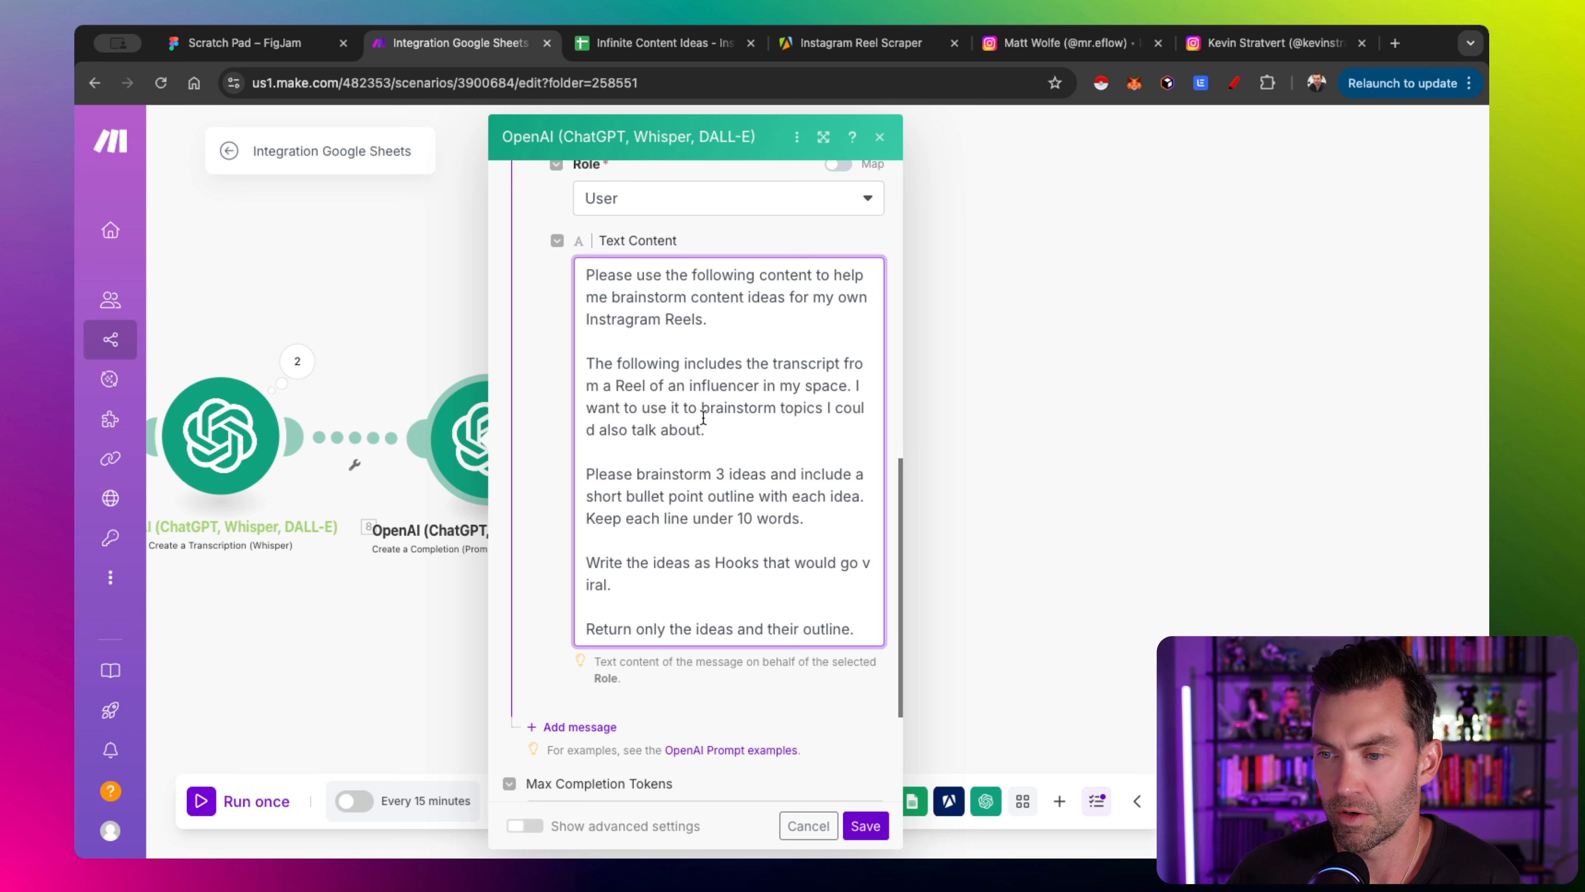
scroll(756, 421, "down", 3)
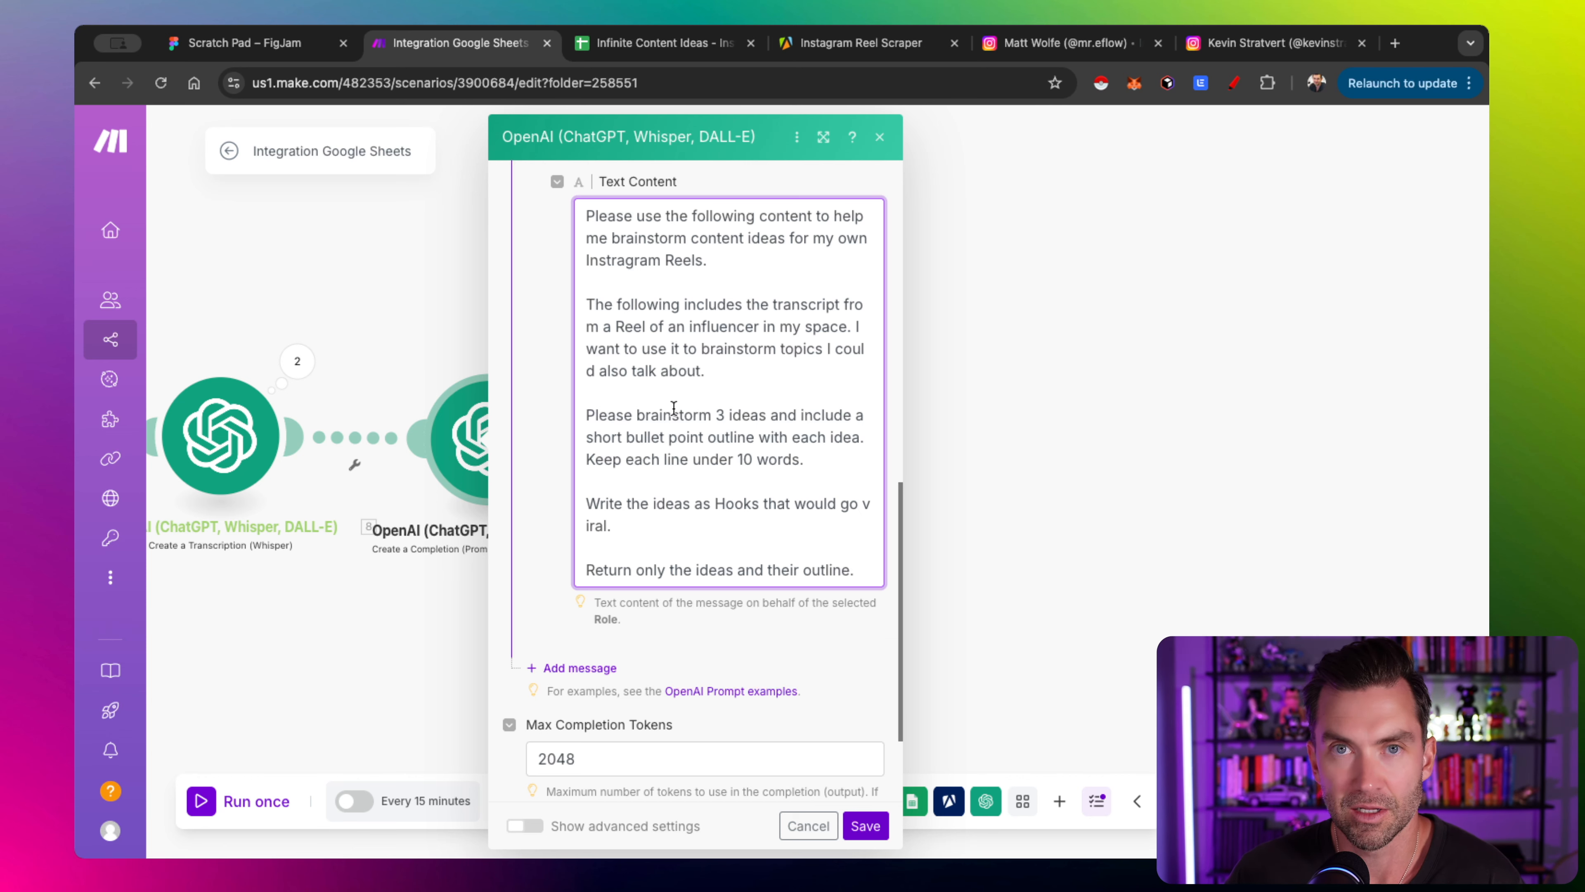
scroll(674, 407, "down", 2)
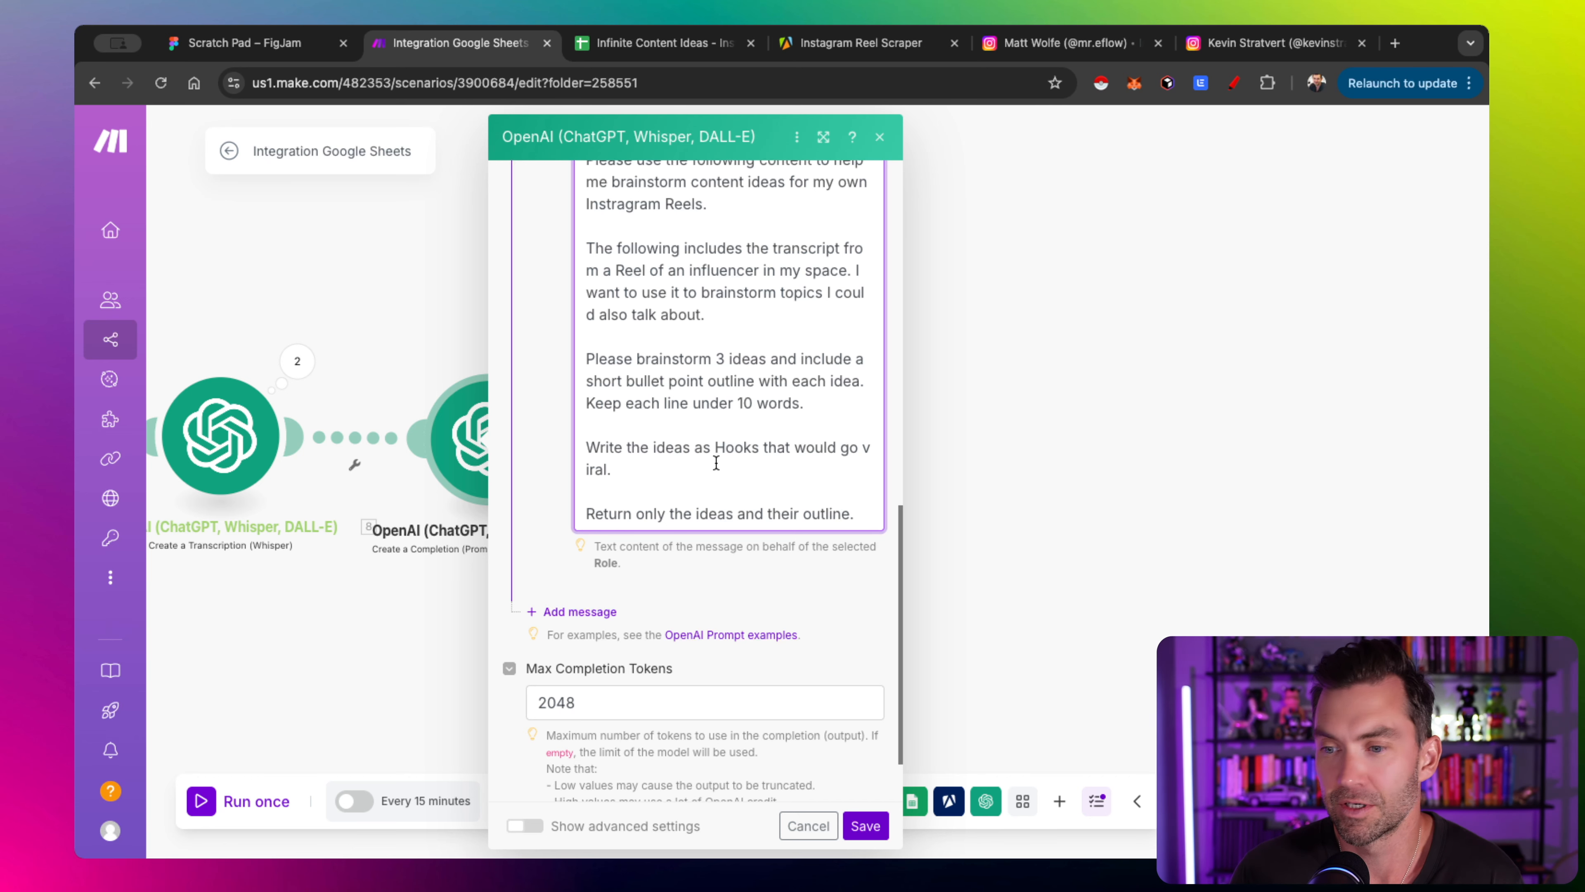
key("Return")
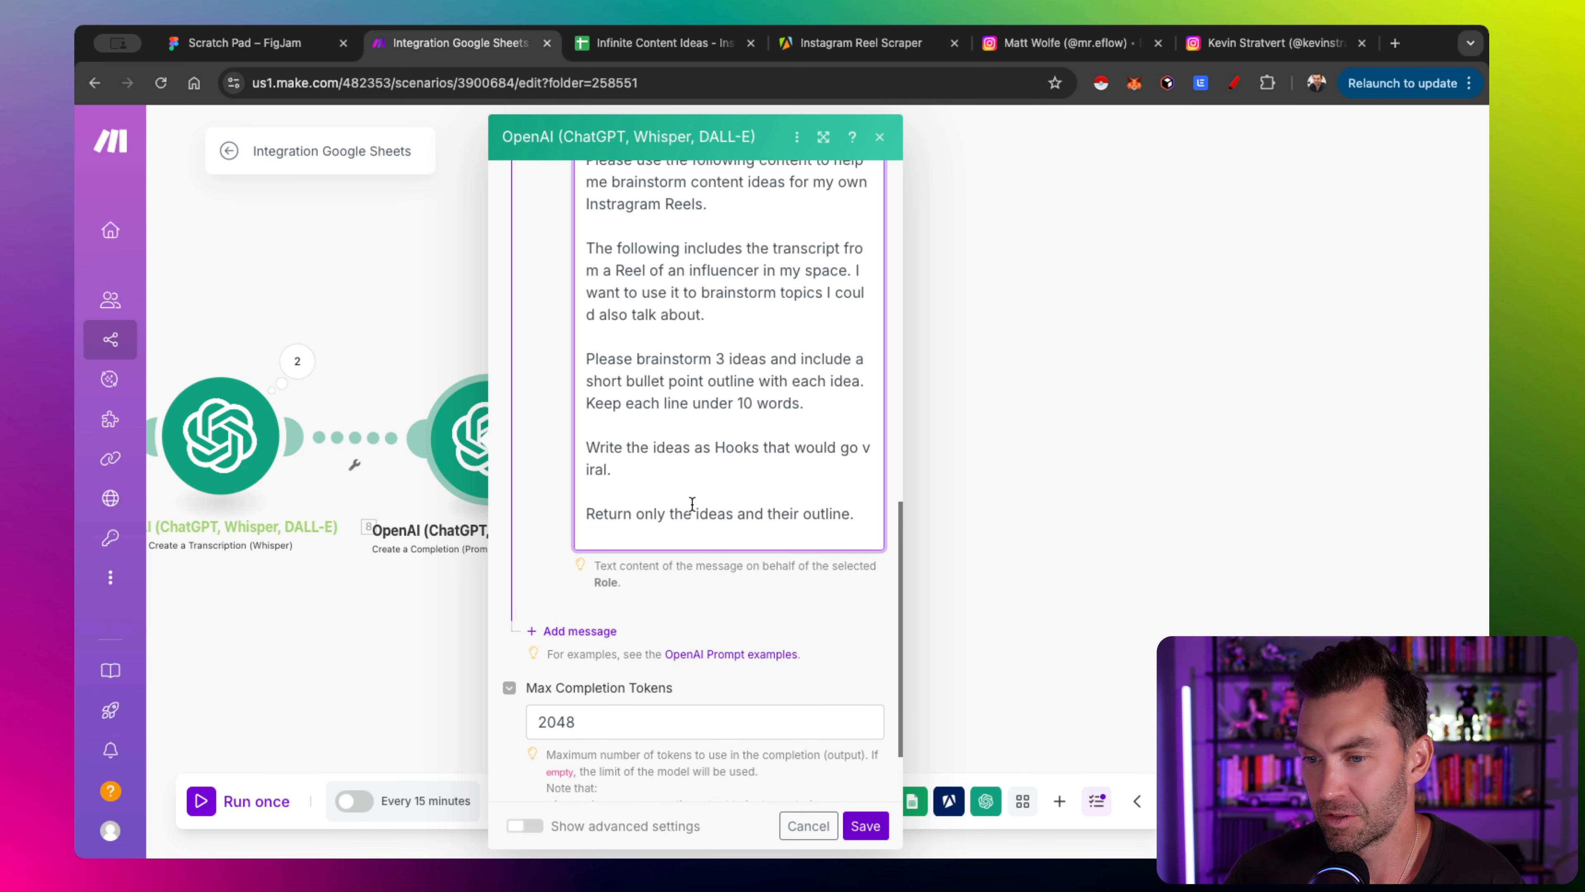
left_click(655, 546)
scroll(655, 547, "down", 1)
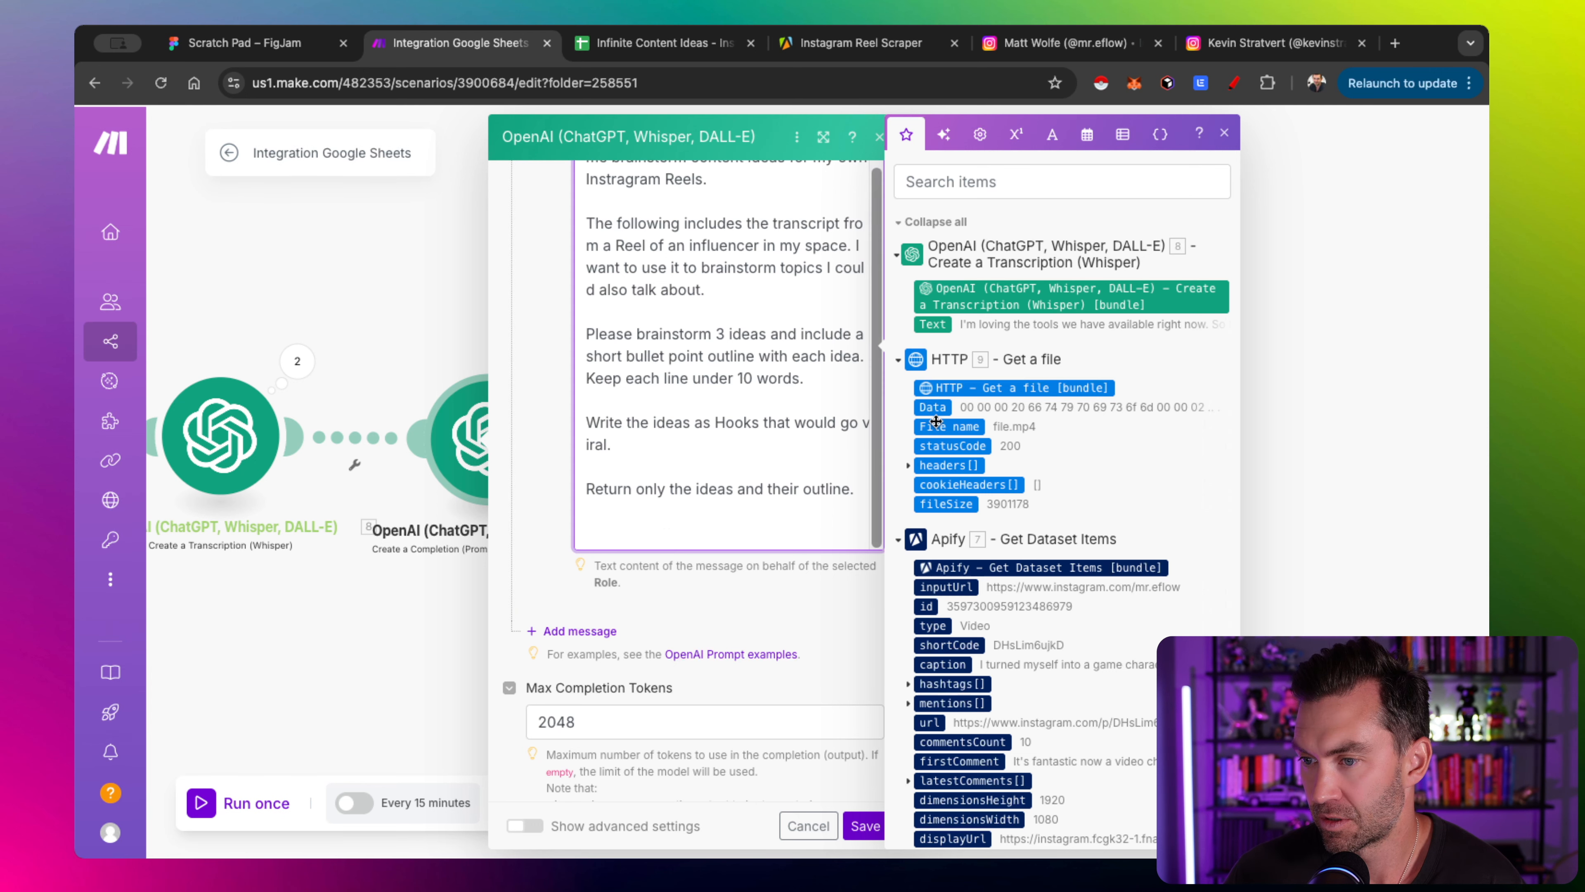
left_click(925, 324)
left_click(659, 511)
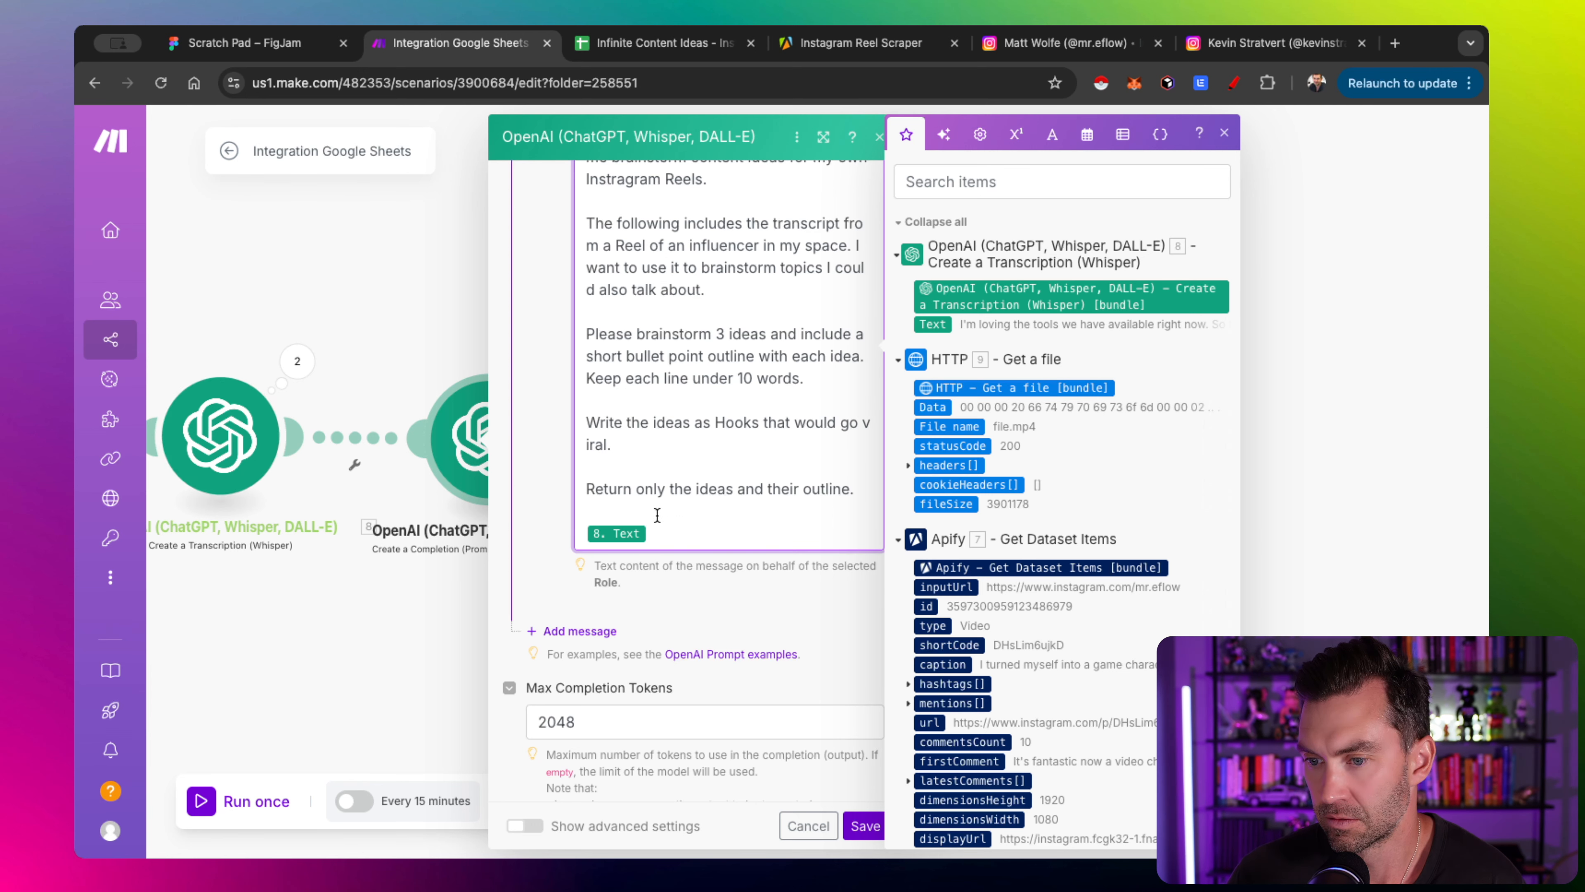
type("Here is the")
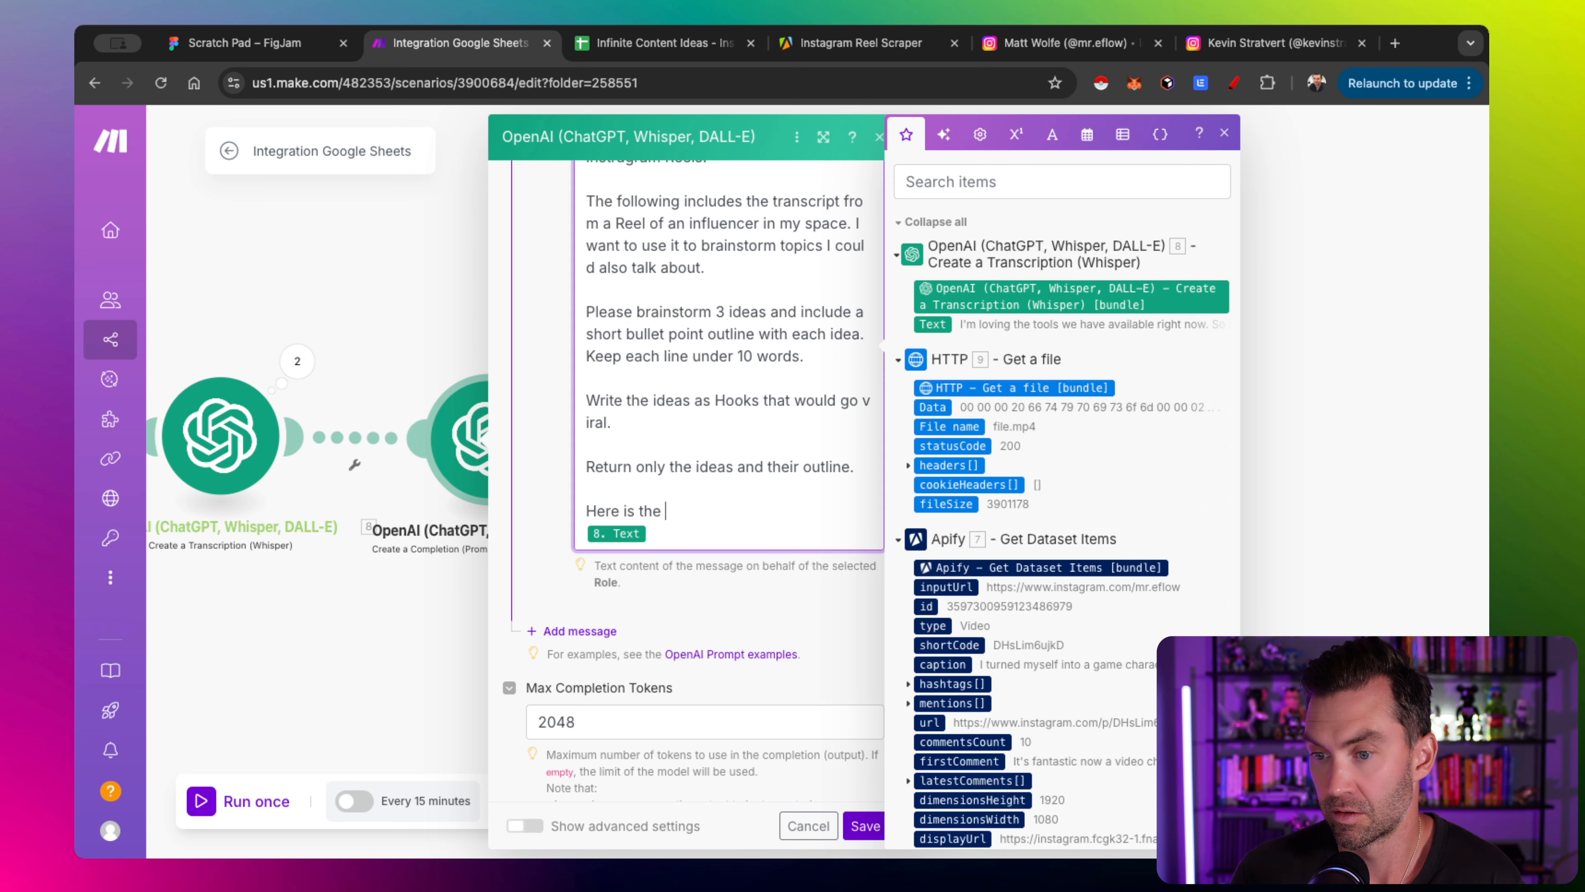
type(" transcript:")
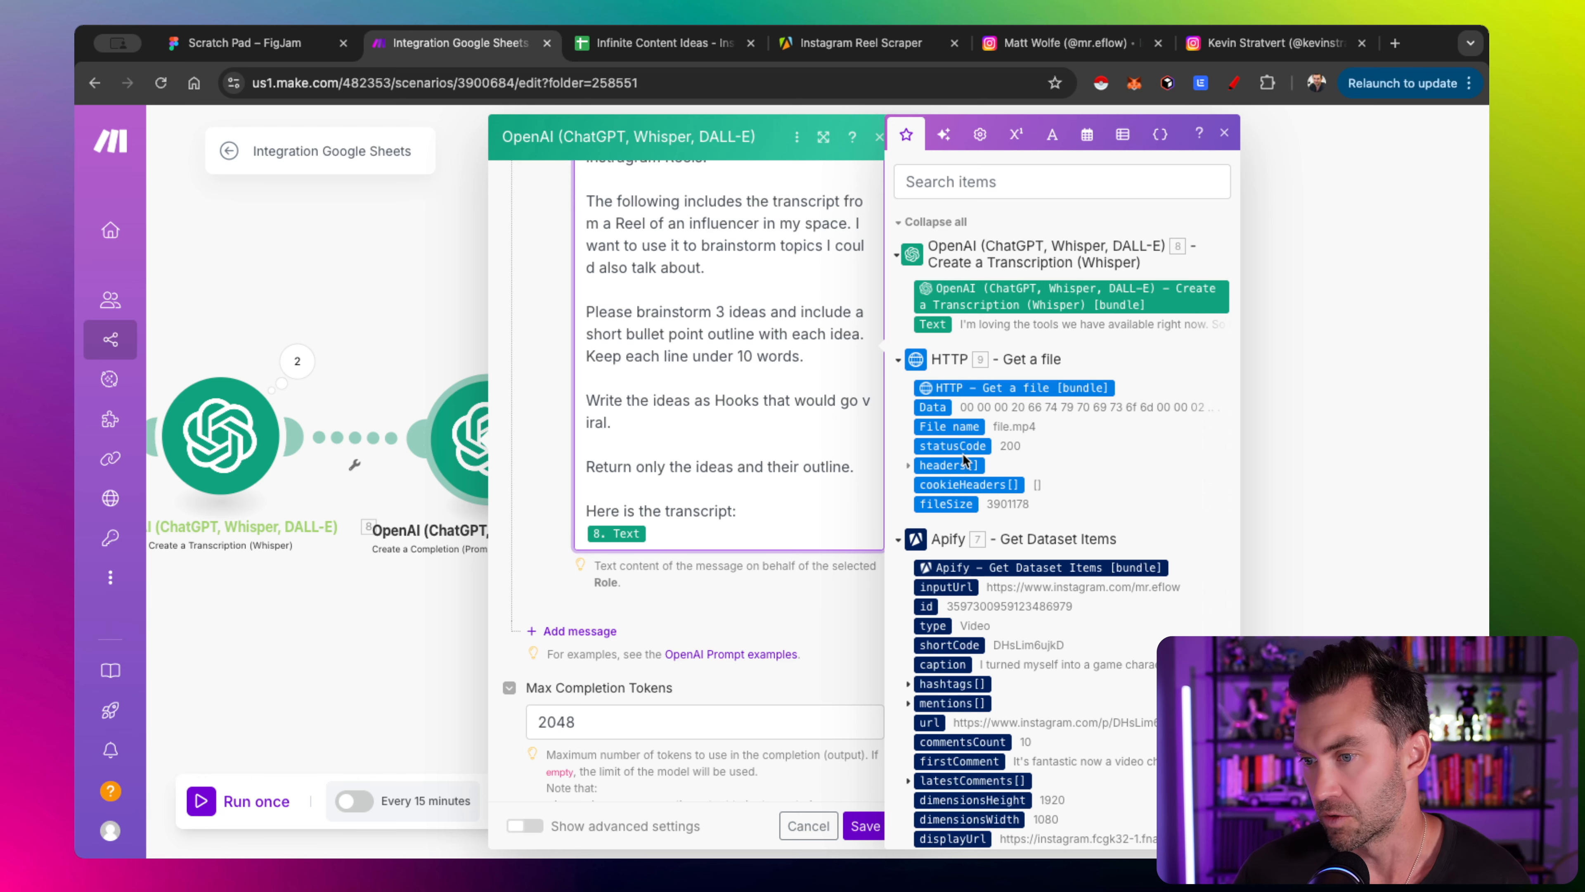
Insert "Here's the caption to the Reel:" above the transcript section, followed by the caption item from Apify's Get Dataset Items
scroll(962, 454, "down", 10)
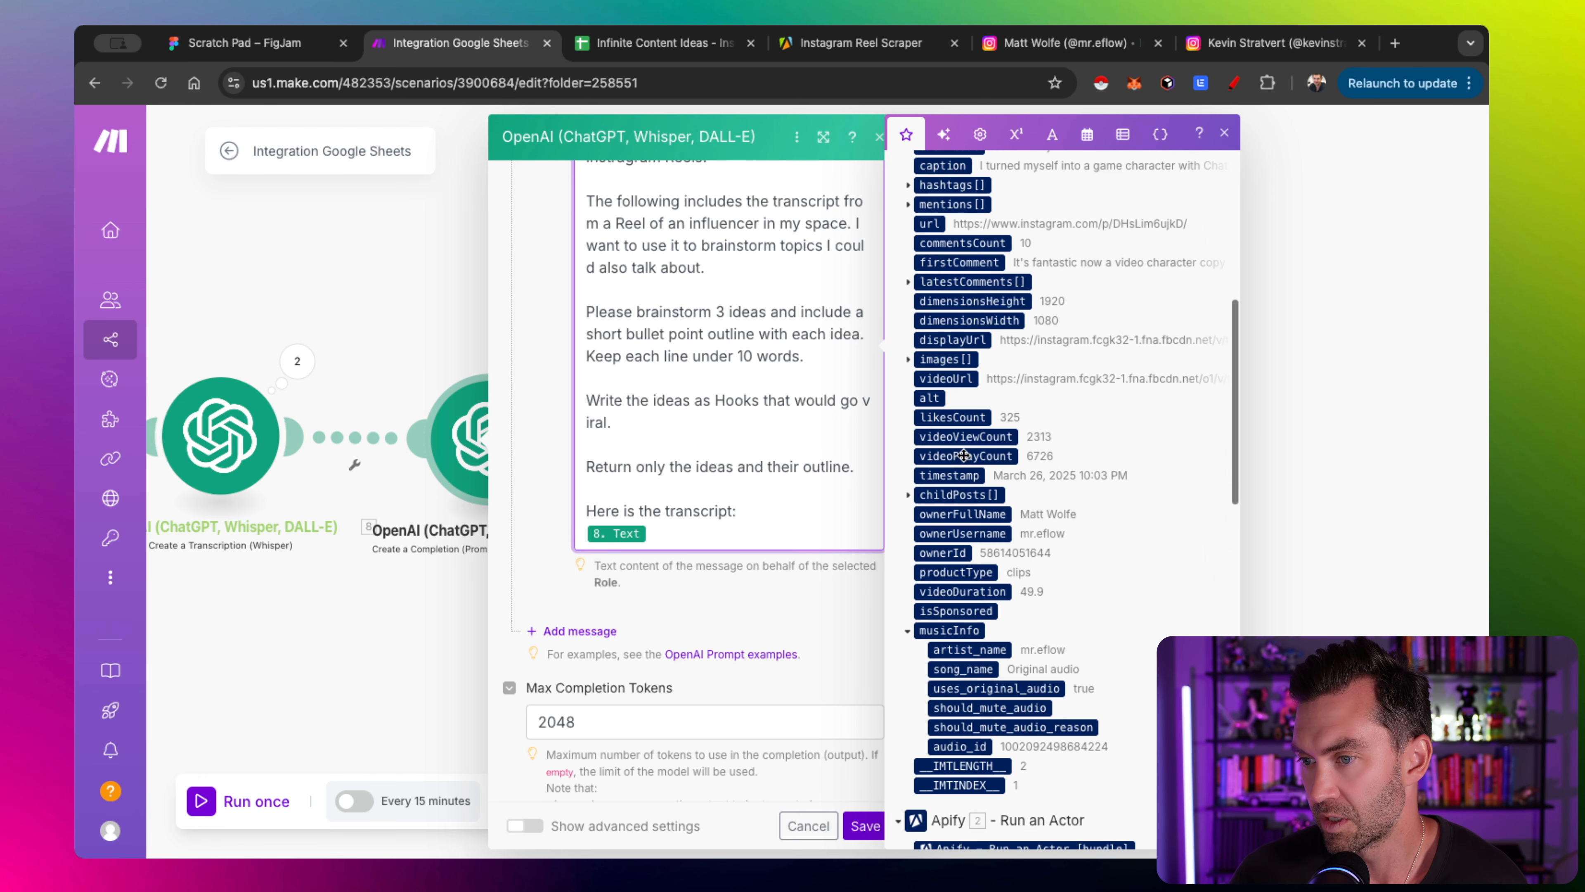
scroll(965, 456, "up", 2)
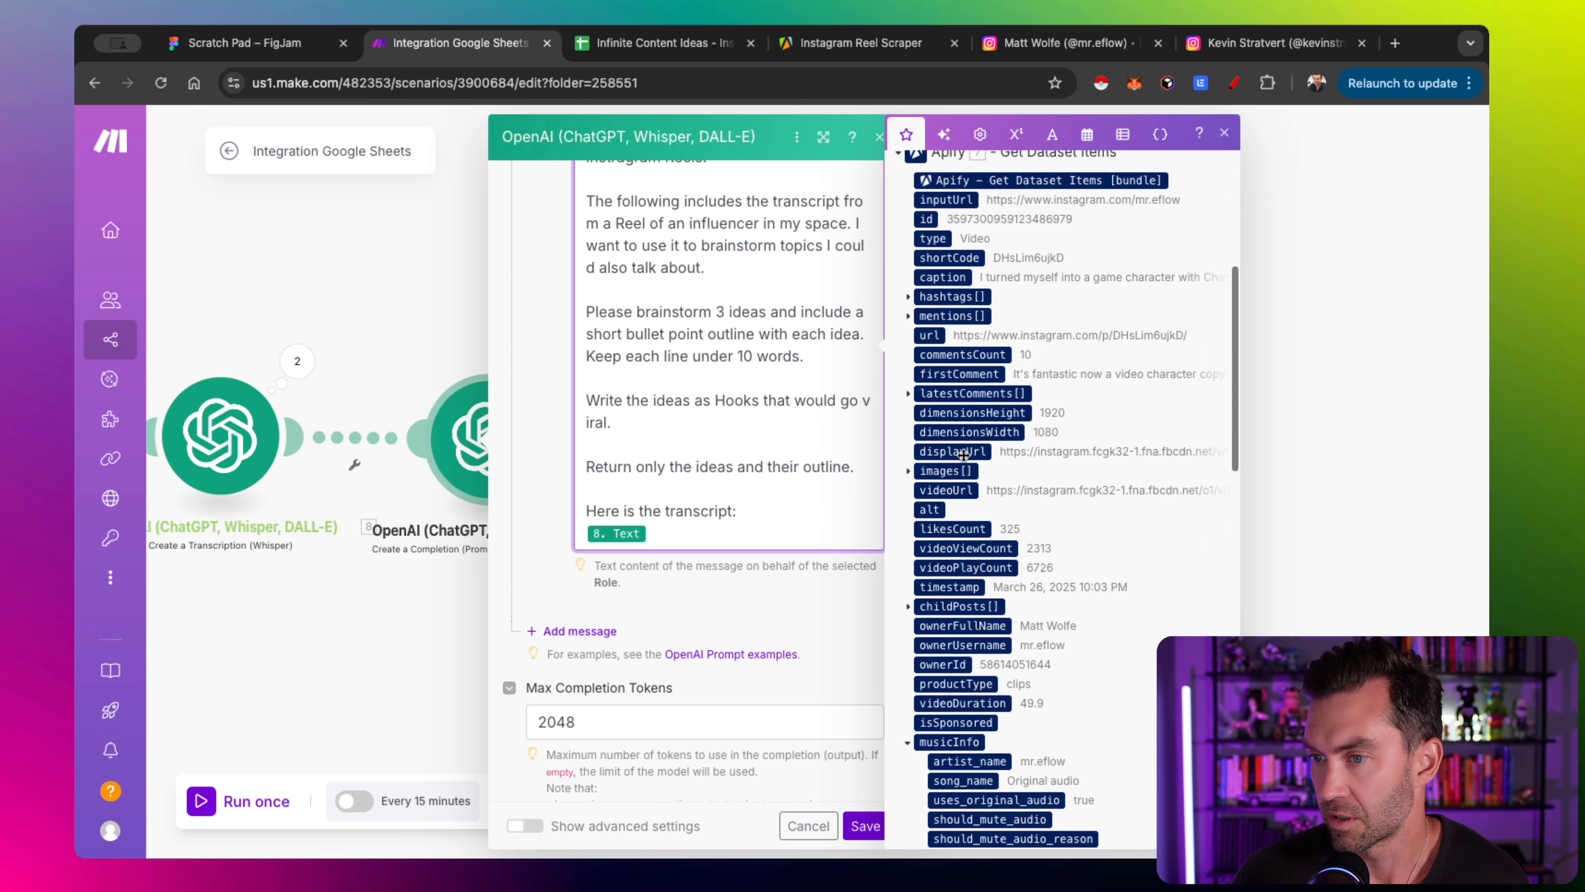
left_click(692, 497)
key("Return")
key("Return")
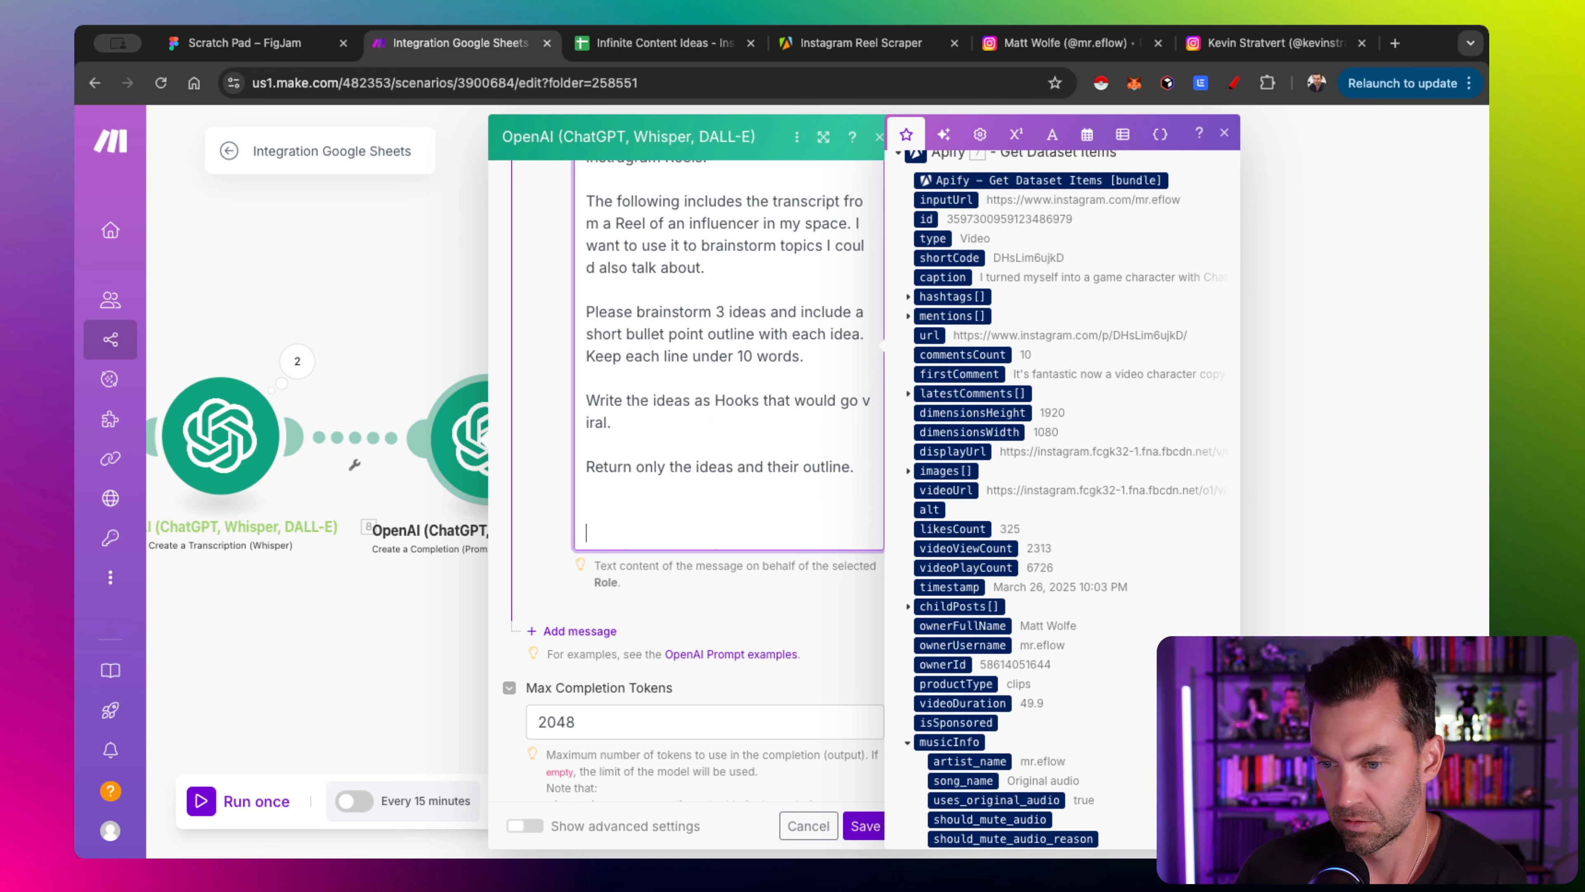
type("Here's the ca")
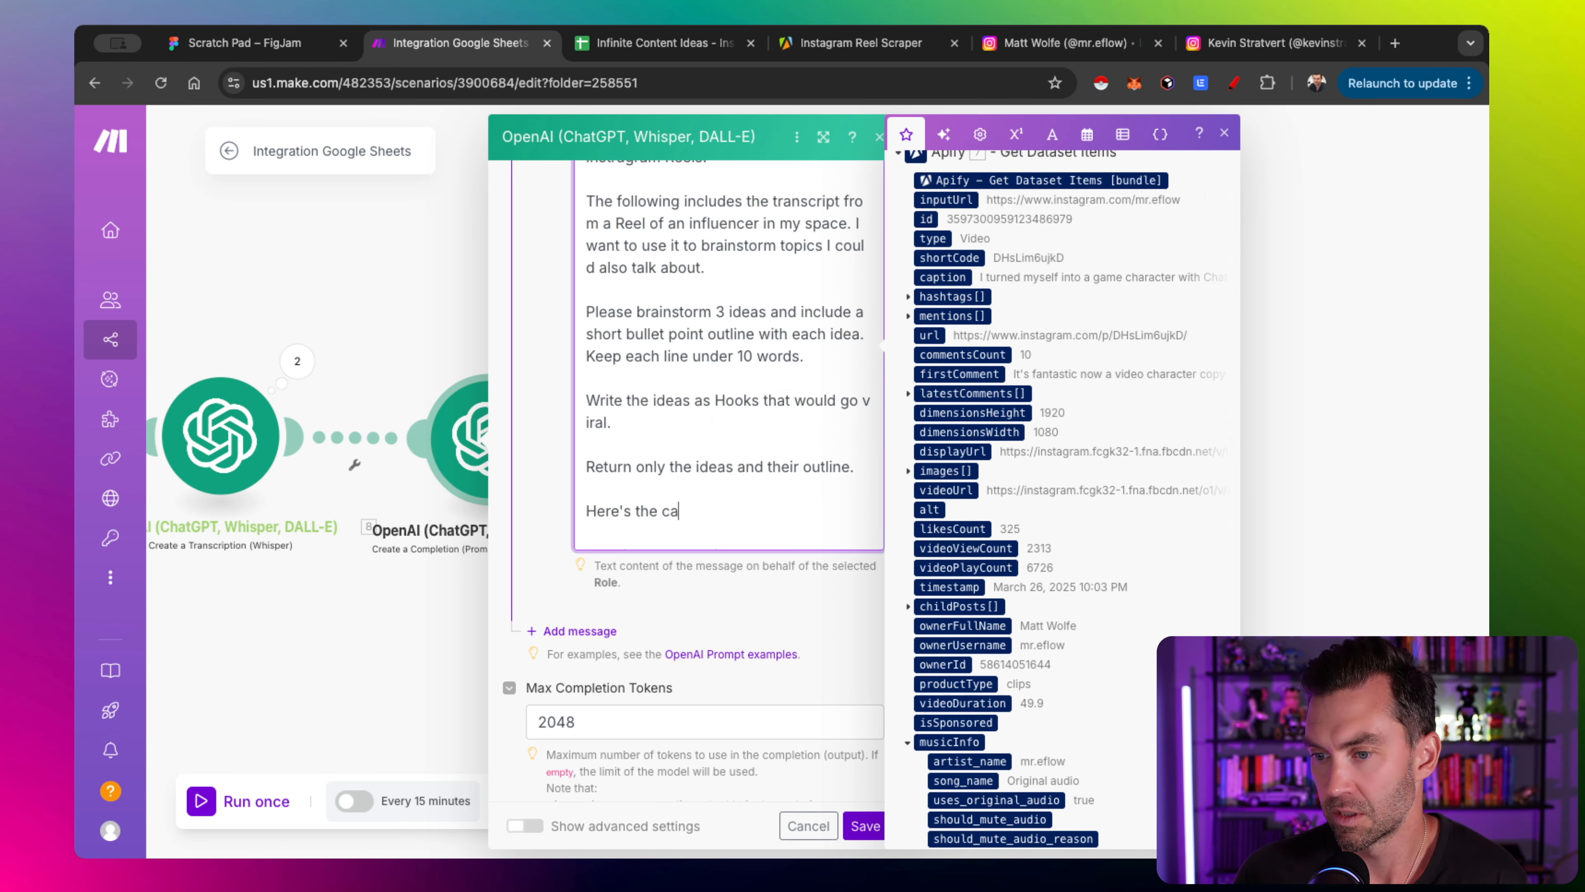
type("ption to ")
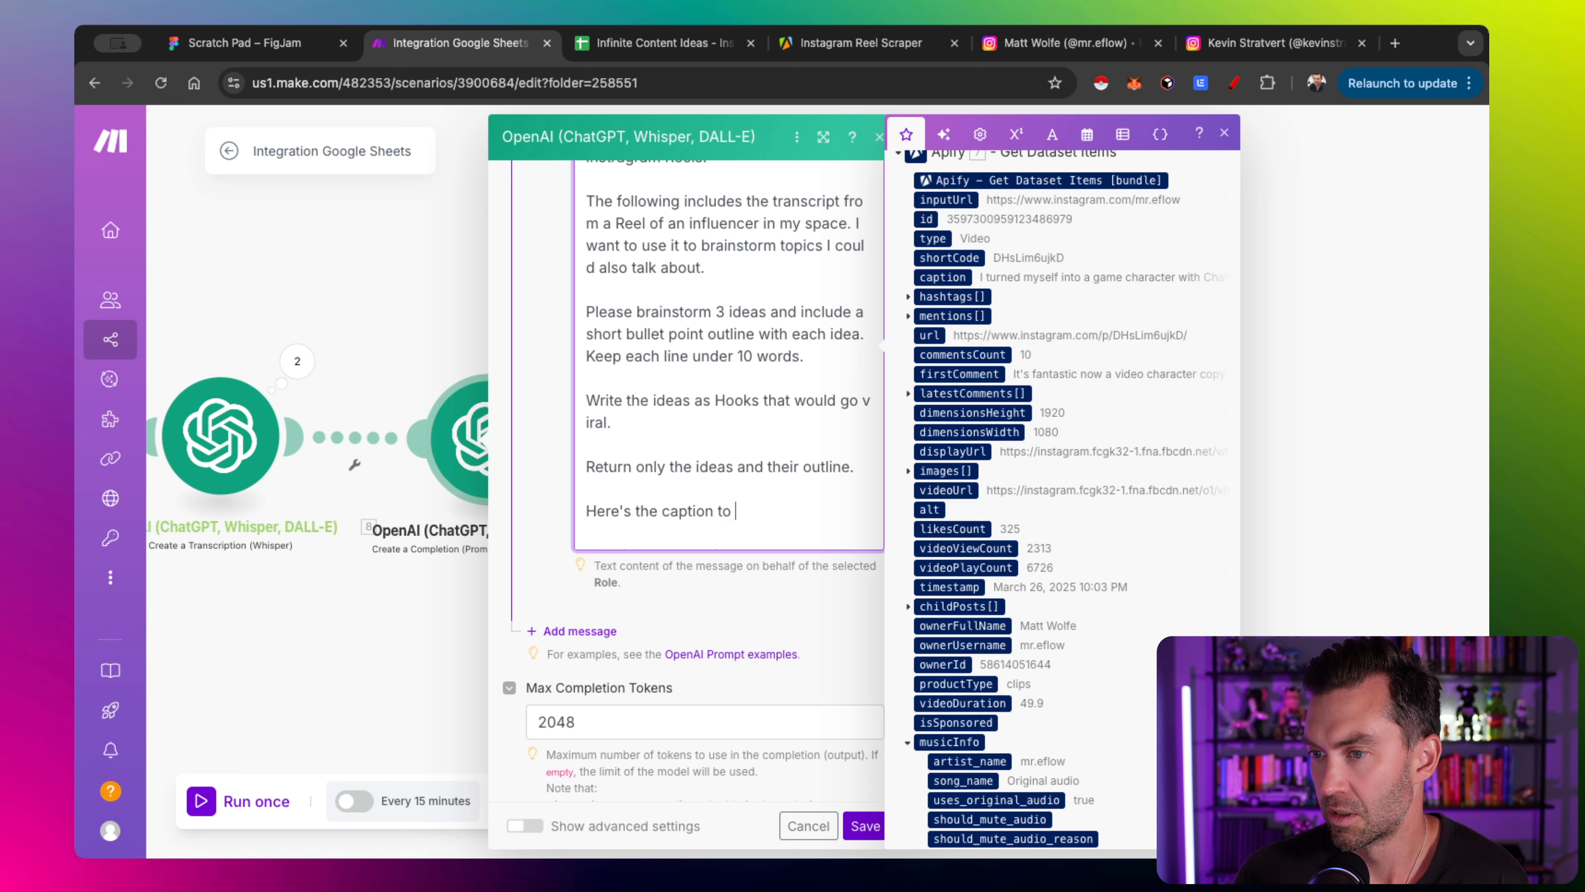
type("the Reel:")
key("Return")
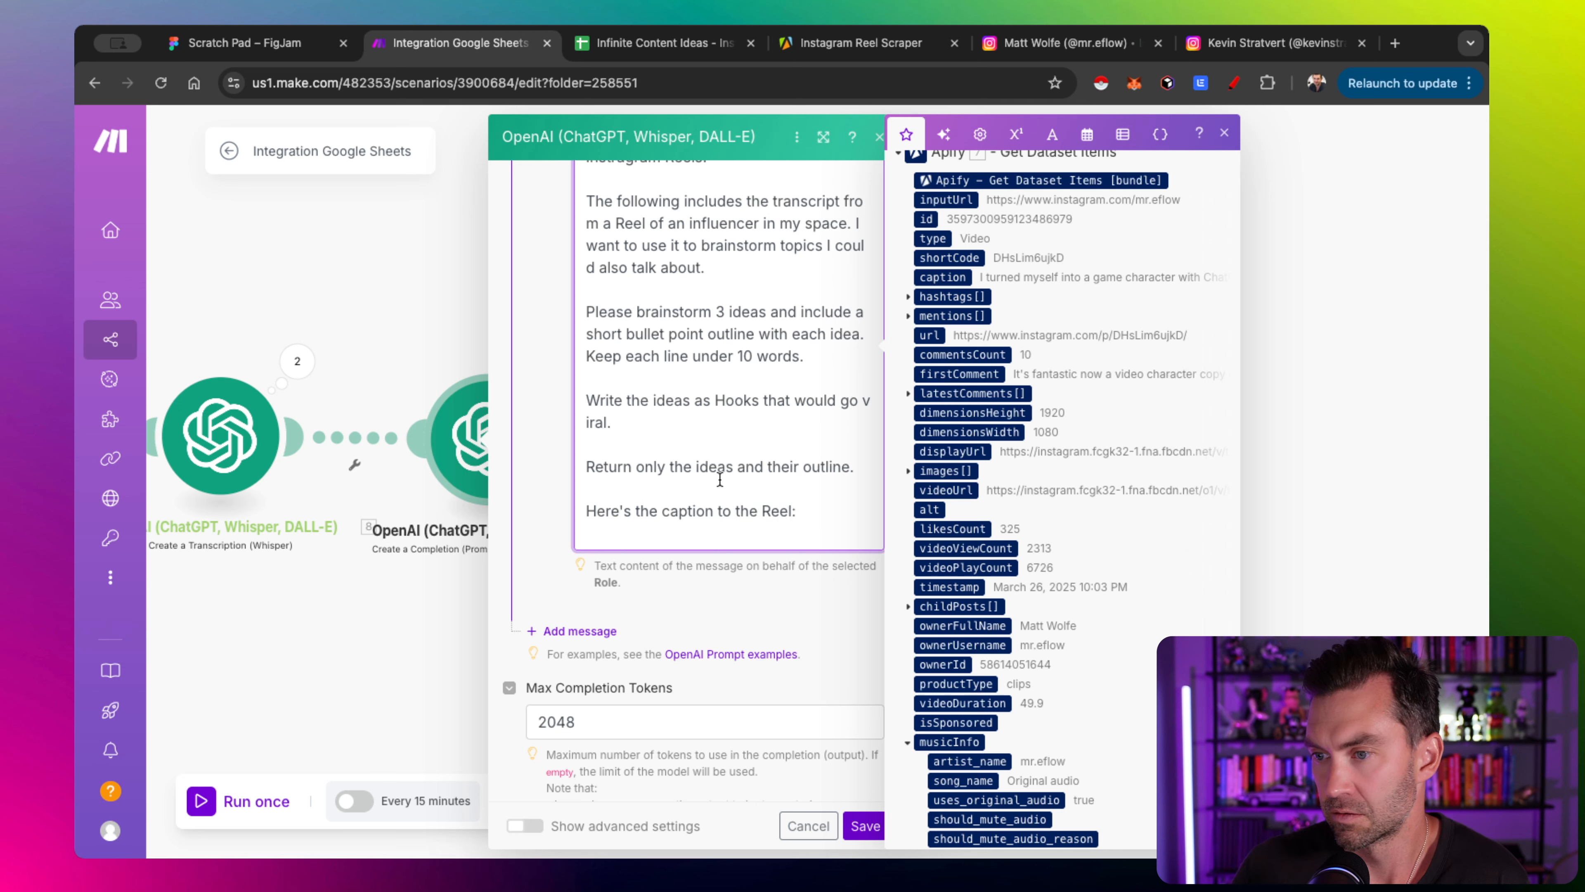
left_click(936, 278)
scroll(794, 430, "down", 2)
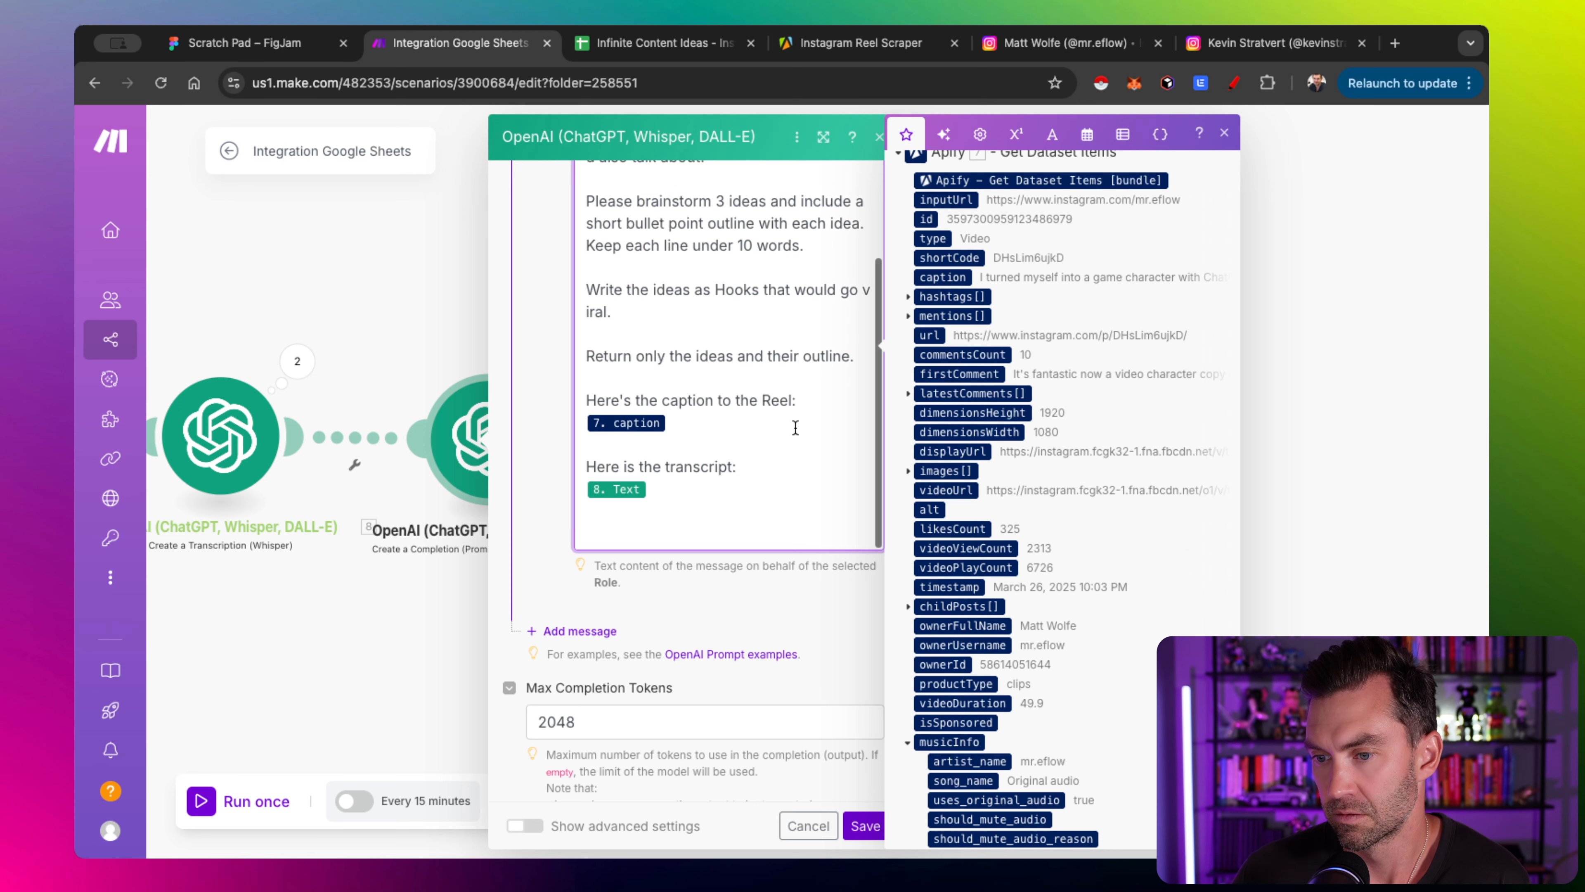
scroll(693, 516, "up", 1)
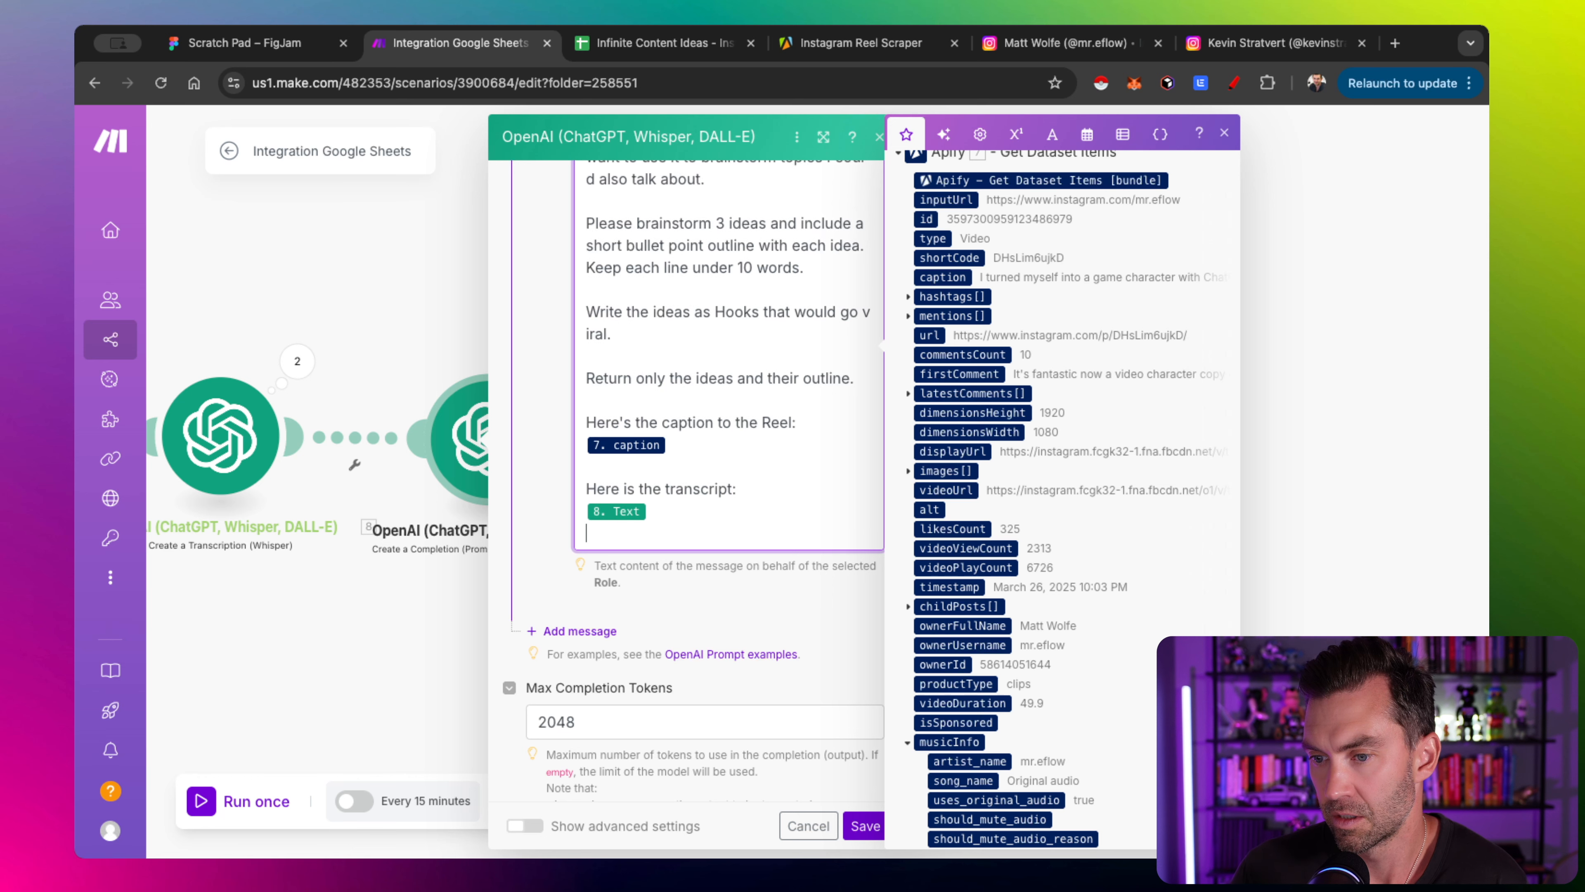
Insert "and caption" after "transcript" in the prompt's second paragraph and save the completion module
scroll(704, 454, "up", 8)
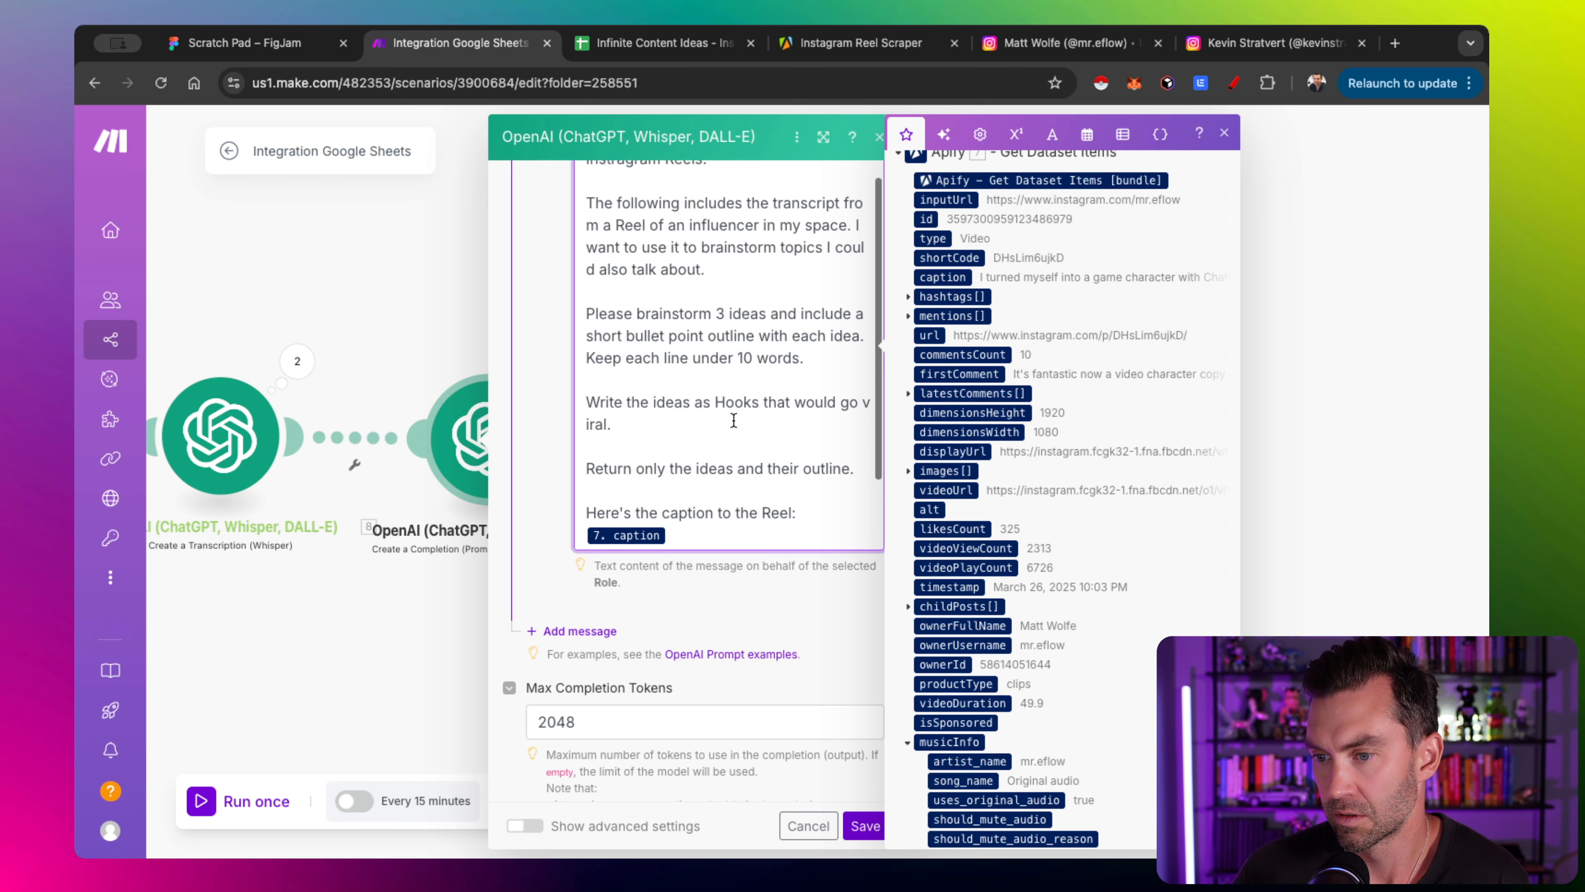
scroll(733, 420, "up", 2)
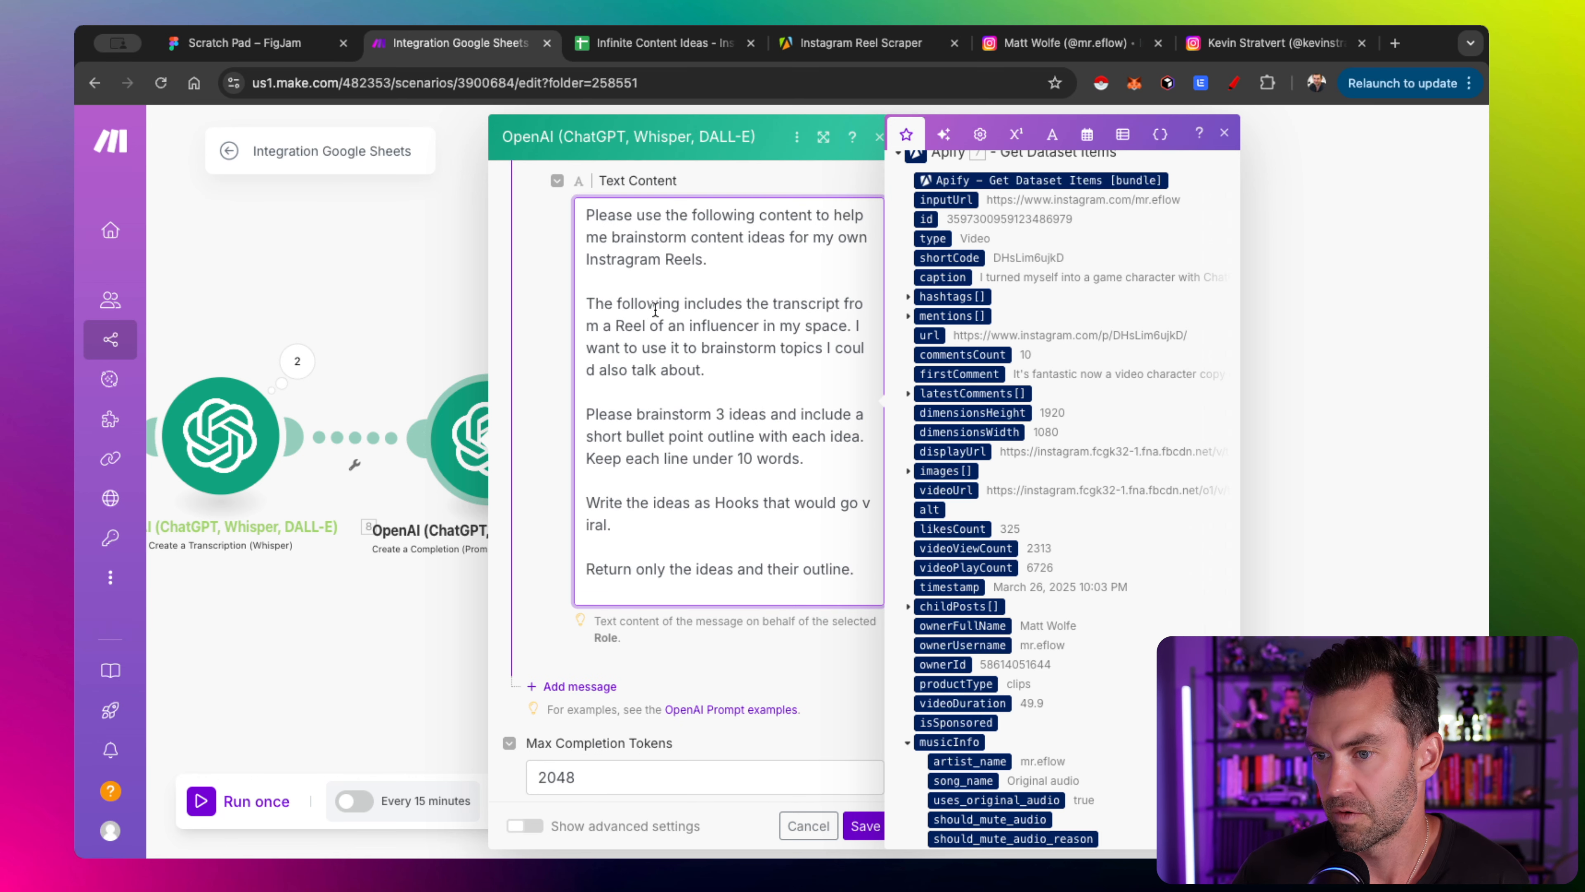
left_click(838, 304)
type("and caption")
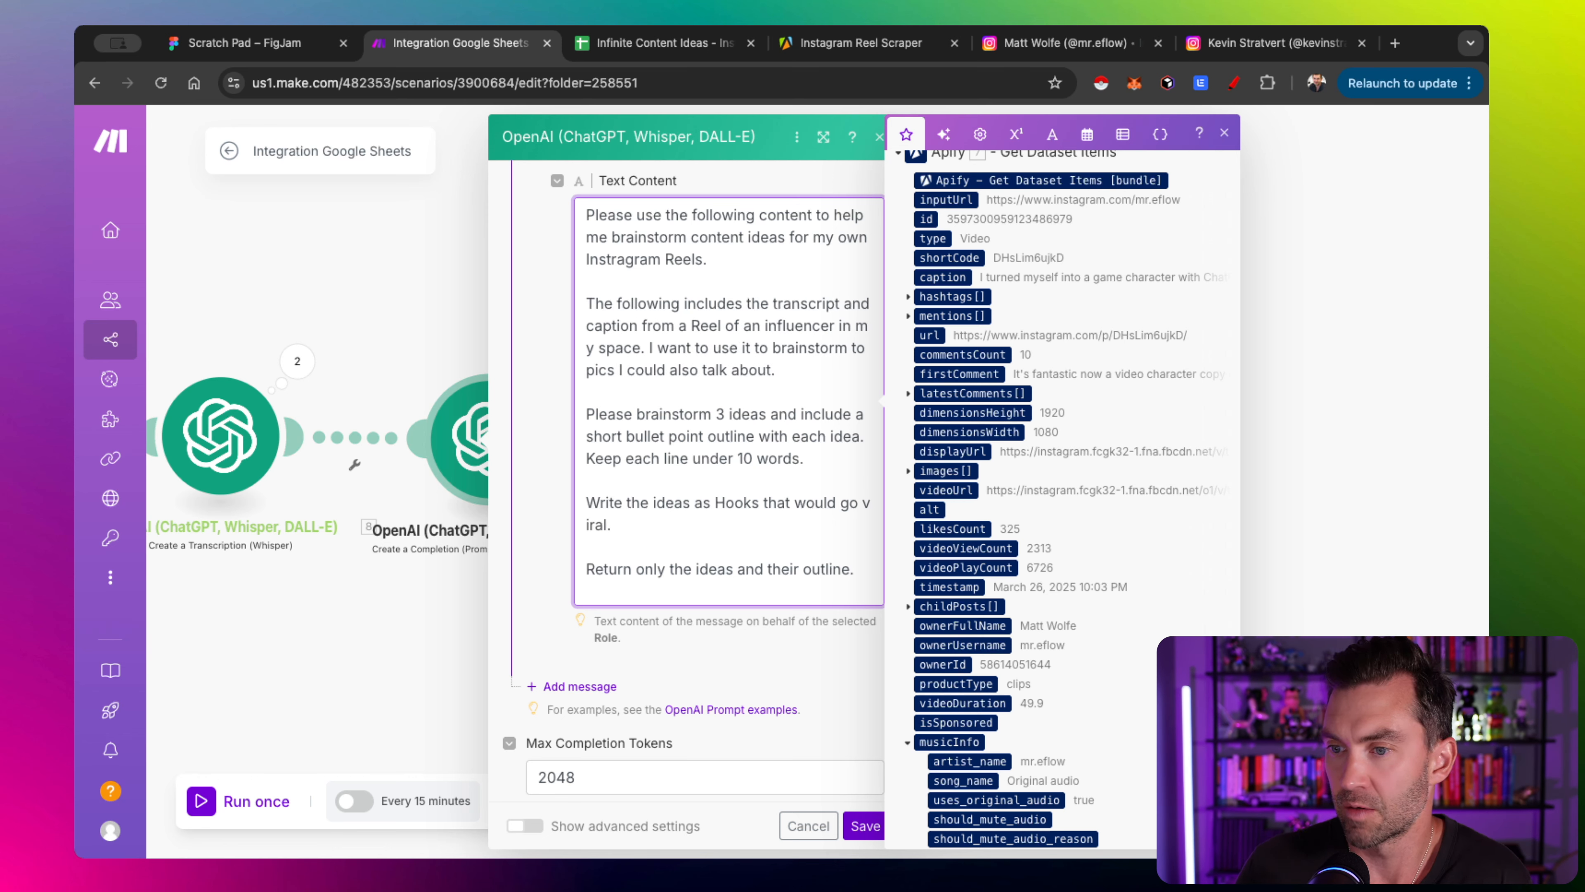
scroll(762, 376, "down", 5)
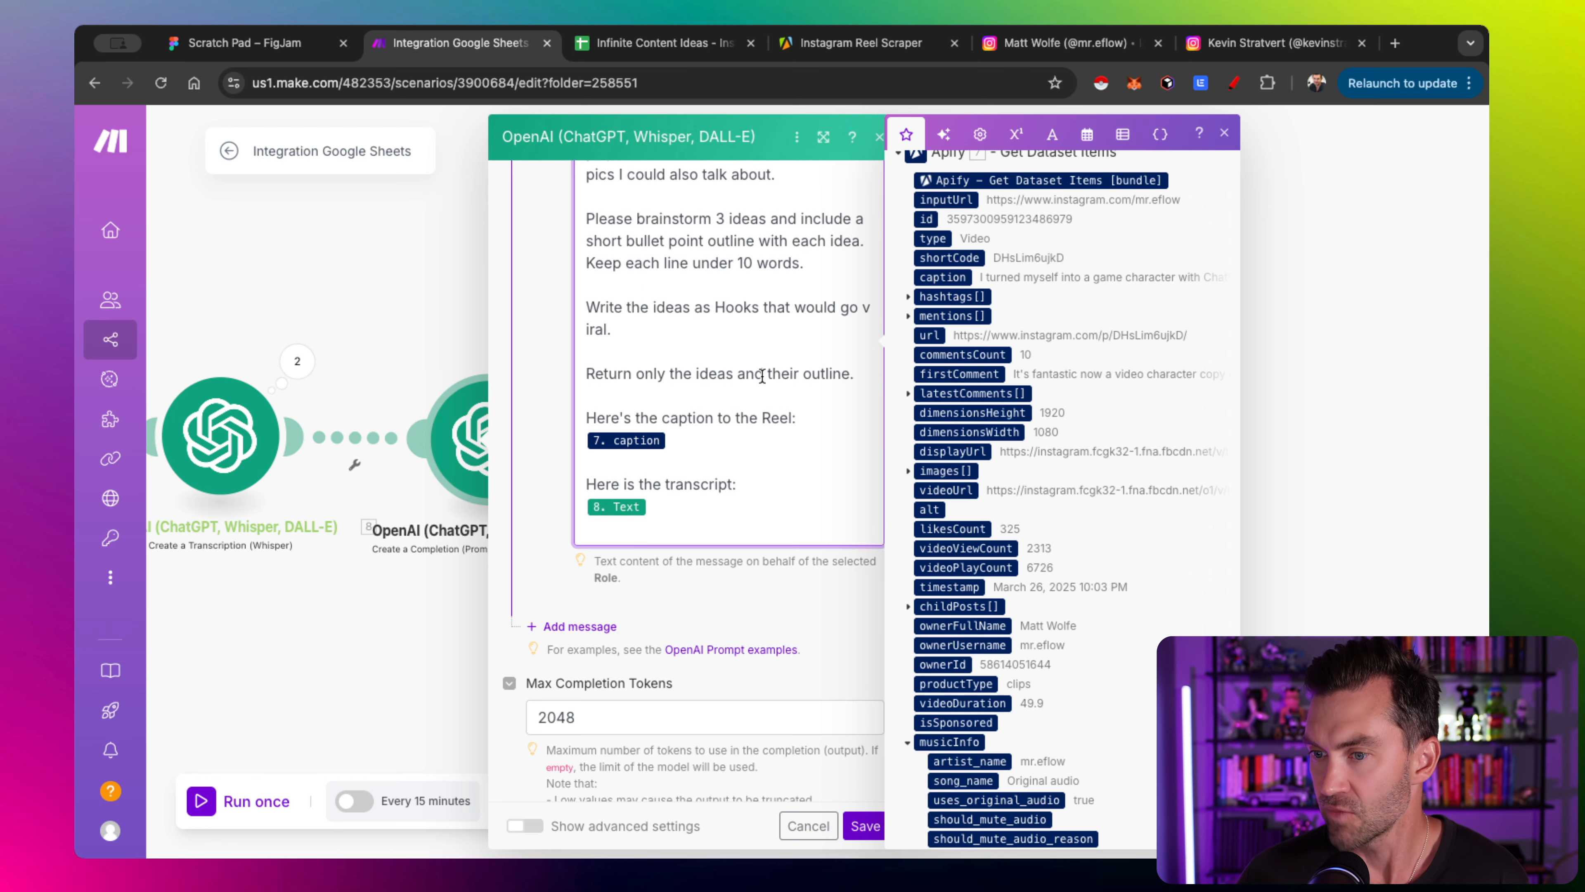
scroll(739, 433, "down", 2)
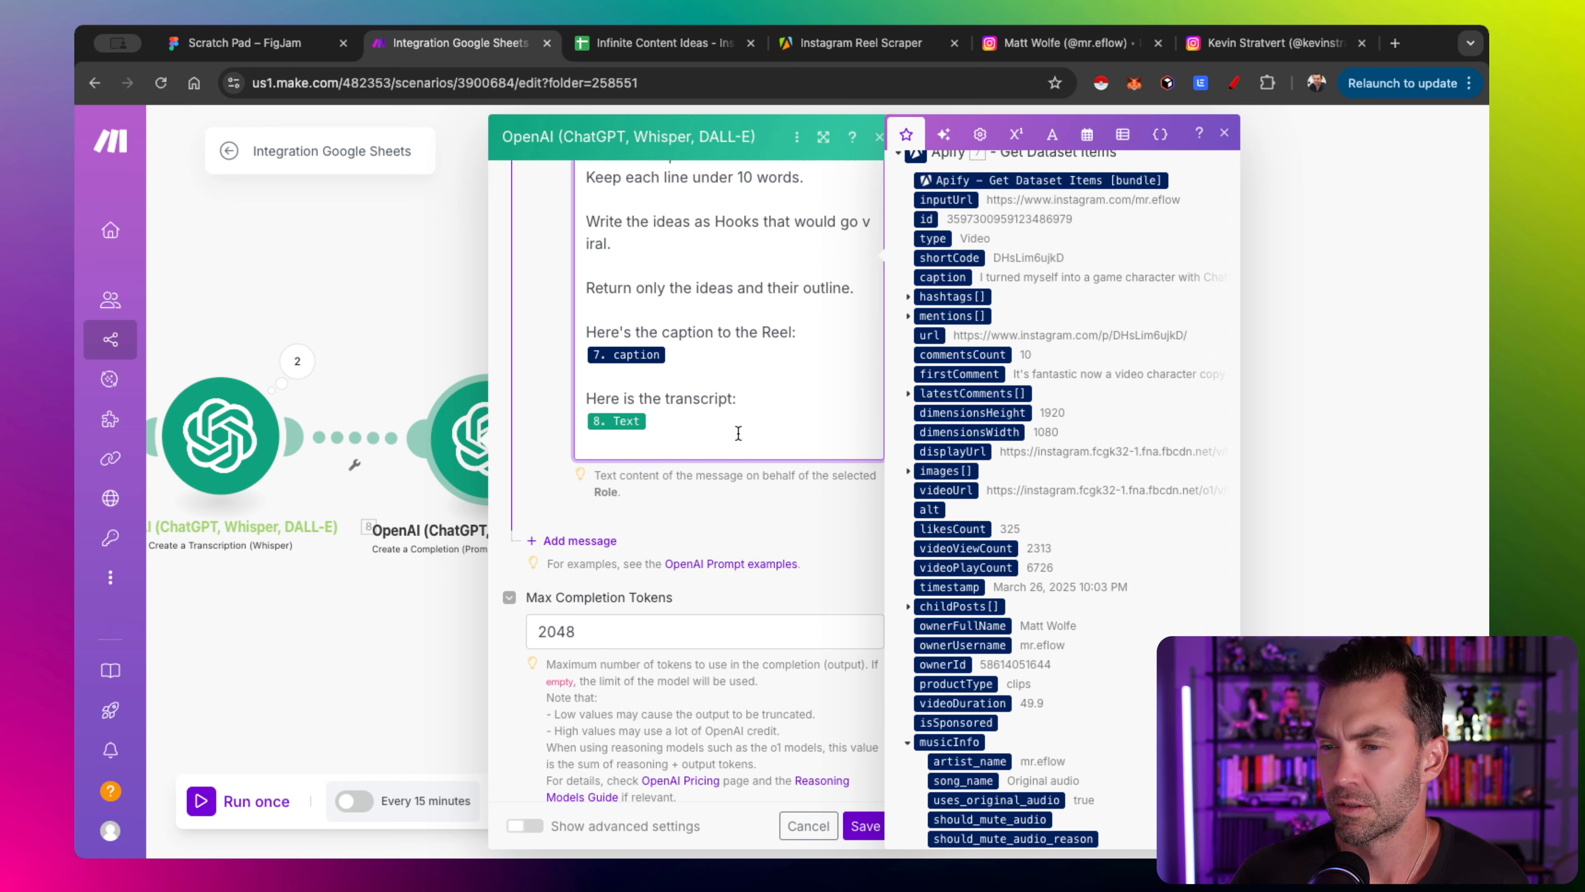
scroll(739, 433, "down", 1)
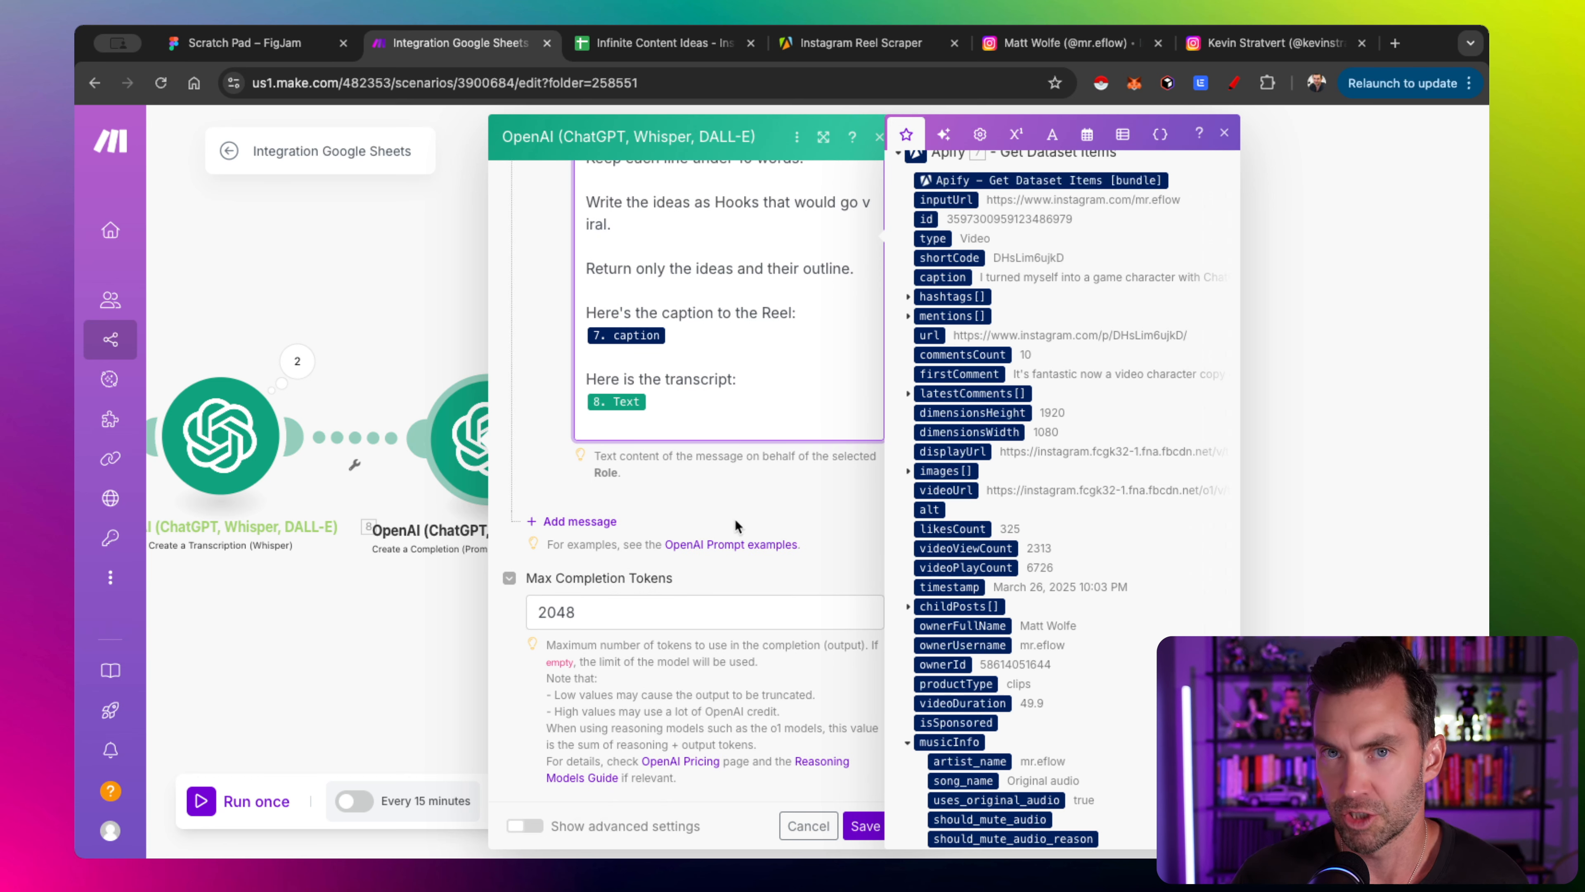
left_click(866, 826)
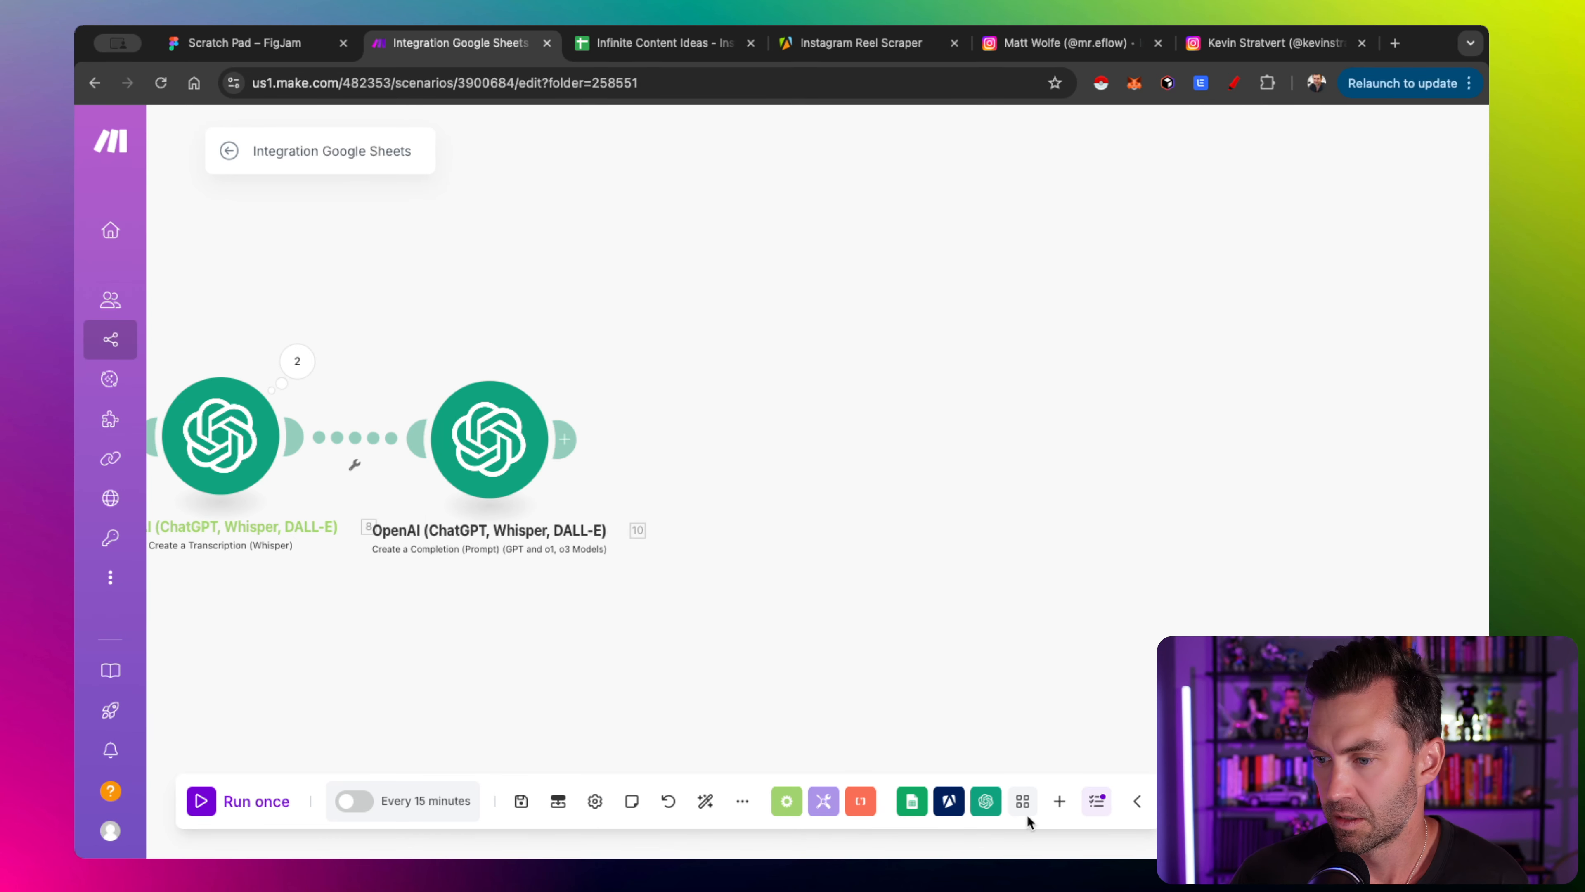
Add a Google Sheets Add a Row module after the OpenAI completion module
left_click_drag(754, 589, 789, 580)
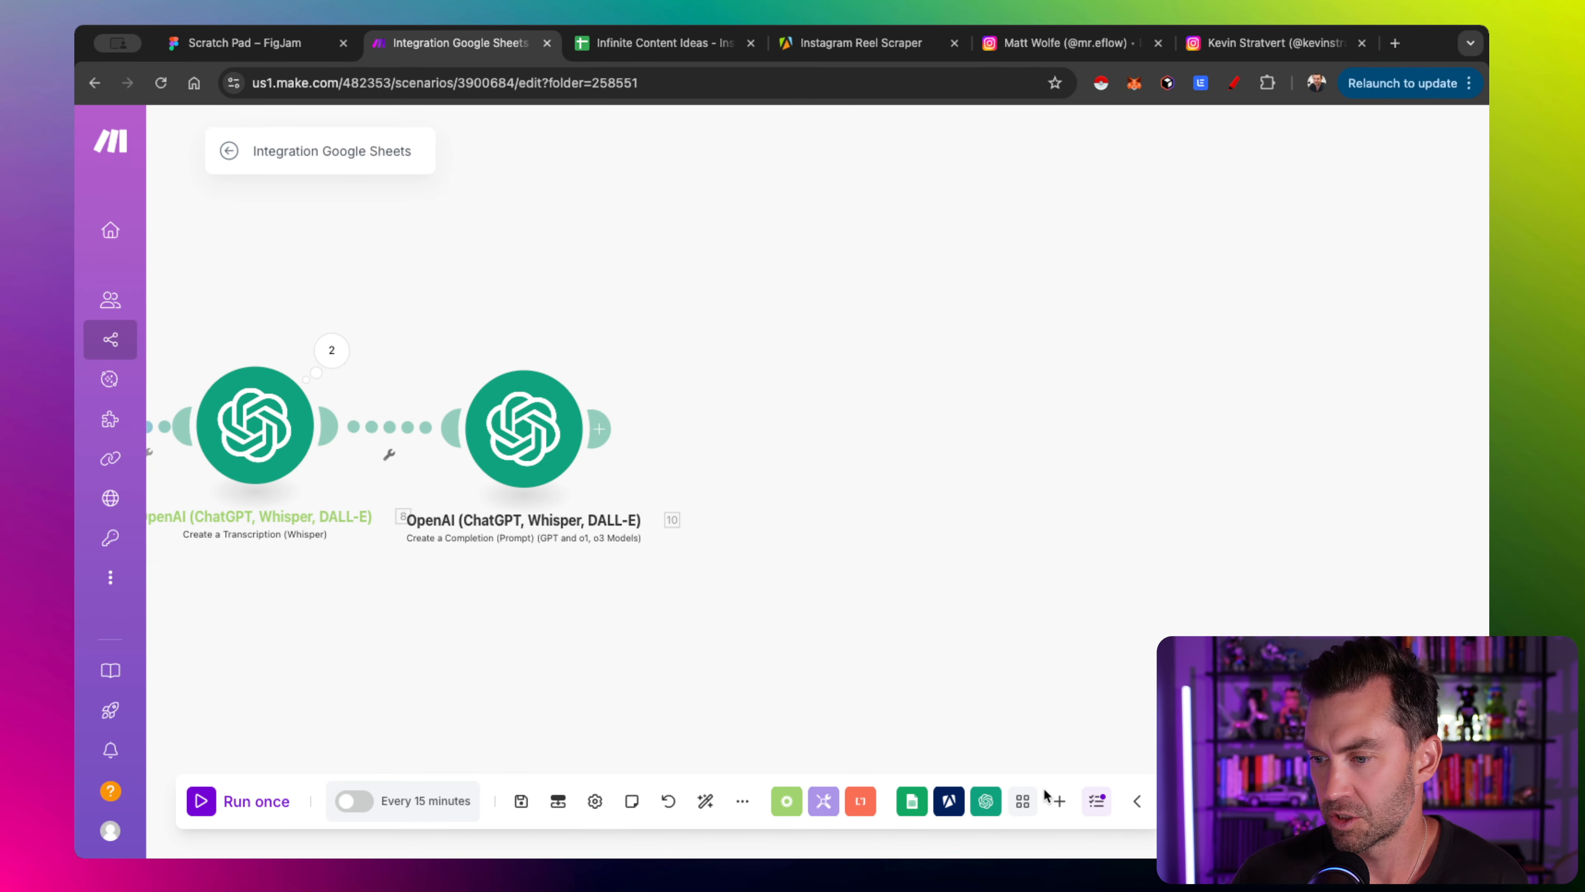
left_click(1058, 802)
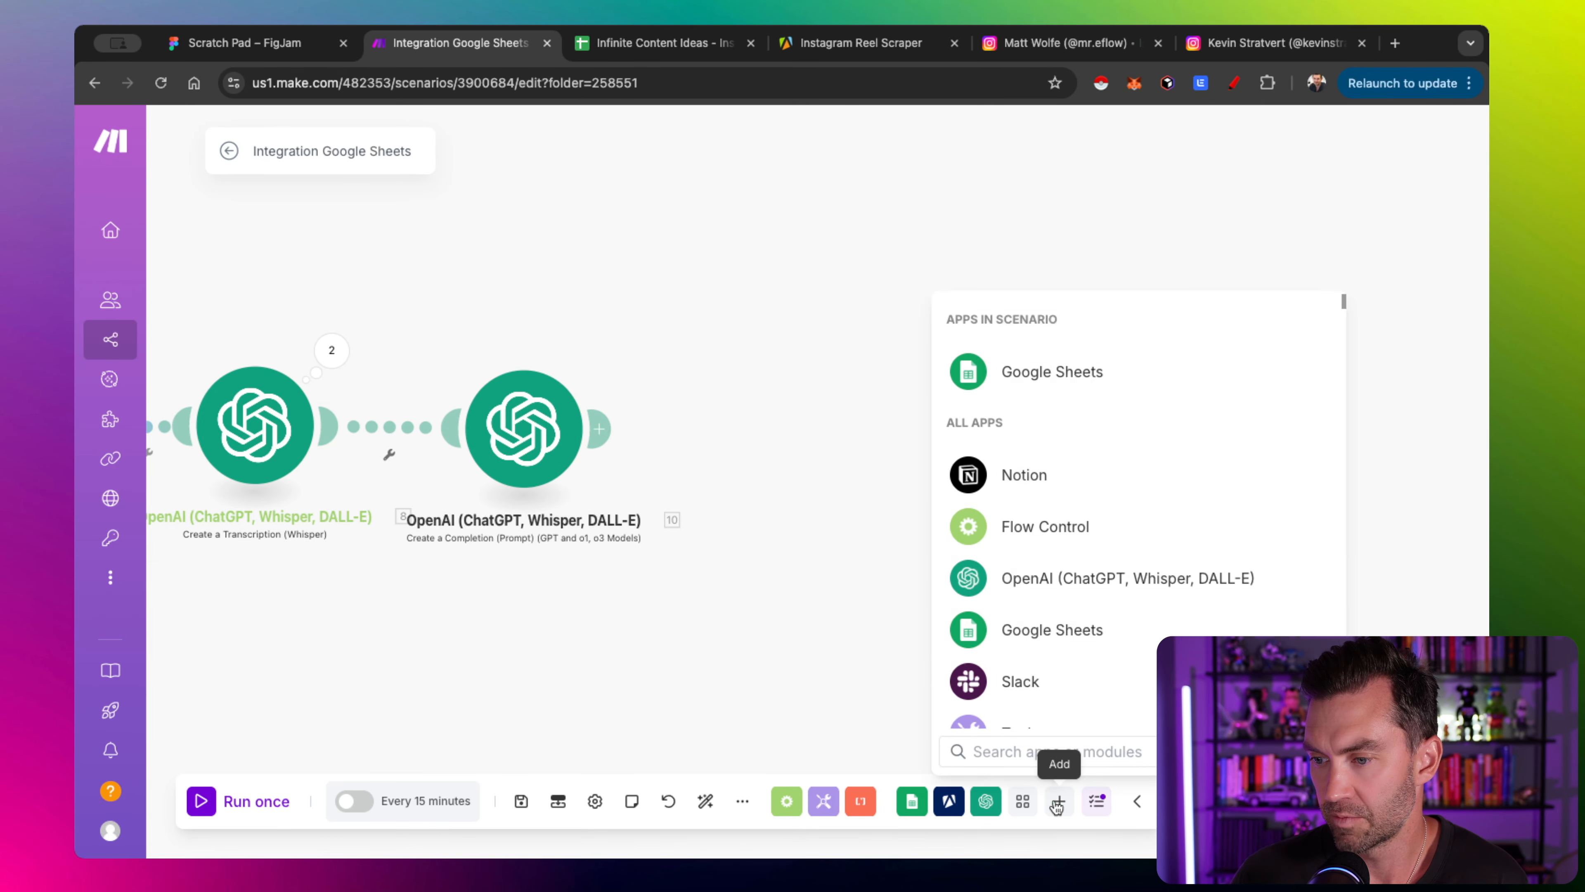
left_click(1036, 371)
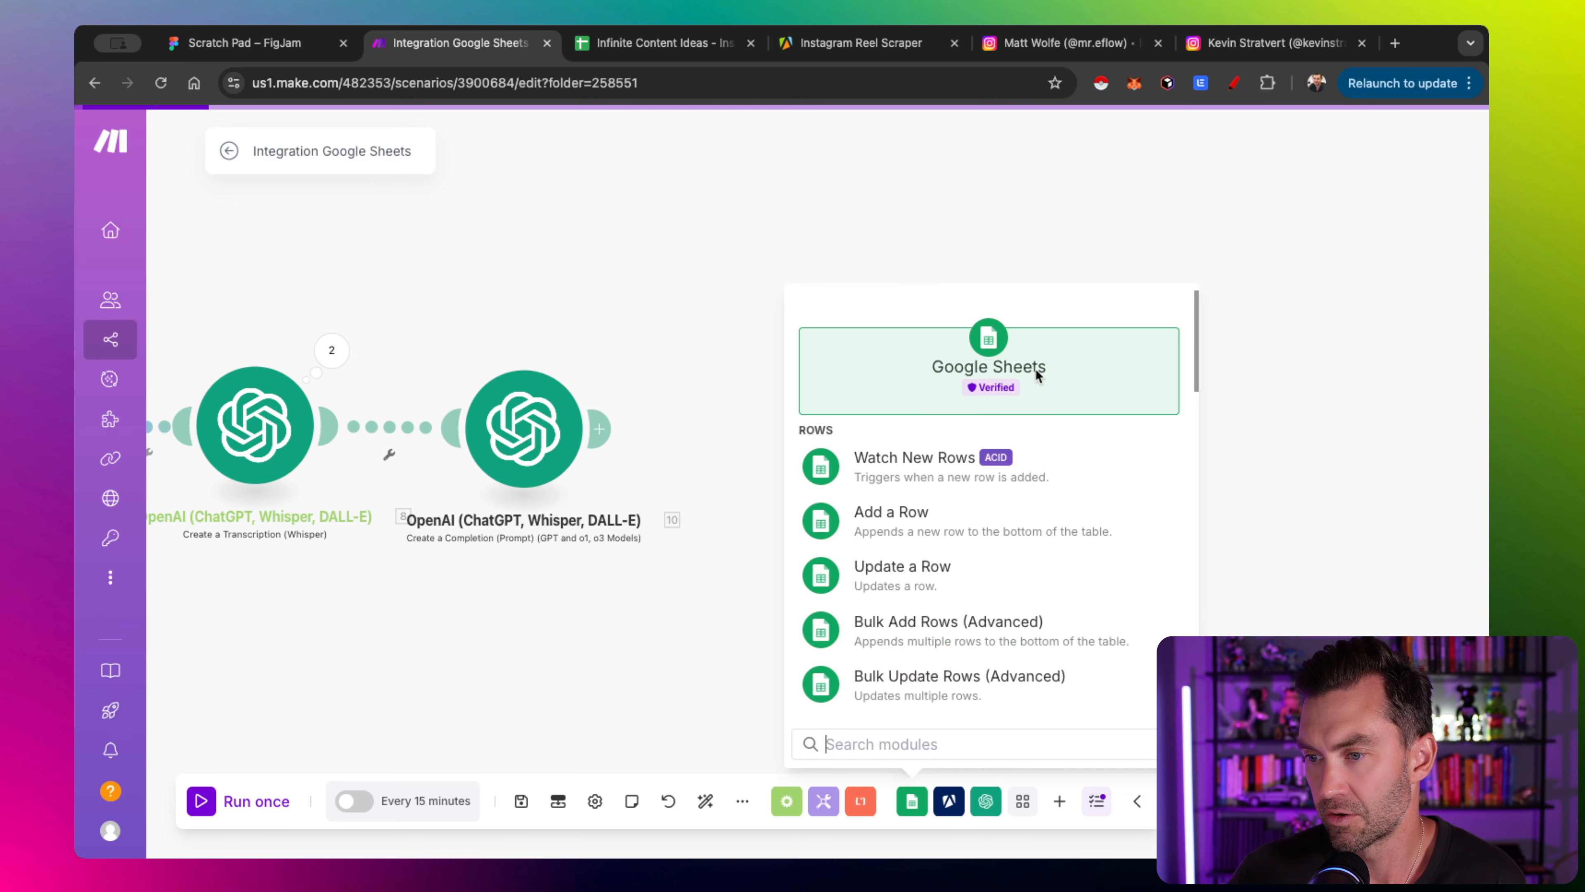
left_click(925, 506)
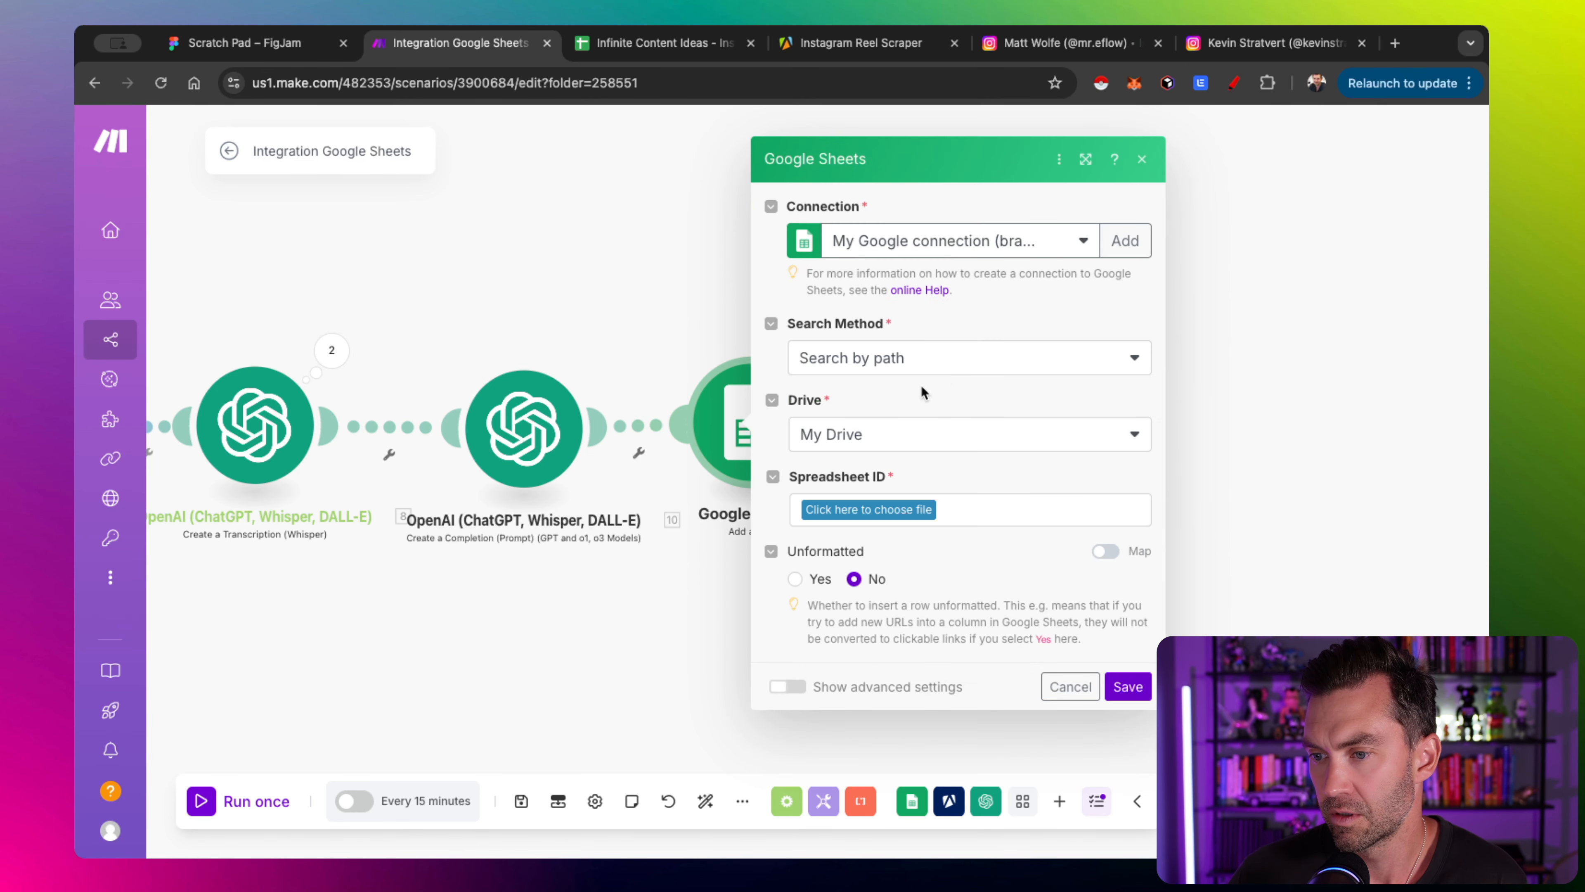
Set the Google Sheets module's spreadsheet to Examples / Make Tests / Sheets / Infinite Content Ideas - Instagram Reel Scraping
left_click(899, 509)
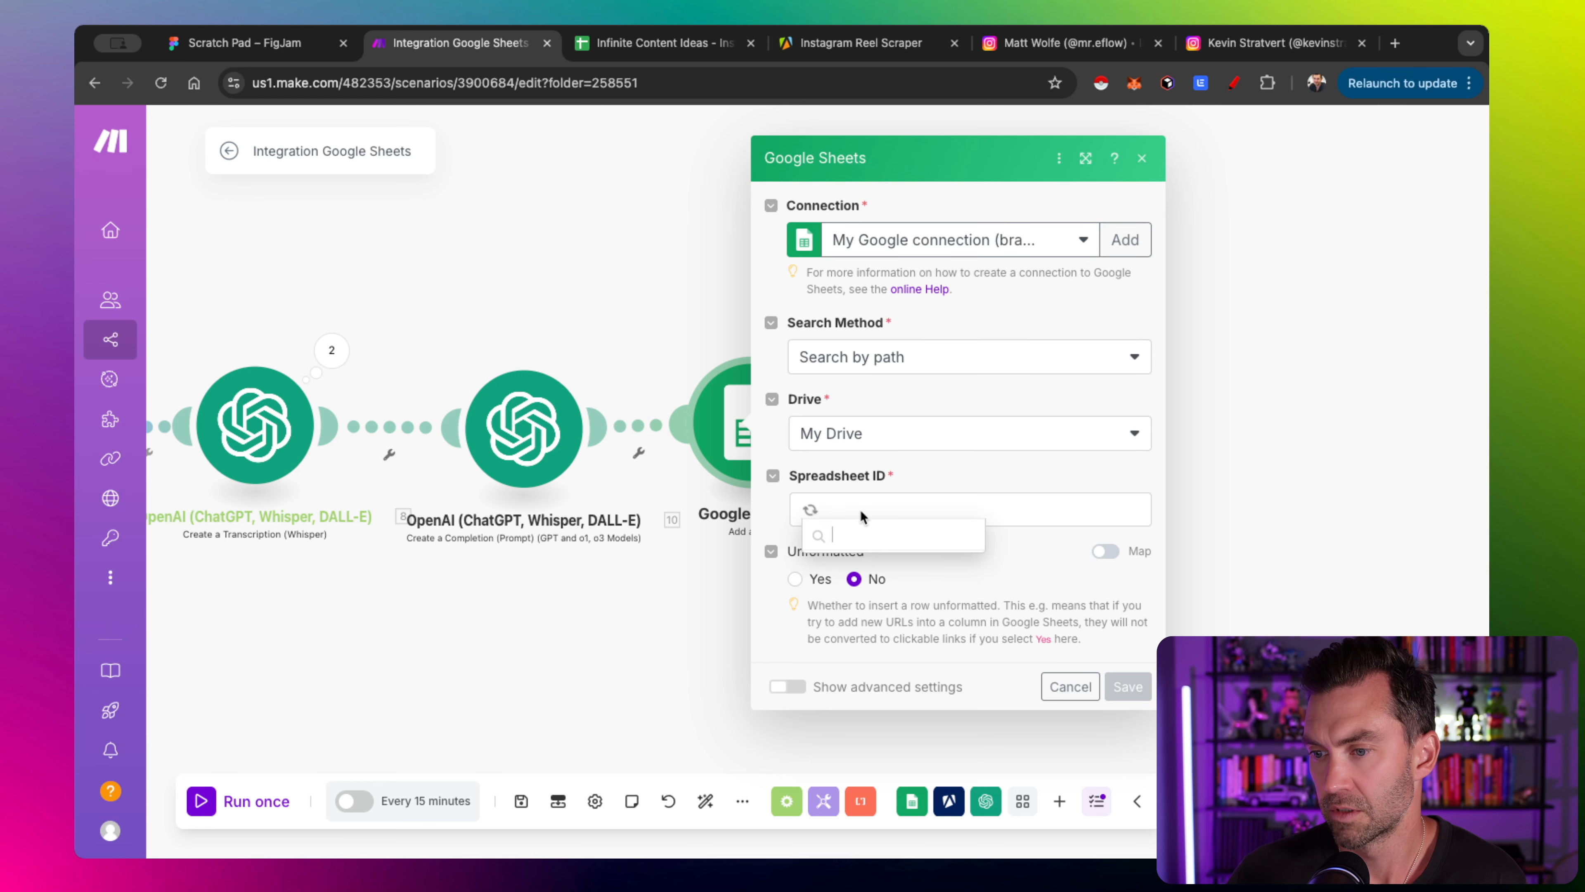
left_click(874, 597)
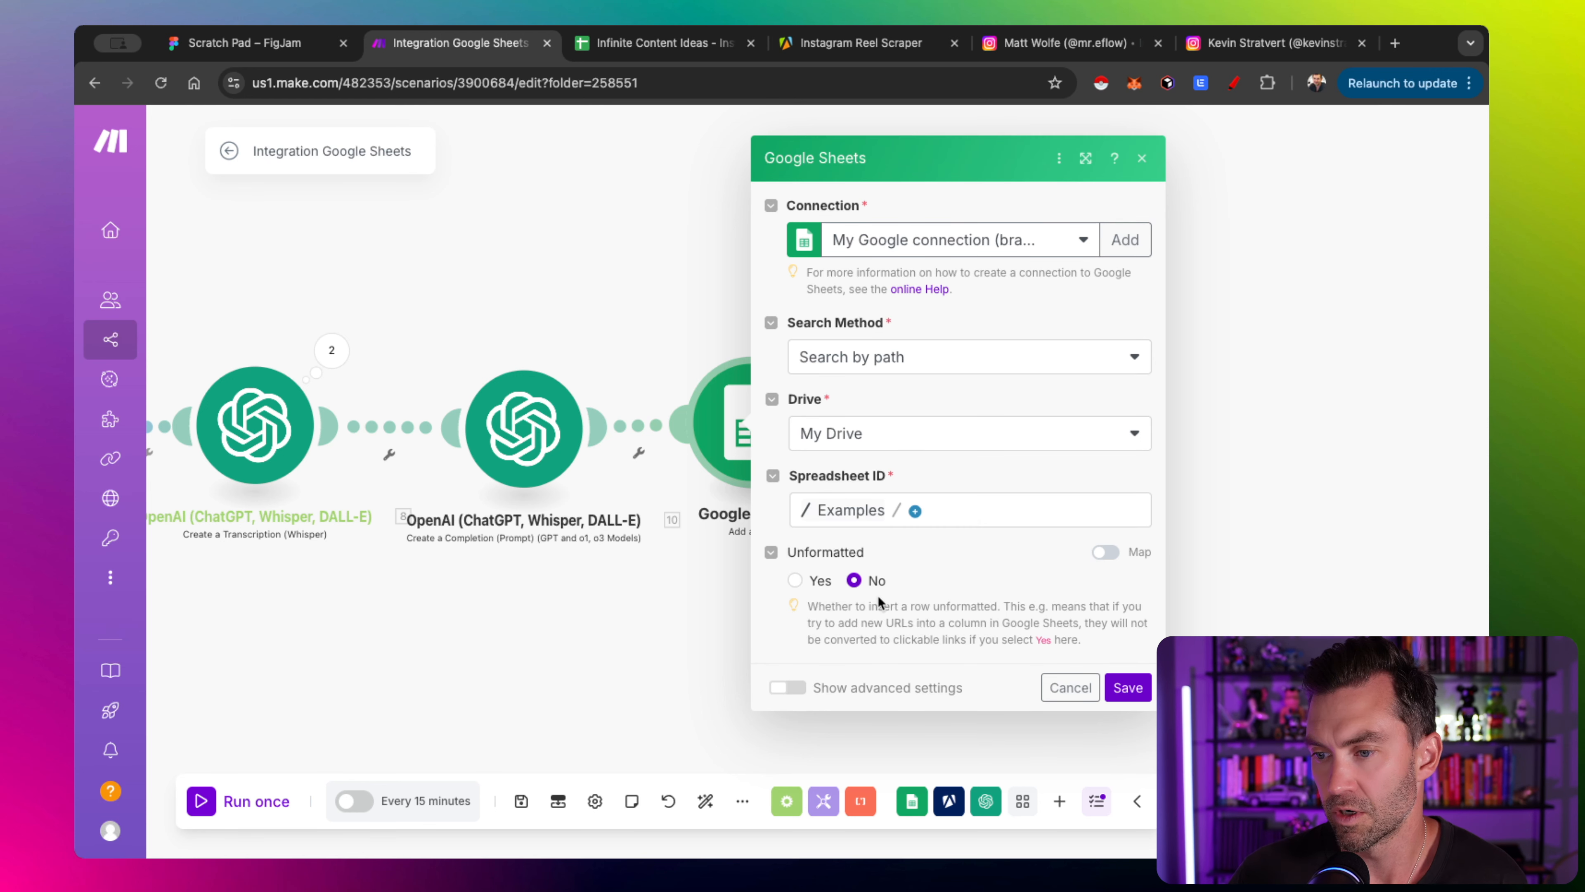
left_click(916, 511)
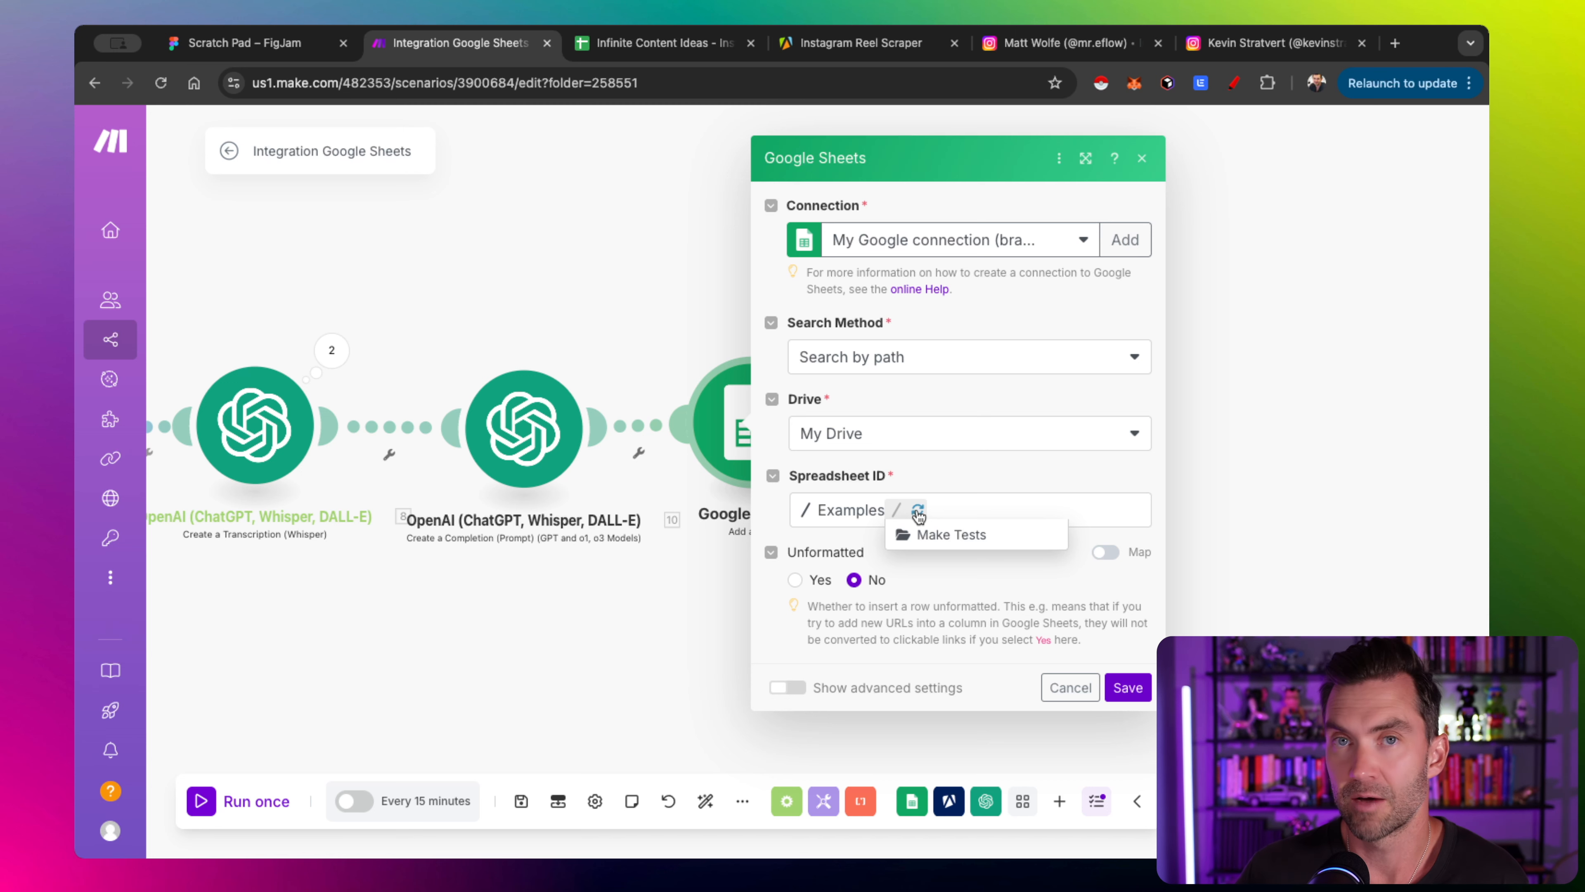
left_click(949, 534)
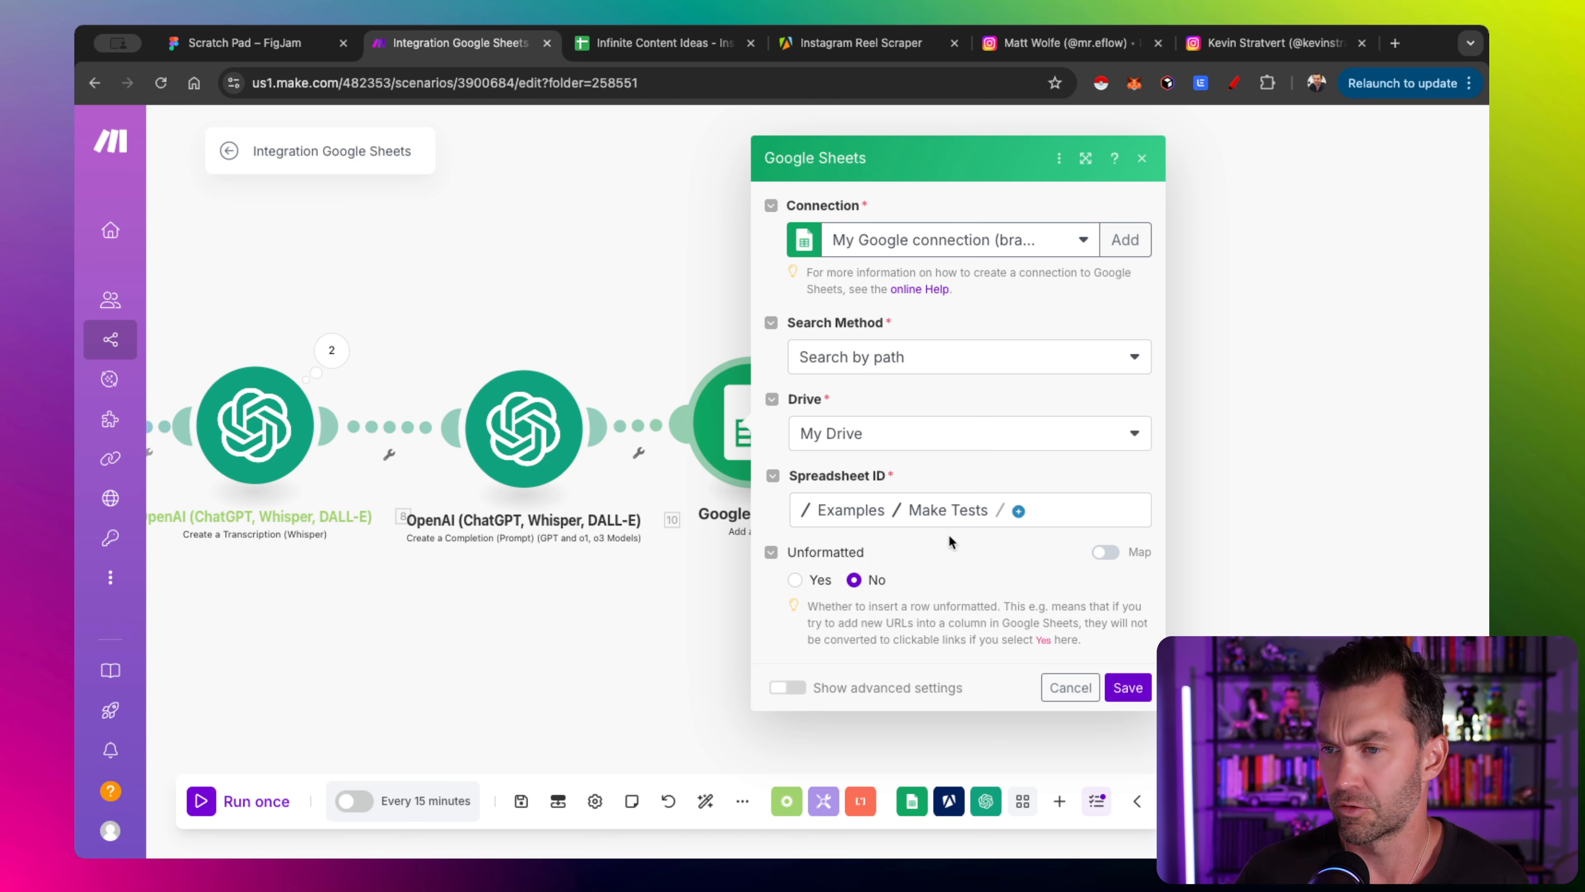
left_click(1017, 511)
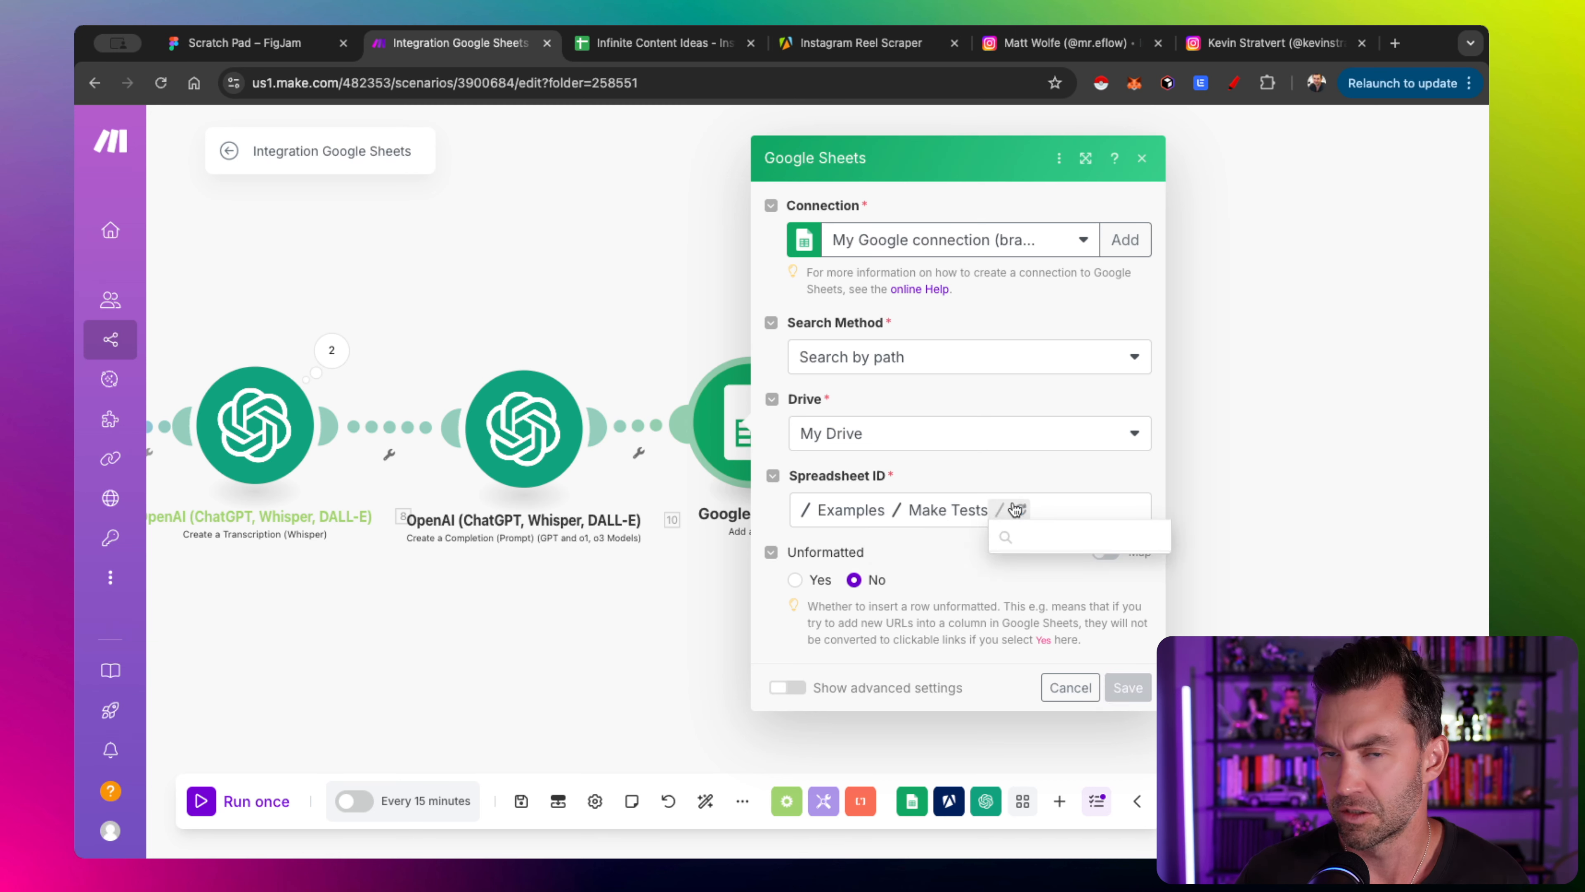
left_click(1055, 560)
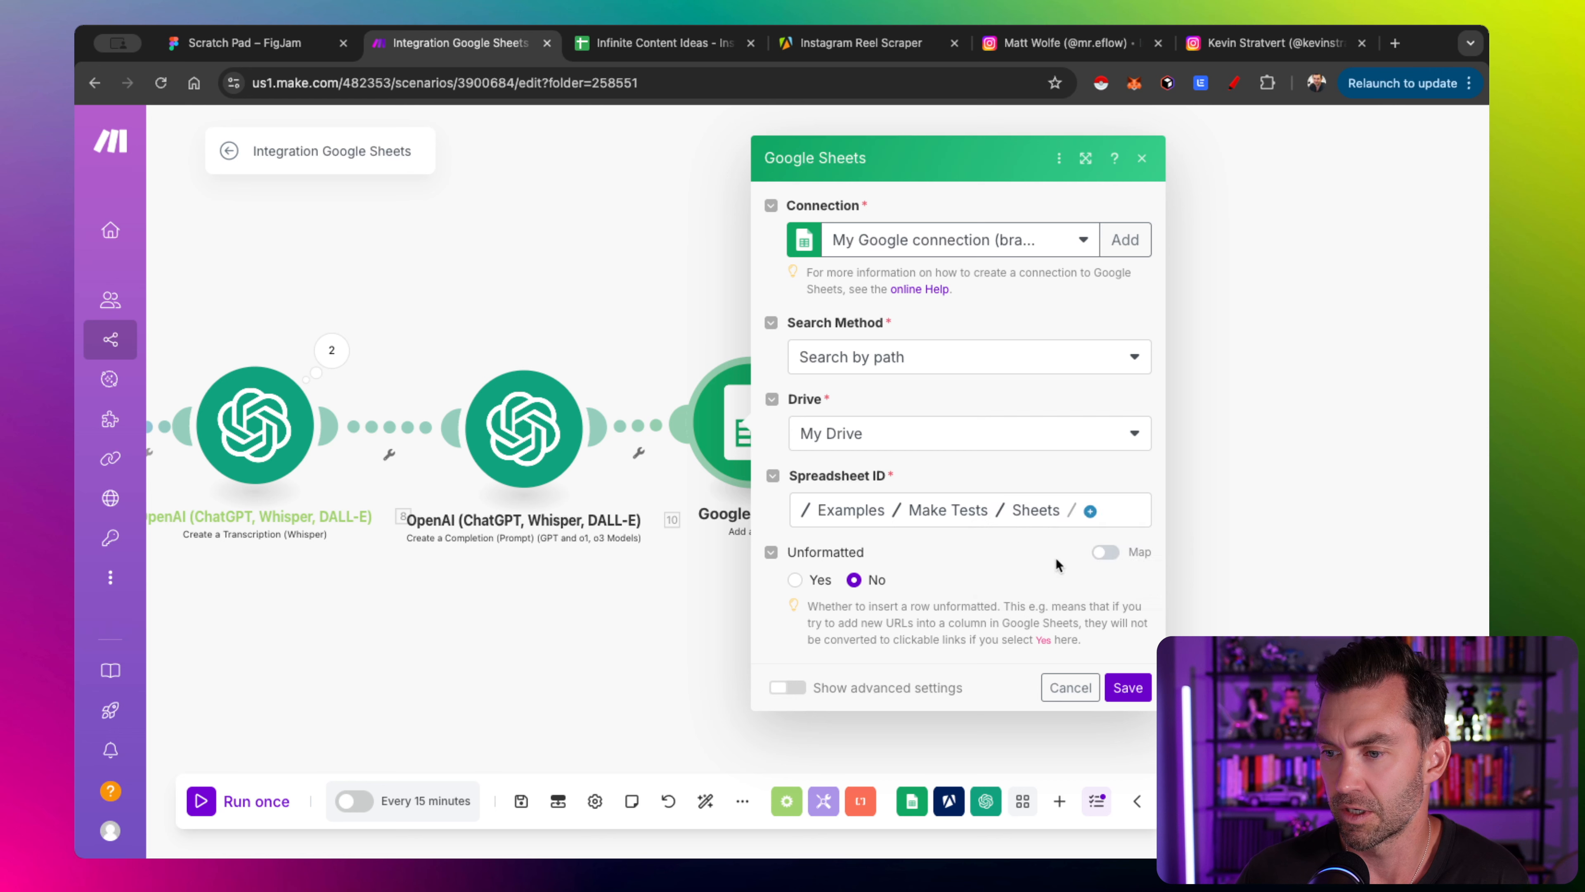
left_click(1089, 512)
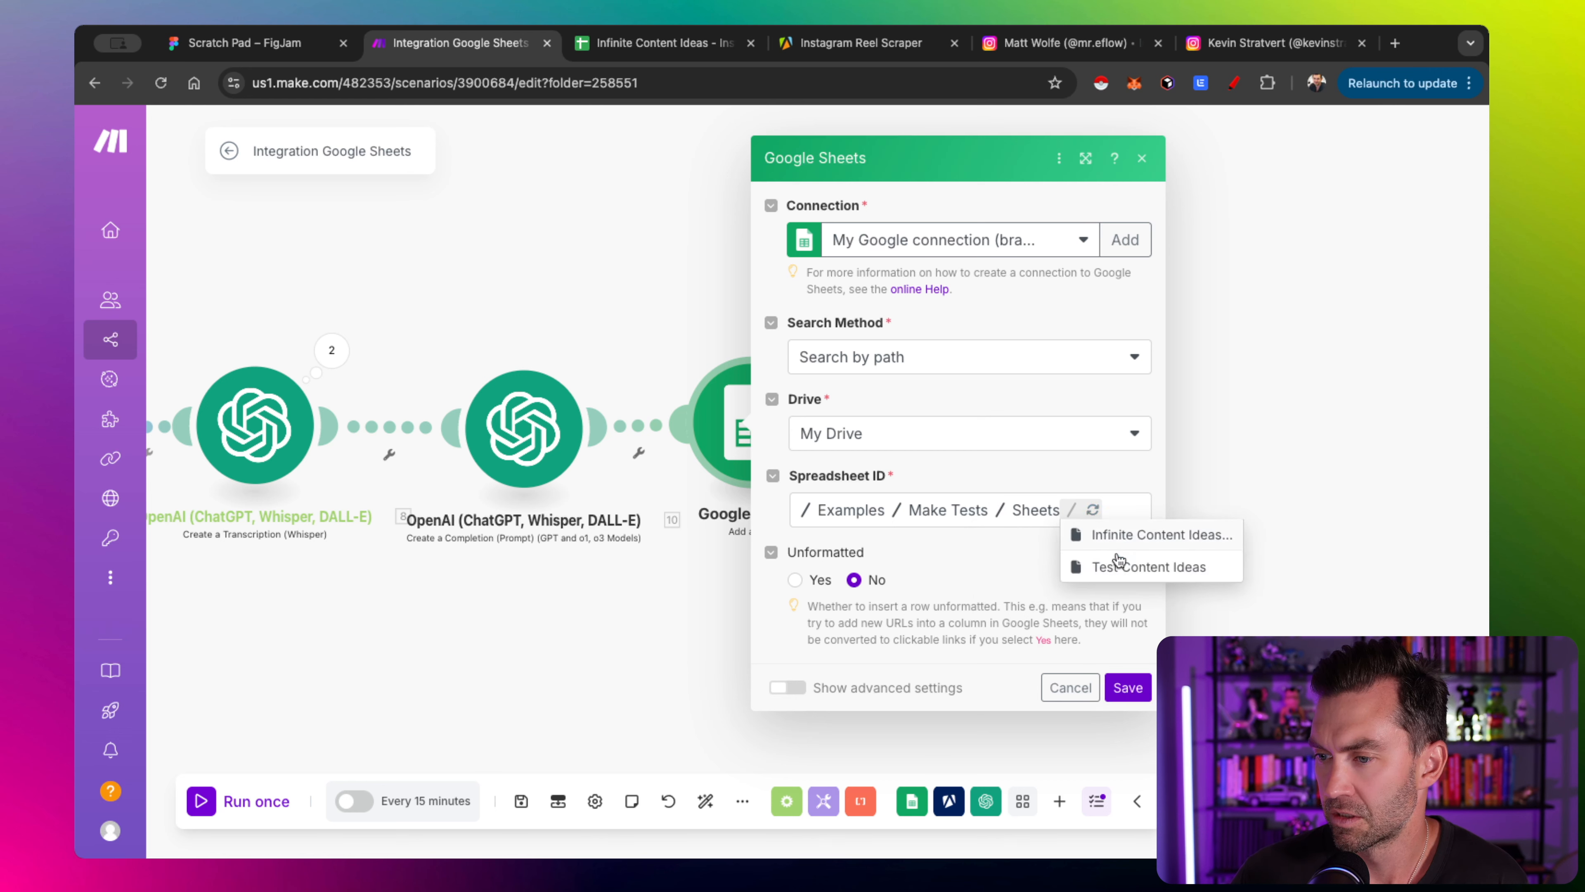
left_click(1118, 538)
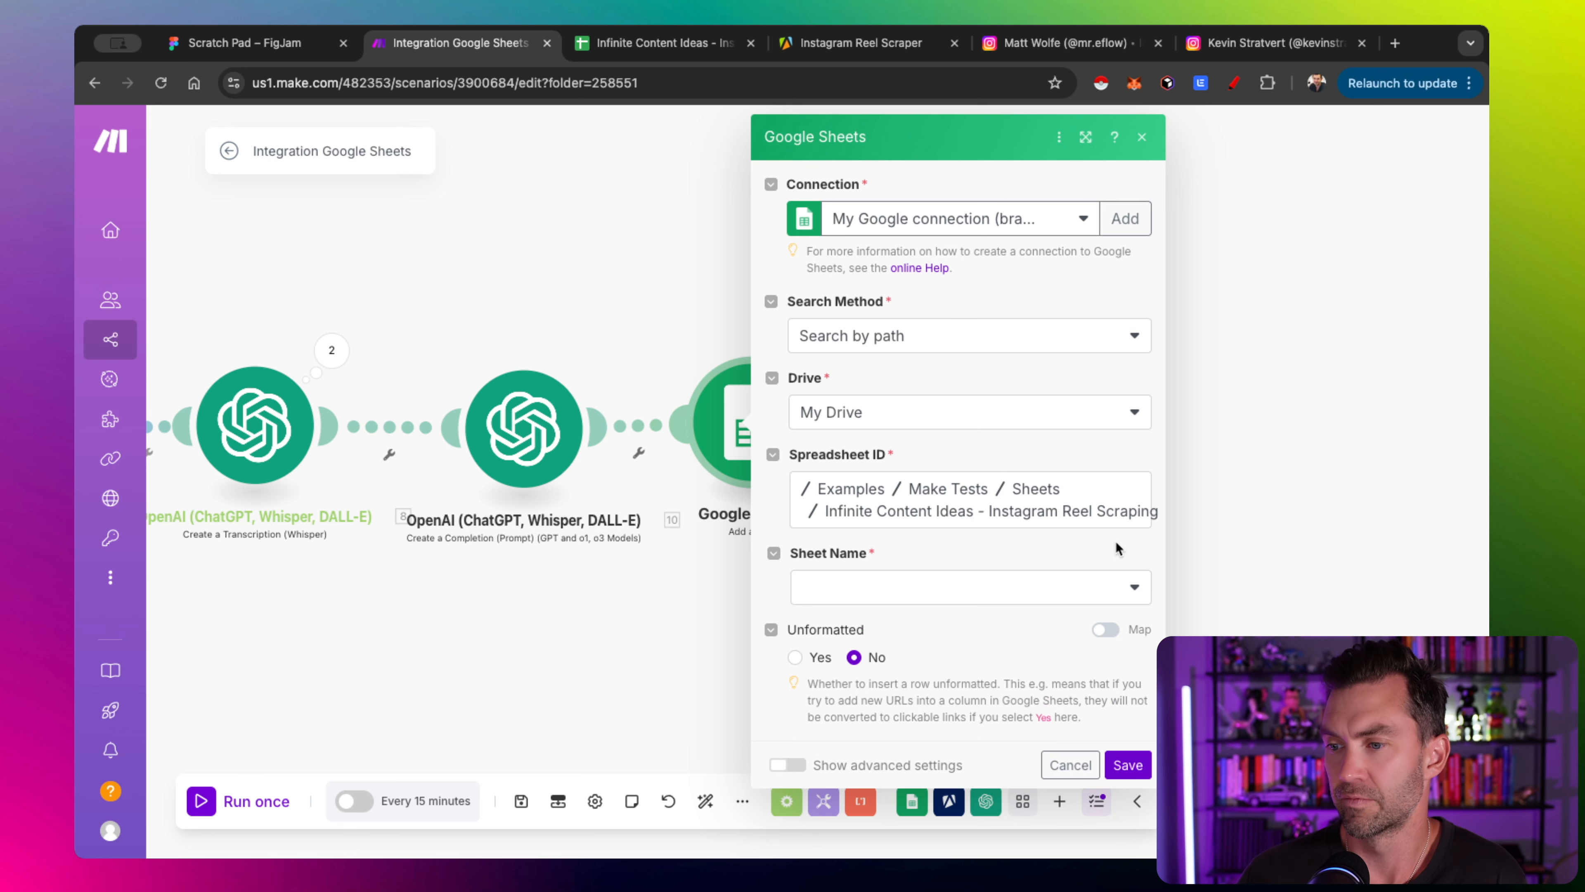
Choose Ideas as the sheet that the Add a Row module writes to
left_click(1070, 600)
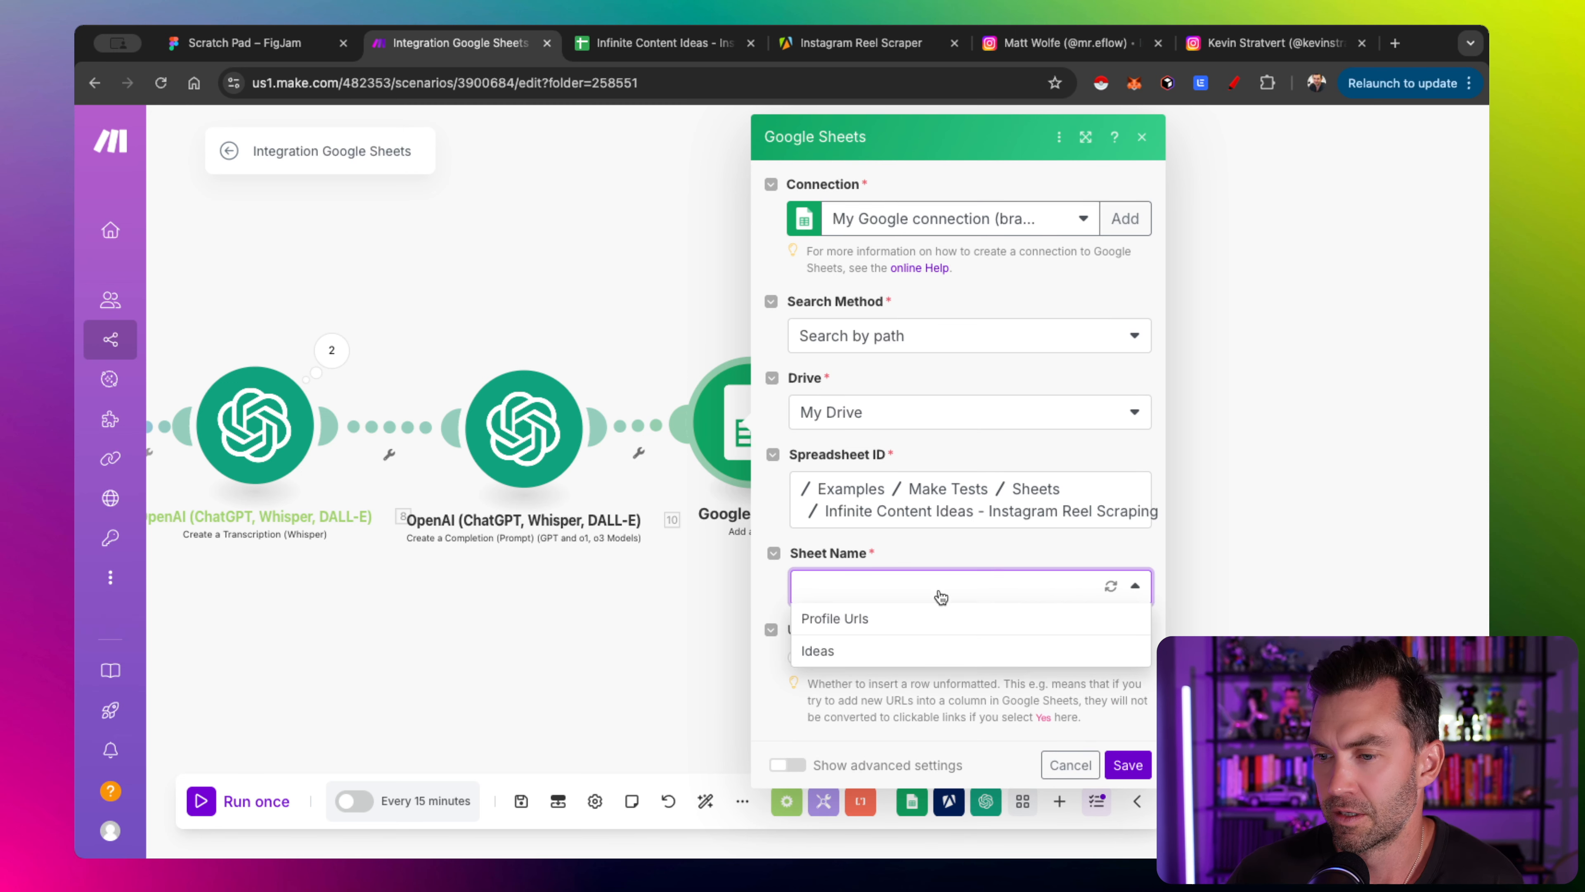
left_click(875, 651)
scroll(943, 541, "down", 3)
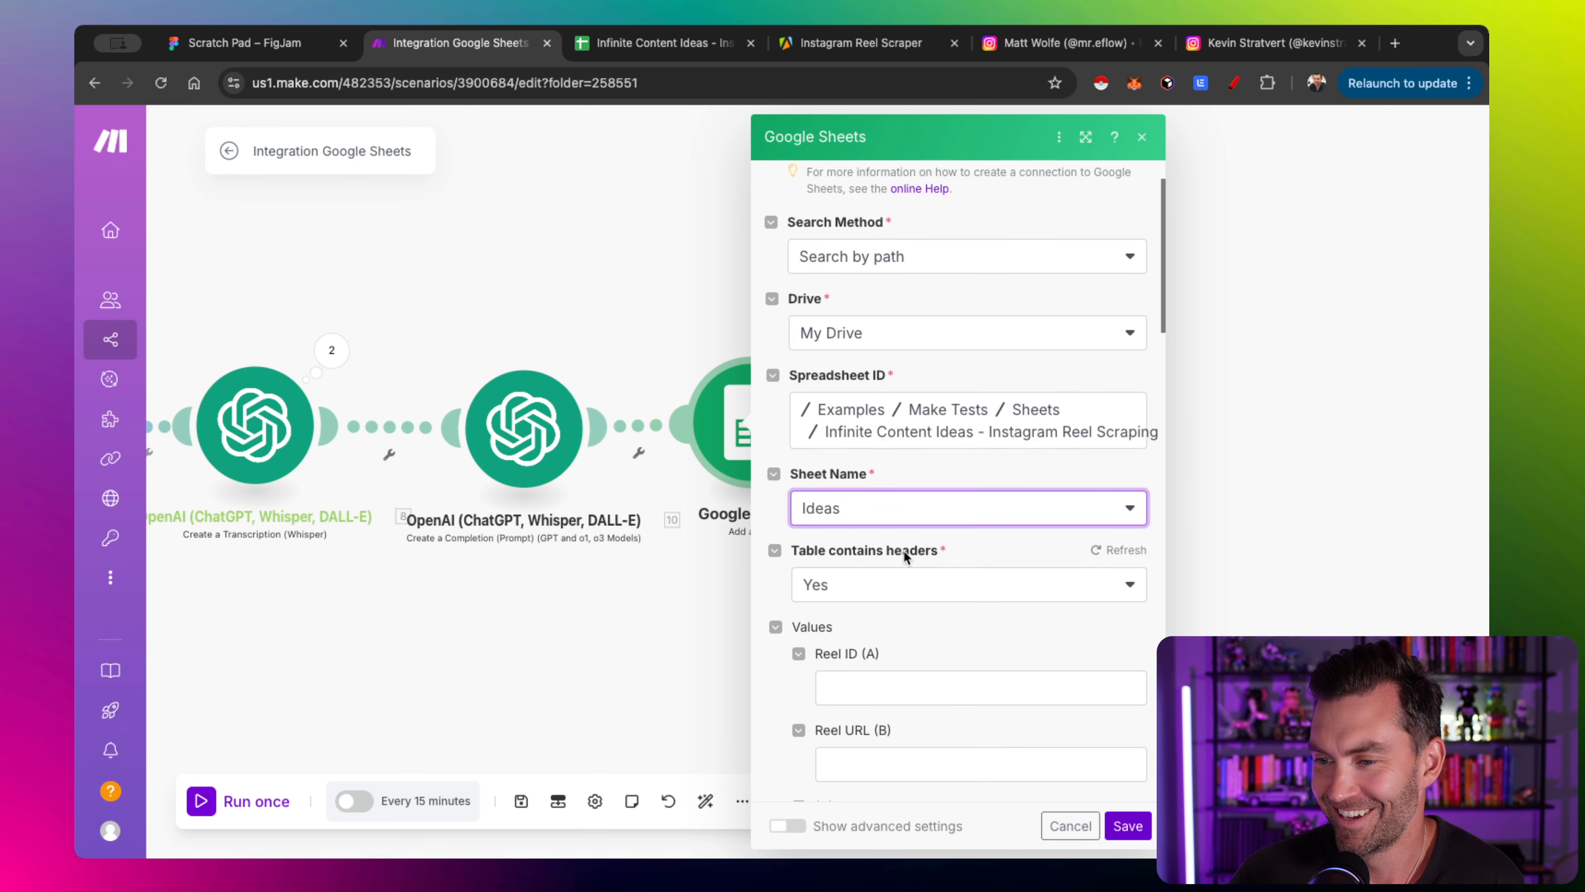
scroll(883, 461, "down", 2)
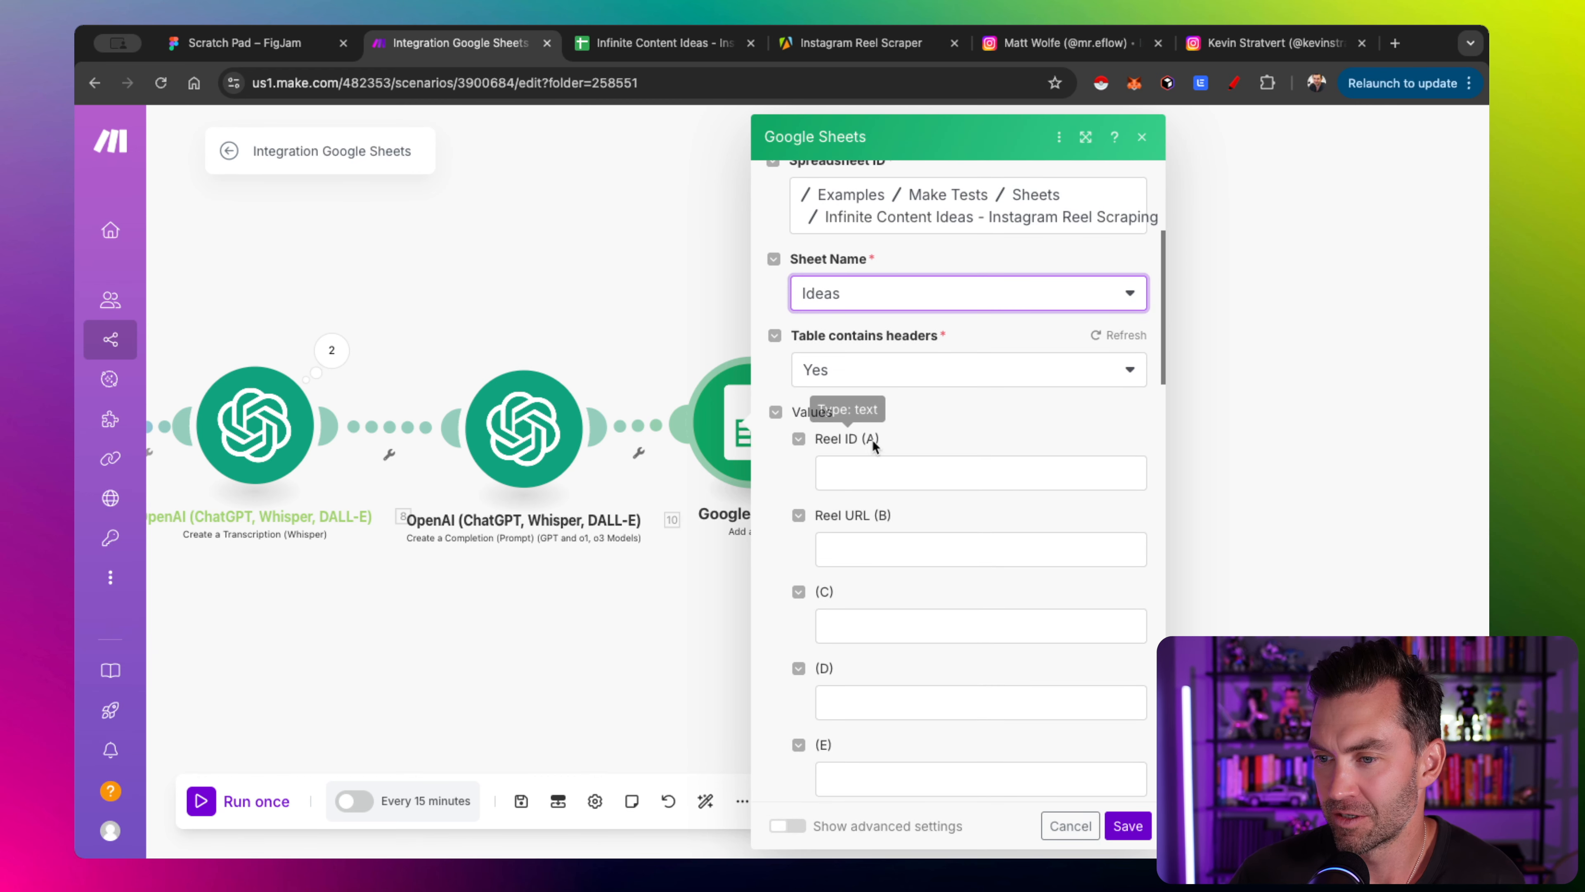
left_click(874, 547)
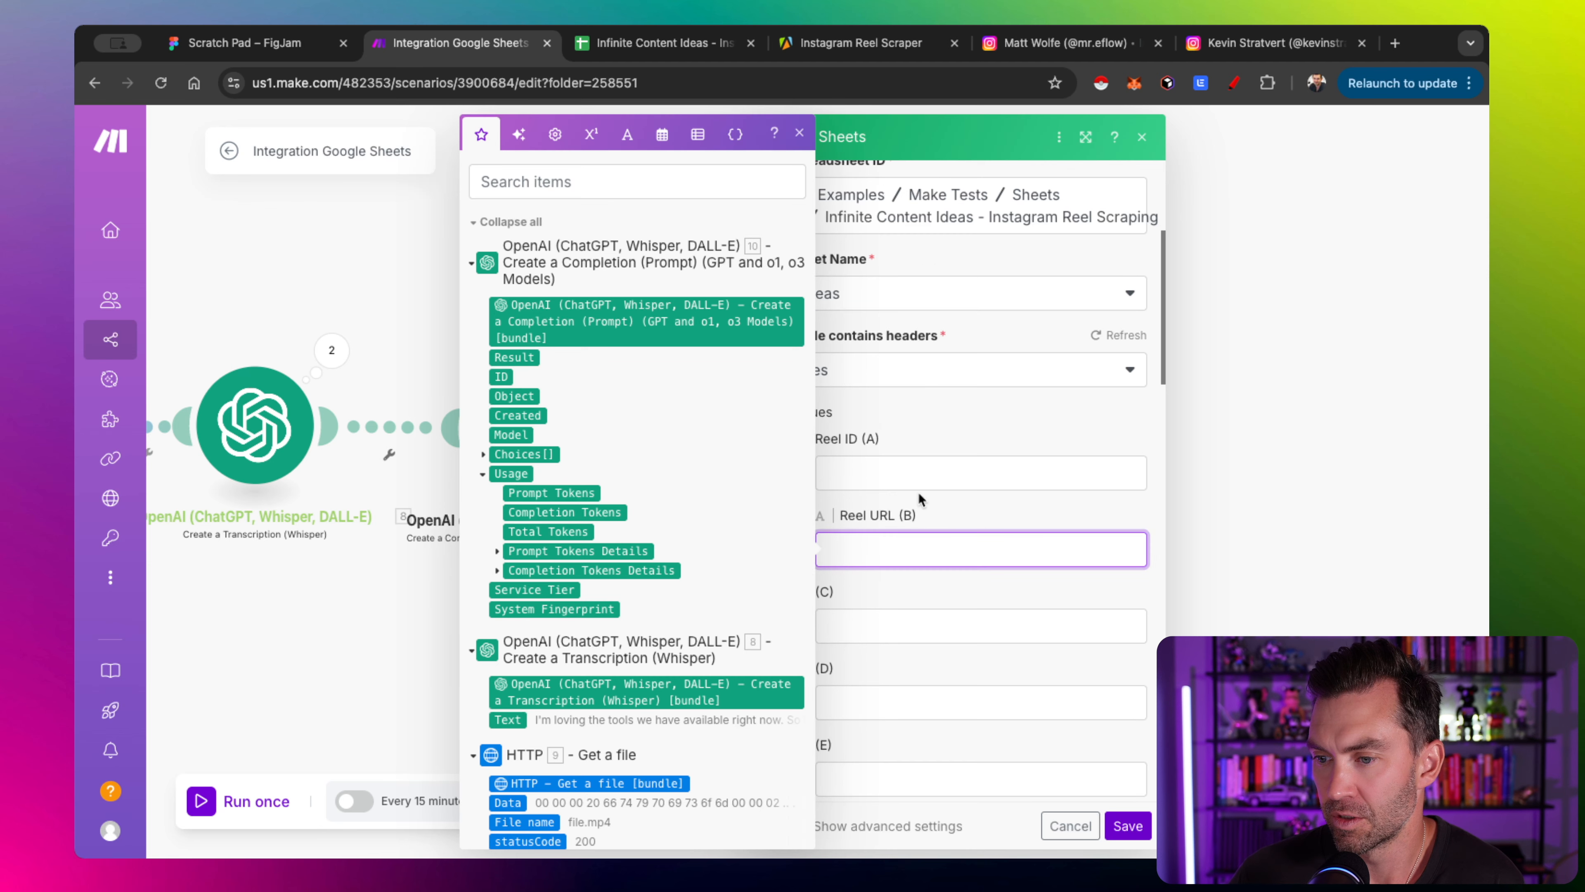
scroll(919, 498, "down", 2)
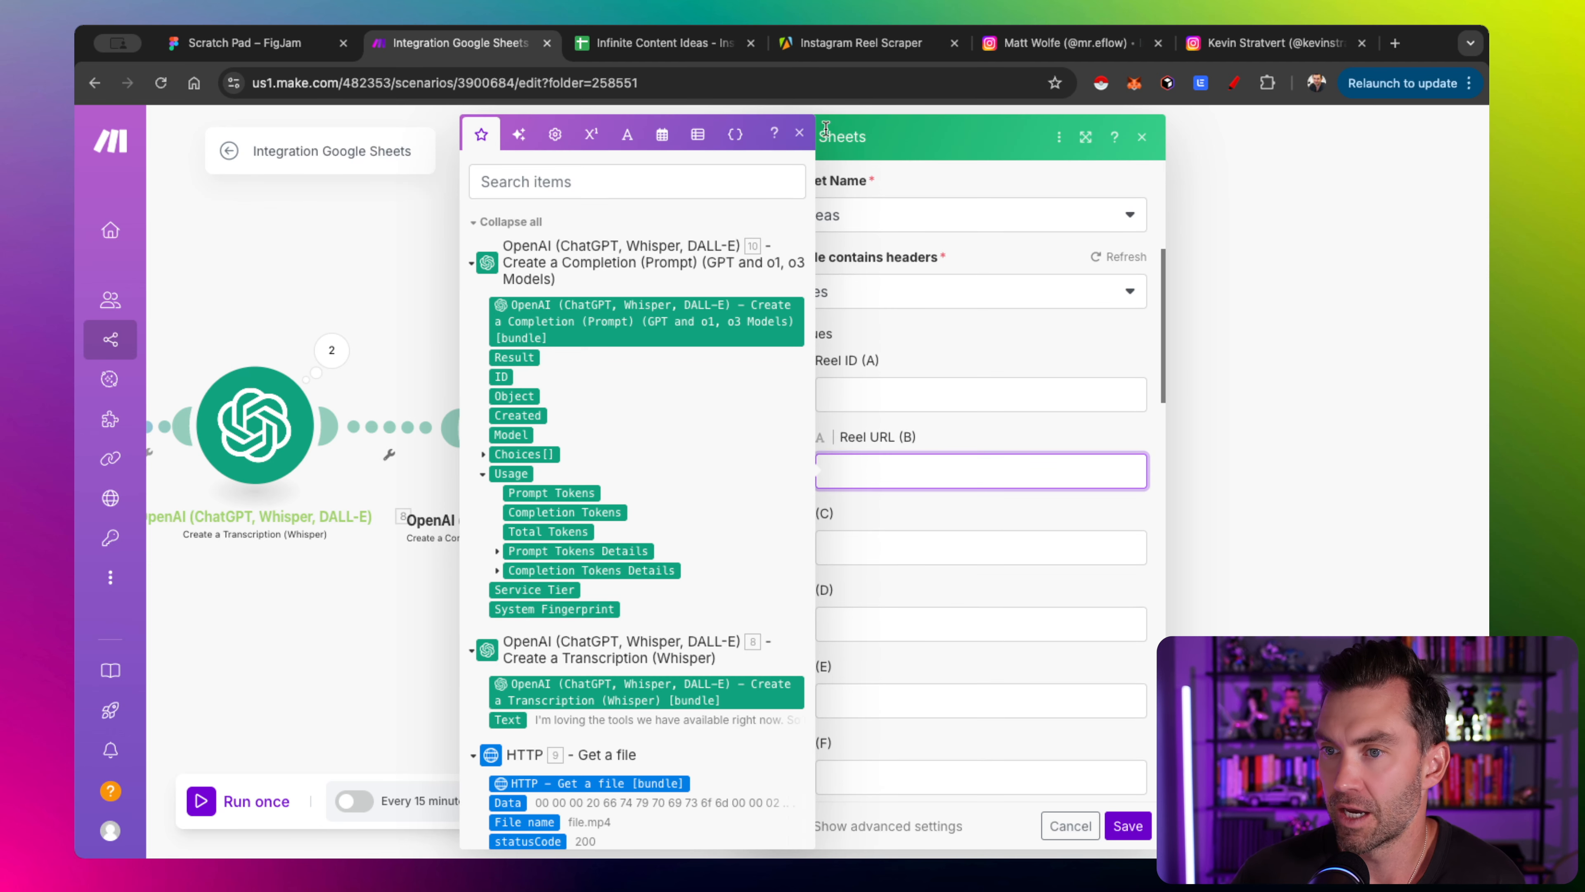
Switch to the Infinite Content Ideas spreadsheet in Google Sheets and enter the header "Content Idea" in cell C1 of the Ideas sheet
left_click(655, 43)
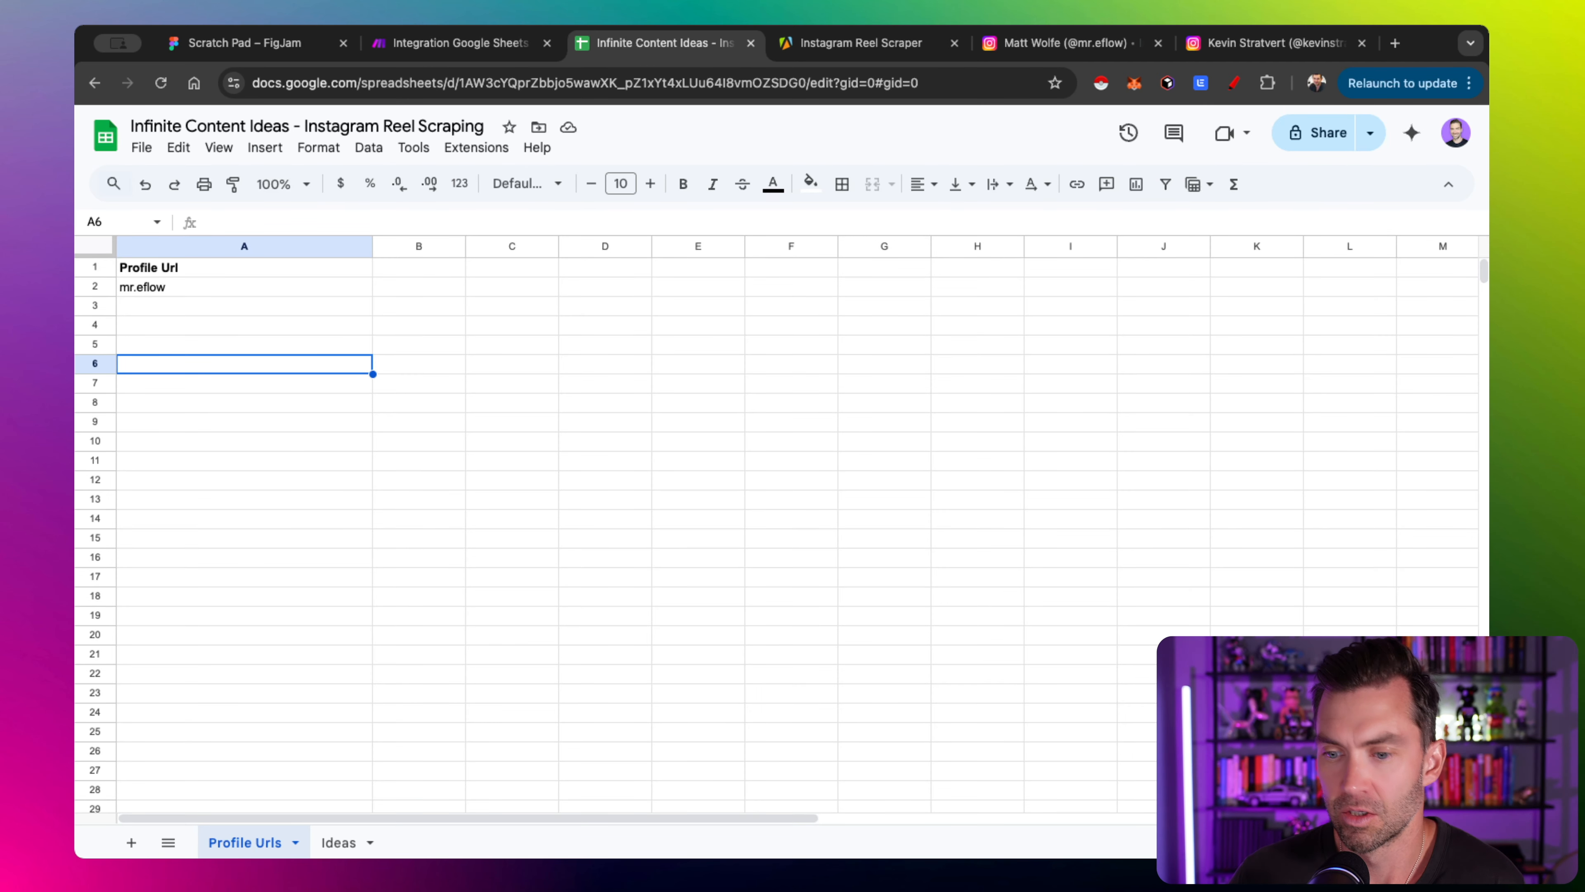
left_click(338, 843)
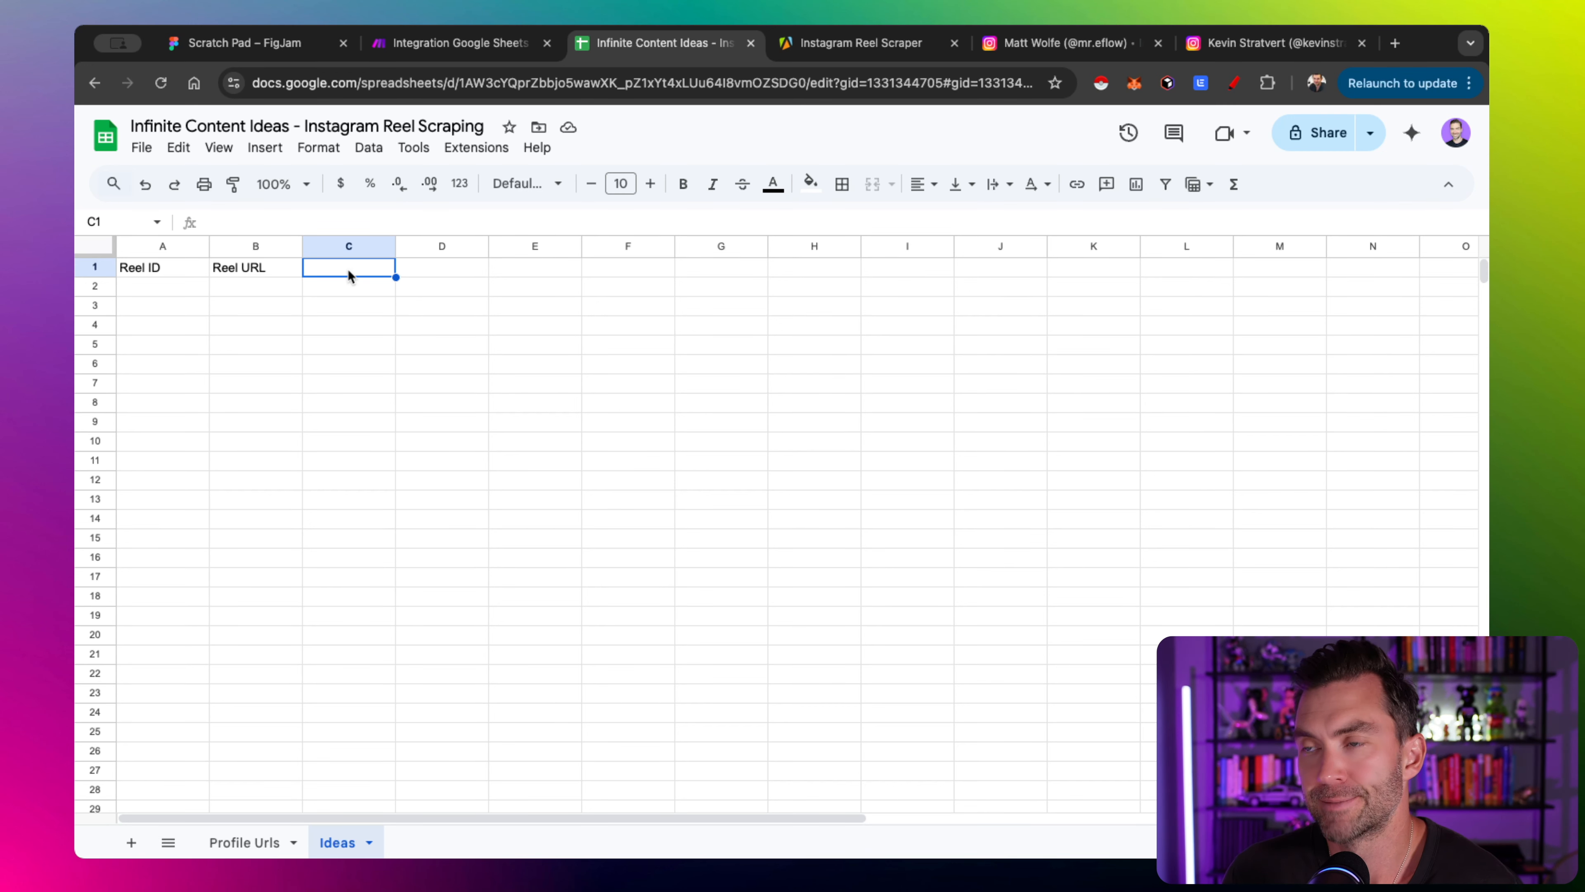
type("Conten")
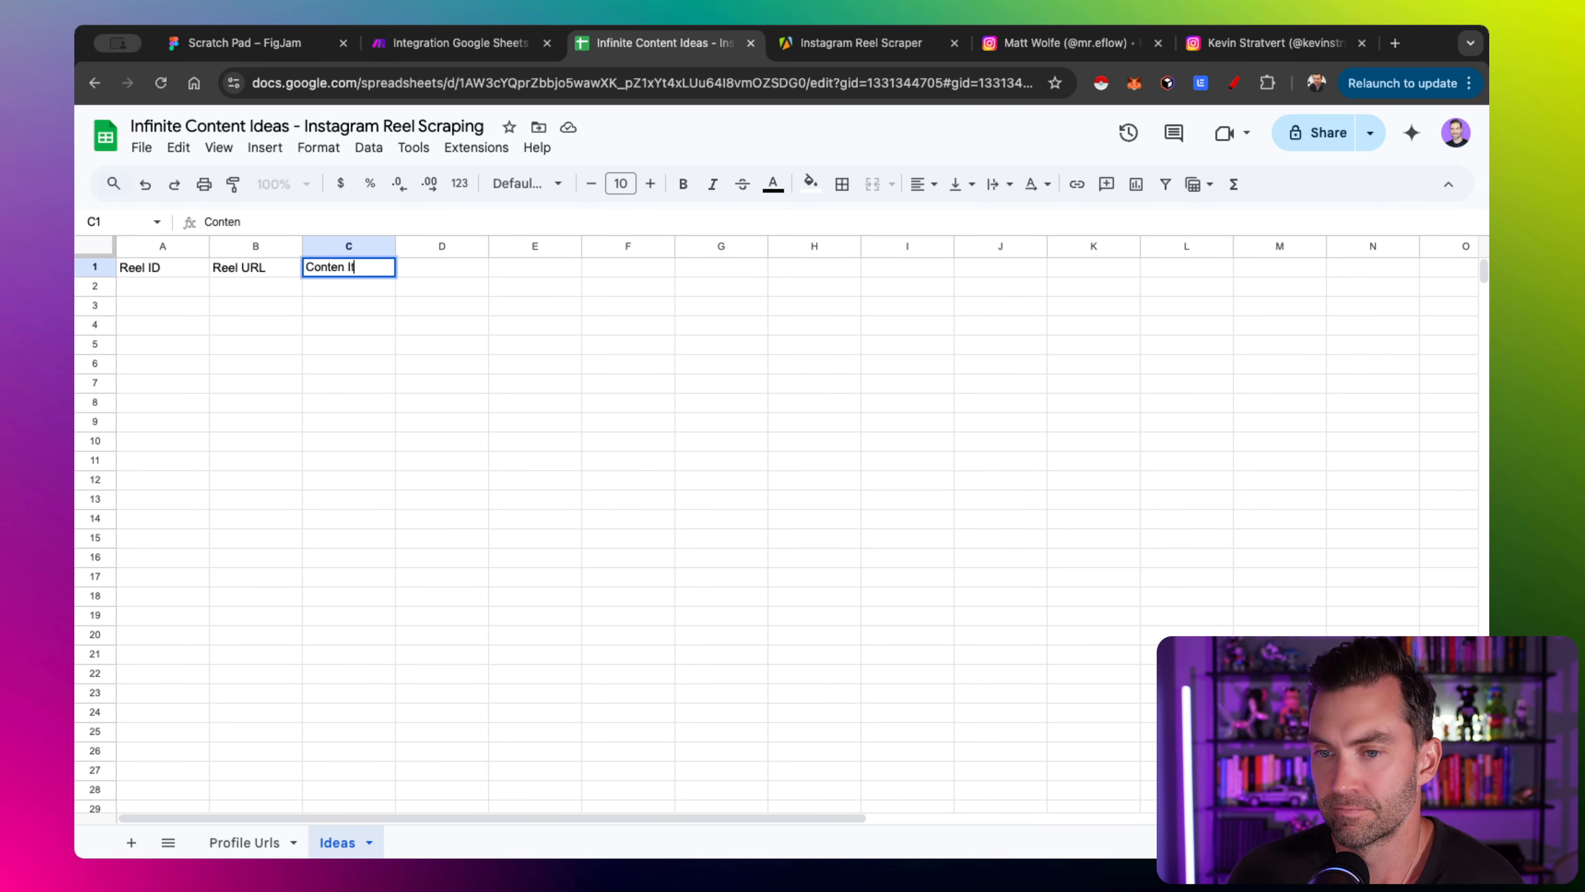
type("t Idea")
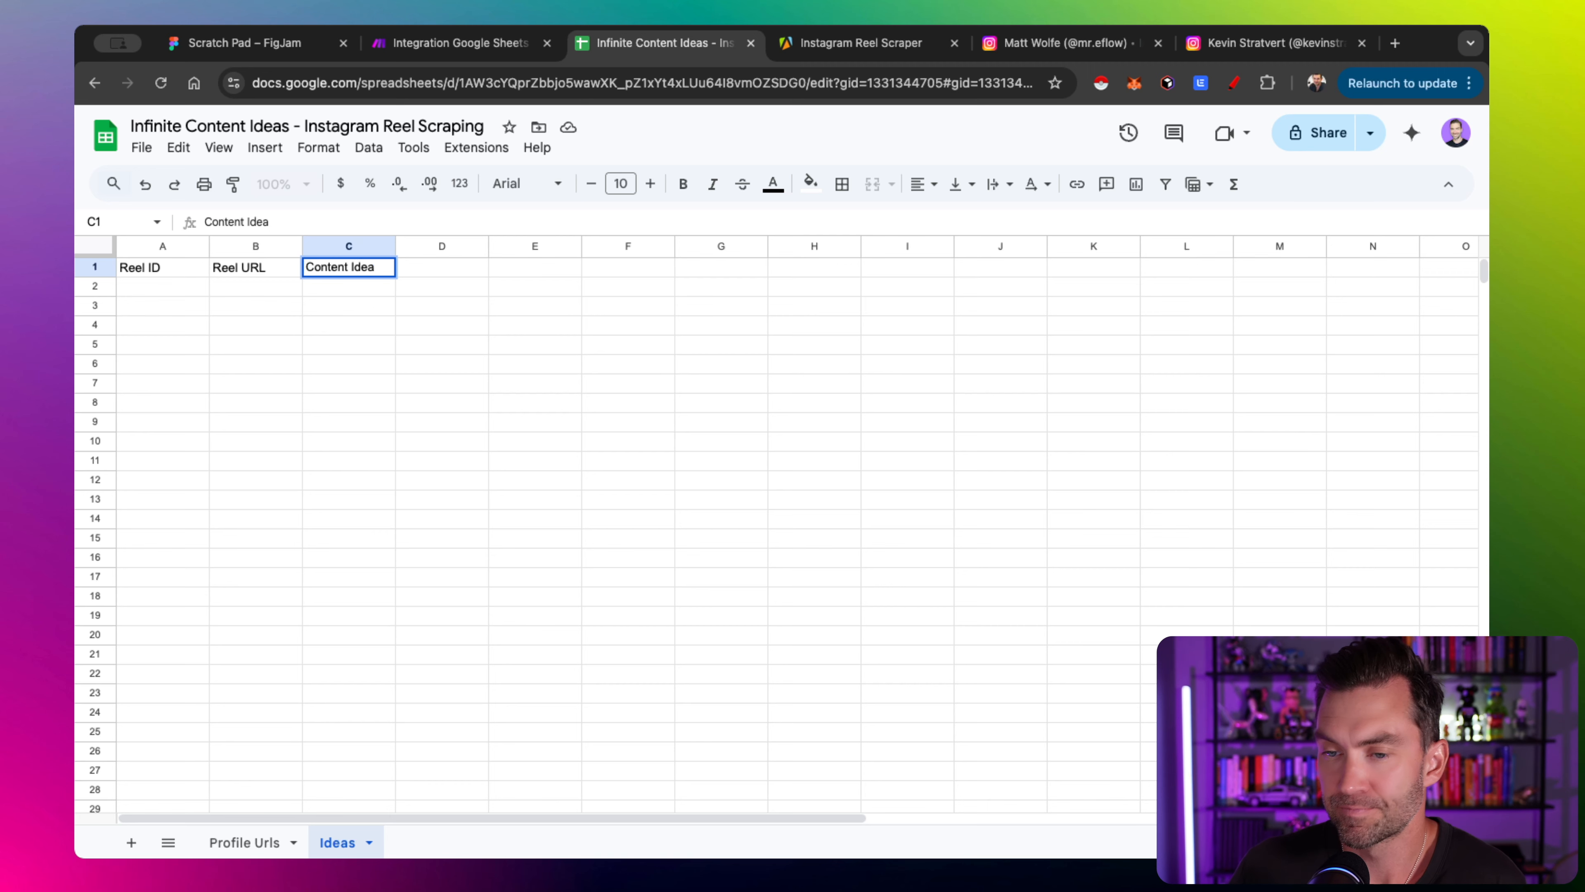
key("Return")
Return to the Make scenario and refresh the table headers in the Add a Row module
left_click(459, 42)
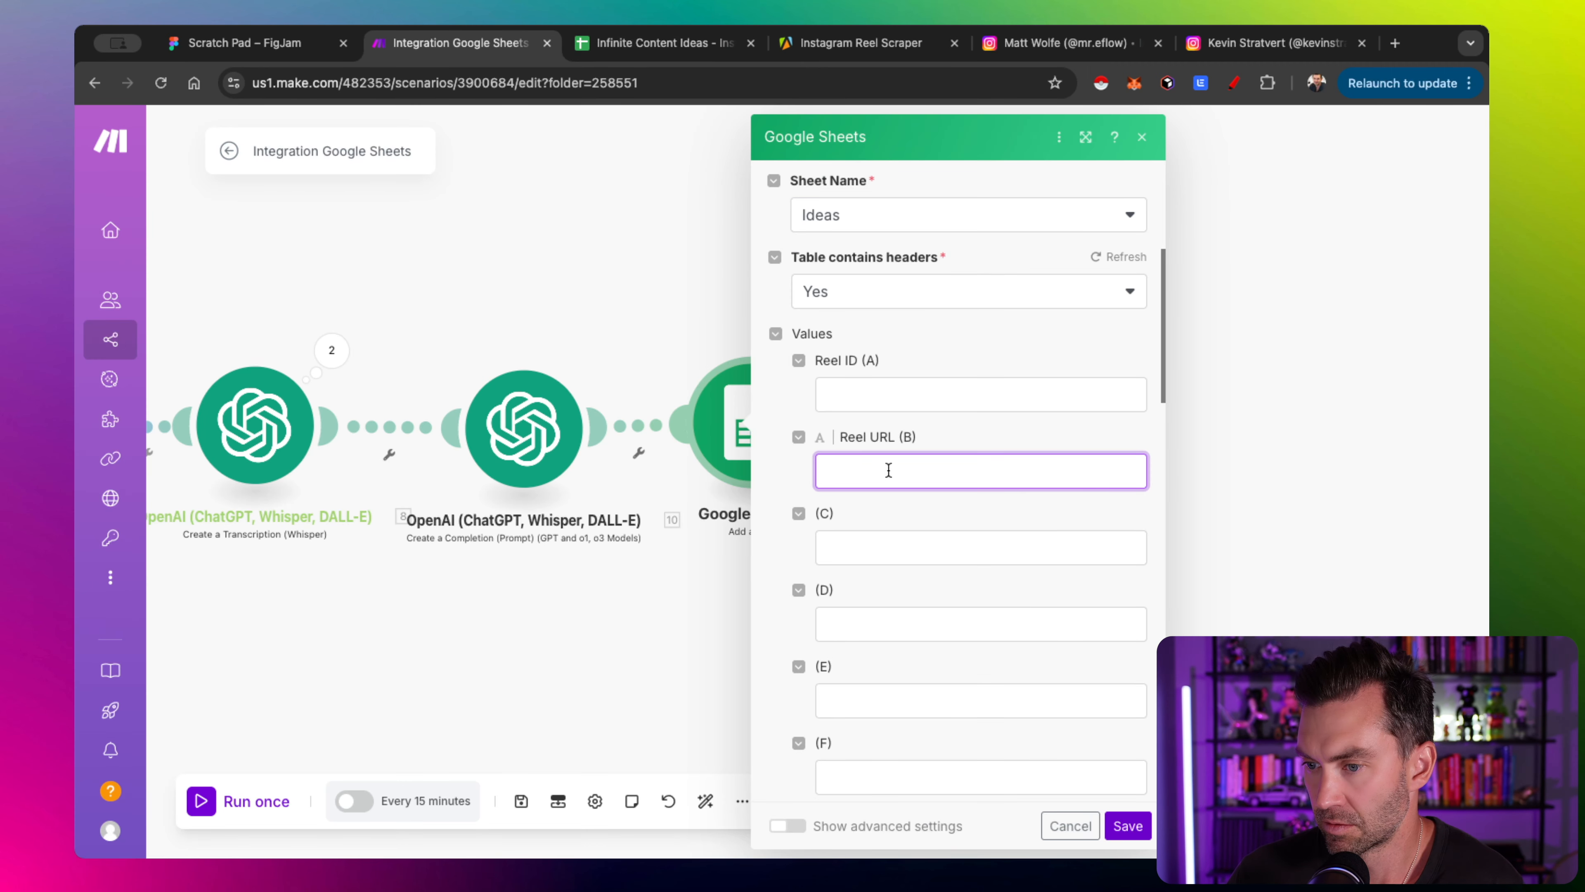
left_click(1100, 256)
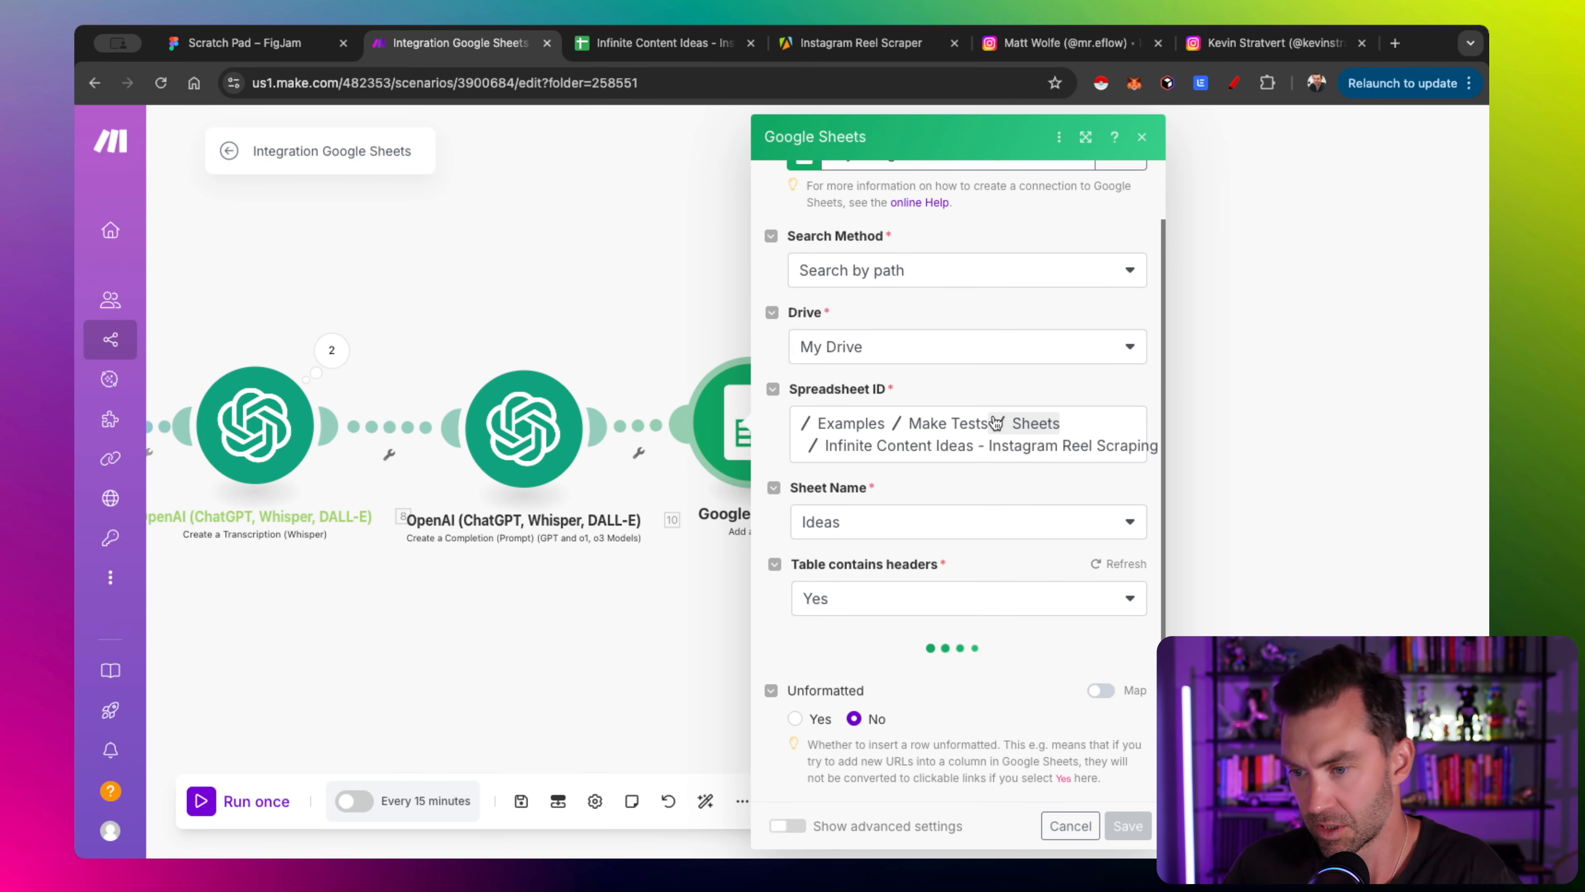
scroll(995, 423, "down", 5)
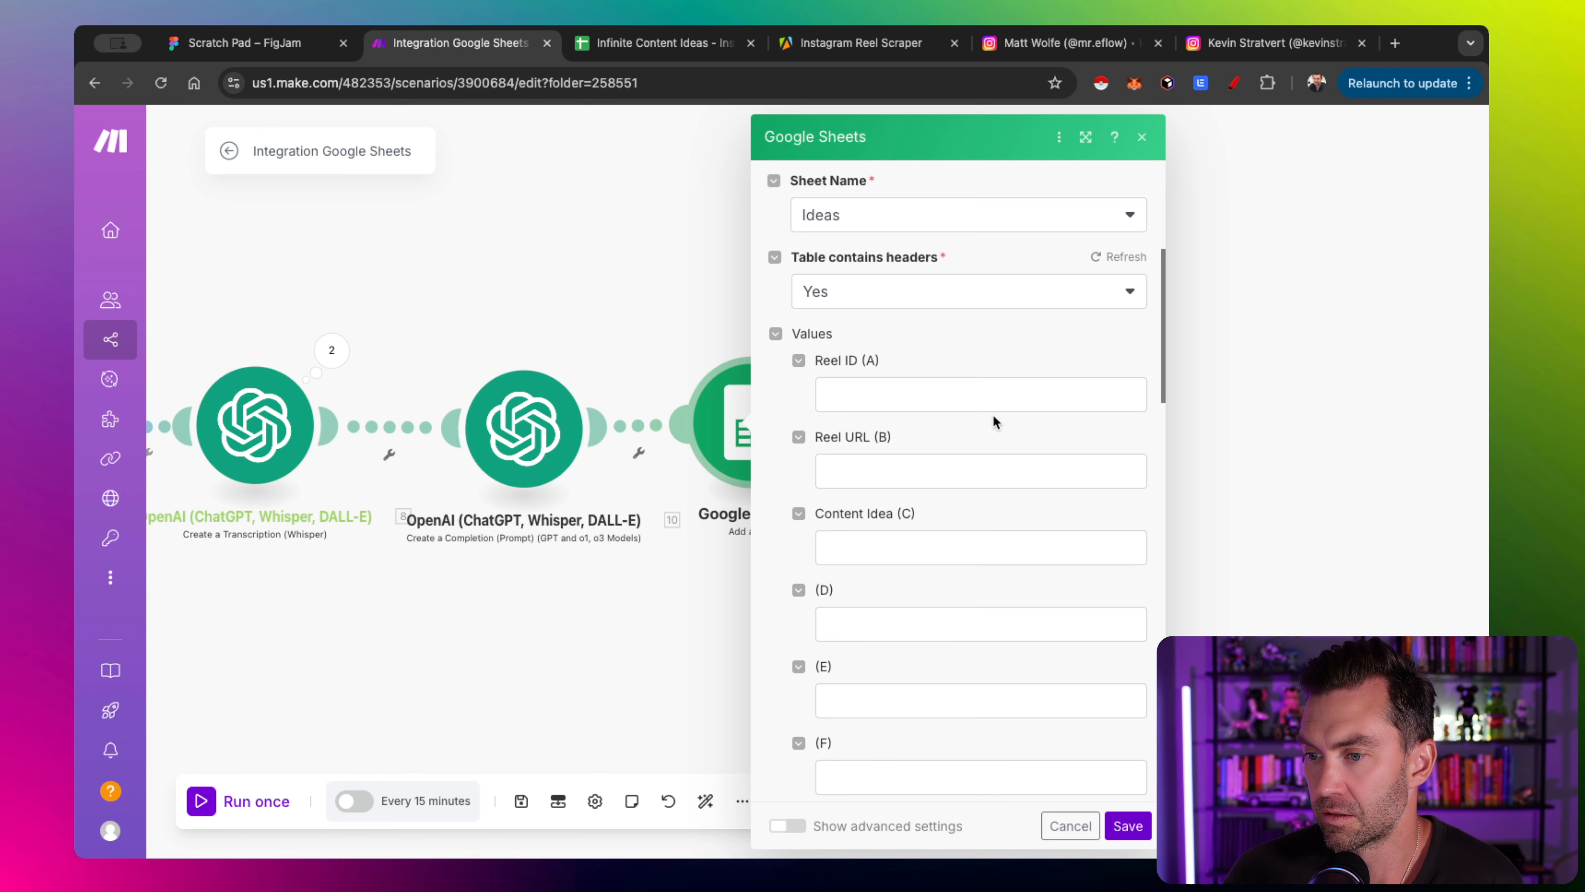
Map Reel ID (A) to the id item and Reel URL (B) to the url item from Apify's Get Dataset Items
left_click(876, 395)
scroll(669, 535, "down", 10)
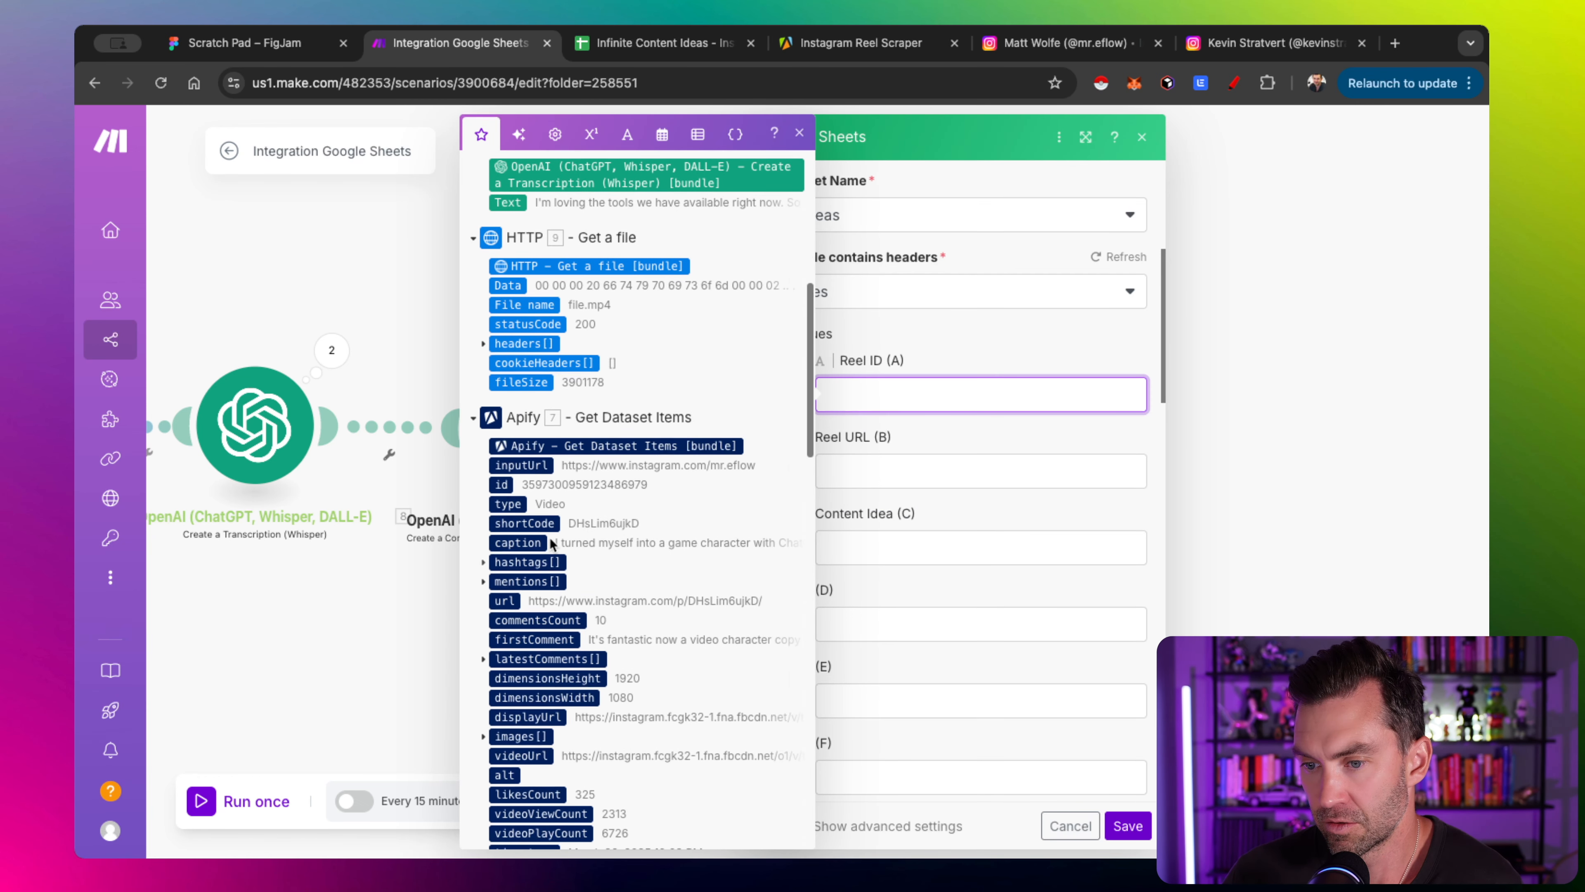
left_click(502, 485)
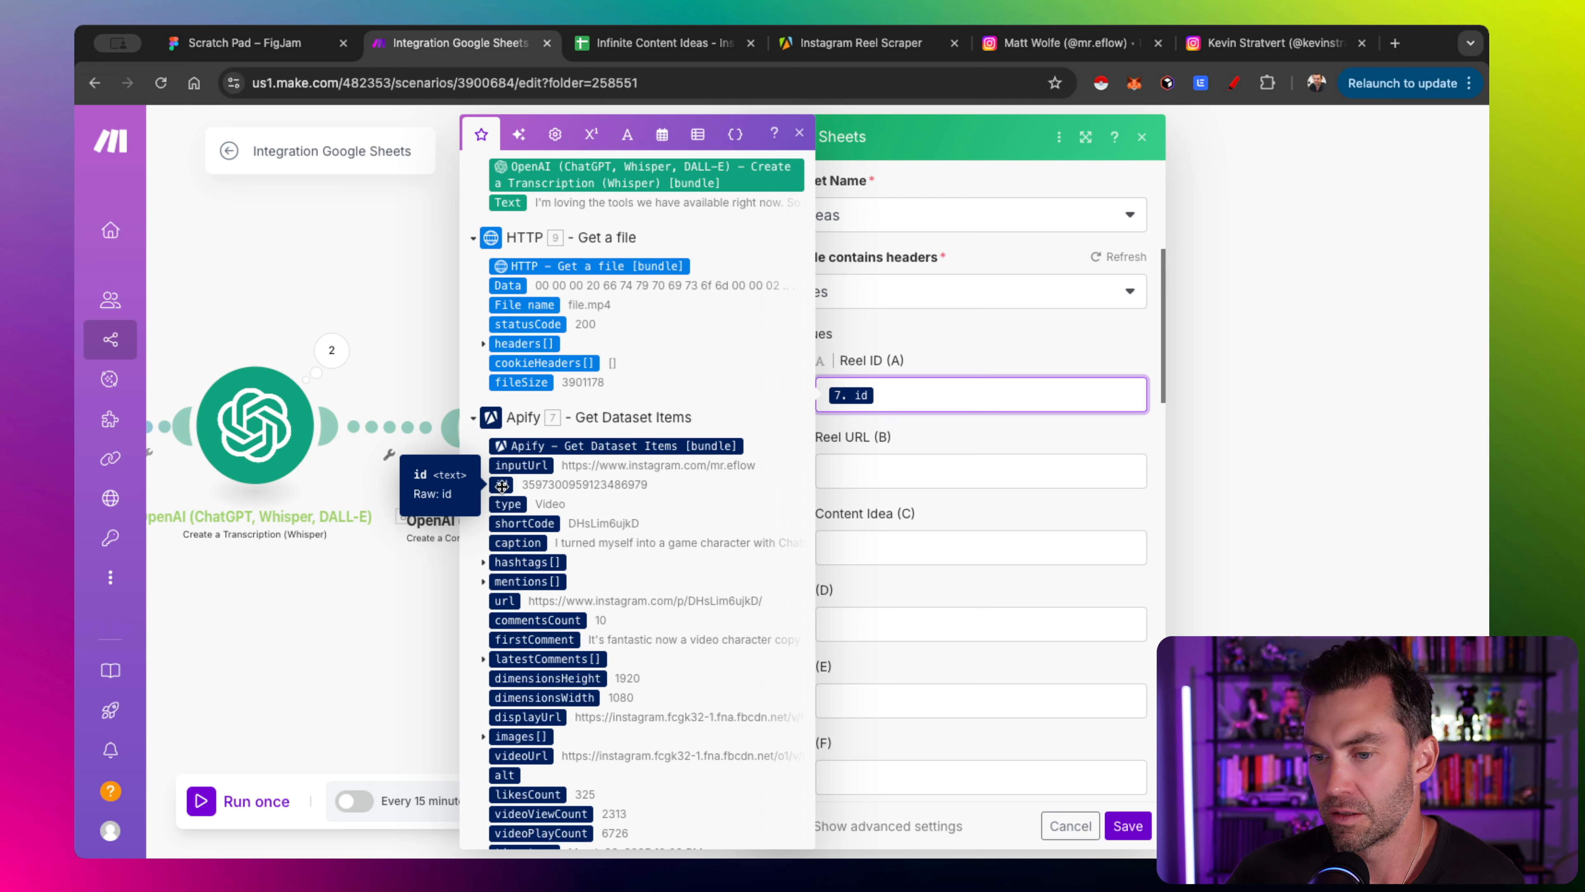
left_click(868, 469)
scroll(569, 492, "down", 1)
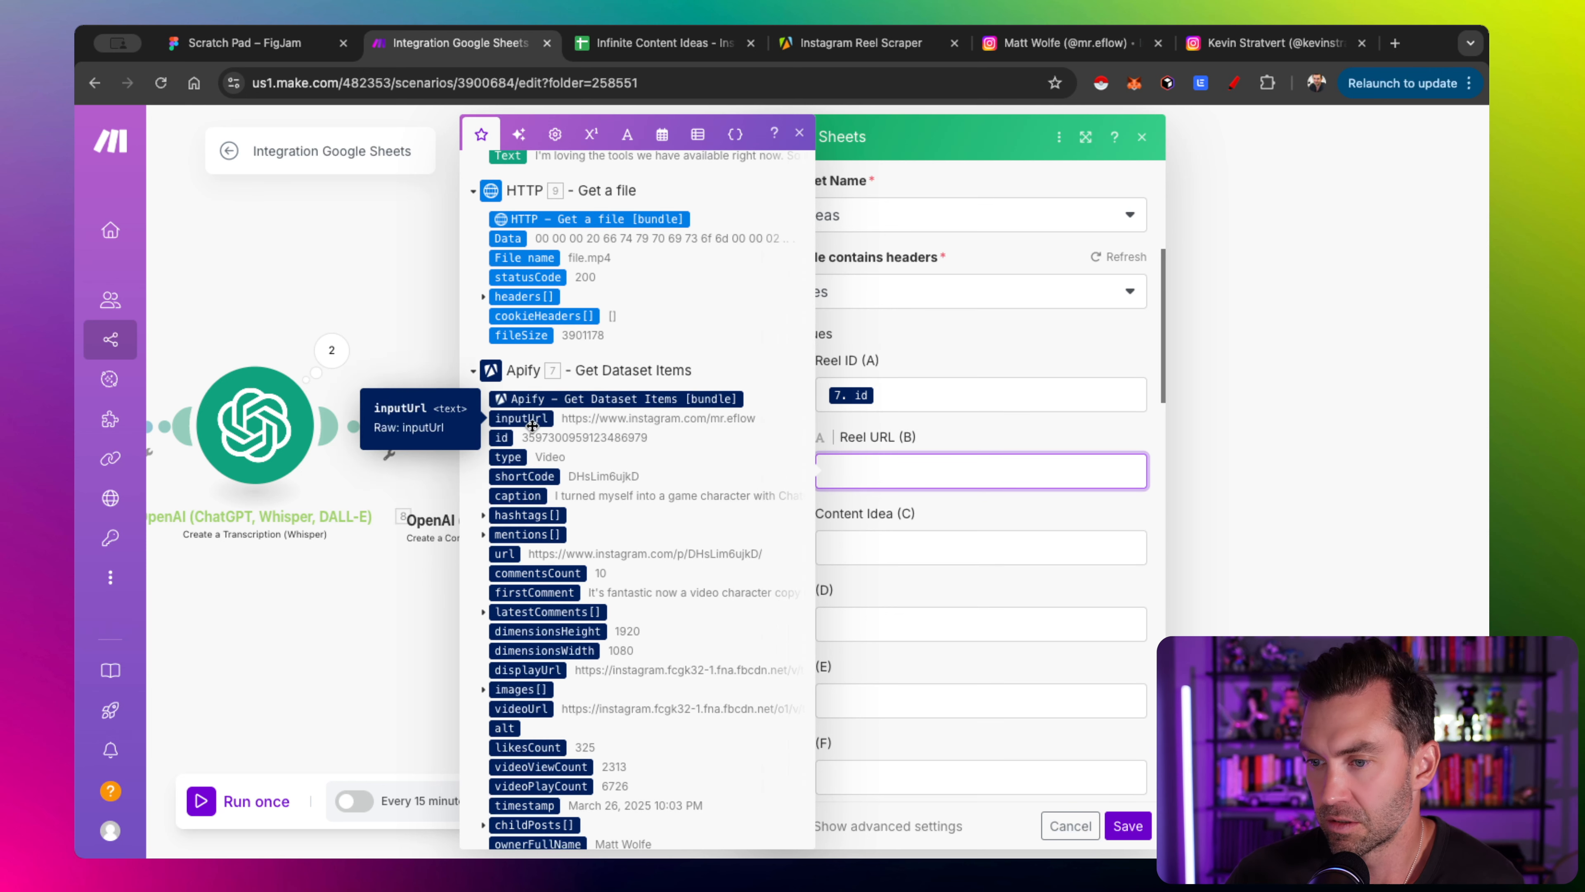
scroll(532, 431, "down", 1)
left_click(511, 503)
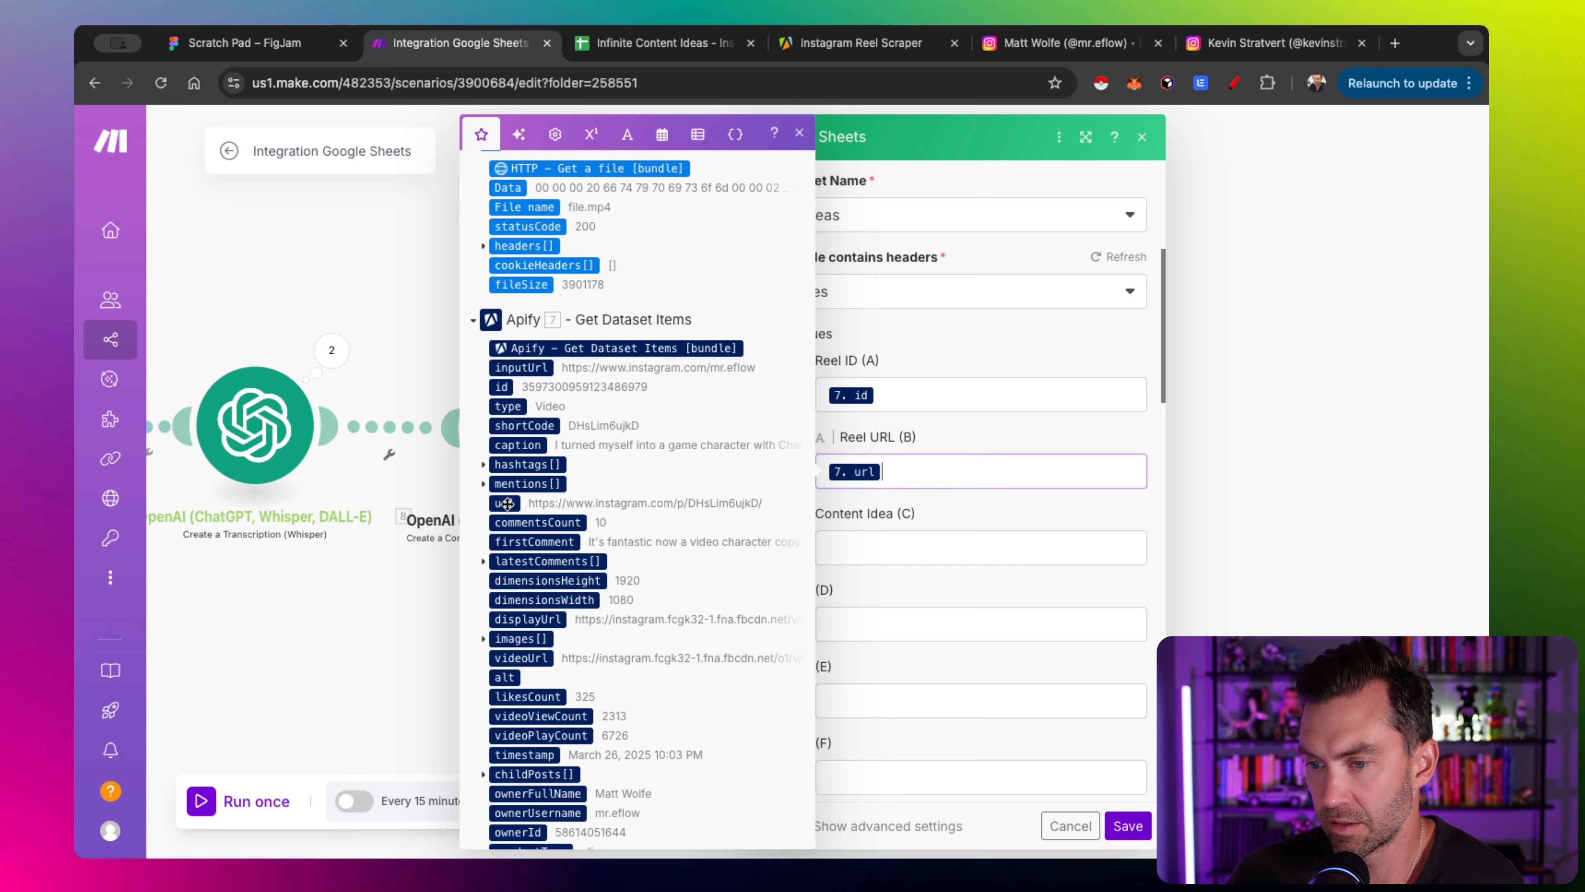
Map Content Idea (C) to the Result of the OpenAI completion module and save the Google Sheets module
left_click(939, 544)
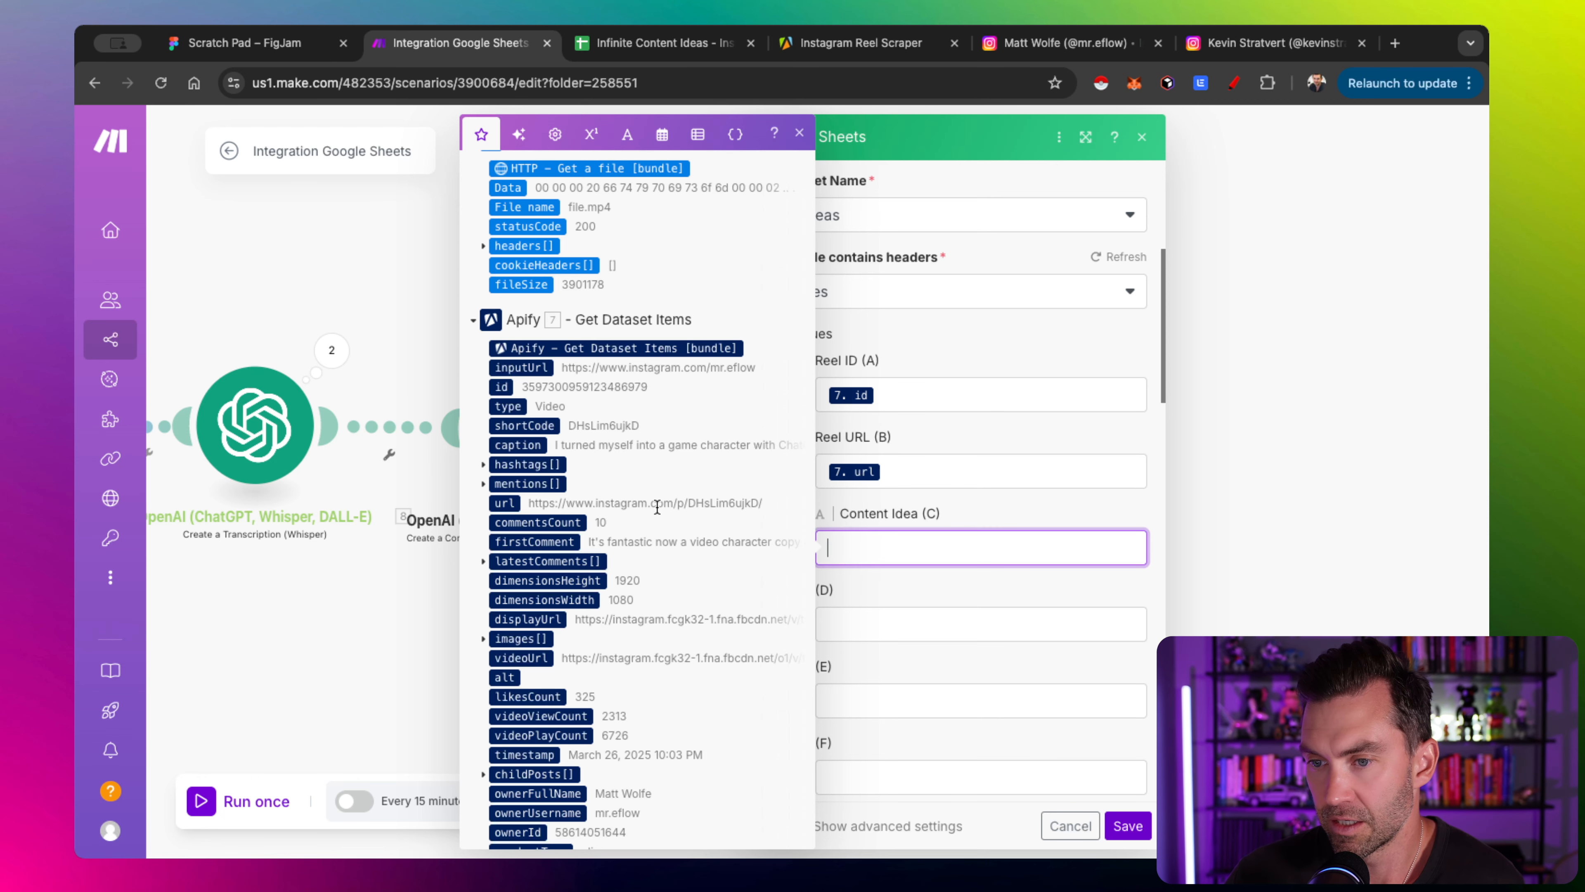
left_click(512, 357)
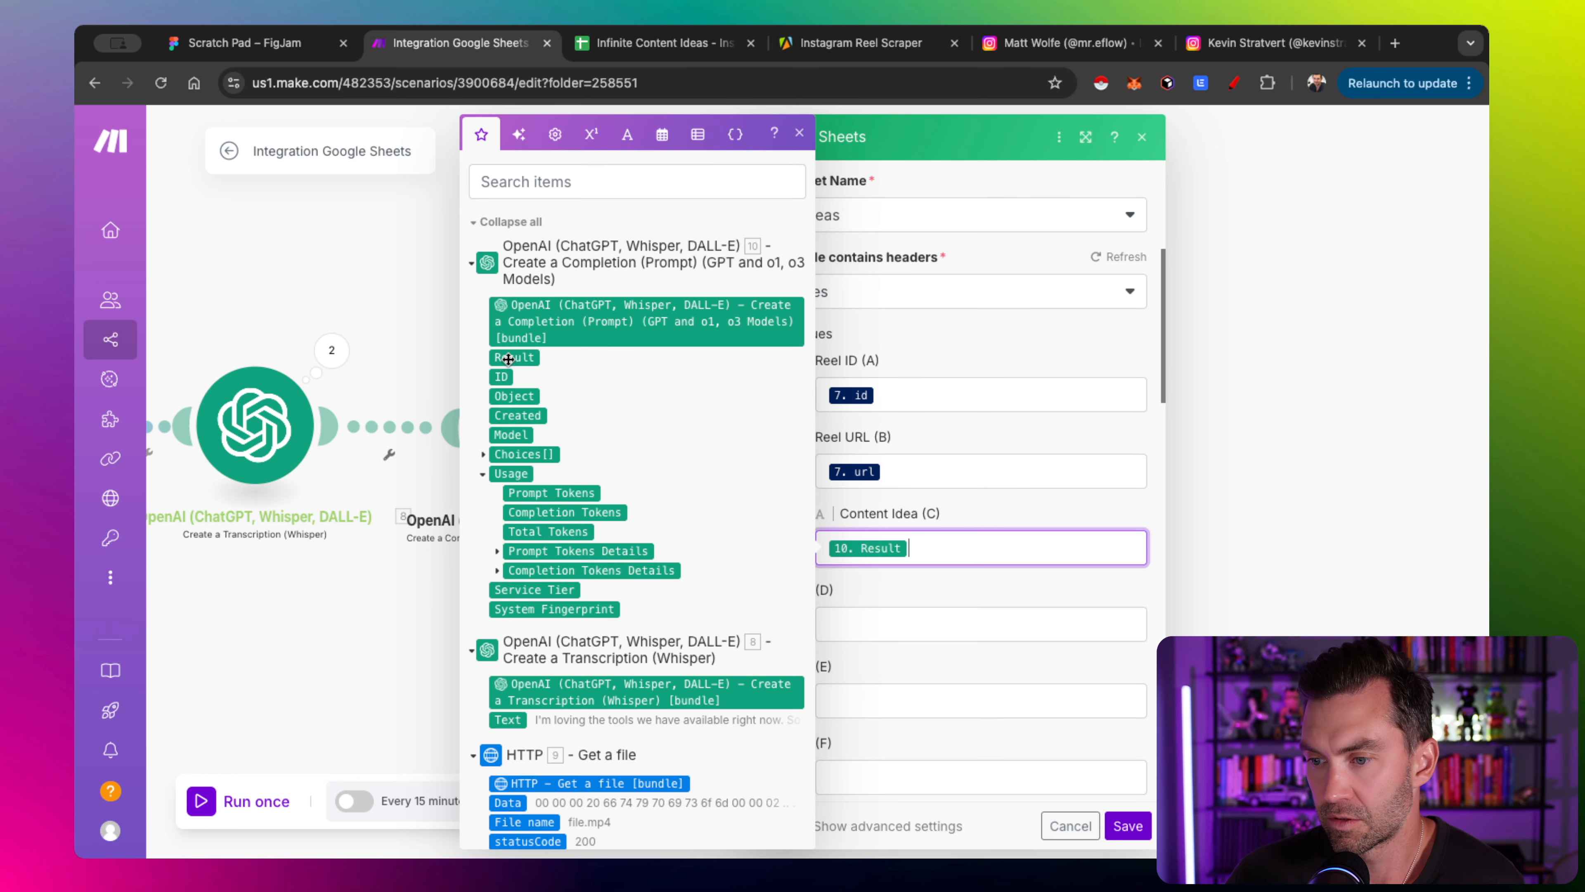
left_click(955, 577)
scroll(957, 587, "down", 8)
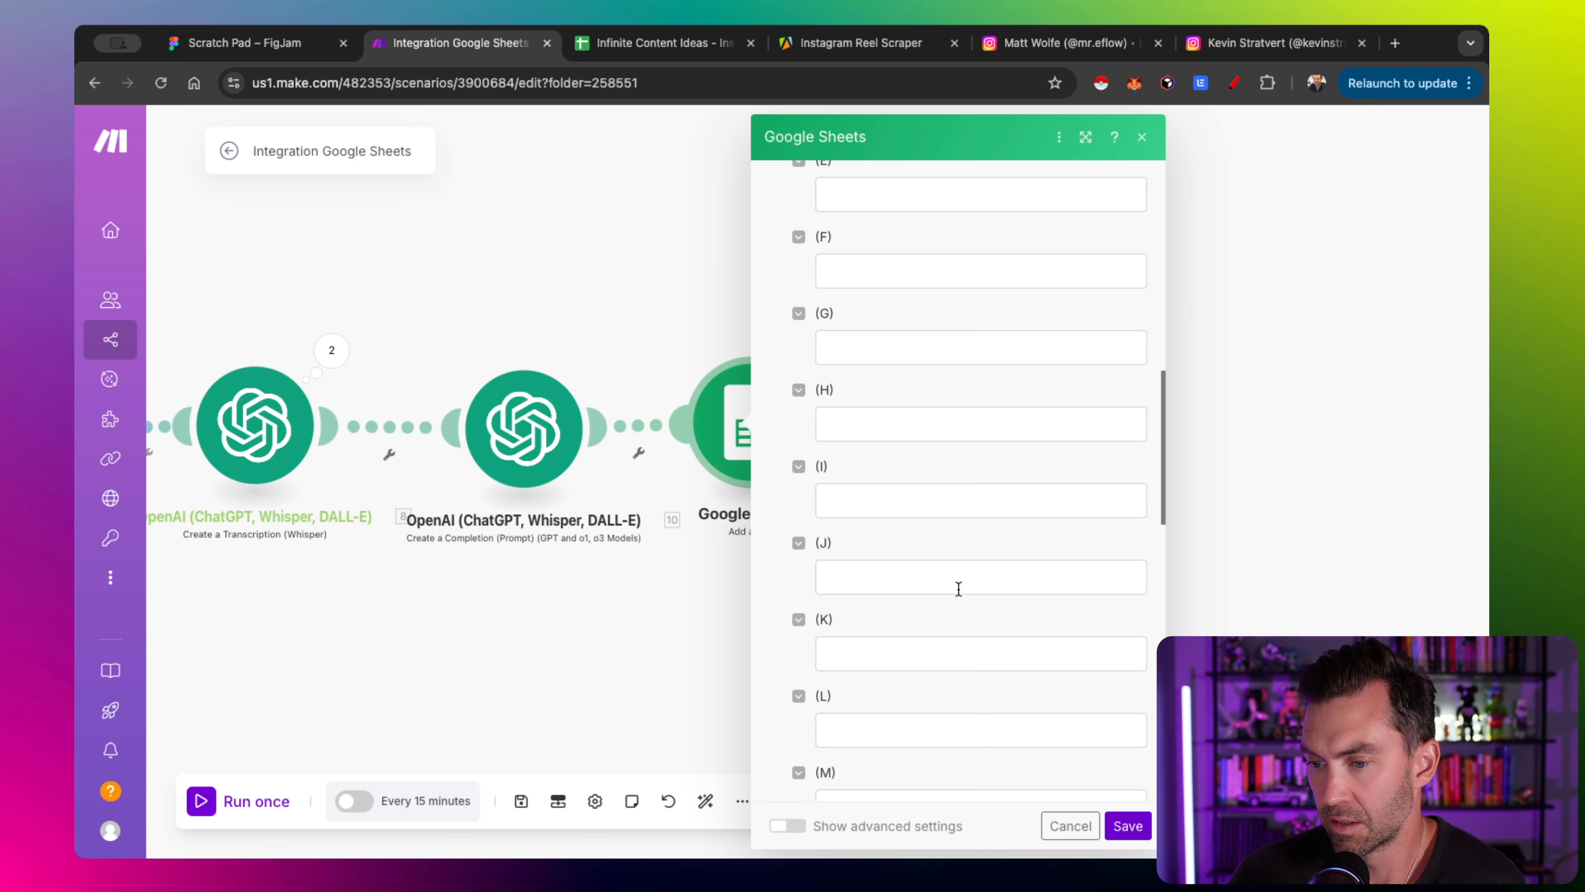
scroll(958, 588, "down", 10)
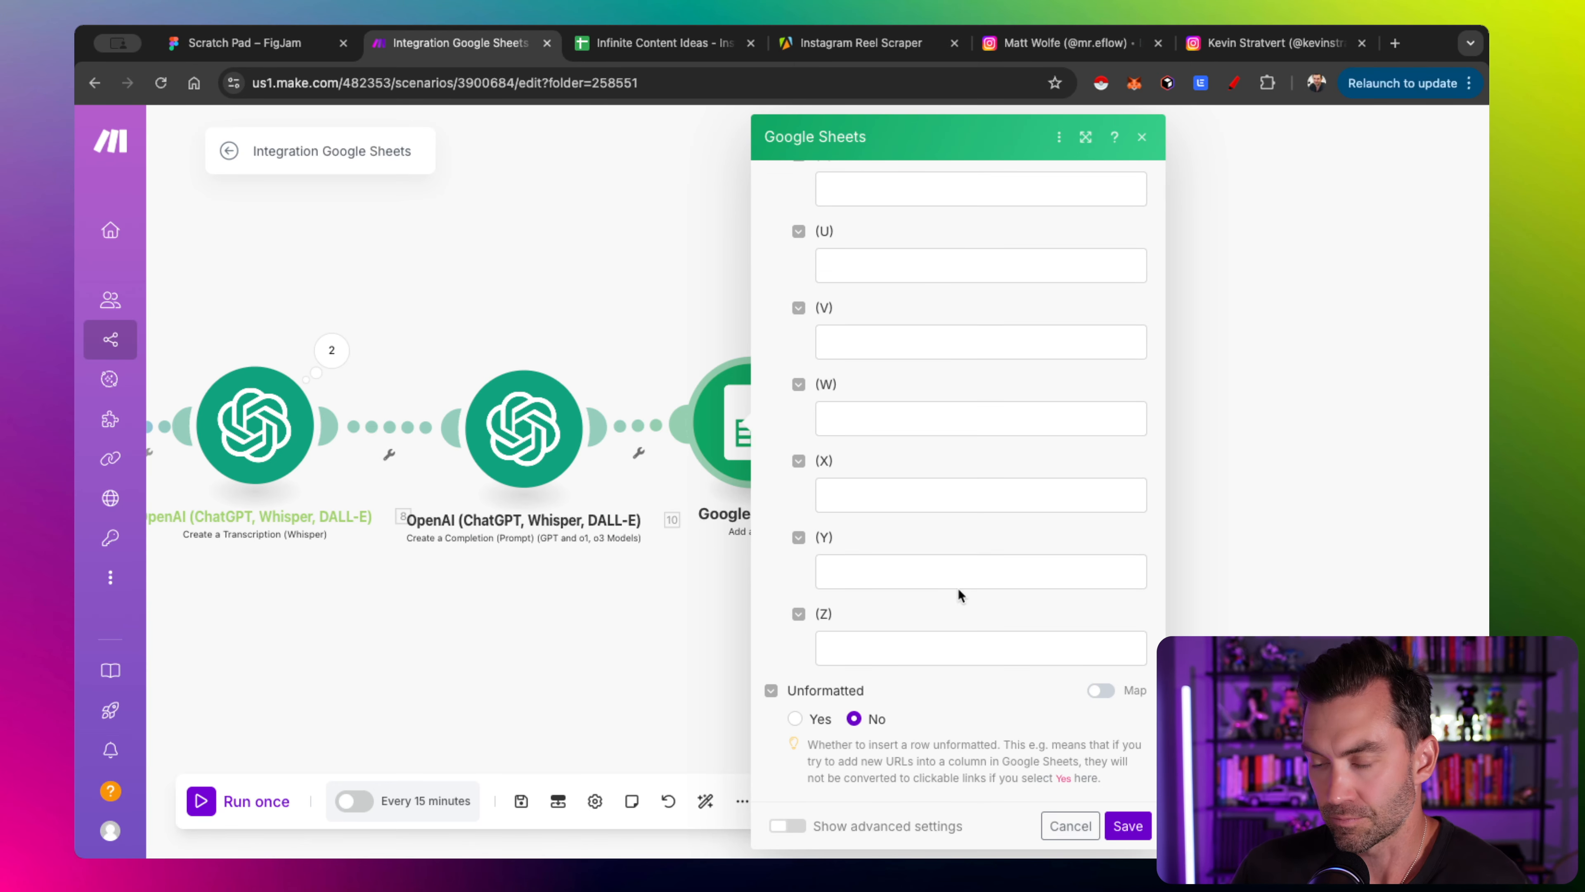
scroll(958, 593, "up", 20)
left_click(1129, 825)
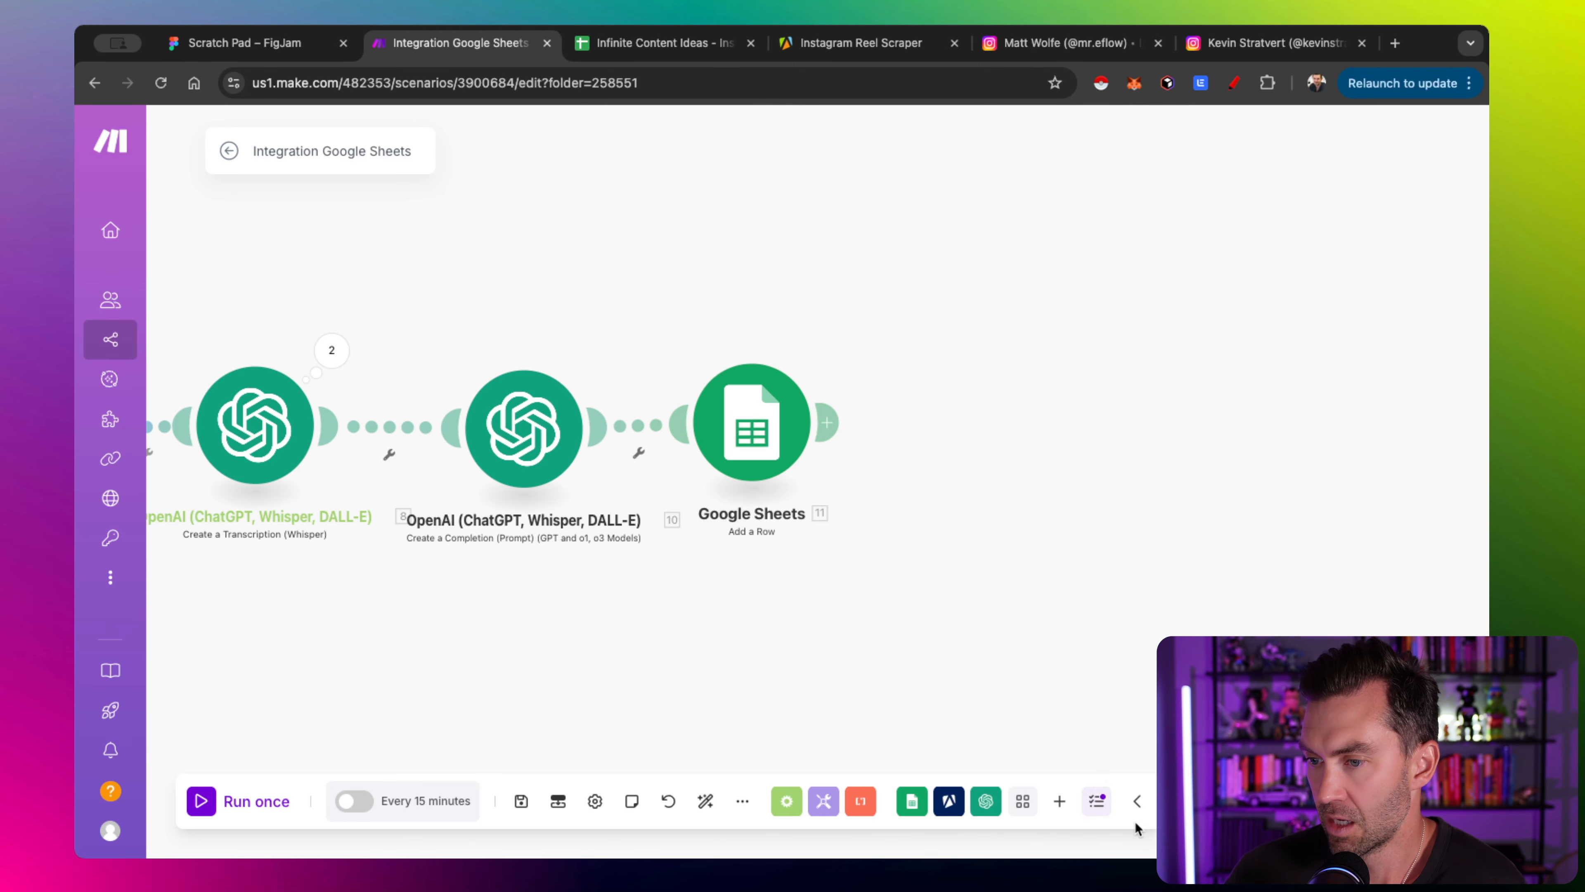
Save the scenario and run it once through all modules
left_click(521, 801)
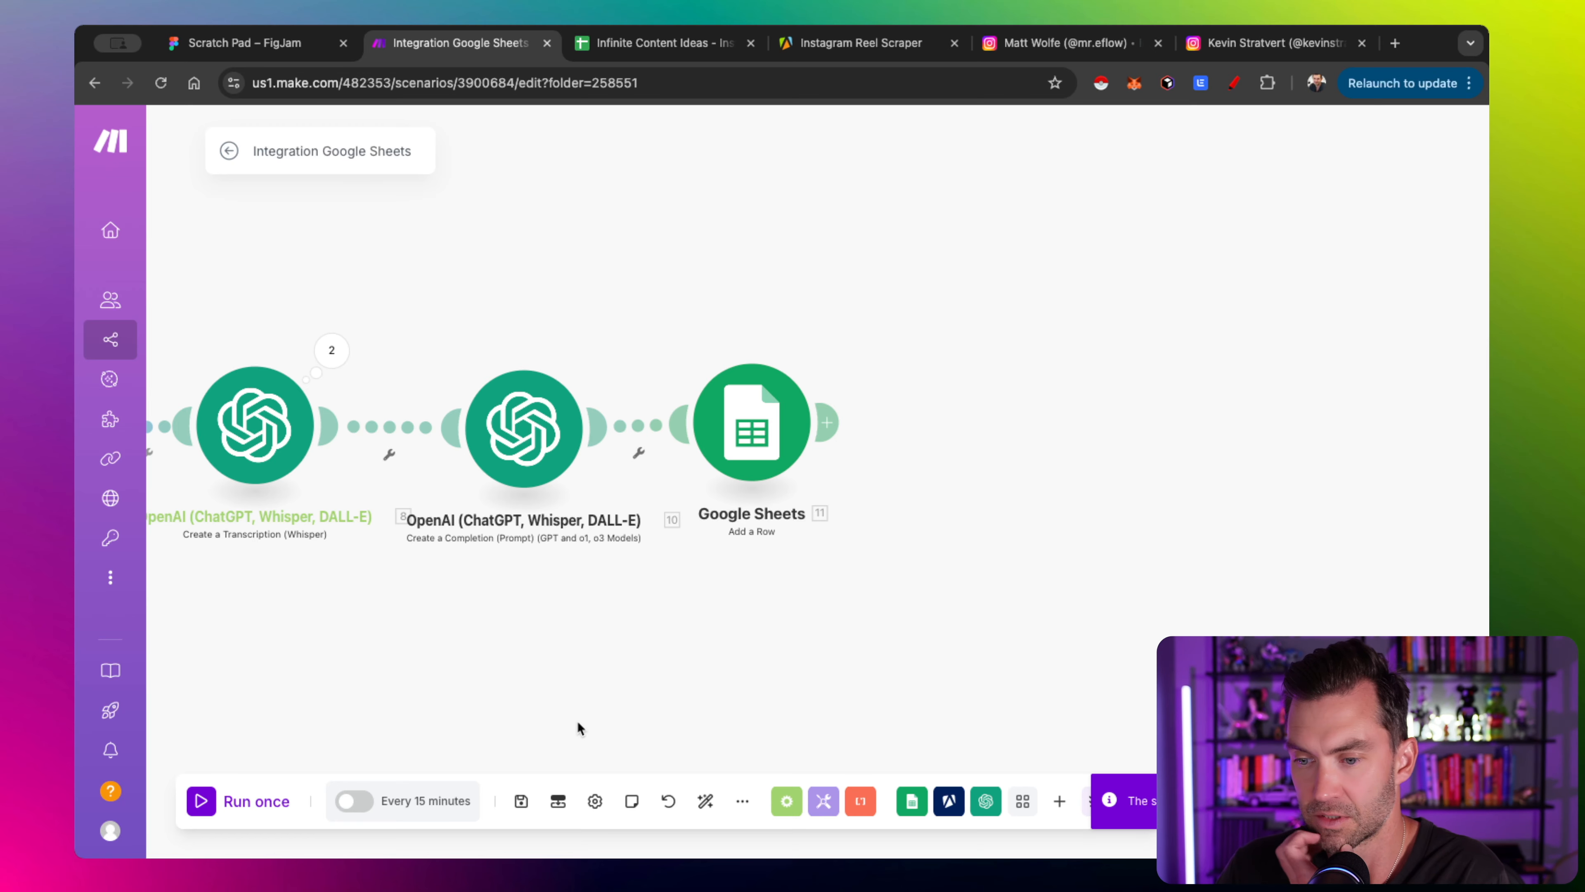
left_click_drag(399, 748, 712, 681)
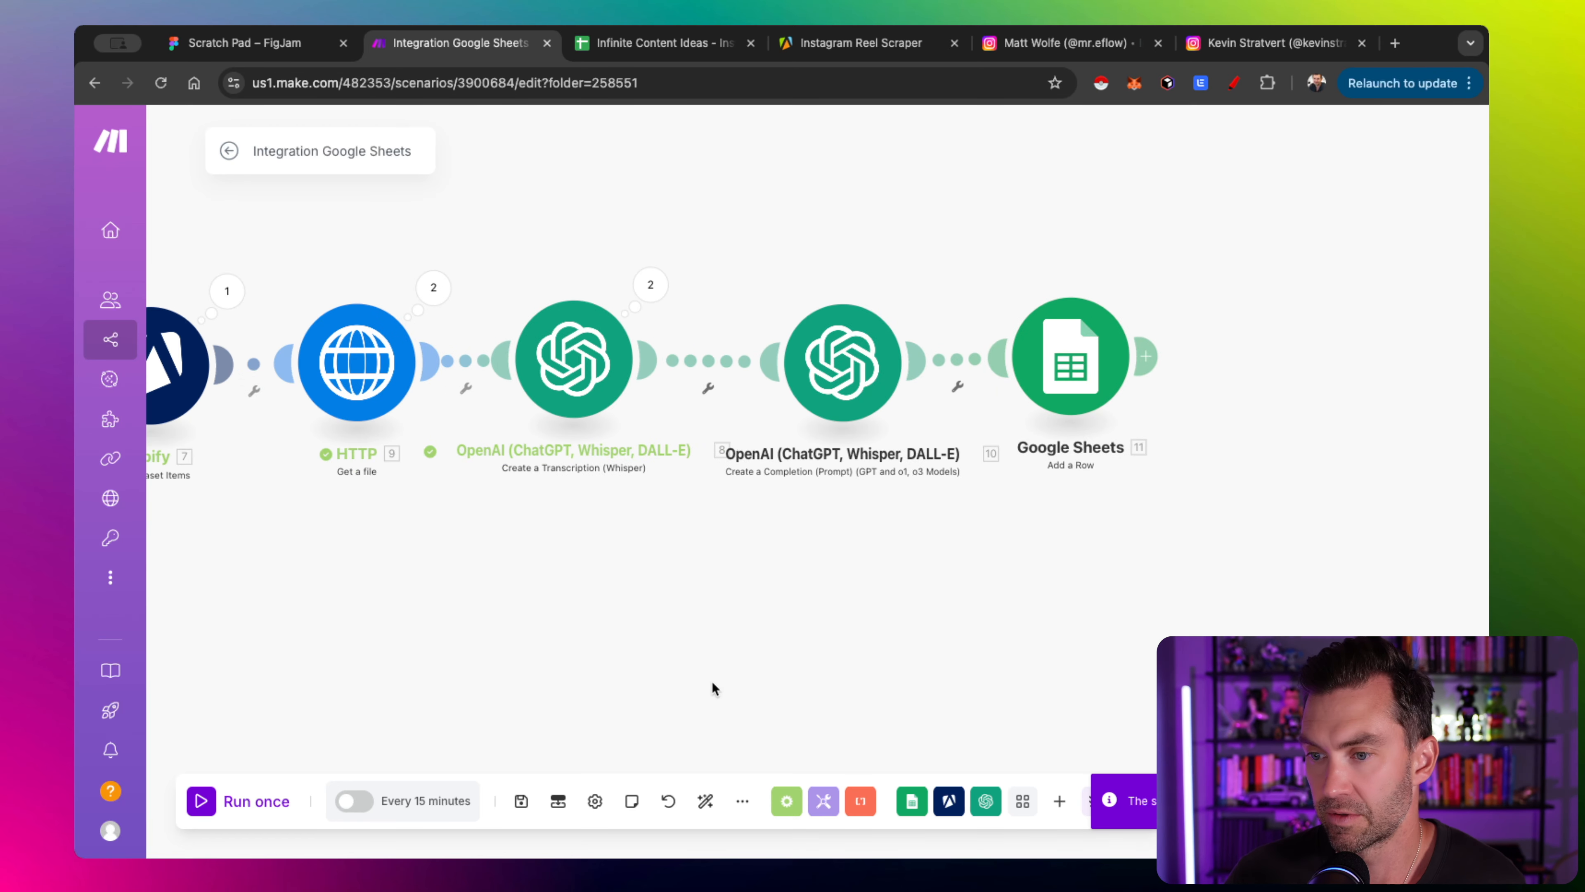
left_click(195, 815)
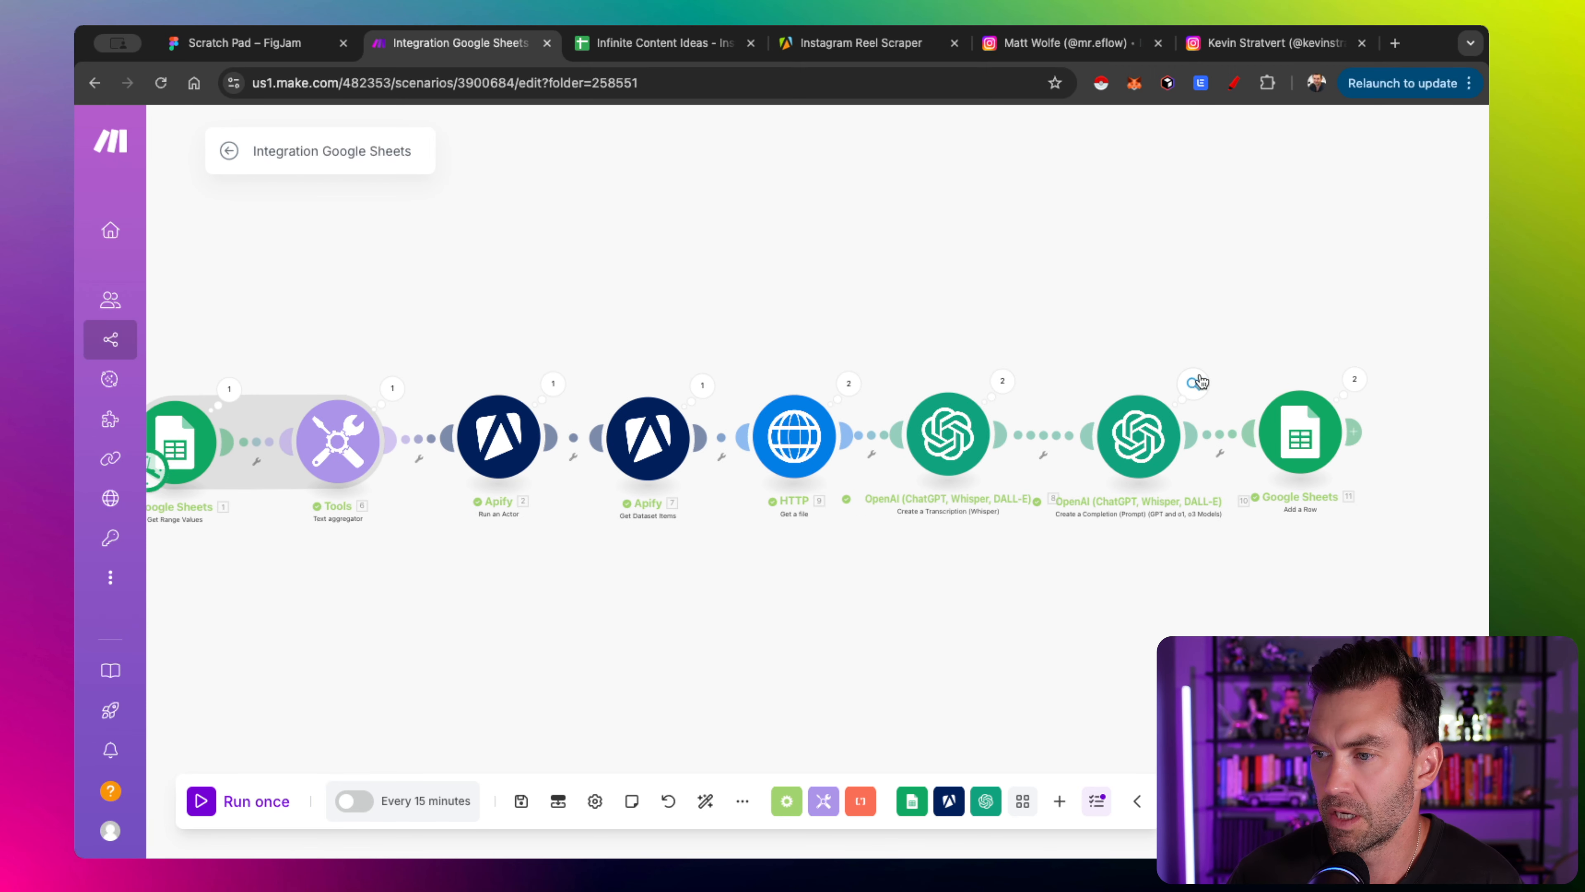
mouse_move(1023, 307)
left_mouse_down()
mouse_move(774, 304)
mouse_move(1037, 280)
left_mouse_up()
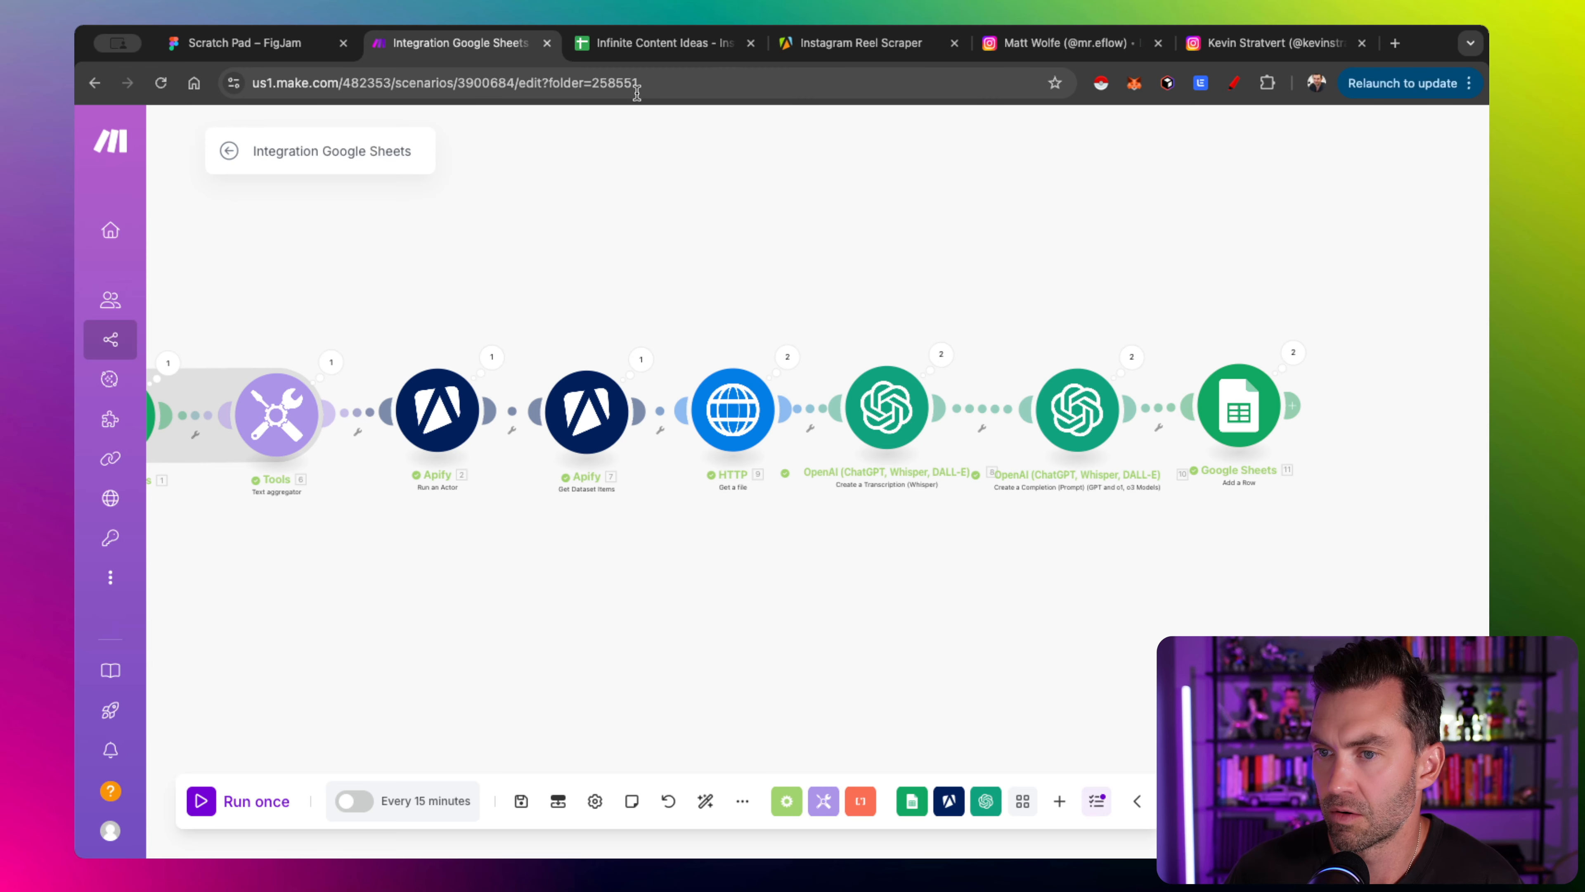
Switch to the Infinite Content Ideas spreadsheet and review the rows added to the Ideas sheet
left_click(643, 50)
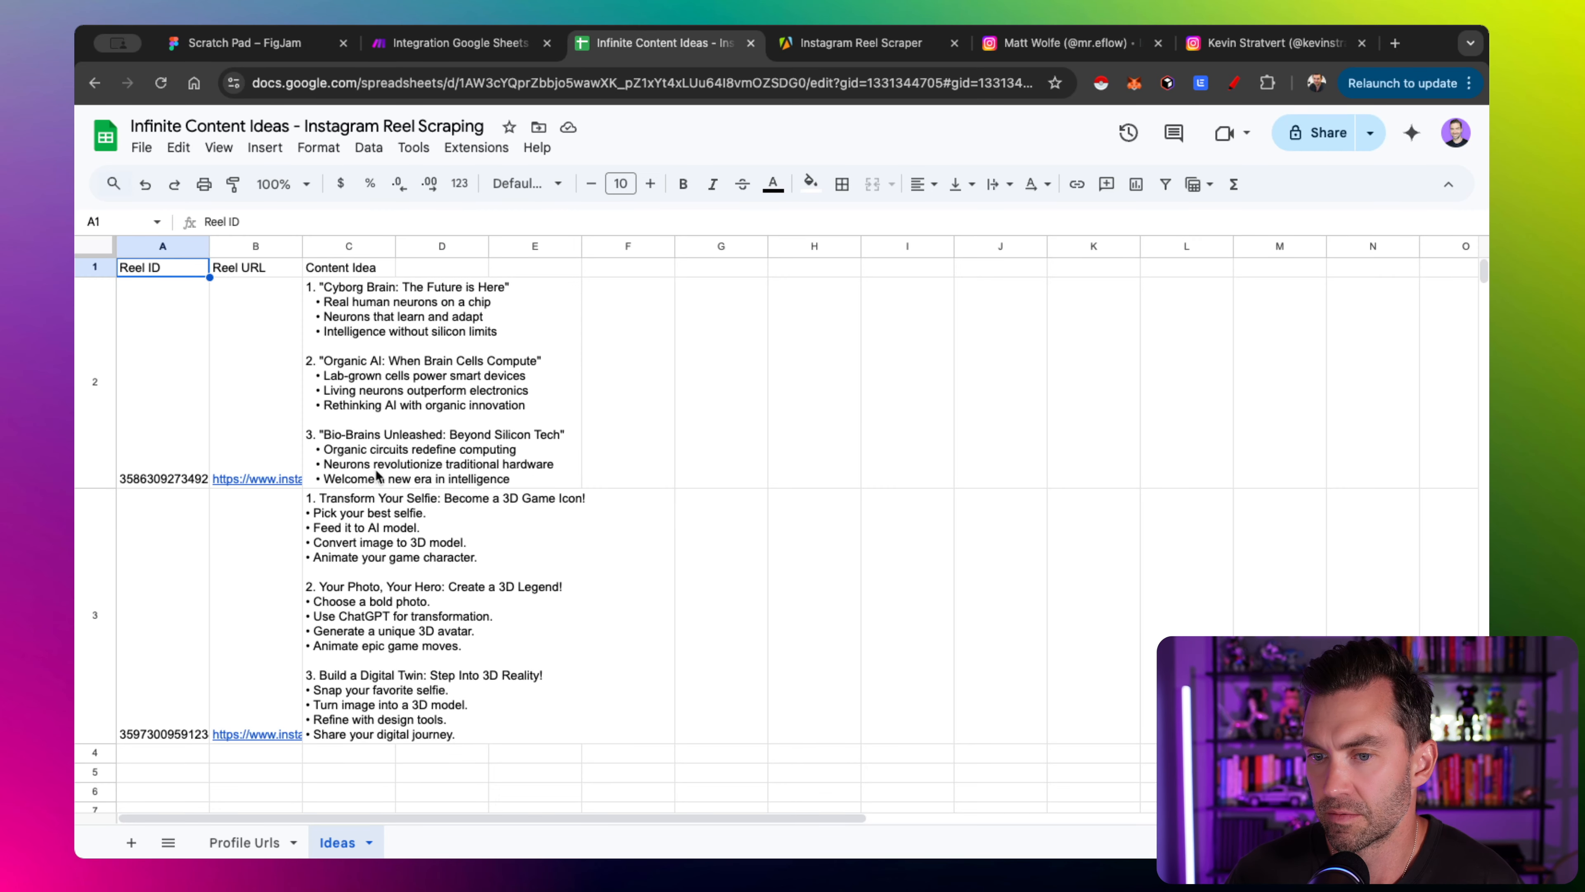
scroll(377, 476, "down", 1)
scroll(377, 476, "up", 1)
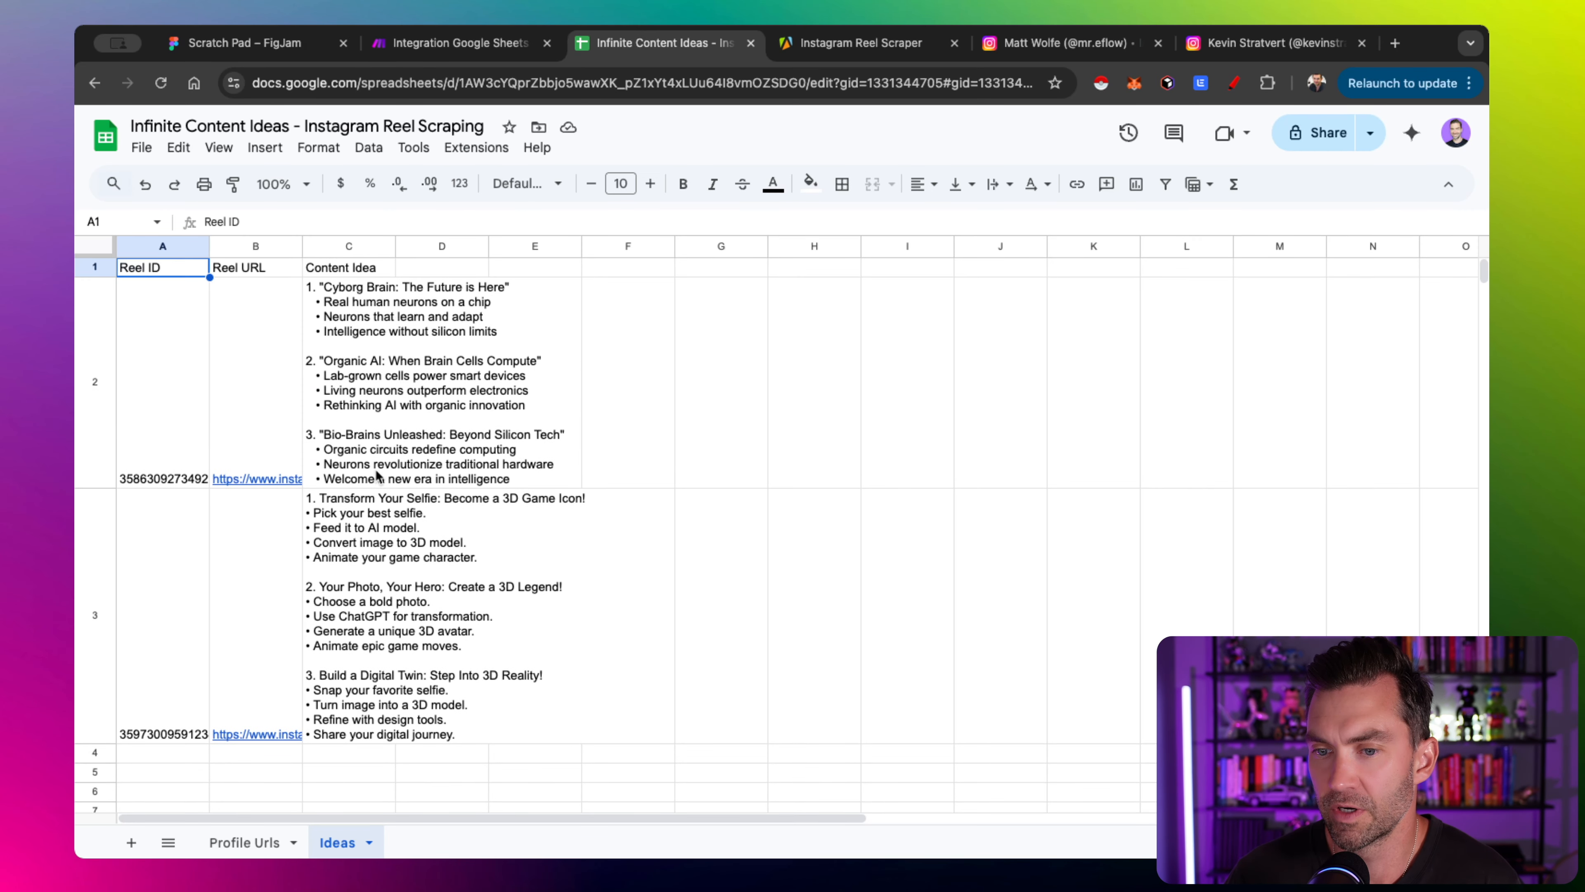
Widen the Content Idea column and align the contents of the Ideas sheet's rows to the top of their cells
left_click(194, 351)
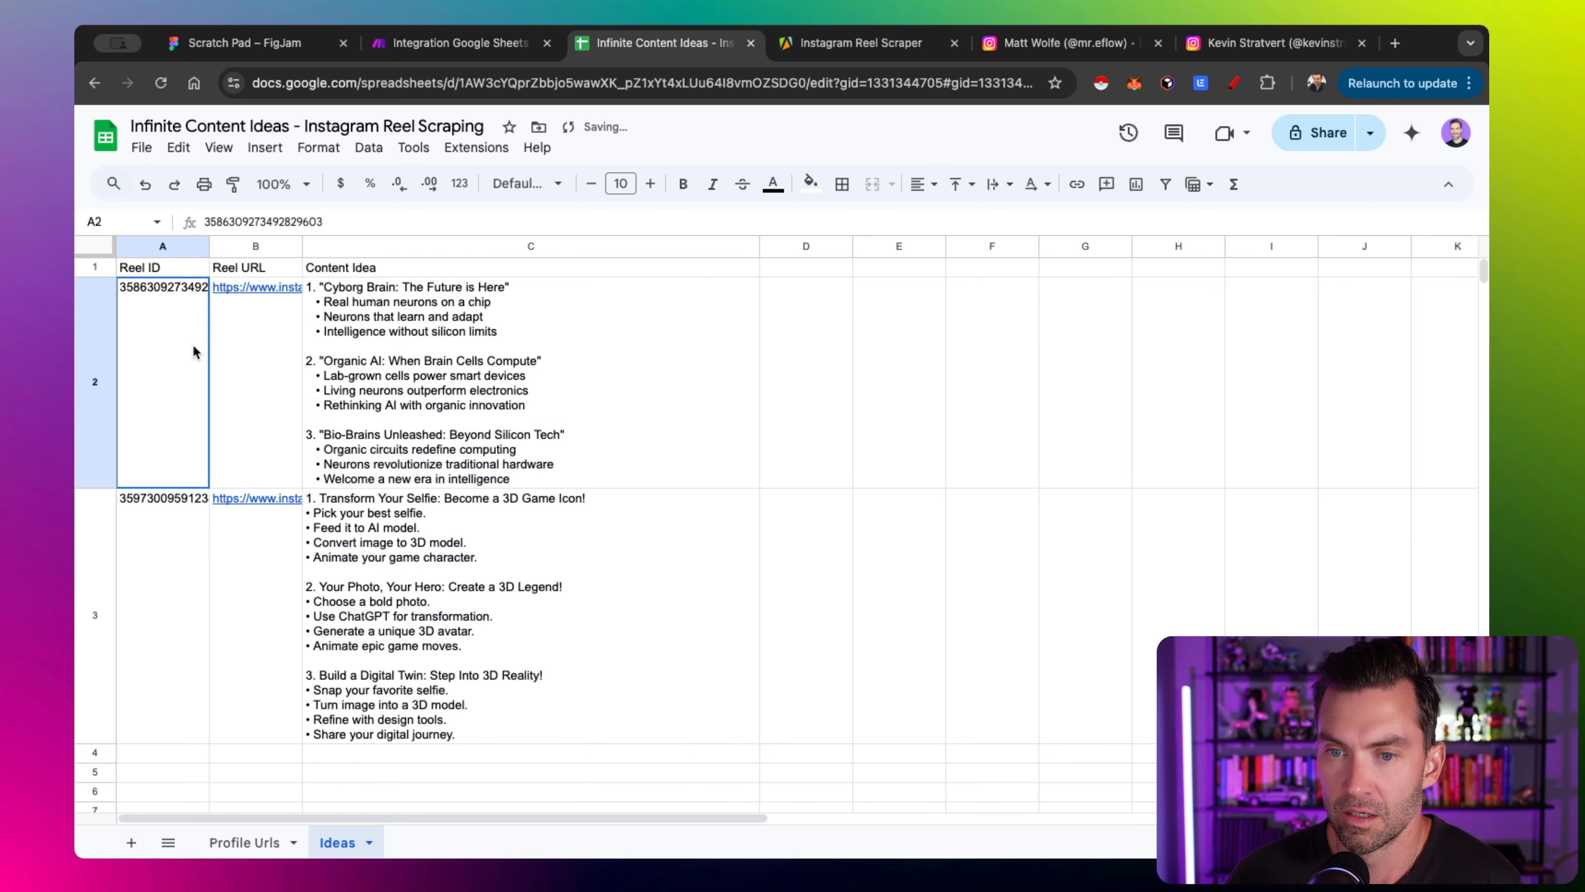
left_click(609, 267)
left_click(447, 394)
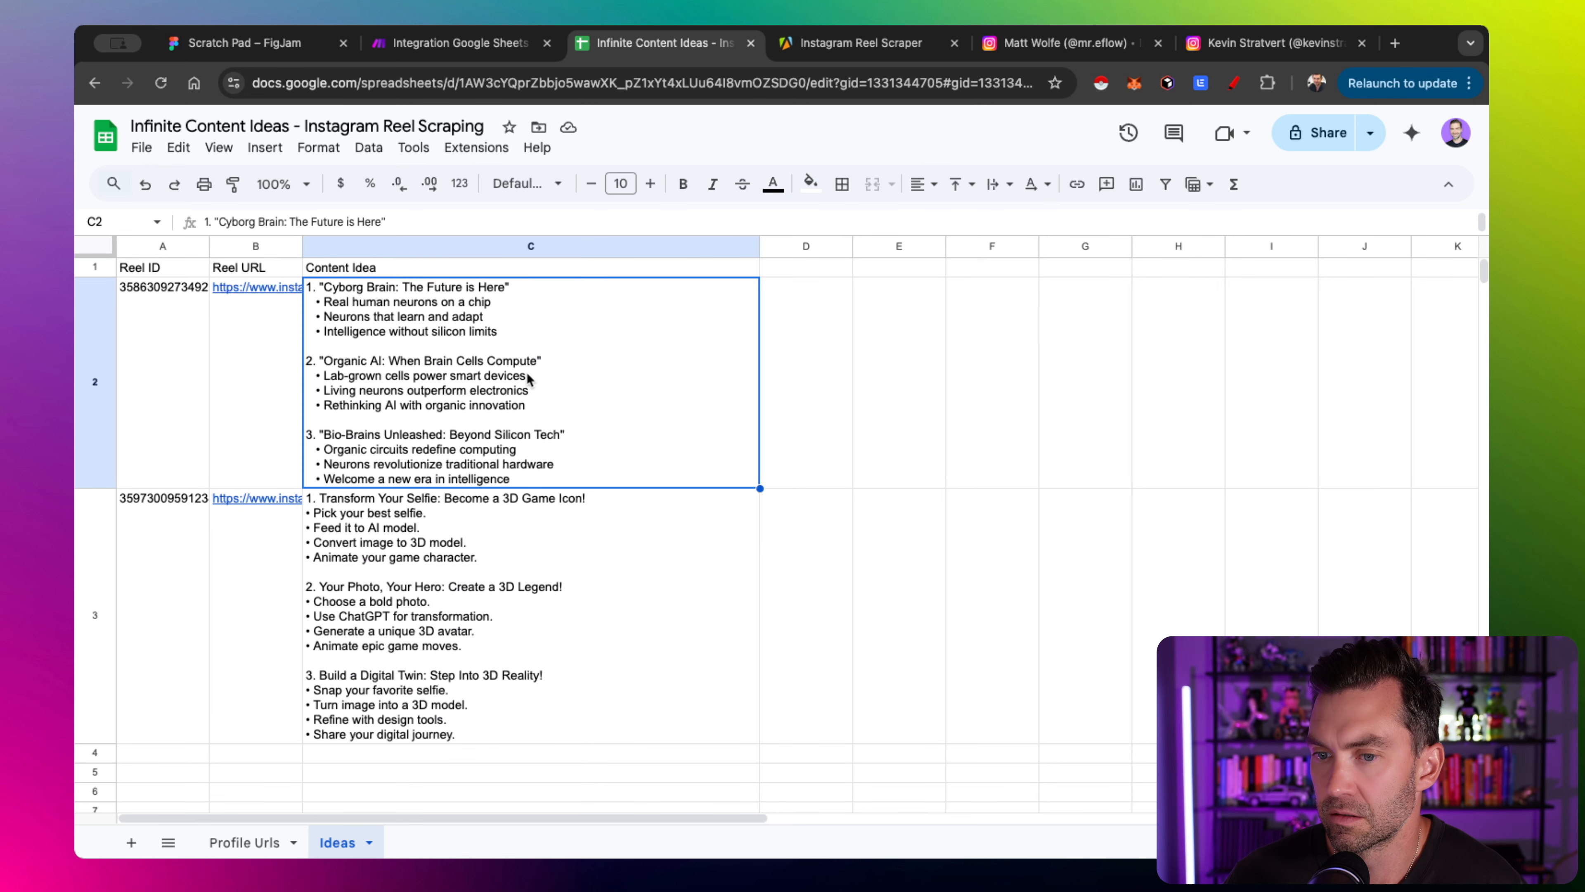
Open the first row's Reel URL to view the source reel on Instagram, and return to the Infinite Content Ideas spreadsheet
left_click(273, 293)
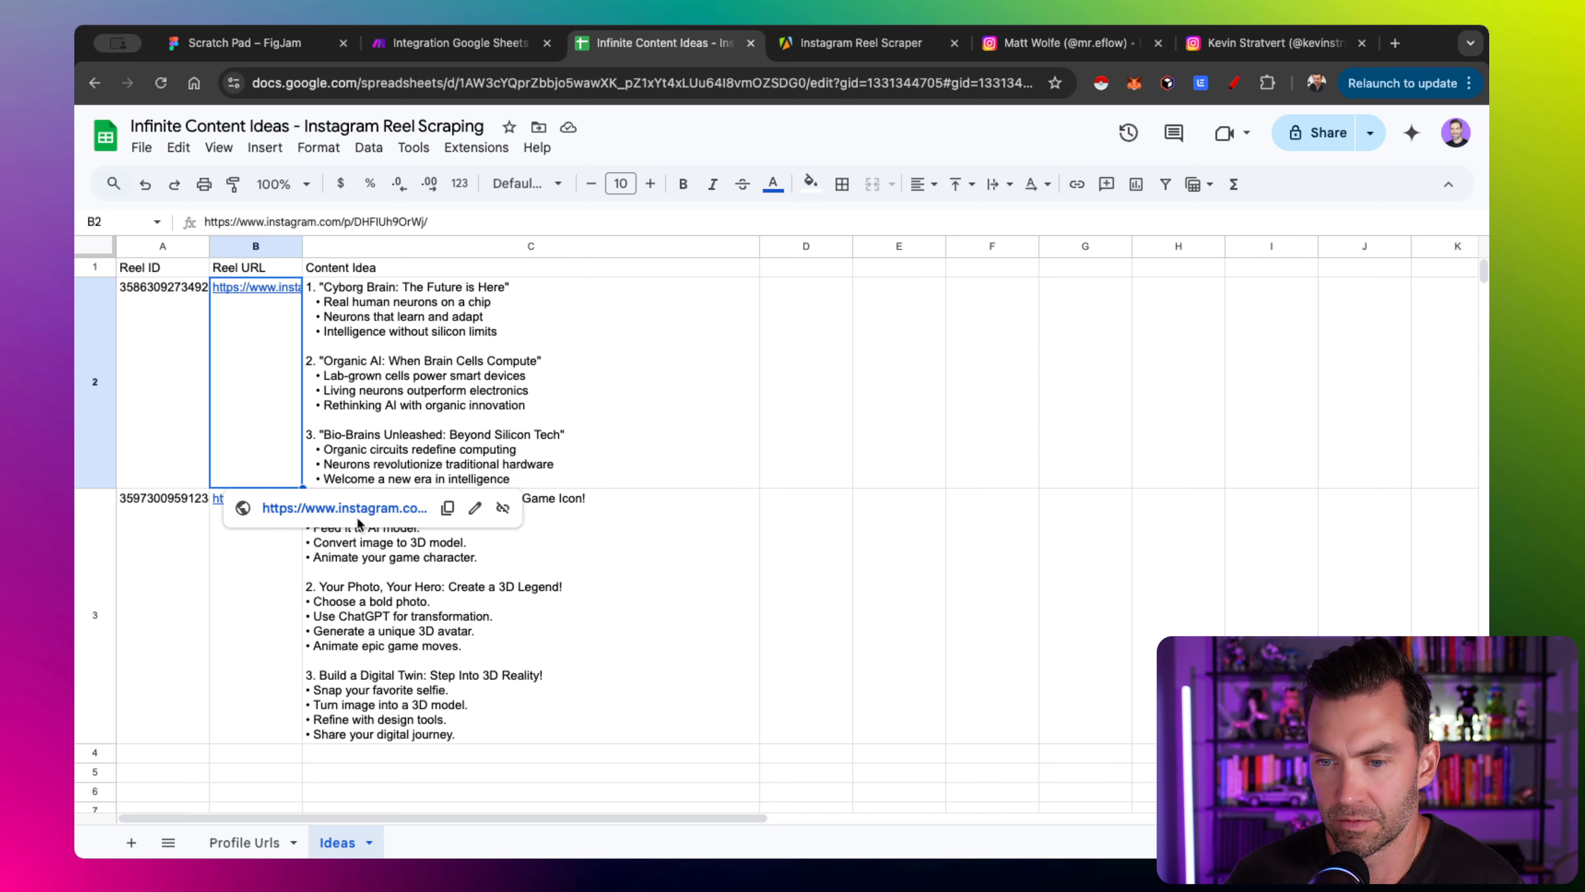
left_click(743, 43)
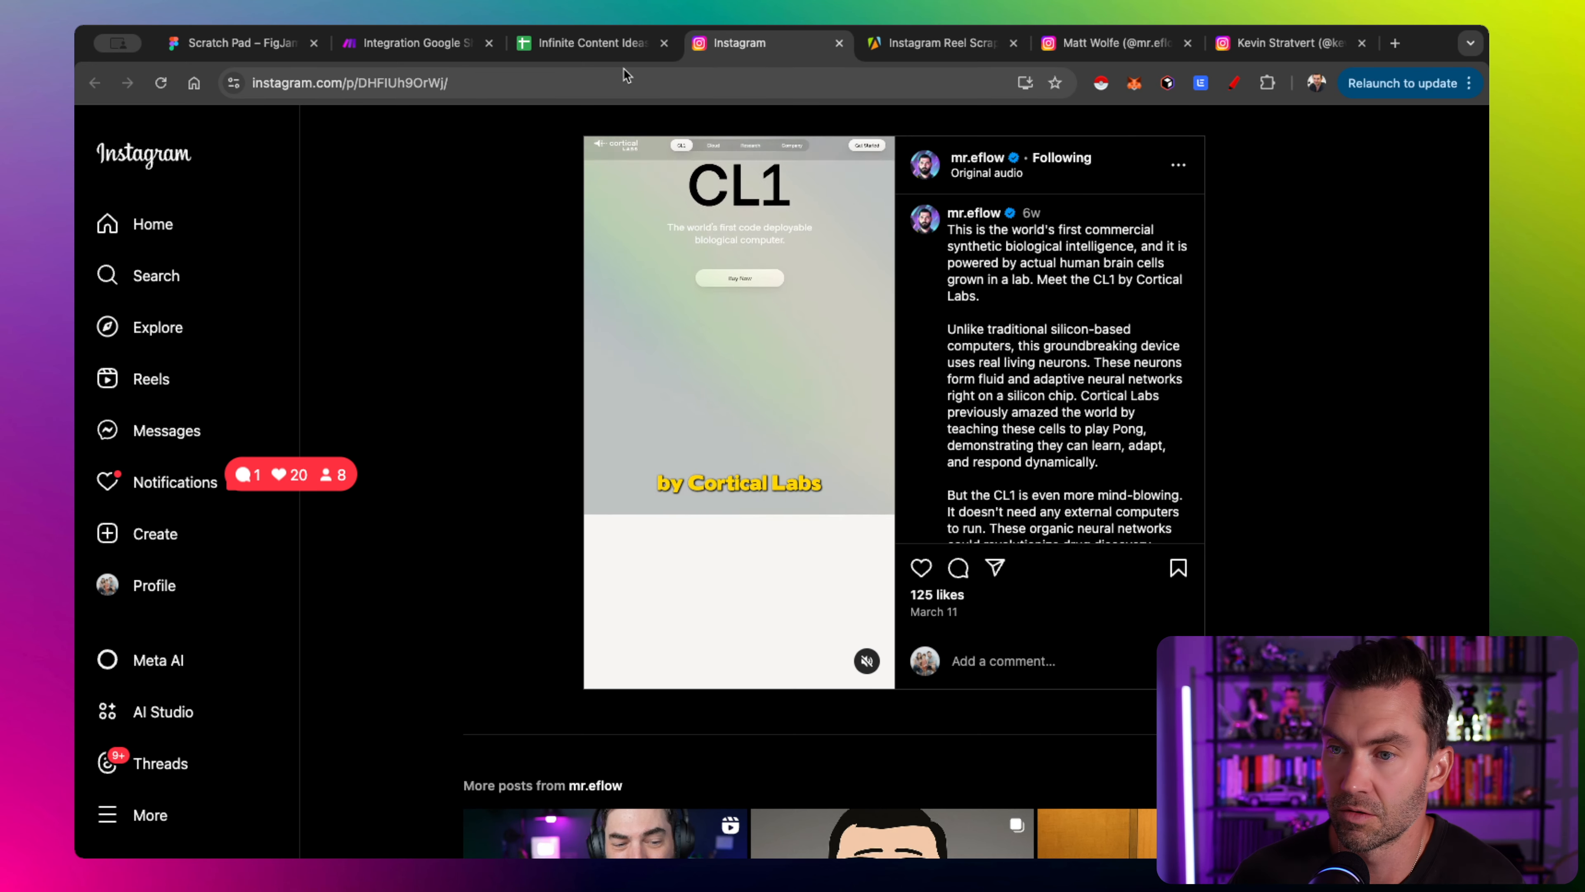
key("super+w")
Review the generated content ideas for both reels in the Content Idea column
left_click(429, 367)
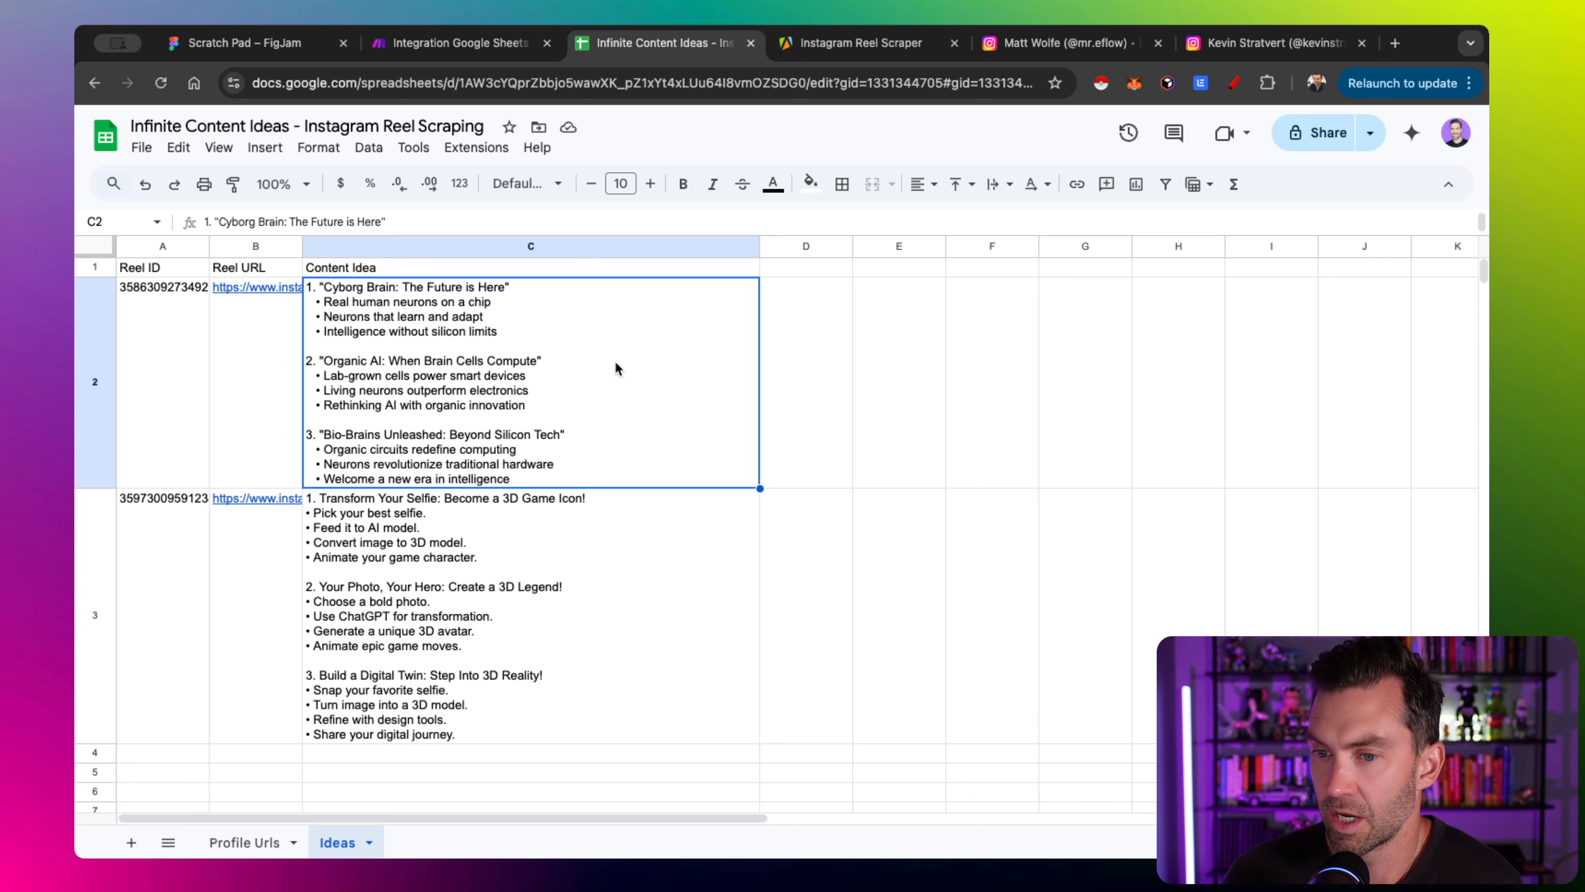
scroll(615, 367, "down", 3)
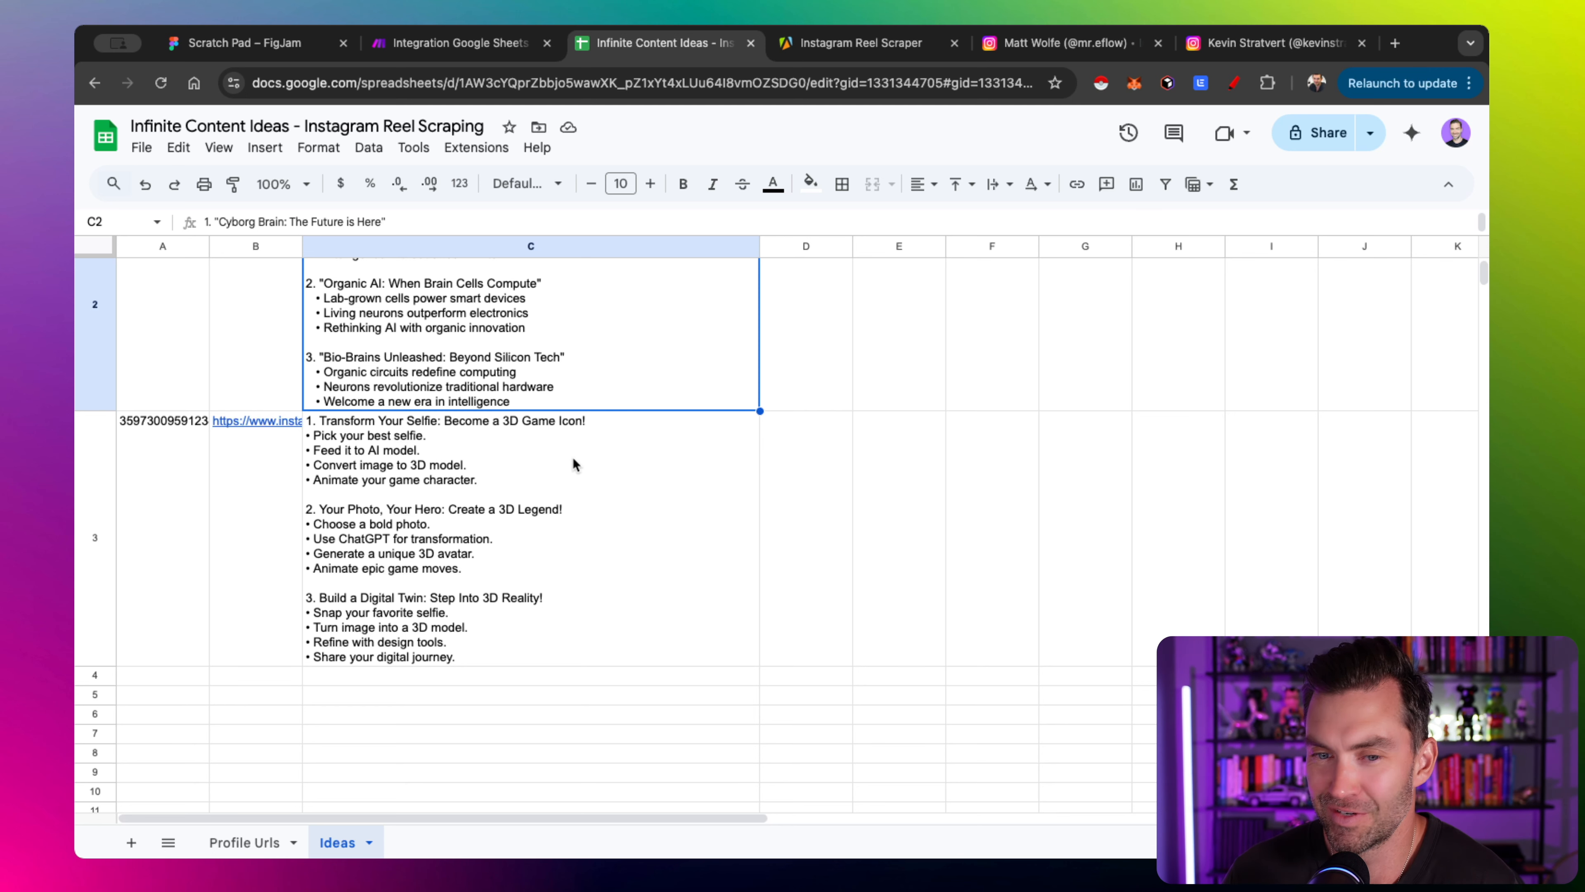
scroll(517, 486, "down", 1)
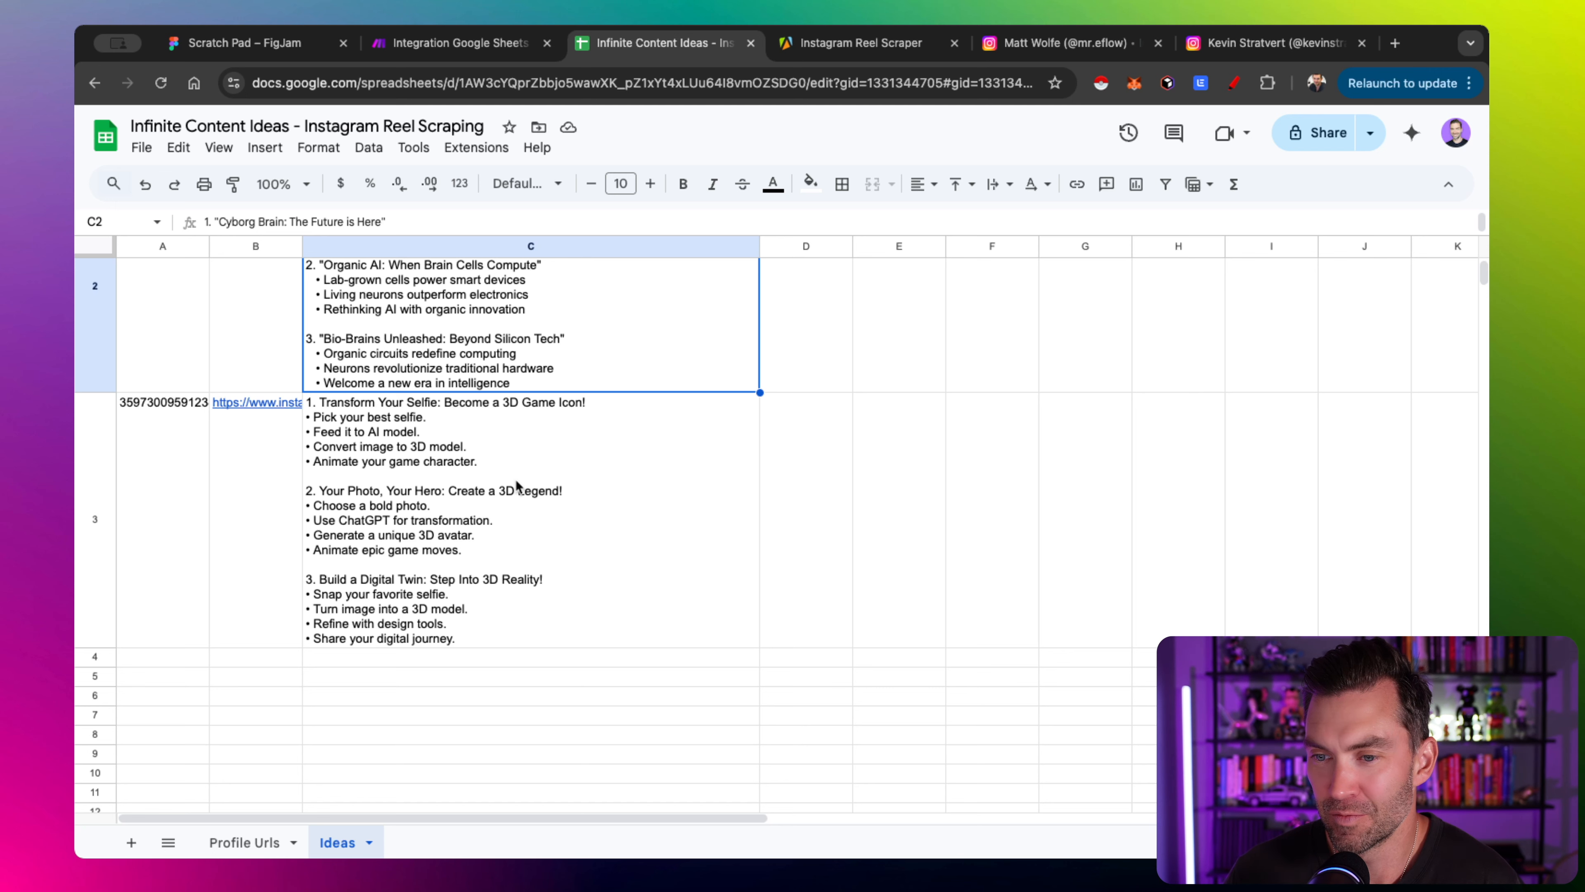
scroll(460, 466, "down", 1)
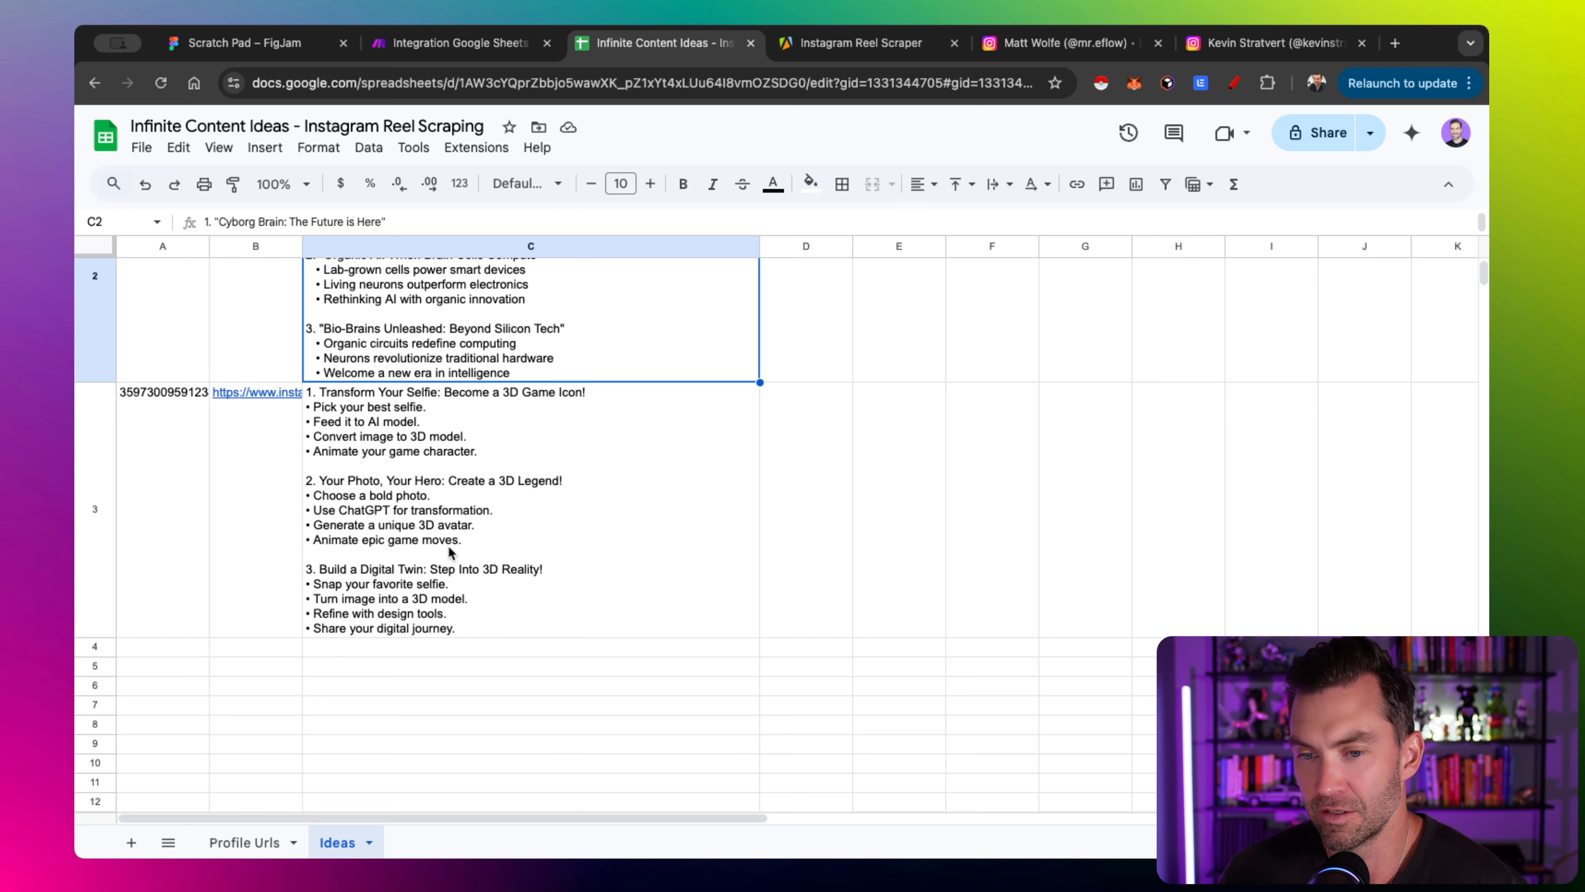
scroll(371, 481, "up", 2)
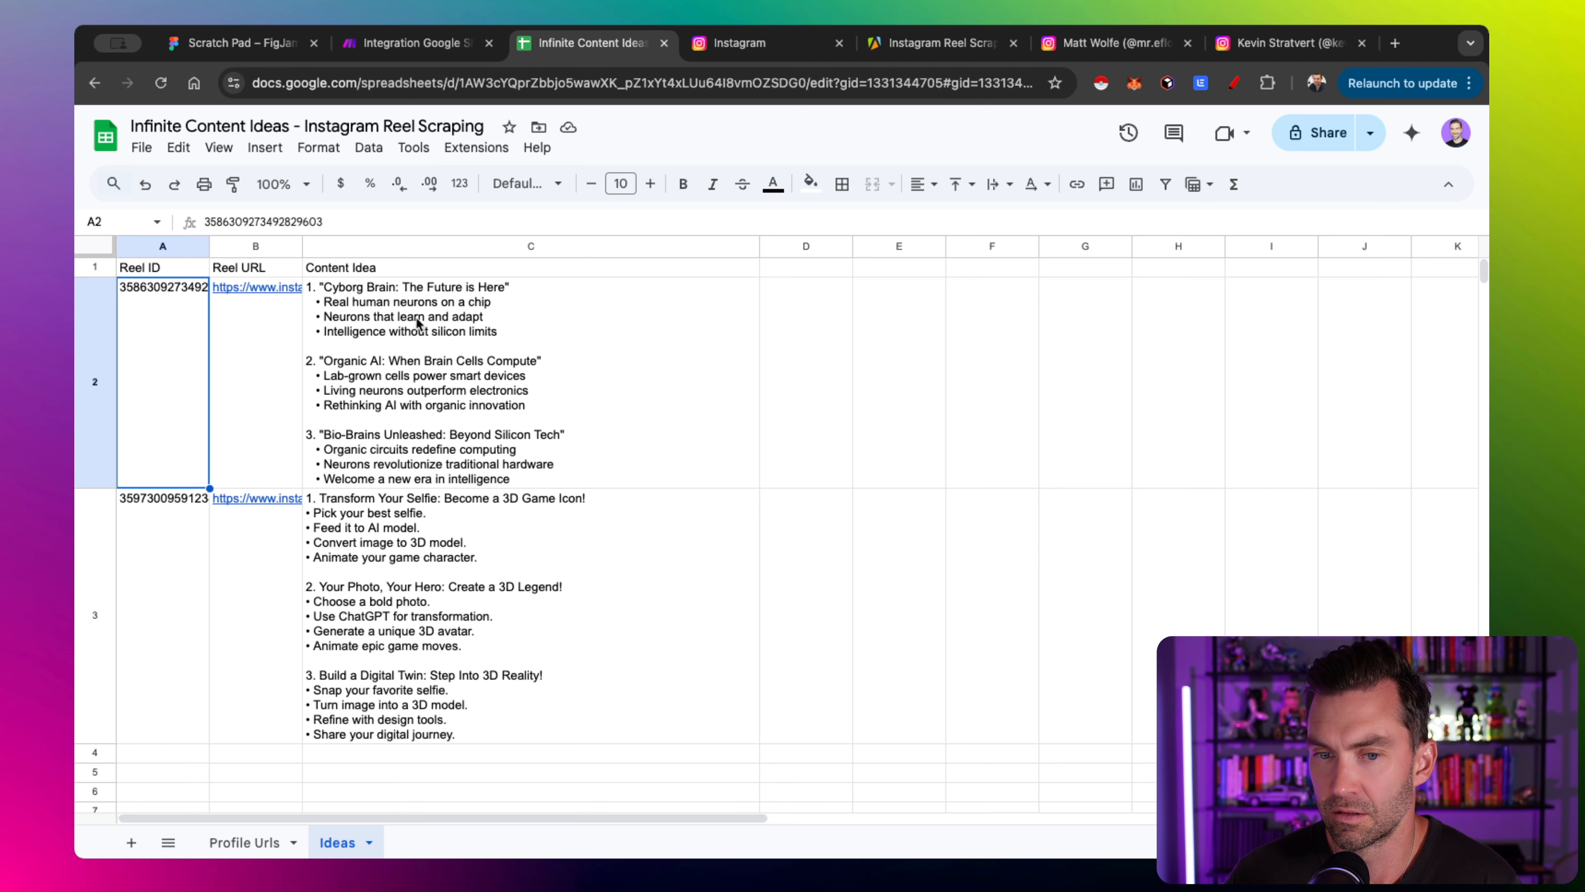
Switch to the Make scenario and auto-align its modules into a straight row
left_click(379, 46)
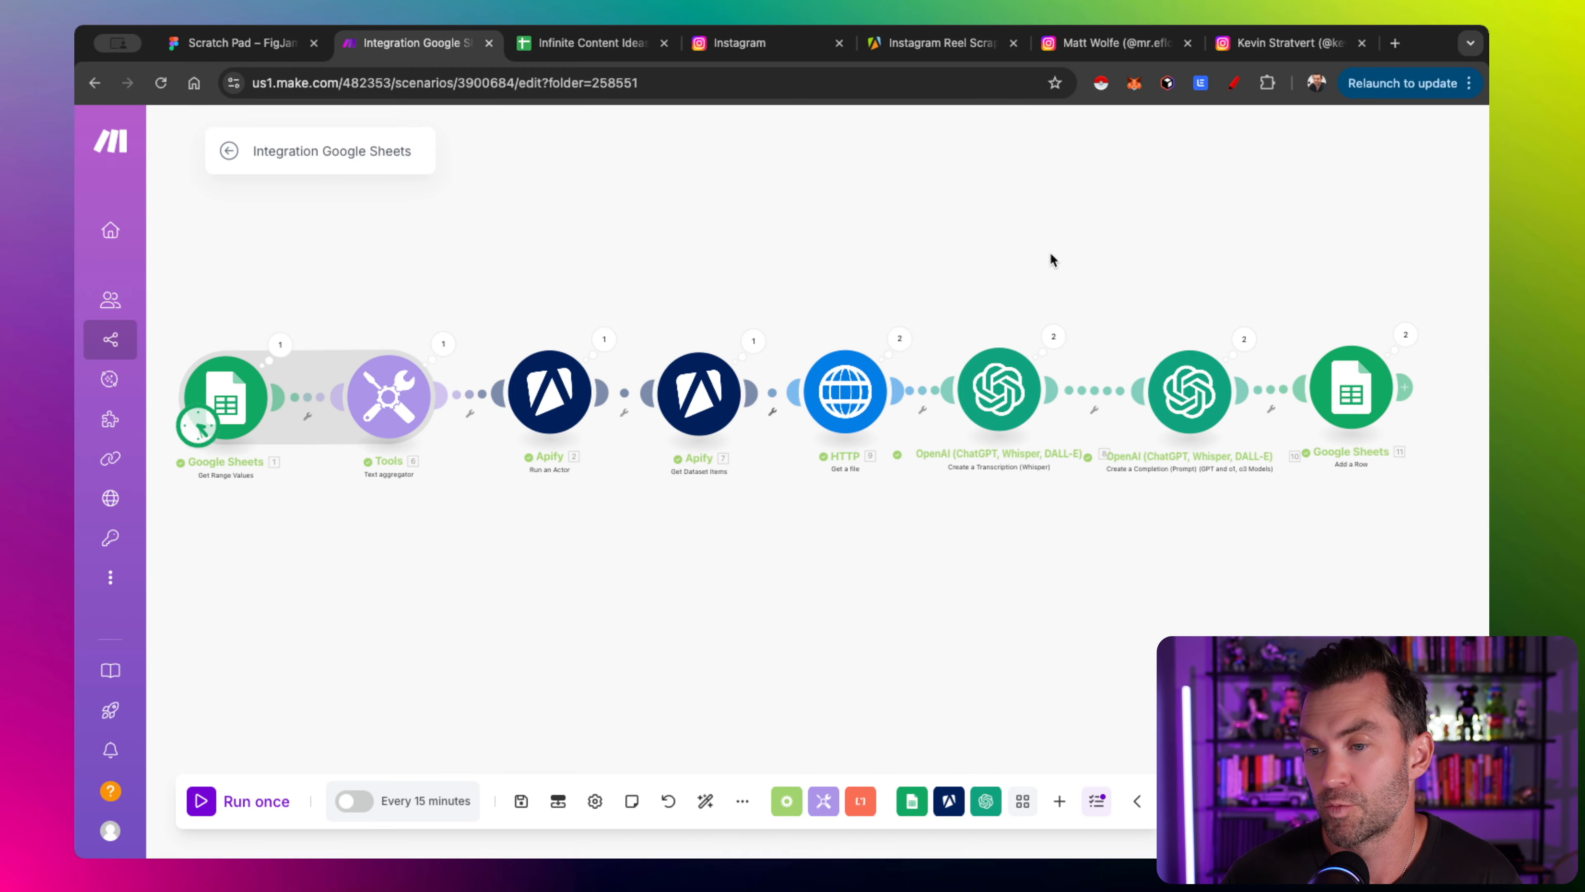
left_click(705, 801)
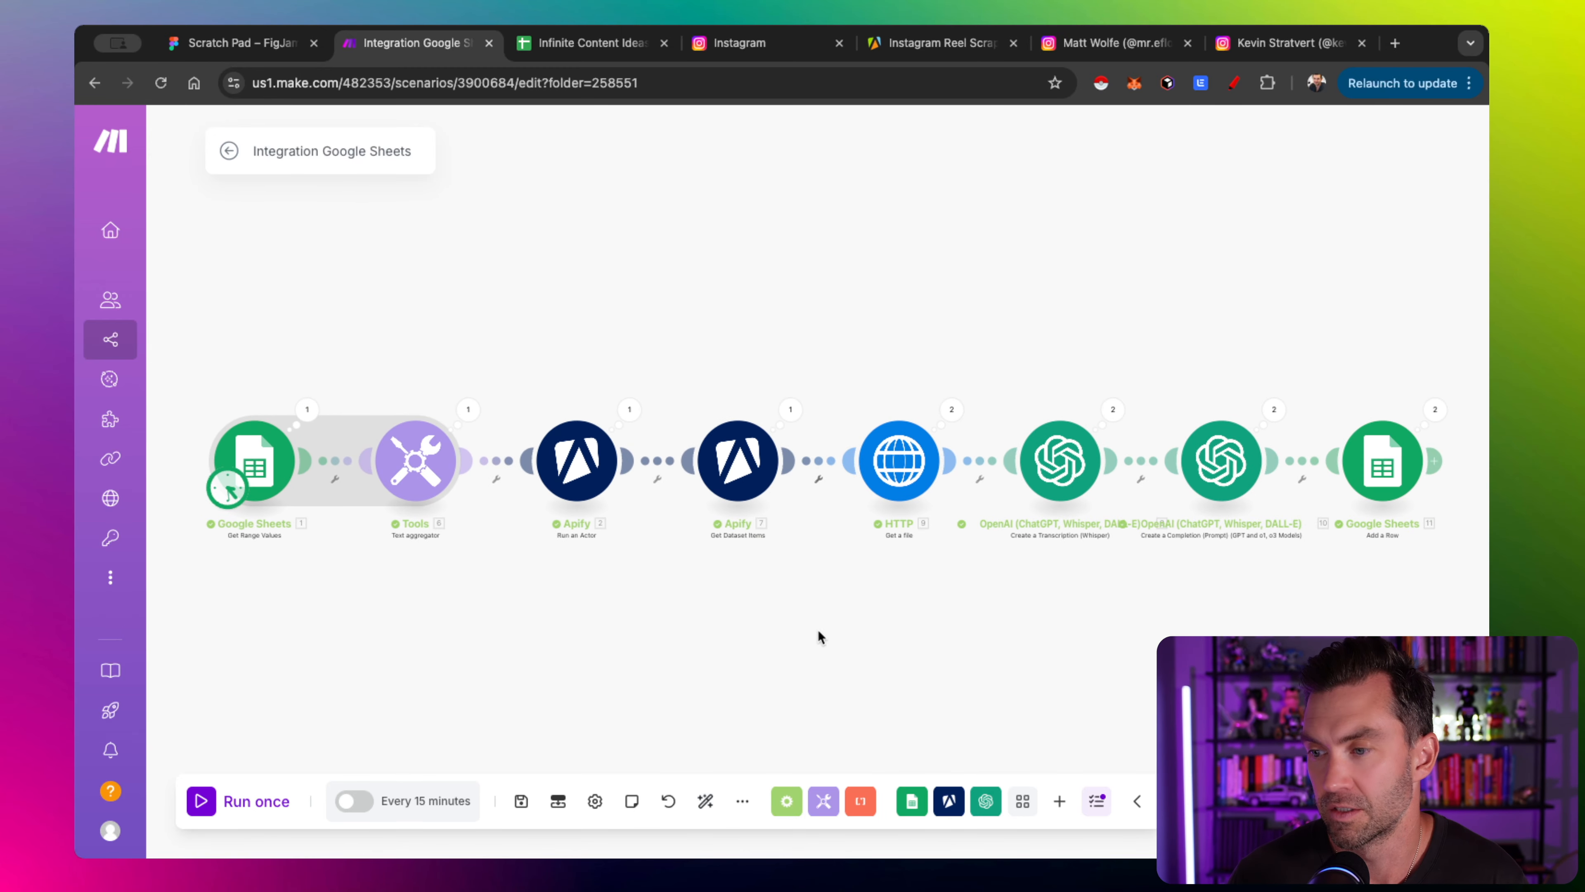